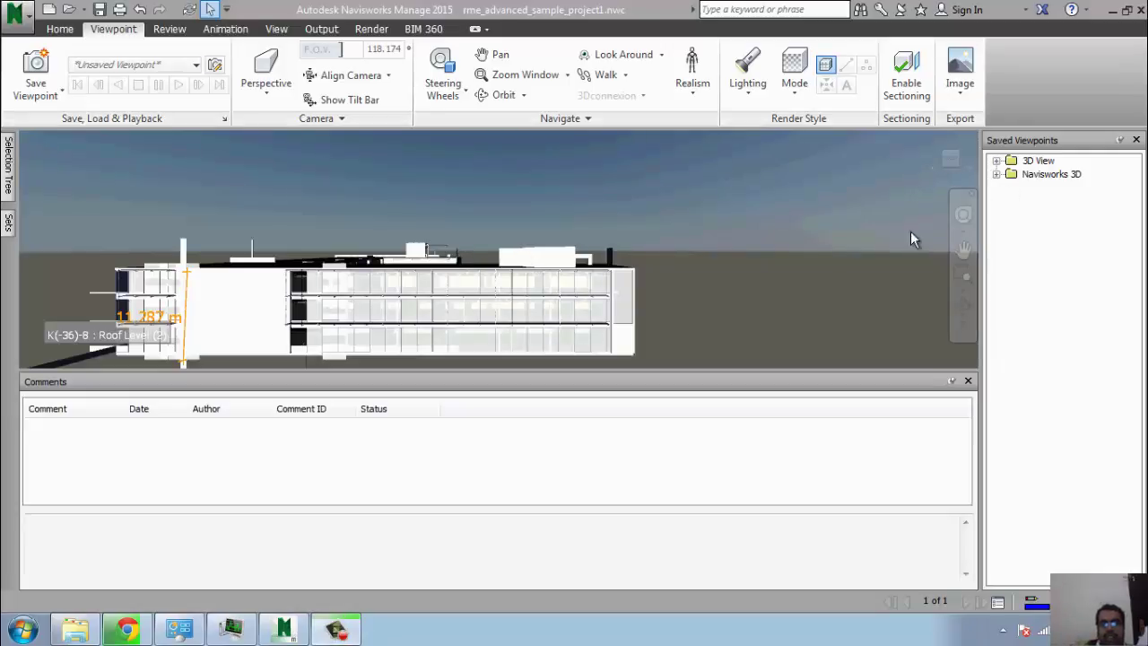
Close the Comments and Saved Viewpoints panels.
left_click(968, 381)
left_click(1136, 139)
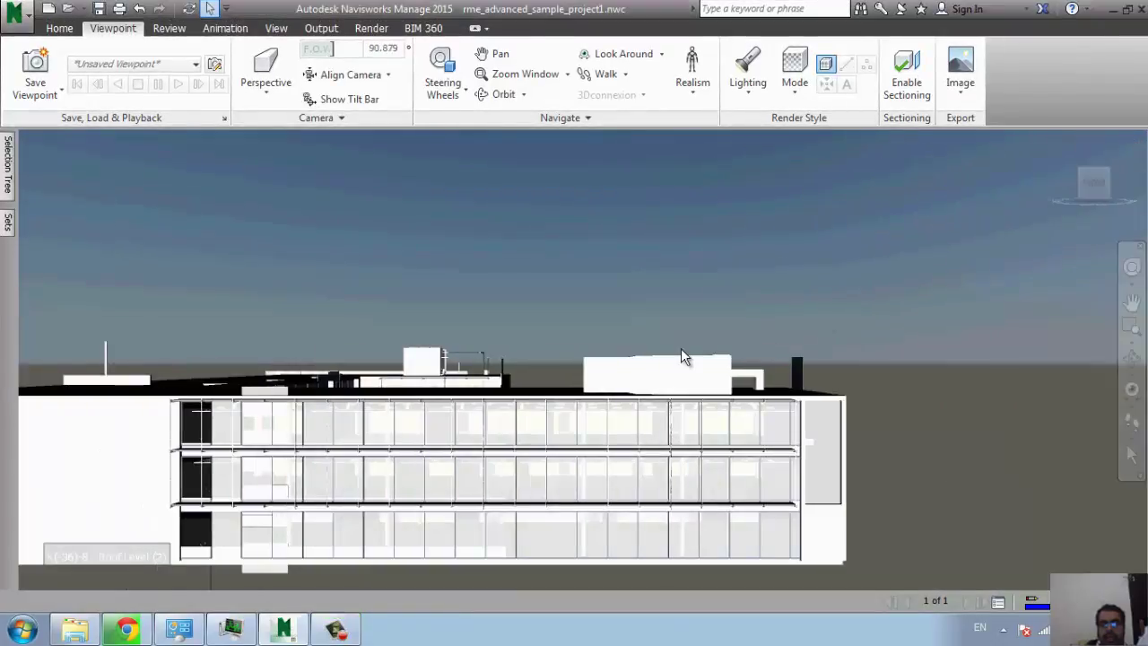
mouse_move(681, 349)
left_mouse_down()
mouse_move(808, 344)
mouse_move(841, 328)
mouse_move(897, 366)
mouse_move(689, 445)
left_mouse_up()
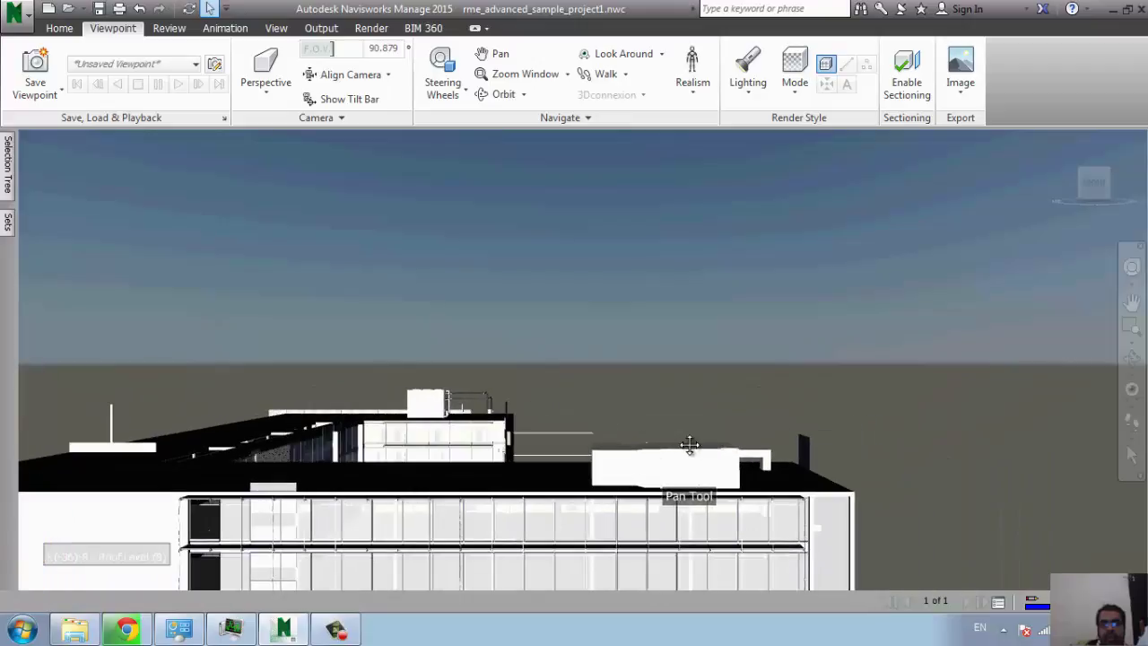
Switch to an isometric ViewCube corner view and zoom into the building's courtyard.
left_click(1112, 177)
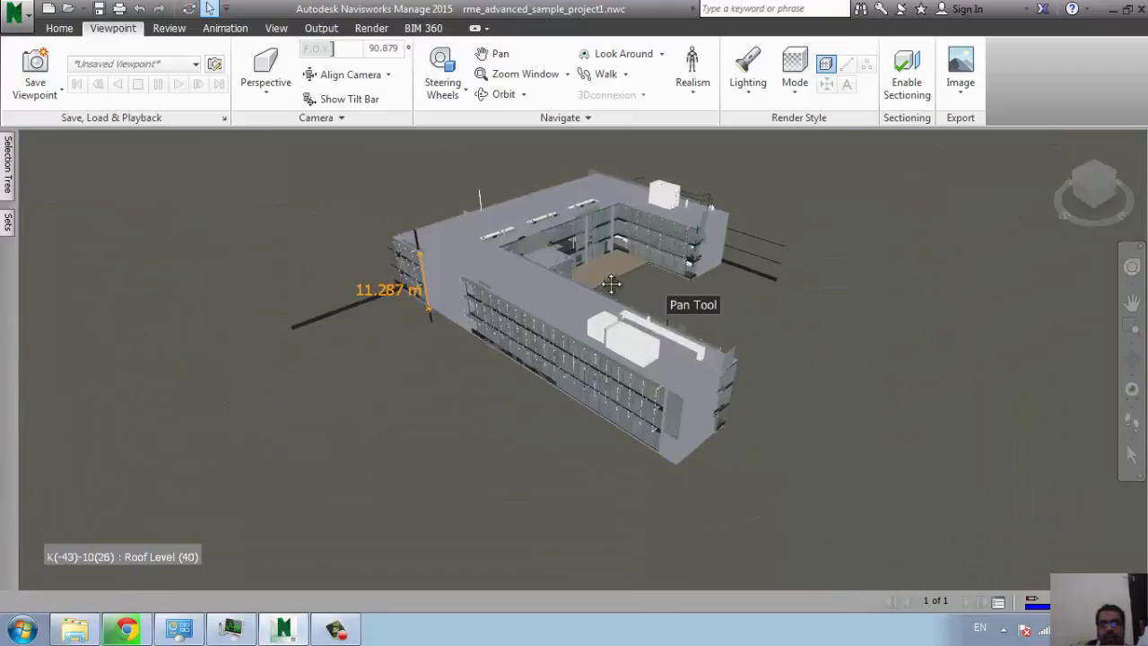
mouse_move(695, 296)
left_mouse_down()
mouse_move(505, 321)
mouse_move(438, 299)
left_mouse_up()
scroll(558, 305, "up", 3)
scroll(551, 302, "up", 3)
scroll(550, 296, "up", 3)
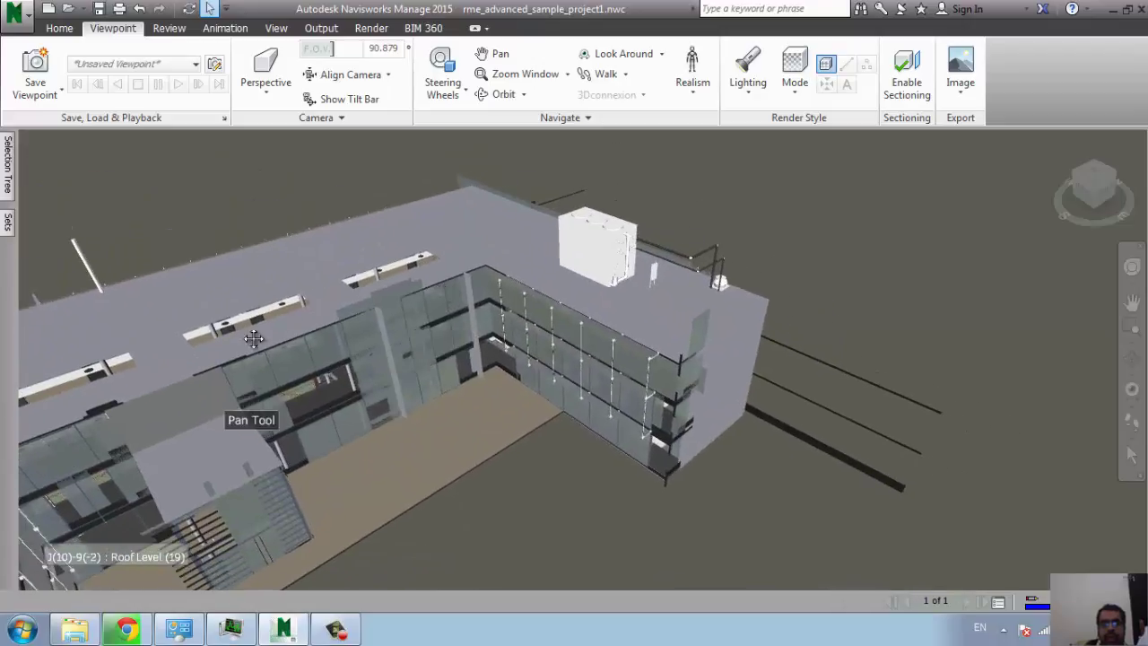
left_click_drag(252, 363, 306, 324)
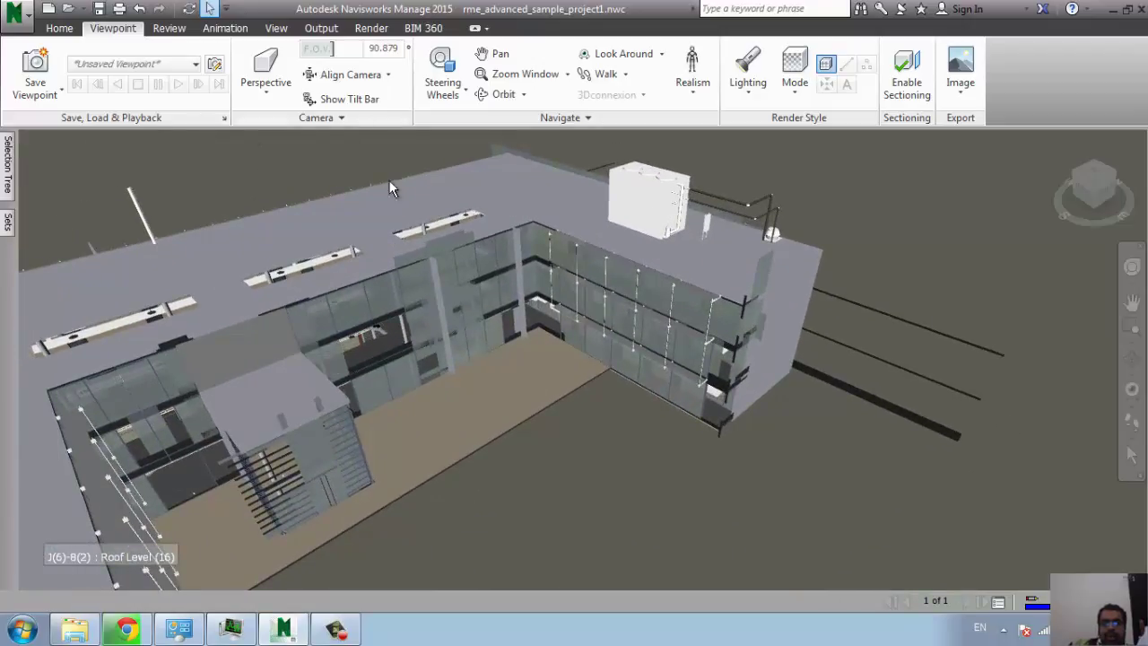
left_click(59, 28)
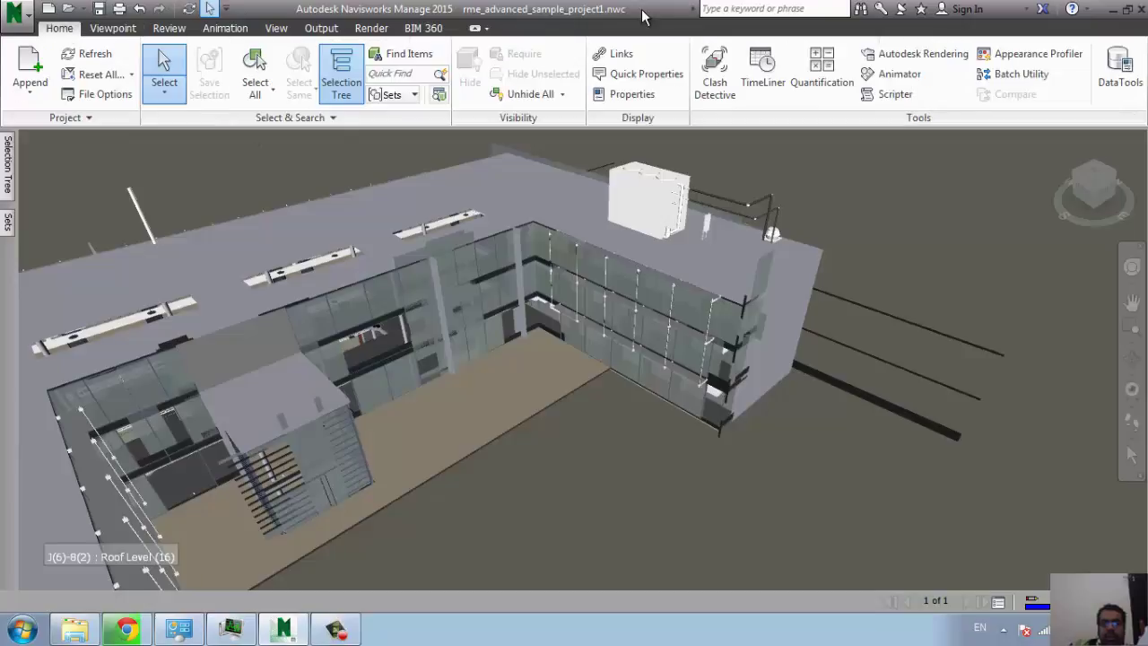
left_click(759, 58)
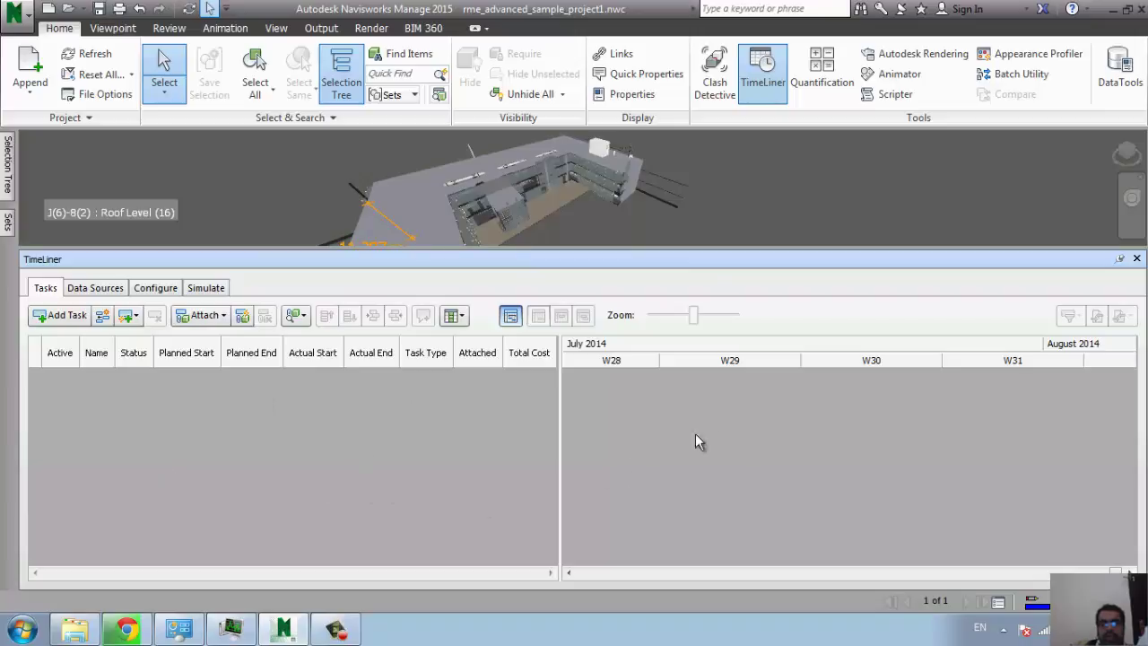
left_click(761, 75)
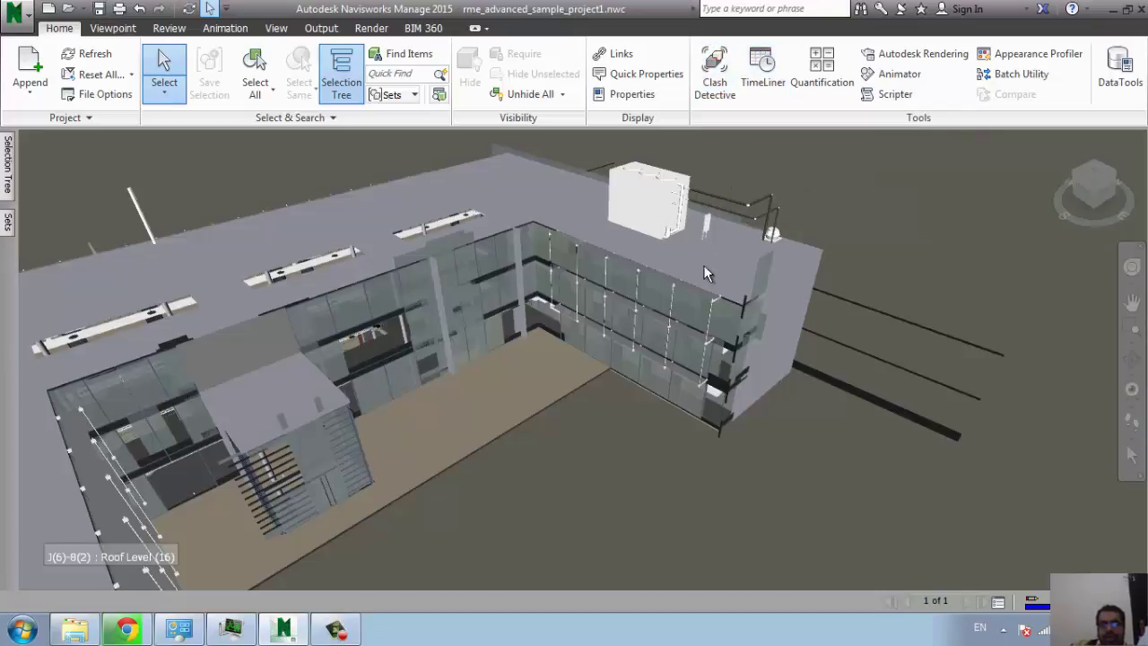
Pan and zoom in until the rooftop unit corner is centred in the view.
mouse_move(669, 357)
middle_mouse_down()
mouse_move(610, 366)
mouse_move(569, 330)
mouse_move(493, 357)
middle_mouse_up()
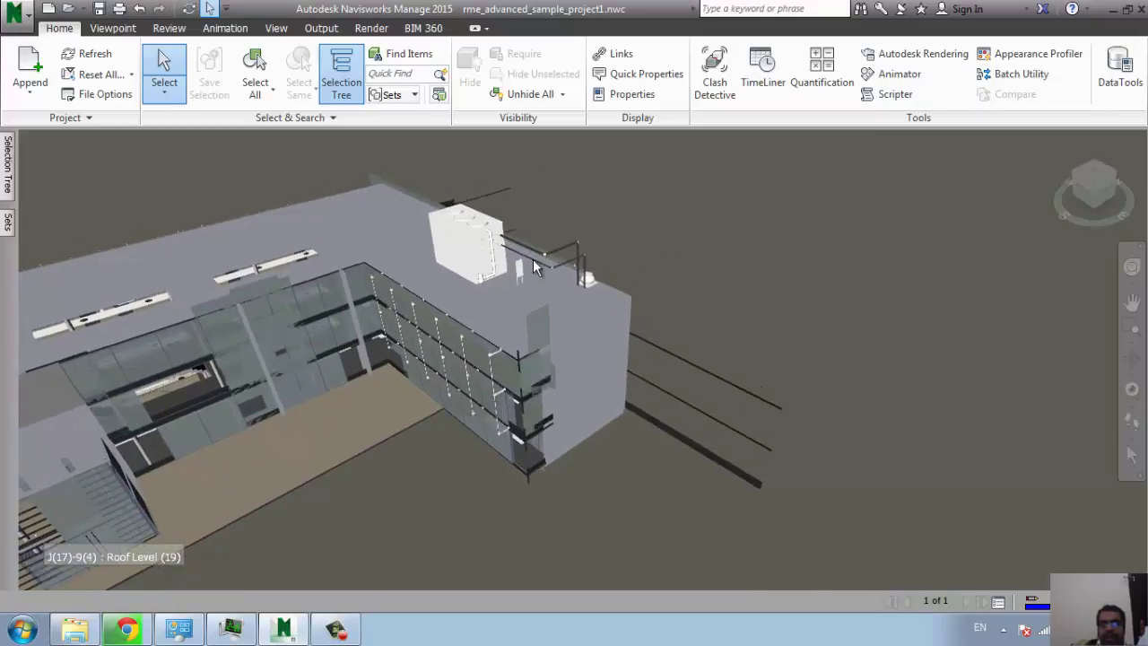
scroll(515, 218, "up", 3)
mouse_move(515, 219)
middle_mouse_down()
mouse_move(563, 290)
mouse_move(546, 290)
middle_mouse_up()
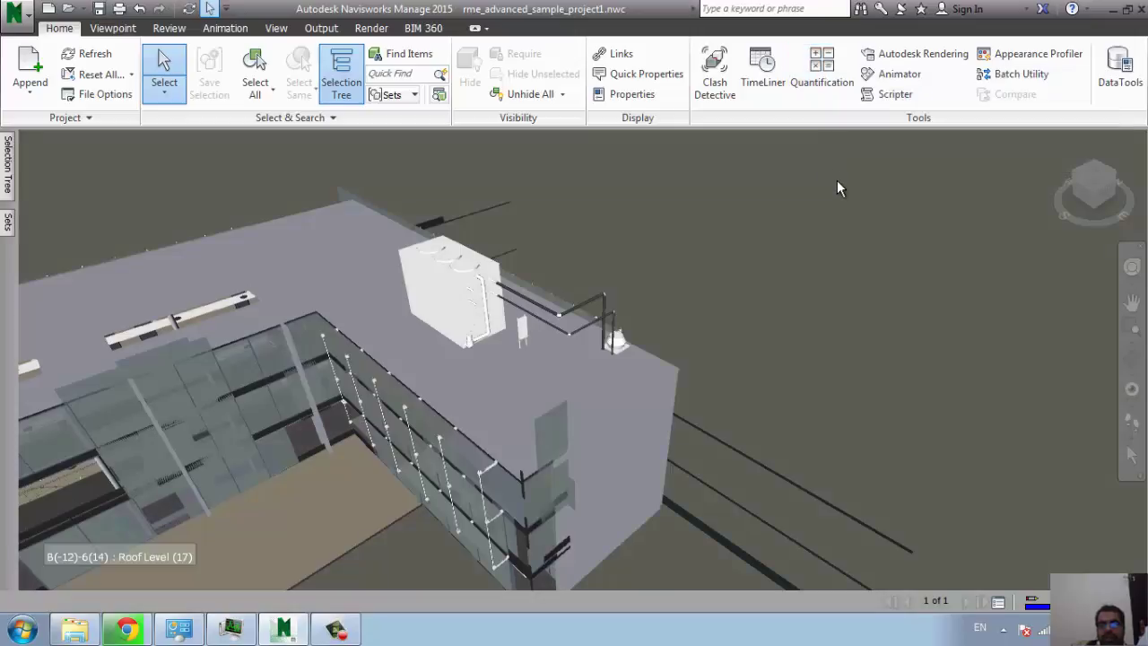
middle_click_drag(801, 232, 602, 286)
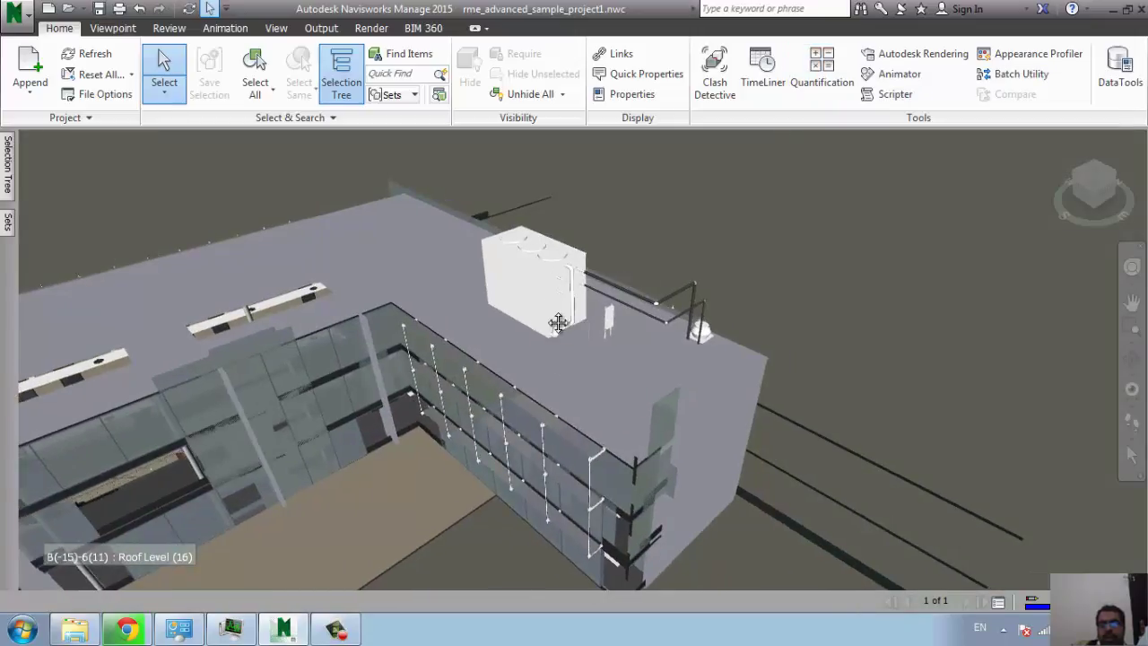
Apply the 1.5in Square - Medium Blue library material to the roof.
left_click(902, 56)
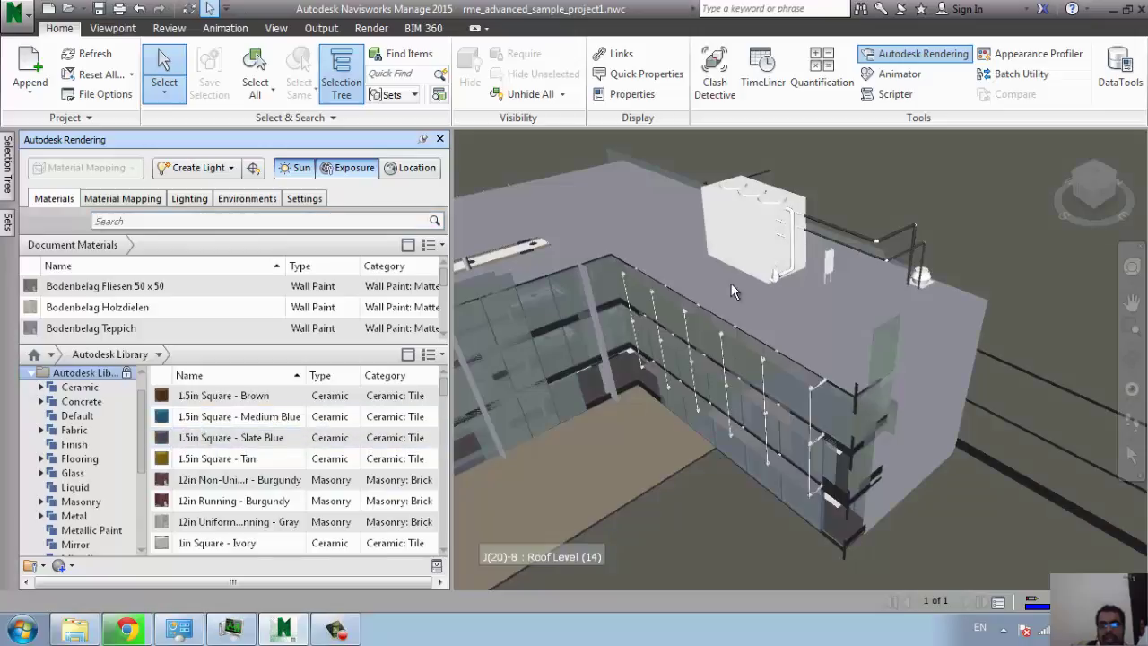
mouse_move(180, 396)
left_mouse_down()
mouse_move(579, 318)
mouse_move(893, 459)
left_mouse_up()
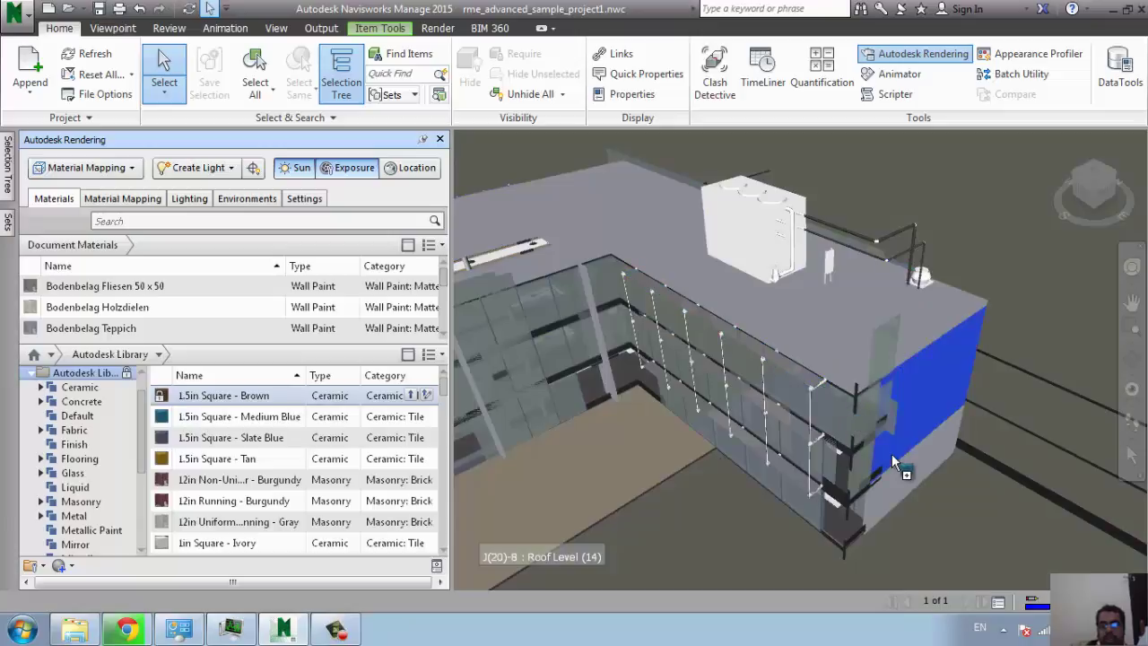
left_click_drag(892, 454, 574, 233)
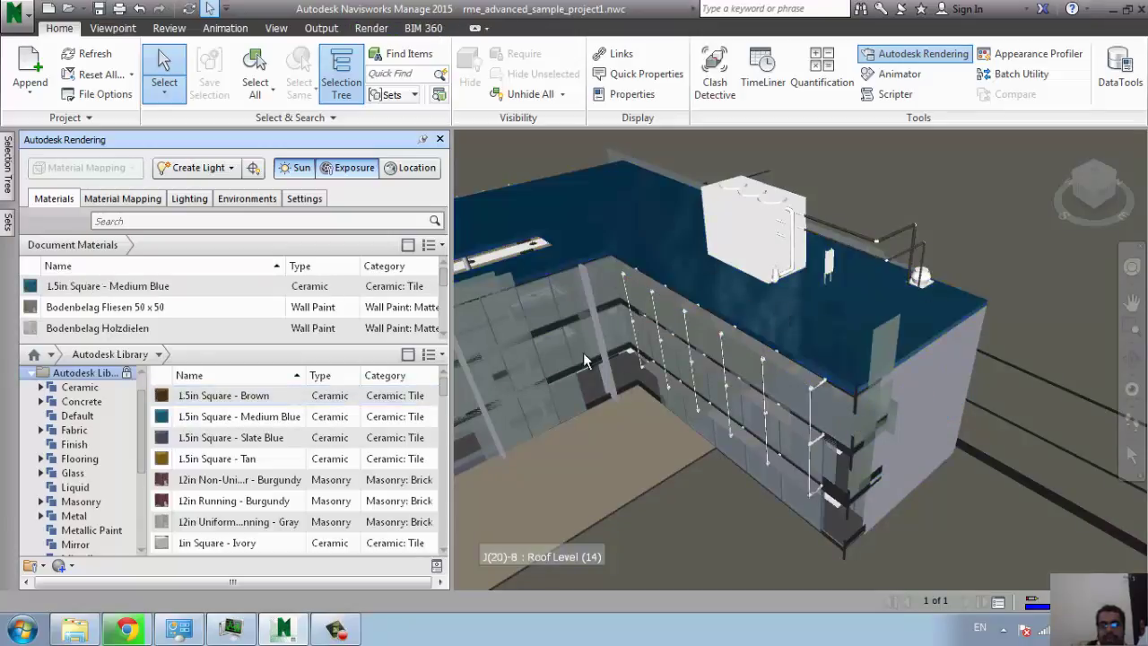
Clear the selection and apply 1.5in Square - Tan to the end wall.
left_click(271, 90)
left_click(288, 125)
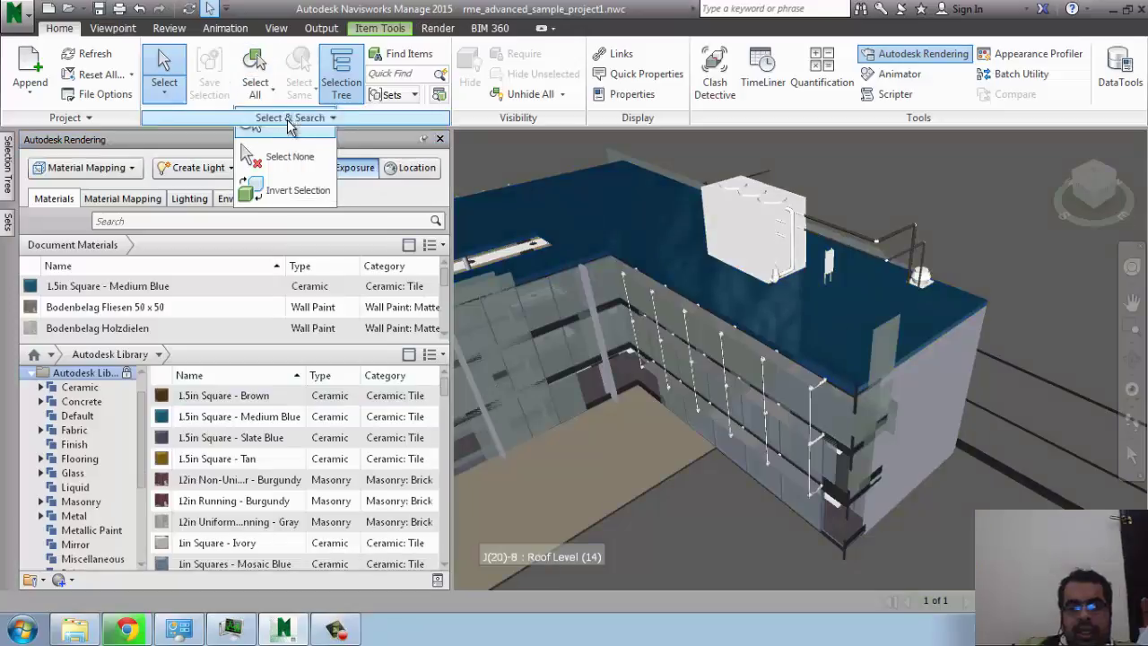
left_click(287, 125)
key("Escape")
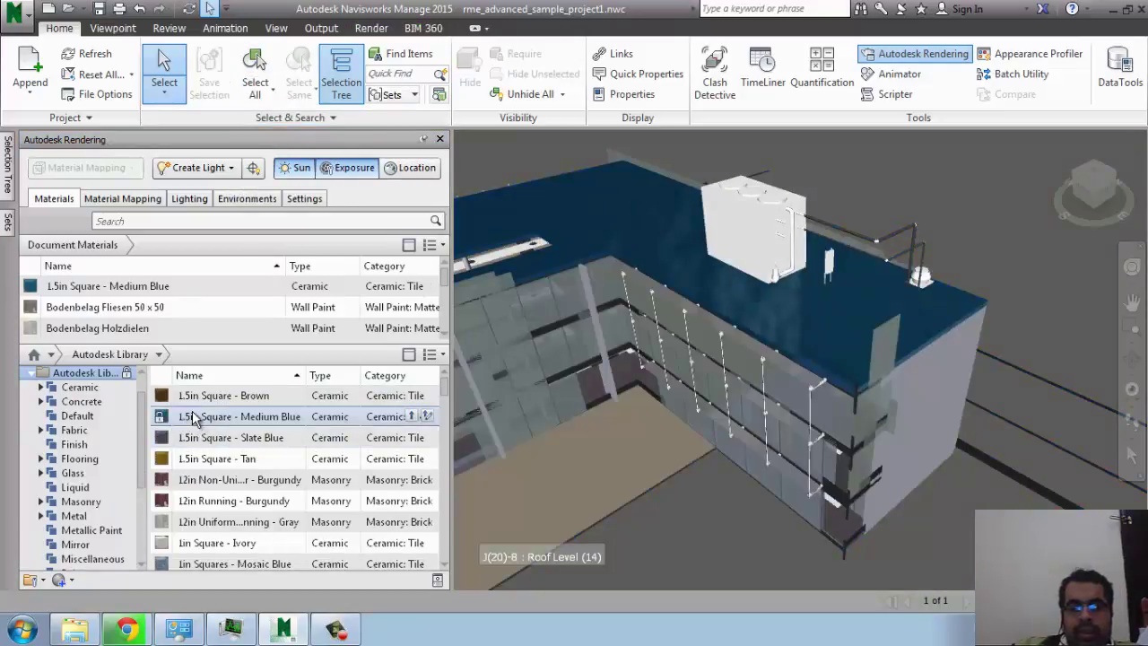
left_click_drag(228, 480, 919, 414)
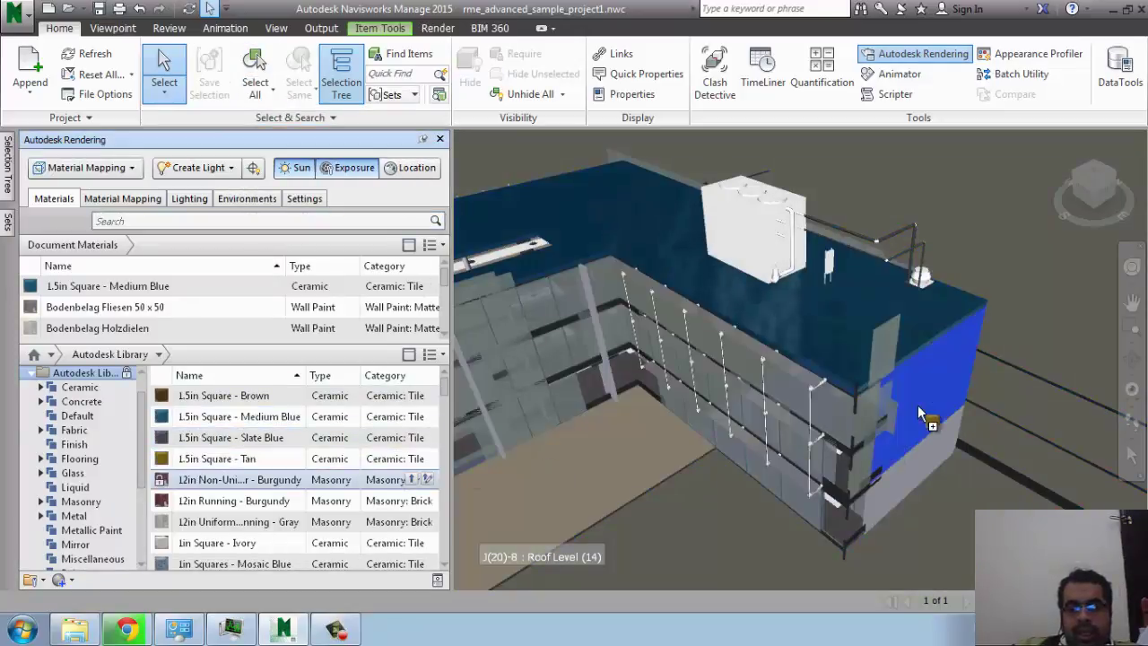
left_click_drag(256, 457, 916, 520)
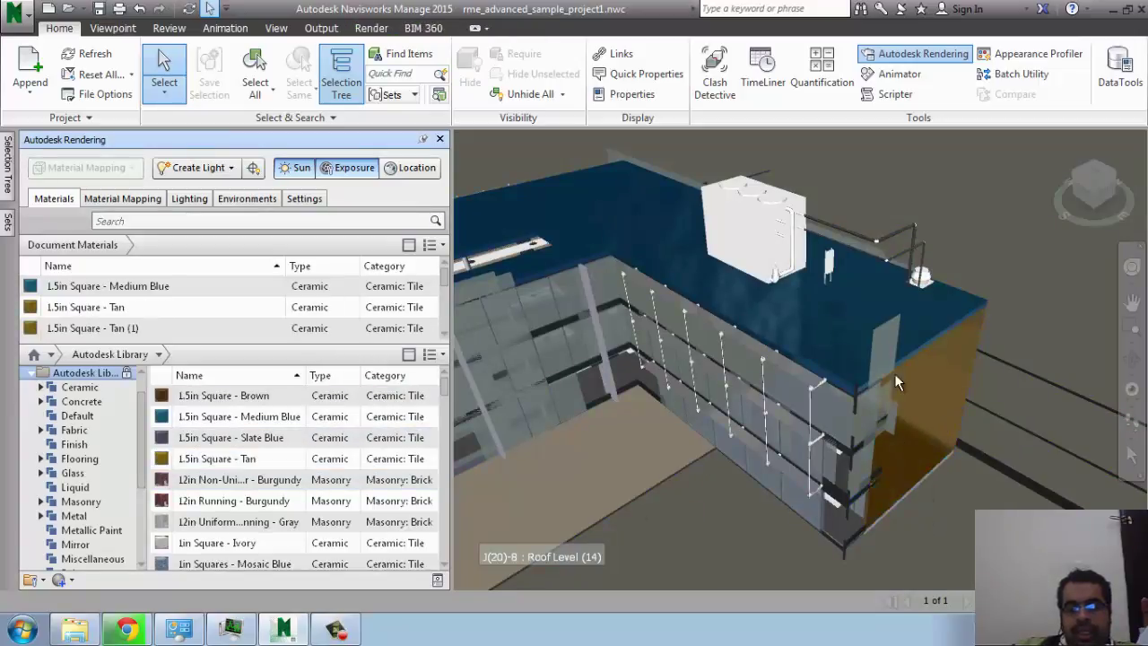
middle_click_drag(782, 403, 763, 283)
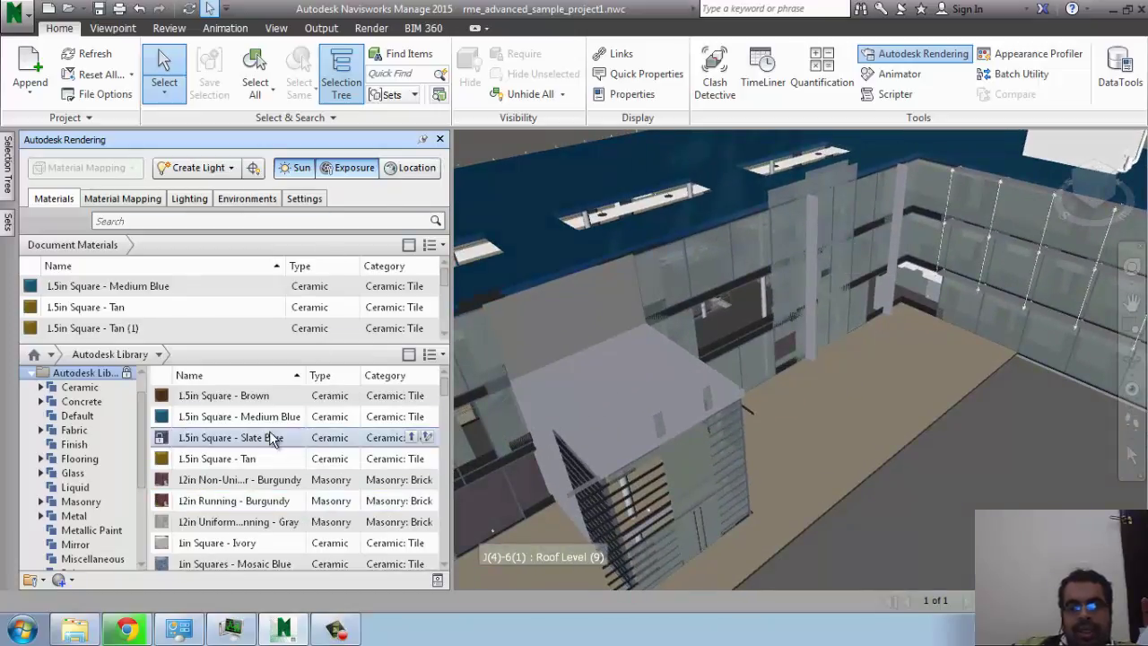
Apply the 12in gray masonry material to the small rooftop structure.
left_click(363, 31)
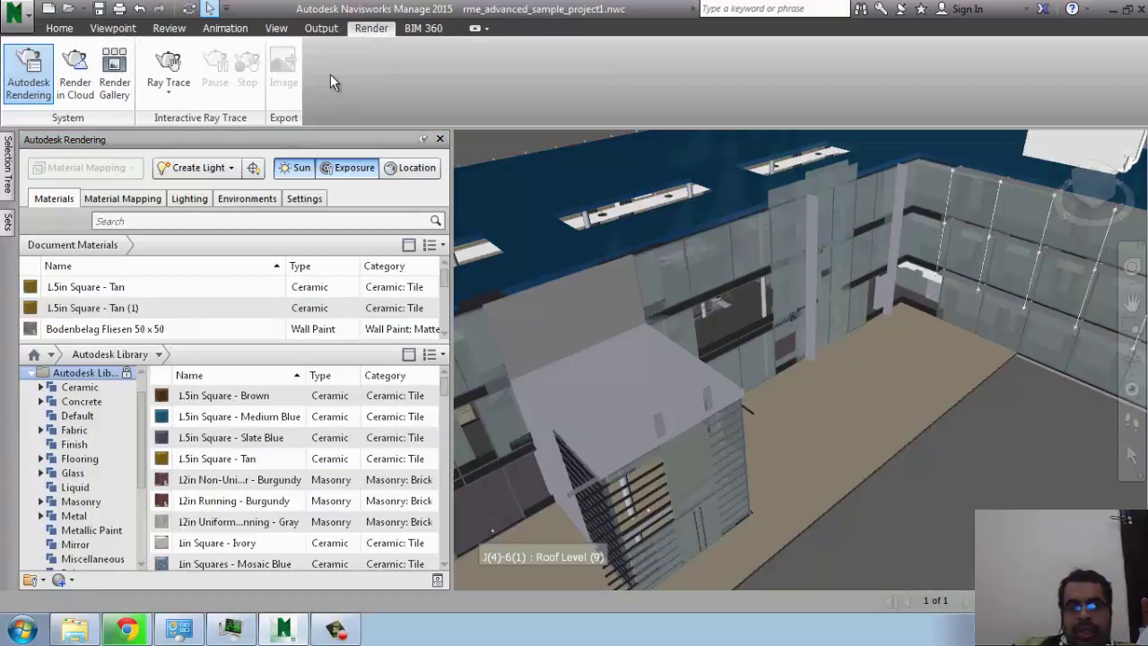
left_click(59, 28)
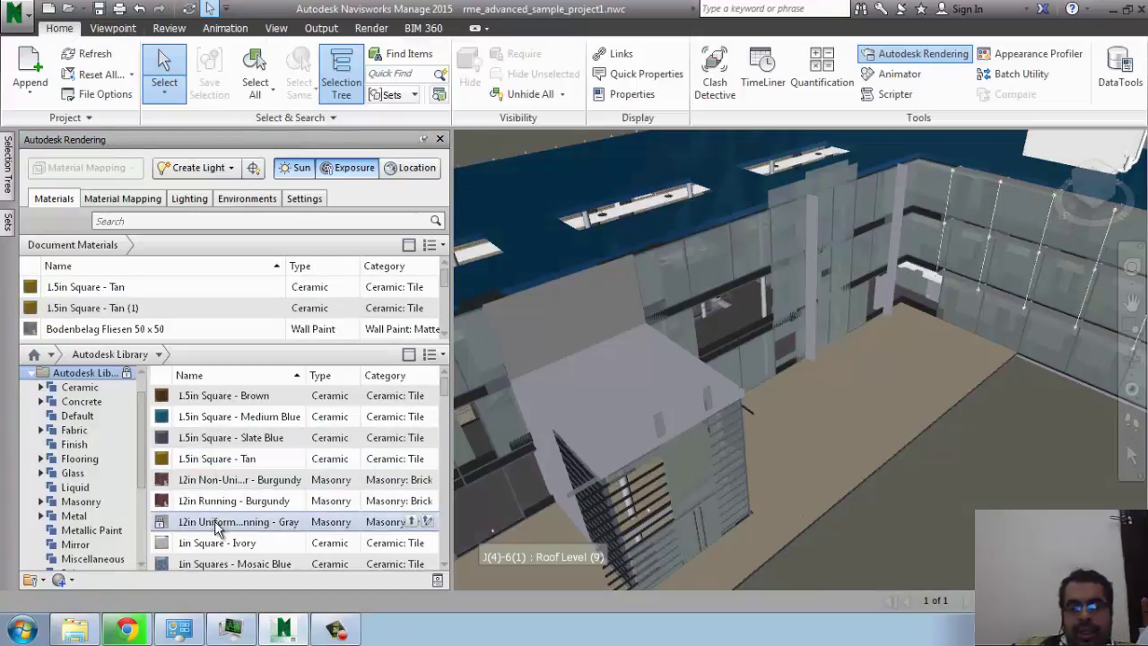
left_click_drag(220, 530, 593, 430)
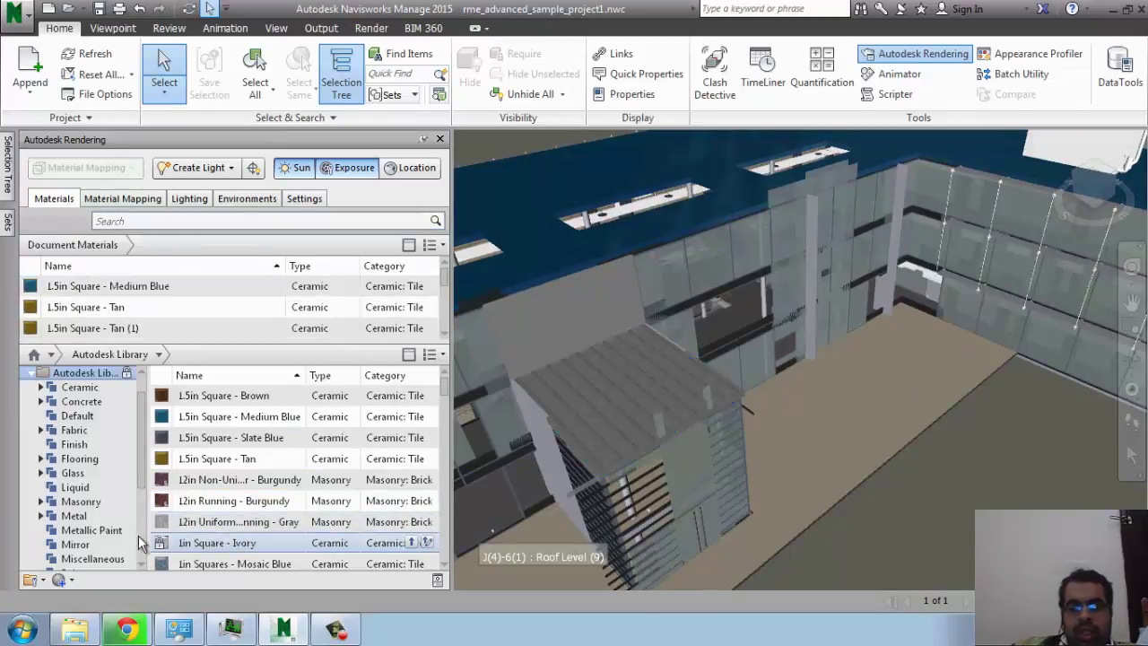
Make the adjacent panel Clear (Solid Glass) from the Glass category and zoom in on it.
left_click(73, 473)
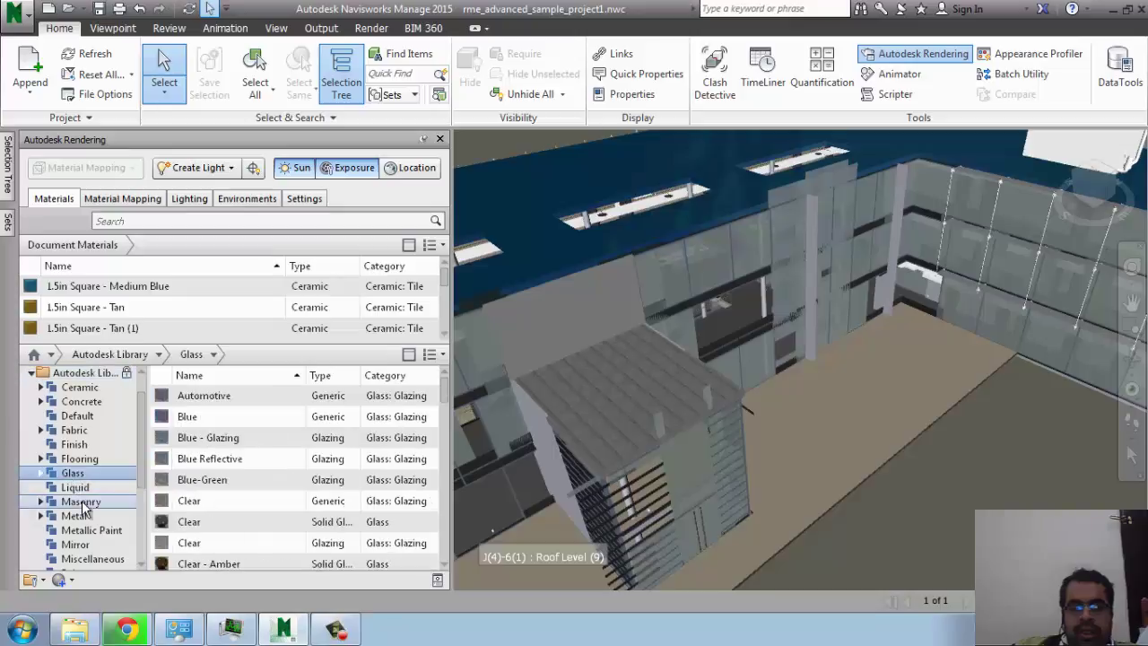
left_click(198, 517)
left_click(608, 308)
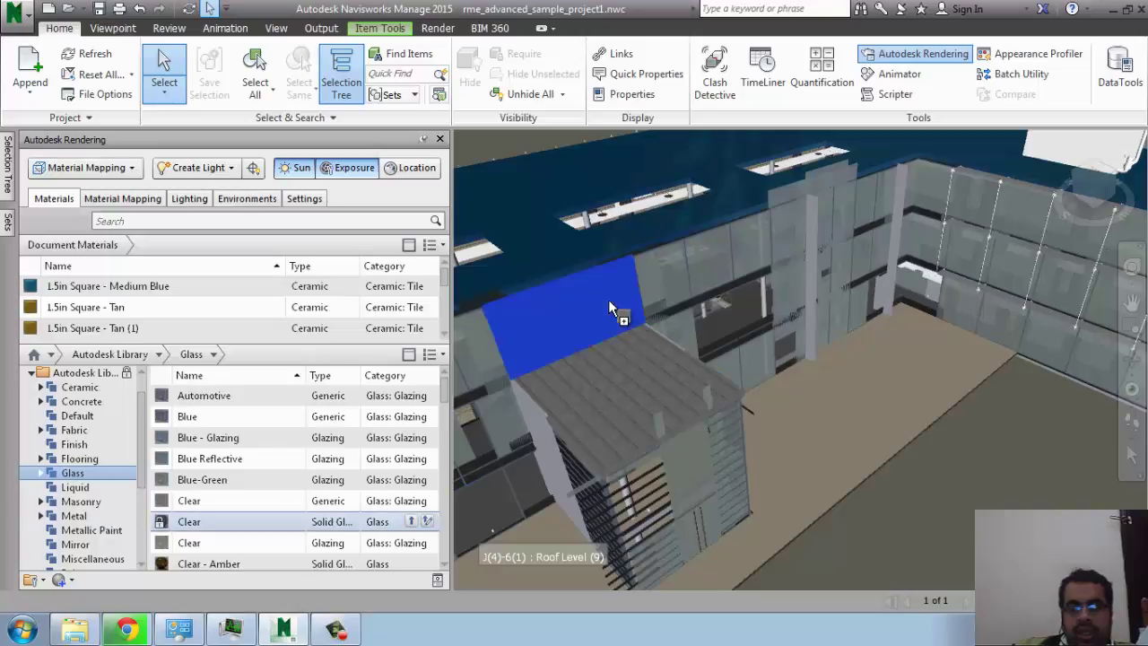
left_click_drag(609, 303, 609, 305)
middle_click_drag(610, 342, 619, 359)
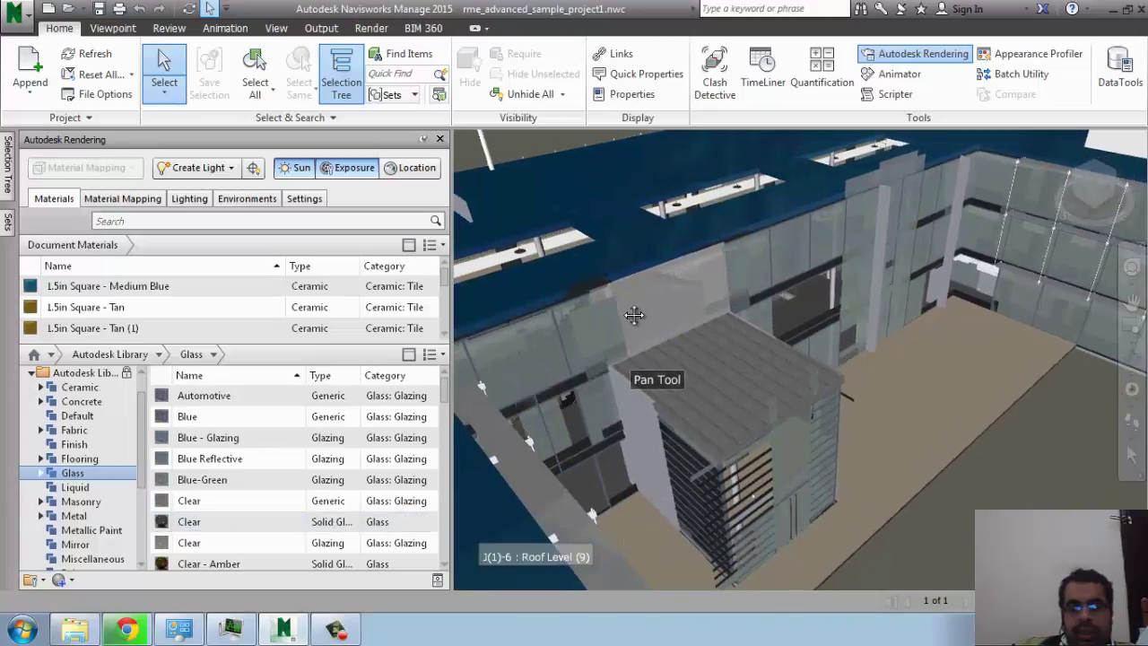
scroll(653, 321, "up", 3)
scroll(653, 321, "up", 2)
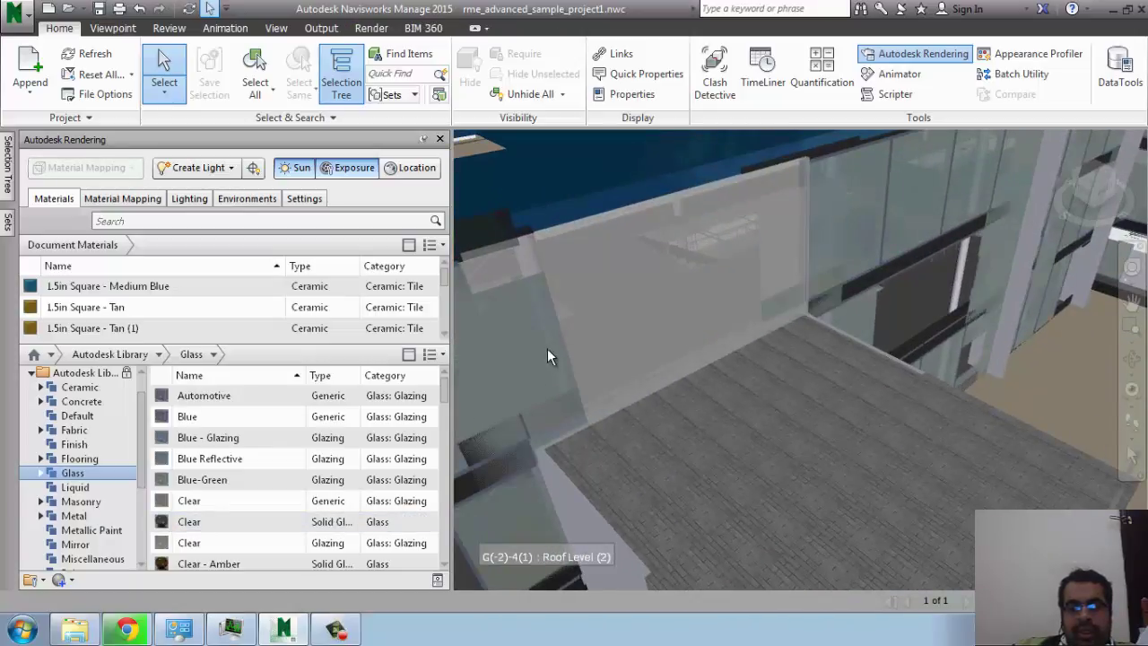
scroll(599, 353, "up", 2)
double_click(256, 521)
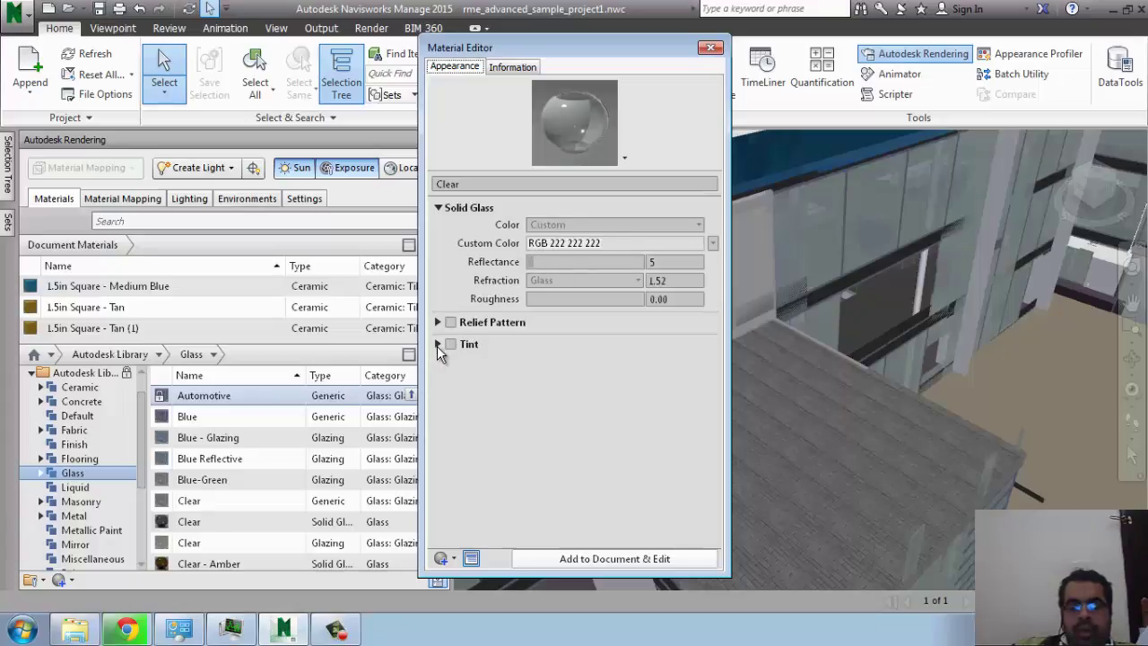
left_click(498, 68)
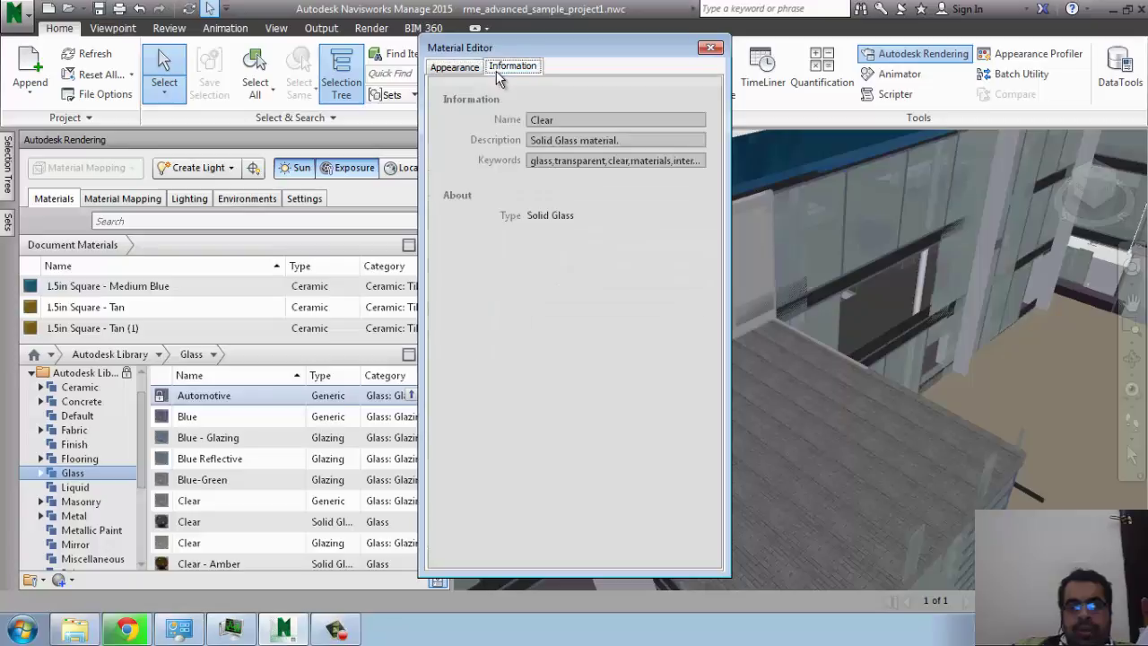
left_click(711, 47)
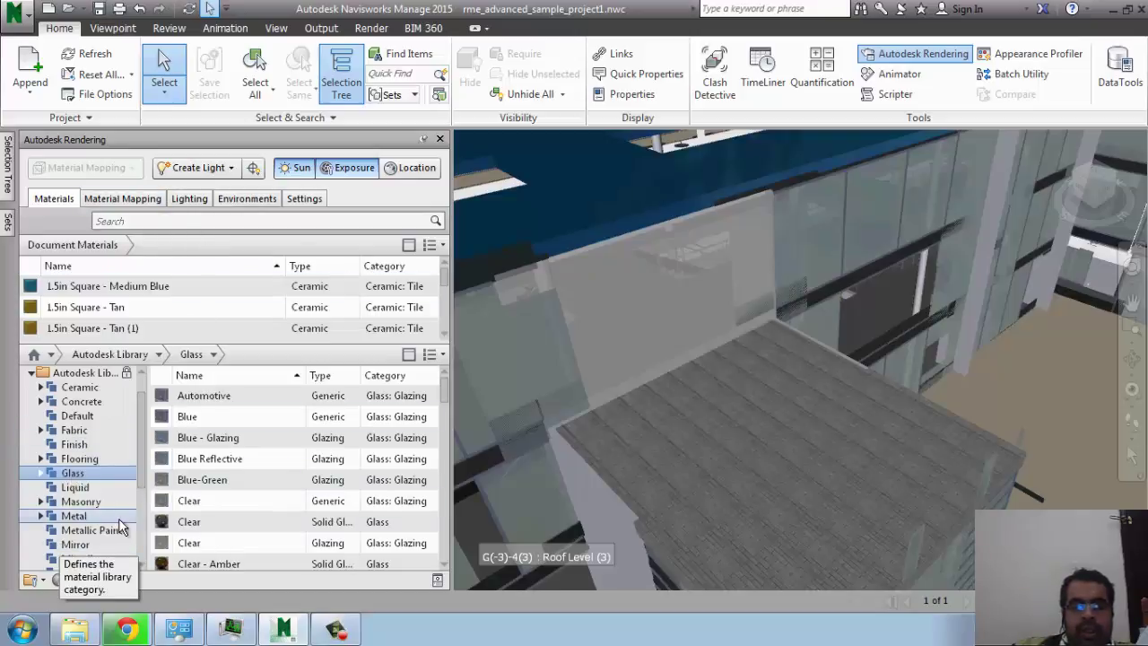
scroll(136, 515, "down", 3)
scroll(138, 449, "up", 4)
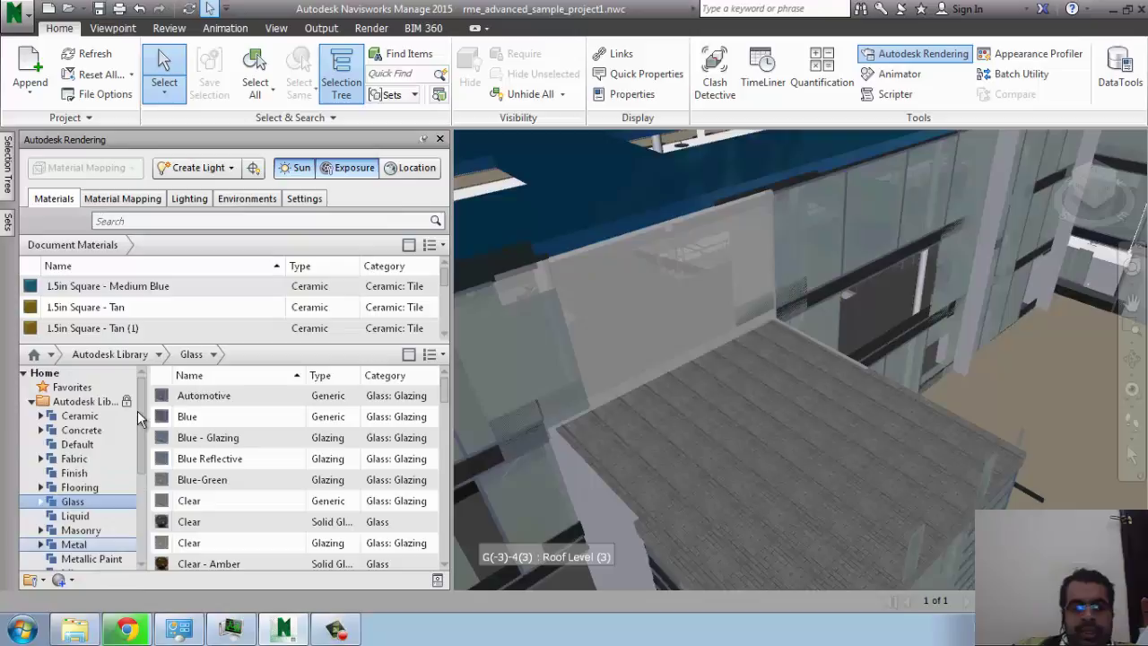
Set the 1.5in Square - Tan material's ceramic type to Porcelain.
left_click(147, 306)
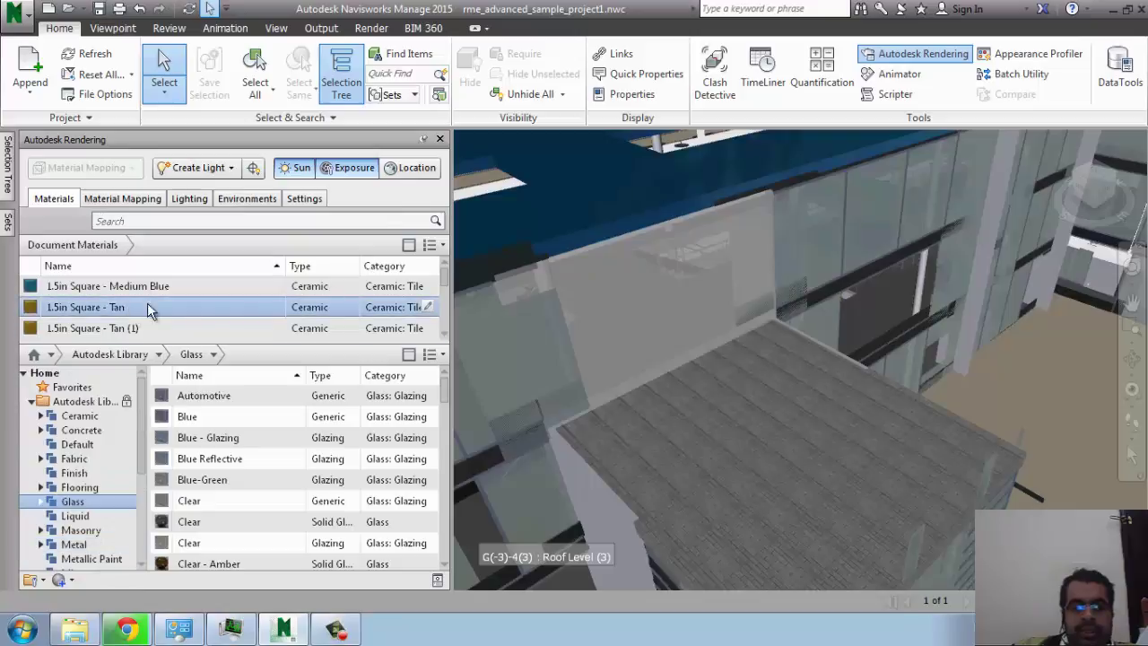
left_click(431, 307)
left_click(511, 67)
left_click(454, 68)
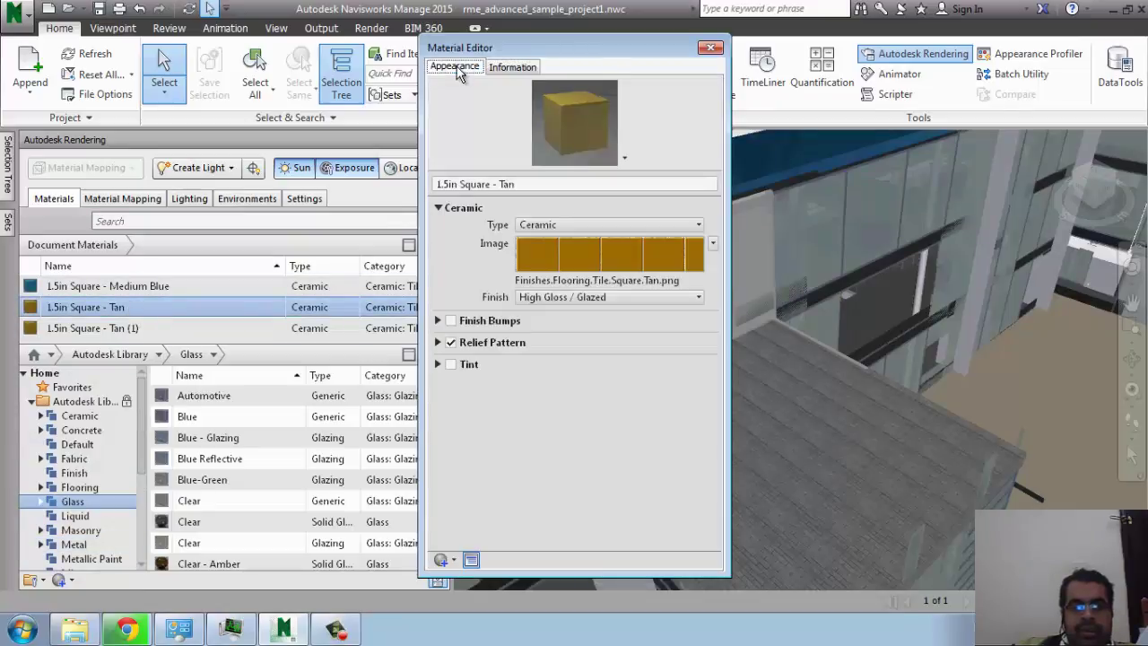
left_click(545, 227)
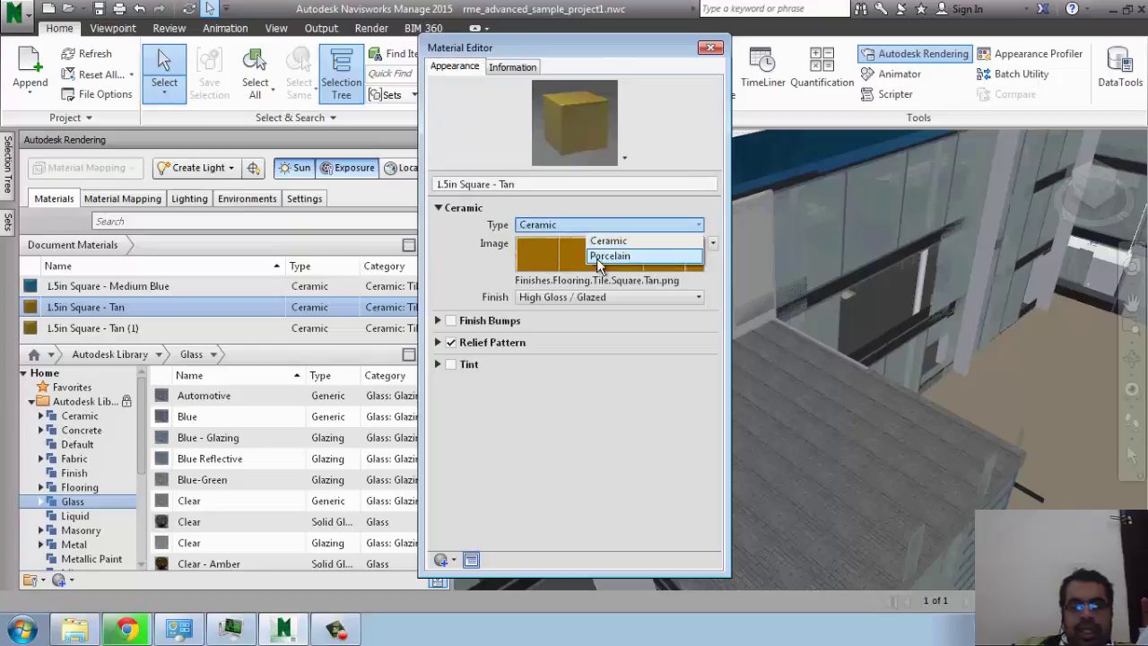
left_click(606, 255)
Darken the tile texture image to brightness 67 and close both editors.
left_click(538, 262)
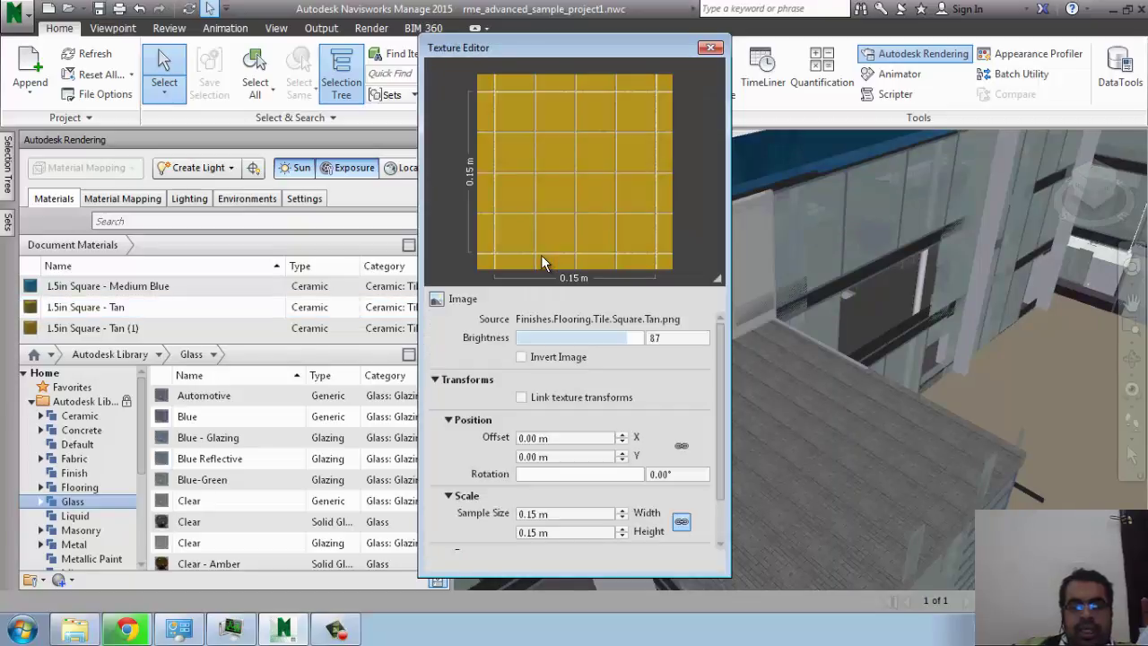
mouse_move(578, 337)
left_mouse_down()
mouse_move(568, 333)
mouse_move(601, 337)
left_mouse_up()
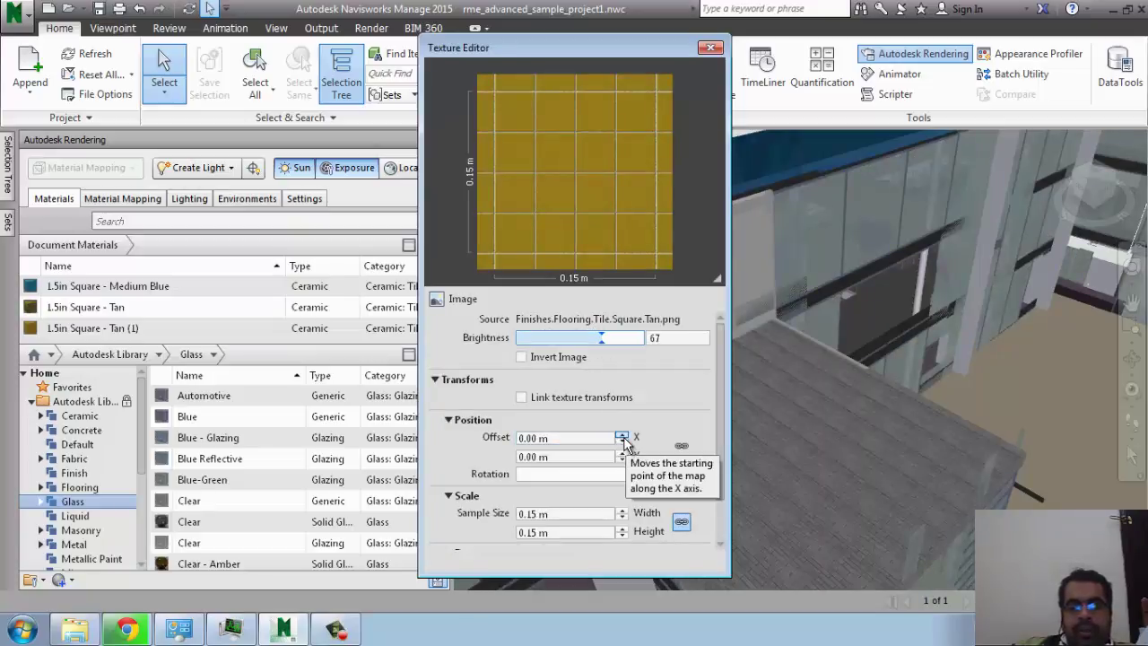
left_click(710, 49)
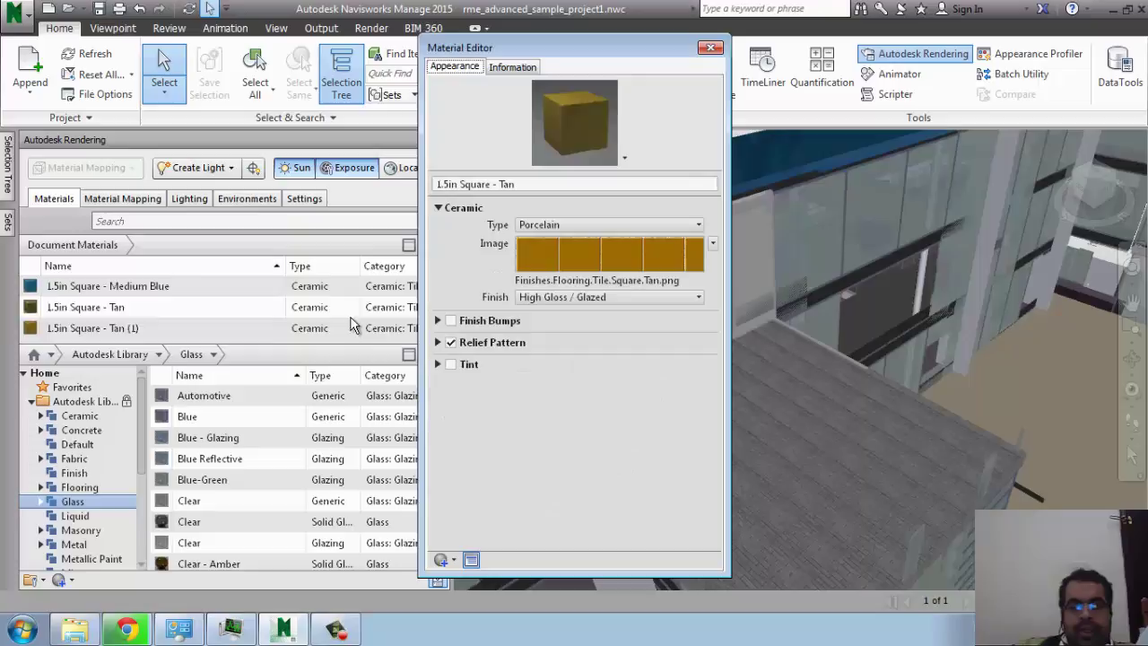
left_click(712, 48)
In the Lighting list, switch off Web Light and others near the top, including (3), (7) and (13).
left_click(124, 199)
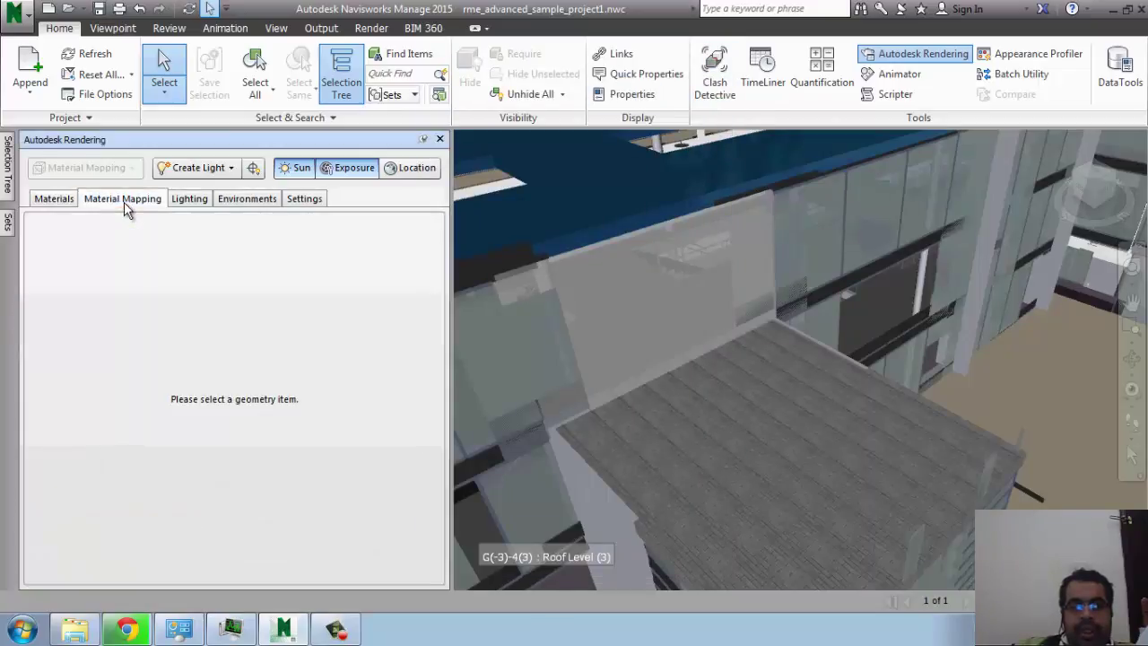
left_click(191, 199)
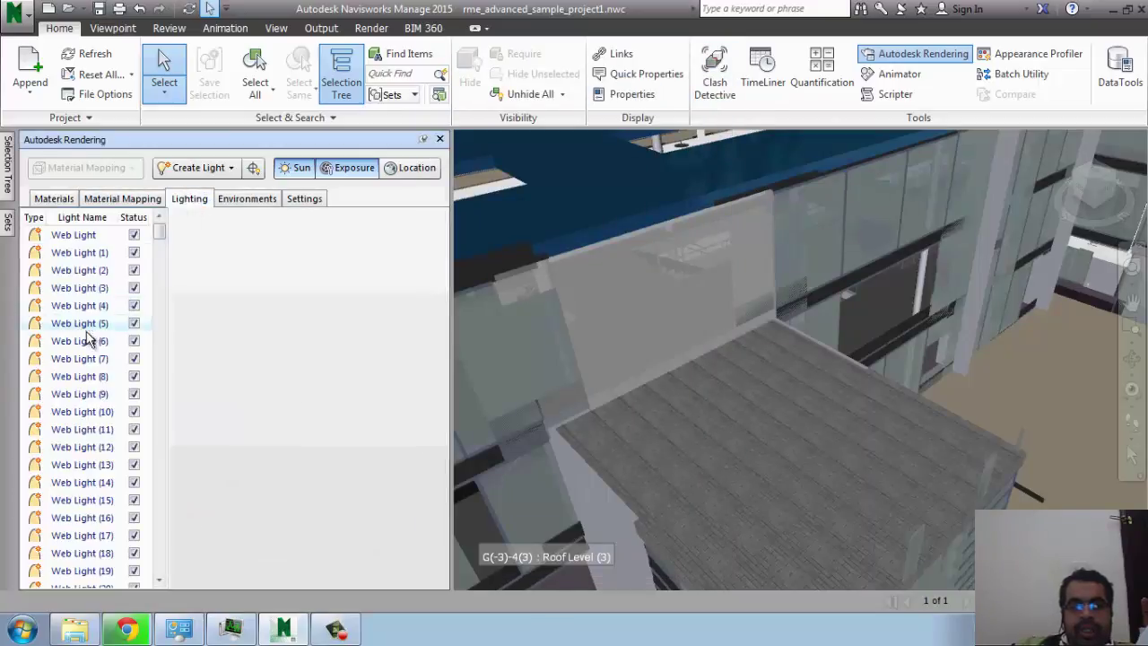
middle_click_drag(793, 398, 661, 464)
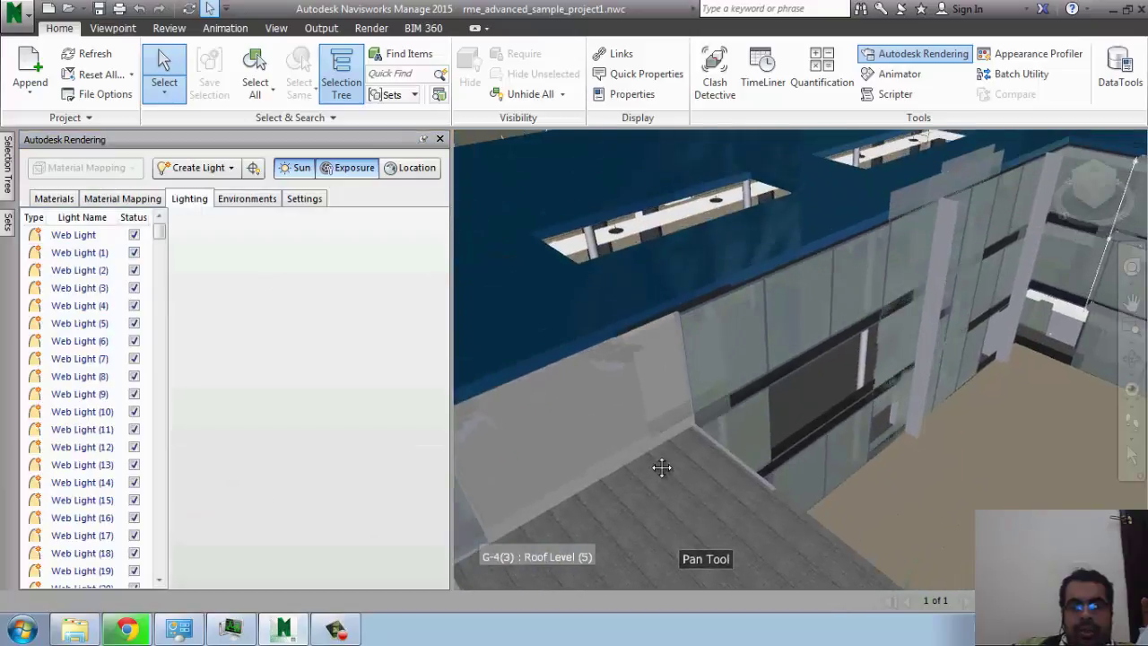
left_click(134, 235)
left_click(133, 270)
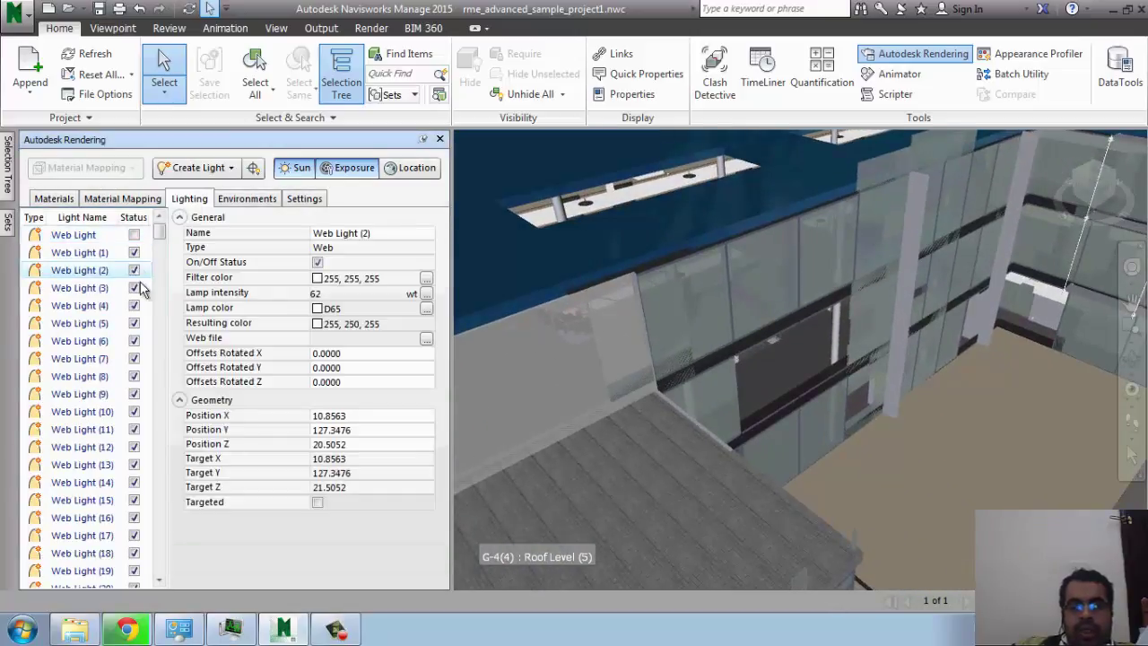
left_click(134, 288)
left_click(133, 306)
left_click(134, 359)
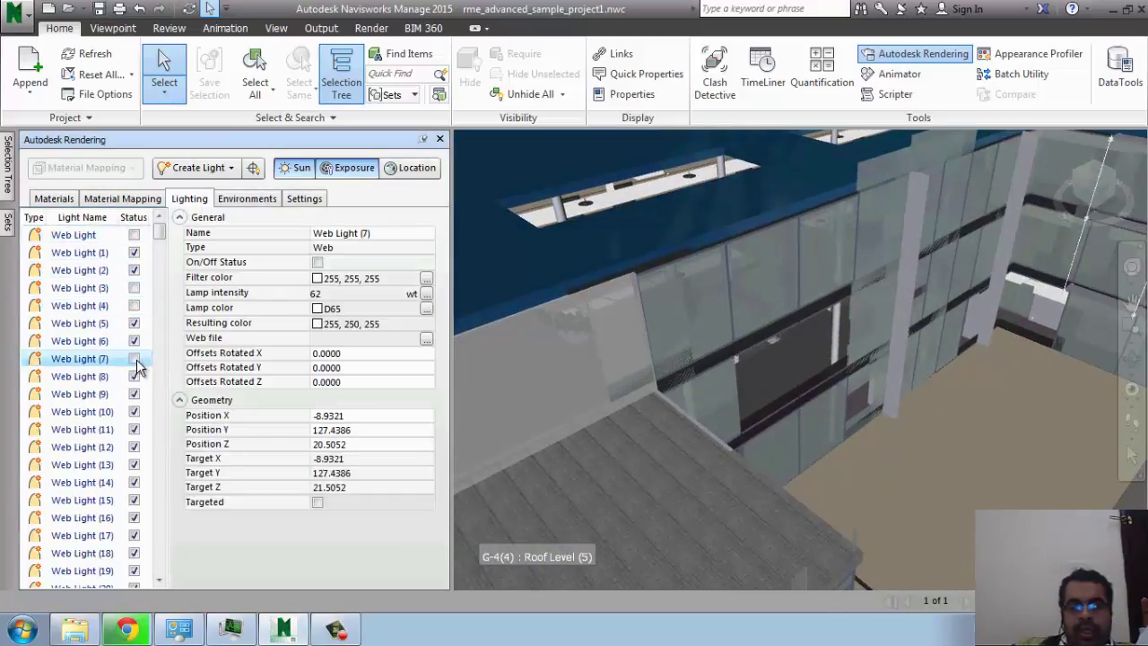
left_click(134, 394)
left_click(135, 430)
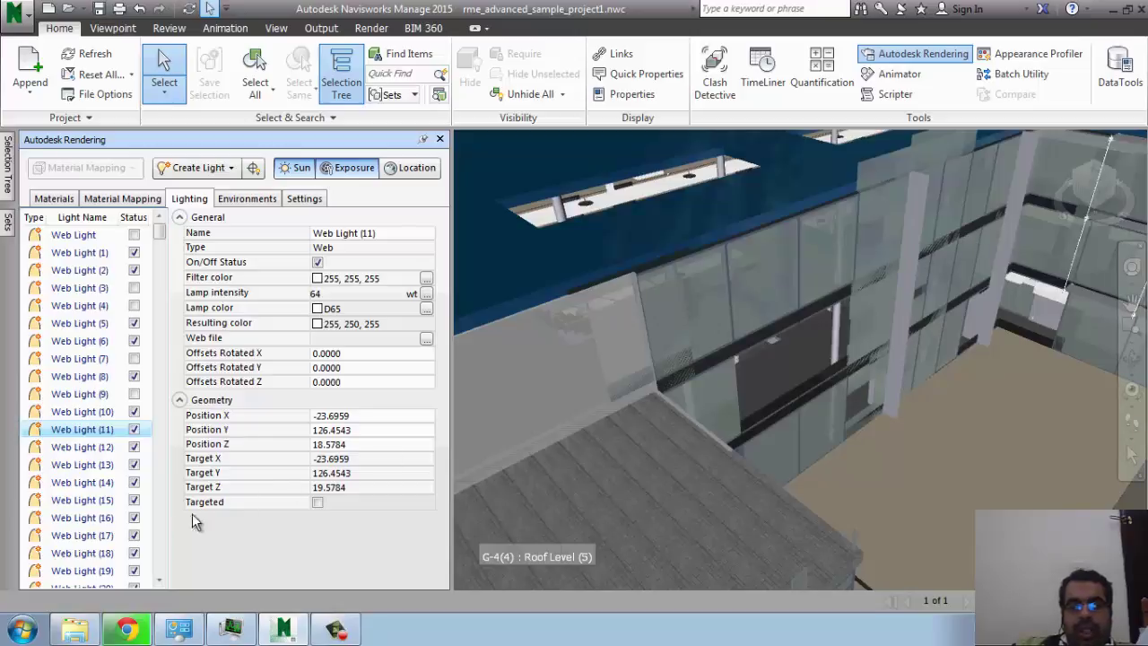
left_click(135, 535)
left_click(124, 571)
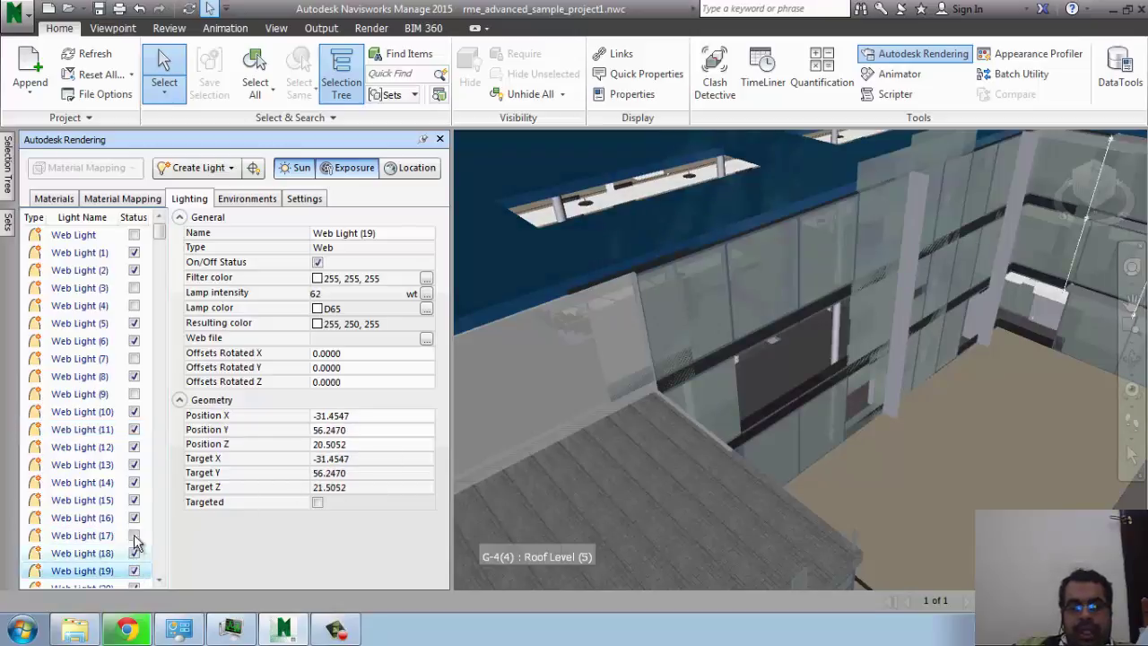
left_click(134, 463)
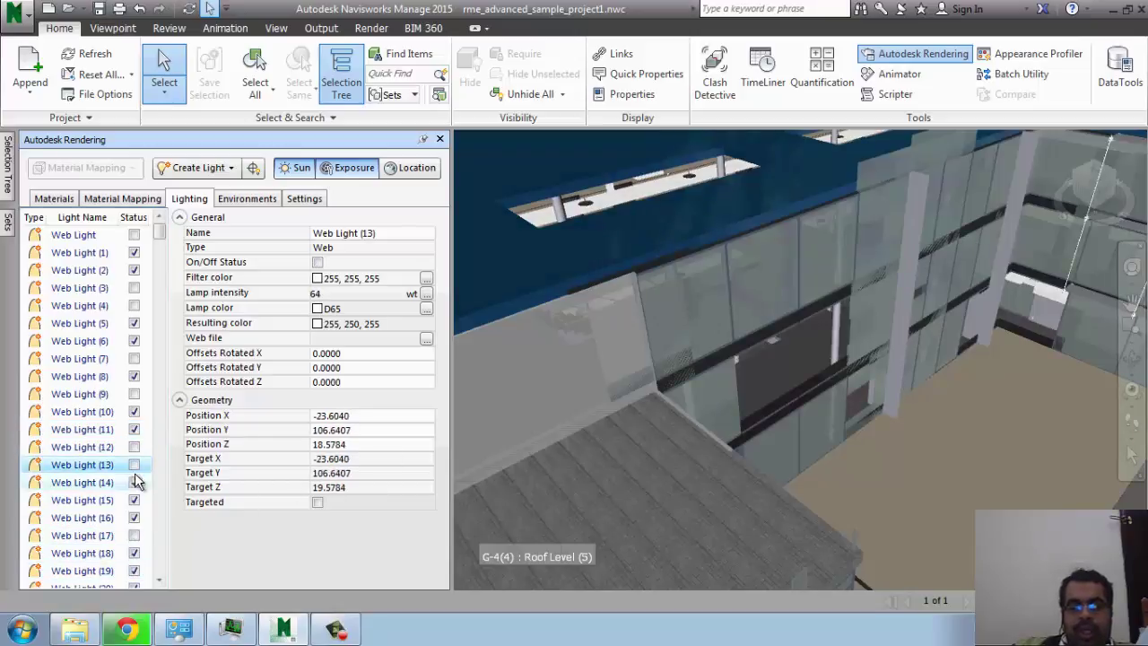
Further down the list, switch off Web Lights (70), (71), (72) and (74).
scroll(114, 439, "down", 5)
scroll(114, 439, "down", 7)
scroll(134, 438, "down", 7)
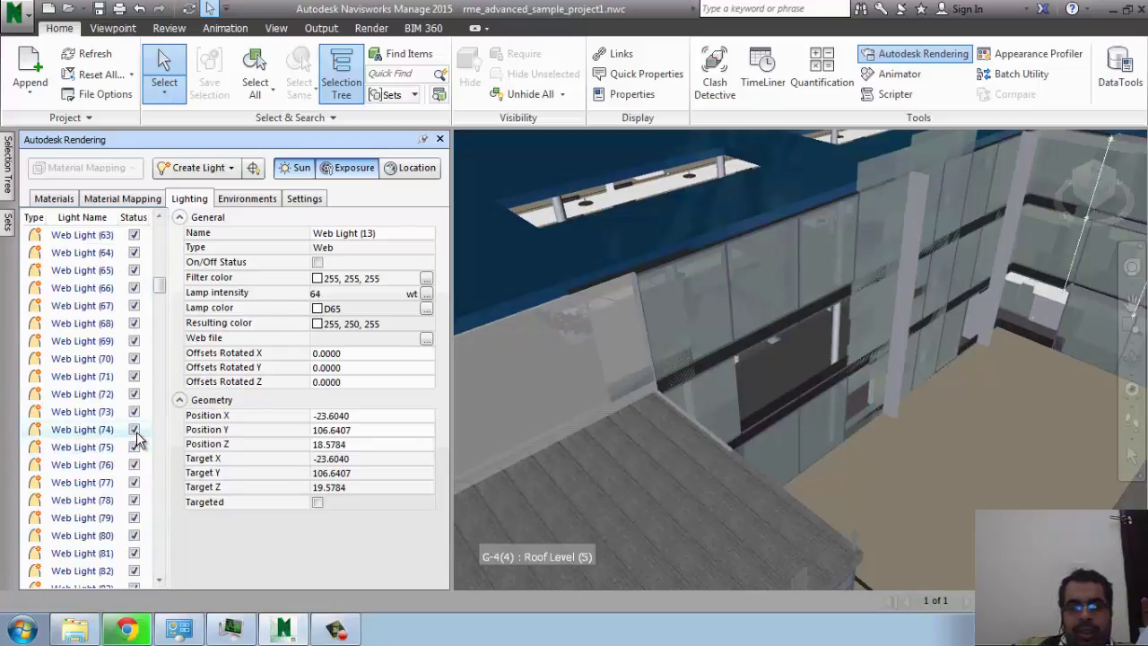
left_click(134, 429)
left_click(135, 394)
left_click(135, 376)
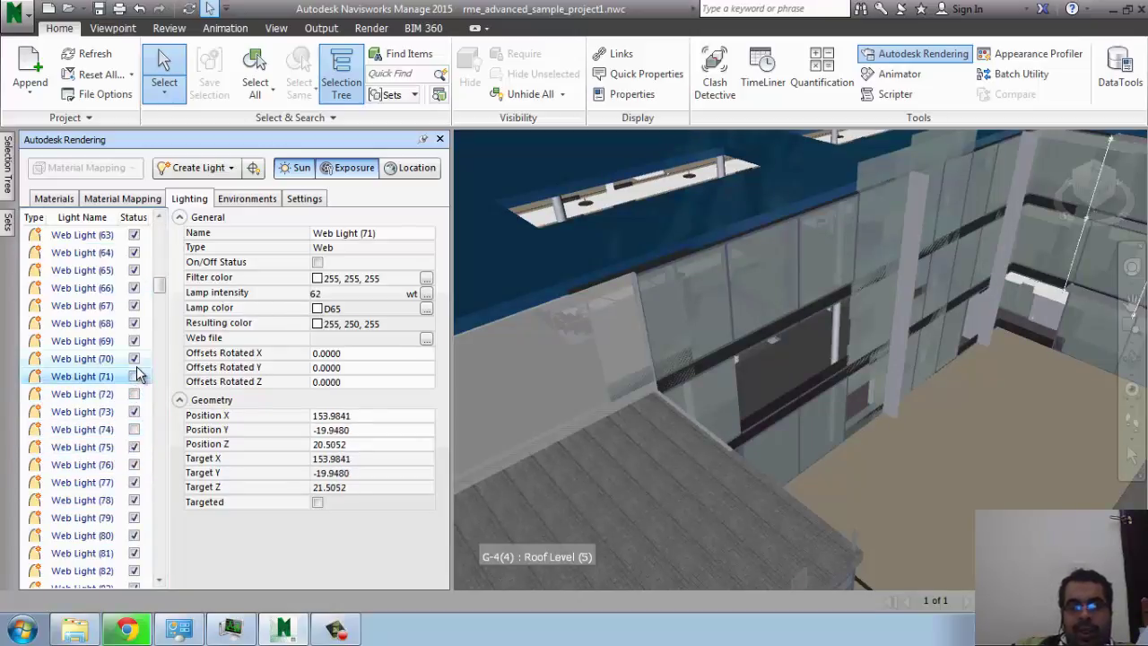
left_click(134, 359)
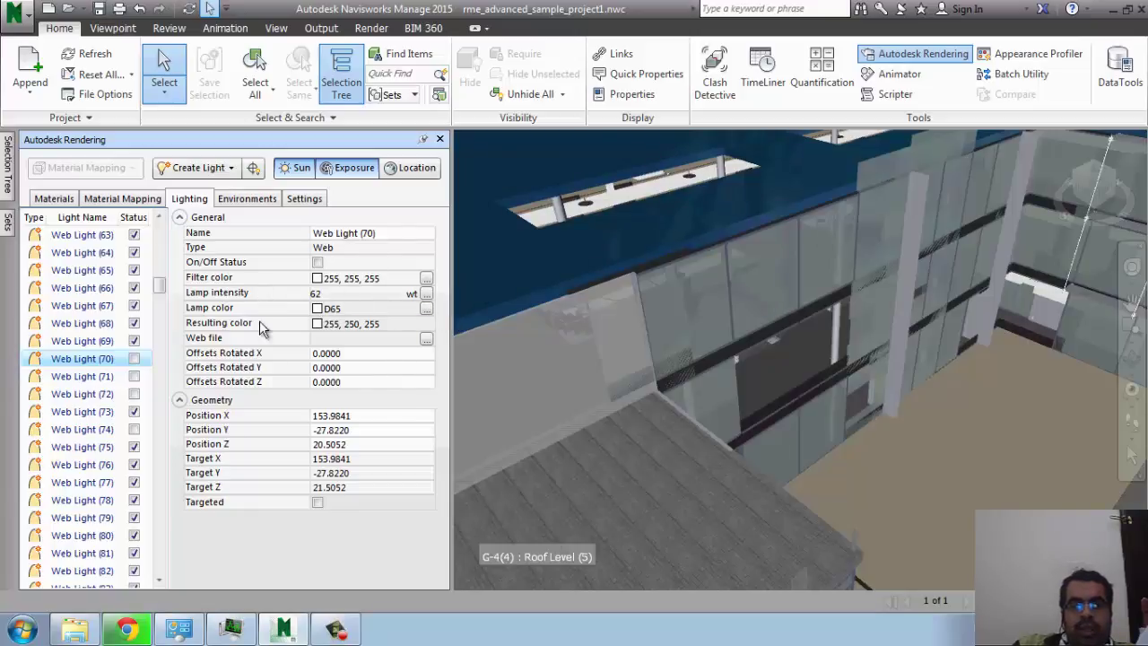
Set sun intensity factor and disk intensity to 0, disk scale 5.3, azimuth 71.6.
left_click(231, 199)
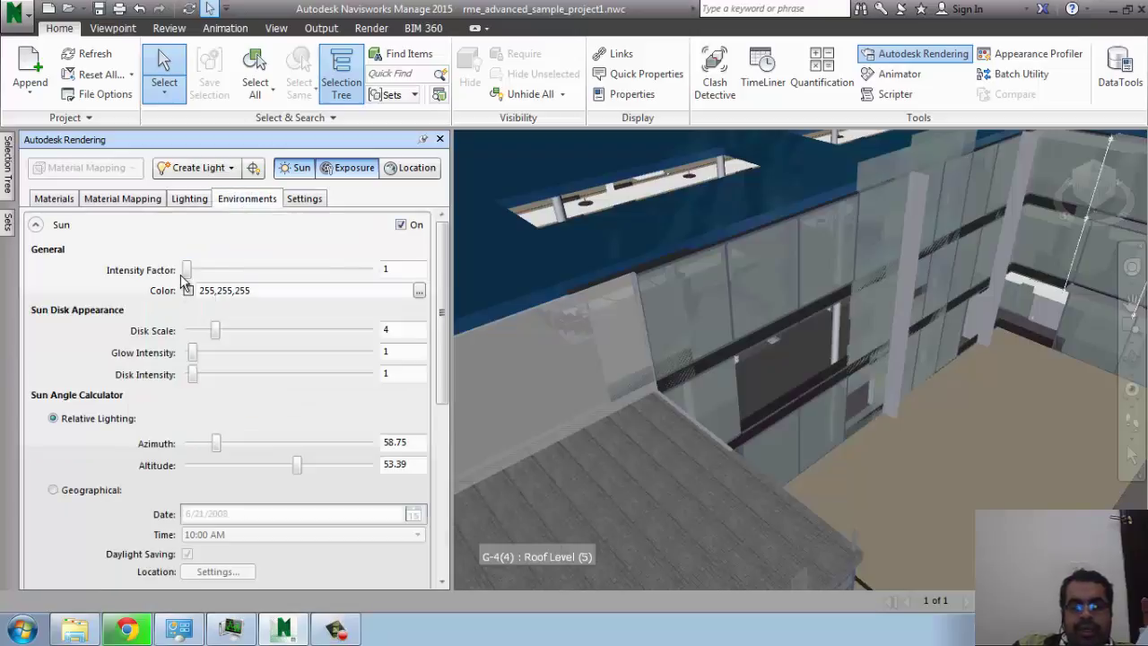
left_click_drag(310, 271, 184, 271)
mouse_move(215, 330)
left_mouse_down()
mouse_move(295, 329)
mouse_move(225, 330)
left_mouse_up()
mouse_move(192, 374)
left_mouse_down()
mouse_move(245, 377)
mouse_move(185, 376)
left_mouse_up()
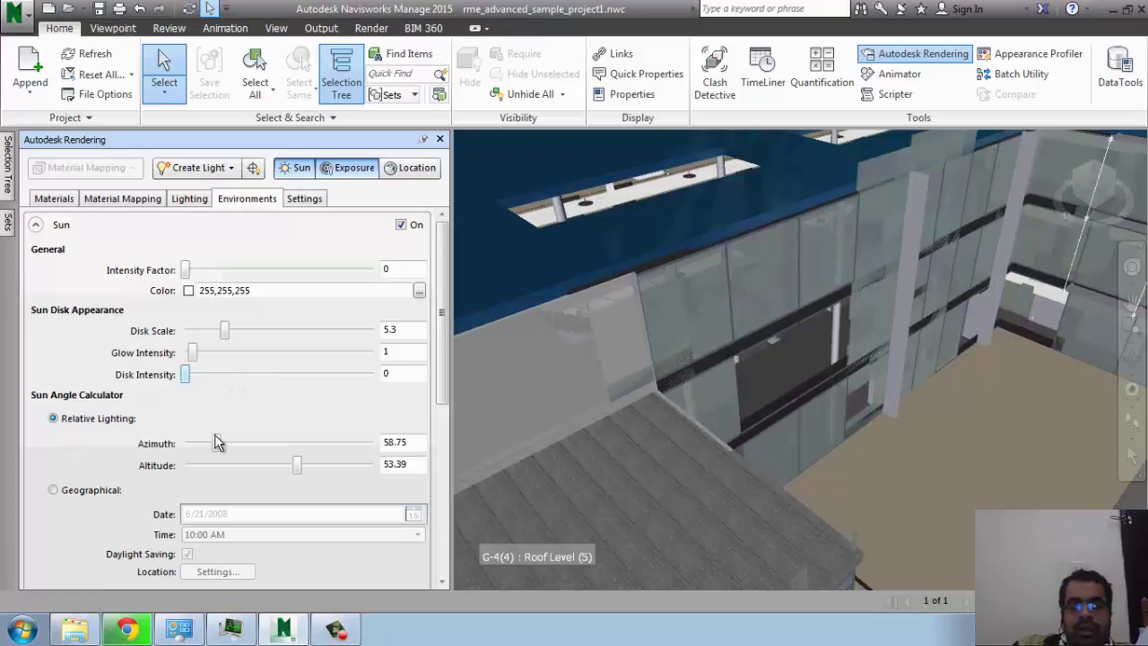
mouse_move(215, 443)
left_mouse_down()
mouse_move(200, 446)
mouse_move(332, 446)
mouse_move(220, 443)
left_mouse_up()
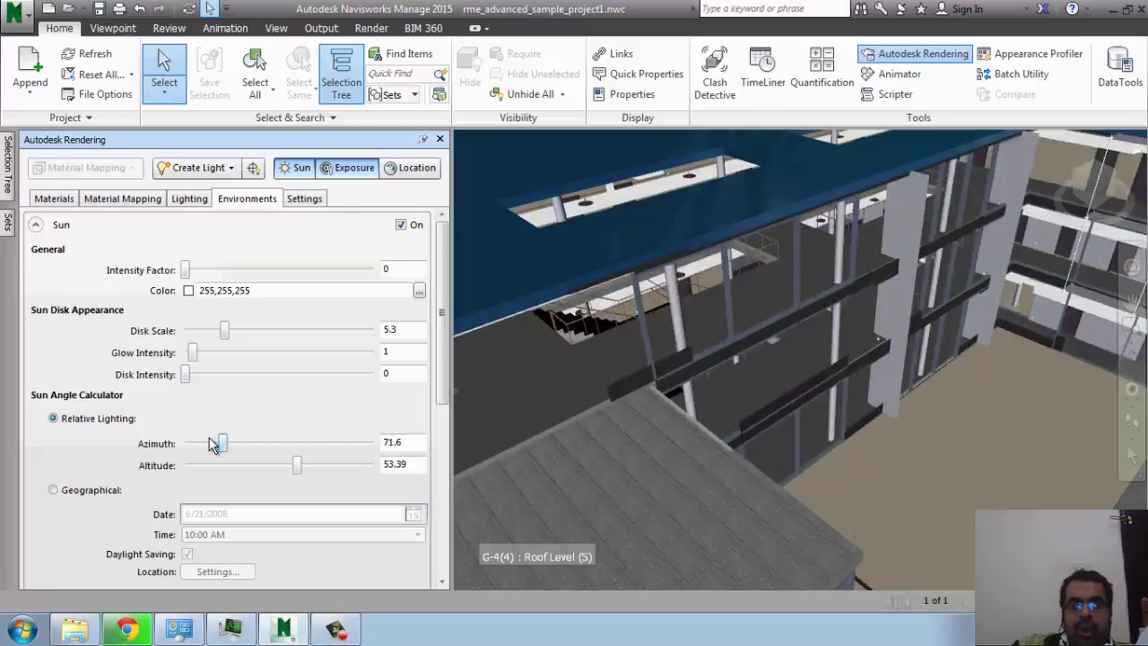
scroll(270, 449, "down", 3)
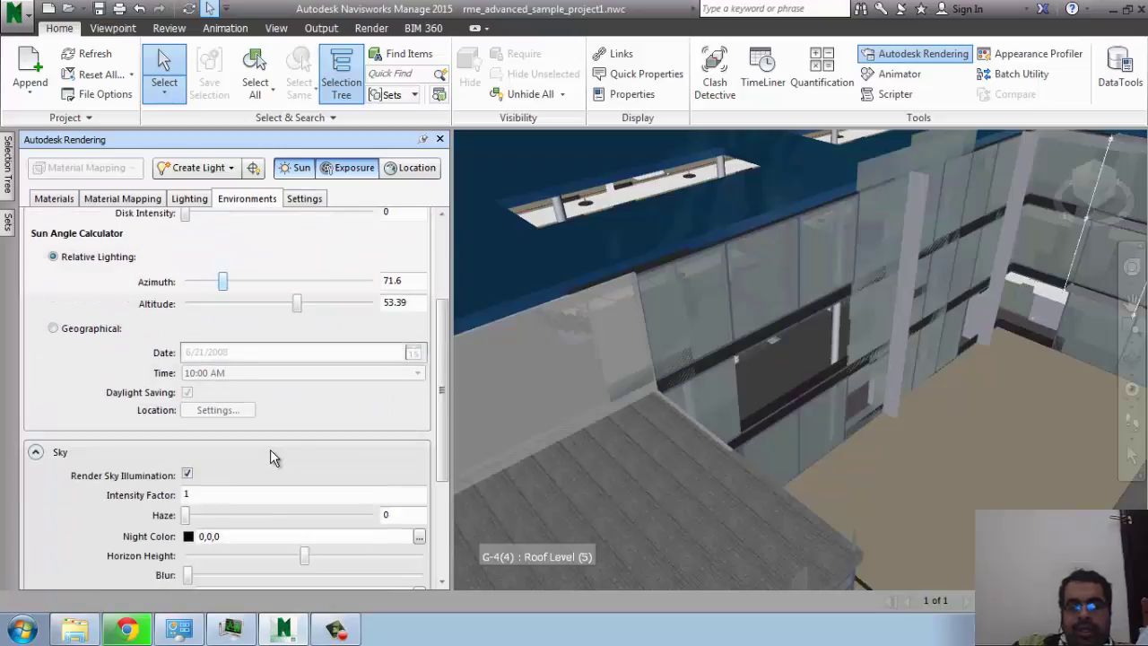
Use the Geographical sun calculator (6/21/2008, 10:00 AM) and zoom out to the full roof.
left_click(53, 328)
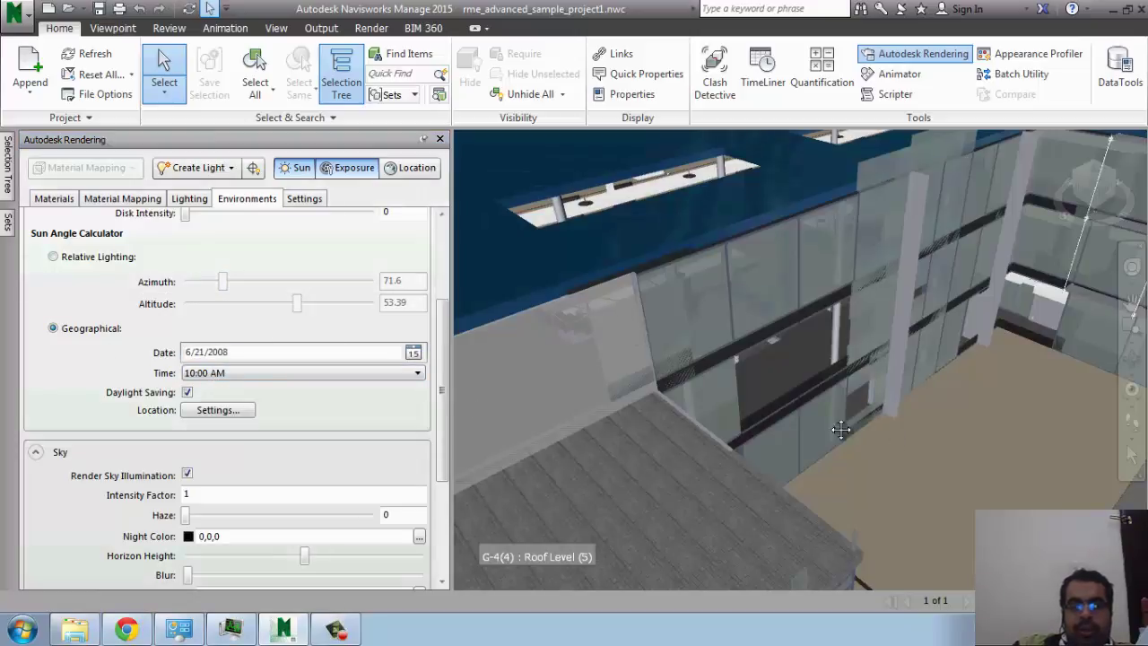
middle_click_drag(848, 426, 794, 412)
scroll(795, 420, "down", 3)
scroll(705, 423, "down", 3)
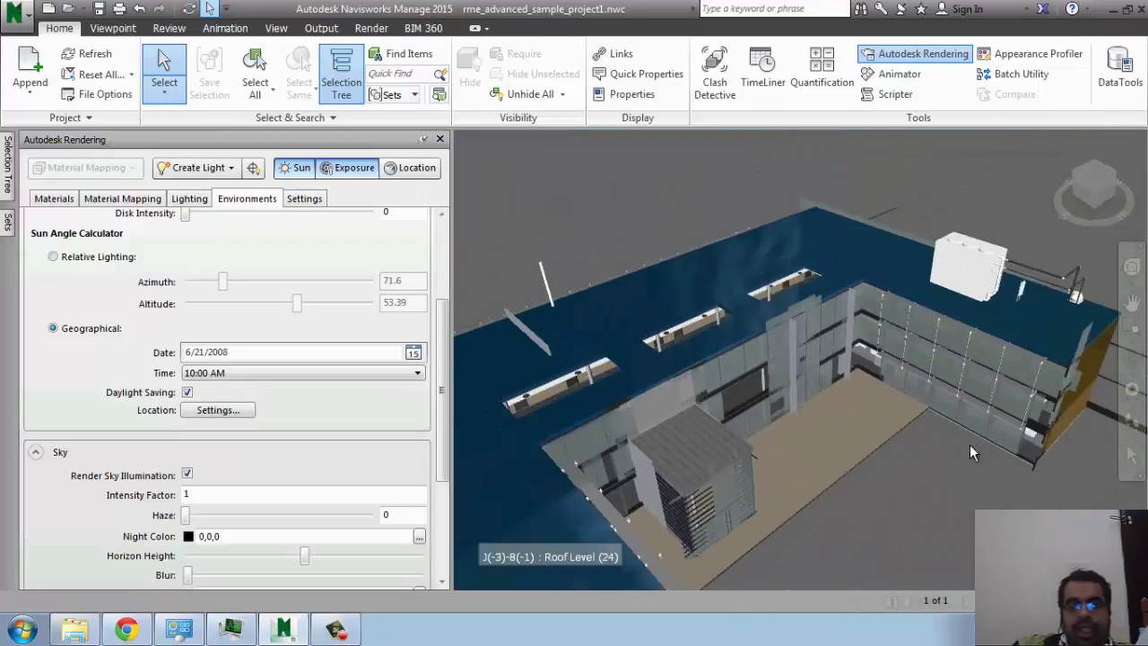
middle_click_drag(667, 496, 621, 494)
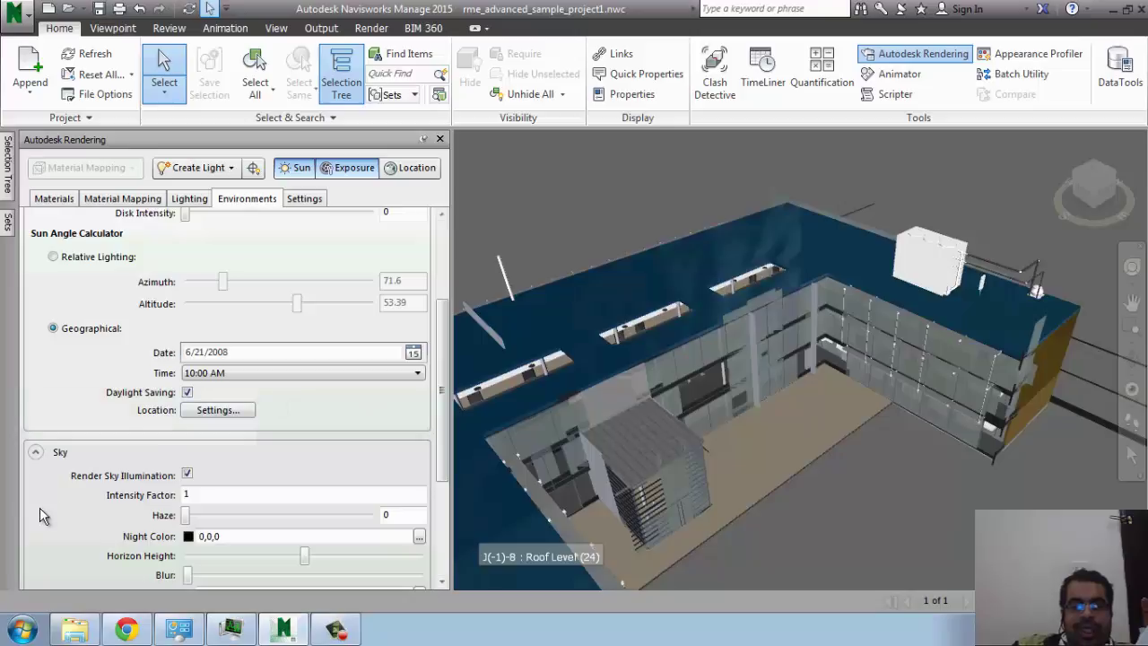
Set sky haze to 7.1 and the night colour to blue 0,128,255.
scroll(41, 515, "down", 3)
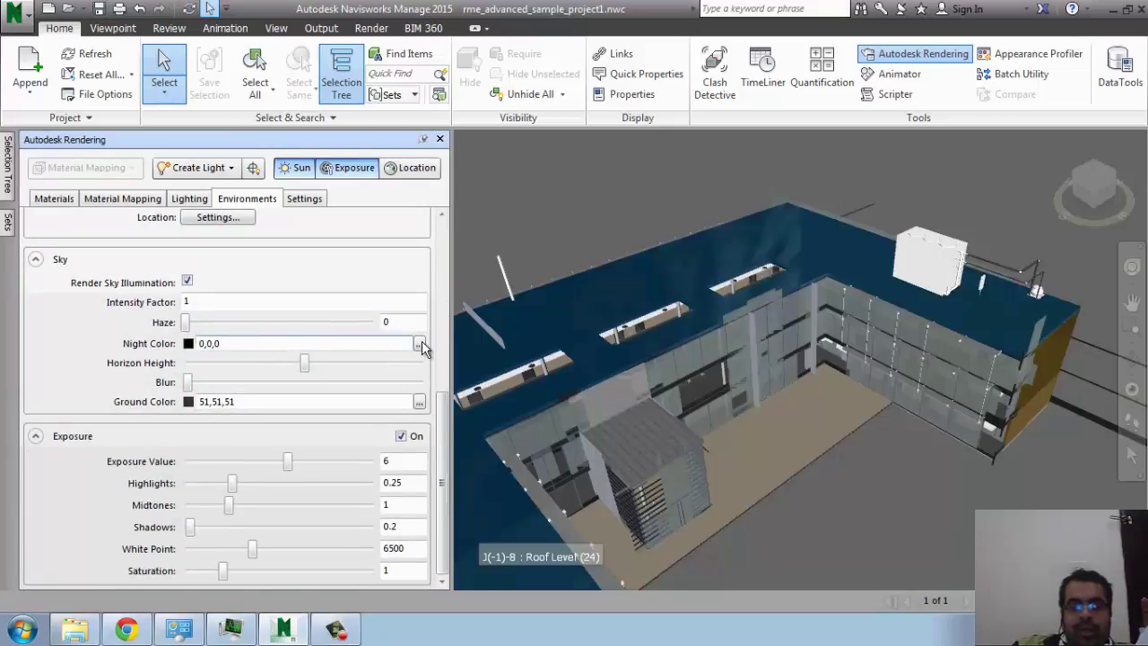
mouse_move(187, 323)
left_mouse_down()
mouse_move(339, 323)
mouse_move(267, 327)
left_mouse_up()
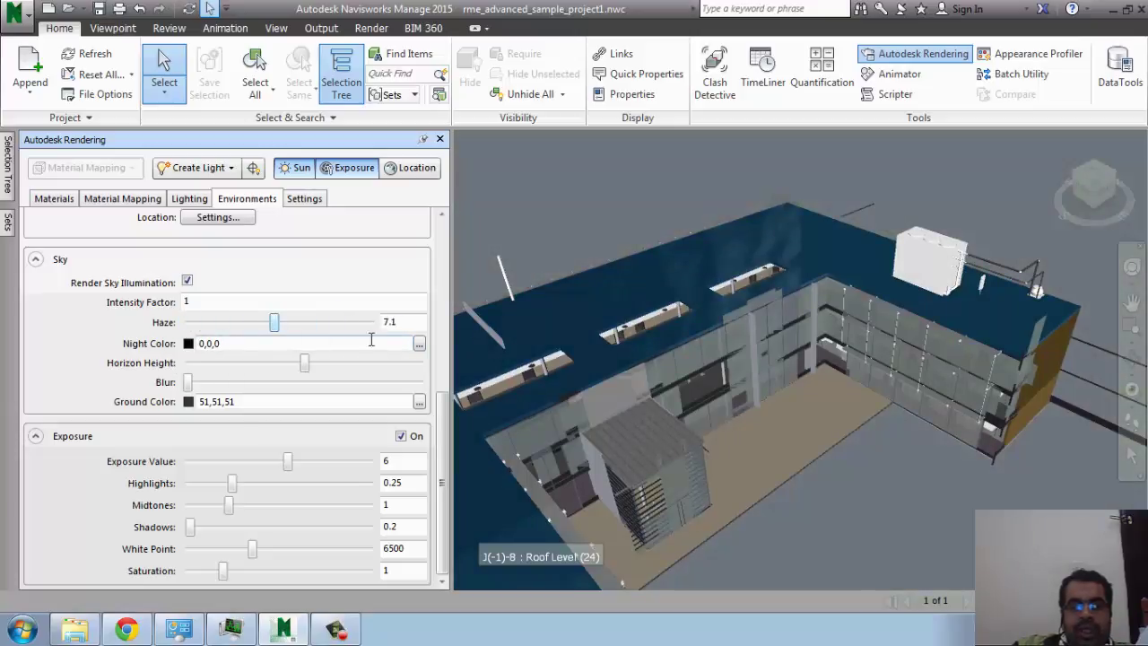
left_click(418, 345)
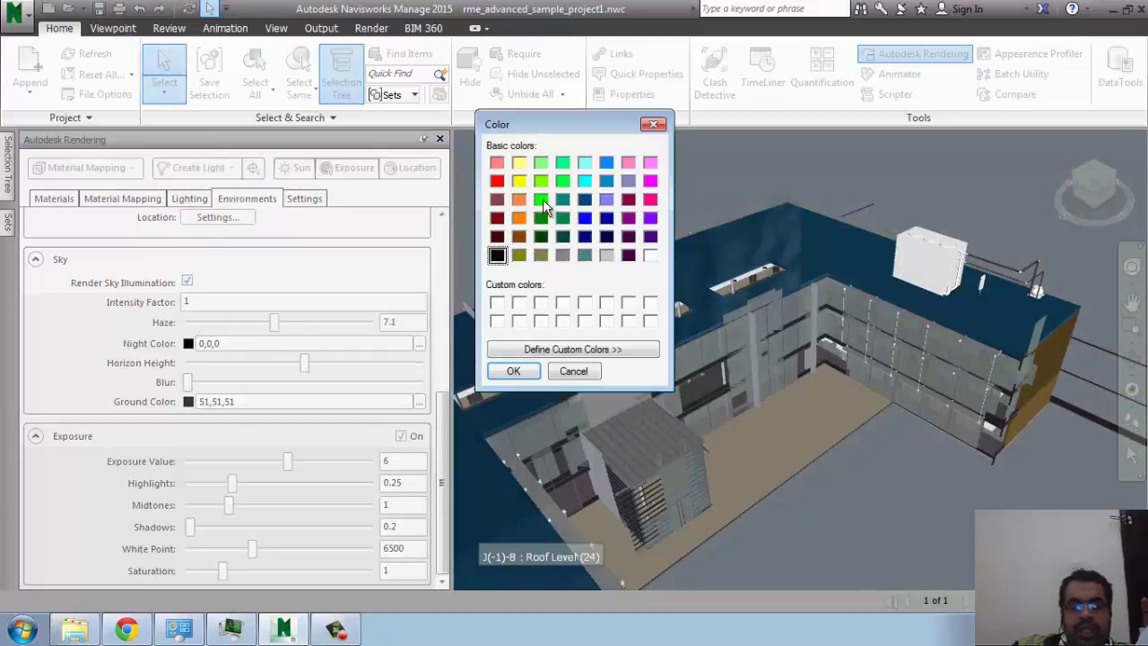
left_click(606, 164)
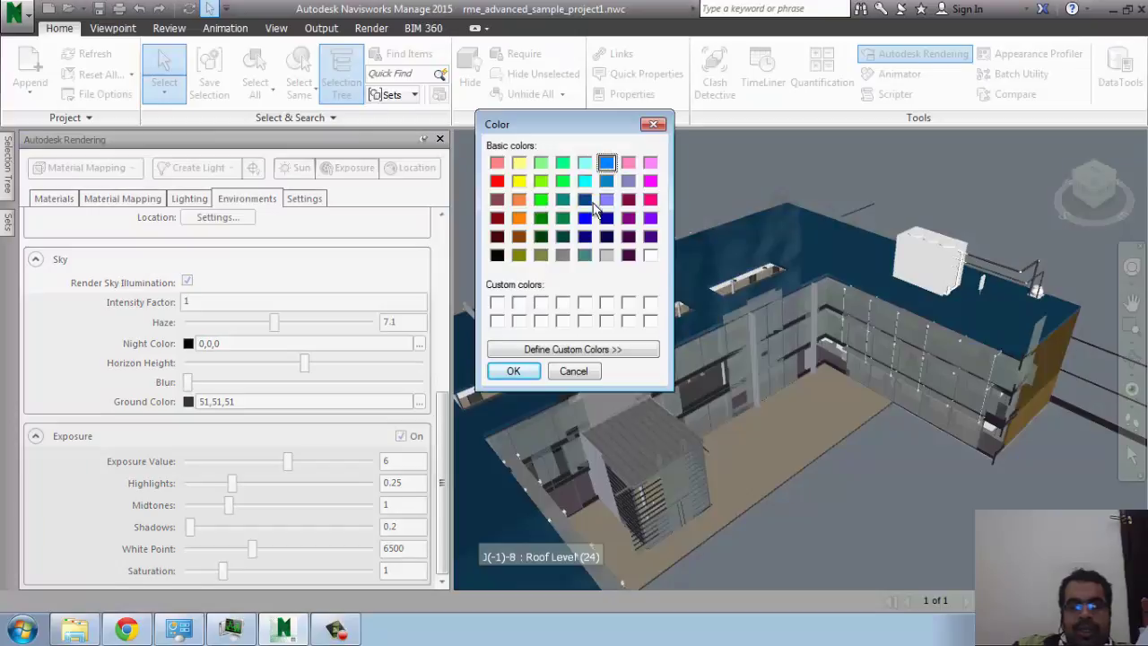
left_click(513, 370)
Reorient with the ViewCube and orbit to an elevated view of the whole building.
middle_click_drag(589, 371, 646, 426)
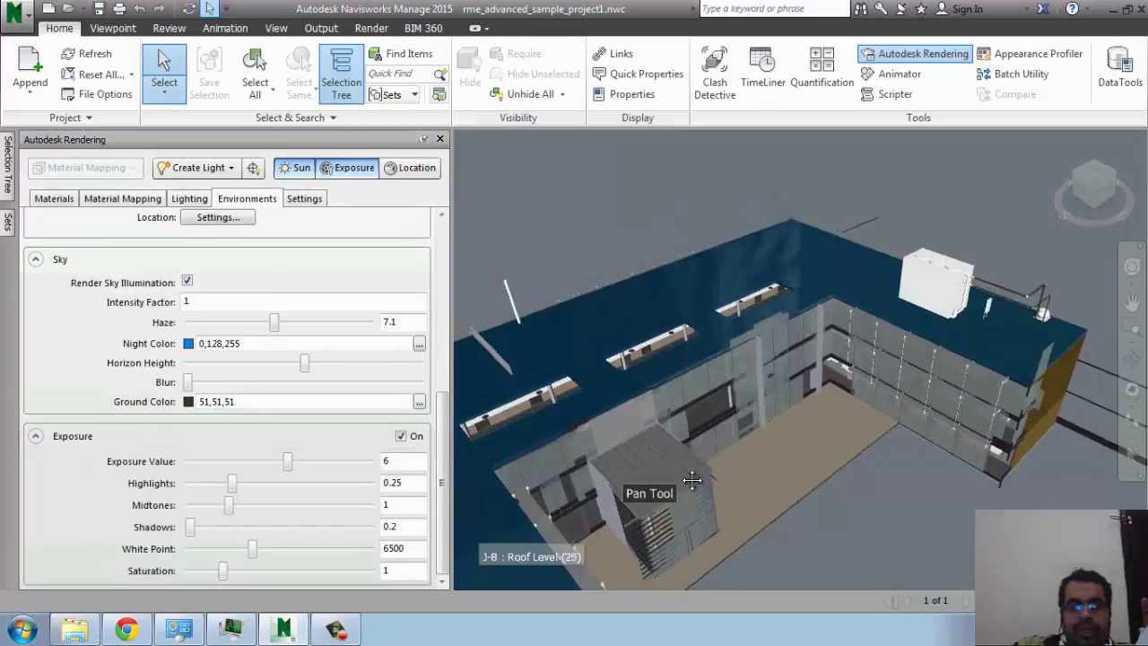
middle_click_drag(744, 416, 741, 381)
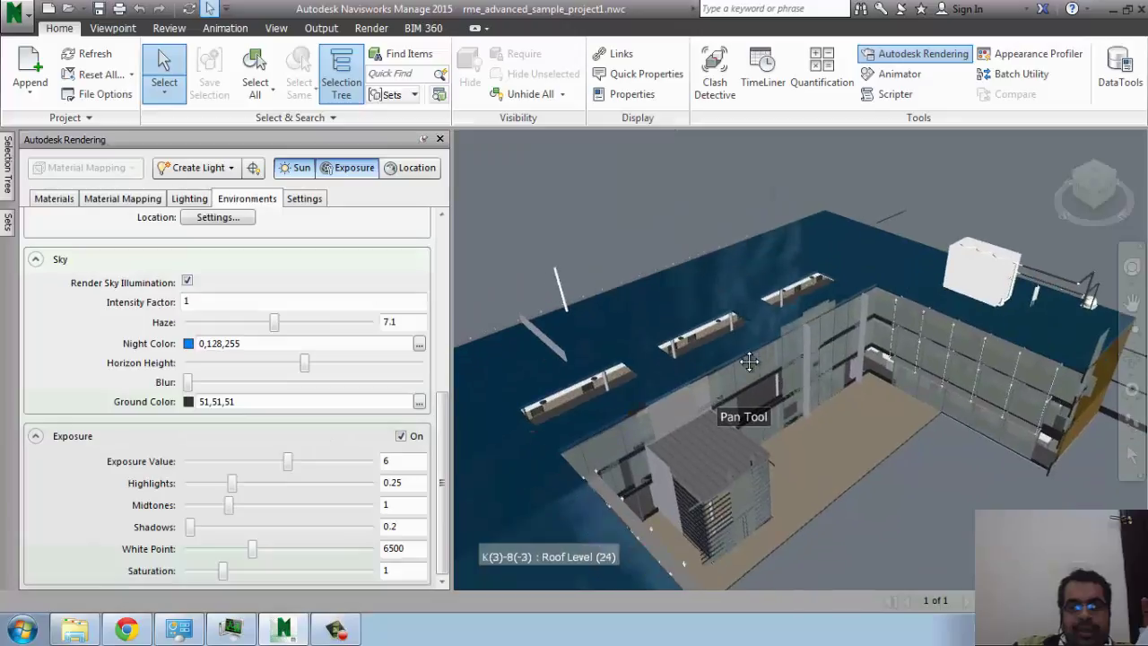
left_click(1110, 186)
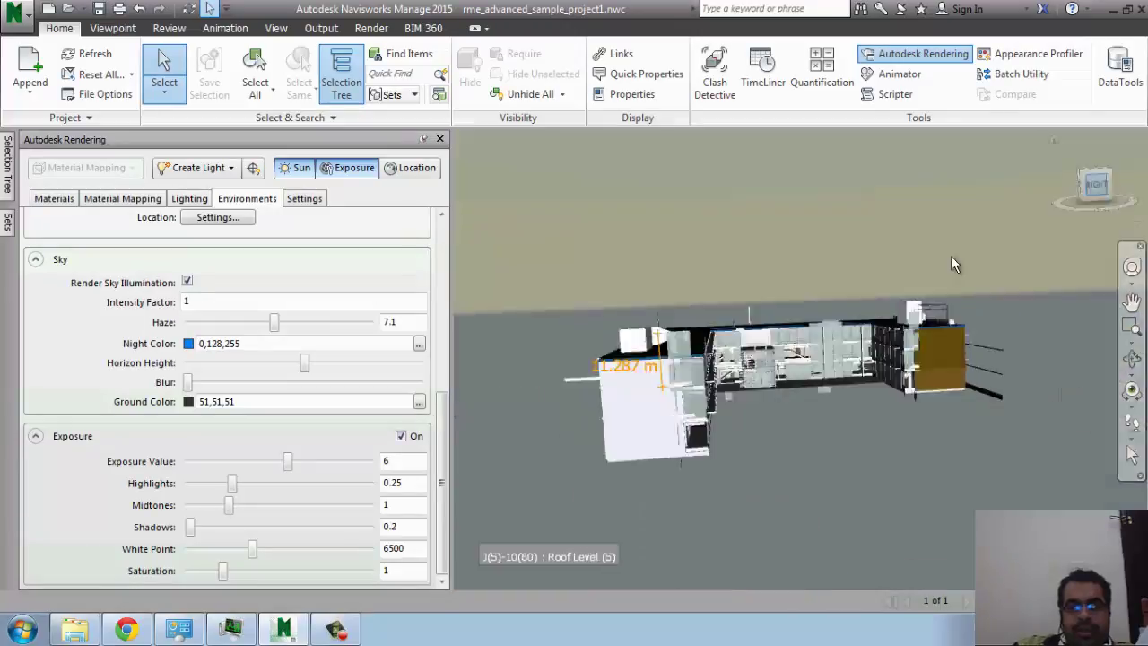
scroll(727, 309, "up", 2)
mouse_move(727, 309)
middle_mouse_down("shift")
mouse_move(693, 413)
mouse_move(746, 435)
mouse_move(608, 431)
middle_mouse_up("shift")
In render Settings, keep rendering to level 15 rather than the 24-minute time limit.
left_click(303, 199)
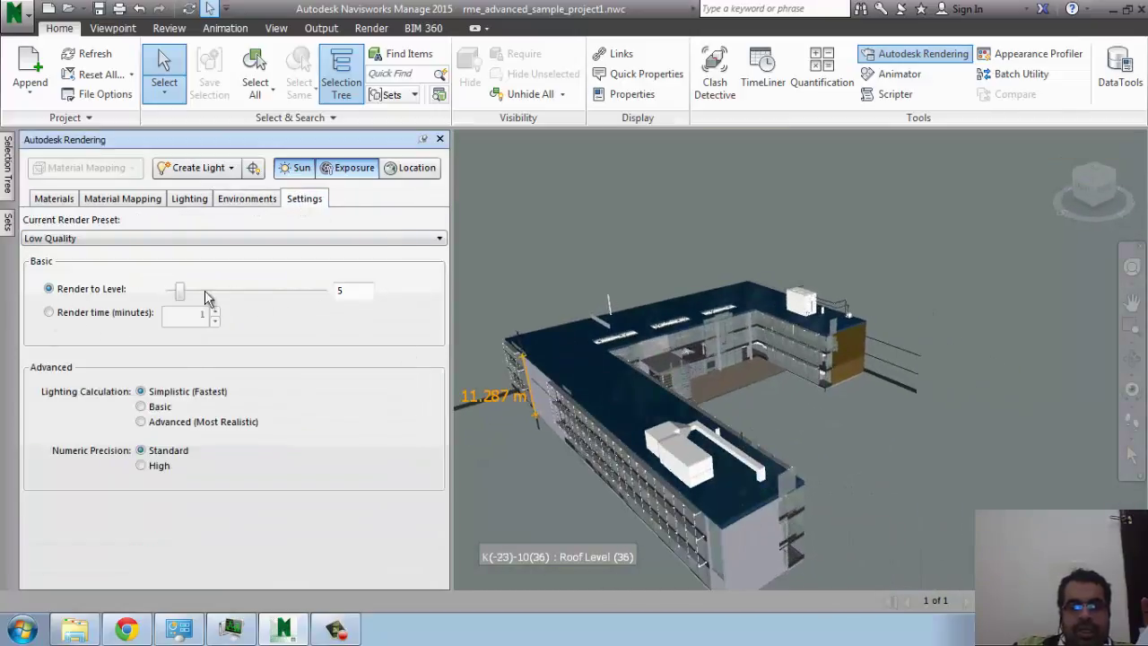
mouse_move(179, 291)
left_mouse_down()
mouse_move(299, 298)
mouse_move(177, 316)
left_mouse_up()
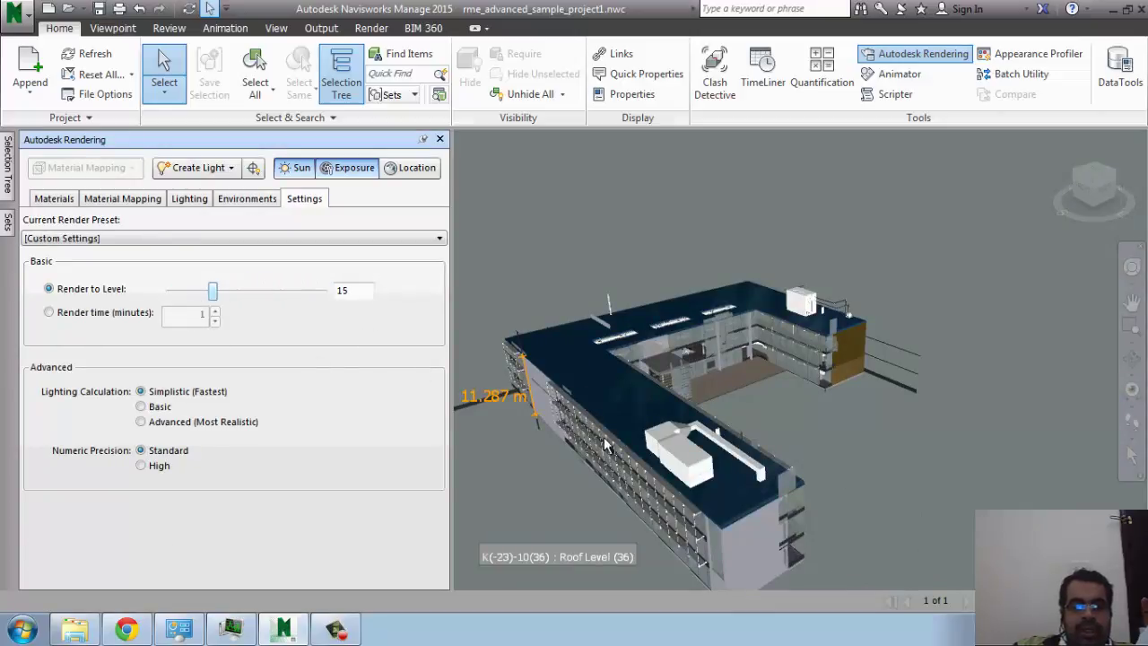
mouse_move(559, 461)
middle_mouse_down()
mouse_move(468, 433)
mouse_move(620, 397)
middle_mouse_up()
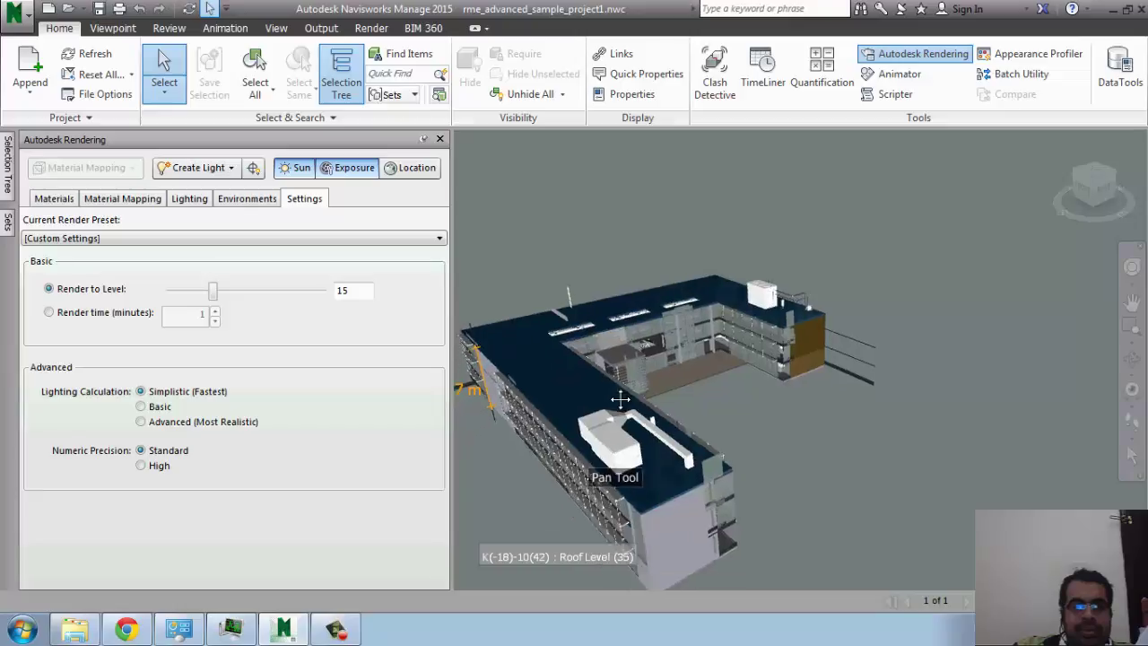
left_click(50, 313)
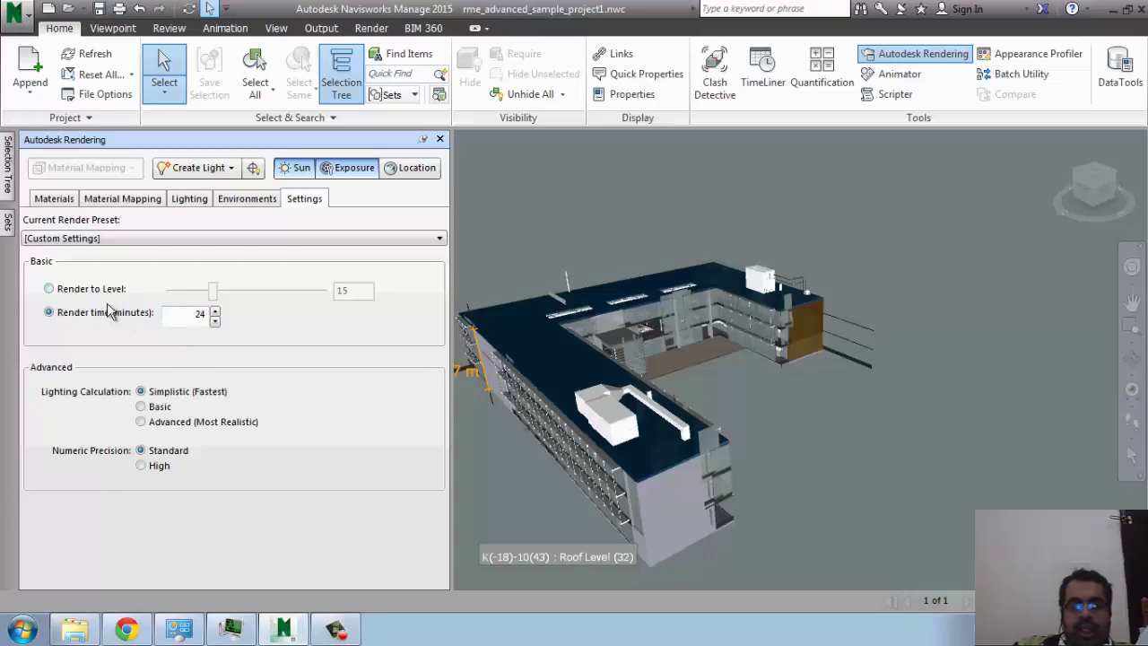
left_click(77, 296)
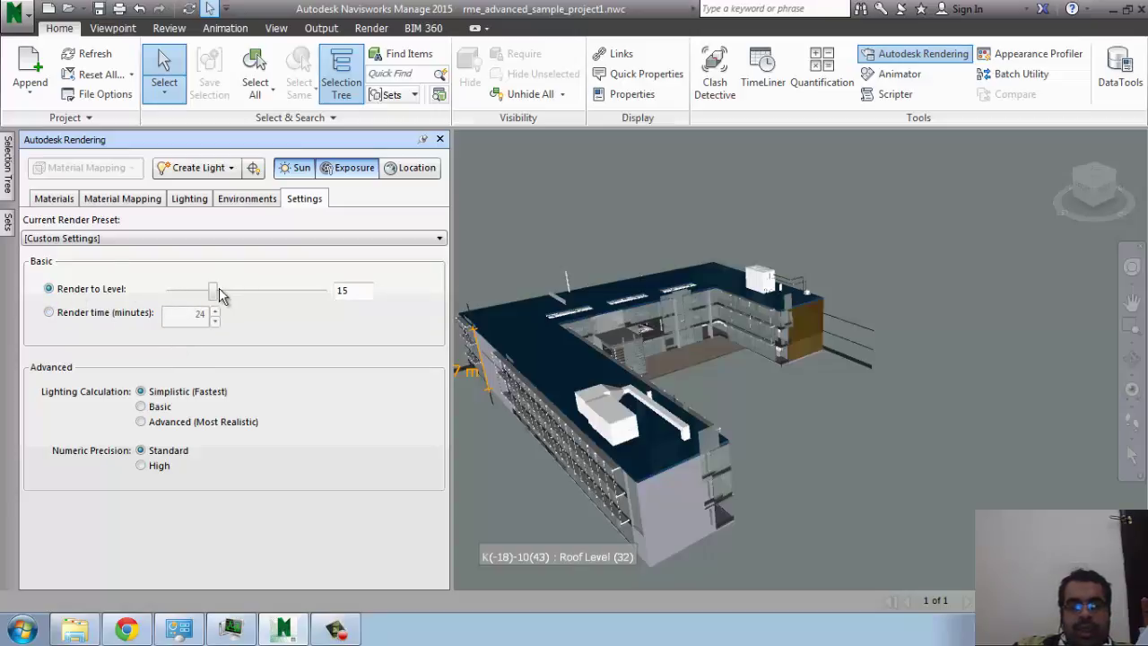
middle_click_drag(679, 451, 617, 380)
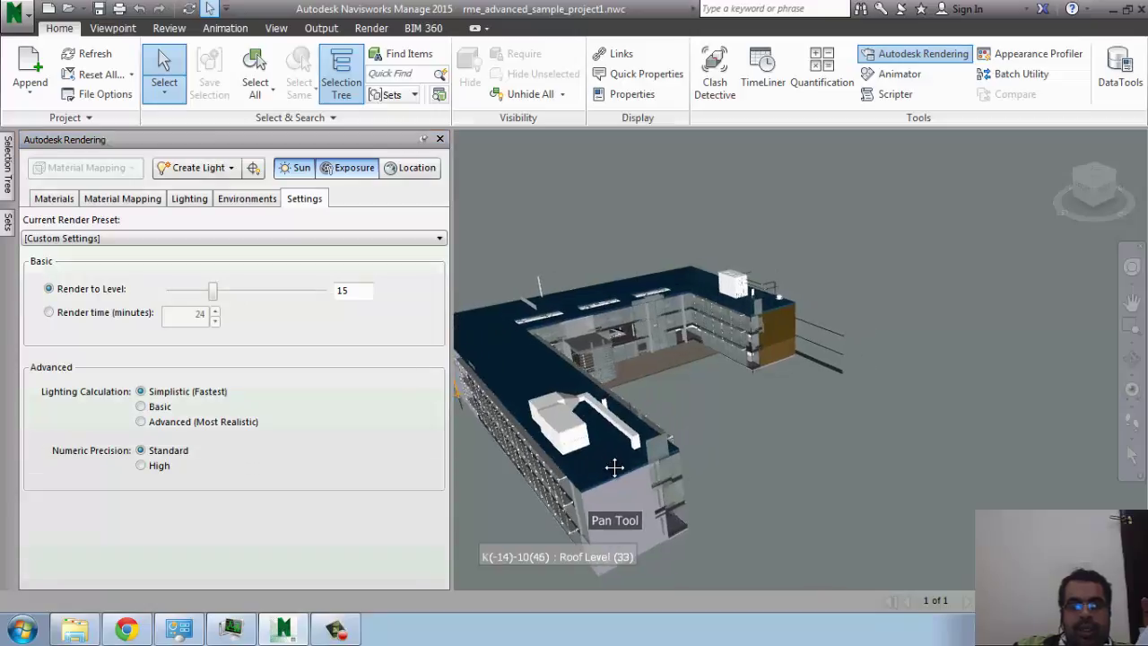
Close in on the courtyard corner walls and save the camera as viewpoints View and View (1).
left_click(440, 139)
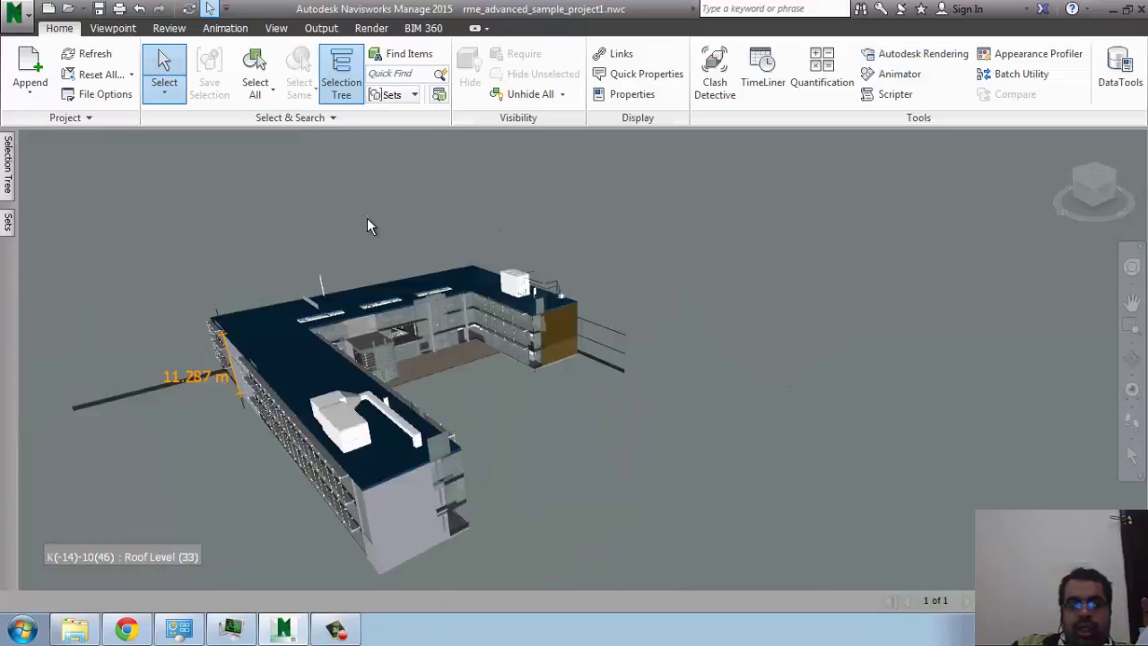
middle_click_drag(354, 424, 428, 392)
scroll(440, 367, "up", 5)
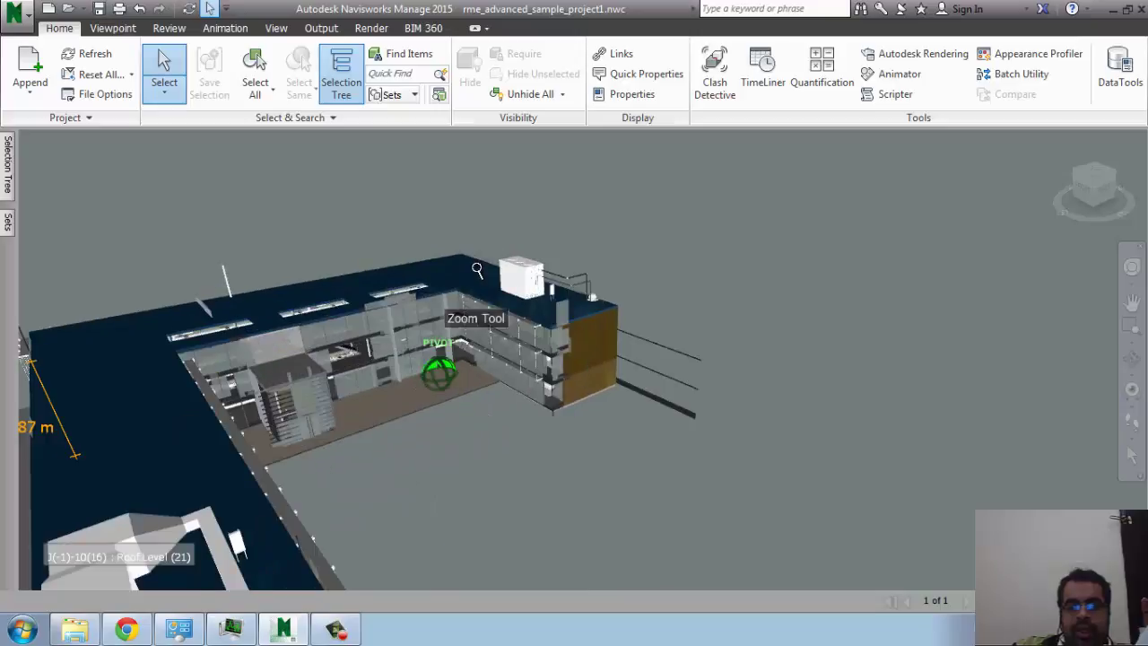
scroll(431, 336, "up", 3)
mouse_move(430, 336)
middle_mouse_down()
mouse_move(524, 303)
mouse_move(466, 296)
middle_mouse_up()
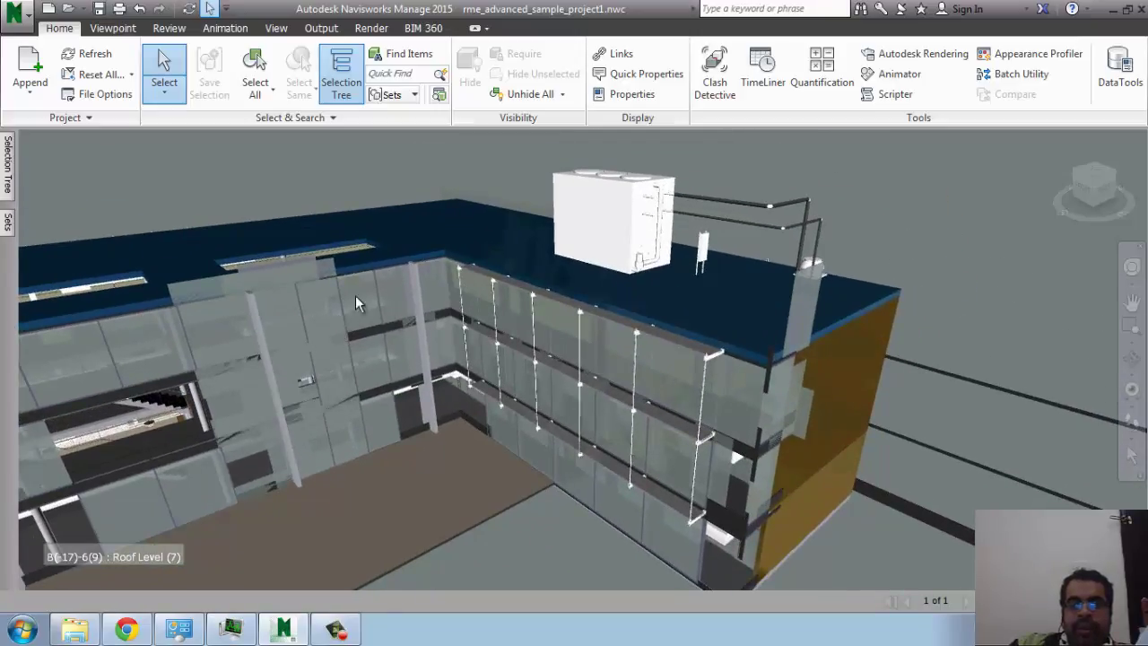
middle_click_drag(355, 296, 410, 299)
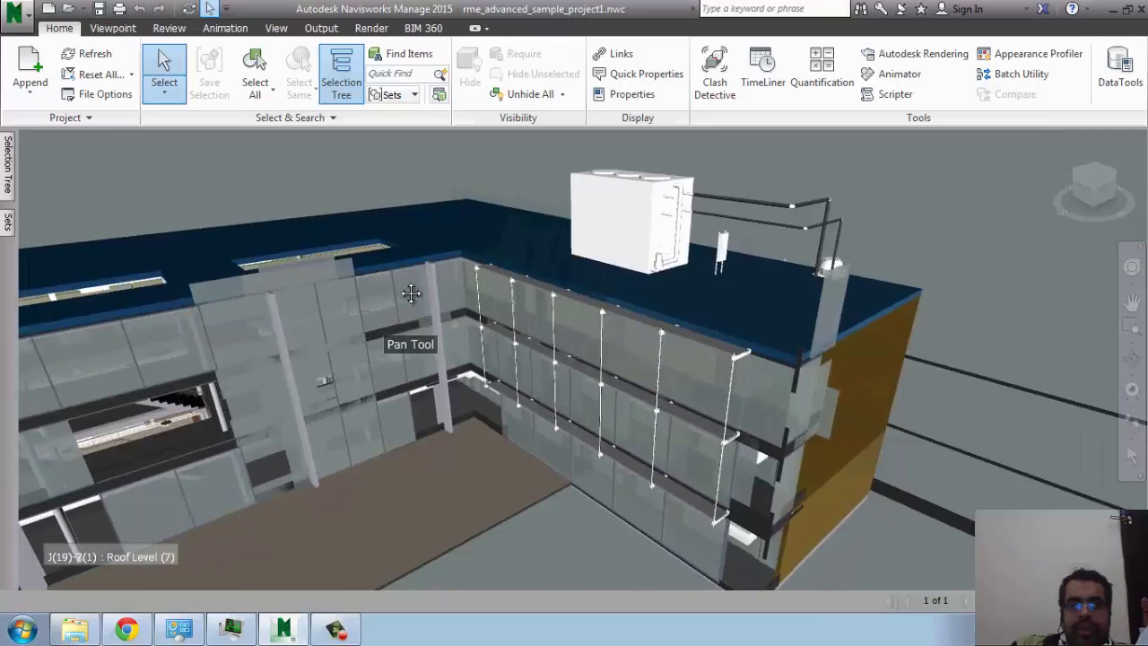
left_click(110, 29)
left_click(35, 75)
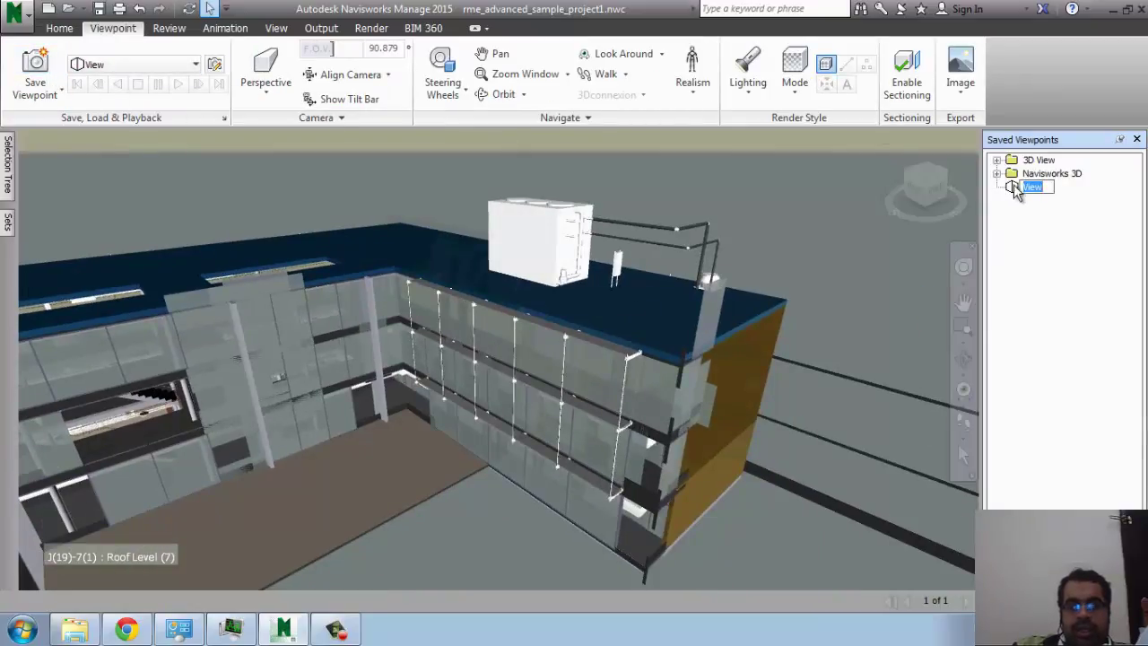
left_click(36, 71)
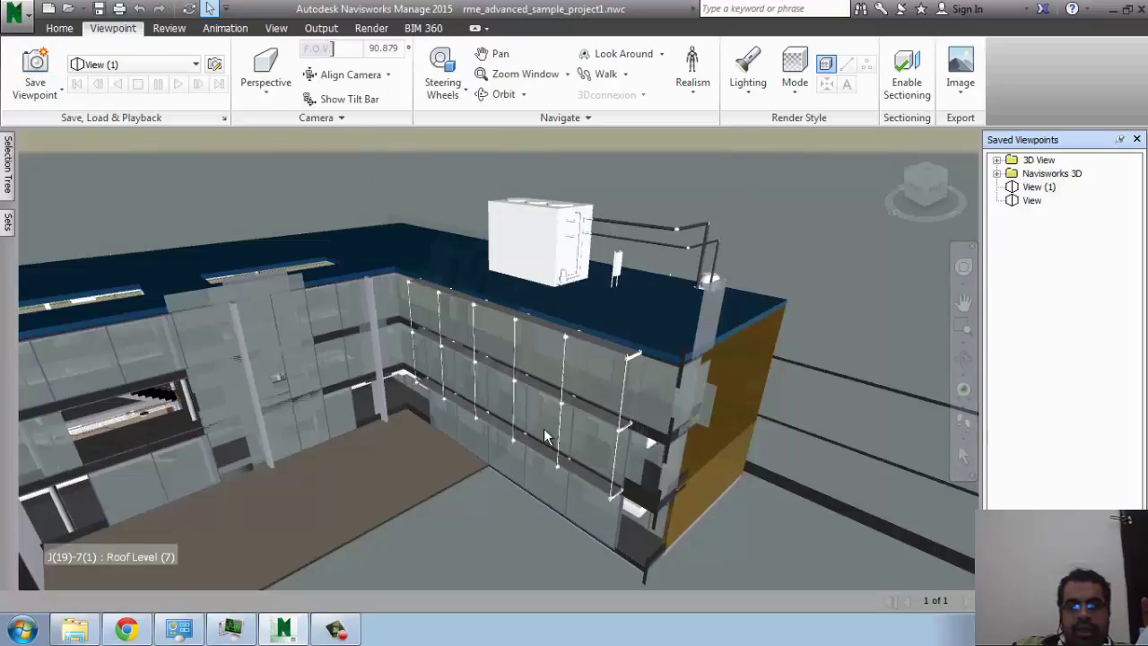
Pan to a new camera position and update View (1) to it.
mouse_move(689, 412)
middle_mouse_down()
mouse_move(495, 407)
mouse_move(686, 310)
mouse_move(506, 421)
middle_mouse_up()
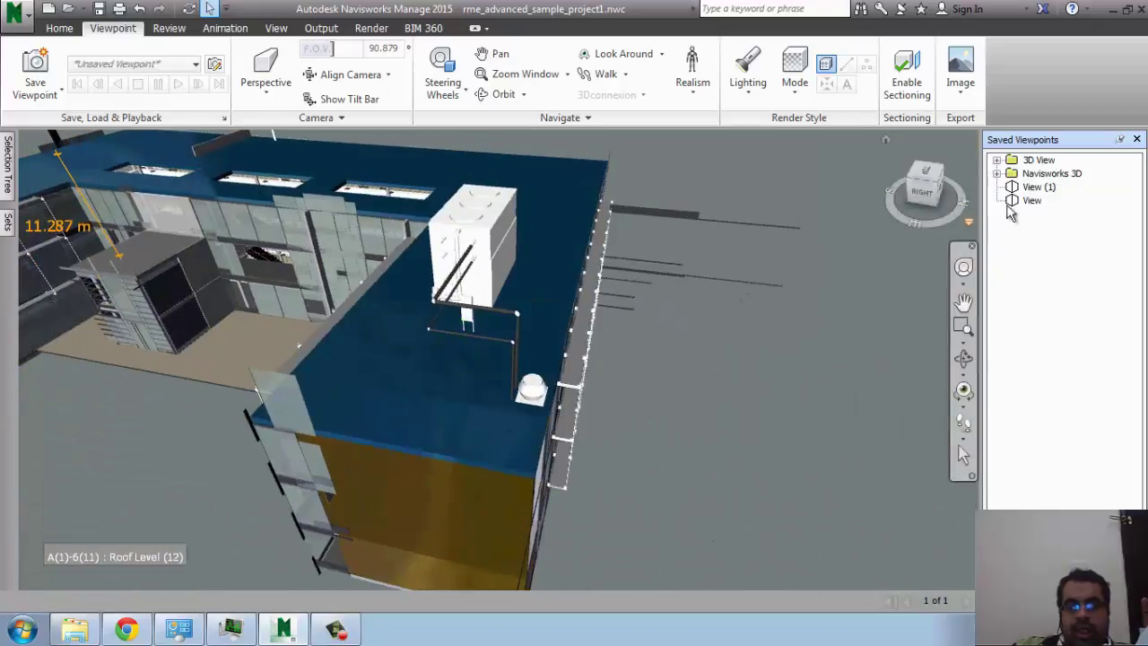
left_click(1038, 188)
right_click(1045, 191)
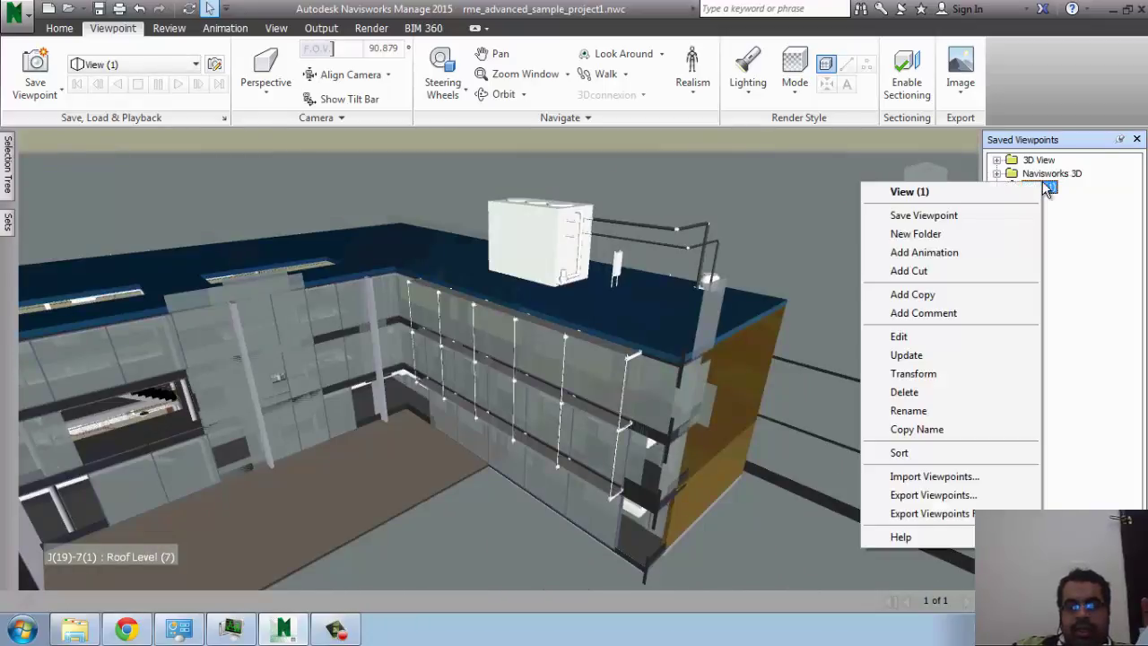
left_click(941, 357)
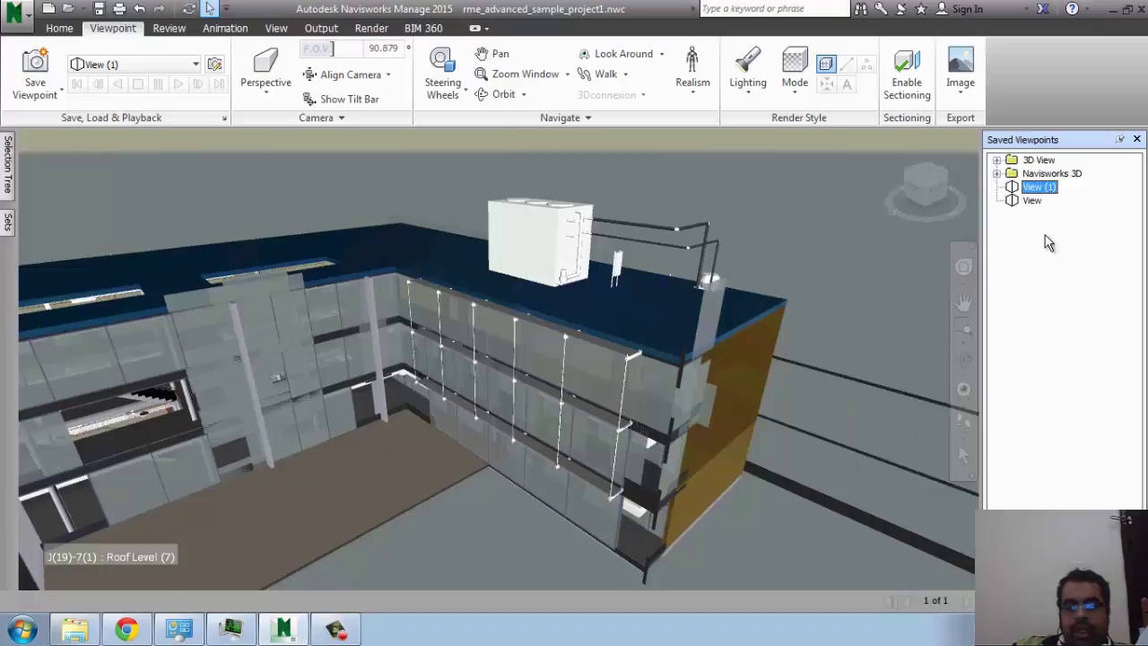
right_click(1033, 190)
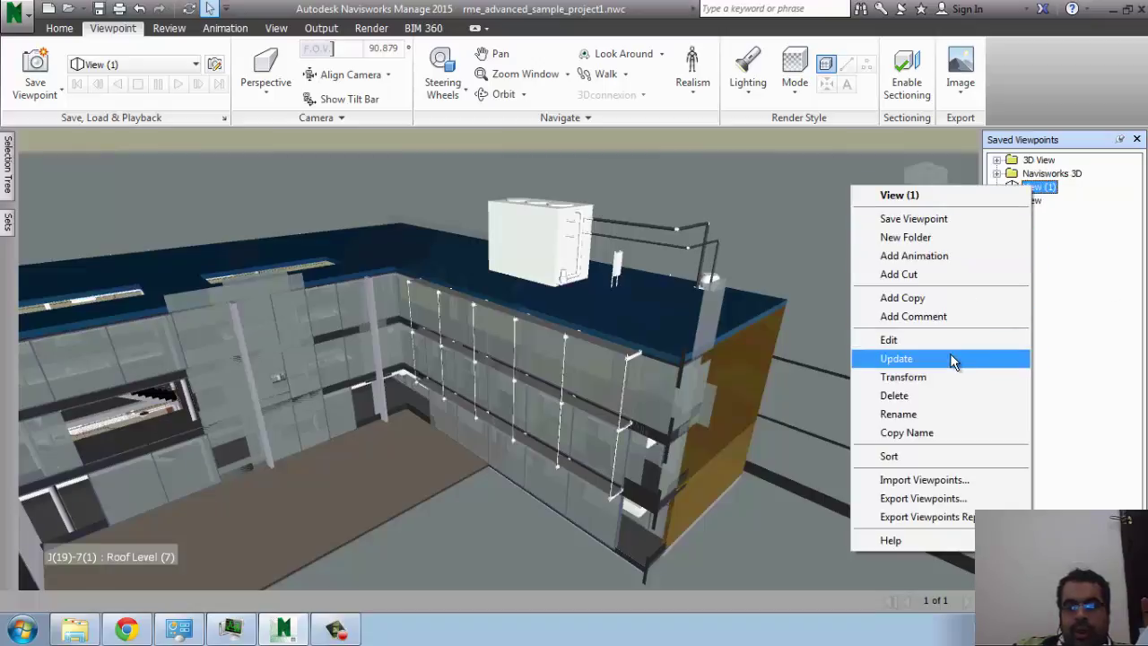
left_click(954, 358)
Orbit to a side view, update View to it, and save it as View (2).
left_click(1033, 202)
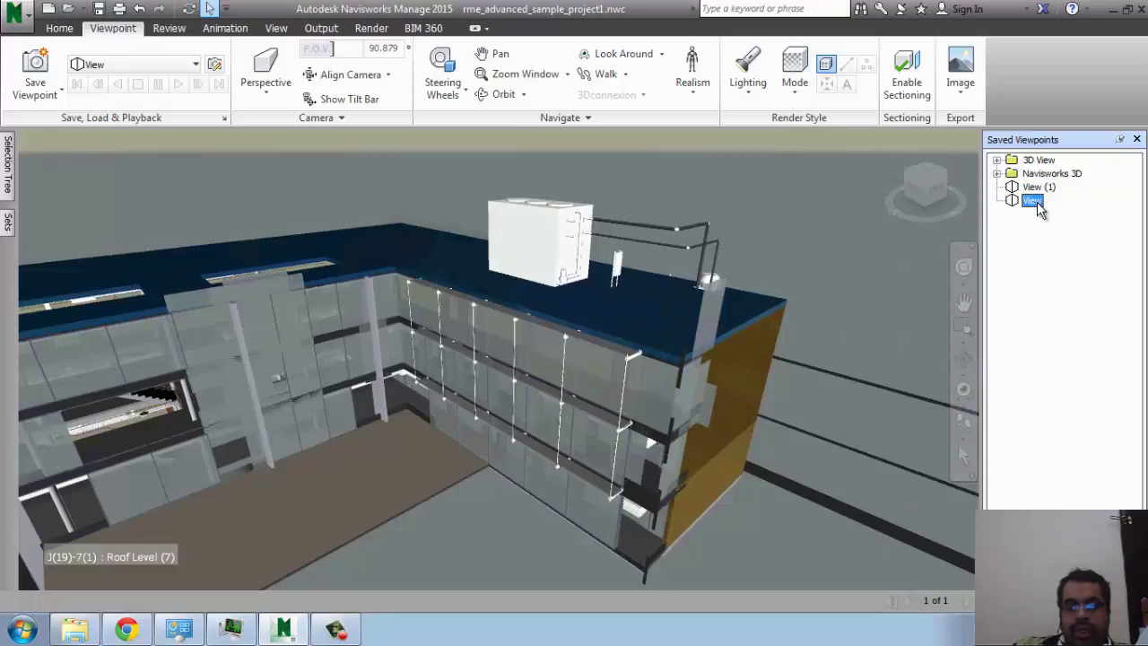
mouse_move(736, 427)
middle_mouse_down("shift")
mouse_move(585, 423)
mouse_move(490, 325)
middle_mouse_up("shift")
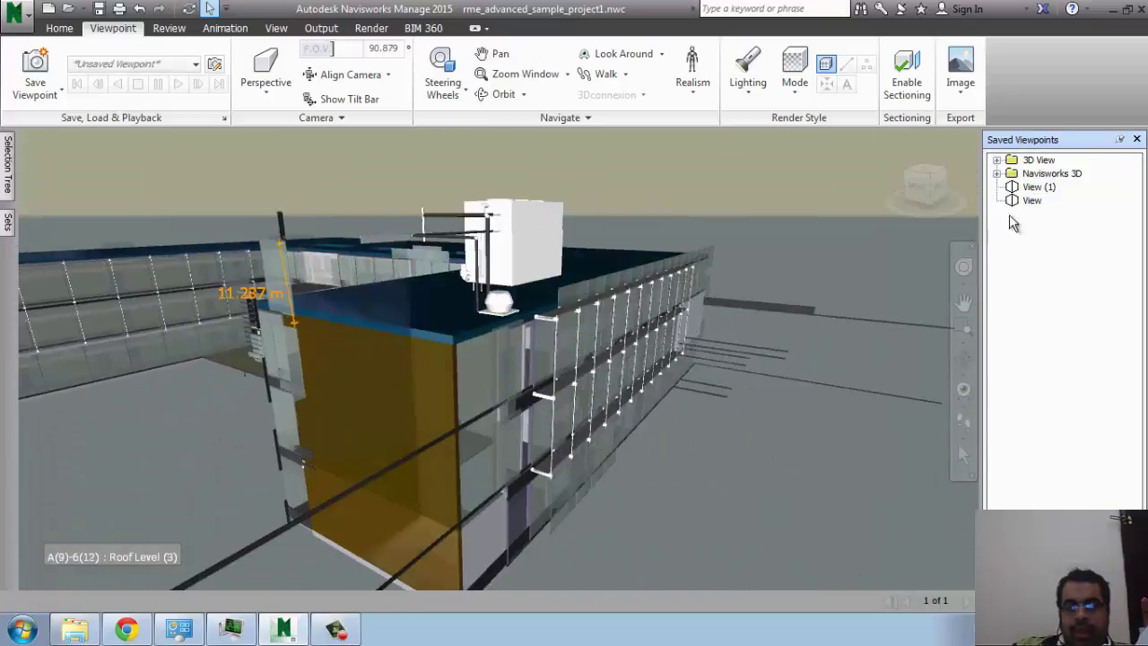
left_click(1031, 201)
middle_click_drag(675, 341, 979, 229, "shift")
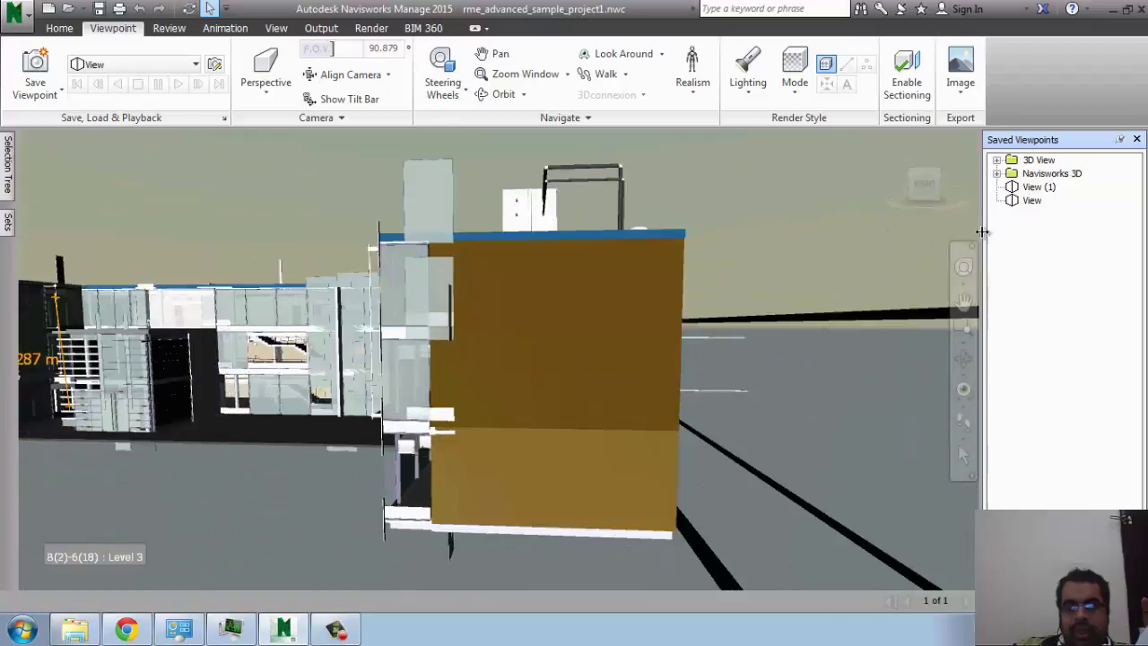
right_click(1039, 201)
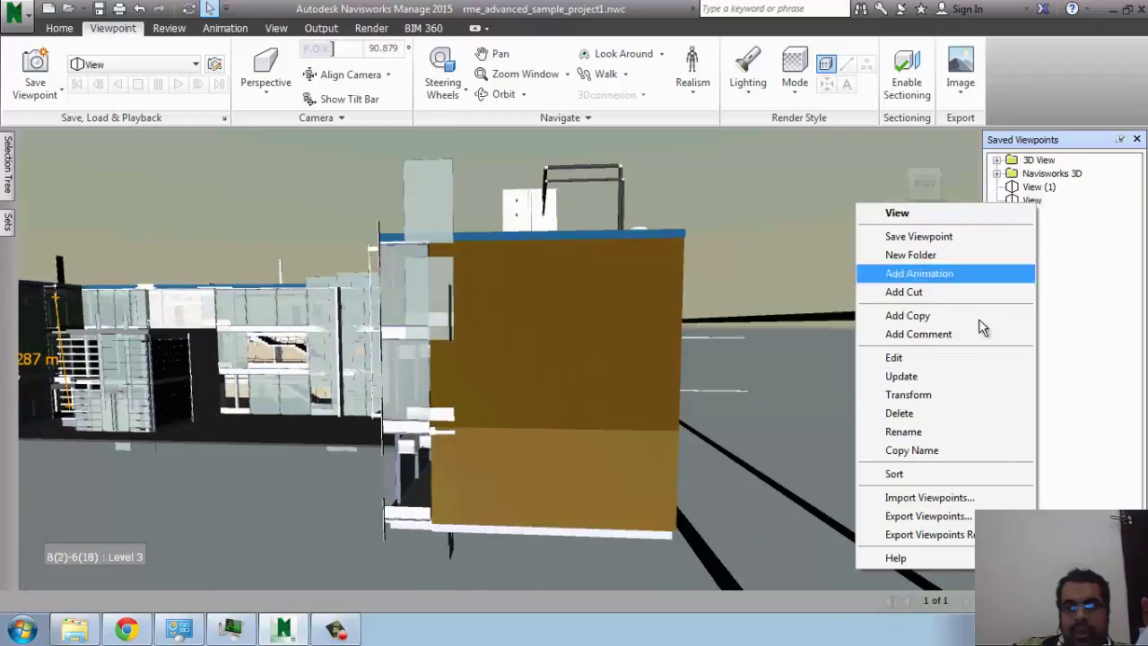
left_click(957, 381)
left_click(1040, 187)
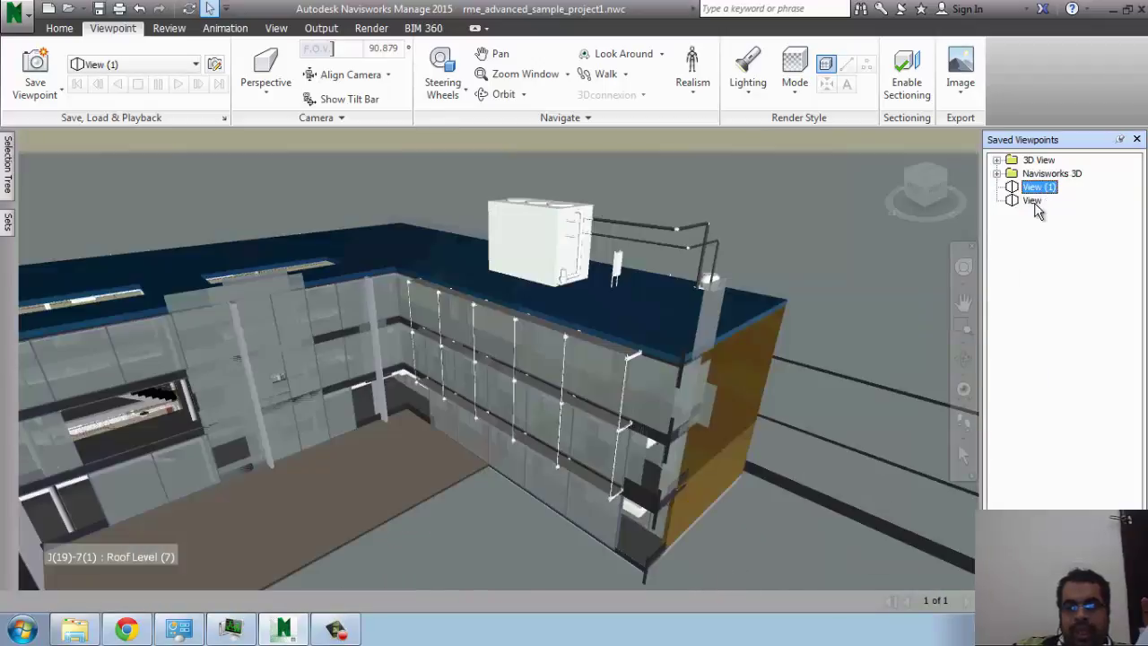
left_click(1033, 201)
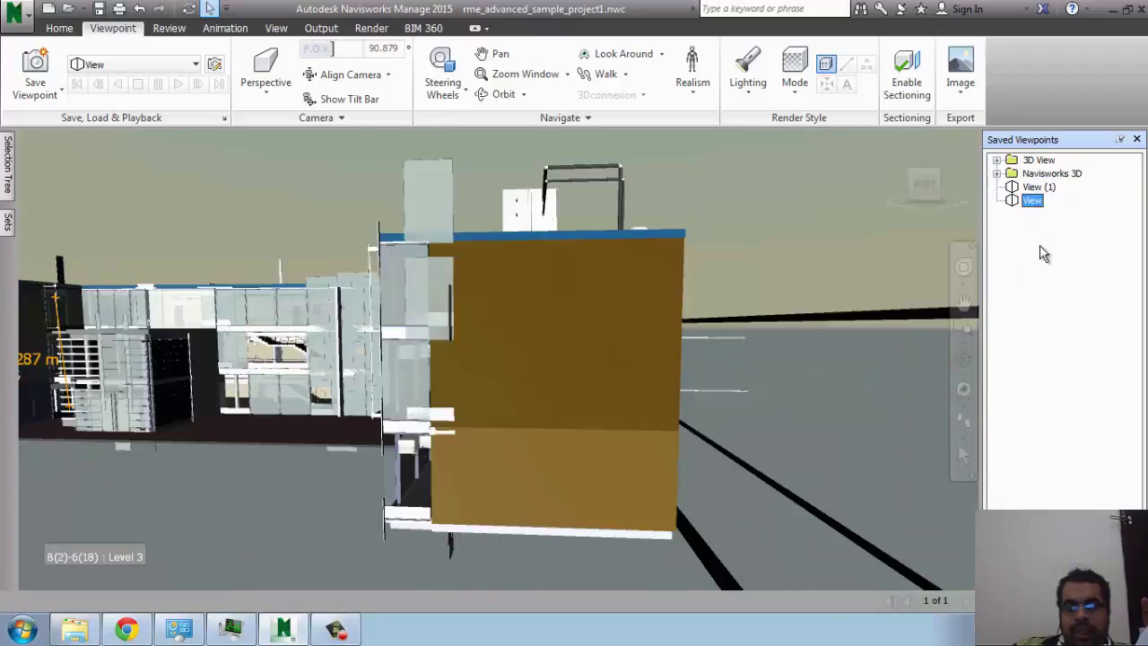
left_click(43, 59)
Update View (2) to a roof-level perspective and save a roof close-up as View (3).
left_click_drag(689, 352, 500, 363)
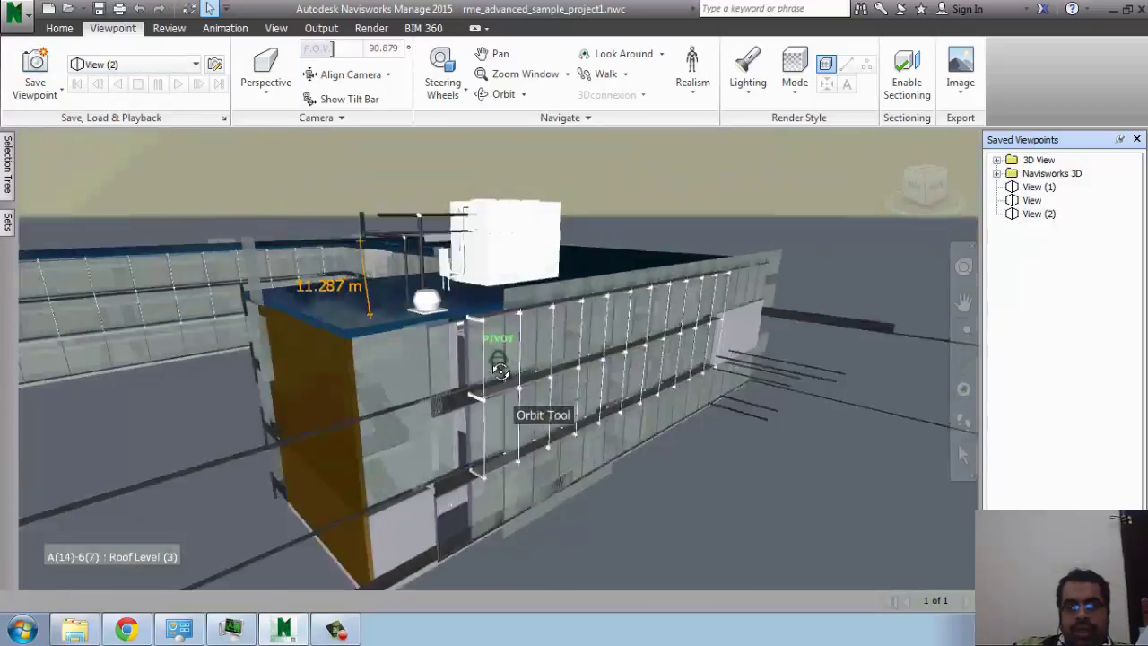
right_click(1046, 215)
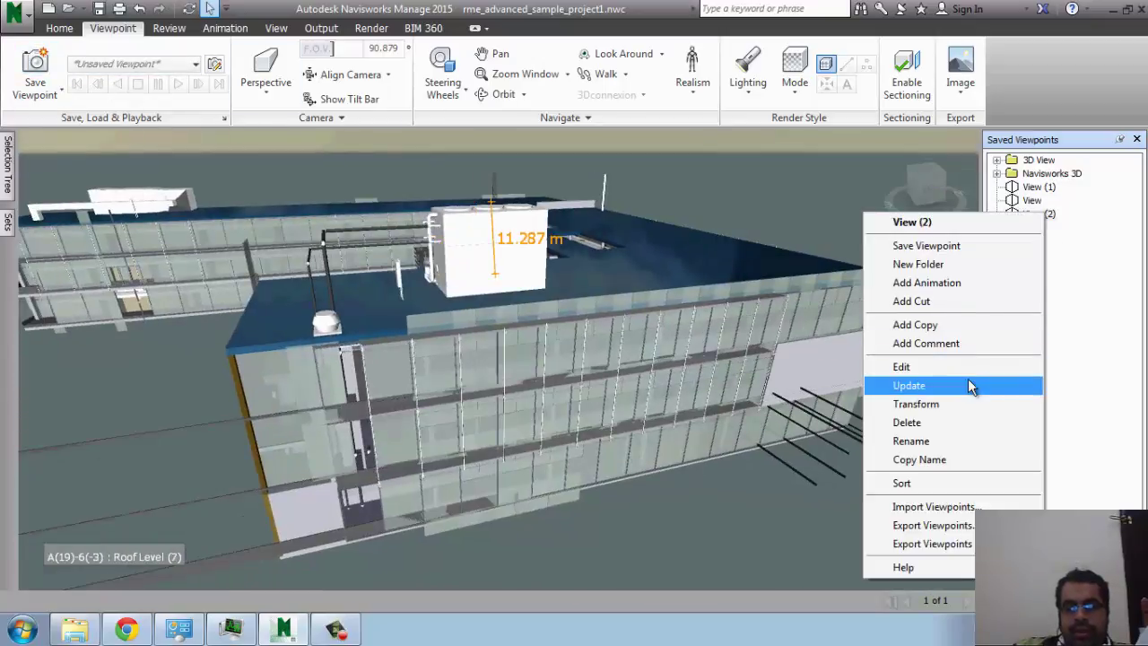
left_click(909, 386)
left_click_drag(716, 402, 477, 422)
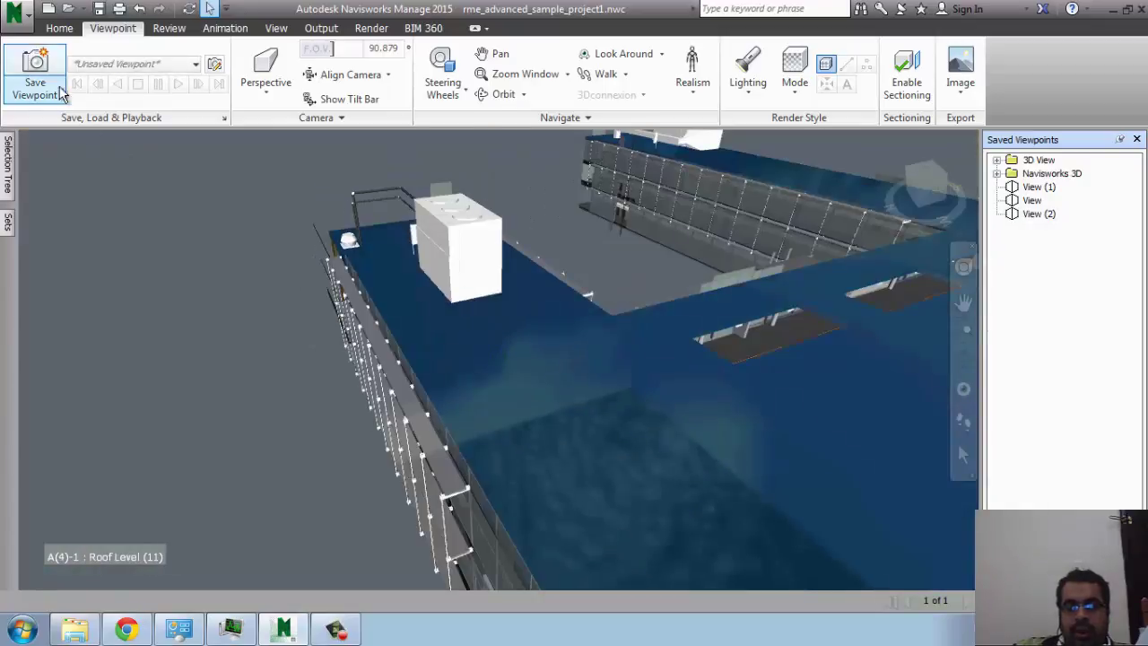
left_click(35, 71)
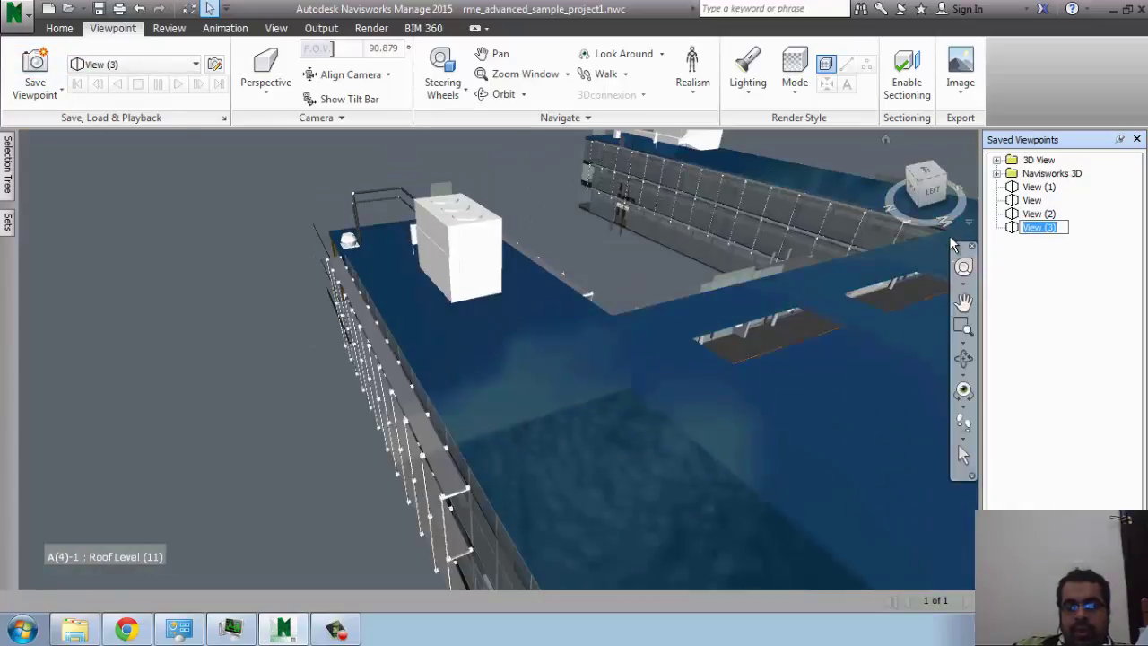
Move View through View (3) into a new Animation folder and play it as a fly-through.
right_click(1019, 287)
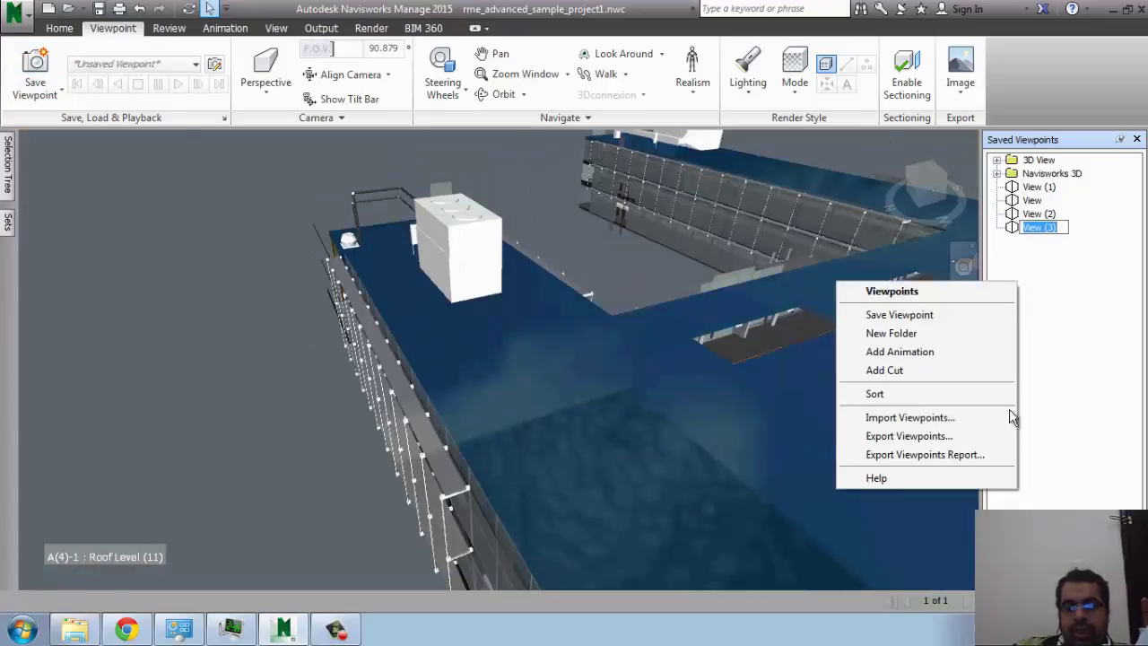
left_click(941, 356)
left_click(1047, 229)
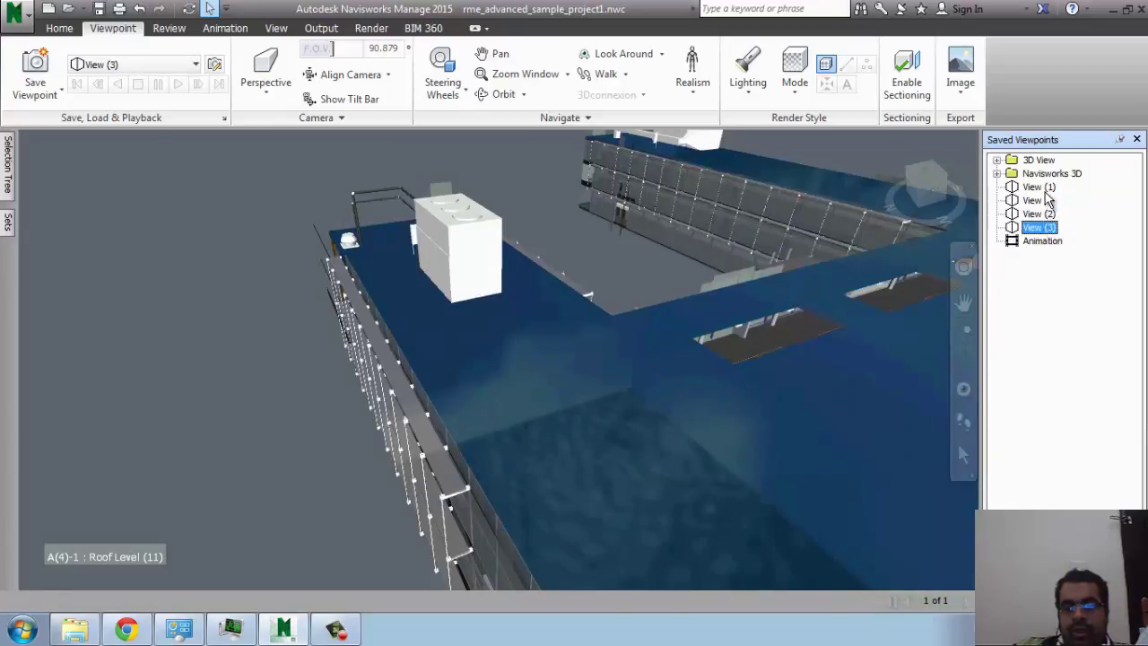
left_click(1039, 187, "shift")
left_click_drag(1039, 207, 1044, 242)
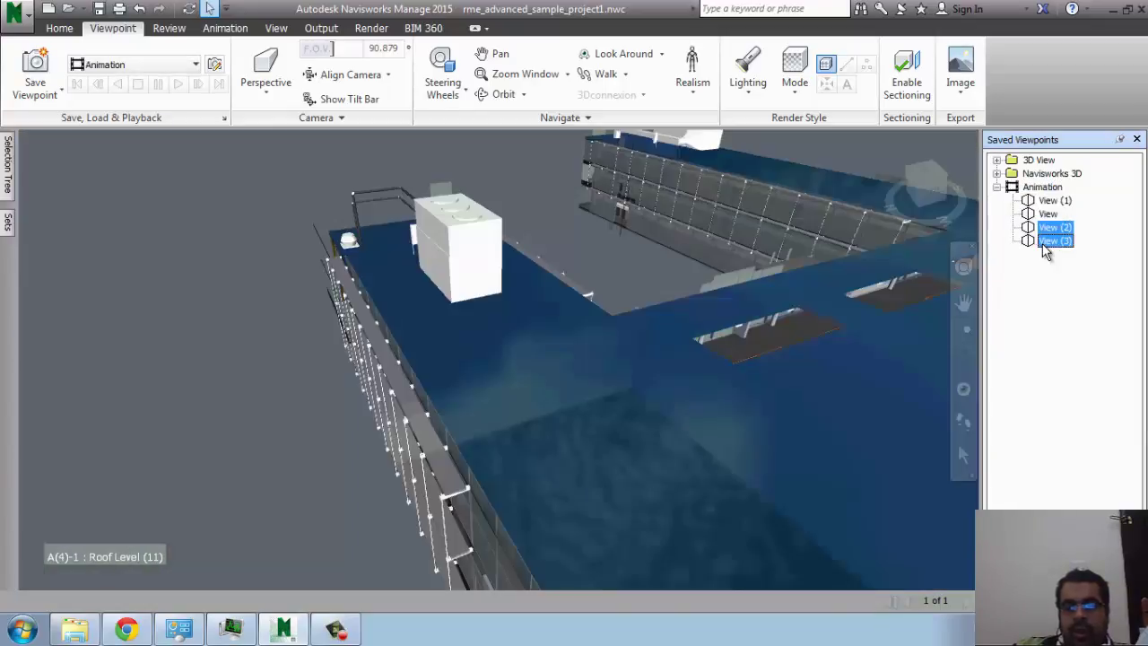
left_click(1042, 187)
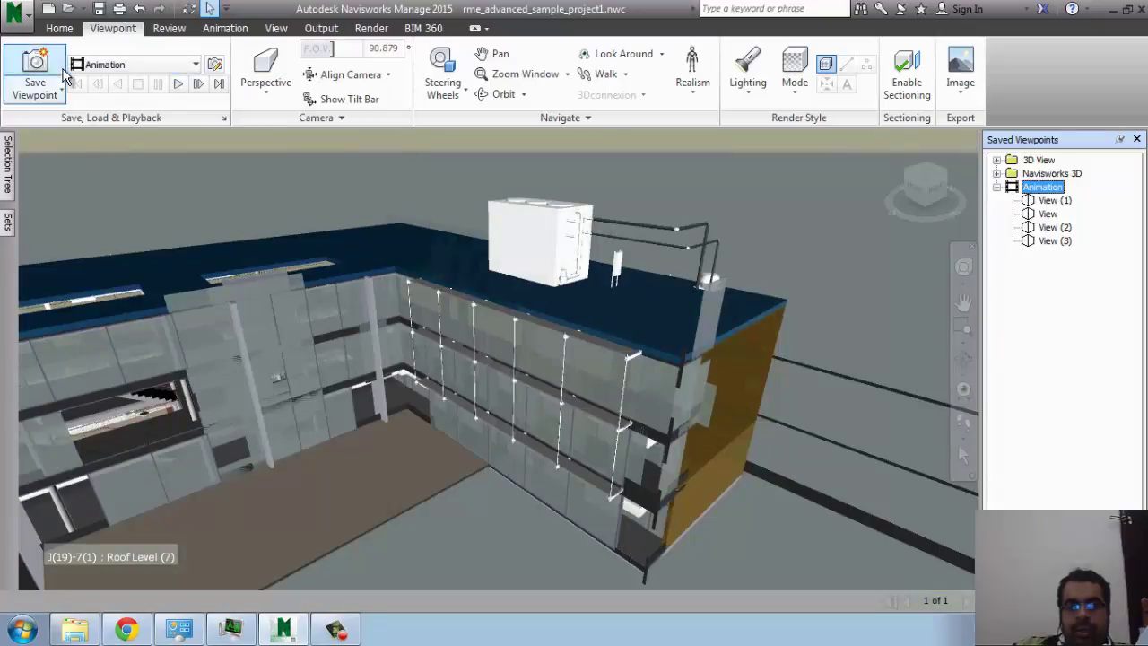
left_click(179, 84)
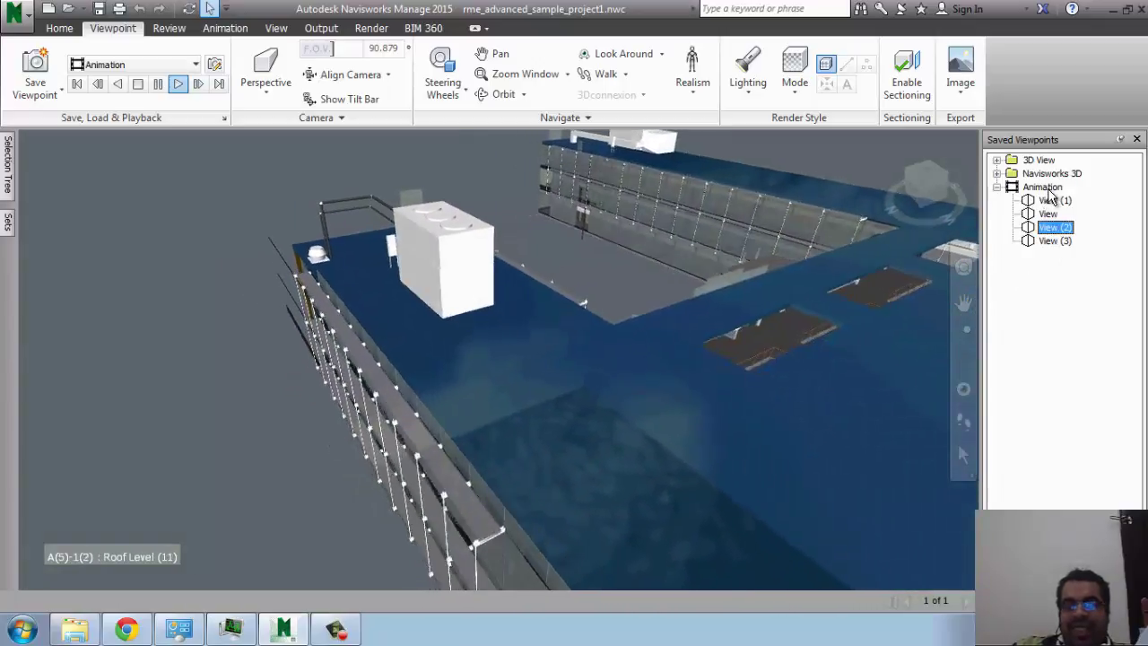
Record a walkthrough panning down to the glass facade and ground, saved as Animation1.
left_click(61, 93)
left_click(63, 158)
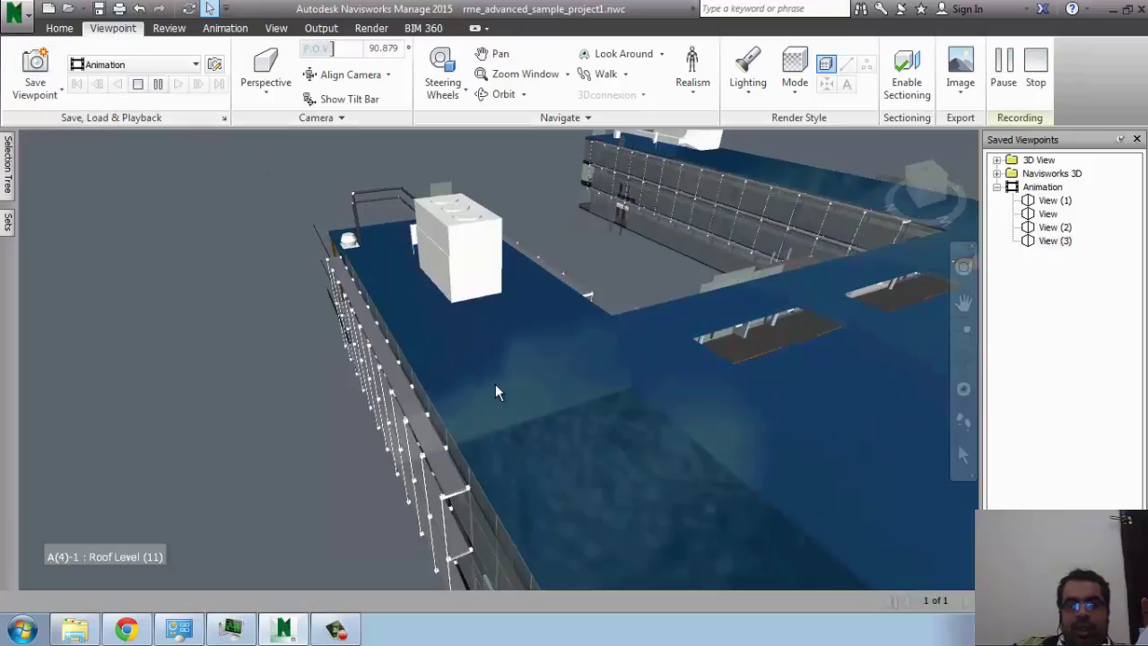
mouse_move(495, 384)
left_mouse_down()
mouse_move(666, 410)
mouse_move(19, 318)
left_mouse_up()
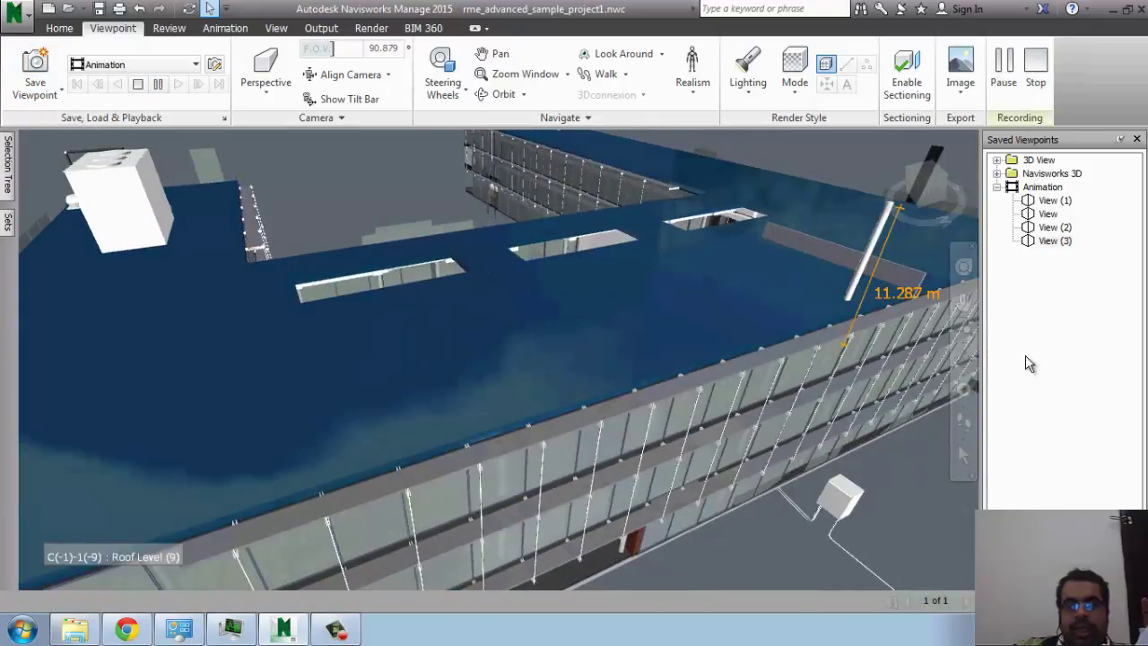
left_click_drag(707, 408, 510, 239)
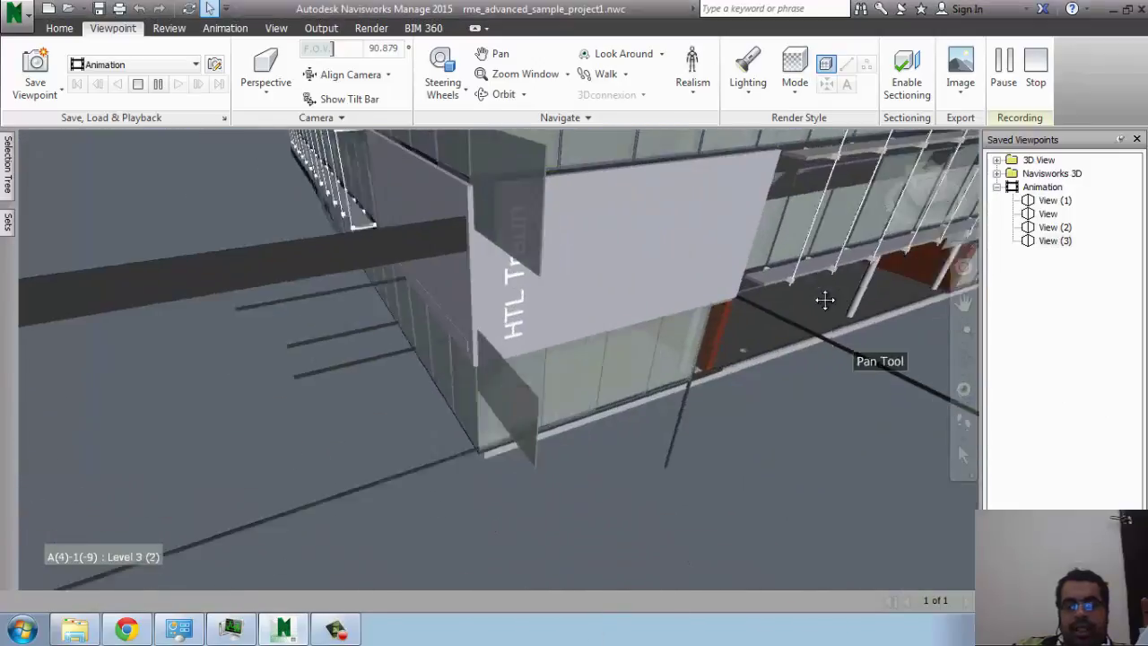
left_click(1034, 85)
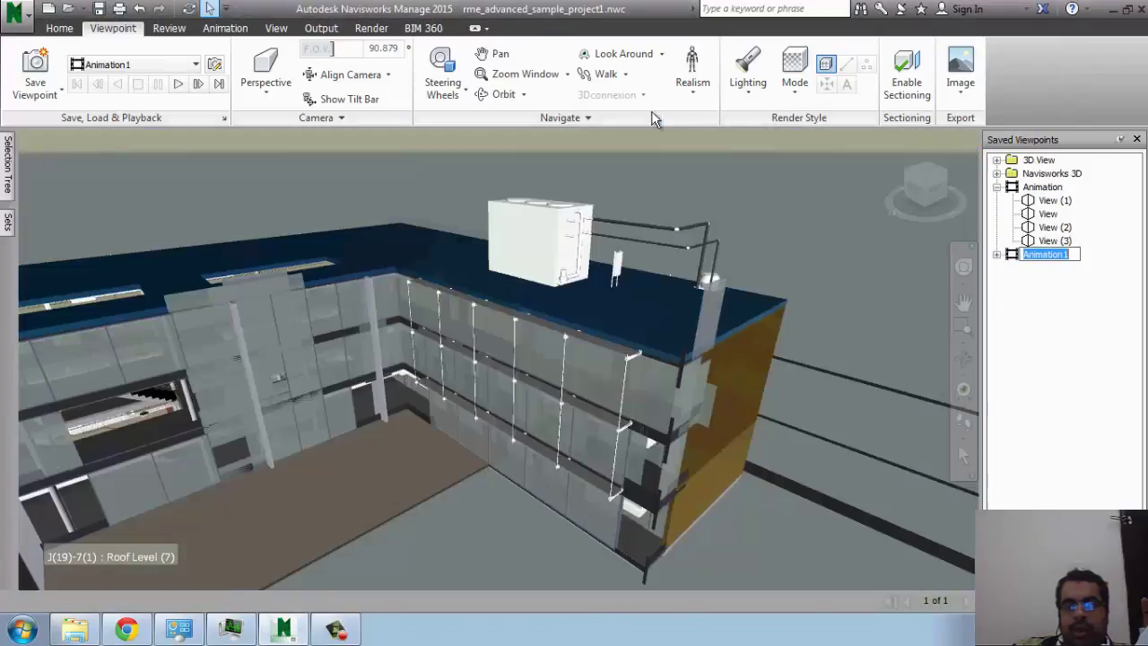
Expand Animation1 to show its frames, play it back, then stop playback.
left_click(996, 255)
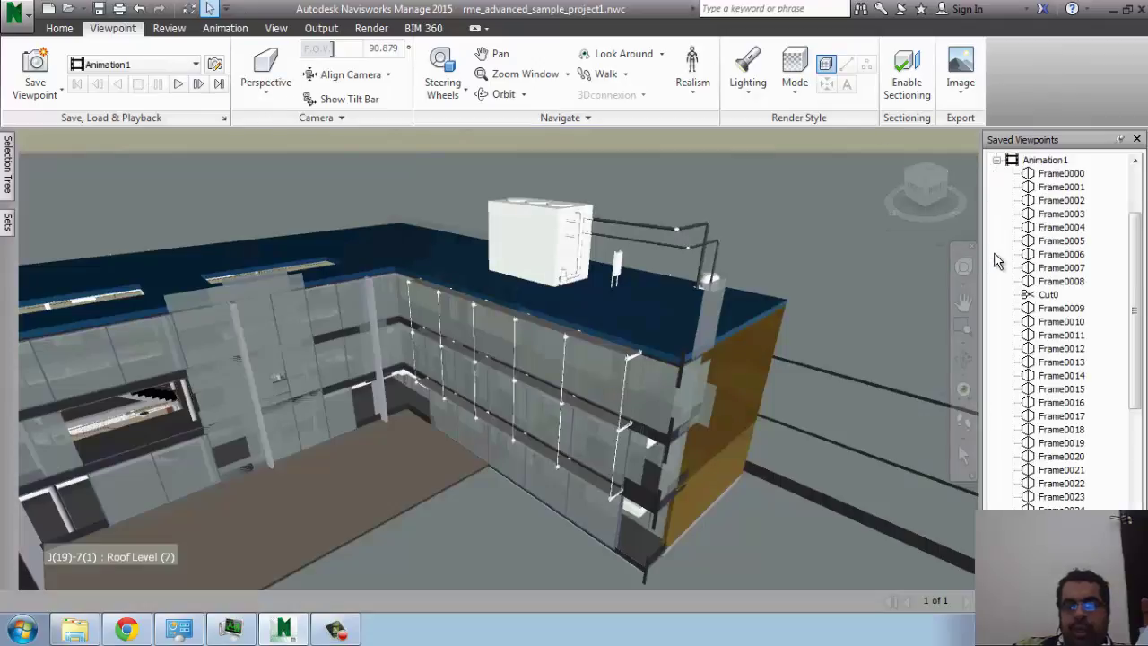
scroll(1057, 352, "up", 3)
left_click(1045, 257)
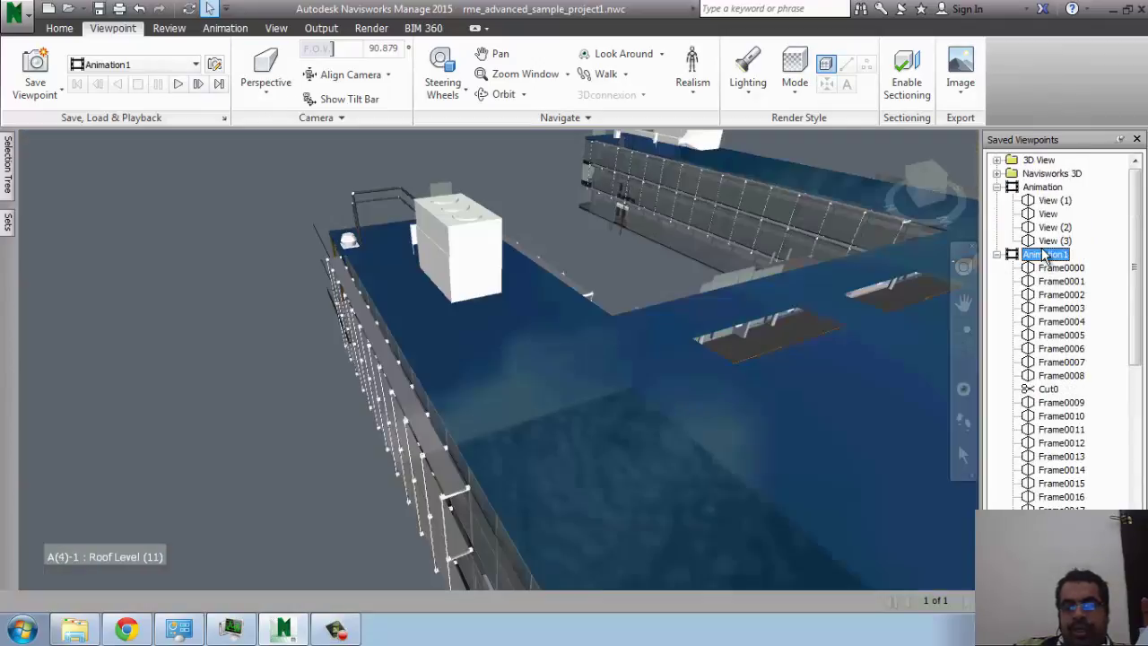
left_click(179, 84)
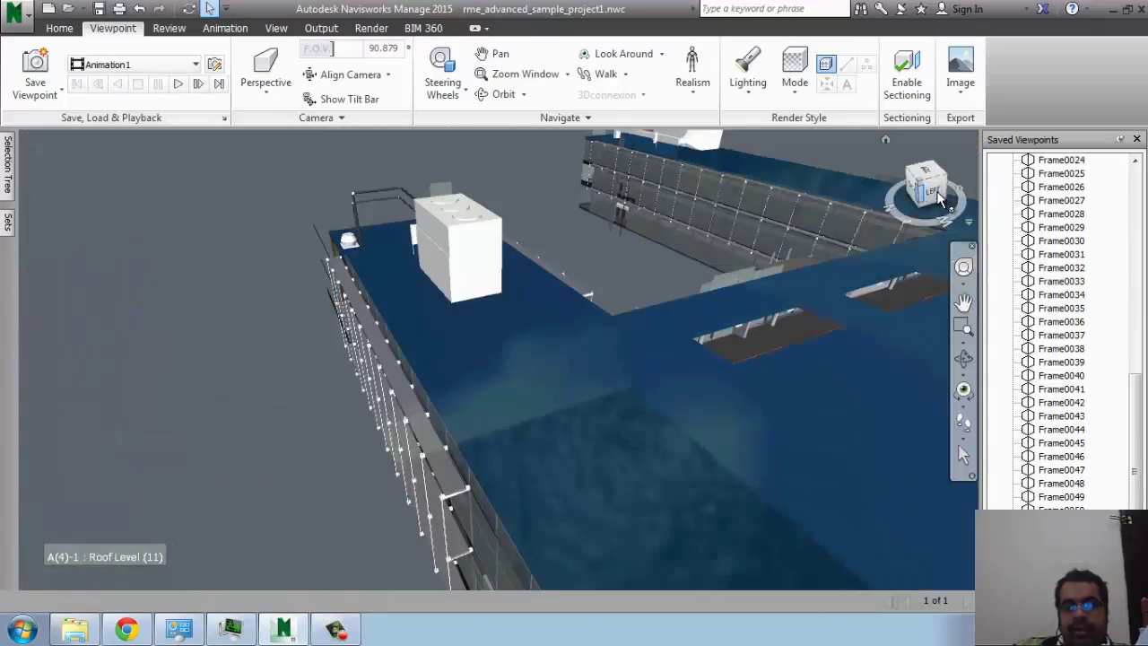
left_click(137, 83)
scroll(1137, 274, "up", 10)
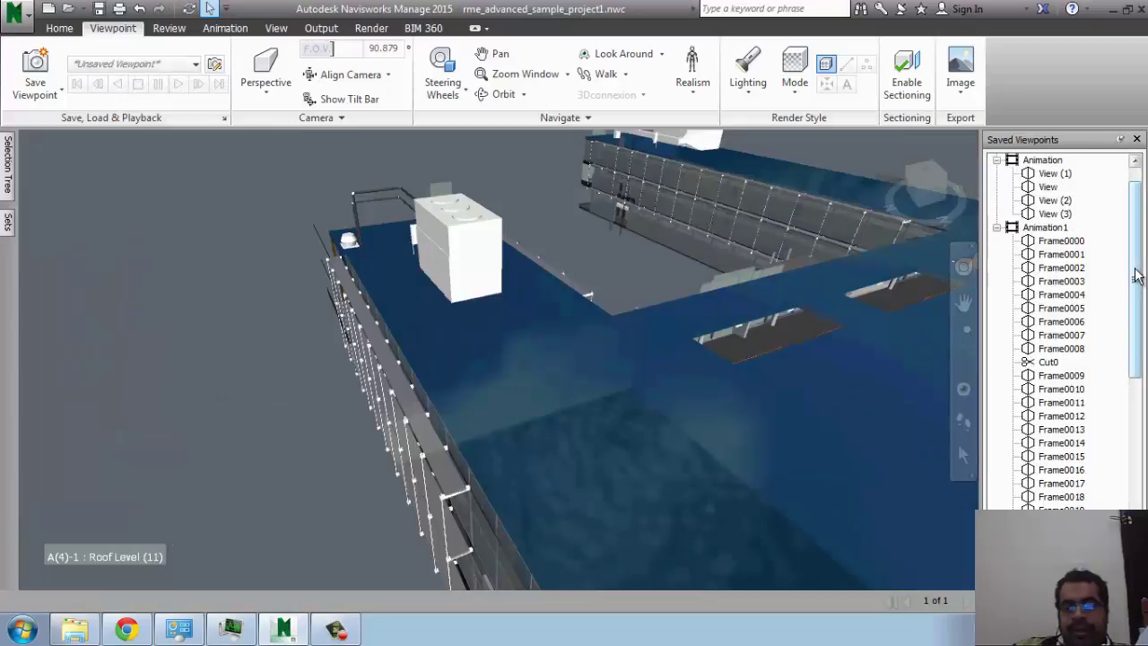
Attach the comment 'WHAT IS THIS??' with status New to viewpoint View (1).
left_click(1052, 176)
right_click(1051, 179)
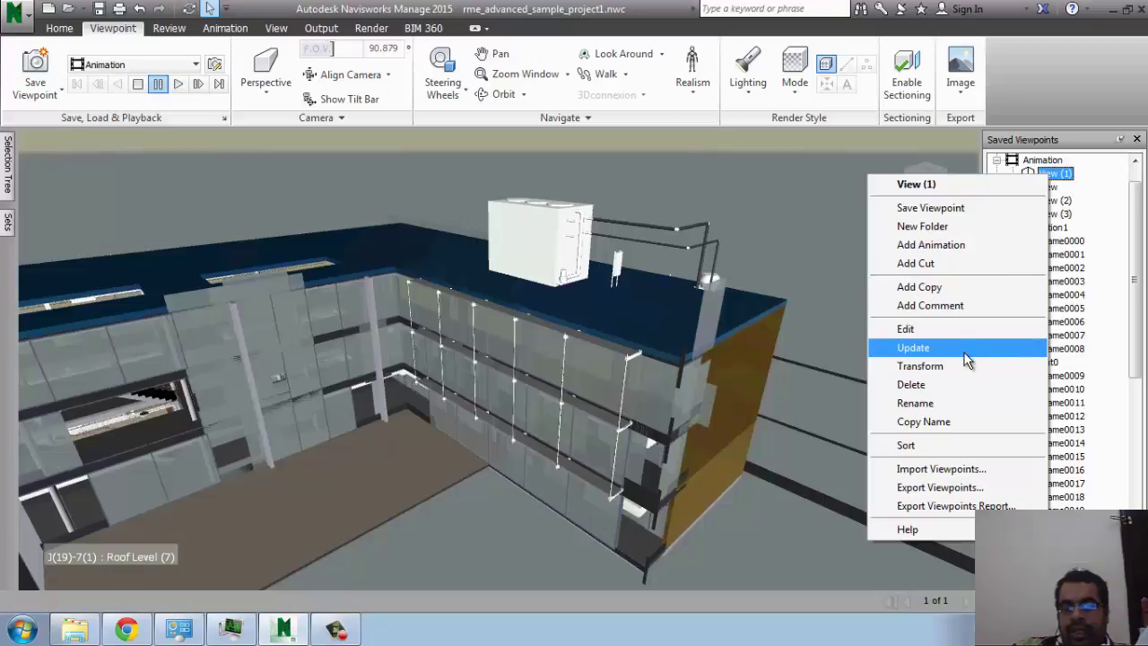
left_click(982, 306)
type("WHAT IS THIS??")
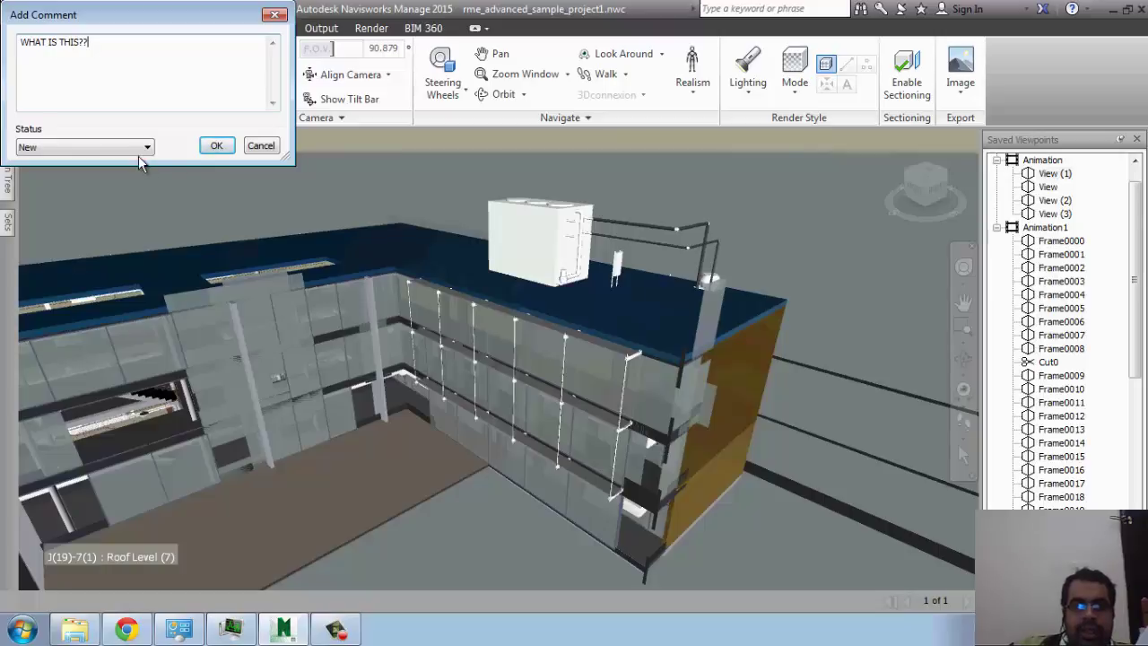
left_click(136, 152)
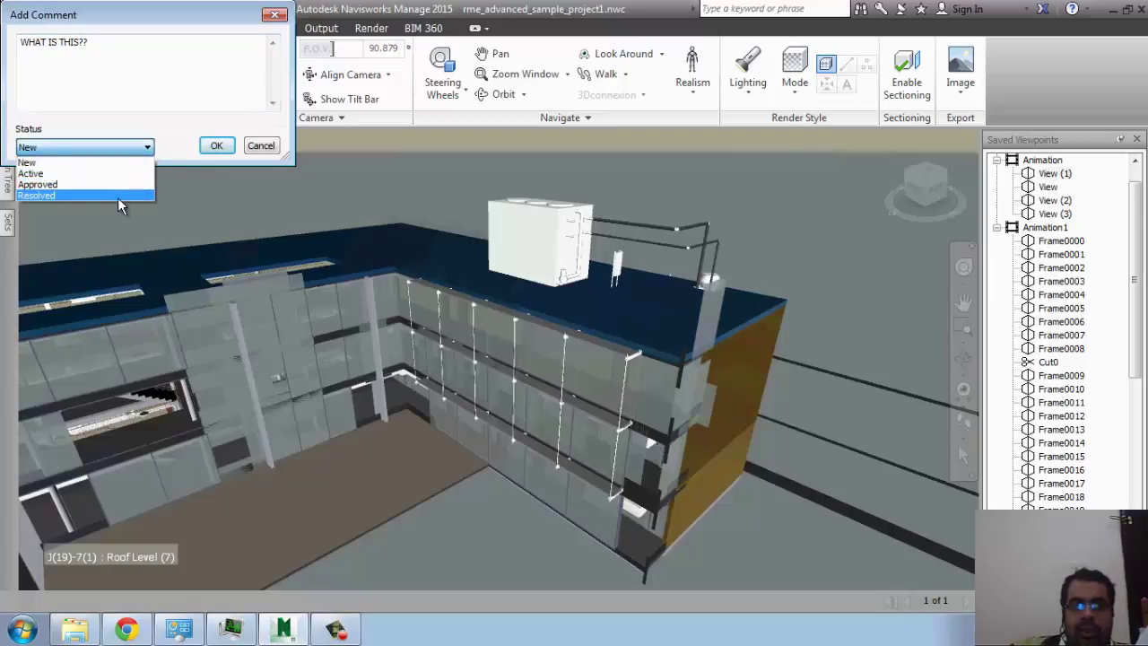
left_click(207, 153)
left_click(215, 151)
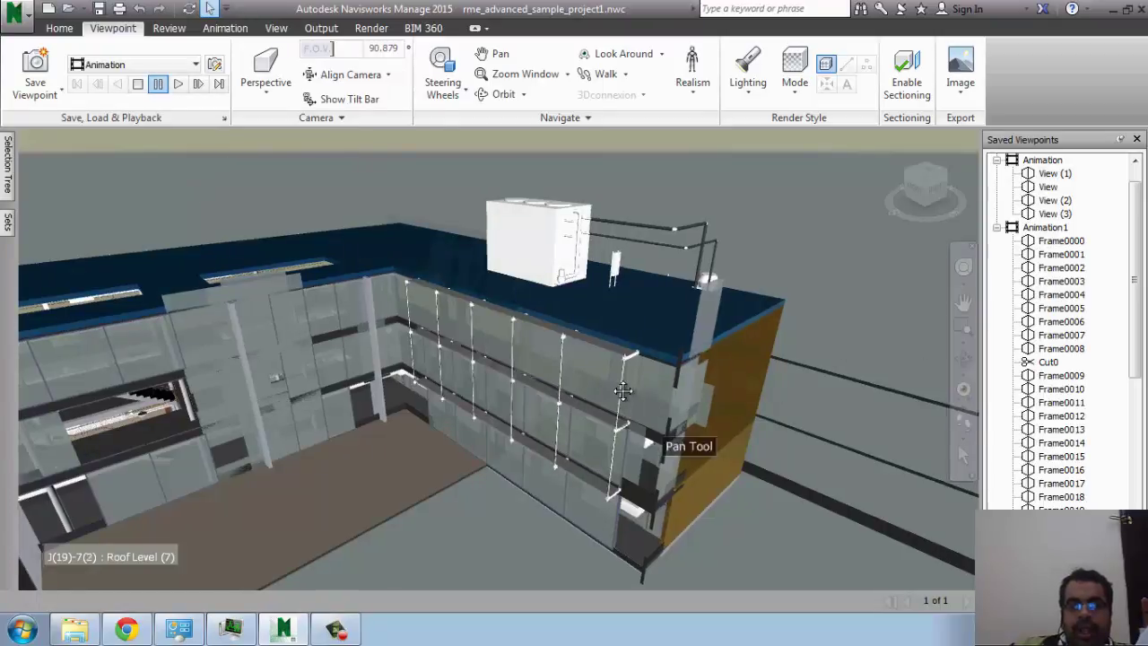
middle_click_drag(636, 394, 587, 392)
From View (1), zoom to the glazed corner and measure a curtain-wall mullion at 3.108 m.
left_click(169, 28)
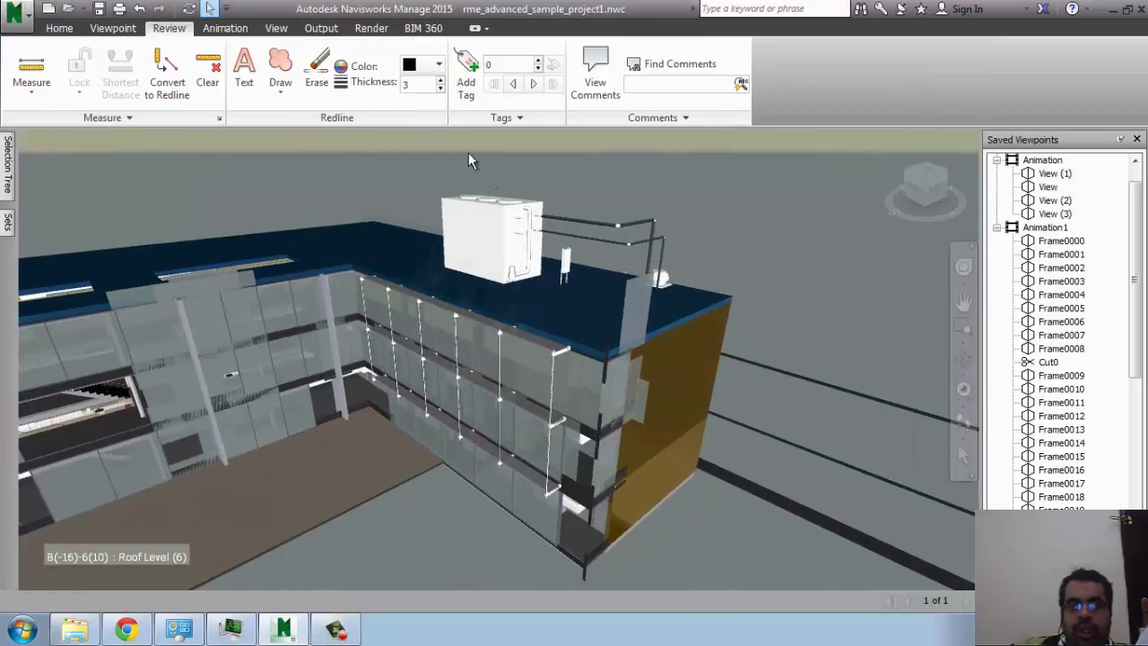
left_click(1056, 175)
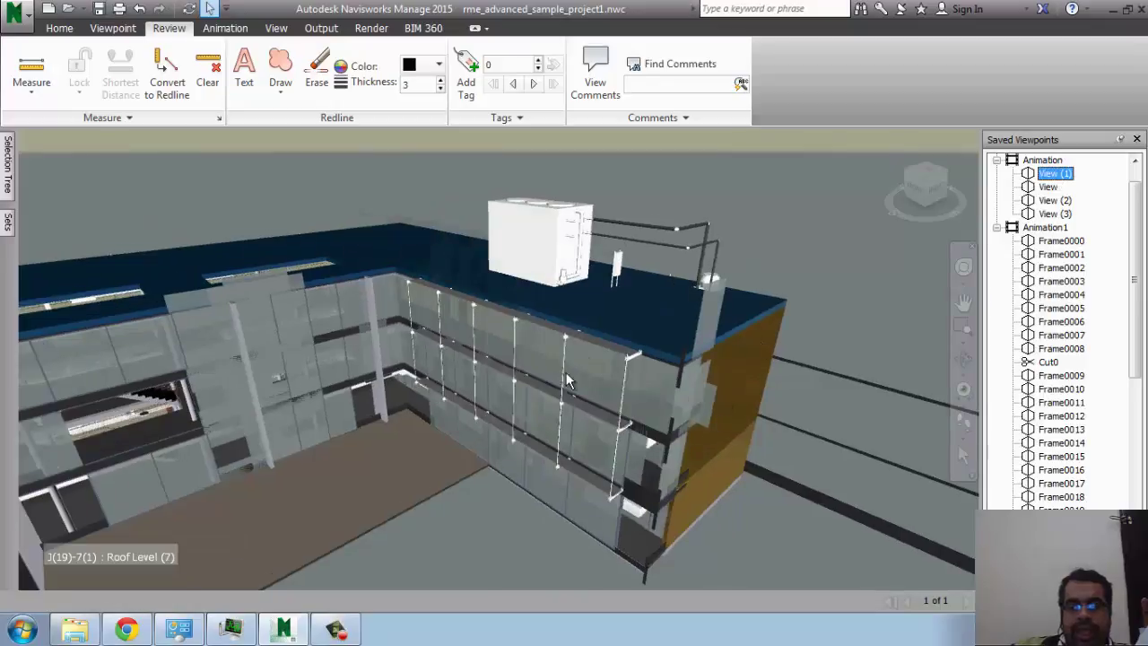
mouse_move(567, 380)
middle_mouse_down()
mouse_move(475, 386)
mouse_move(385, 323)
middle_mouse_up()
scroll(505, 323, "up", 3)
scroll(505, 323, "up", 3)
scroll(470, 411, "up", 3)
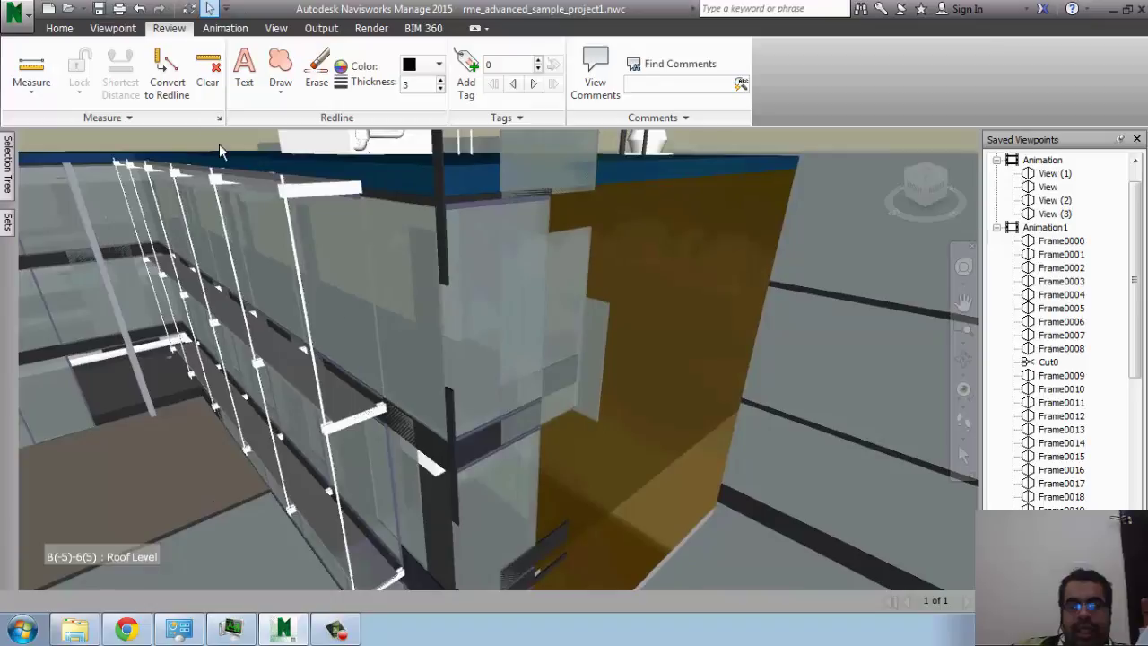
left_click(29, 86)
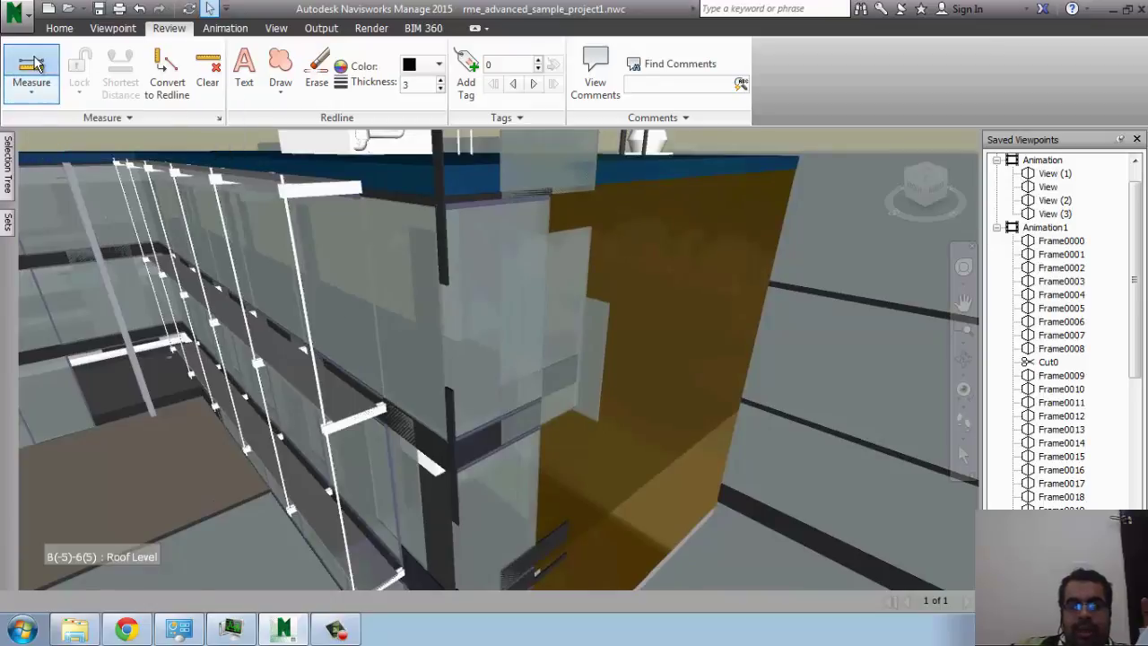
left_click(283, 197)
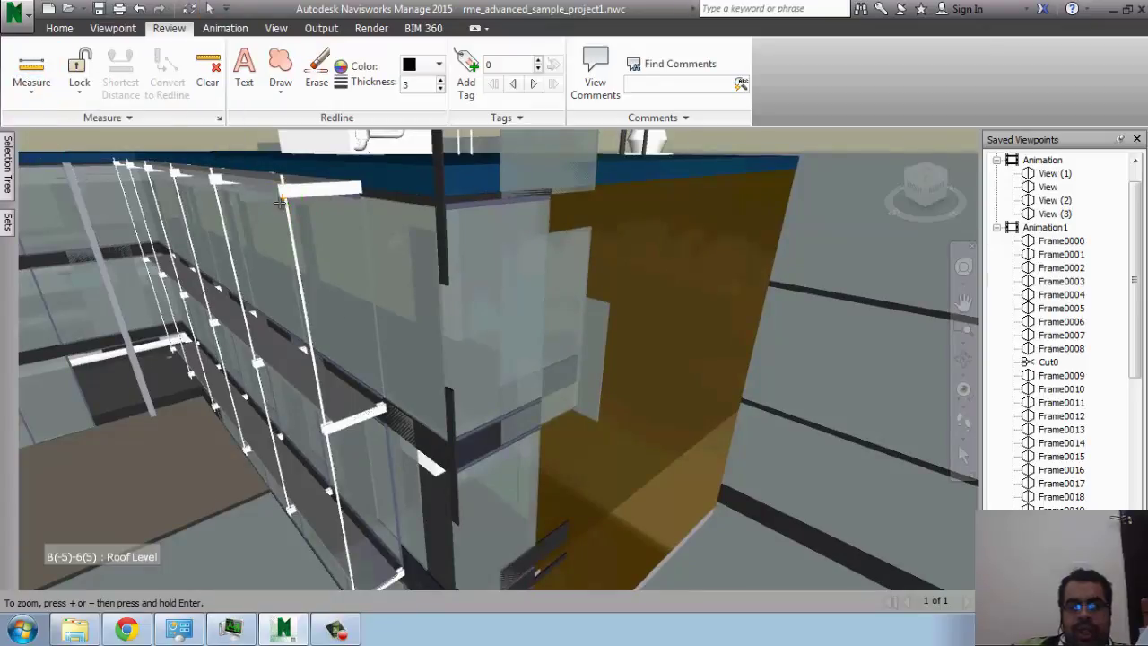
left_click(324, 428)
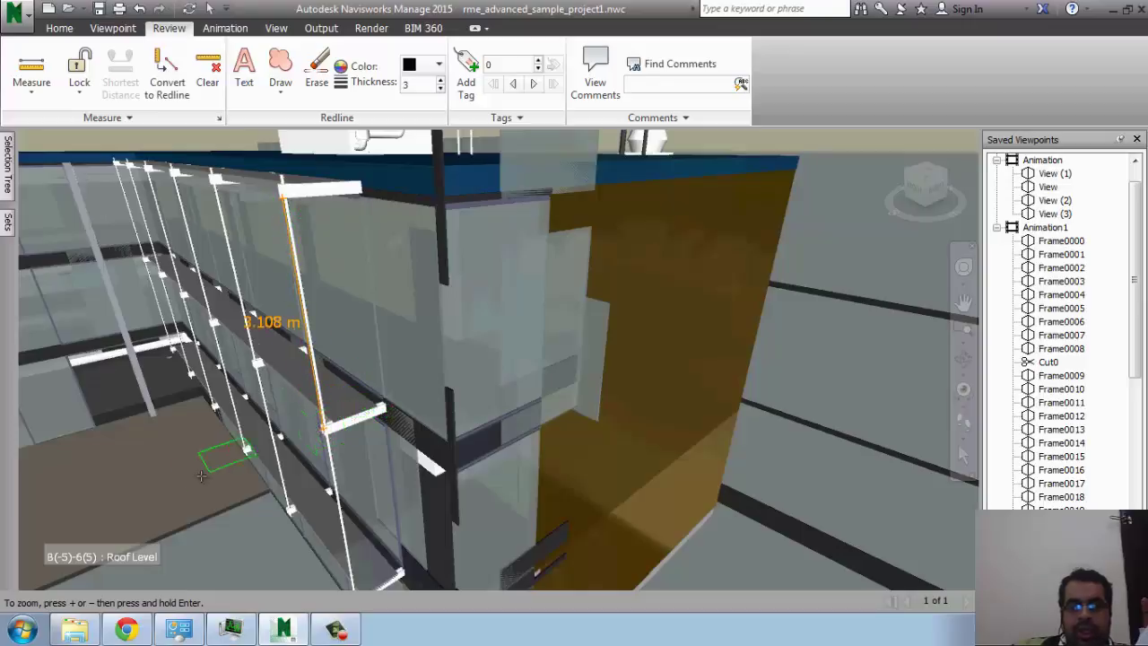
Measure the area of a glass panel by its four corners, giving 4.139 m².
left_click(31, 85)
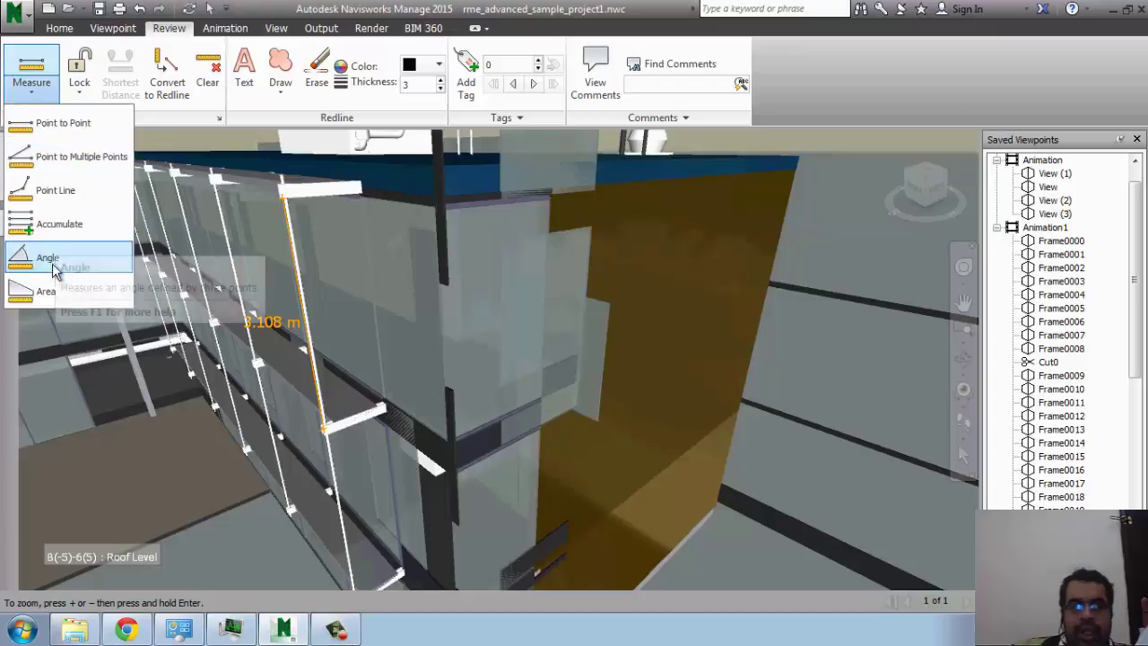
left_click(46, 292)
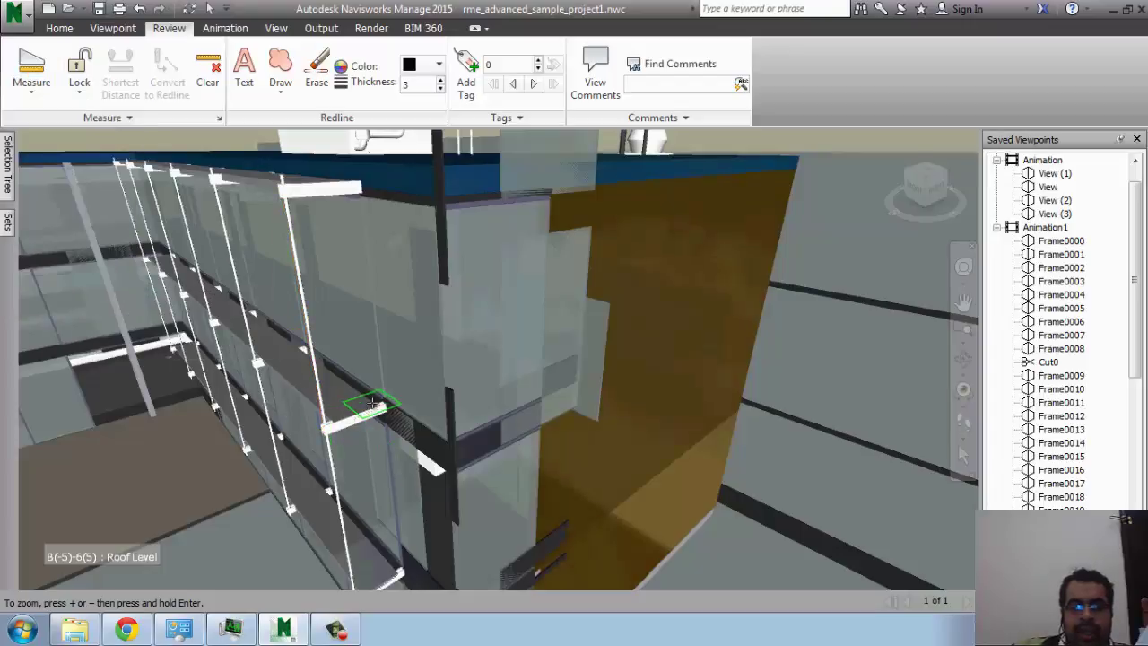
left_click(384, 397)
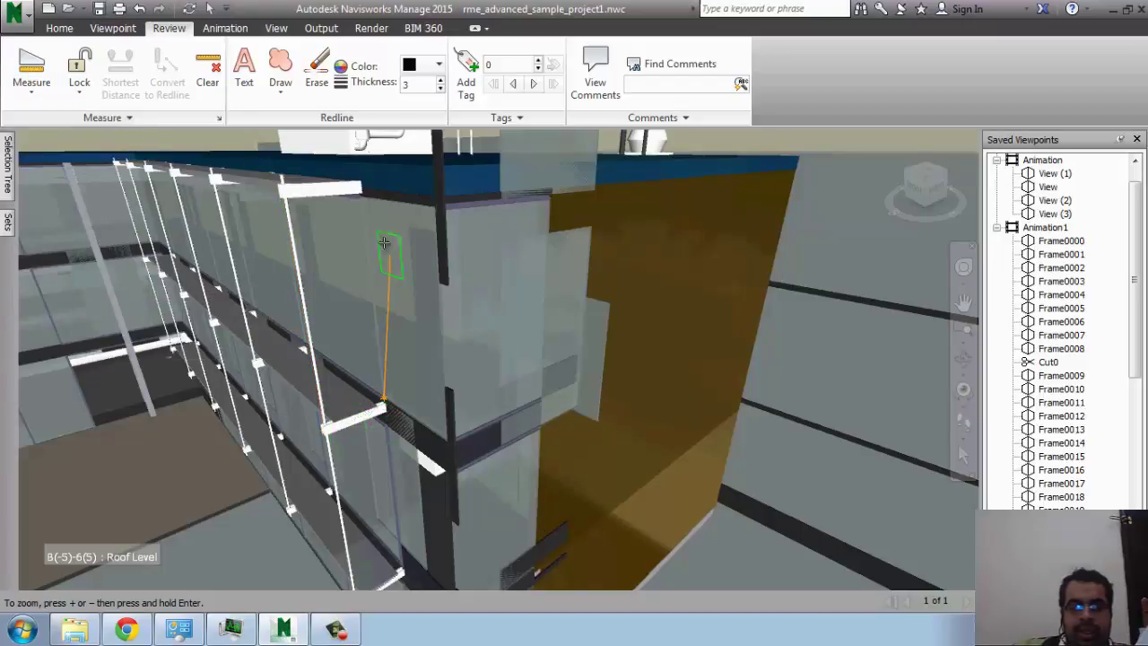
left_click(360, 198)
left_click(431, 208)
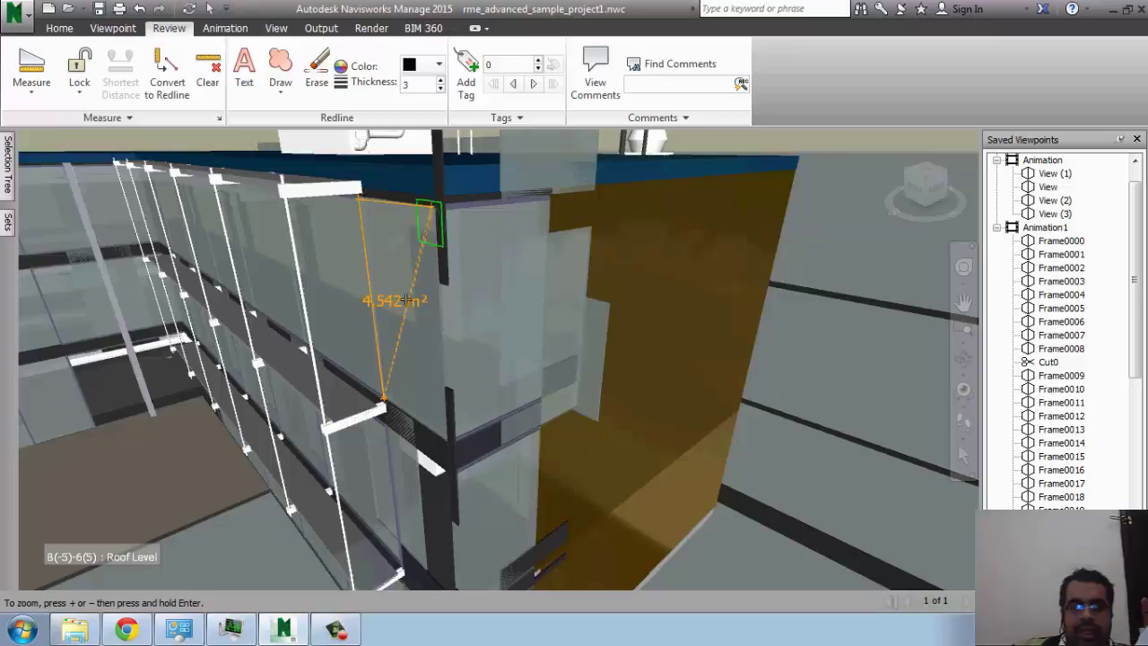
left_click(447, 441)
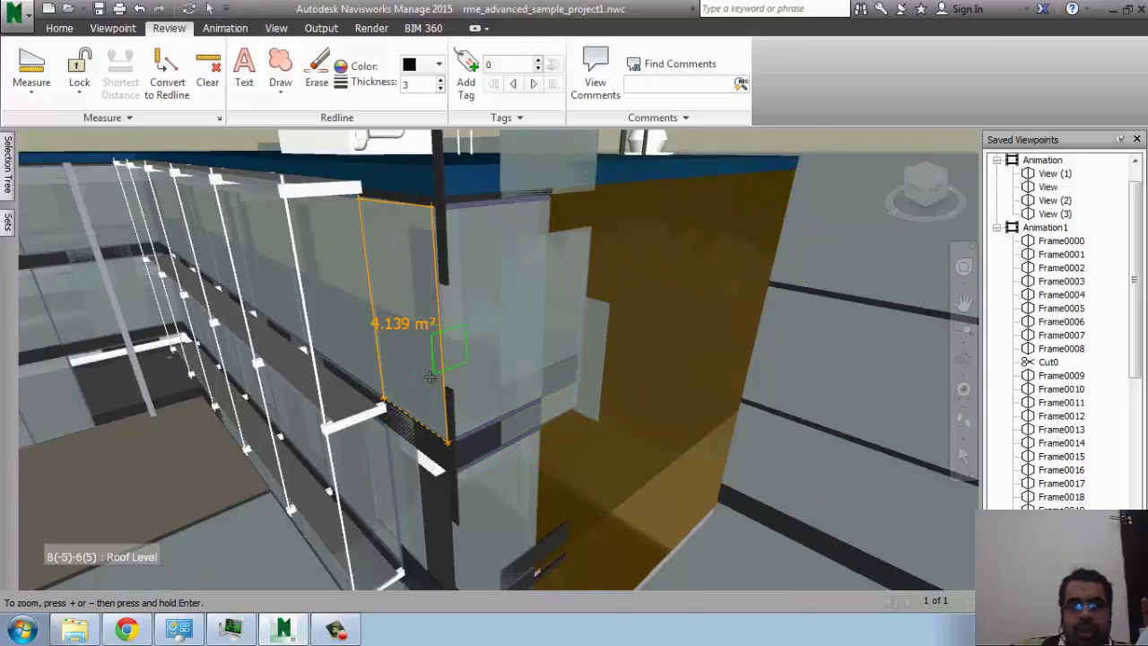
left_click(31, 79)
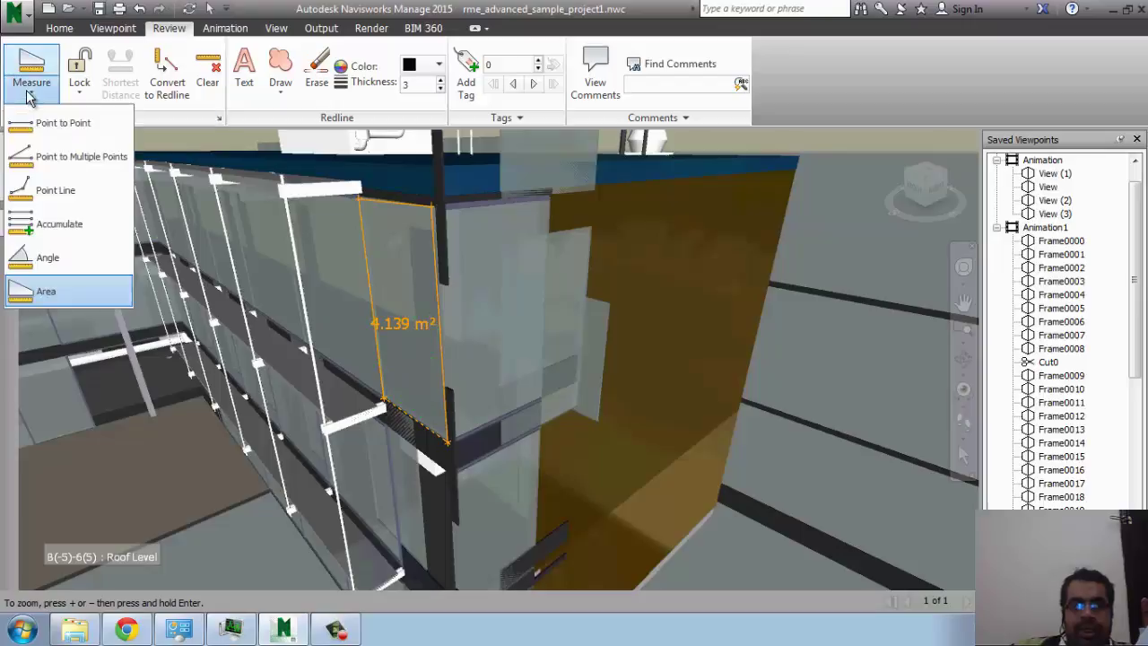
Measure from one transom-corner base point to several points (1.702 m, 2.895 m, diagonal), then clear them.
left_click(83, 158)
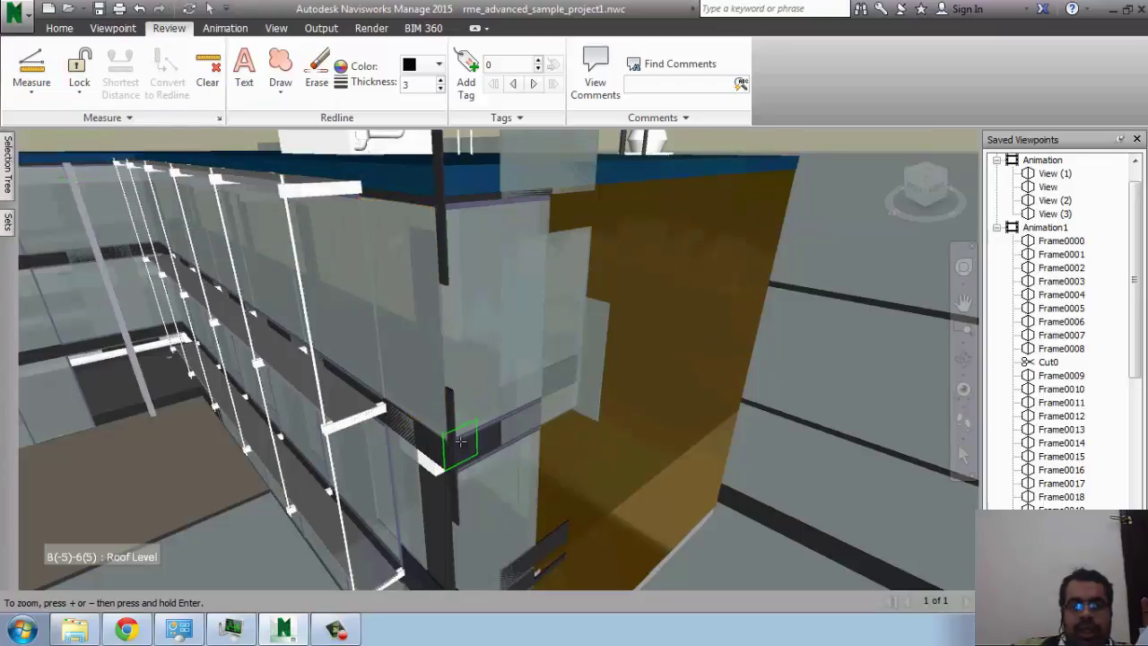
left_click(460, 439)
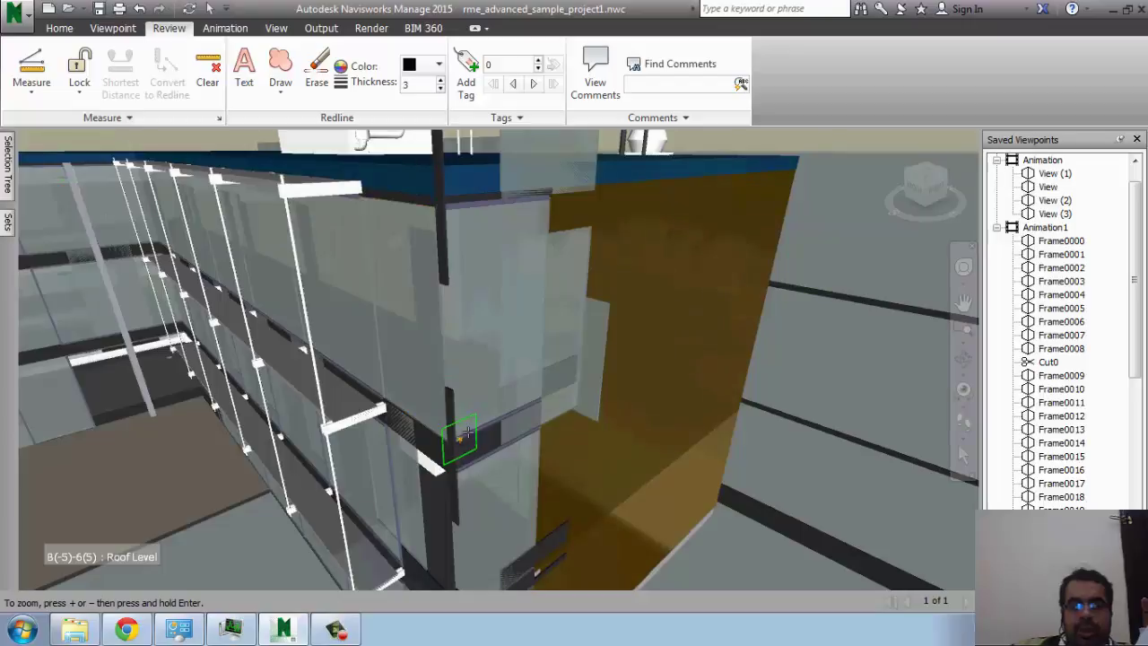
left_click(545, 401)
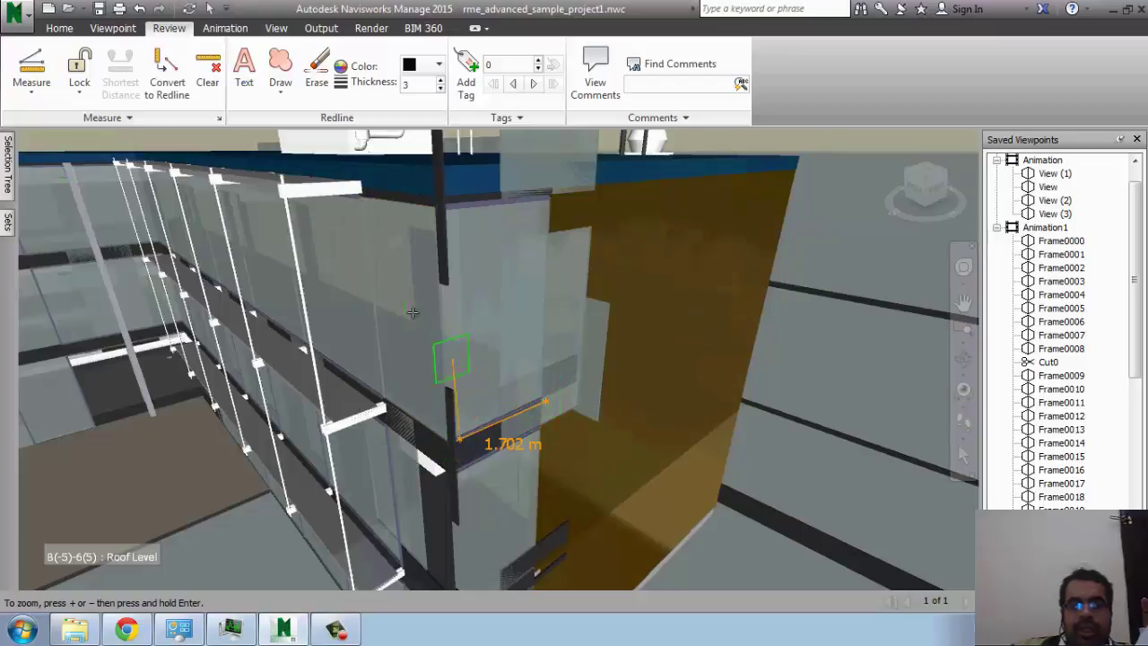
left_click(450, 216)
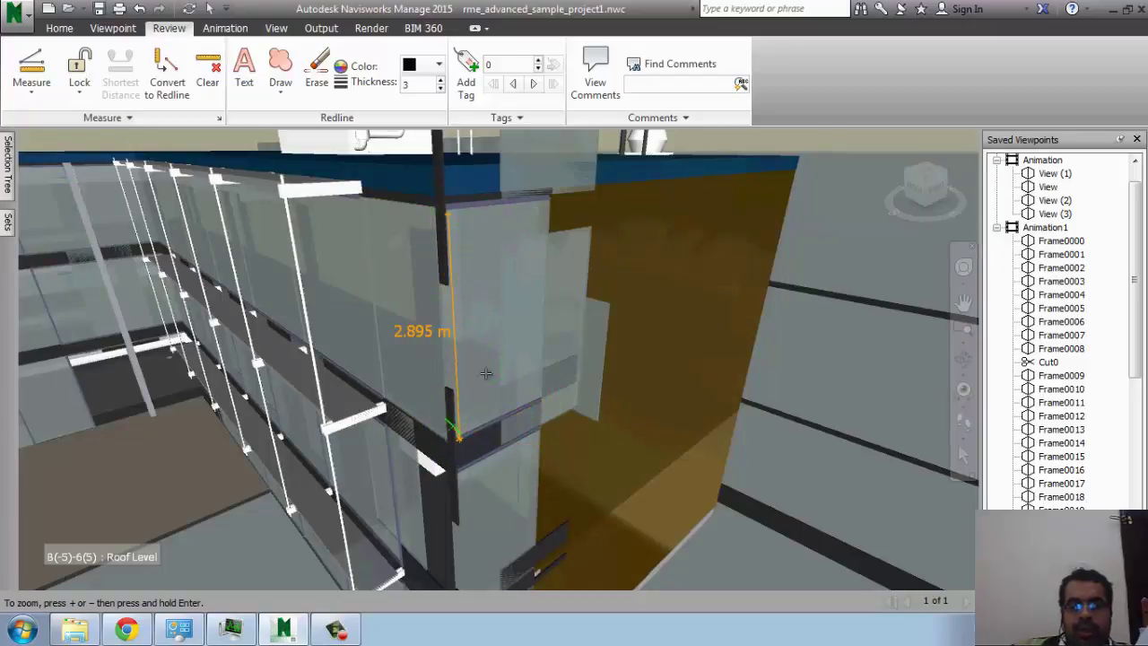
left_click(549, 211)
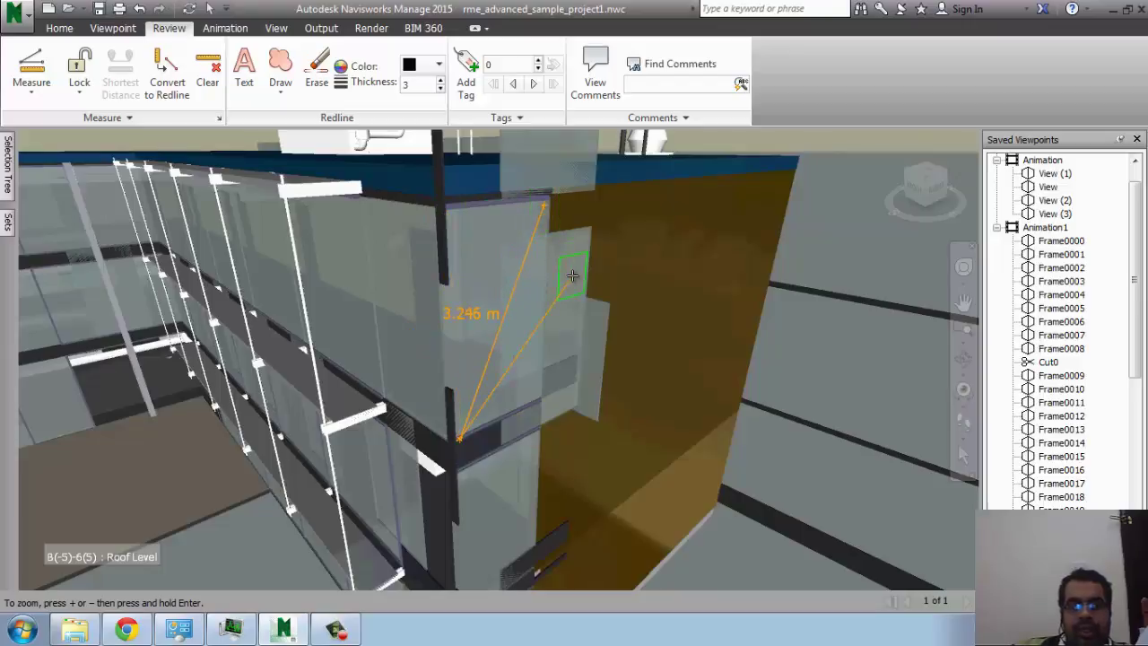
key("Escape")
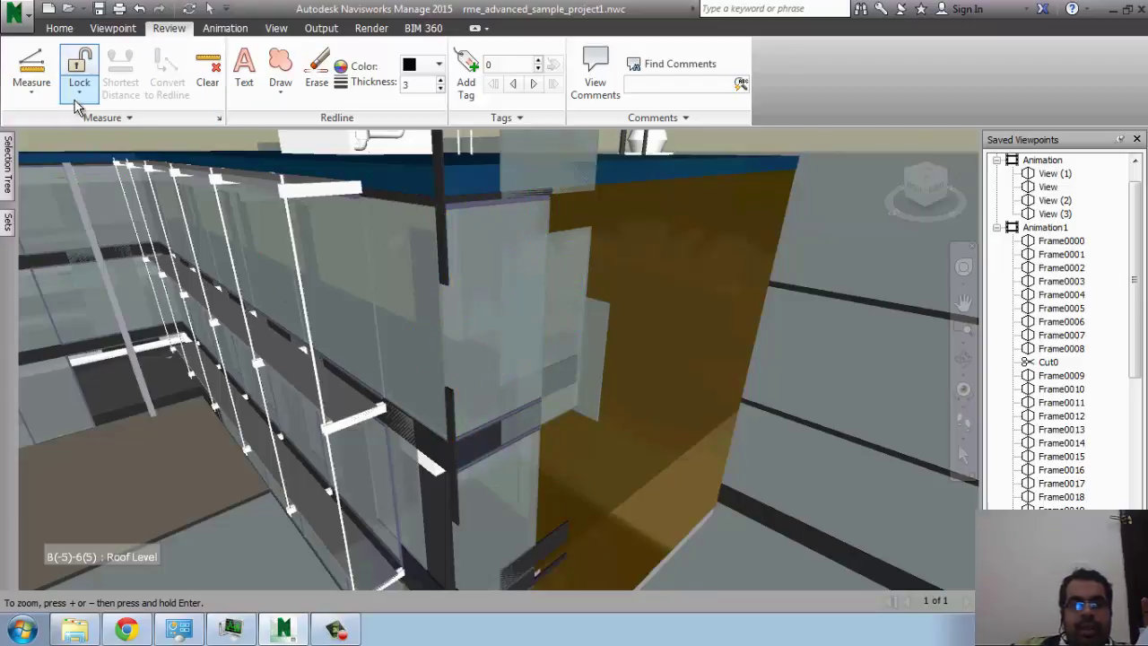
Lock measuring to the X axis, then try Redline Text and dismiss its warning.
left_click(78, 97)
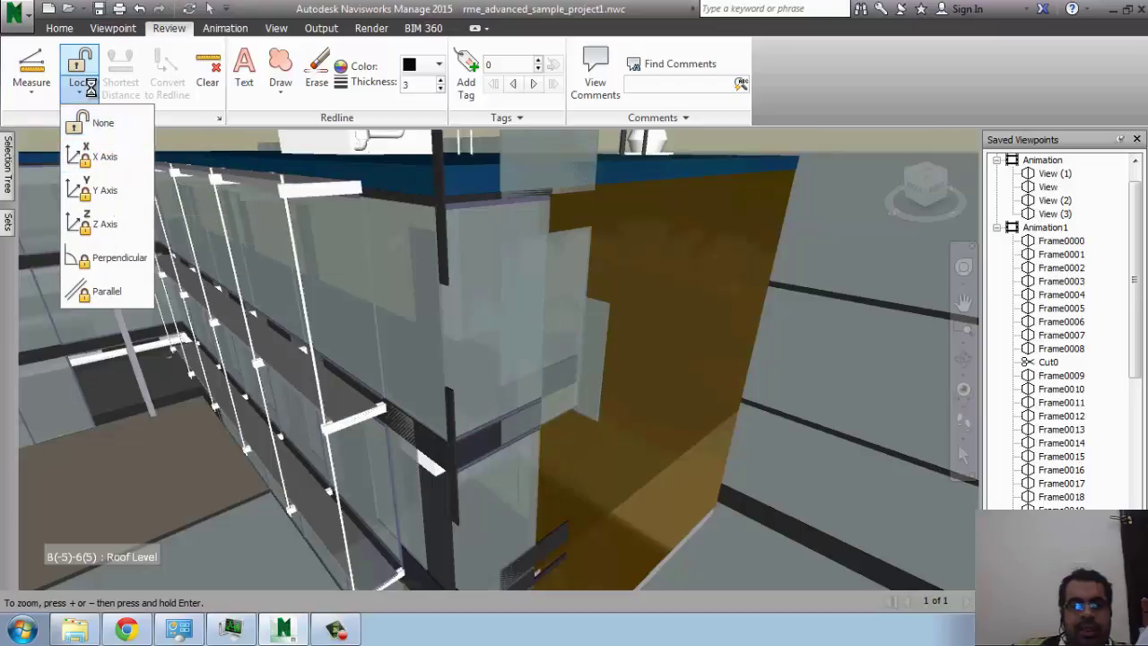
left_click(101, 157)
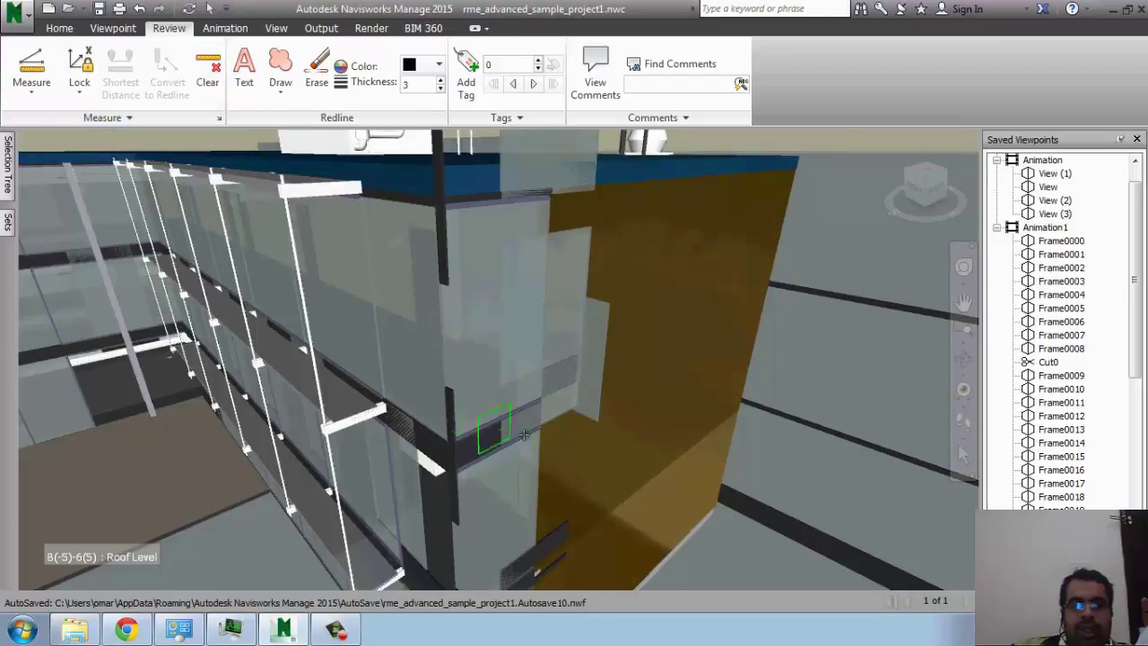
left_click(251, 86)
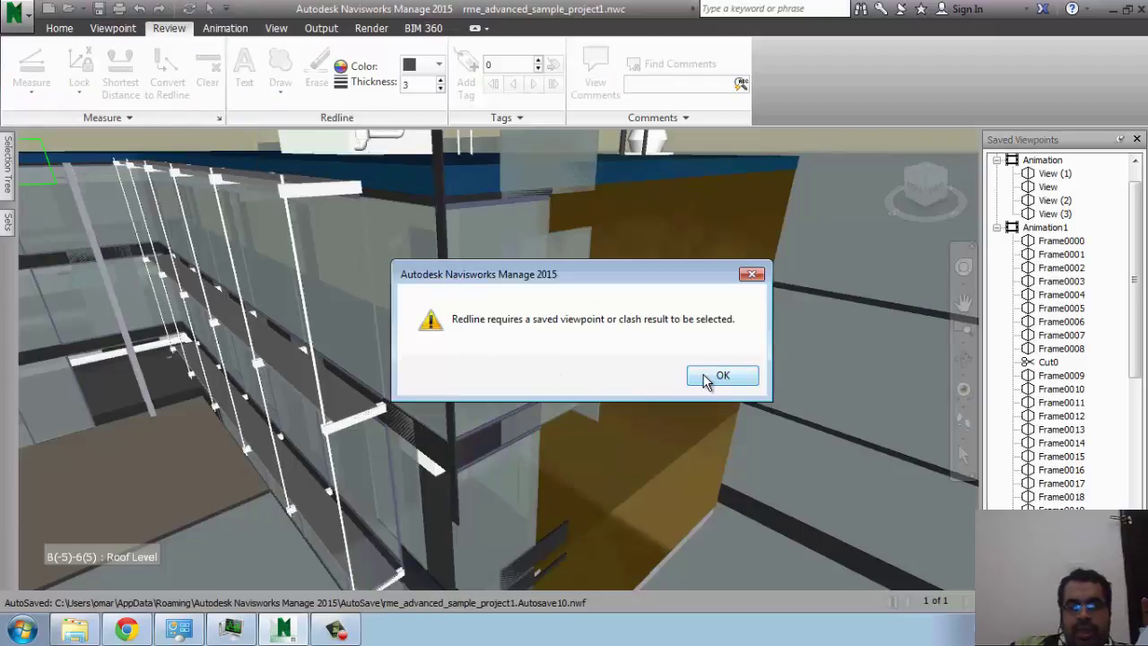
left_click(705, 382)
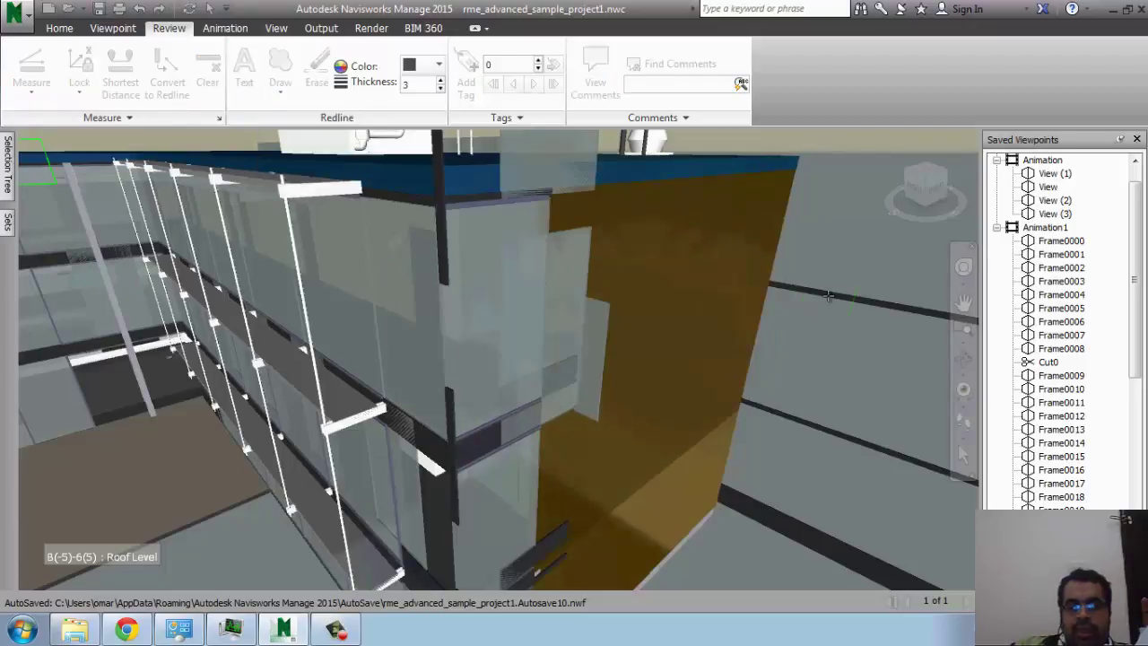
From View (3), add an ERROR text redline beside the white rooftop unit.
left_click(1043, 215)
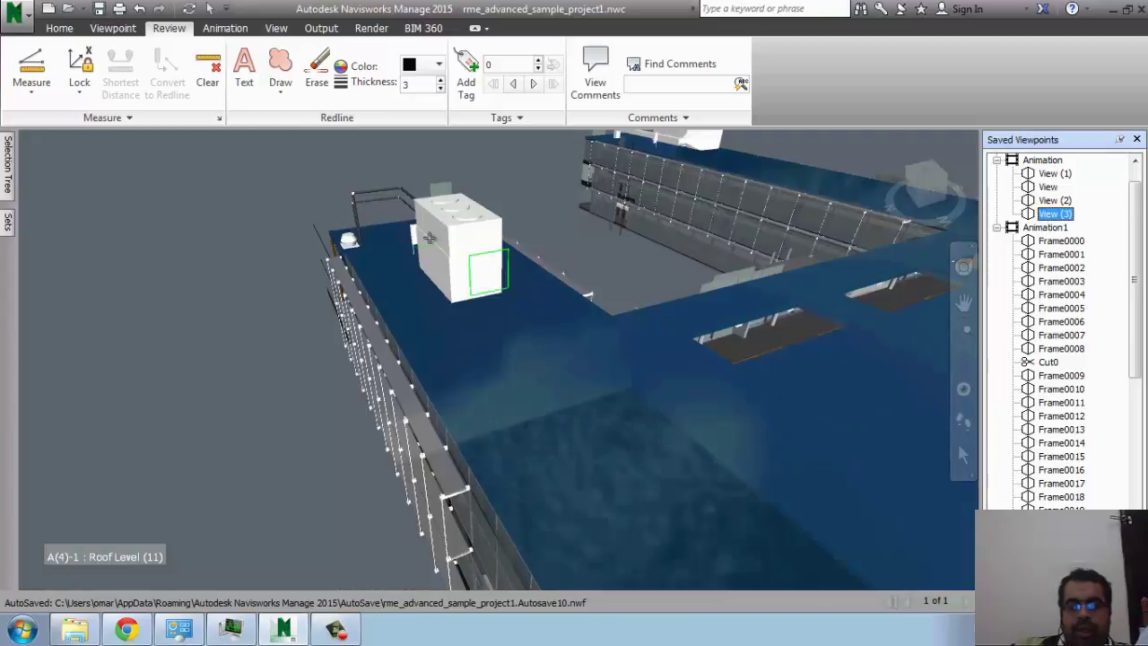
left_click(244, 76)
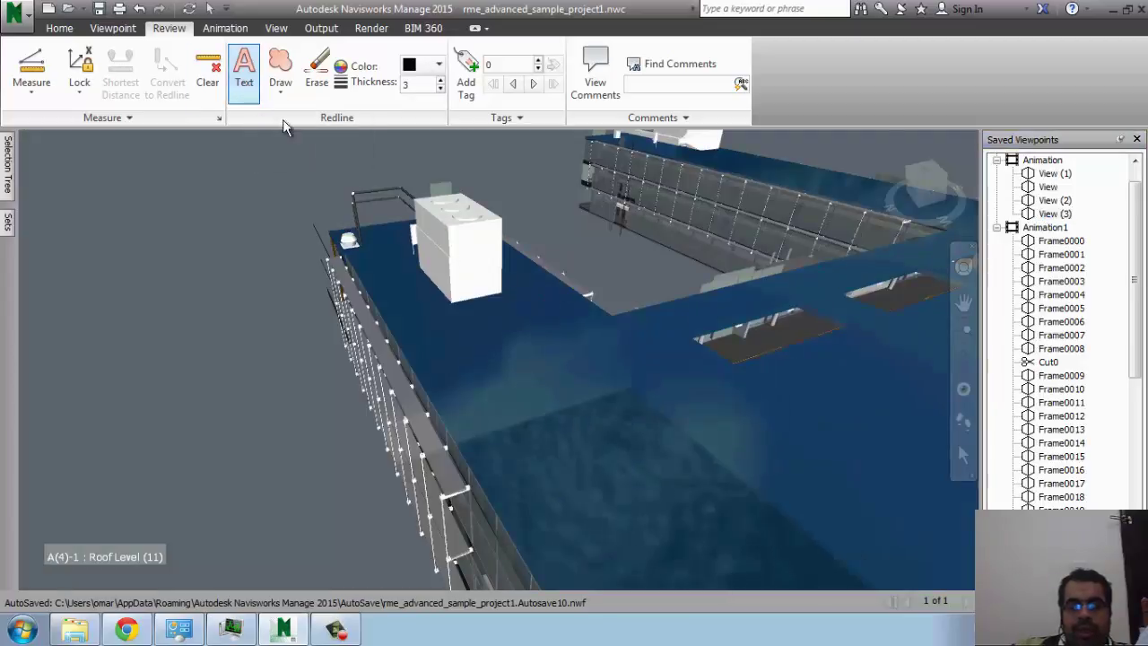
left_click(481, 274)
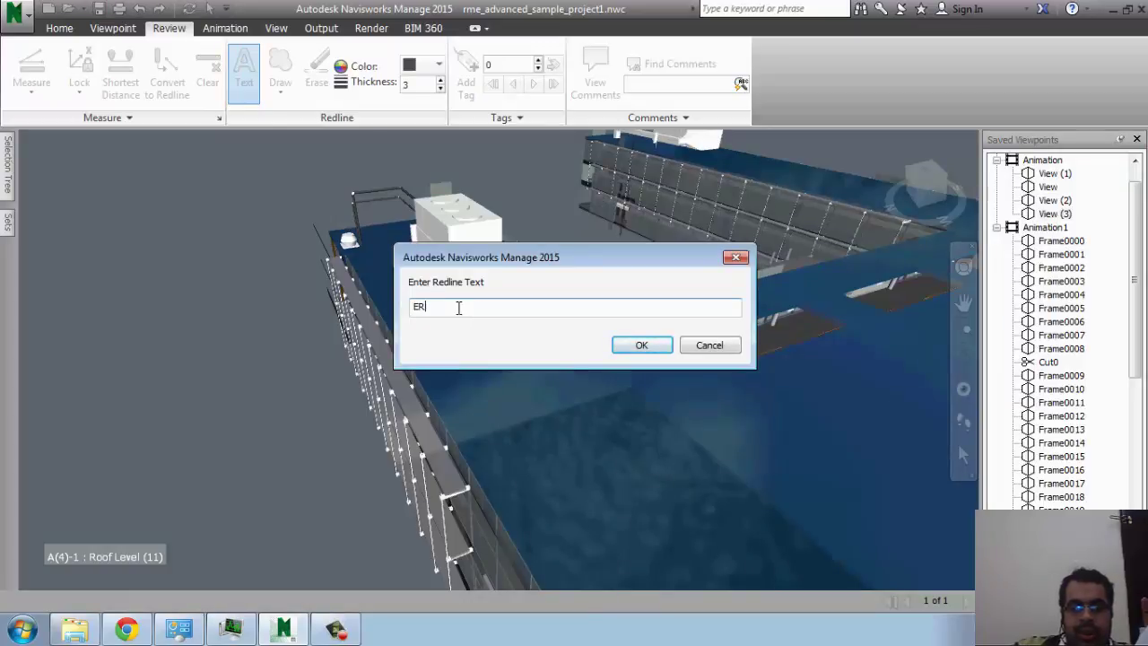
left_click(642, 350)
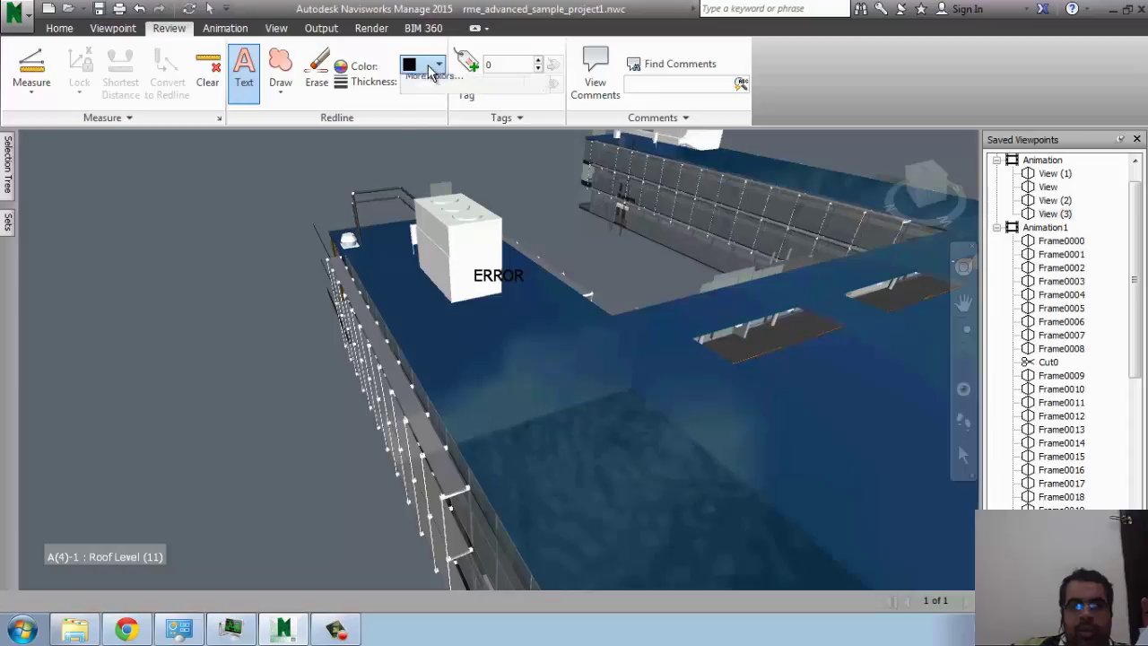
Switch the markup colour to red and add a BAD IDEA note on the far roof.
left_click(422, 65)
left_click(412, 119)
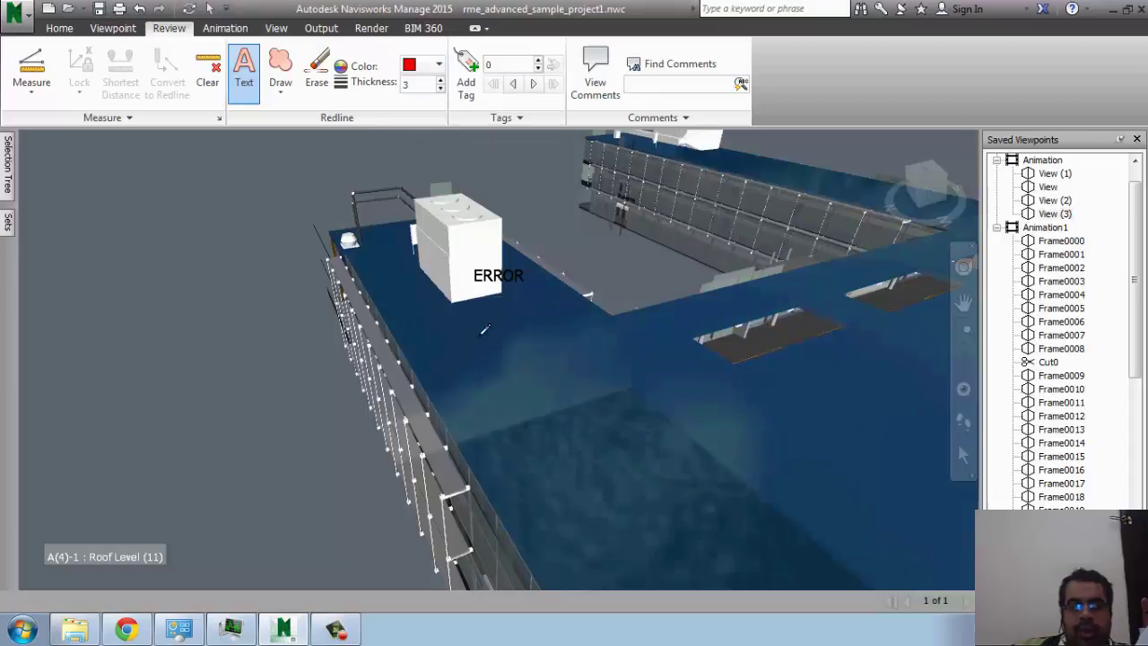
left_click(603, 221)
type("SOCUT")
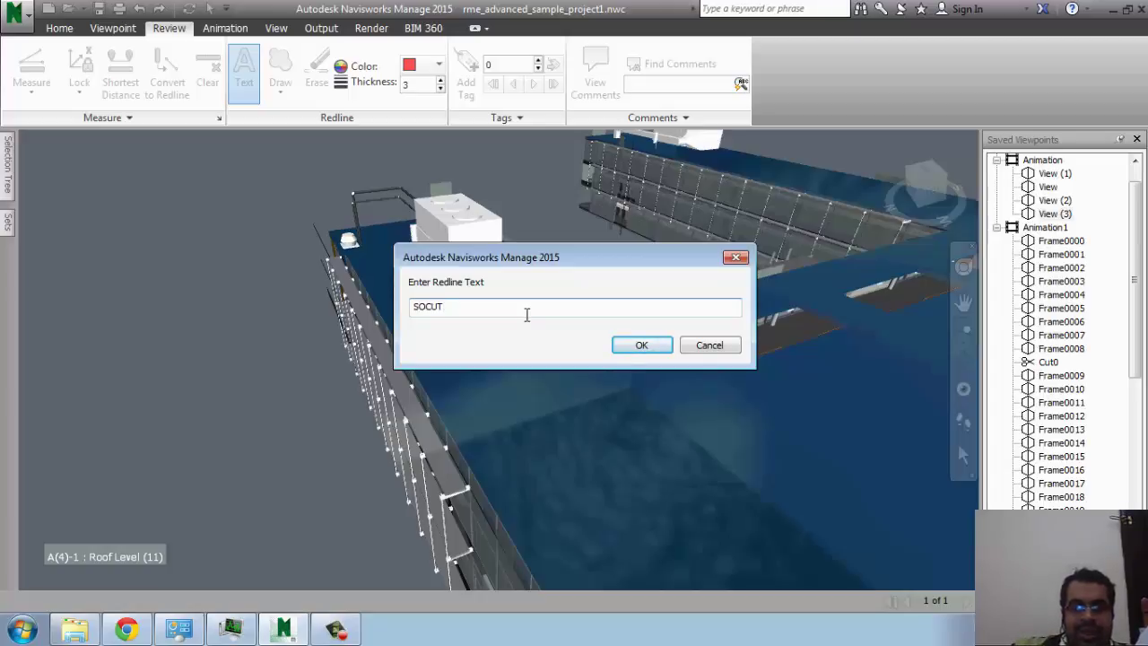
double_click(468, 300)
type("BAD IDEA")
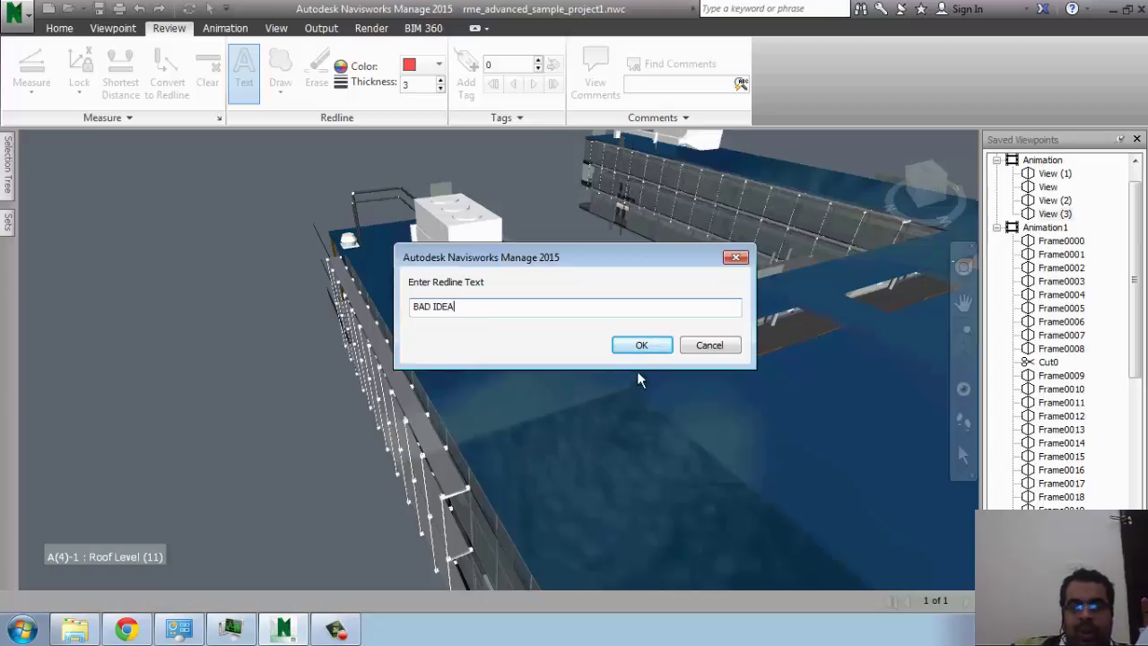
left_click(643, 345)
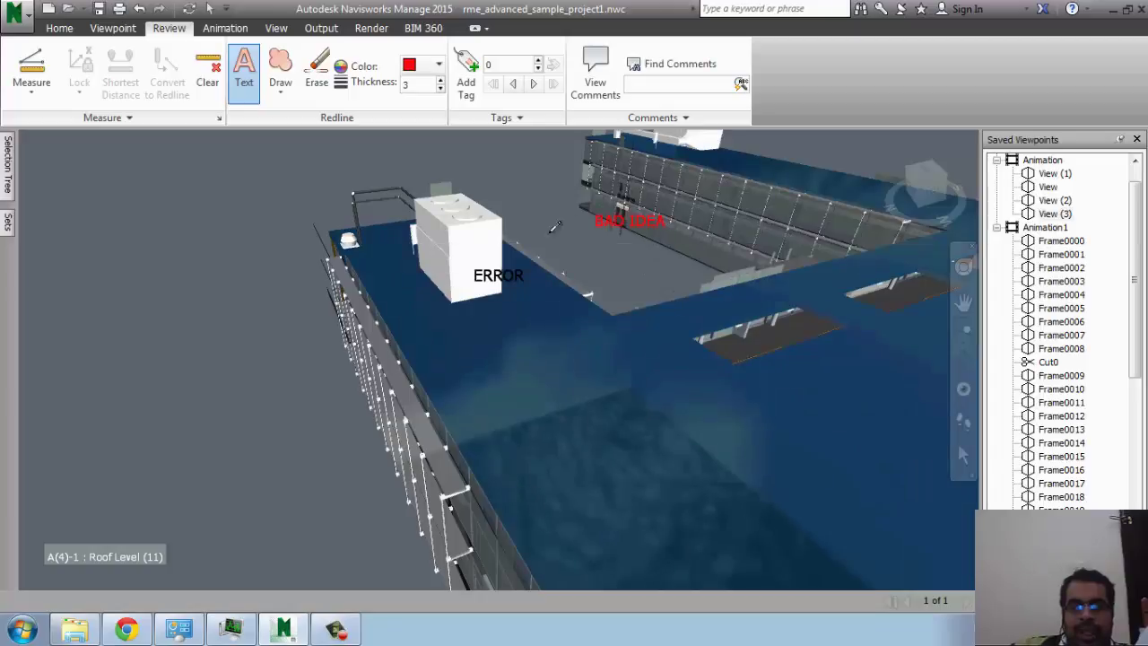
Measure point to point across the roof, ending with a 0.536 m distance at the roof opening.
left_click(31, 85)
left_click(45, 120)
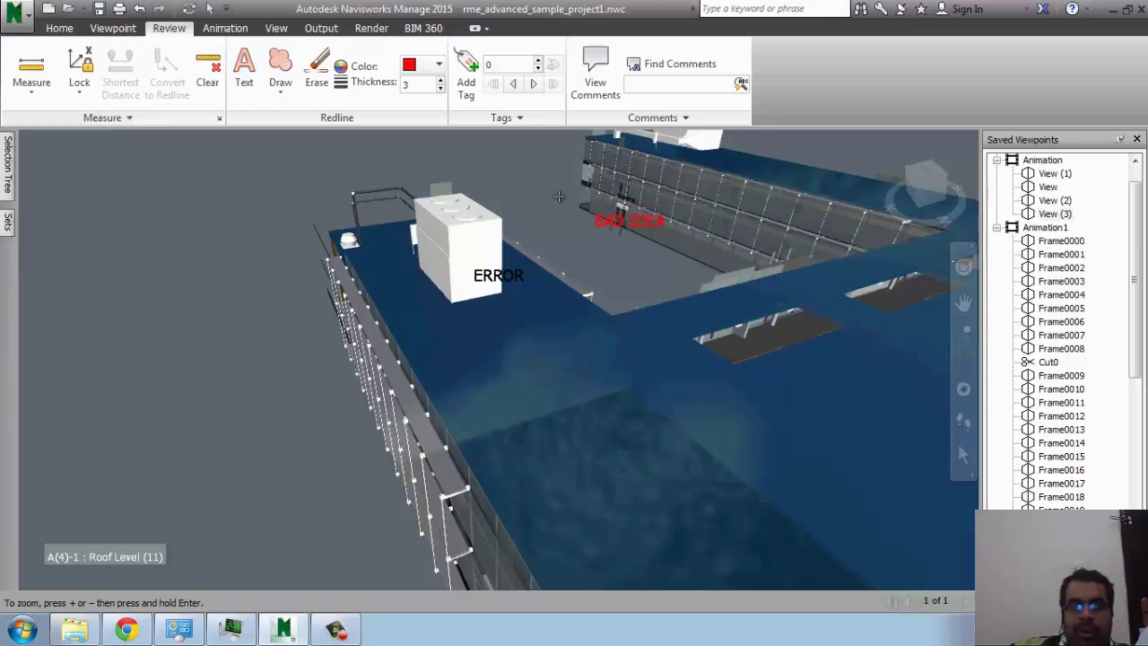
left_click(586, 214)
left_click(591, 191)
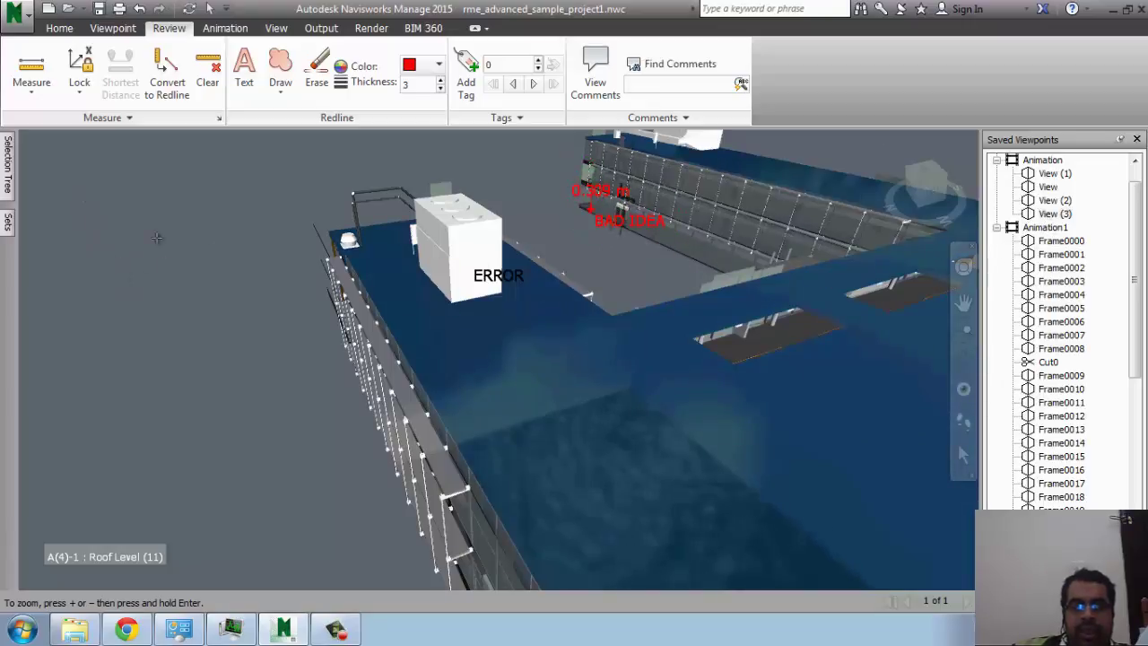
left_click_drag(653, 475, 405, 451)
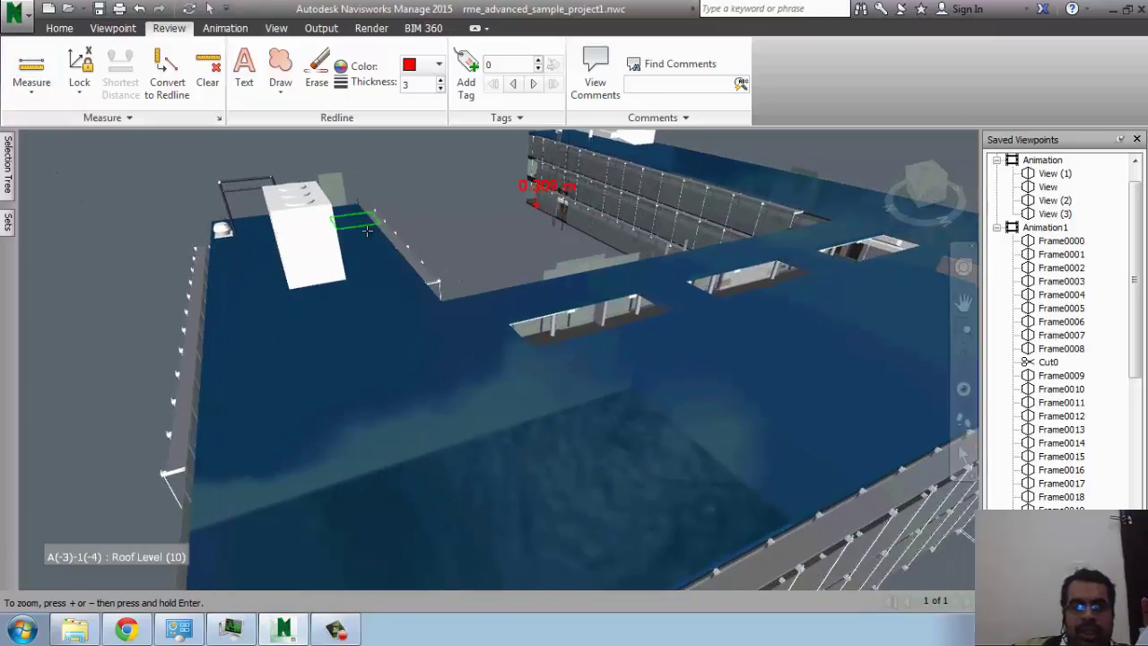
left_click(440, 300)
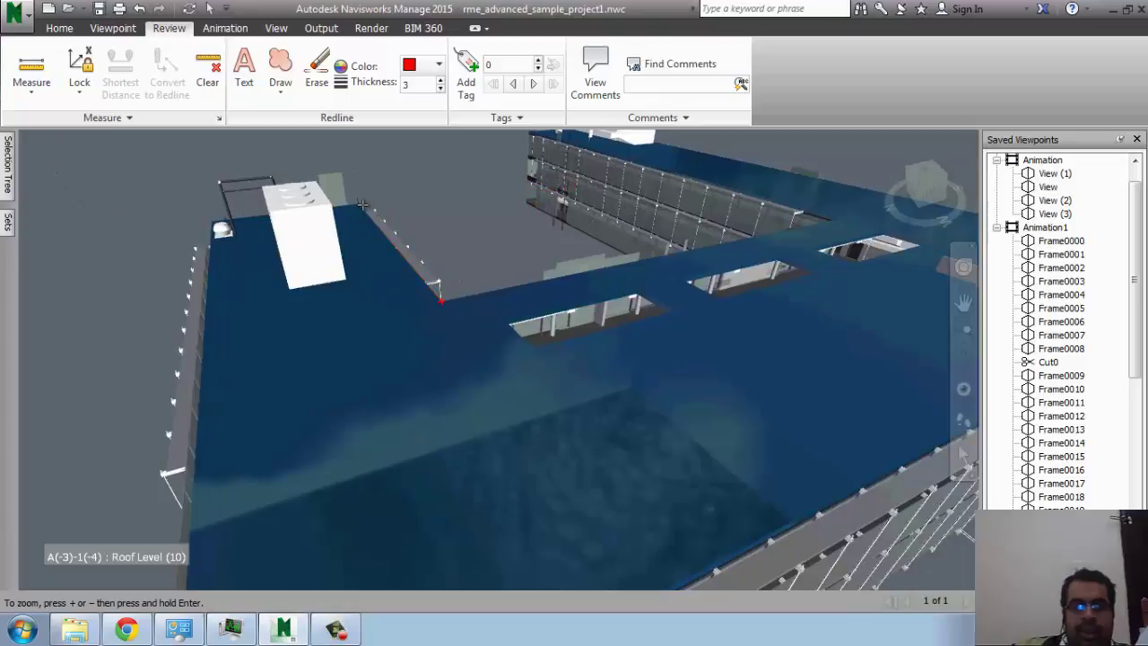
left_click(355, 199)
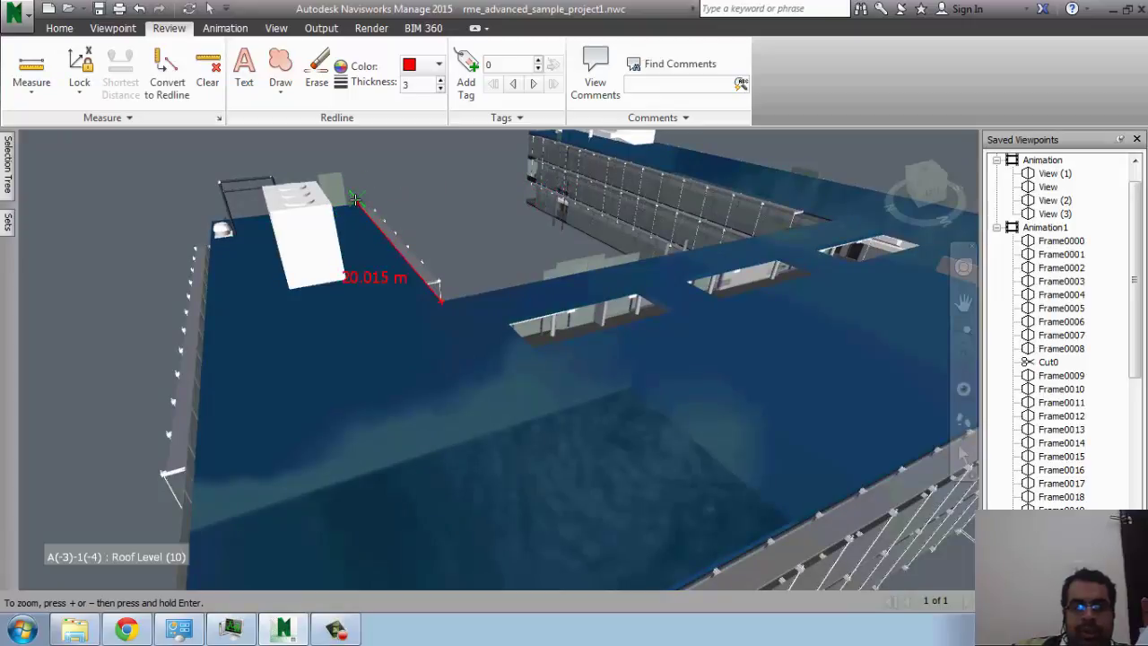
left_click(567, 319)
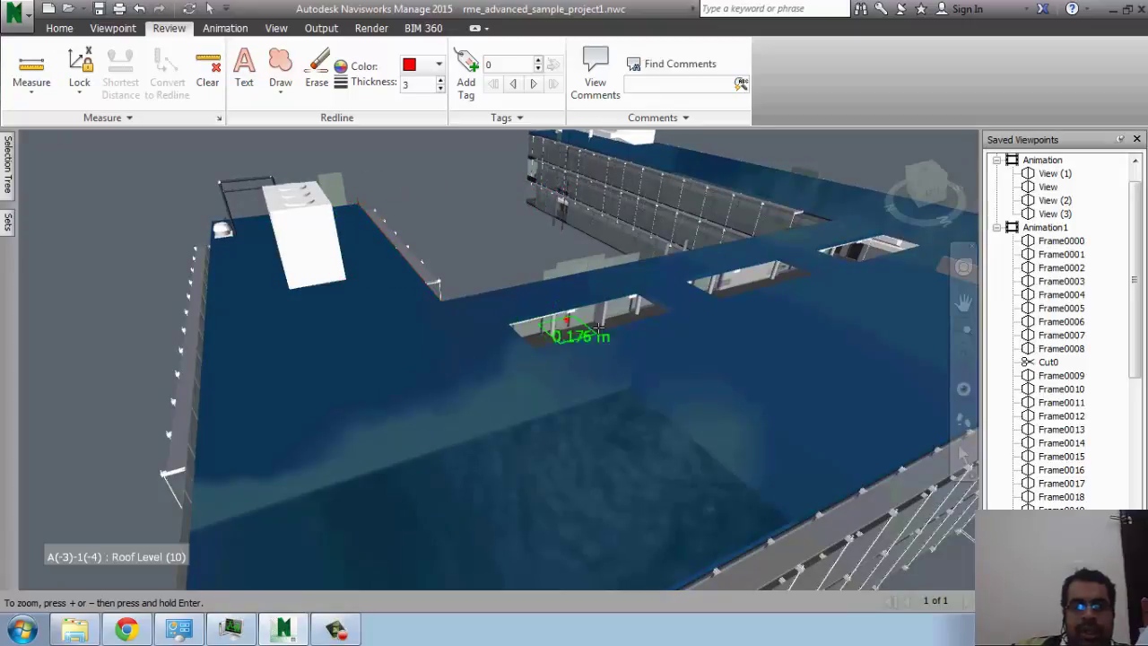
left_click(715, 277)
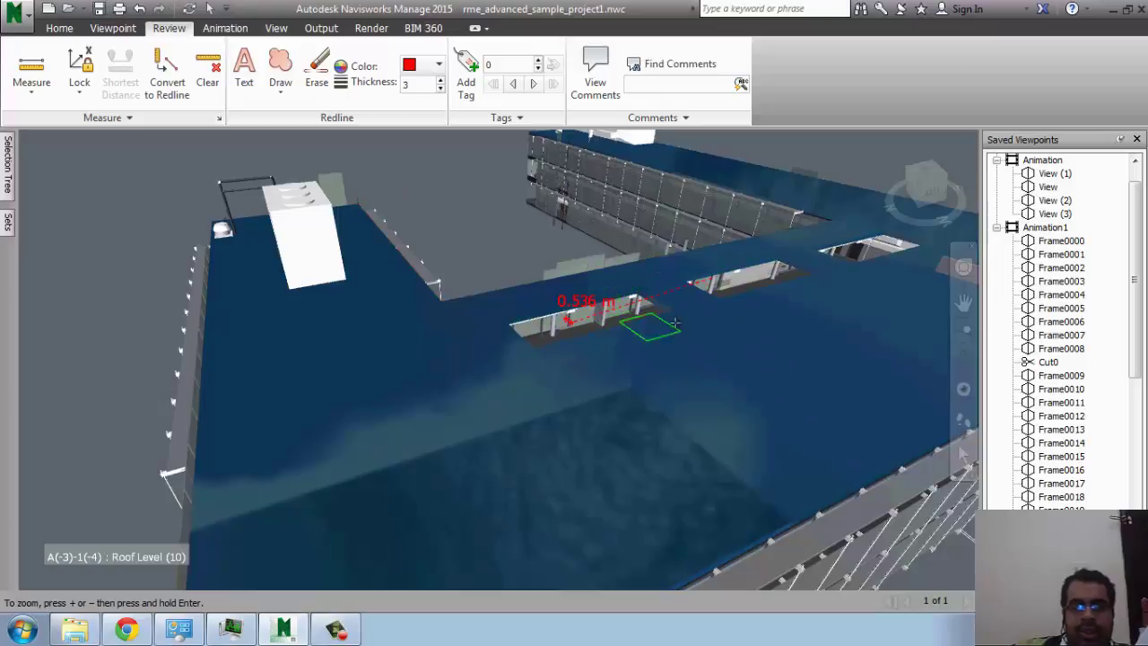
Step through viewpoints View (2), View and View (1), then recentre the building.
left_click(1049, 213)
left_click(1054, 200)
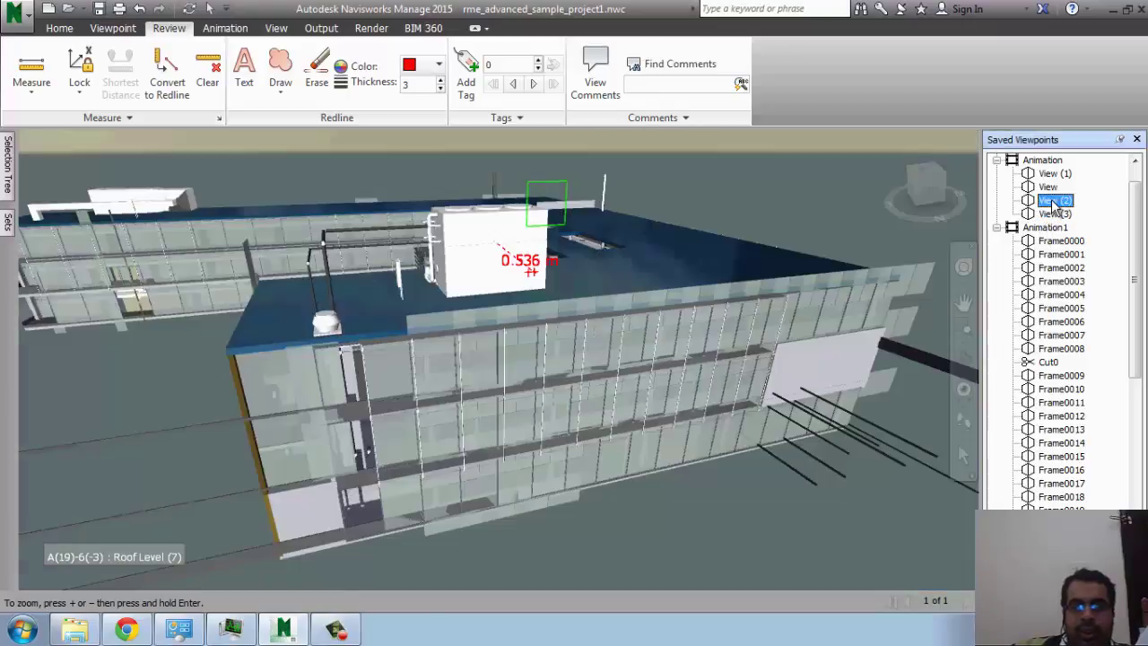
left_click(1050, 186)
left_click(1055, 174)
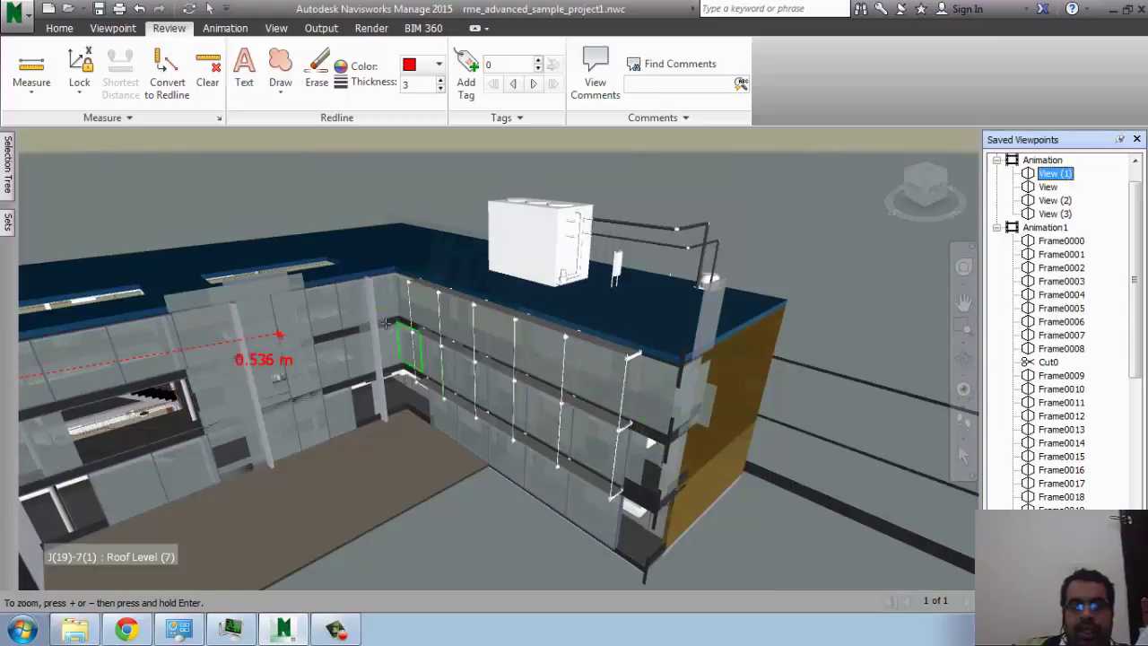
mouse_move(341, 366)
middle_mouse_down()
mouse_move(527, 319)
mouse_move(462, 330)
middle_mouse_up()
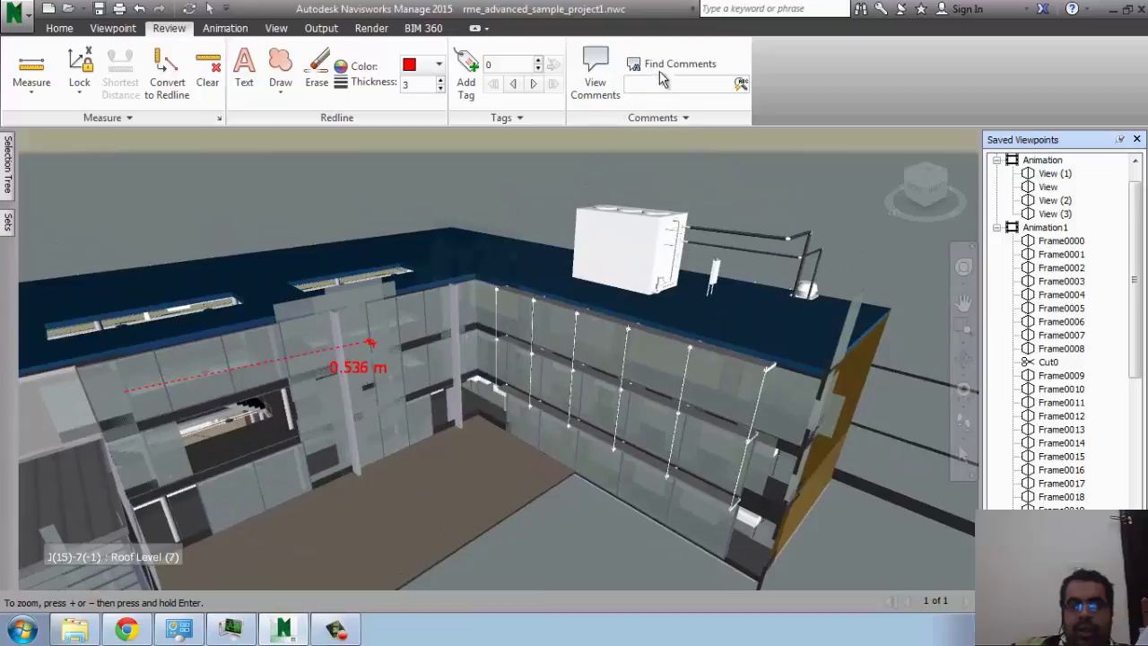
Add the comment 'OAS' to the View viewpoint and show the Comments list.
left_click(1051, 174)
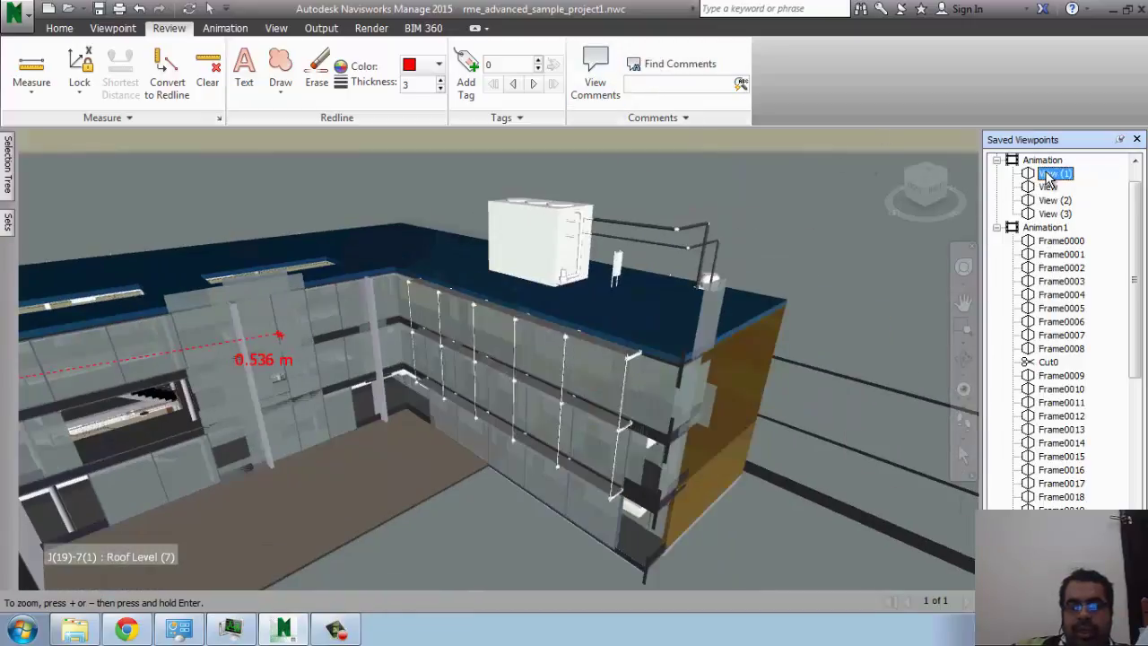
right_click(1049, 180)
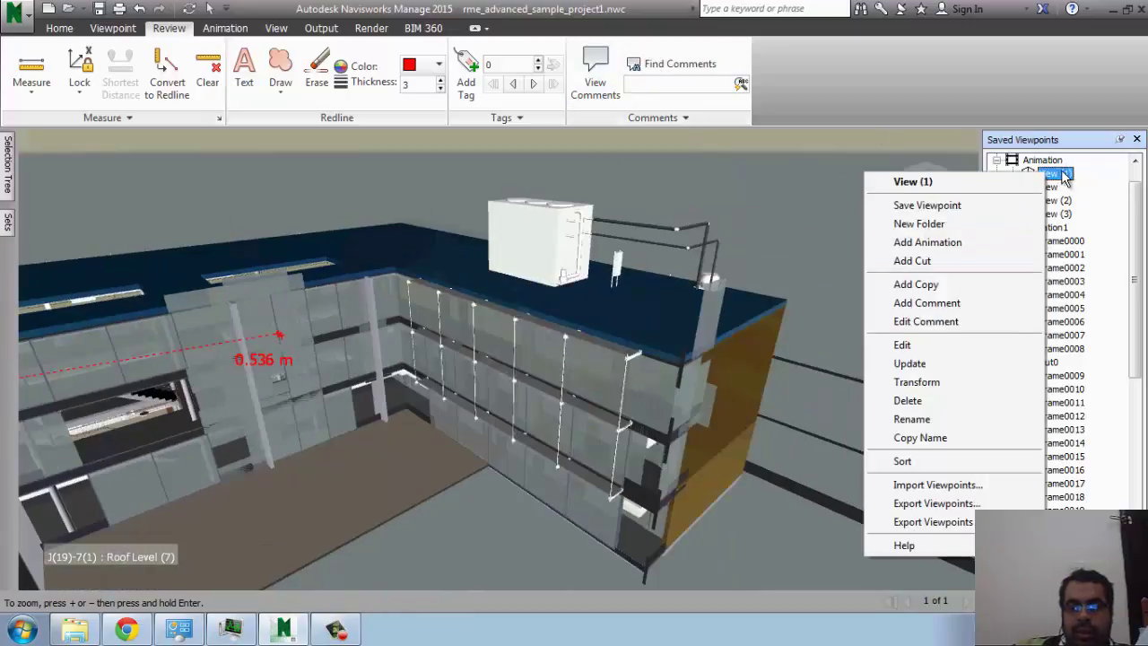
left_click(1063, 178)
left_click(1049, 186)
right_click(1045, 185)
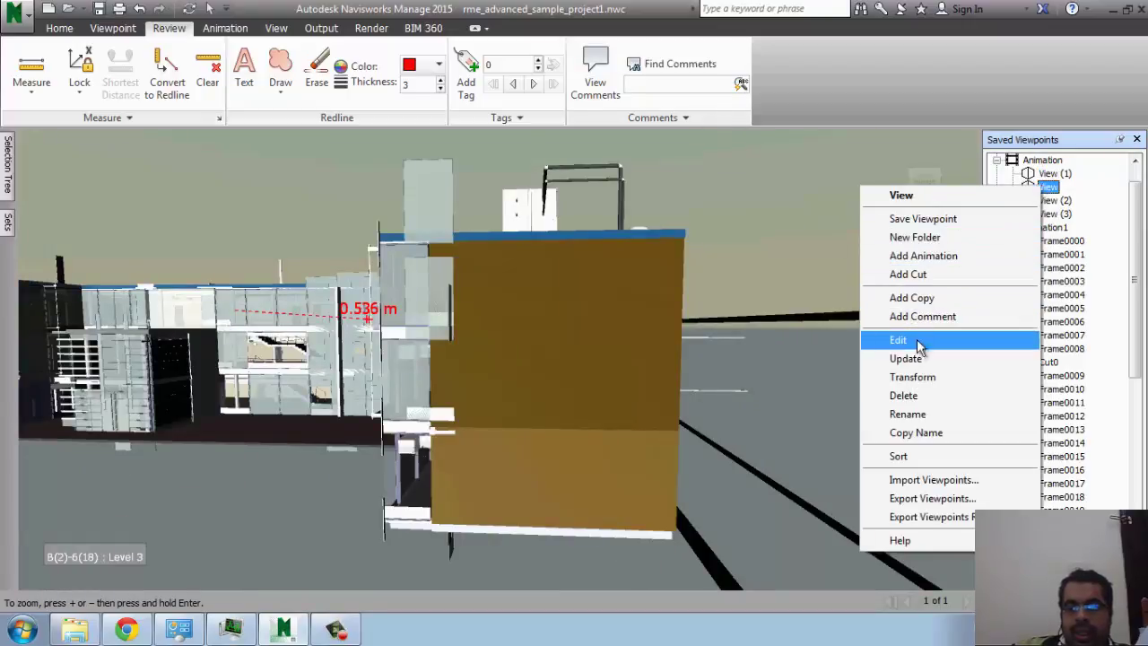
left_click(937, 318)
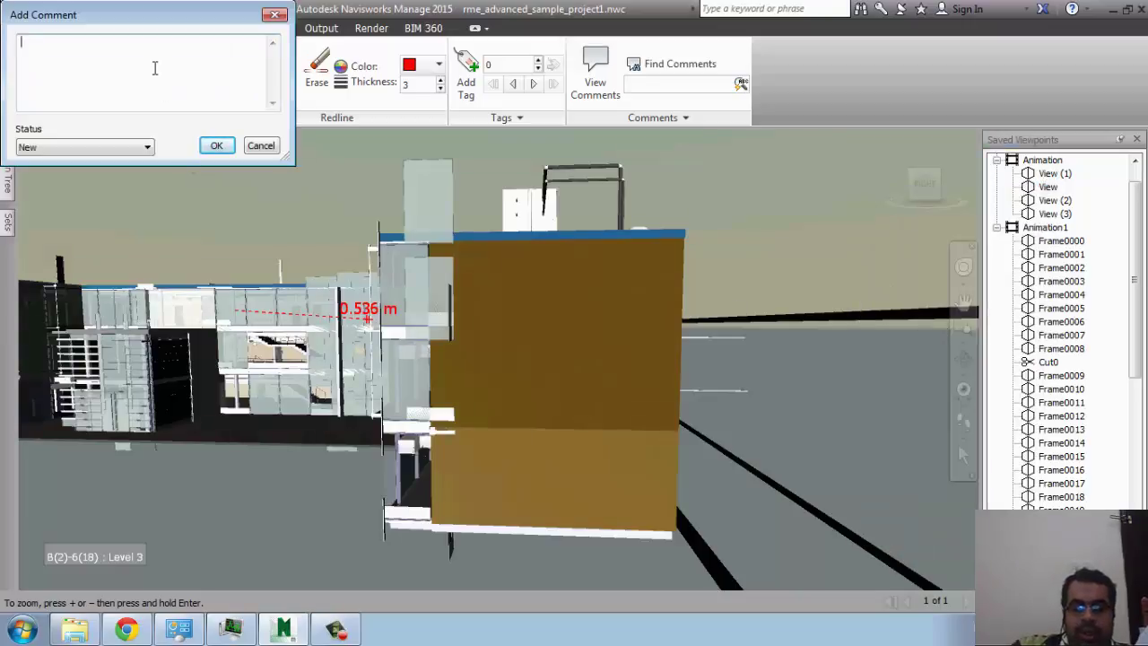
type("OAS")
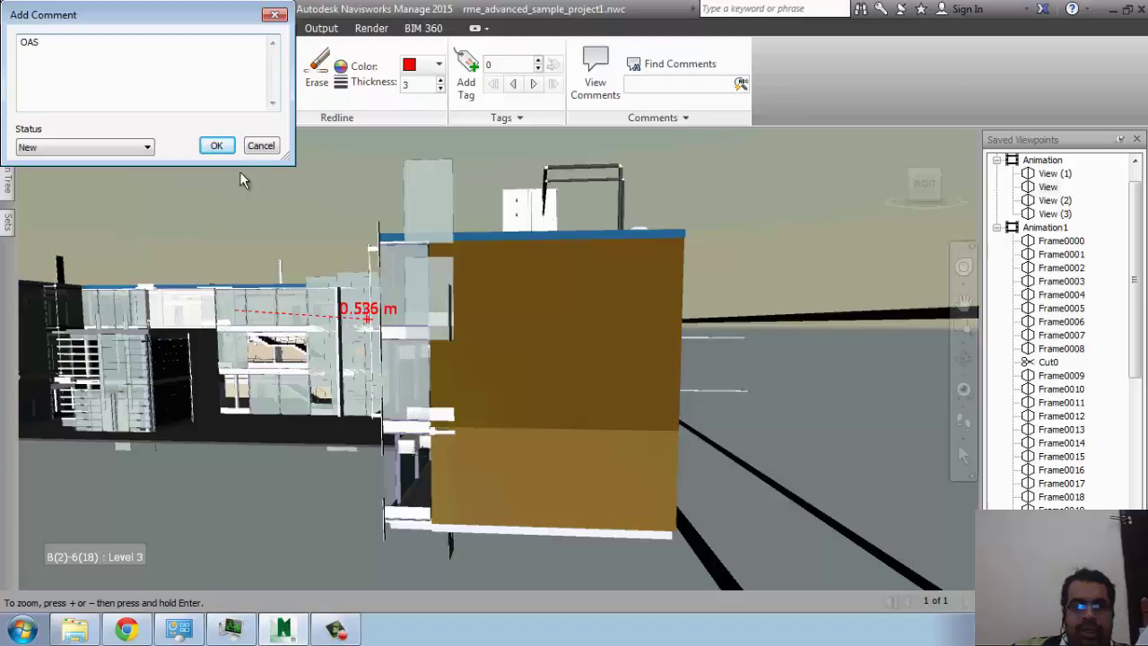
left_click(216, 146)
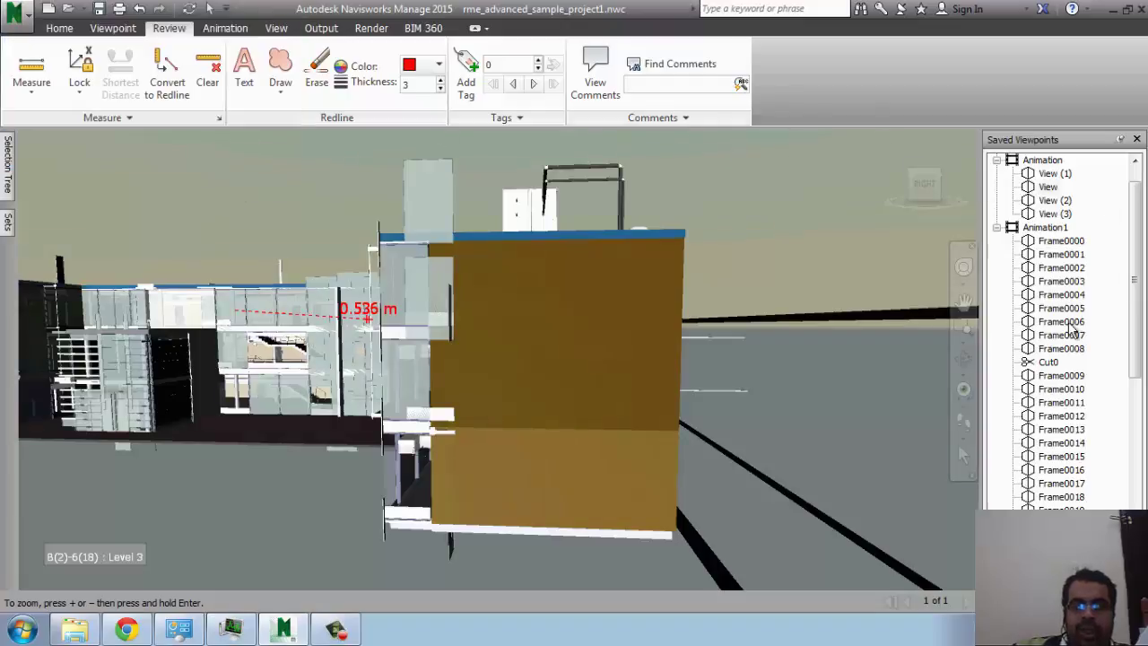
left_click(590, 87)
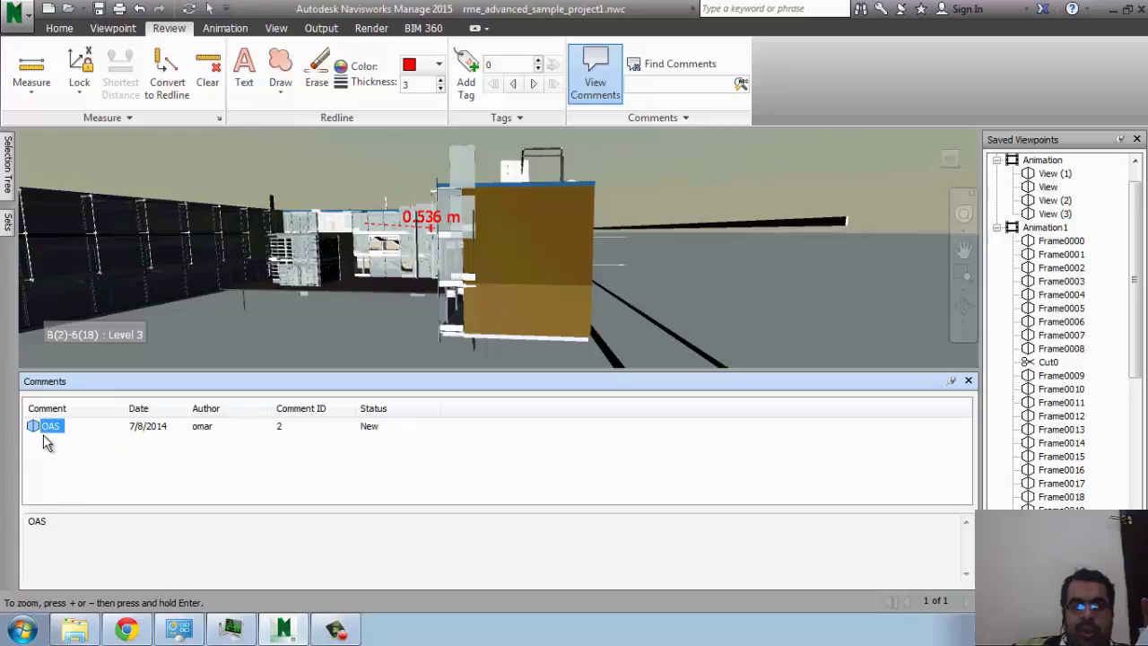
Run a blank Find Comments search and jump to the WHAT IS THIS?? and OAS results' viewpoints.
left_click(669, 67)
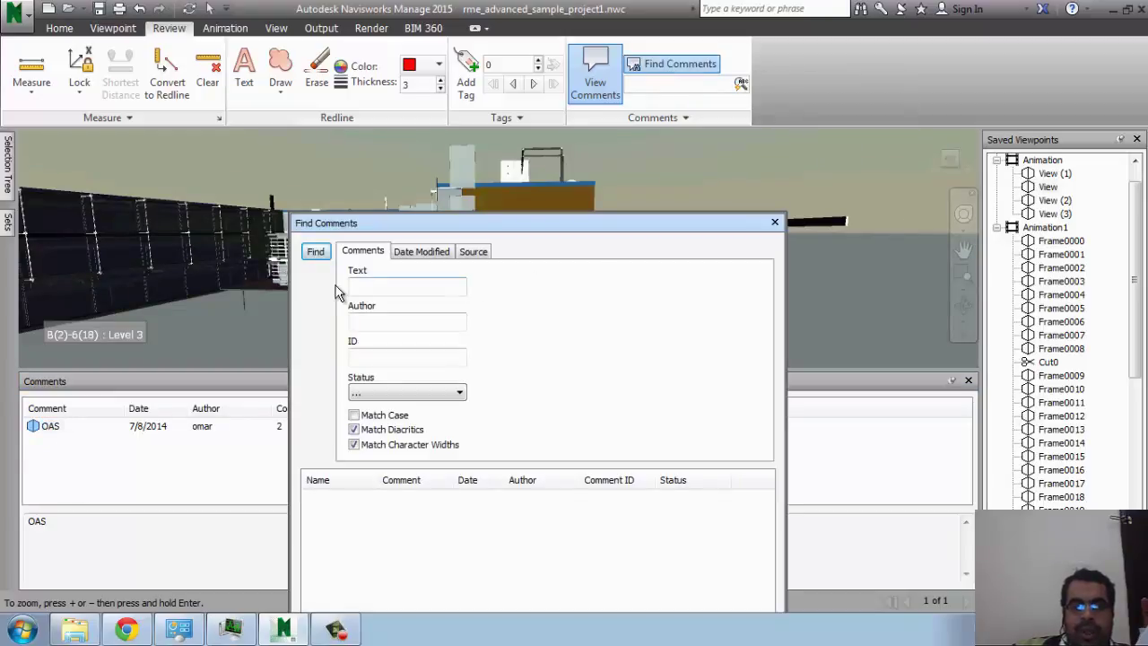
left_click(374, 281)
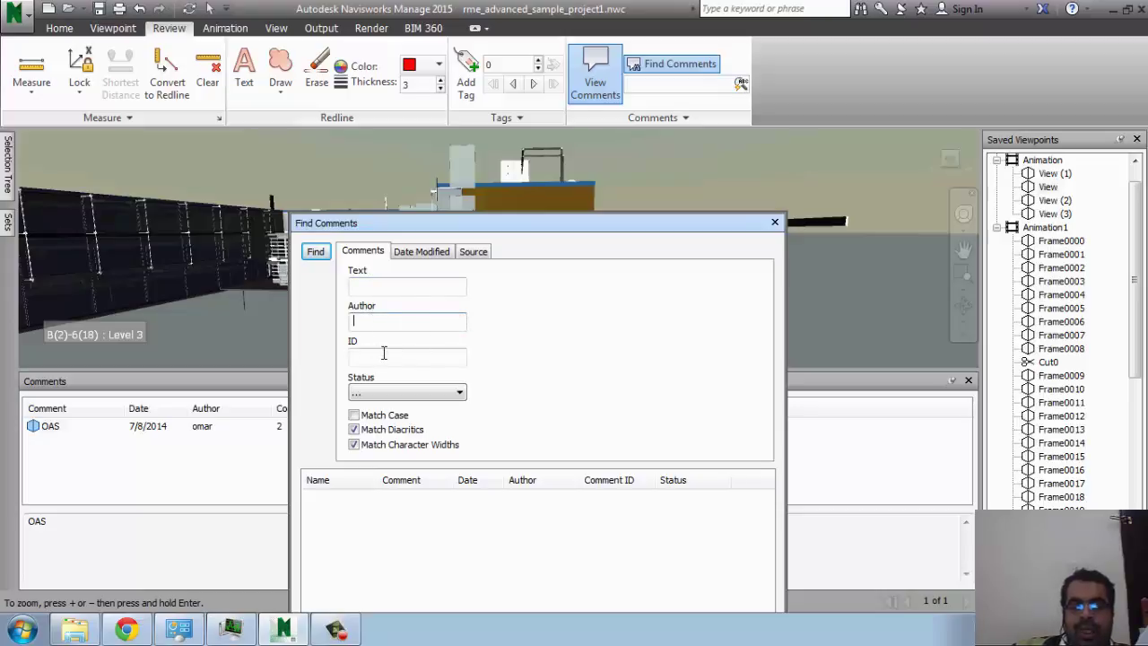
key("Tab")
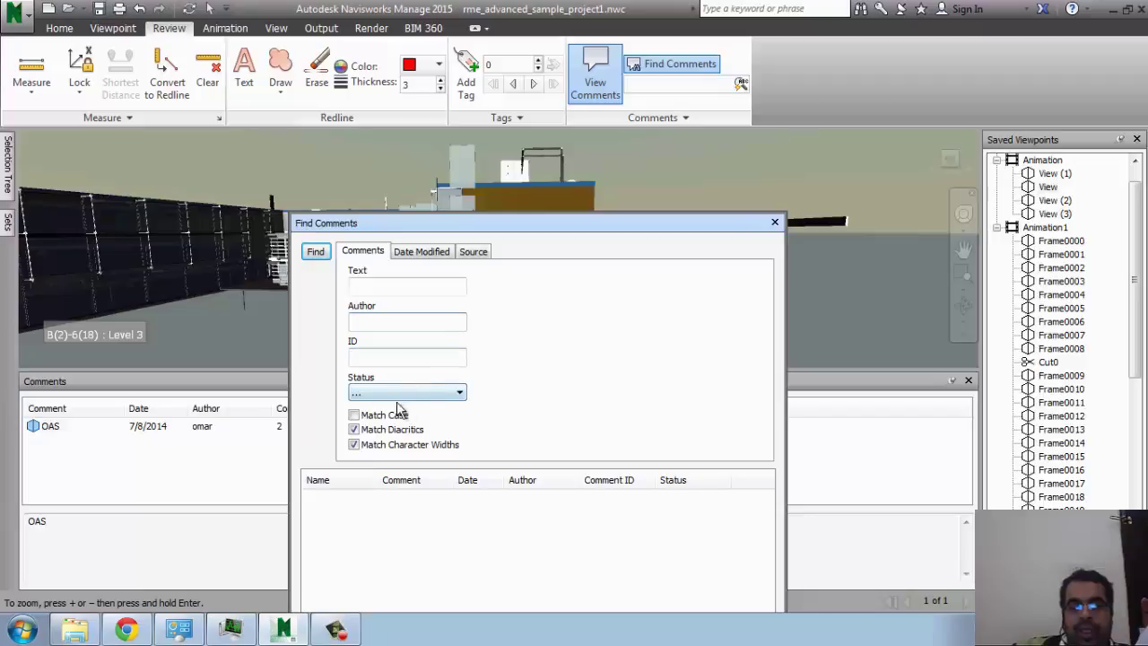
left_click(315, 251)
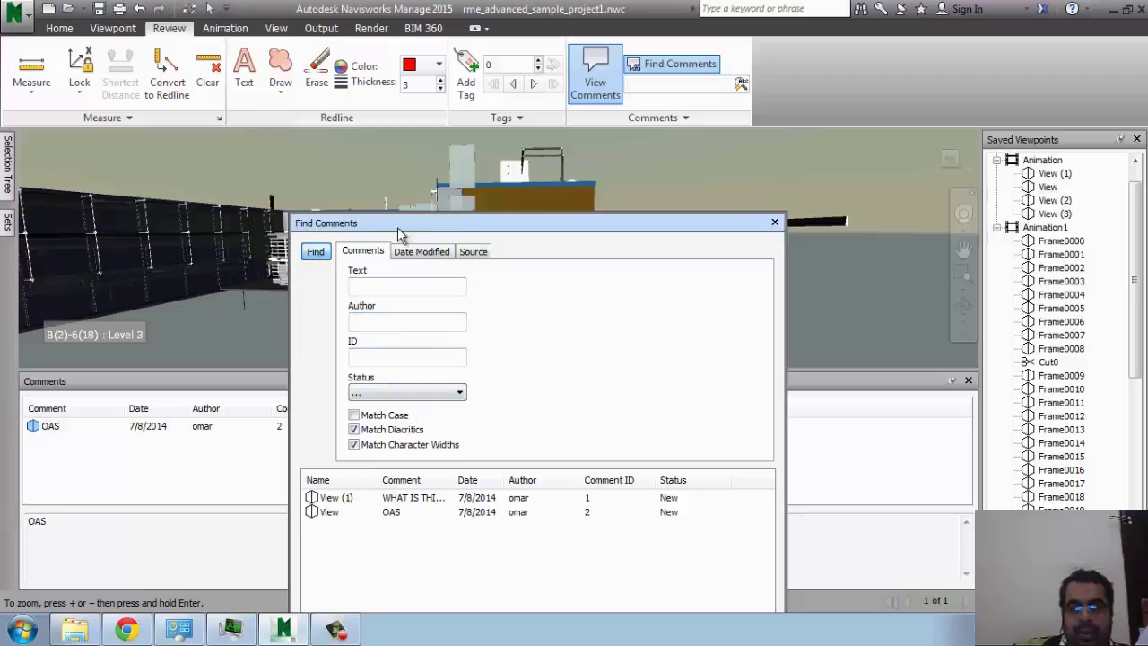
left_click_drag(400, 225, 380, 92)
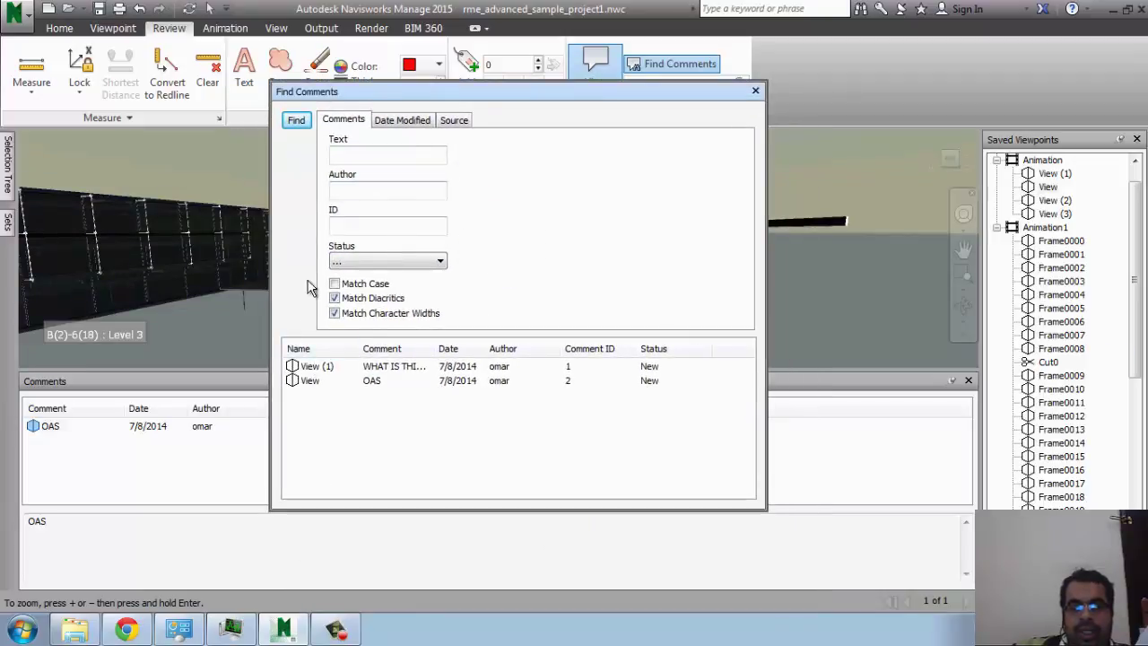
left_click(324, 368)
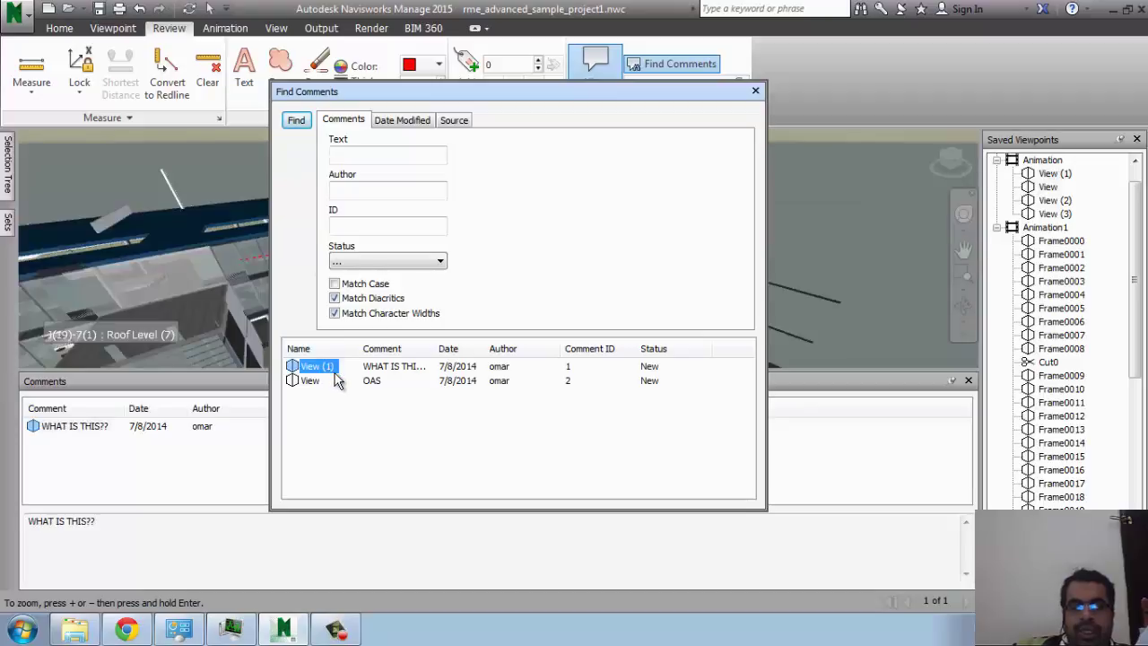
left_click_drag(487, 95, 752, 101)
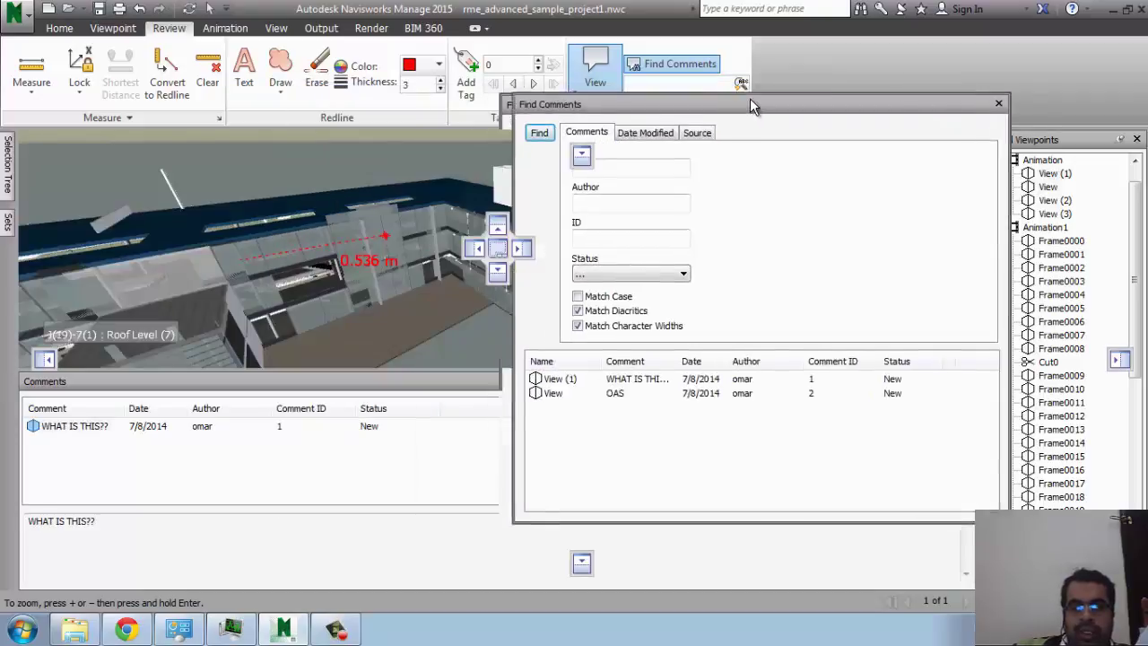
left_click(573, 387)
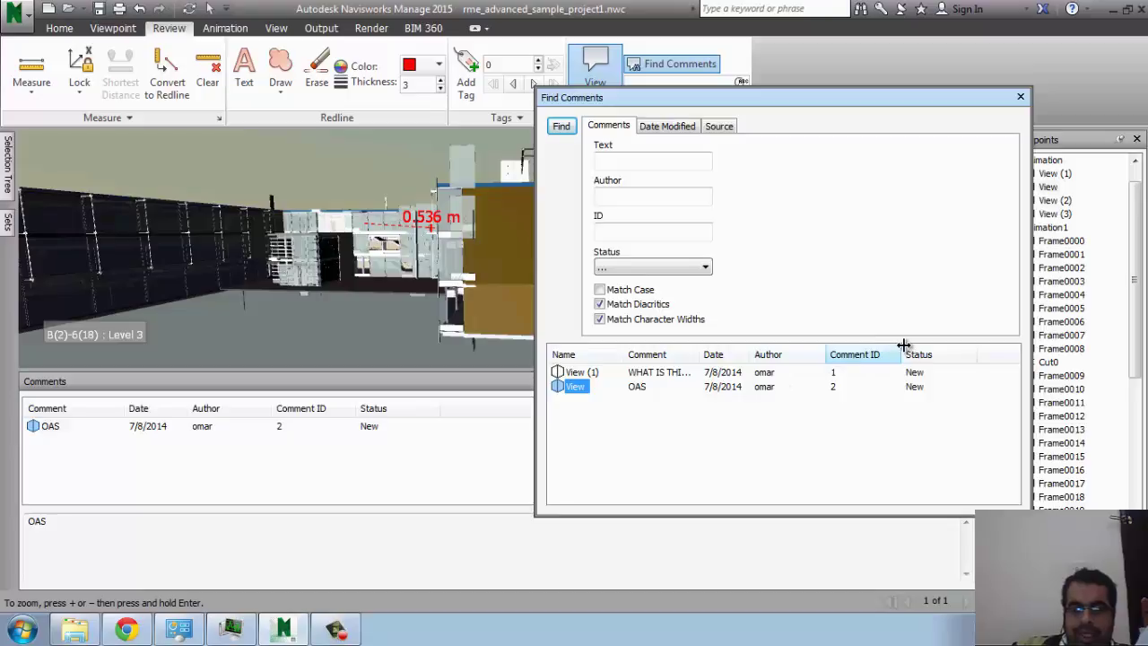
left_click(948, 393)
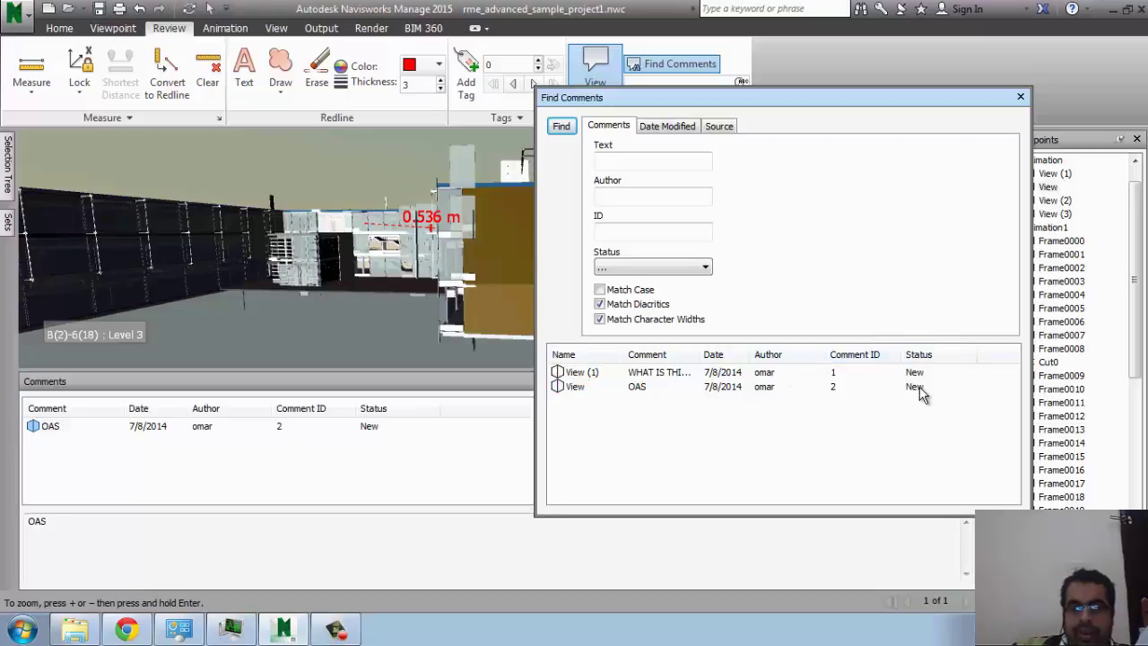
Filter comments modified during the previous 3 months, then review the Source filters.
left_click(687, 133)
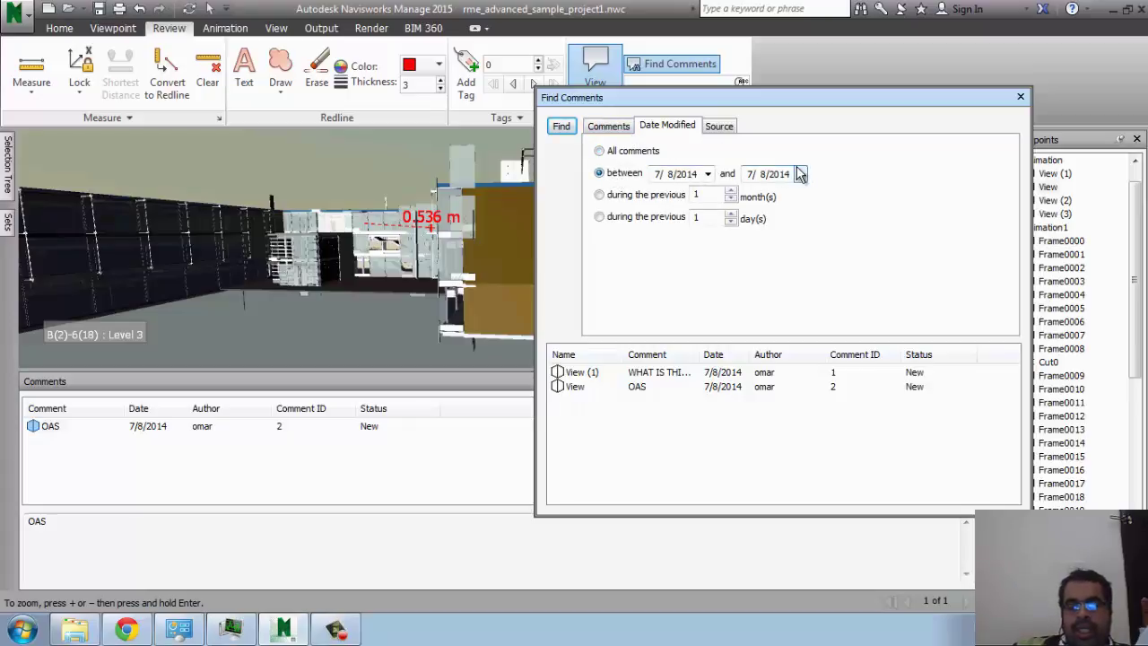
left_click(631, 200)
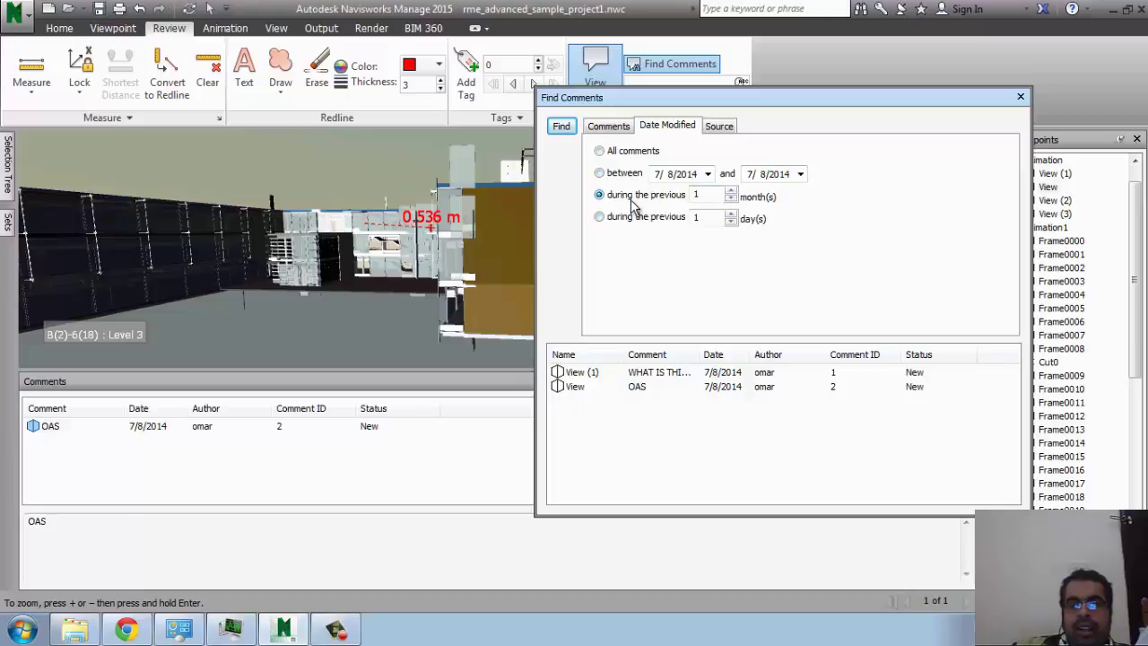
left_click(731, 190)
left_click(731, 190)
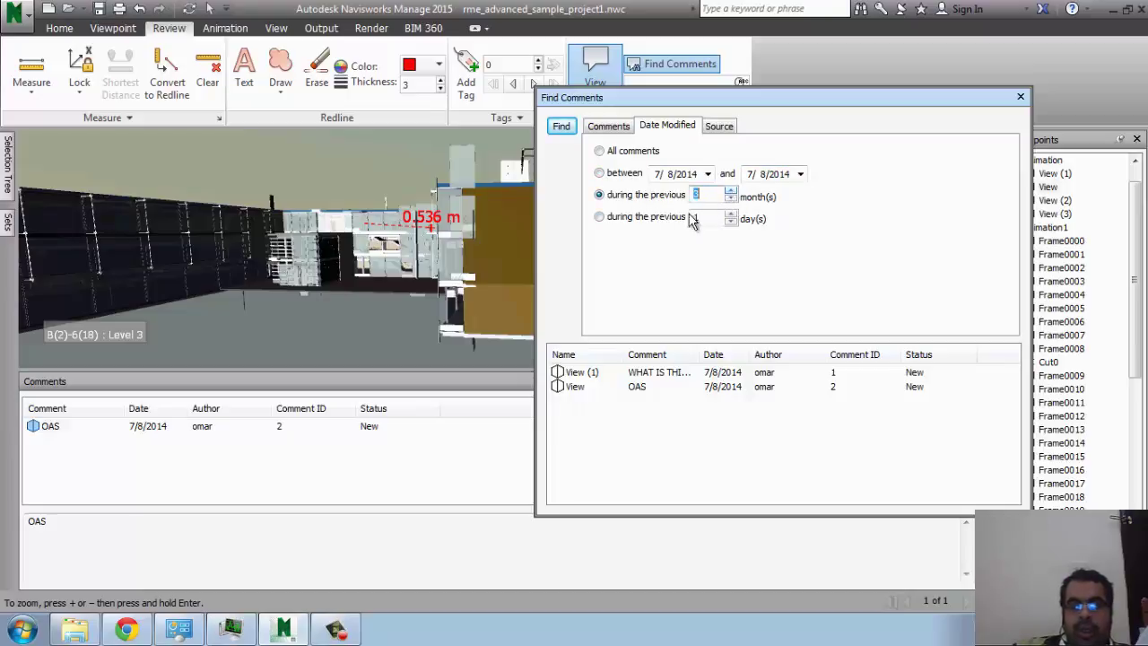
left_click(720, 126)
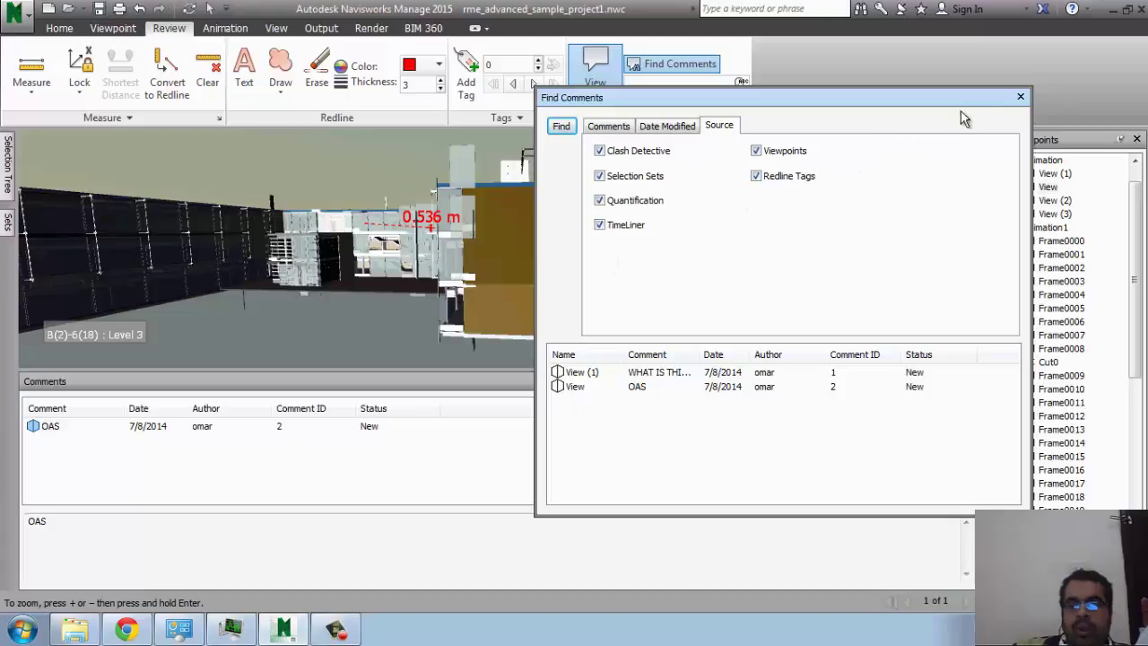
Close Find Comments, go to saved viewpoint View (3), and activate the redline Erase tool.
left_click(1021, 97)
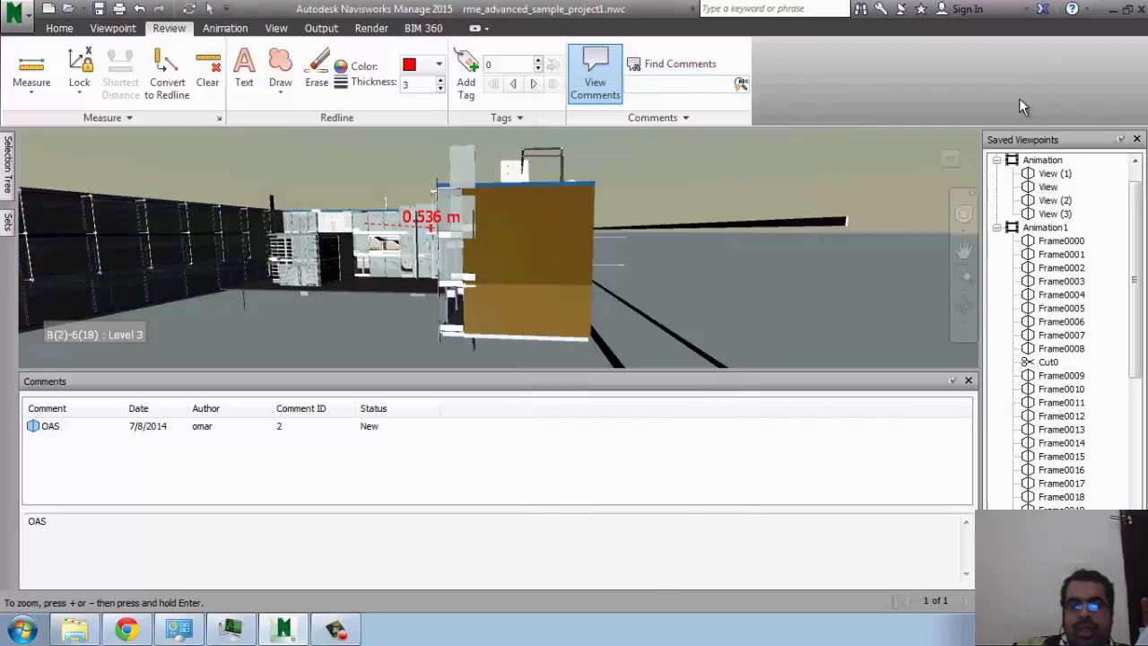
middle_click_drag(333, 224, 338, 248)
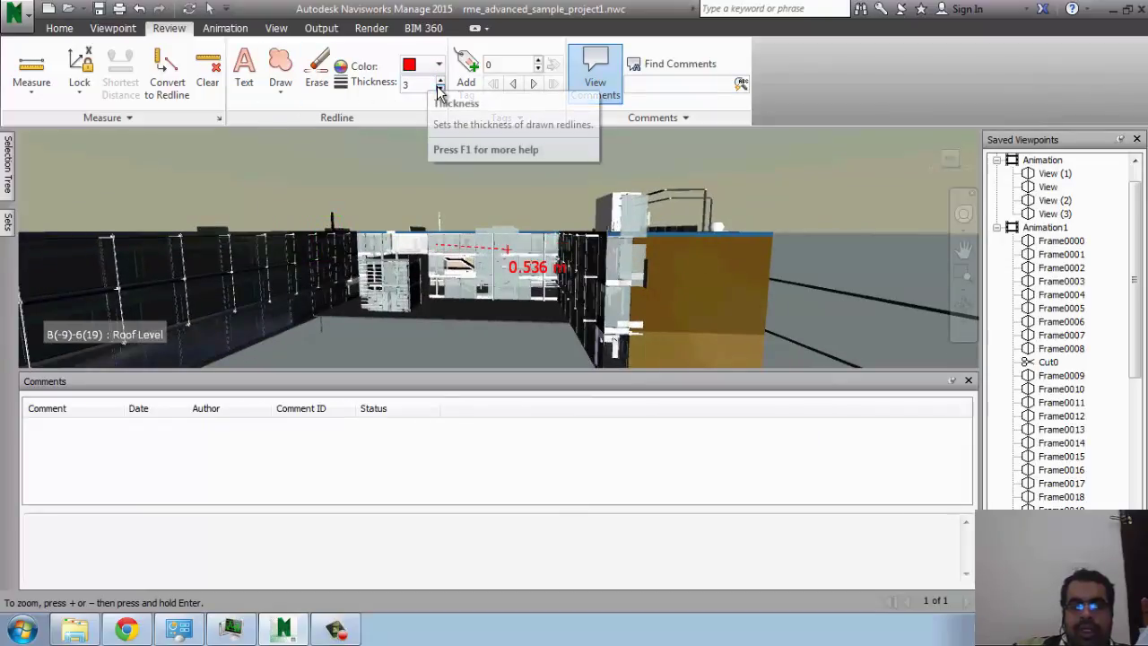
left_click(317, 72)
left_click(725, 377)
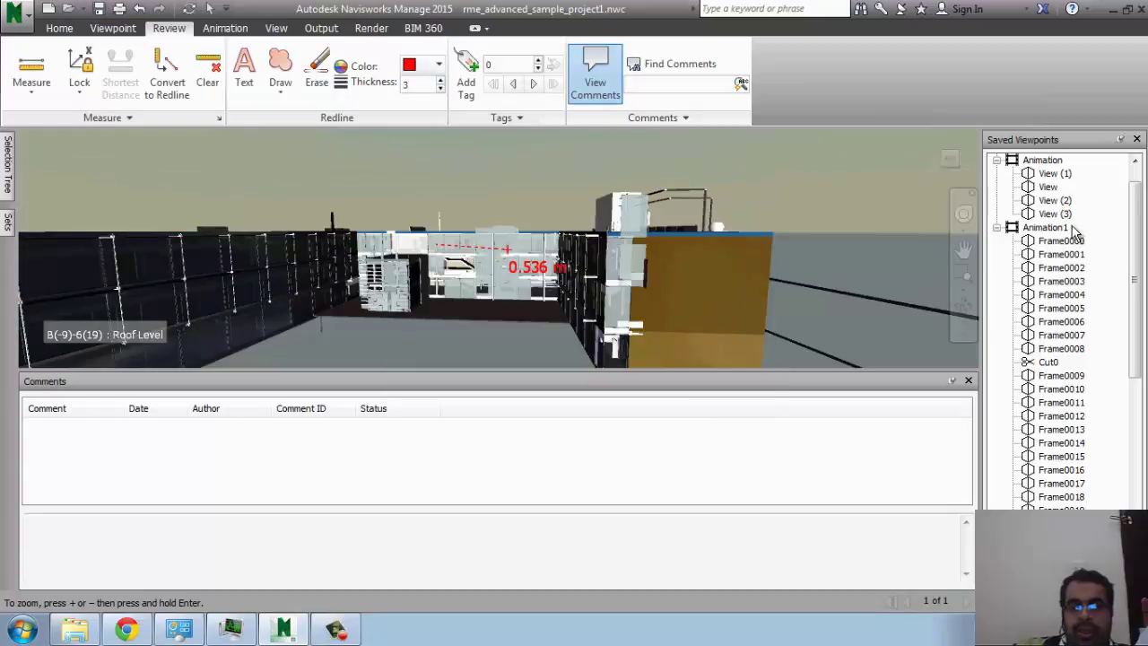
left_click(1055, 214)
left_click(317, 73)
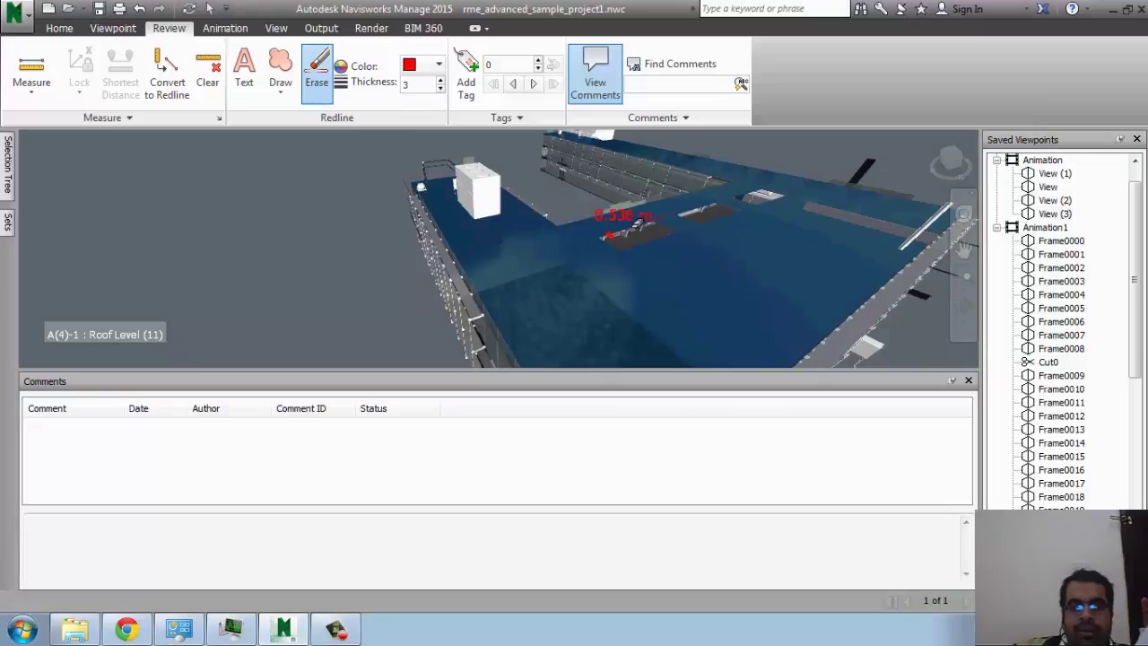
Clear the 0.536 m measurement and switch to the saved viewpoint named View.
left_click(206, 73)
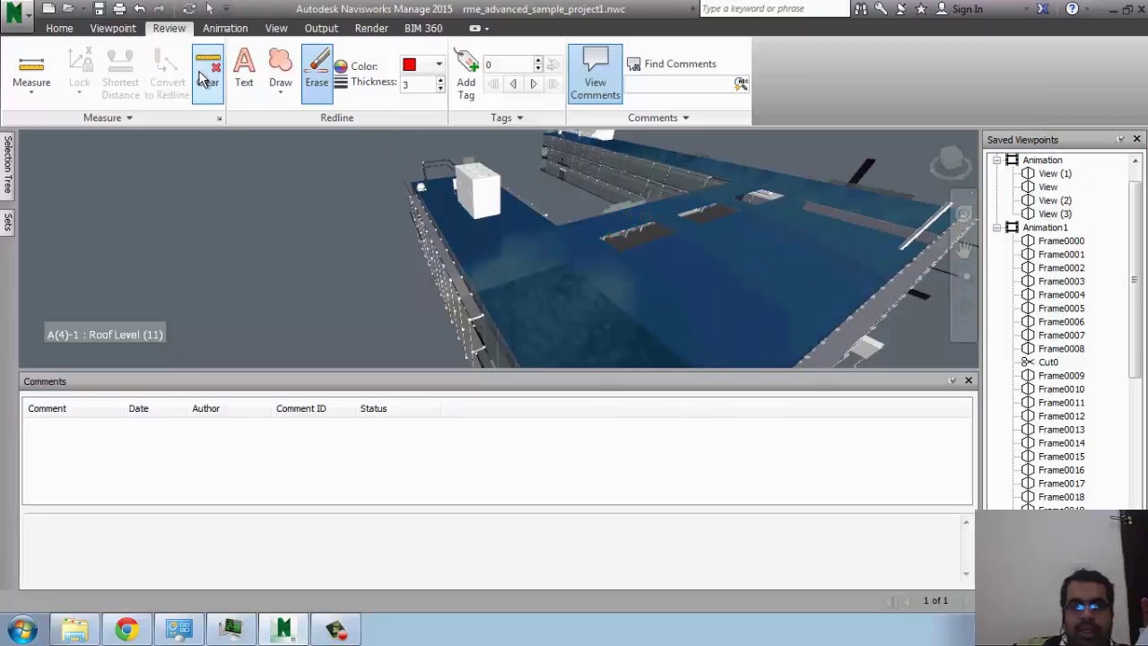
left_click(1048, 200)
left_click(1054, 186)
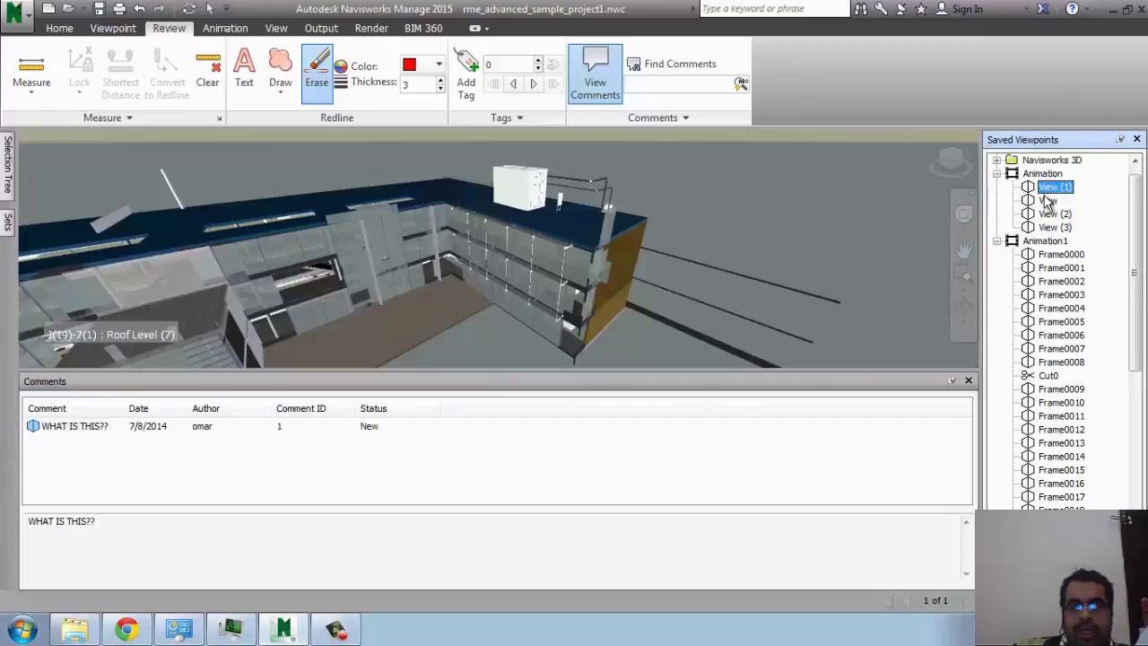
left_click(1047, 200)
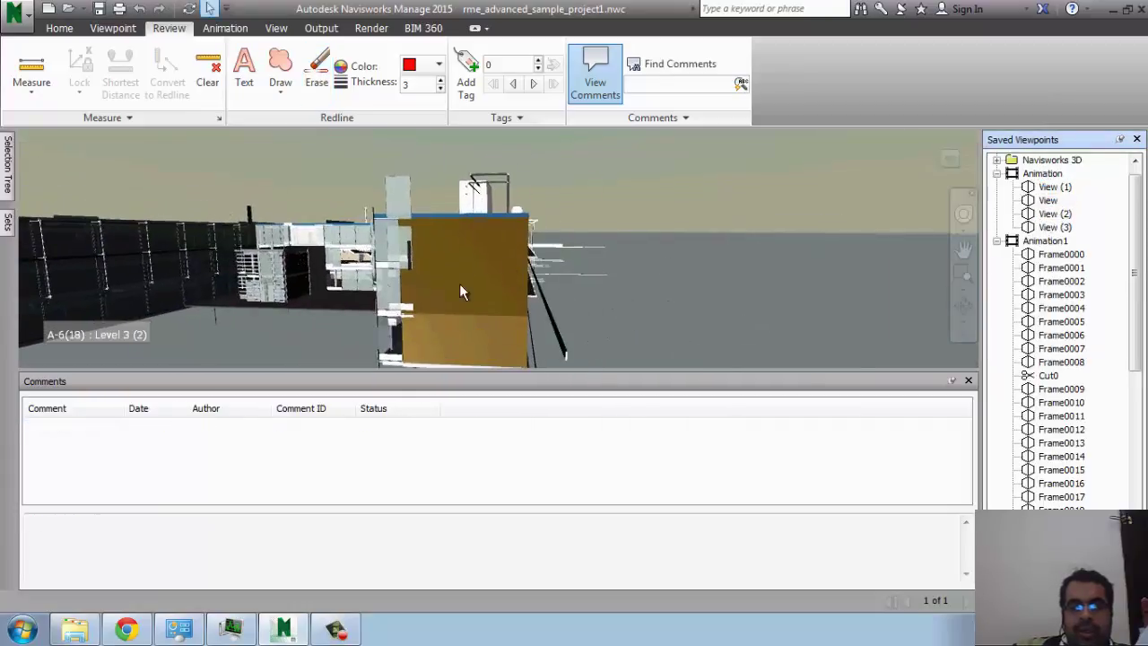
left_click(244, 72)
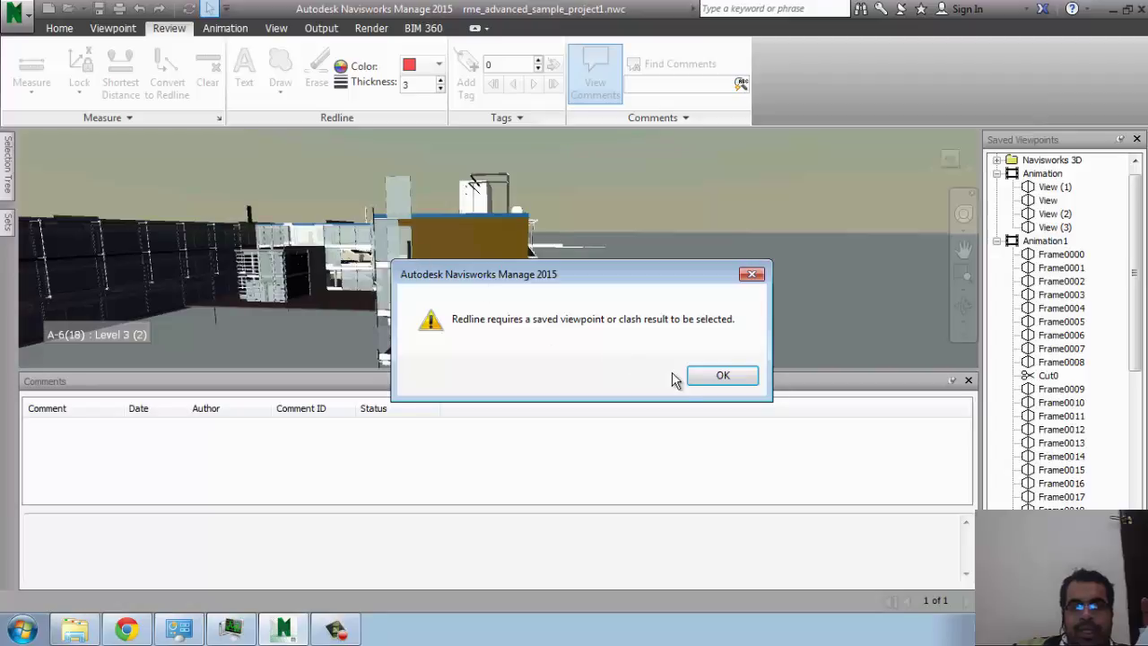
left_click(723, 375)
left_click(1048, 200)
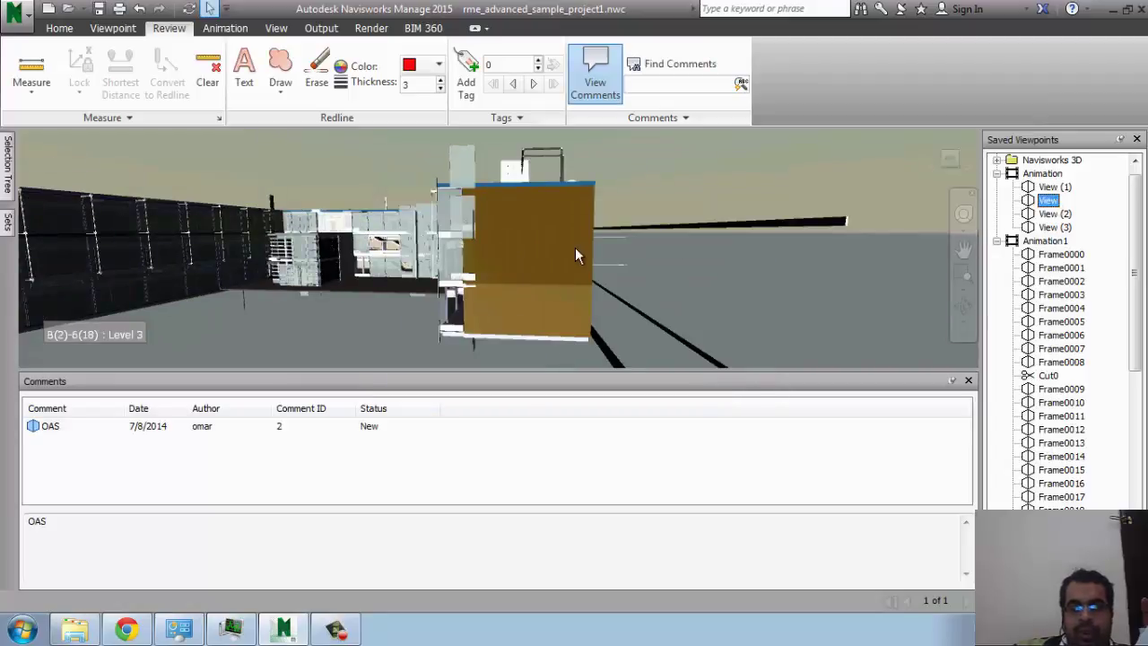
Add a text redline reading 'EWRWER' on the View viewpoint.
left_click(244, 67)
left_click(525, 228)
type("EW")
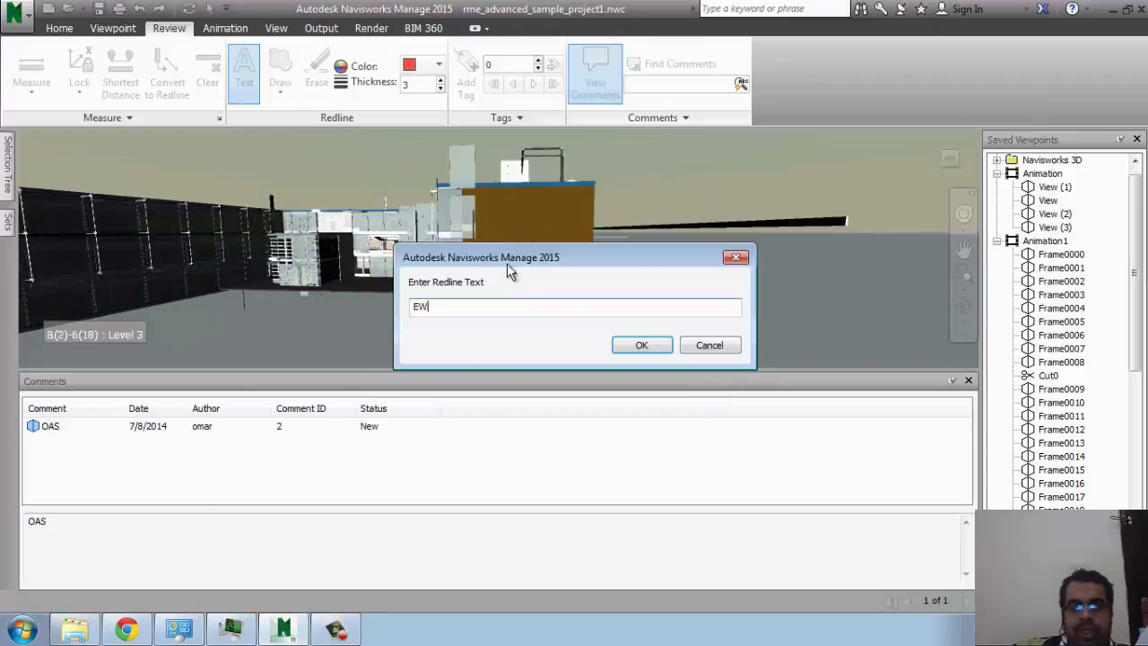
type("RWER")
left_click(665, 350)
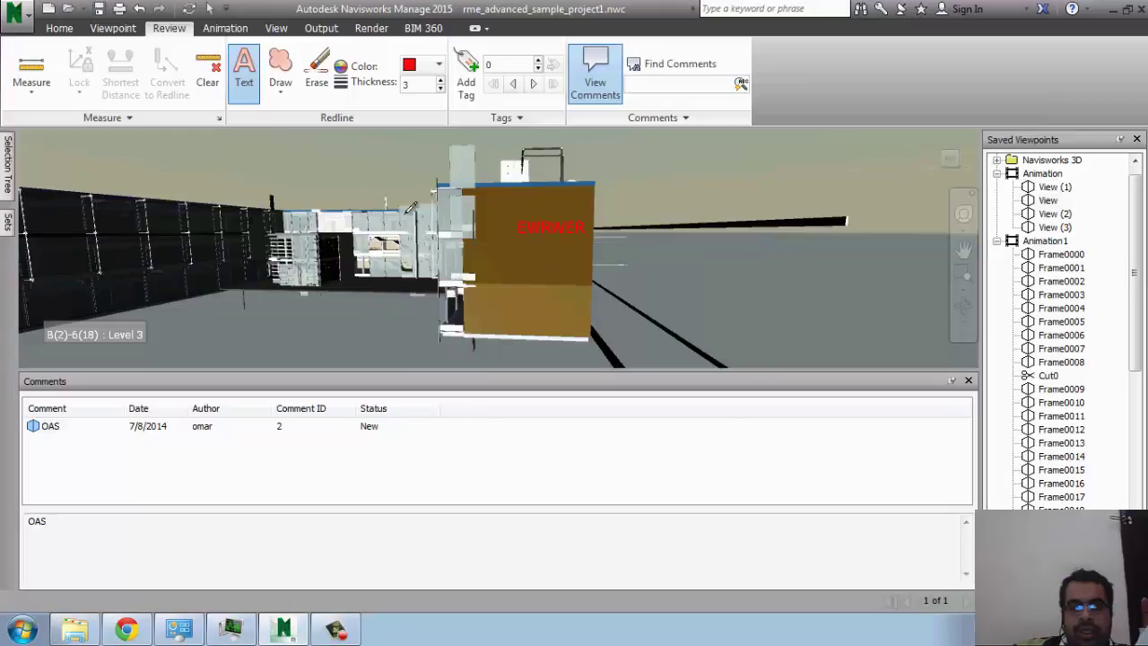
Erase the EWRWER redline, then rotate the model to face the long wall.
left_click(321, 72)
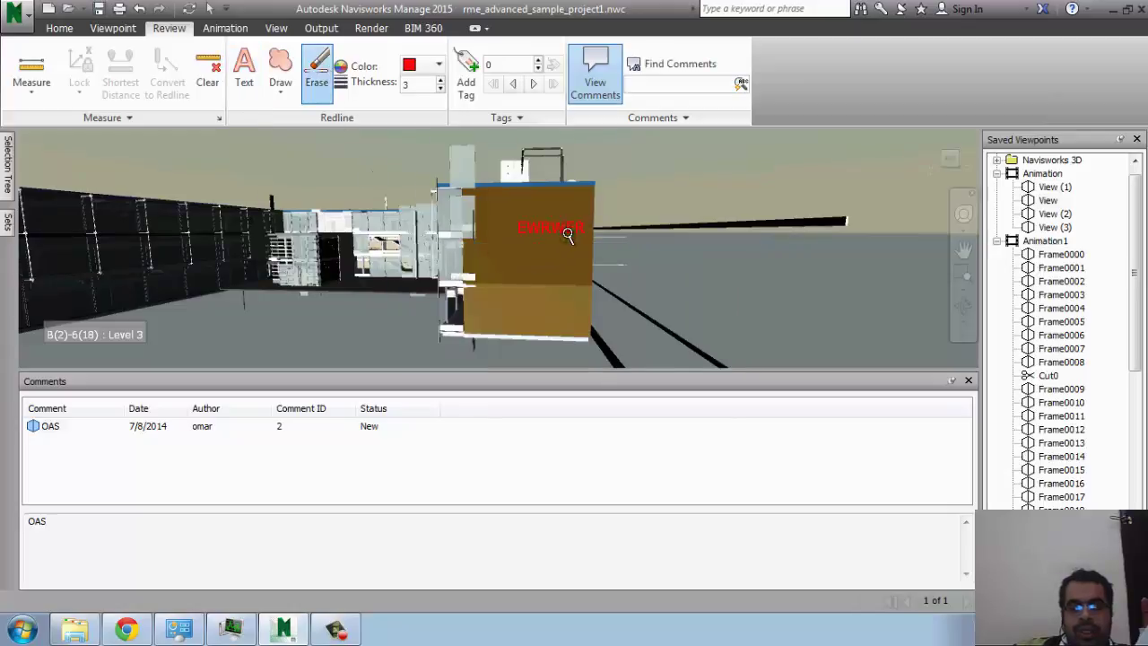
scroll(568, 235, "down", 1)
scroll(556, 240, "down", 1)
scroll(538, 238, "down", 1)
key("Escape")
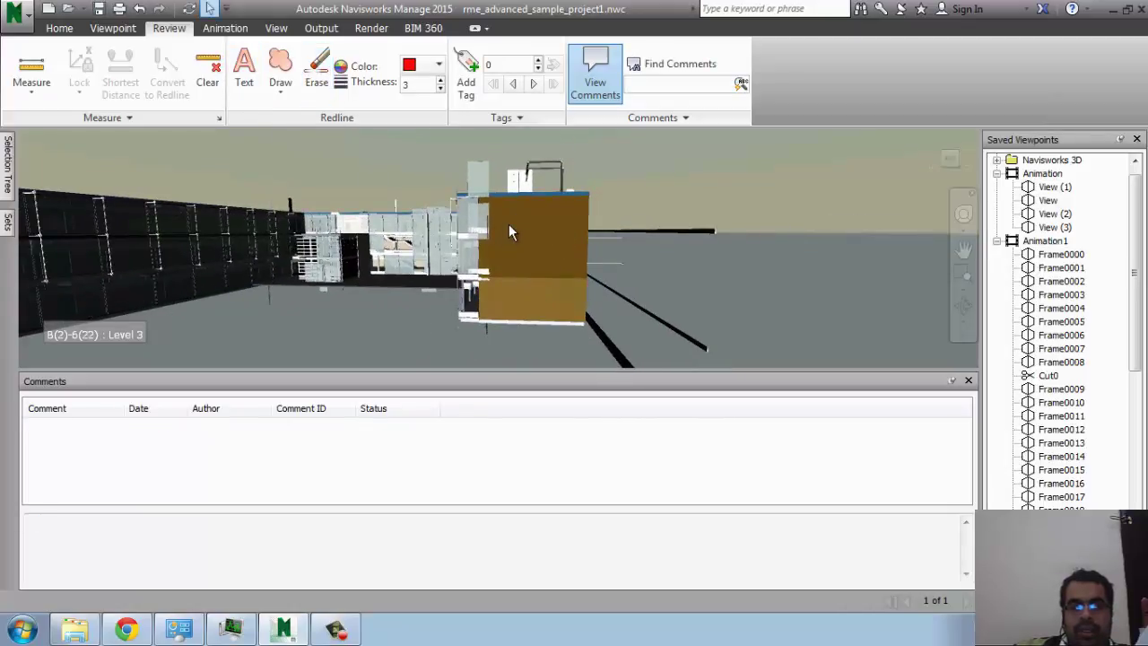
middle_click_drag(508, 232, 246, 211, "shift")
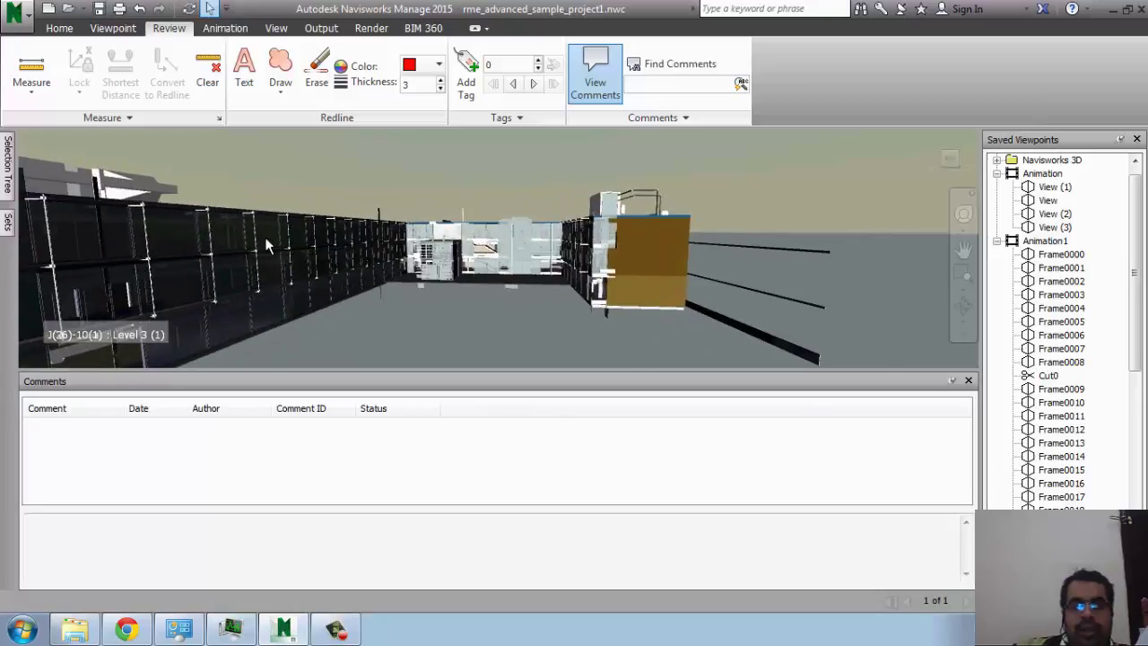
scroll(267, 247, "up", 1)
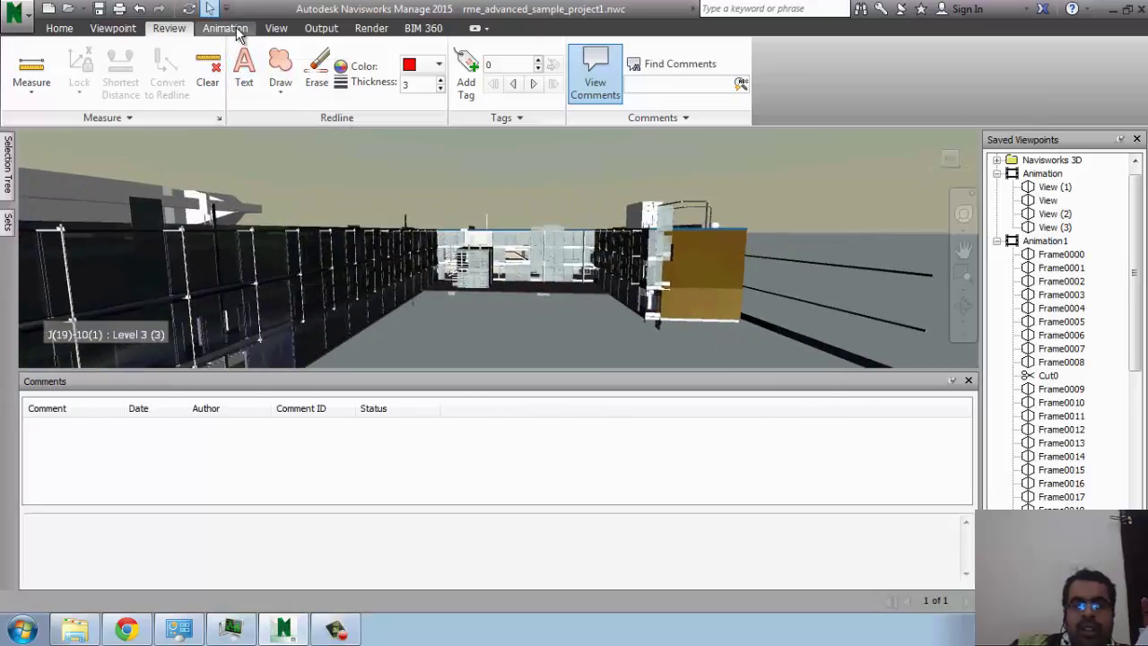
On the Animation tab, open the Animator and close it again.
left_click(225, 28)
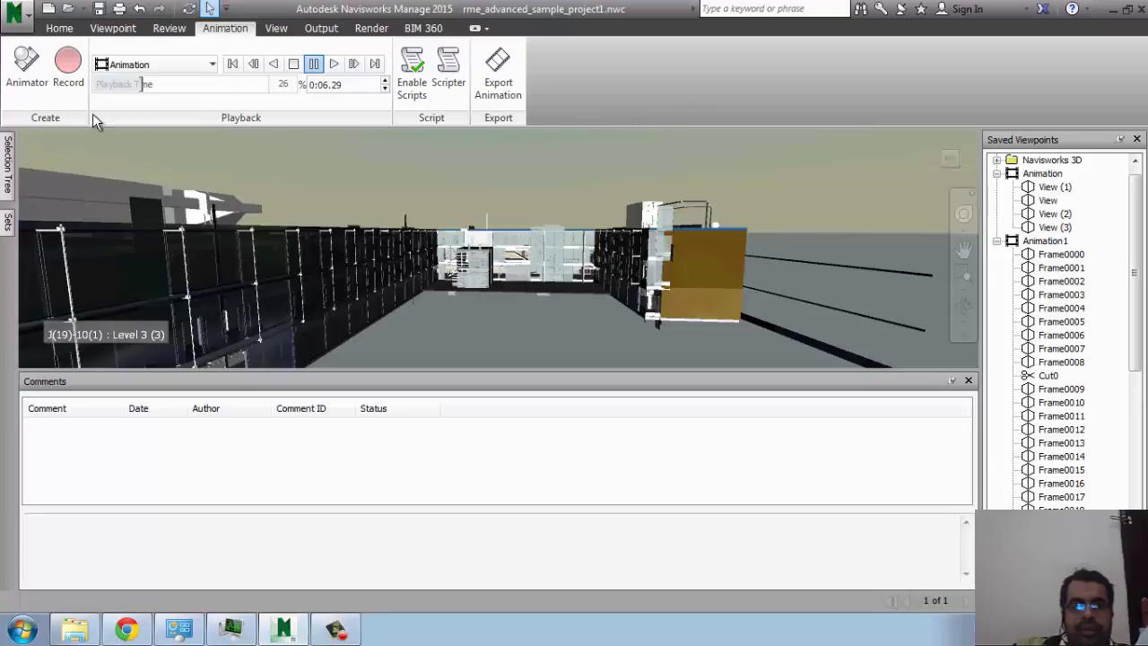
left_click(28, 72)
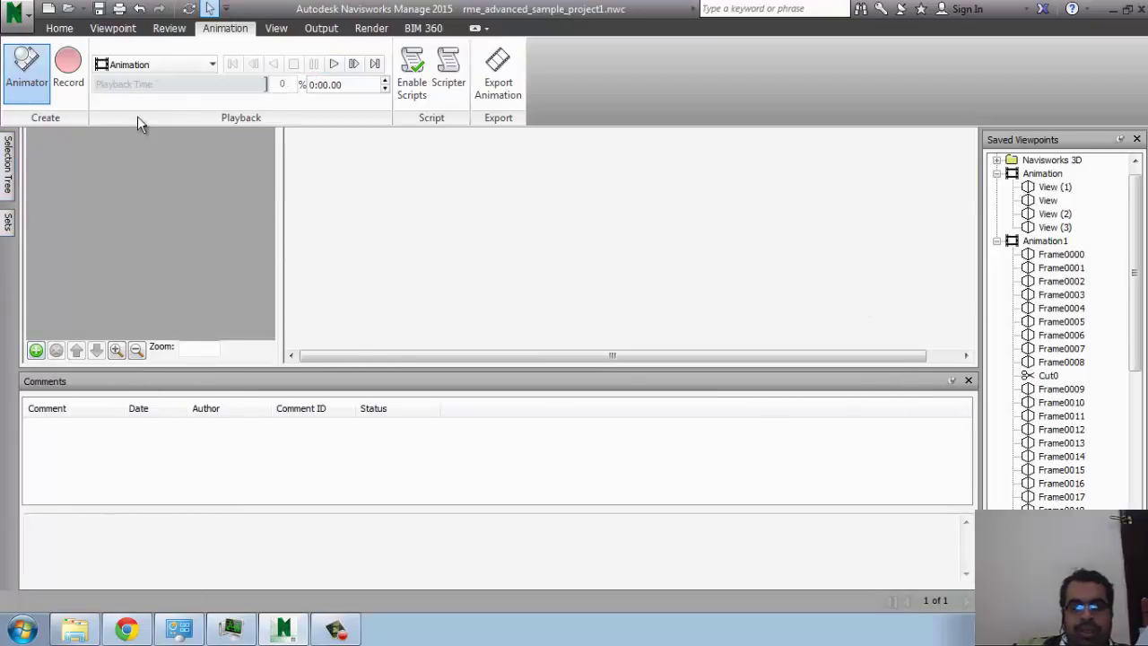
left_click(27, 76)
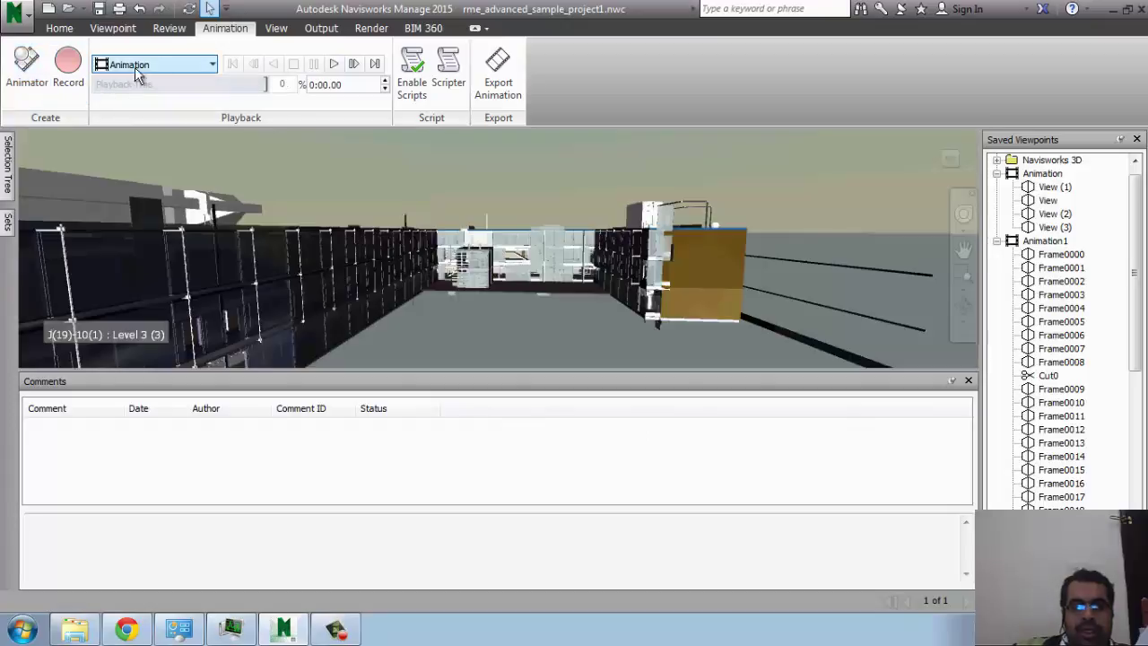
On the View tab, pan and zoom the model, hide the ViewCube, and close the Comments list.
left_click(277, 29)
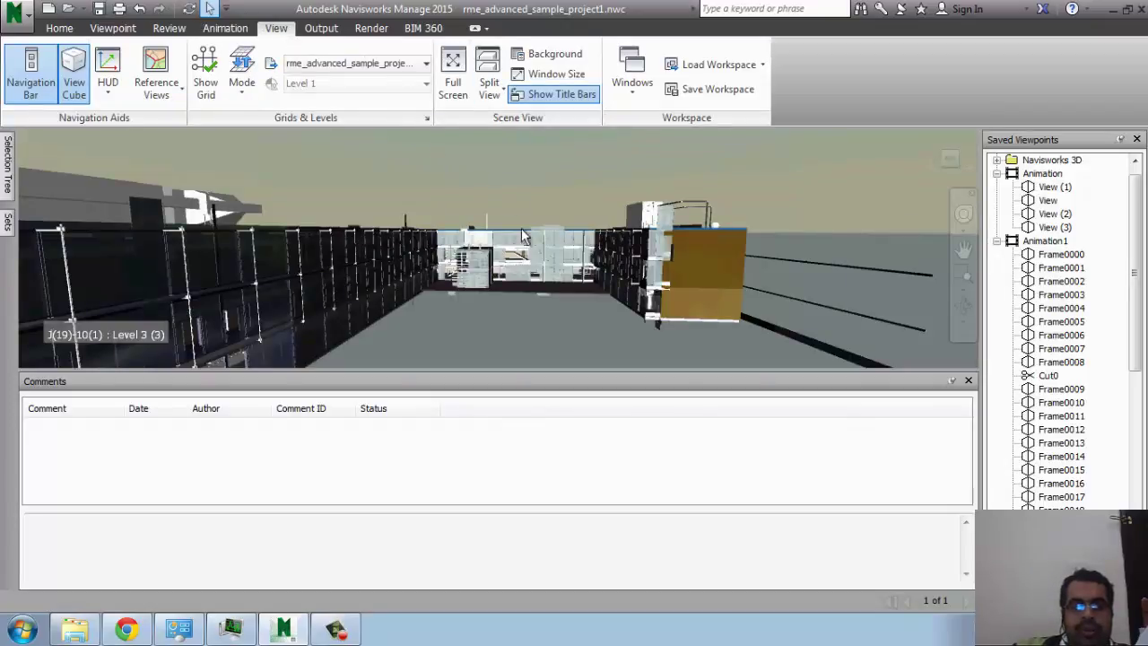
middle_click_drag(404, 249, 493, 253)
scroll(325, 224, "down", 3)
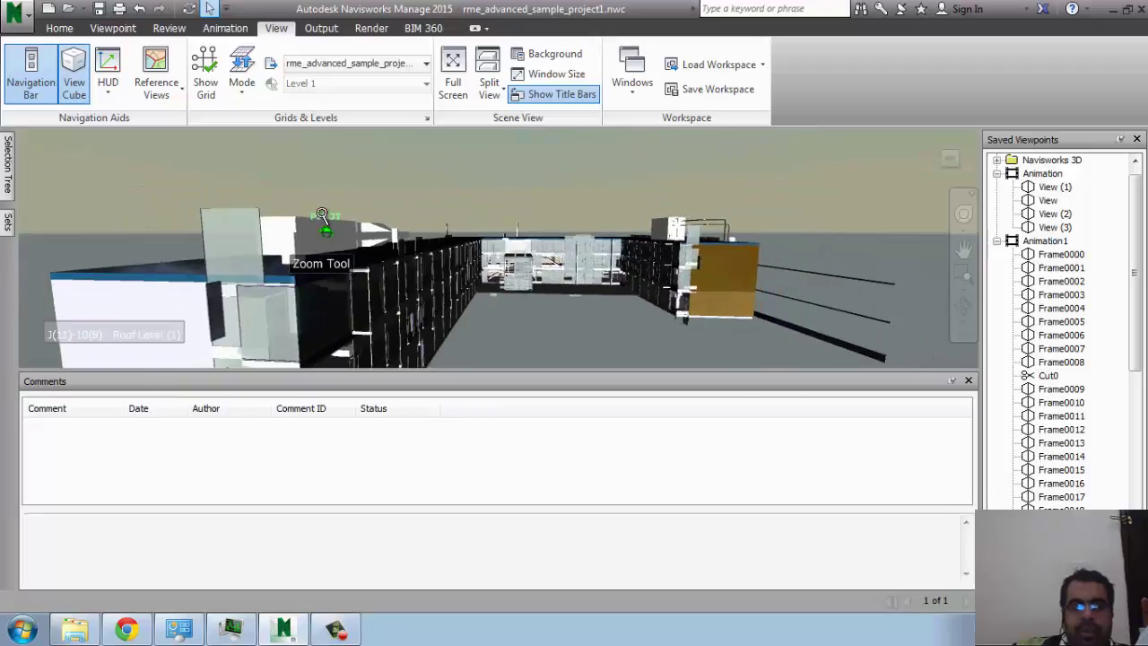
scroll(323, 220, "down", 2)
scroll(323, 220, "down", 2)
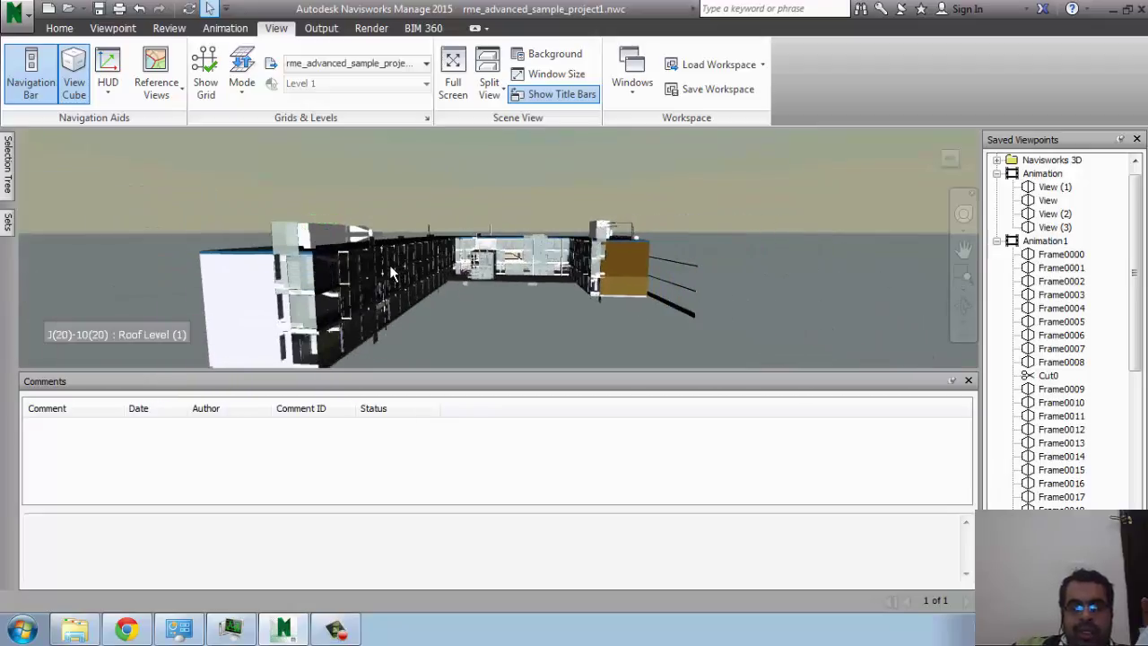
middle_click_drag(358, 220, 105, 180)
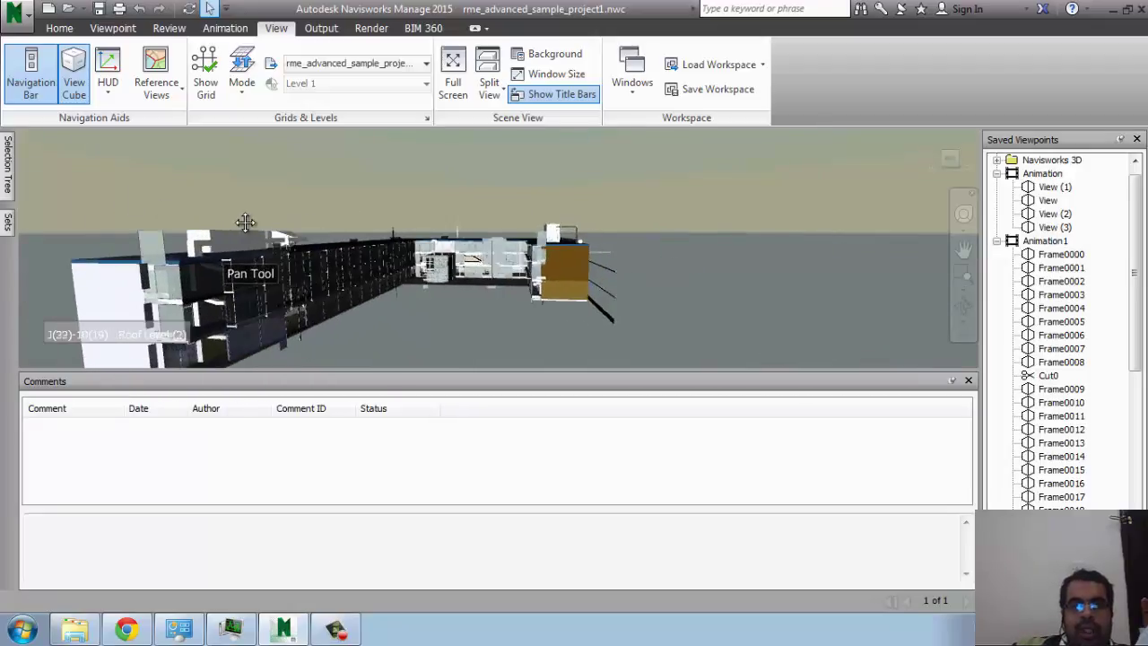
left_click(73, 74)
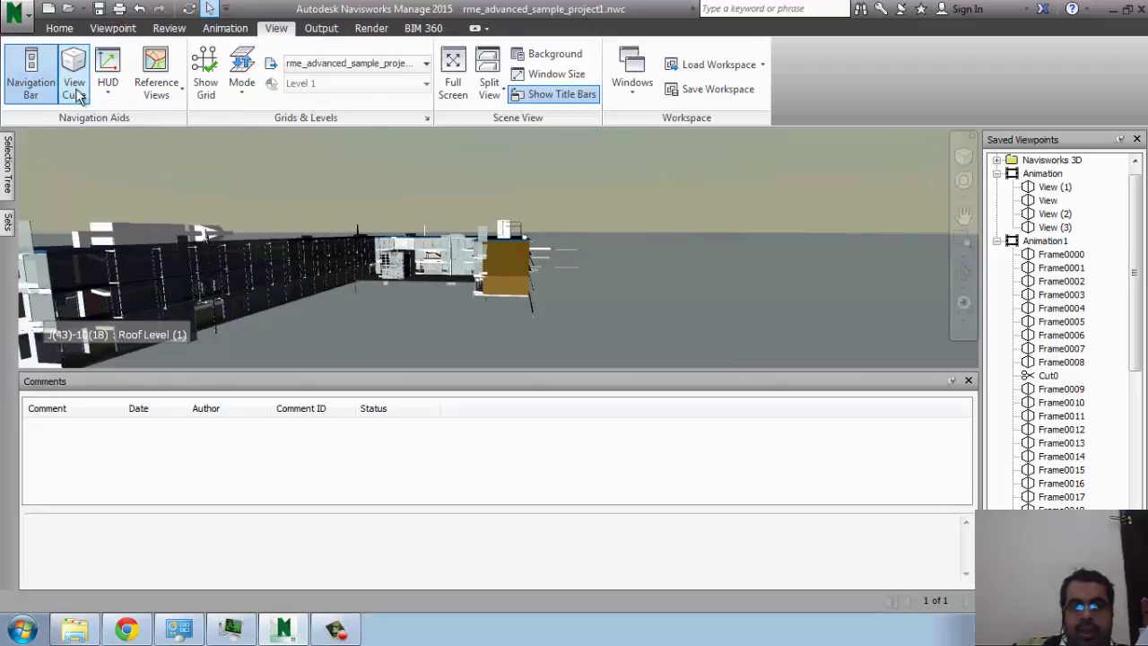
left_click(968, 381)
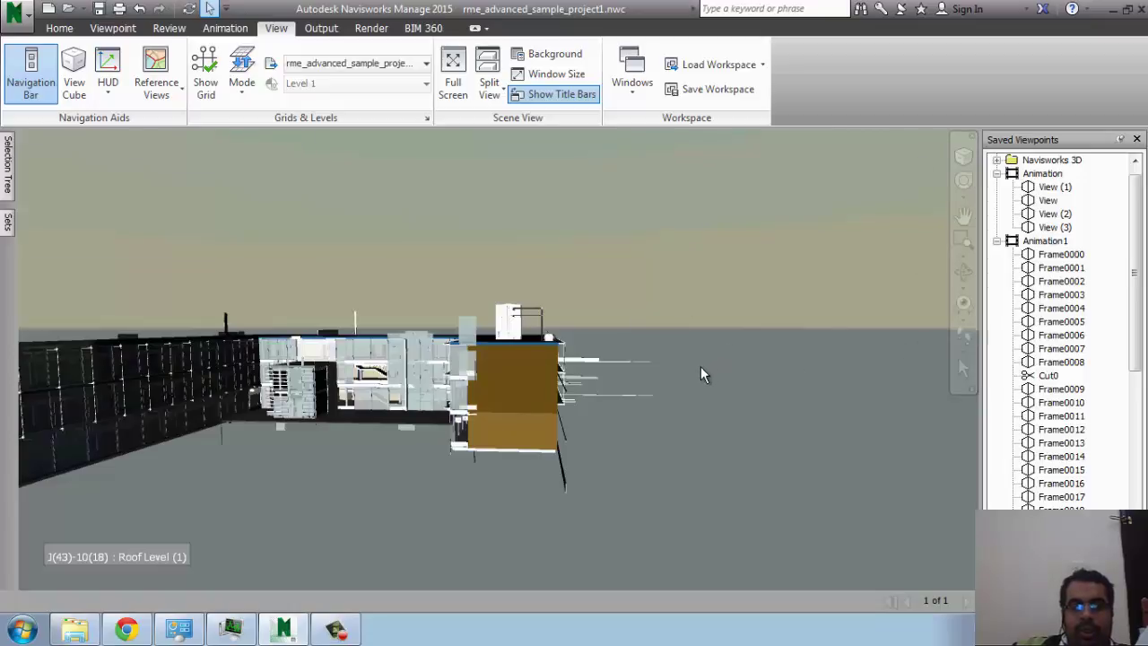
Restore the ViewCube and go from plan to a tilted view, then the front elevation.
left_click(75, 85)
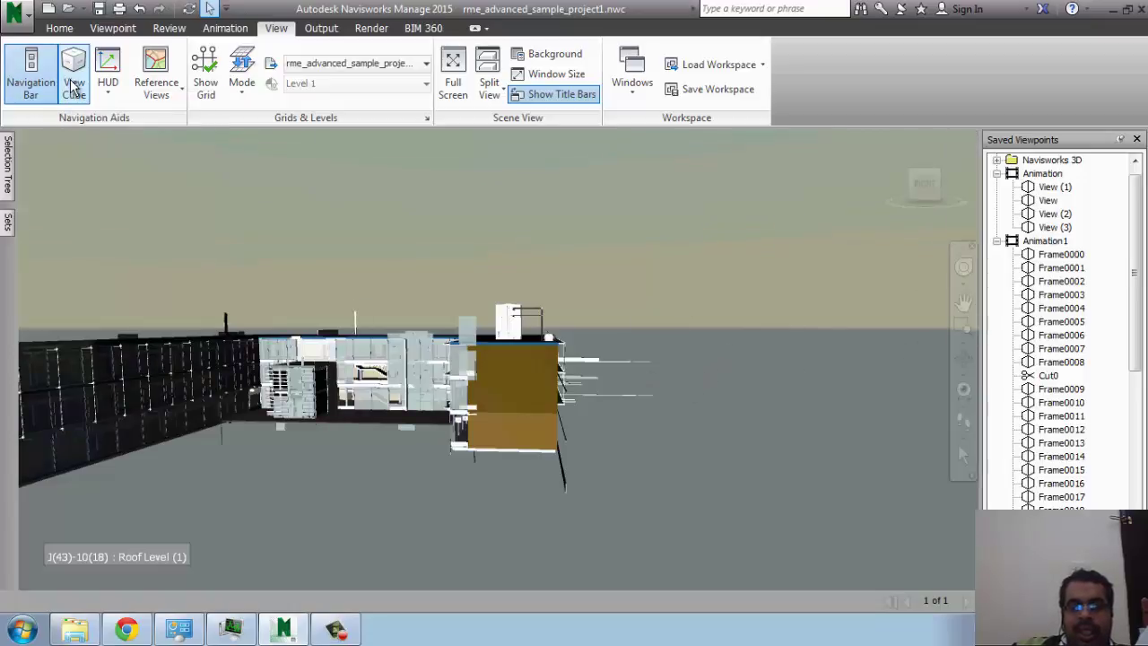
left_click(940, 171)
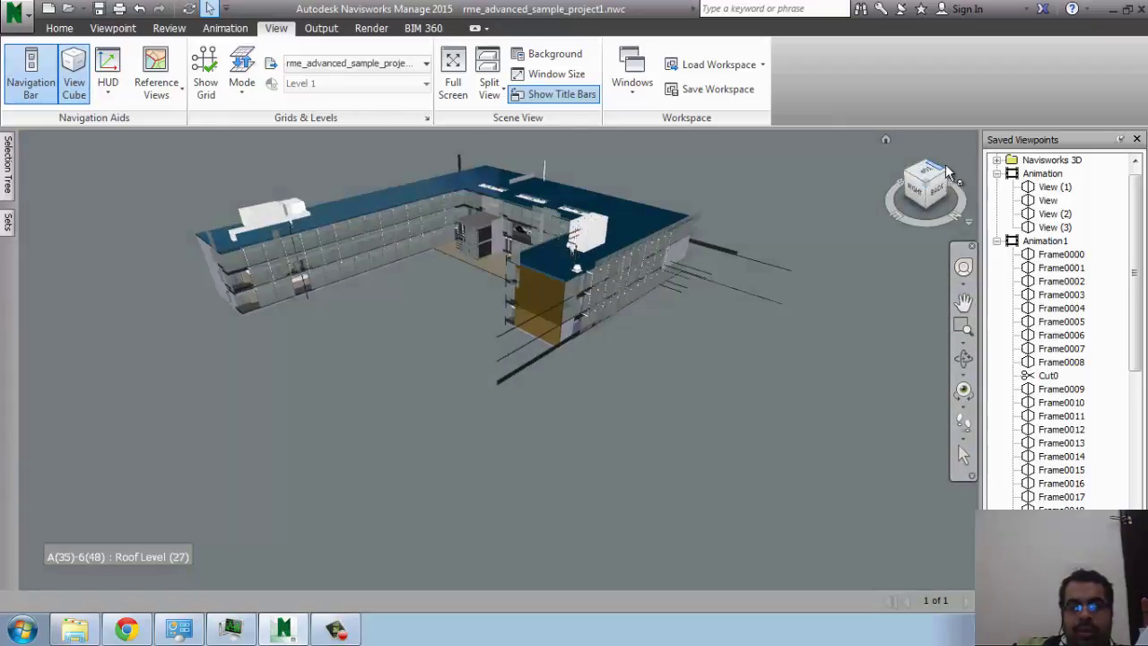
left_click(924, 173)
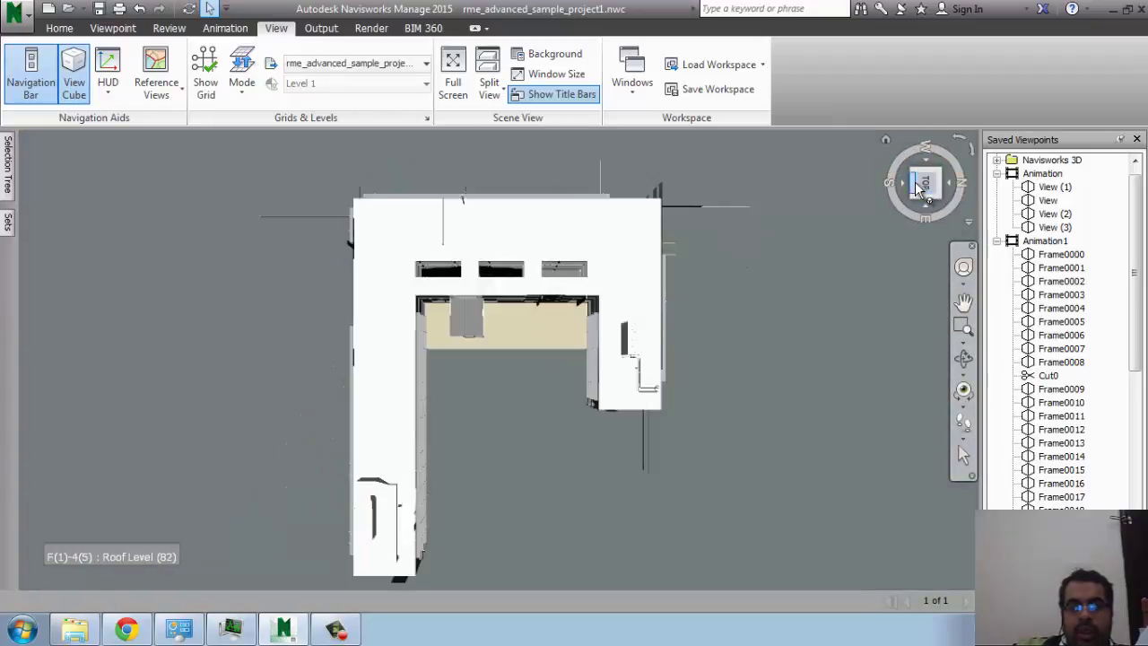
left_click_drag(927, 182, 954, 224)
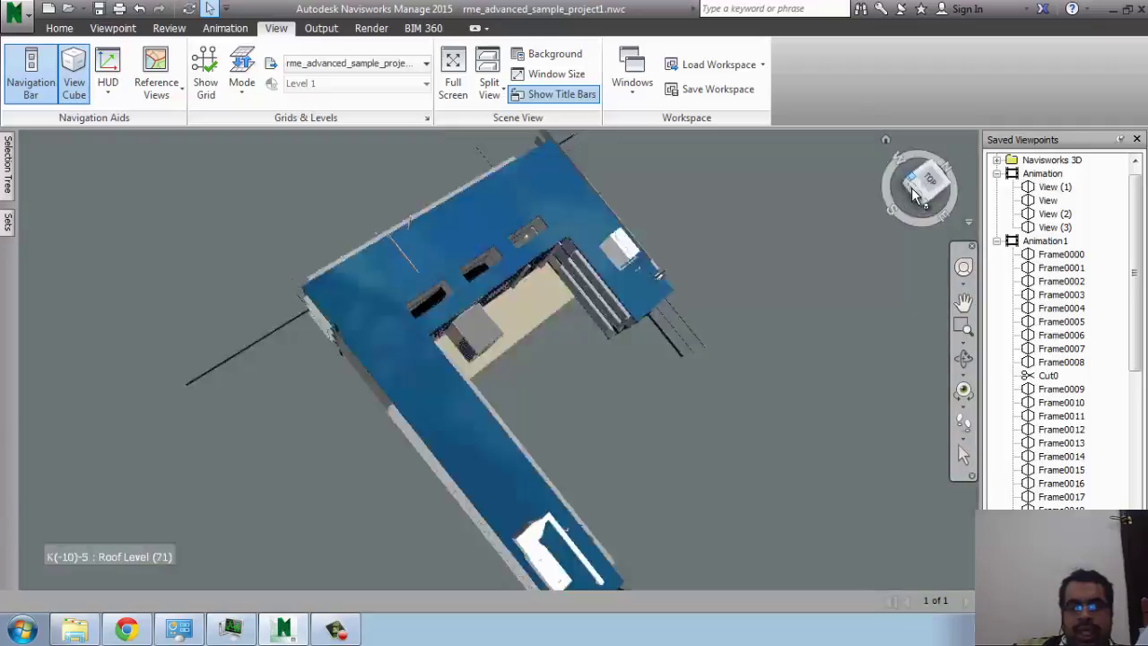
left_click(933, 189)
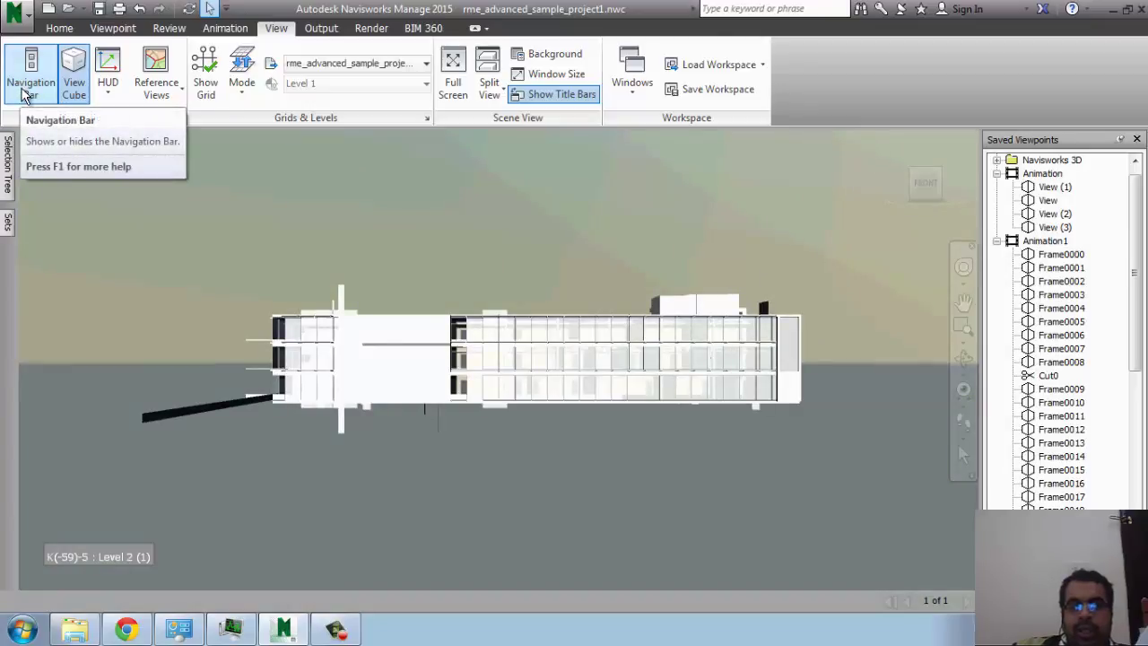
Bring up the Full Navigation Wheel and zoom and pan across the building.
left_click(964, 283)
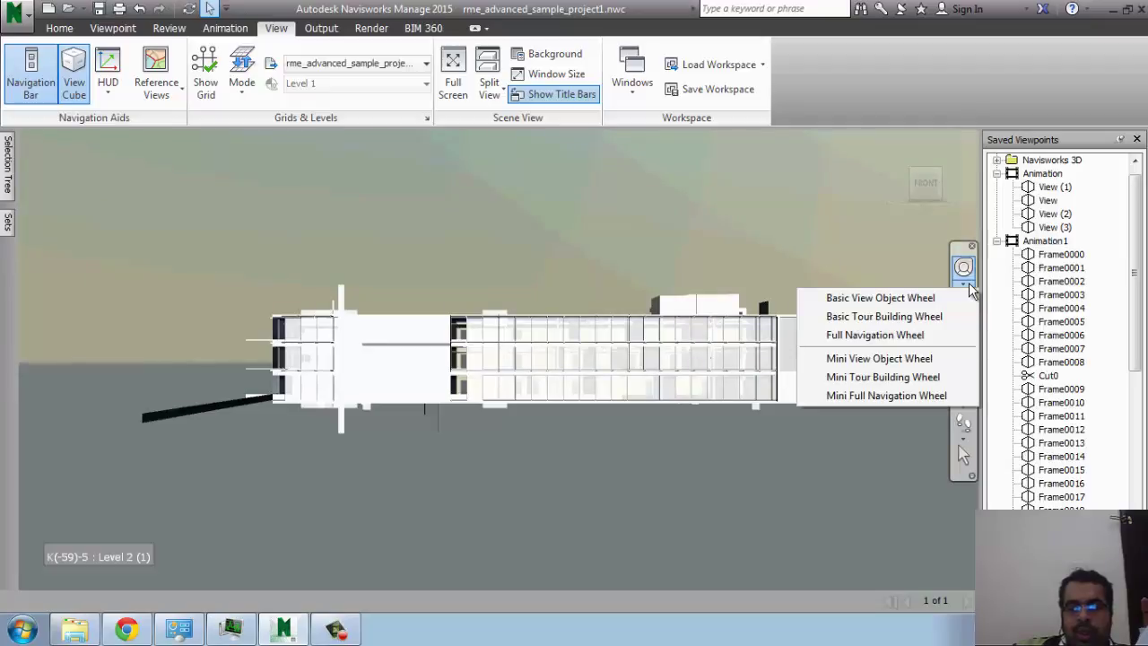
left_click(789, 321)
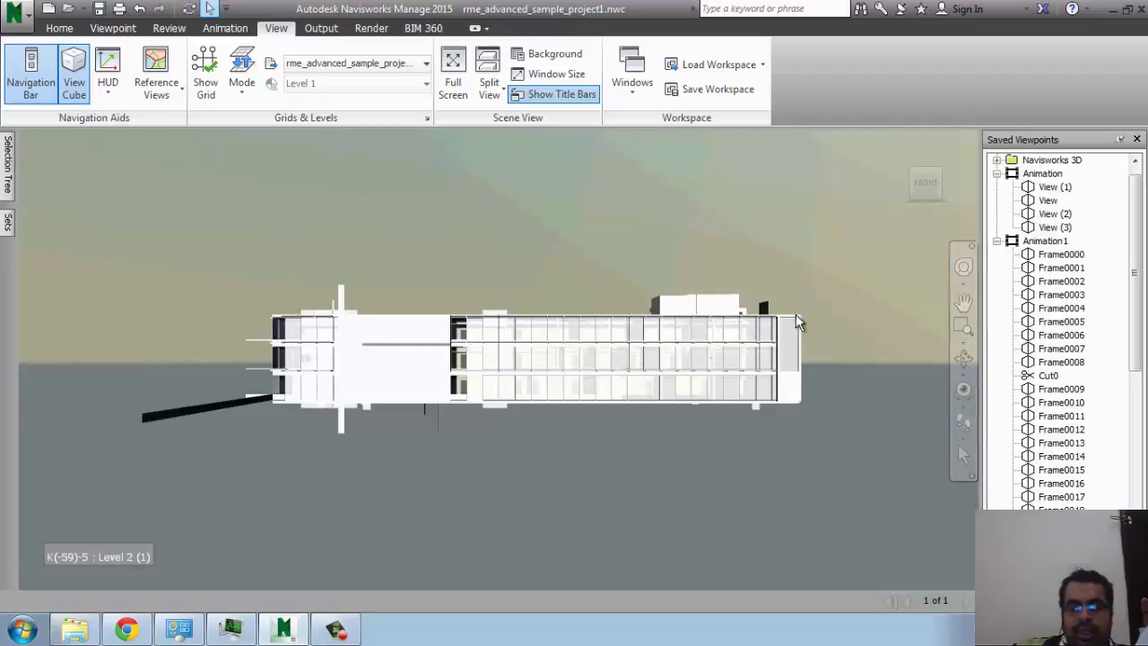
left_click(964, 267)
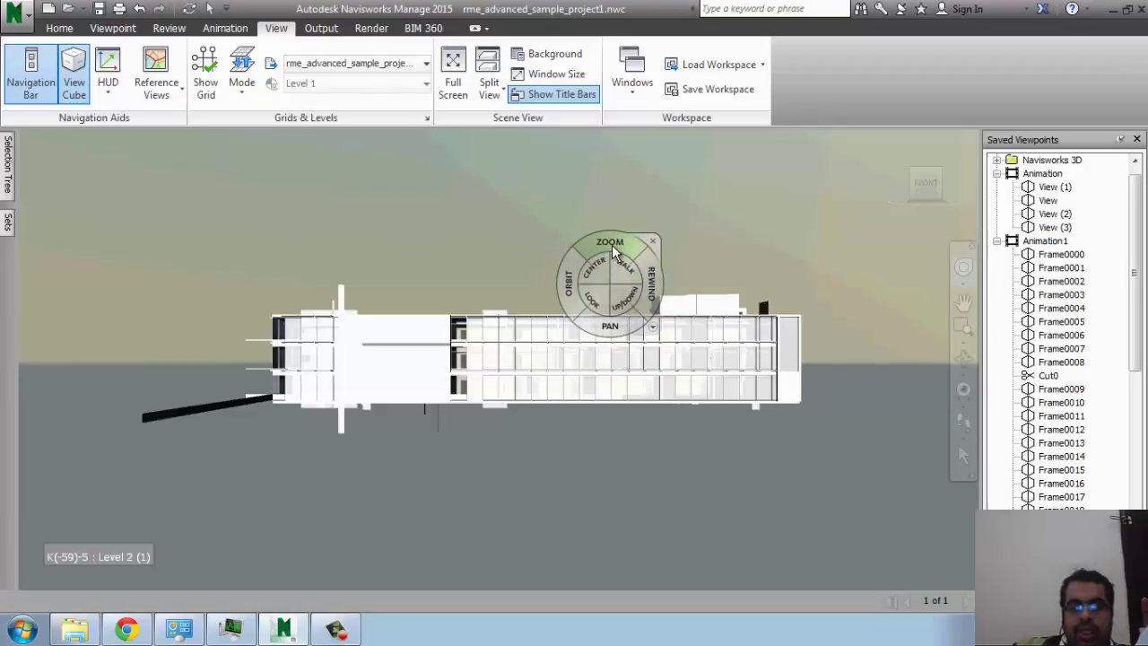
left_click_drag(612, 252, 618, 237)
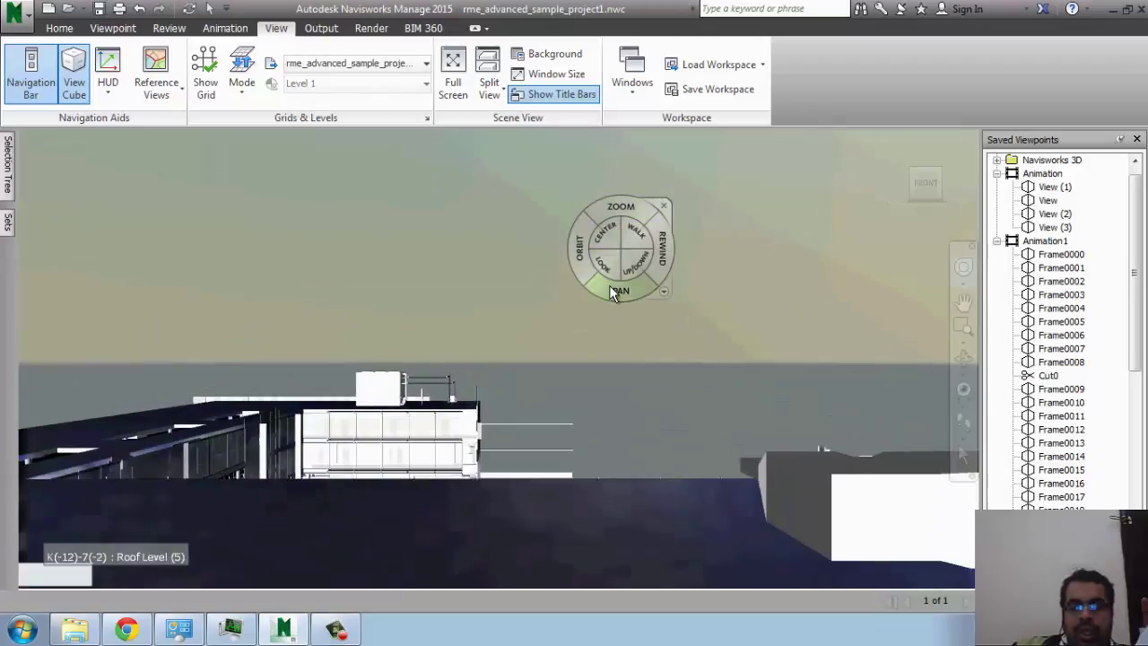
left_click_drag(608, 293, 607, 293)
left_click_drag(560, 371, 456, 261)
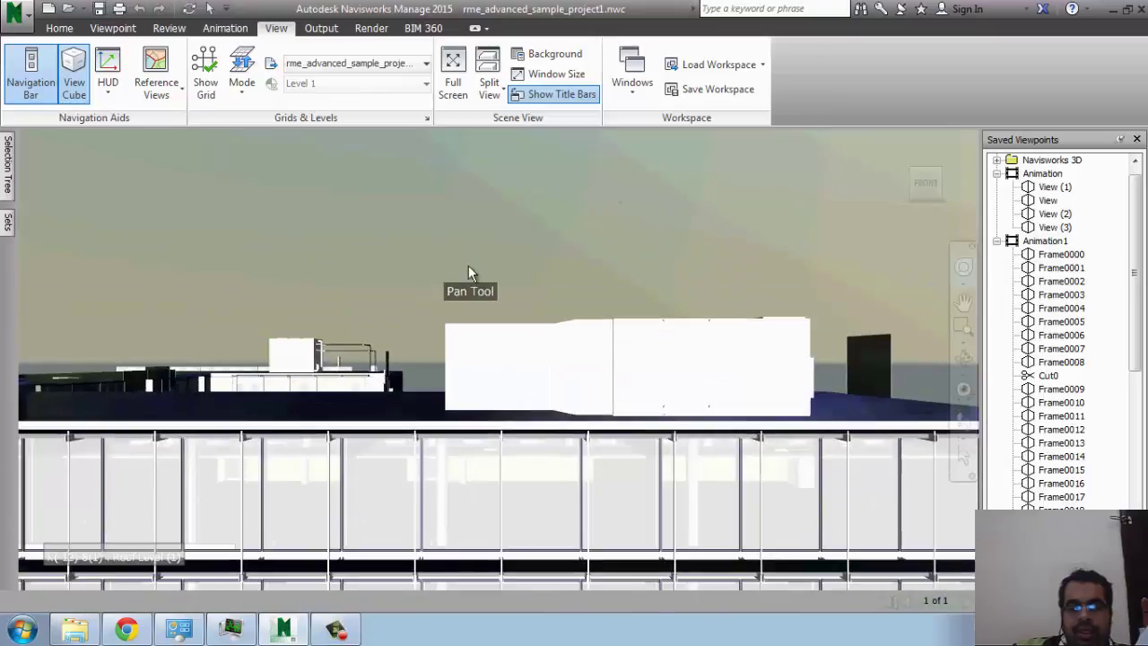
Look toward the glass facade, set a pivot on the roof, and walk over the roof.
key("shift+w")
left_click(455, 259)
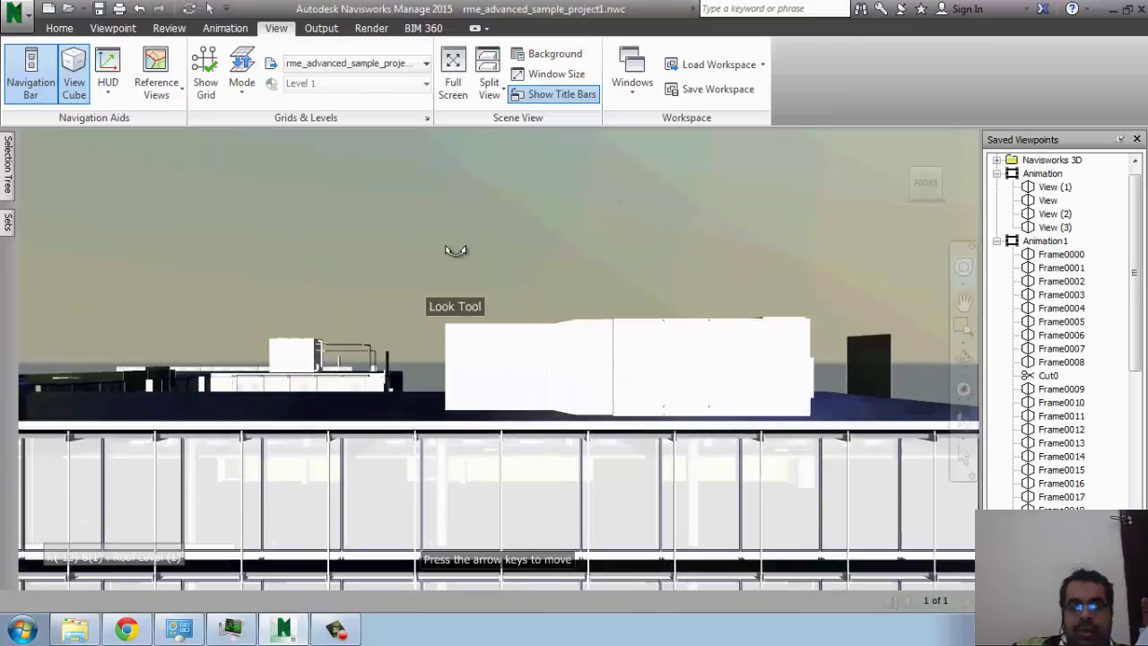
mouse_move(476, 227)
left_mouse_down()
mouse_move(655, 398)
mouse_move(292, 277)
left_mouse_up()
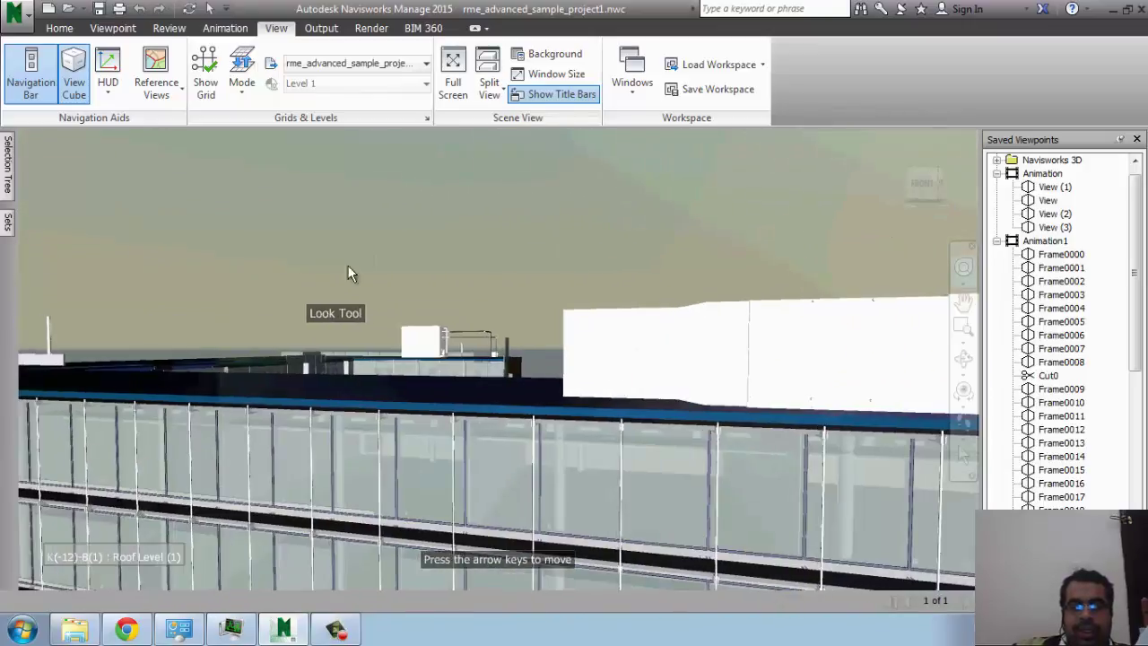
mouse_move(292, 277)
left_mouse_down()
mouse_move(347, 264)
mouse_move(440, 309)
left_mouse_up()
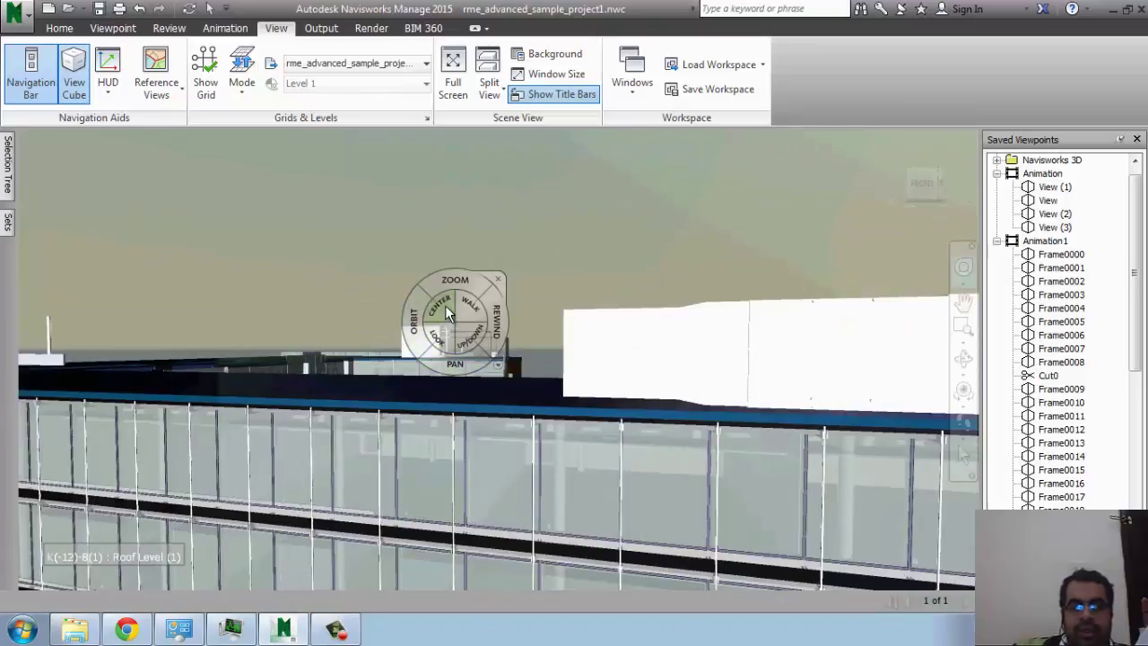
left_click_drag(437, 307, 442, 347)
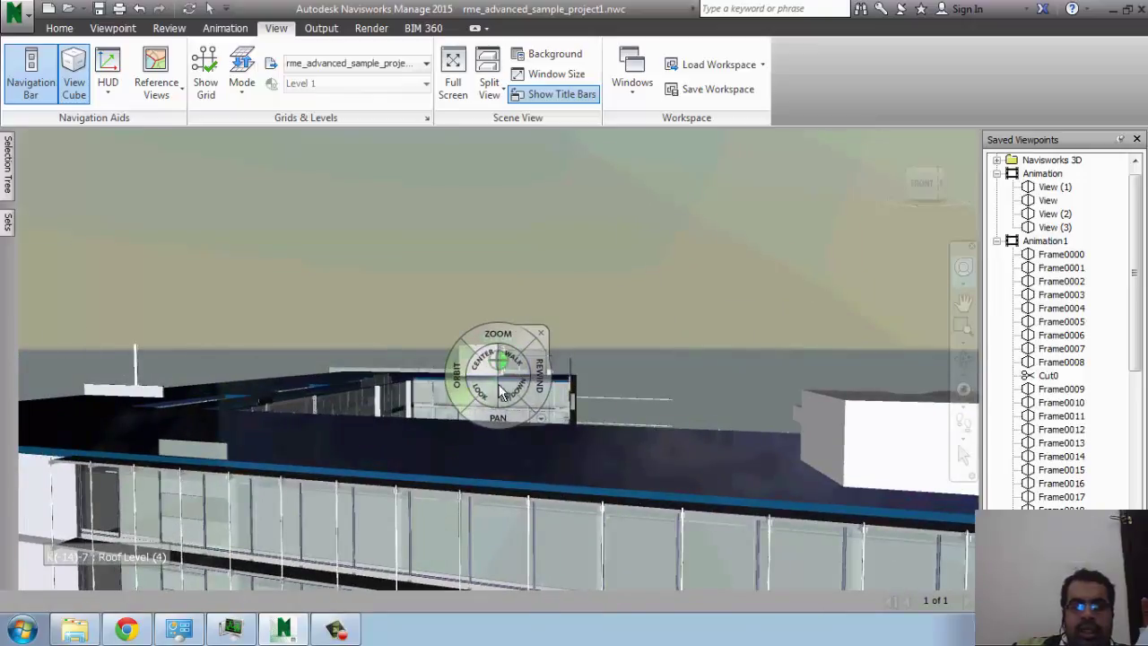
left_click_drag(516, 368, 481, 443)
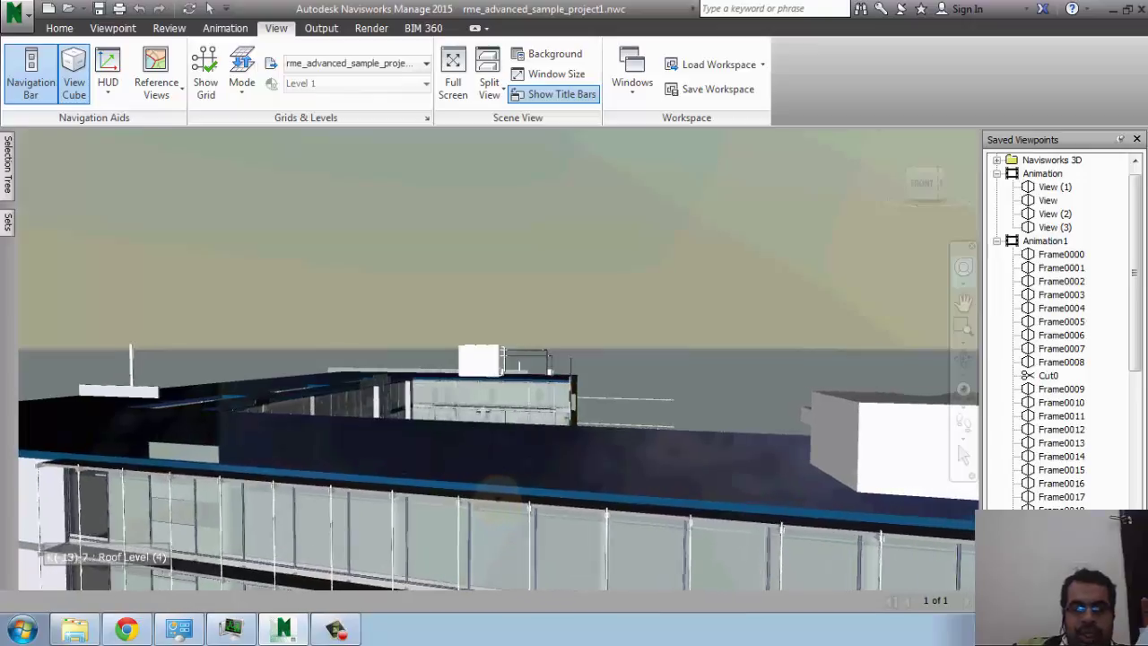
left_click_drag(498, 498, 498, 498)
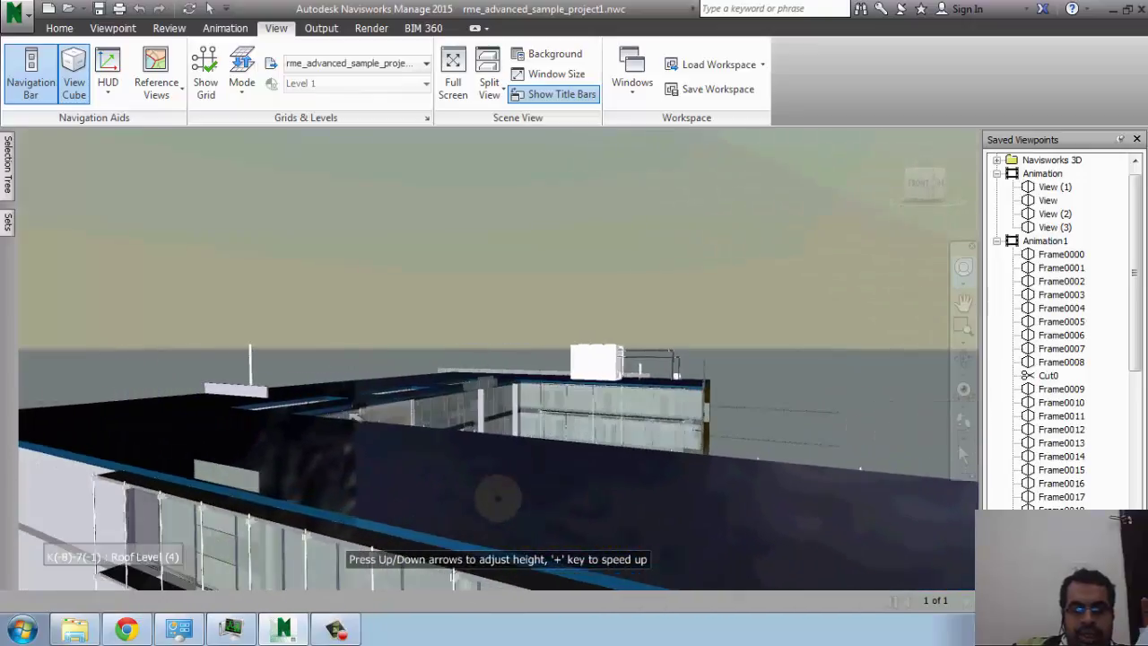
left_click_drag(506, 382, 450, 321)
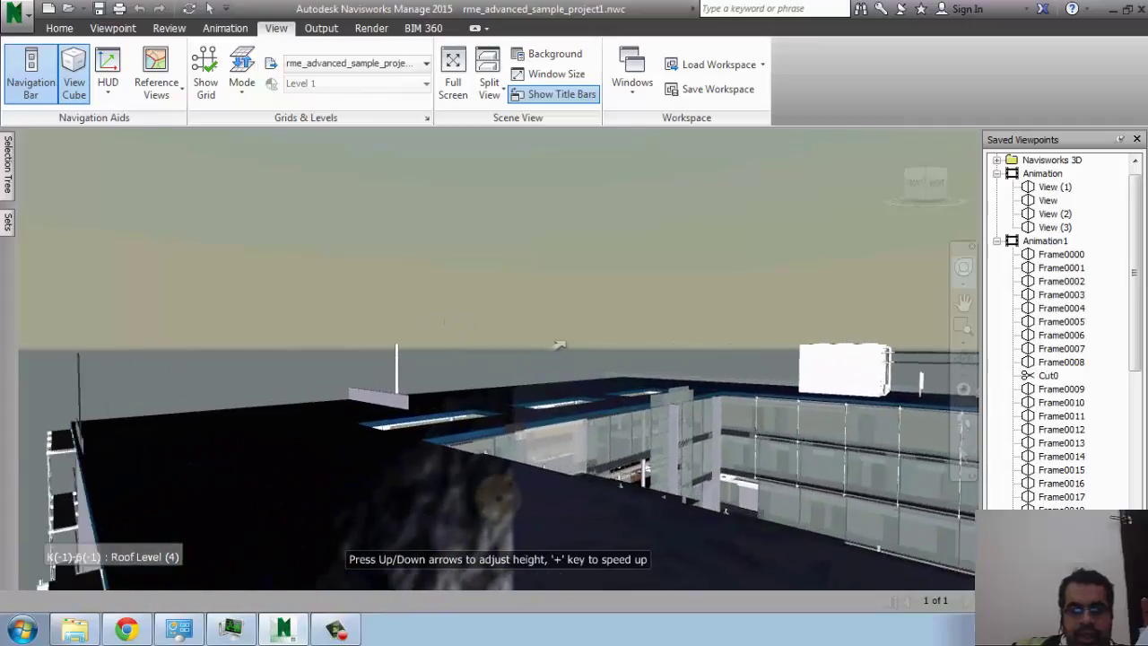
mouse_move(451, 321)
left_mouse_down()
mouse_move(496, 314)
mouse_move(408, 334)
mouse_move(856, 334)
mouse_move(120, 341)
mouse_move(602, 334)
mouse_move(317, 334)
left_mouse_up()
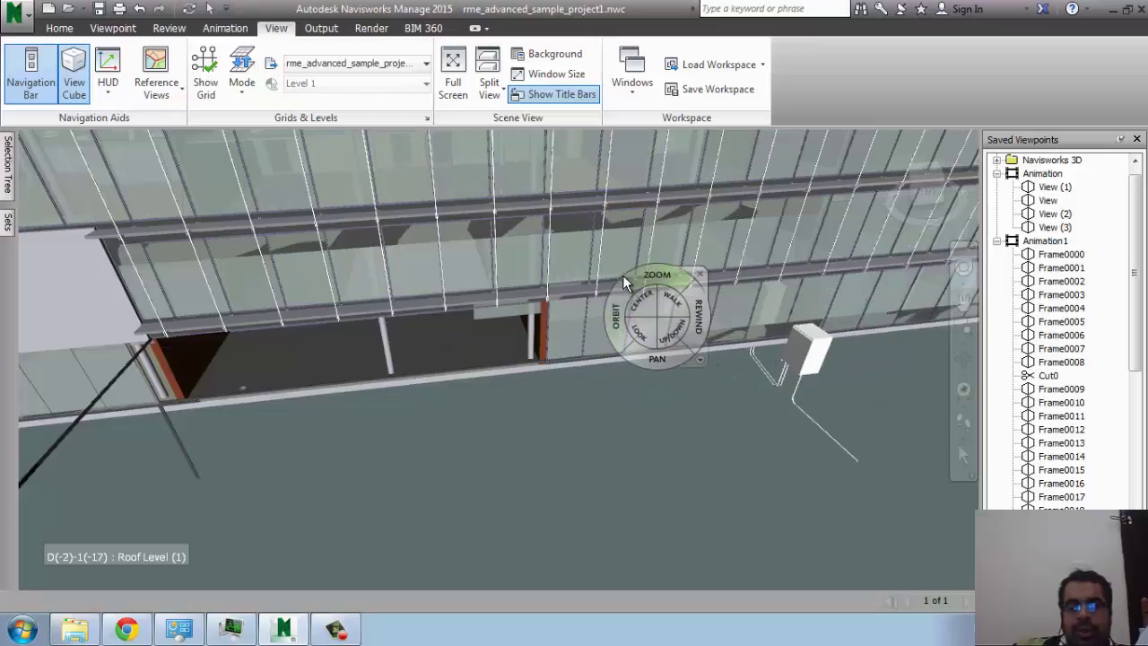
Pan and zoom from the facade close-up over the roof and back to the glazing.
left_click(963, 305)
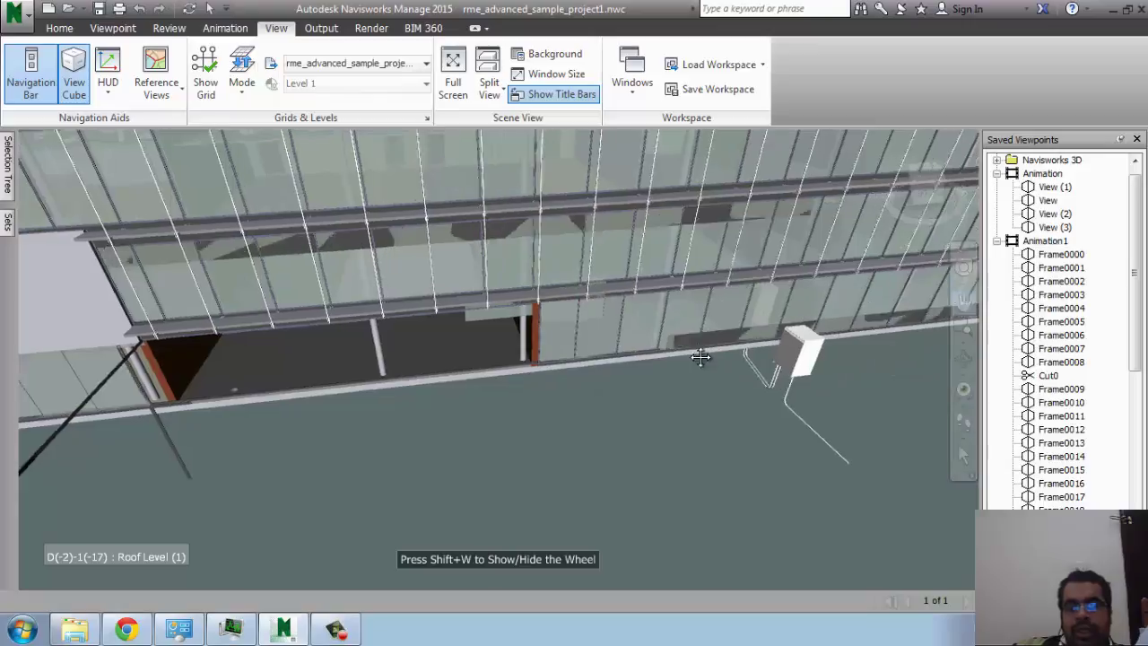
left_click_drag(703, 353, 516, 5)
left_click_drag(415, 267, 410, 230)
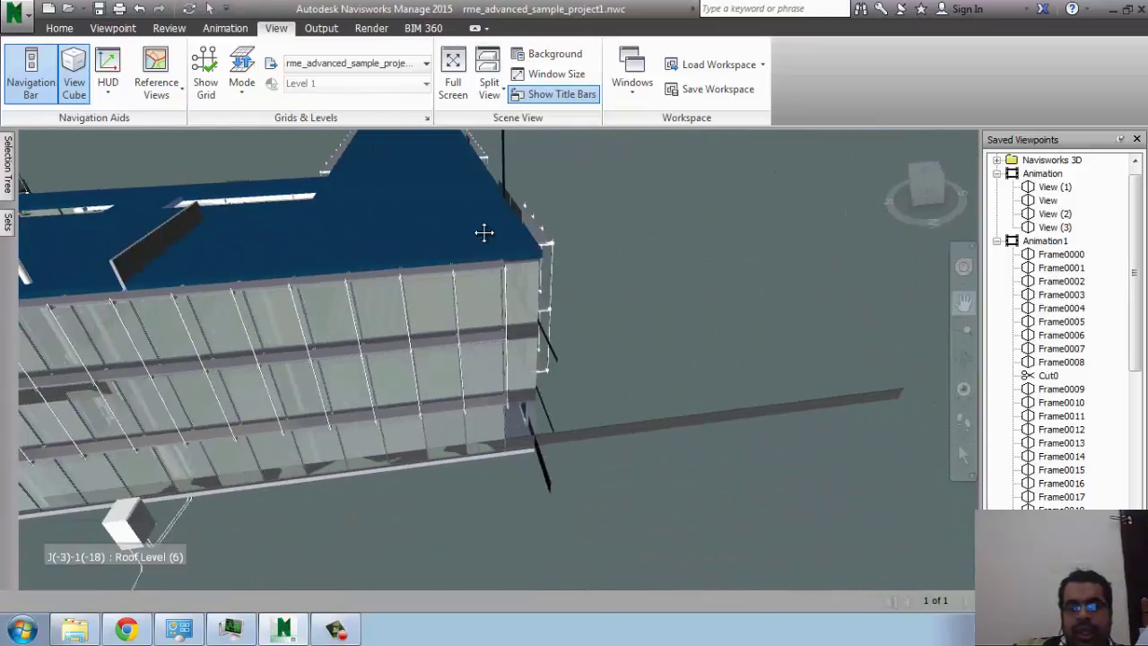
scroll(493, 251, "up", 2)
scroll(476, 269, "up", 2)
scroll(248, 305, "up", 3)
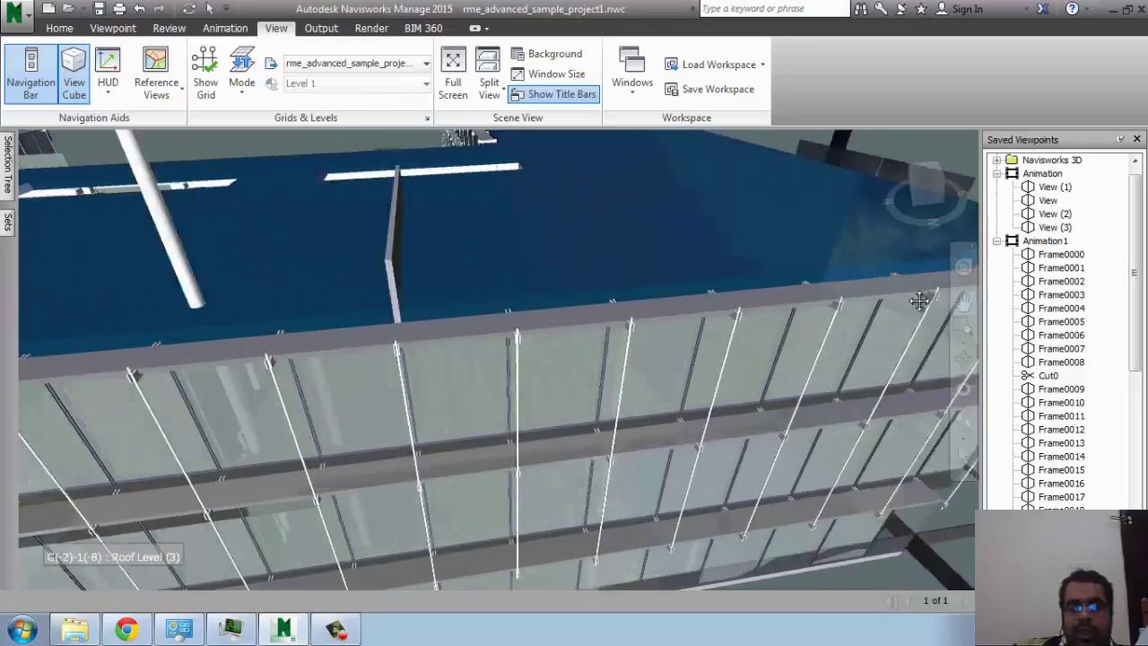
mouse_move(491, 333)
left_mouse_down()
mouse_move(636, 213)
mouse_move(646, 236)
left_mouse_up()
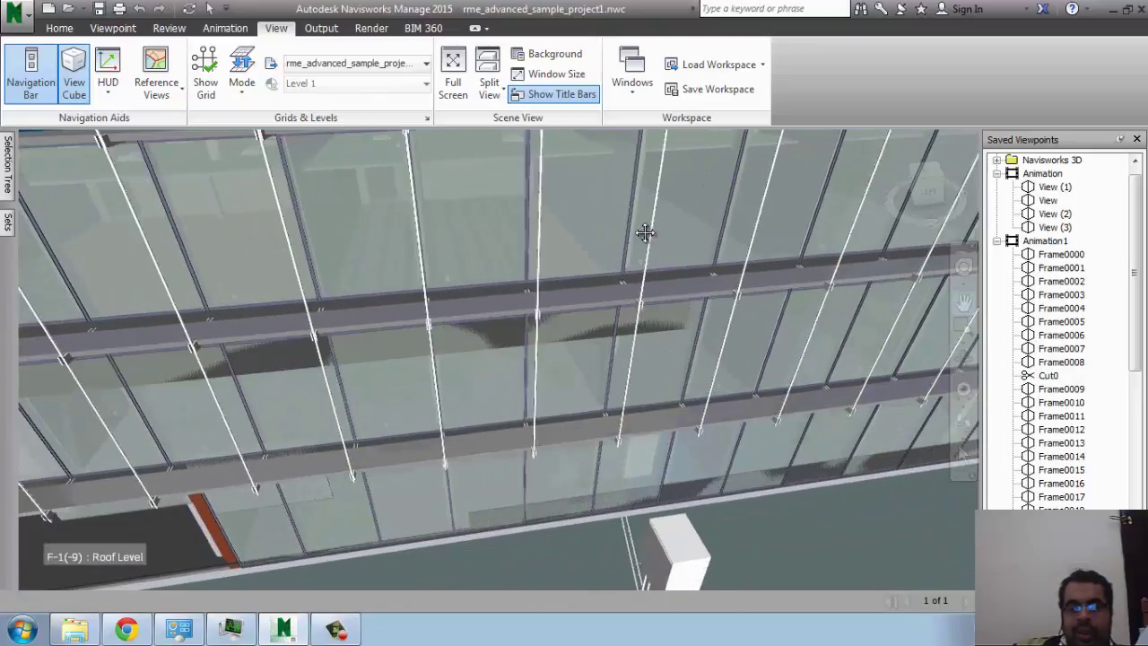
Zoom Window into the facade glazing, orbit out to the whole facade and roof, then activate Select.
left_click(969, 330)
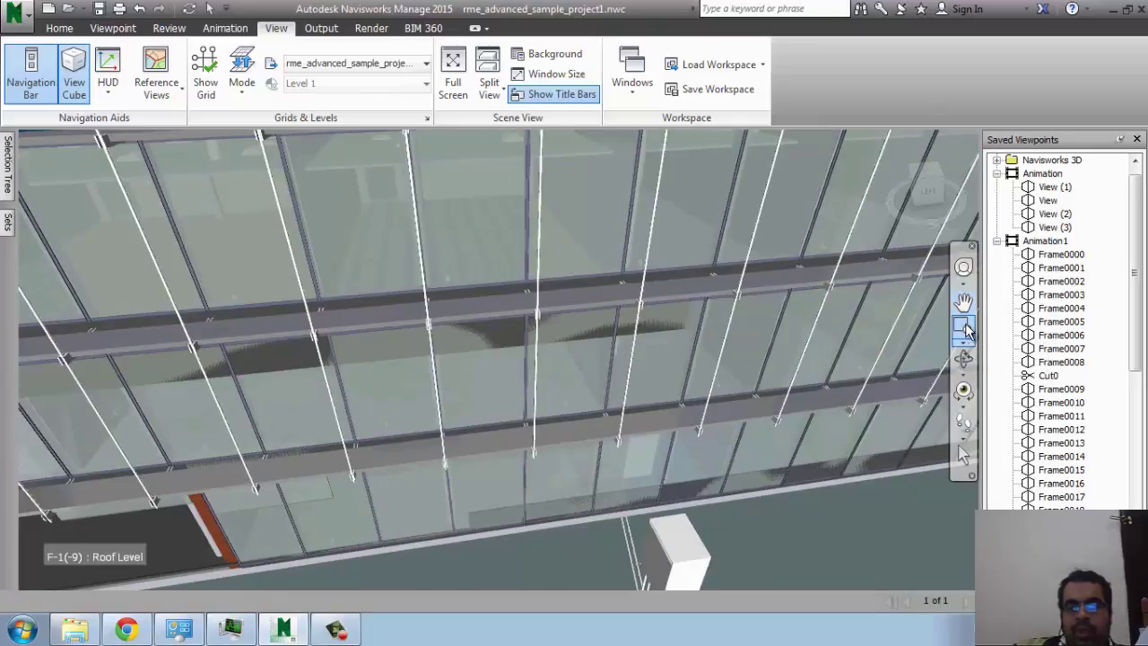
left_click_drag(632, 296, 748, 429)
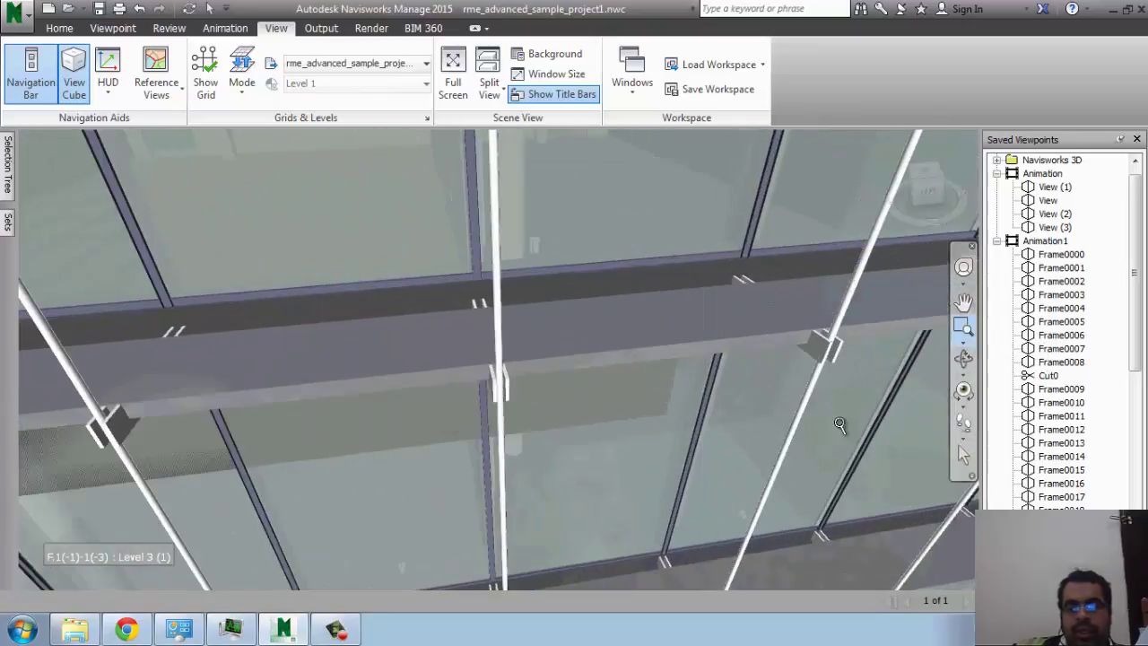
left_click_drag(640, 348, 477, 267)
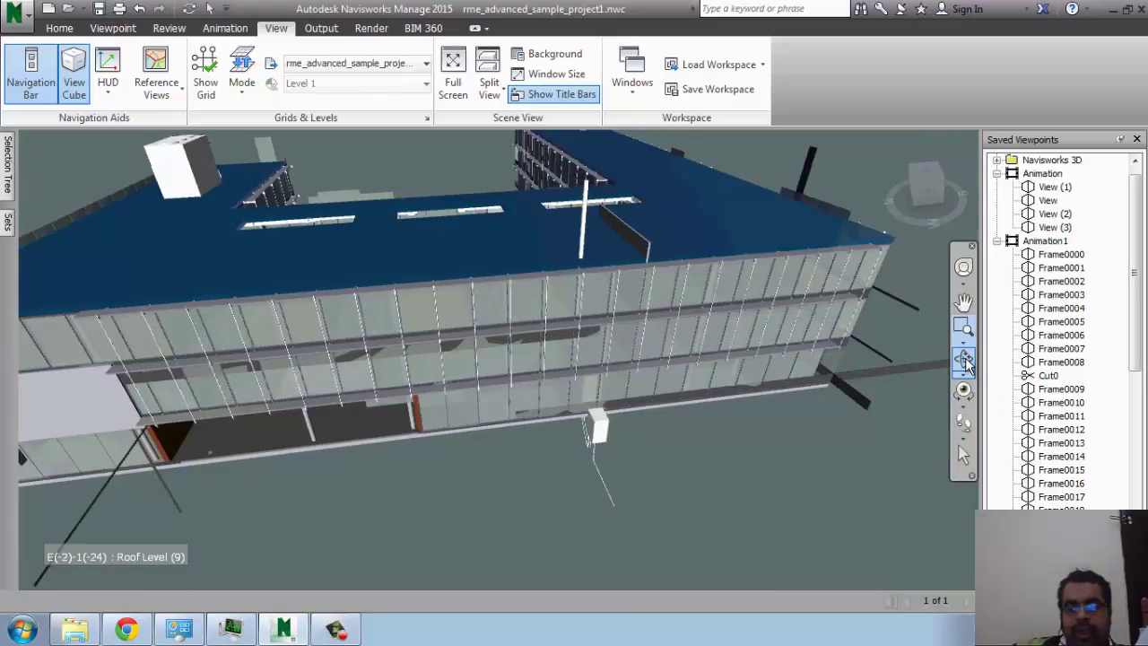
left_click(964, 360)
mouse_move(503, 303)
left_mouse_down()
mouse_move(310, 267)
mouse_move(615, 313)
mouse_move(679, 243)
mouse_move(608, 275)
mouse_move(406, 308)
mouse_move(308, 302)
mouse_move(367, 264)
mouse_move(602, 281)
mouse_move(716, 244)
mouse_move(474, 302)
left_mouse_up()
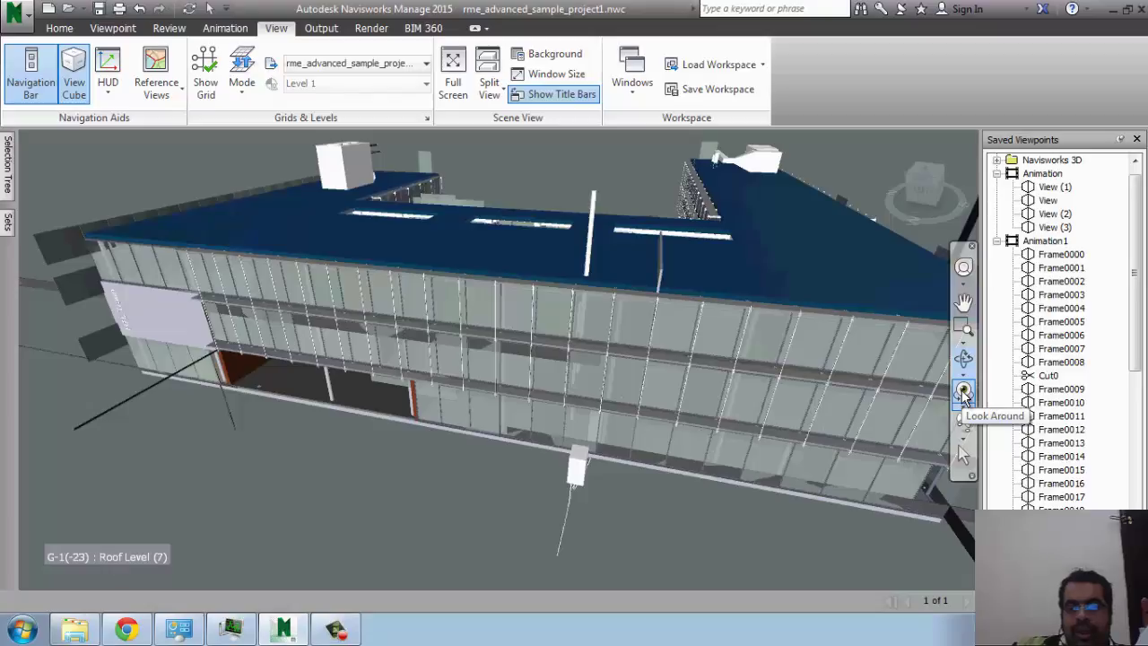
left_click(965, 450)
In Select mode, pick facade glass panels, then an upper-floor panel and the roof.
left_click(677, 328)
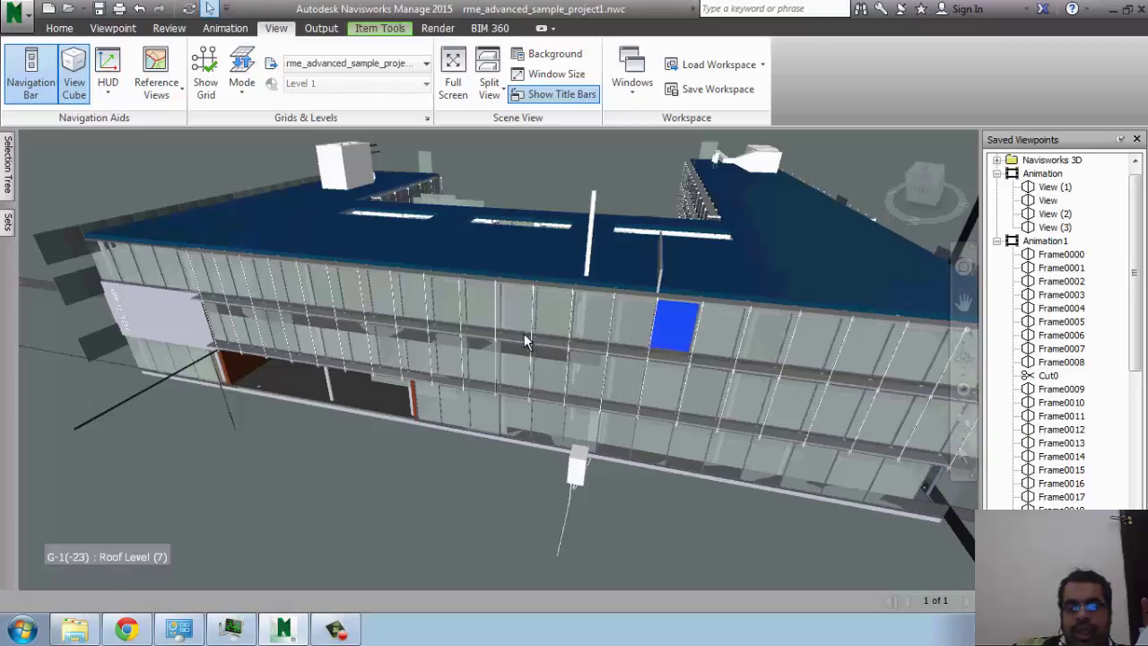
left_click(518, 314)
left_click(59, 28)
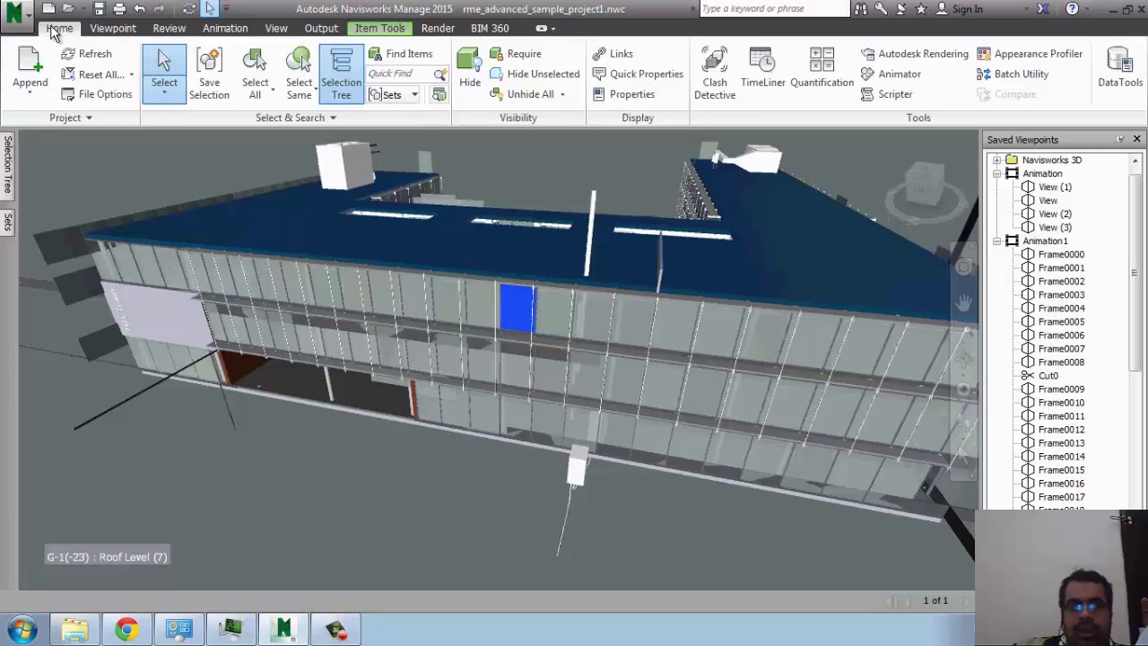
left_click(176, 98)
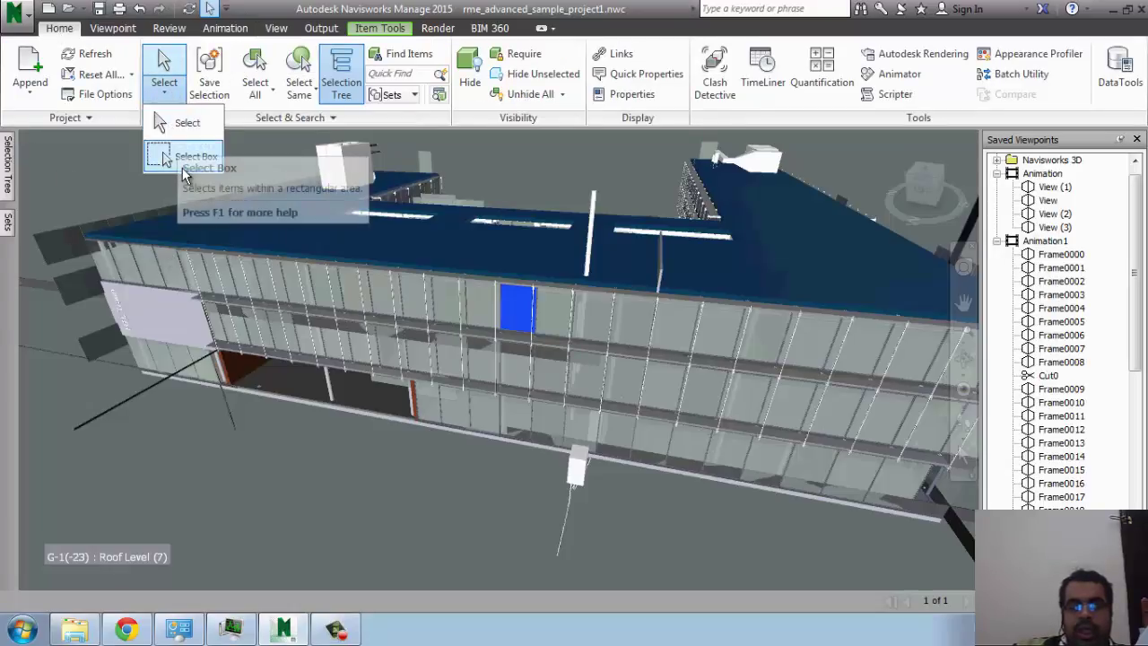
left_click(189, 132)
left_click(388, 237)
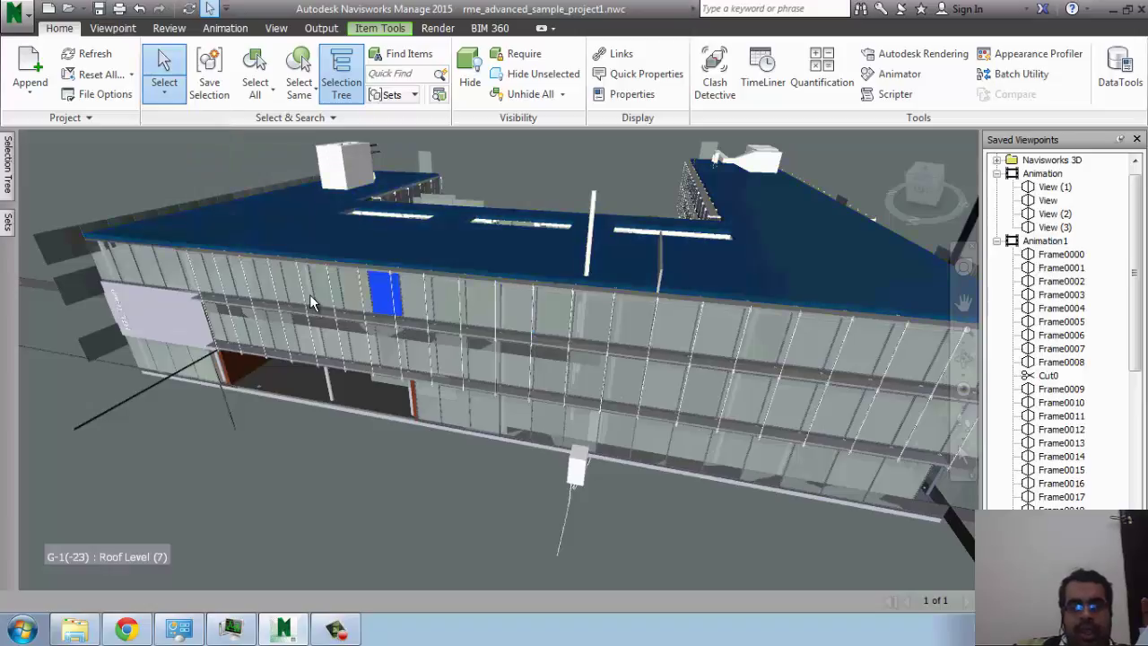
left_click(328, 245)
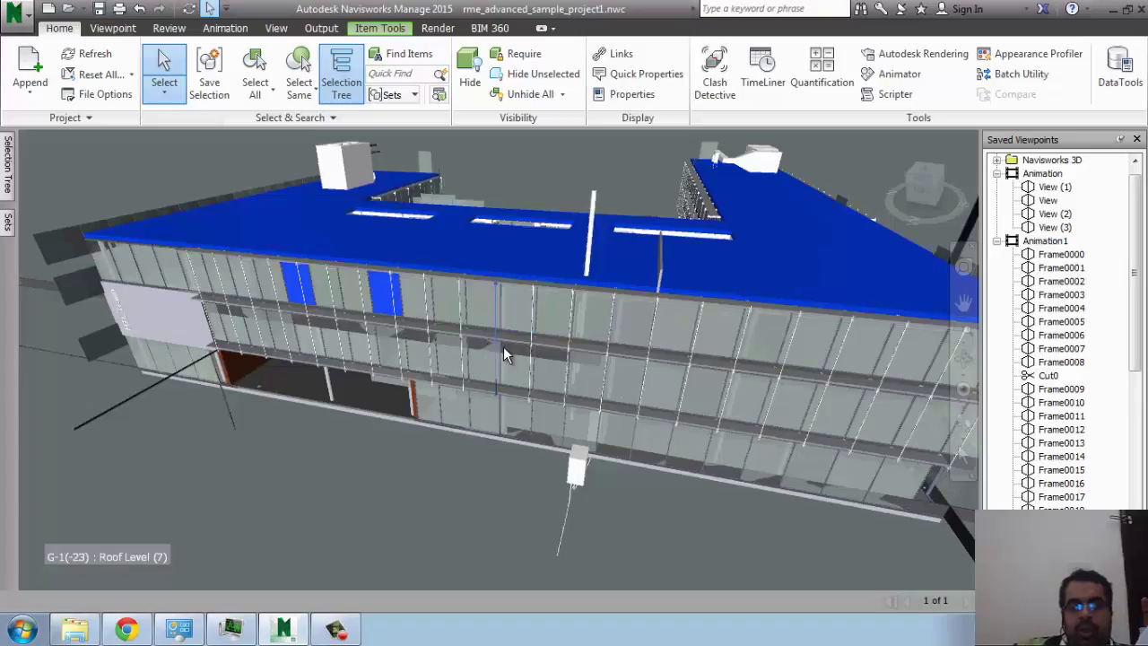
Switch to Select Box and box-select facade panels at the left end and middle.
left_click(165, 92)
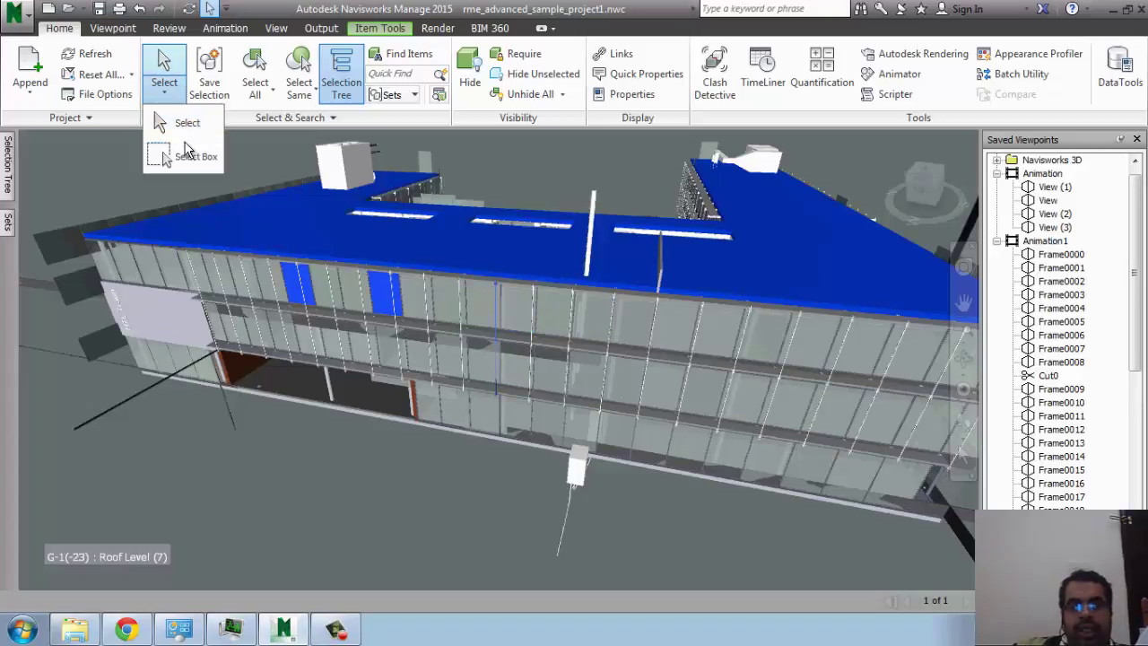
left_click(190, 154)
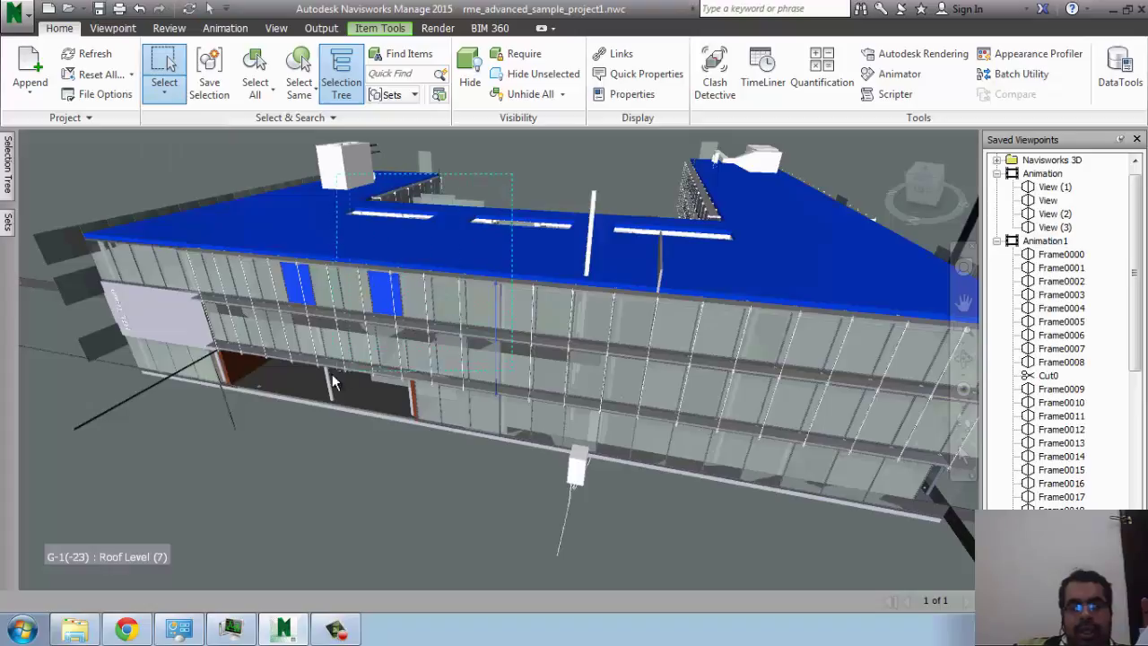
left_click_drag(300, 392, 300, 392)
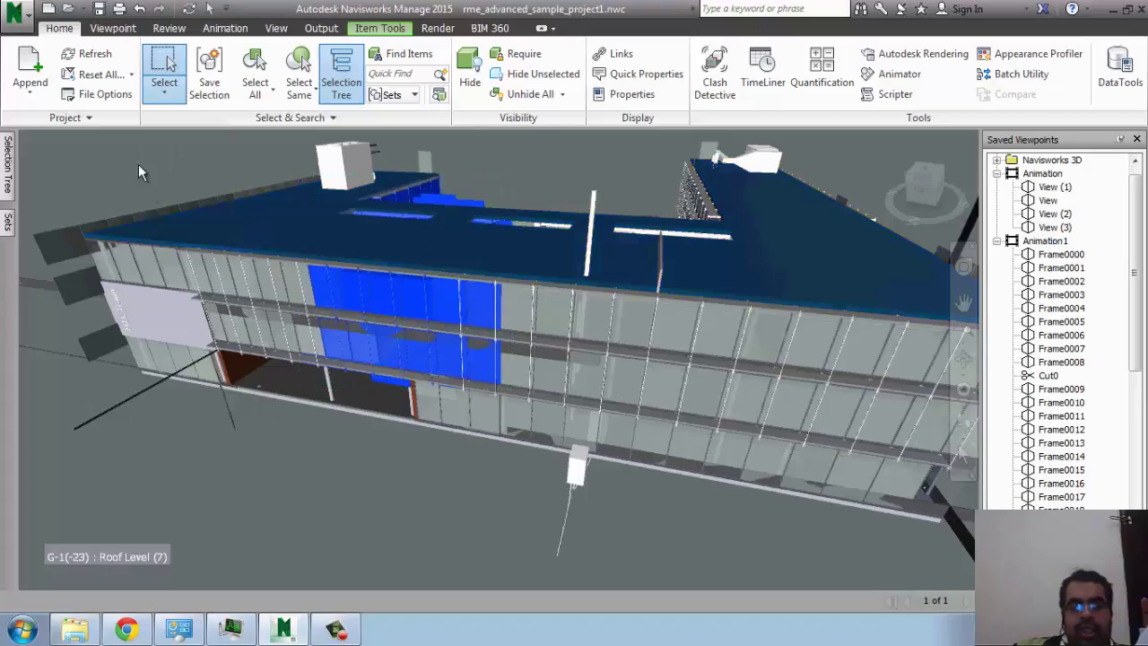
left_click_drag(360, 420, 362, 423)
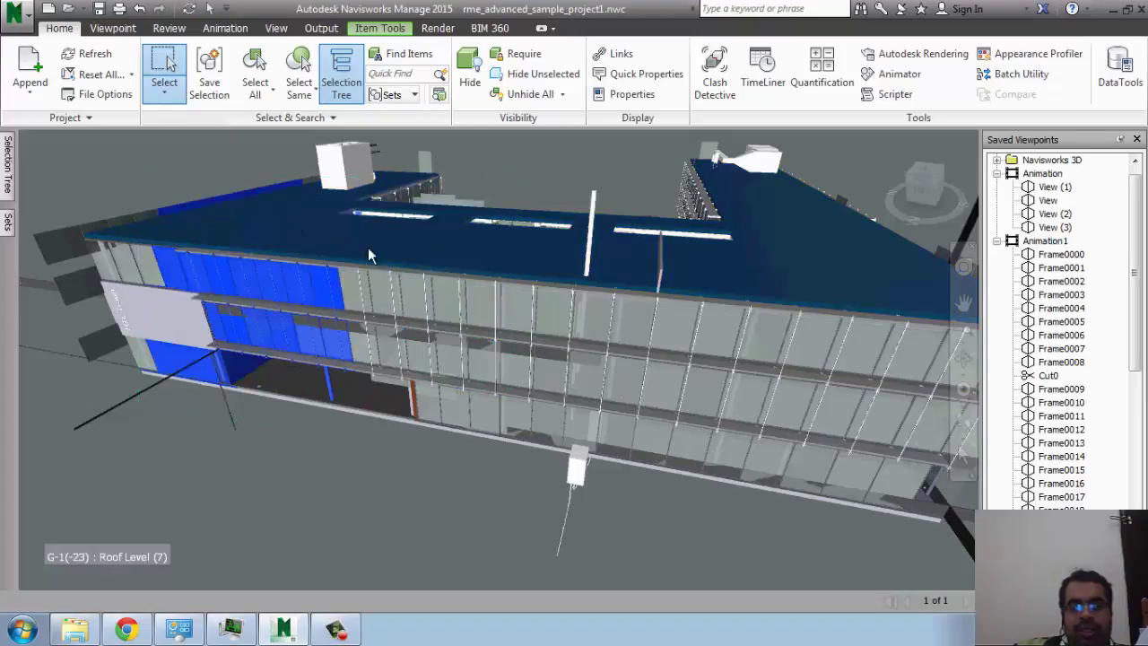
left_click_drag(438, 366, 389, 417)
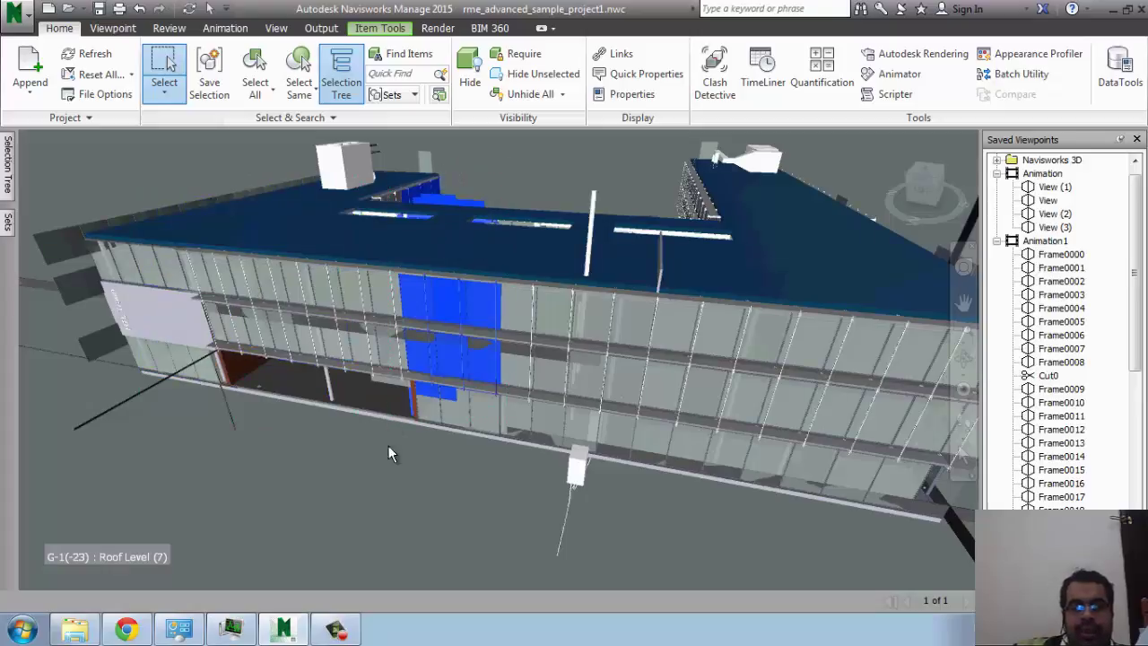
left_click(388, 469)
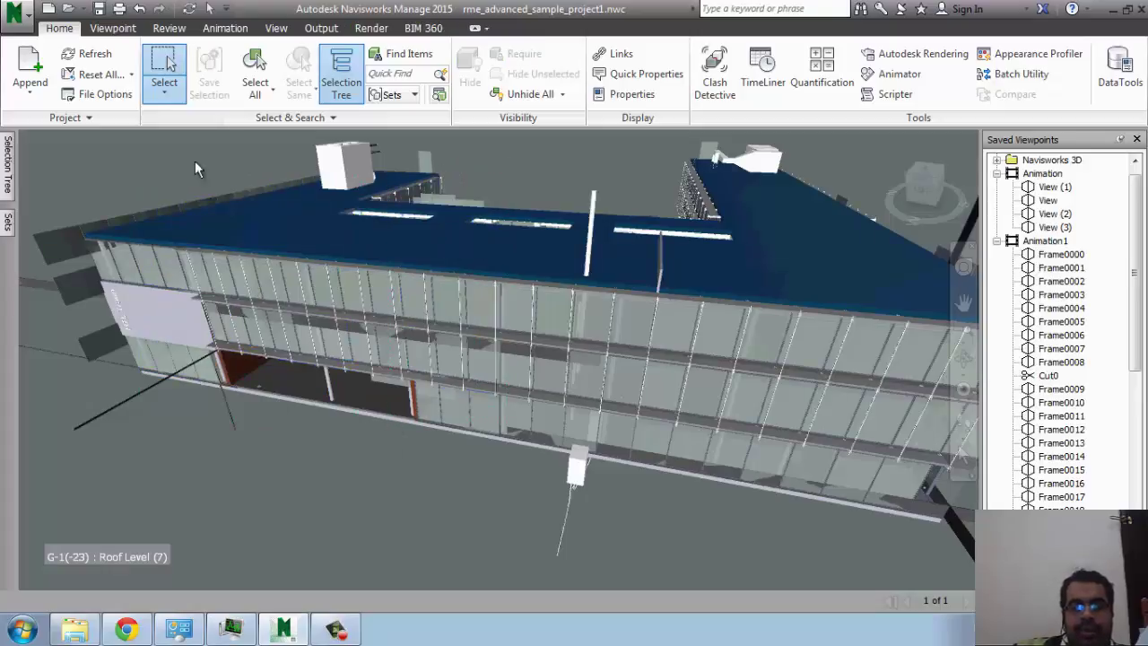
Select the entire model with Select All, then clear it with Select None.
left_click(260, 90)
left_click(285, 123)
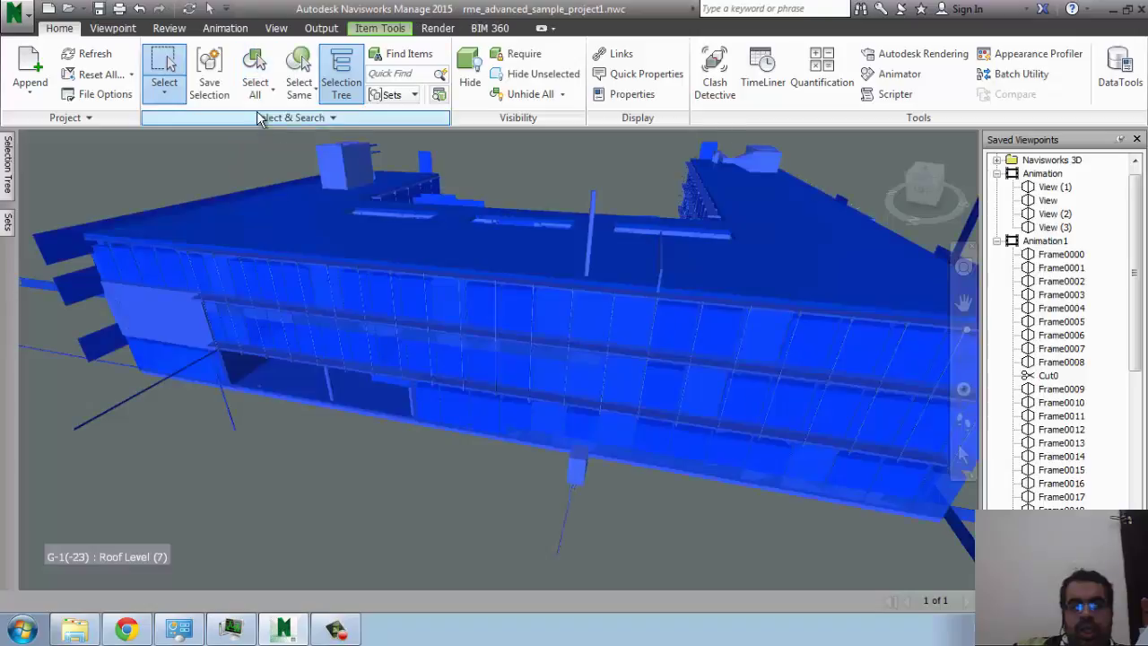
left_click(256, 89)
left_click(278, 157)
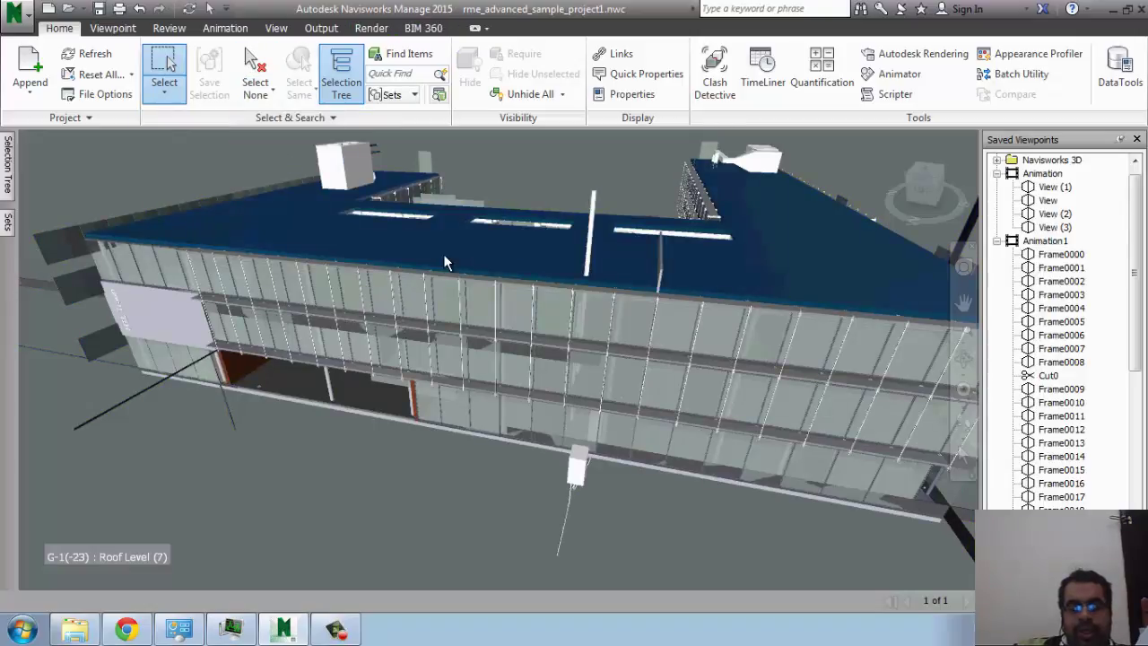
left_click(251, 89)
left_click(276, 120)
left_click(479, 164)
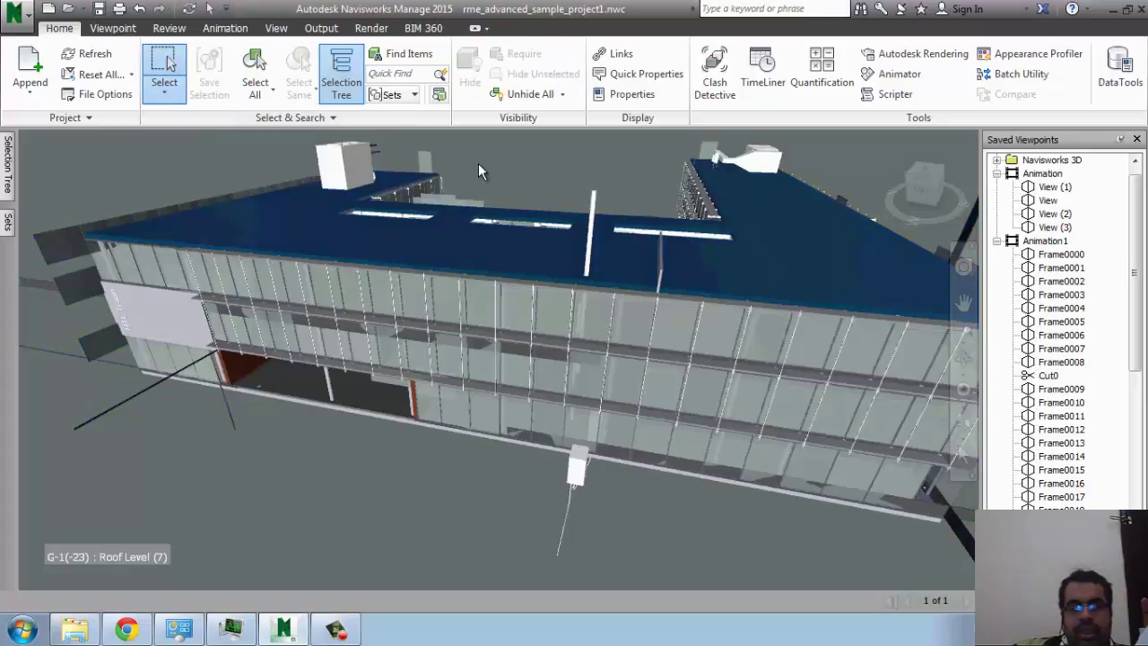
Switch back to Select, pick curtain-wall elements, invert the selection, then clear it.
left_click(166, 95)
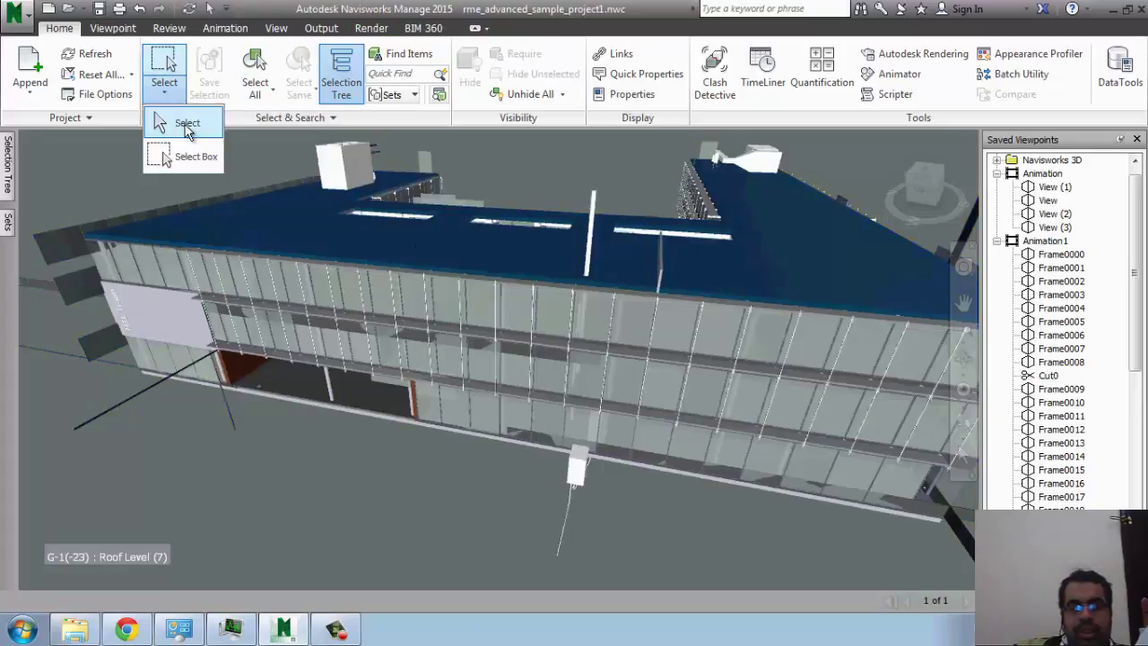
left_click(184, 123)
left_click(402, 296)
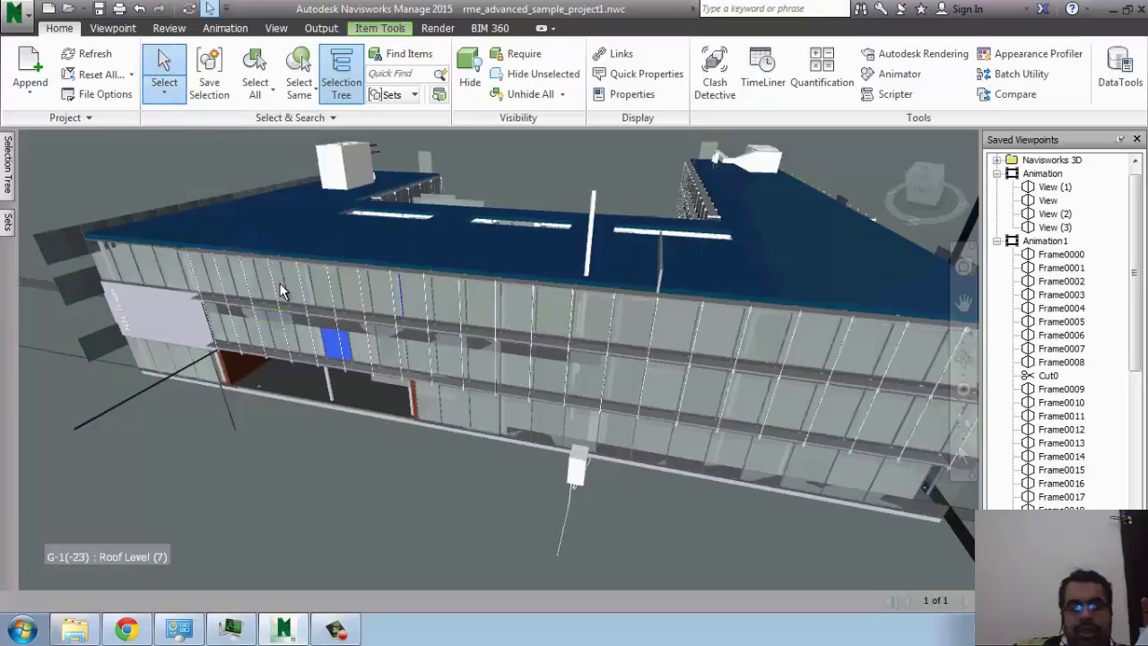
left_click(359, 328, "ctrl")
left_click(271, 280, "ctrl")
left_click(255, 99)
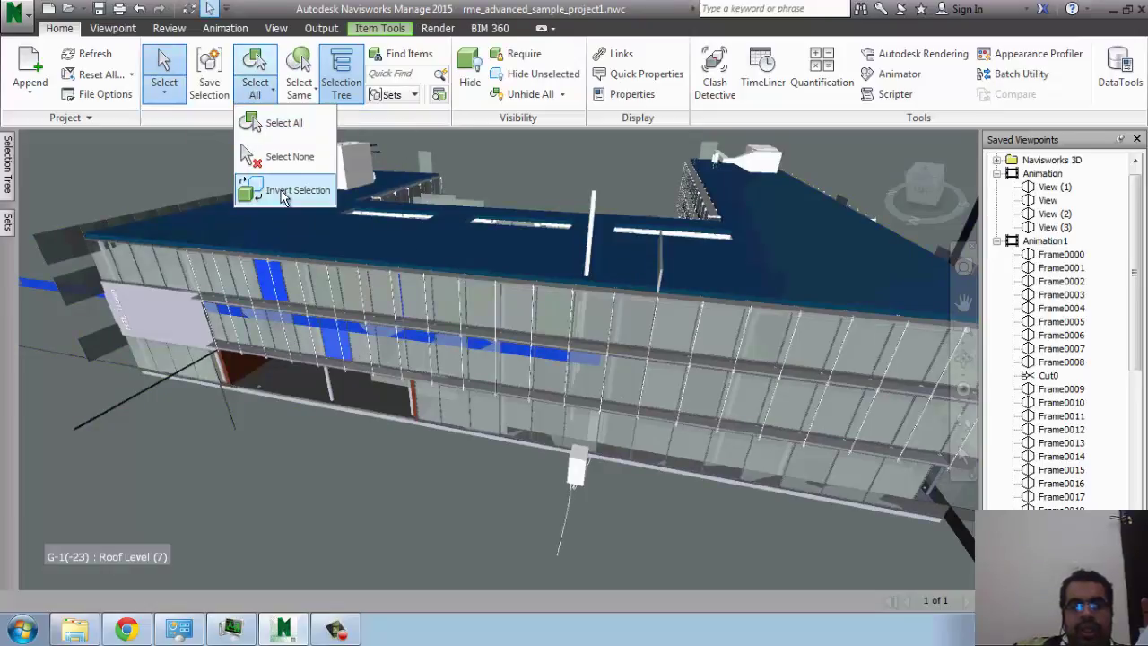
left_click(284, 192)
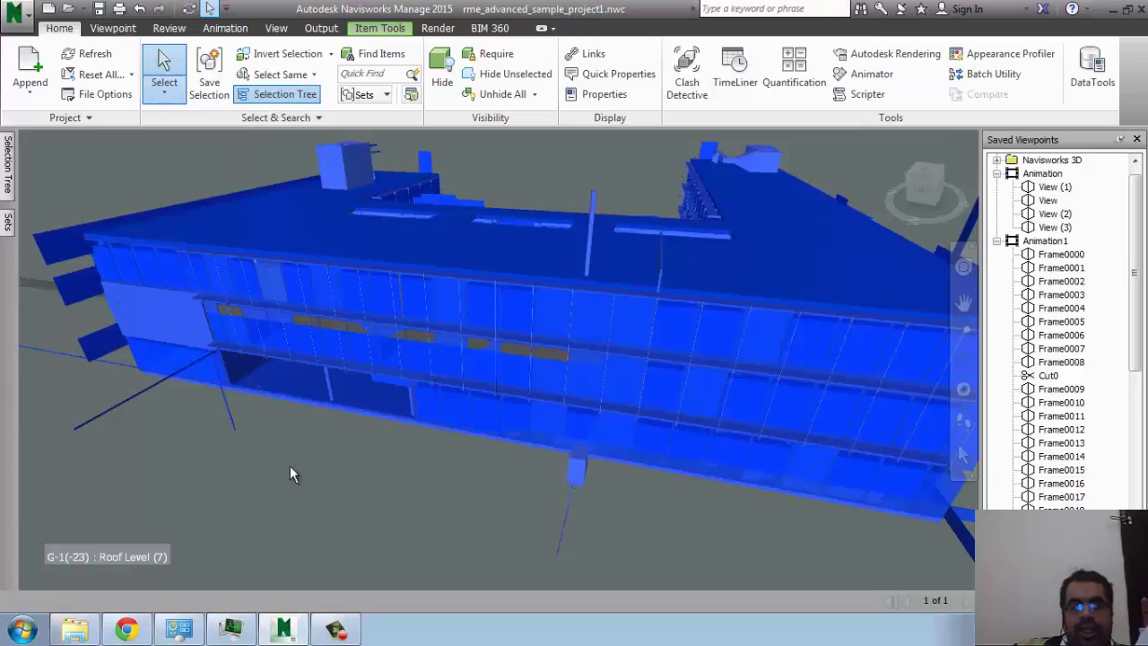
left_click(269, 482)
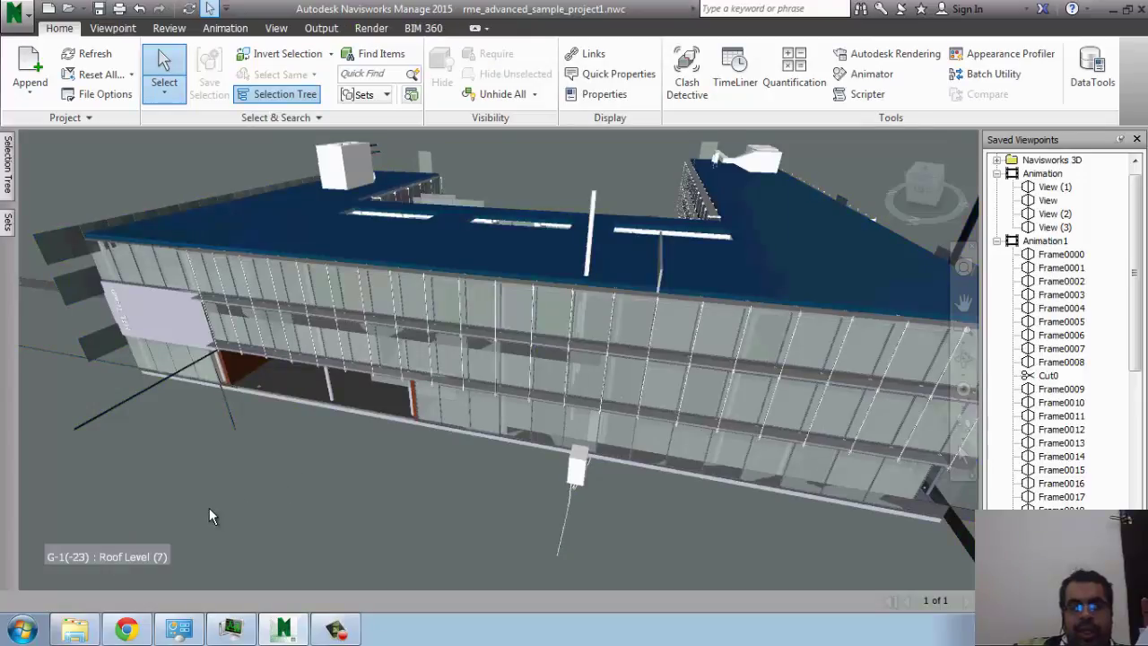
Select the roof and two facade panels and save them as selection set Q.
left_click(263, 235)
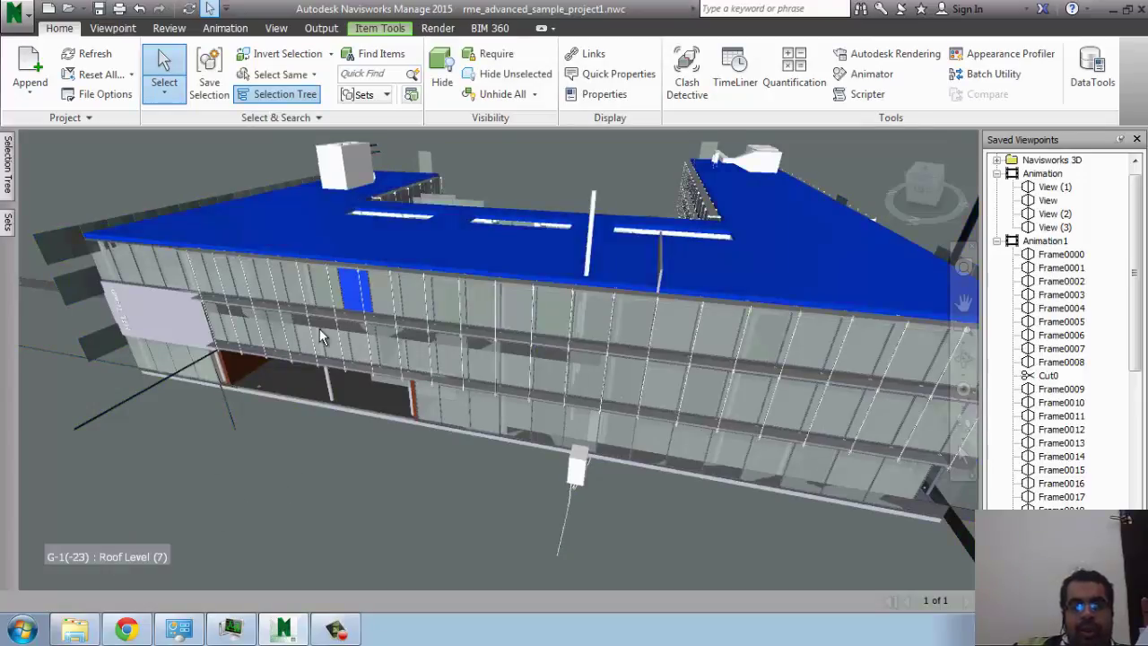
left_click(234, 333, "ctrl")
left_click(141, 327, "ctrl")
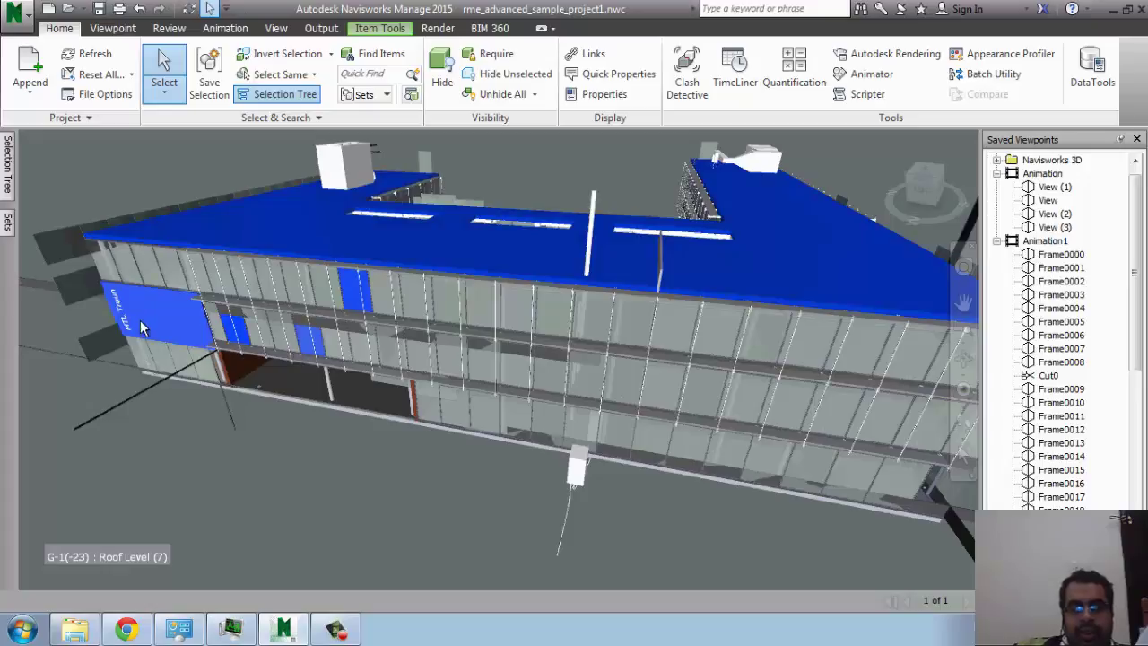
left_click(8, 224)
left_click(29, 160)
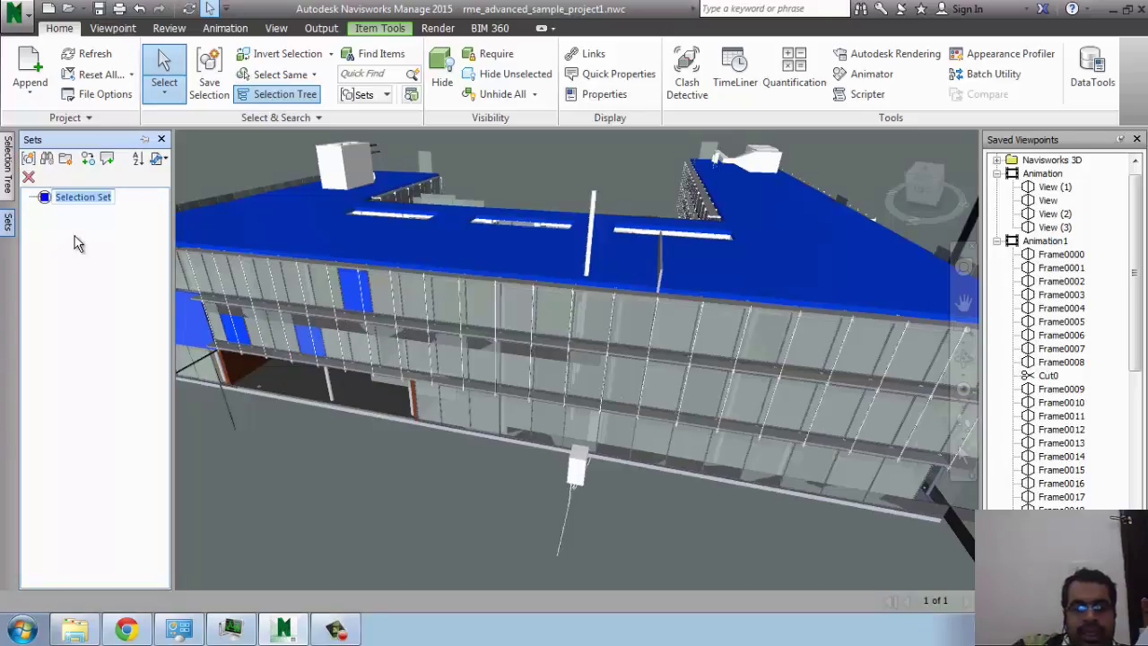
type("Q")
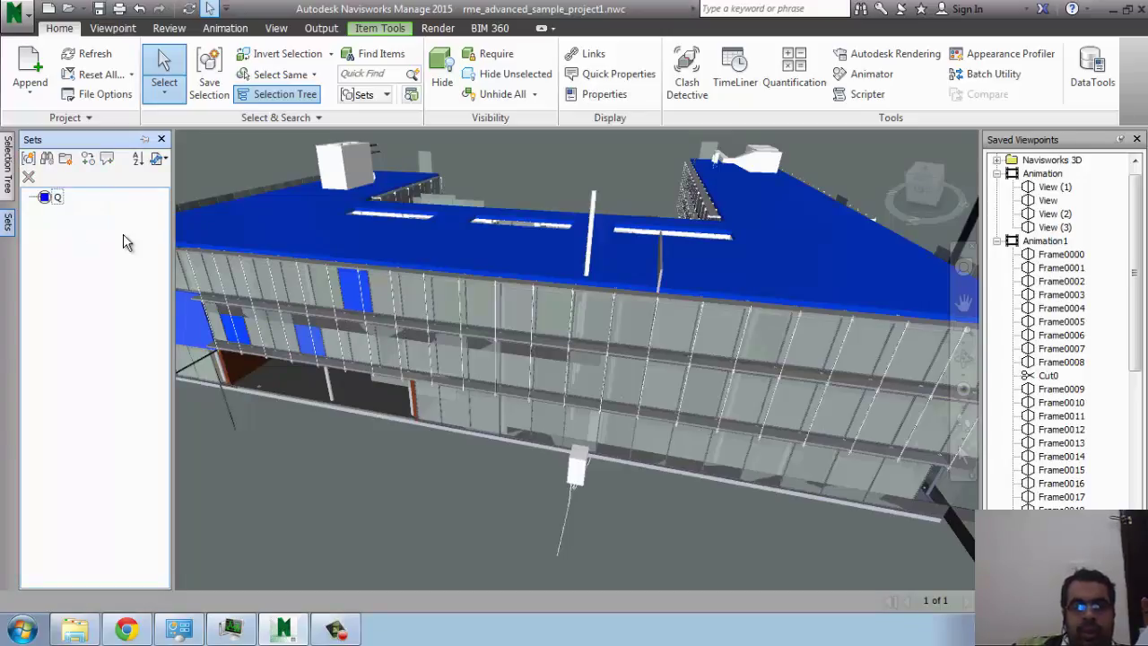
Clear the selection, recall set Q, and pan to show more of the left facade.
left_click(476, 155)
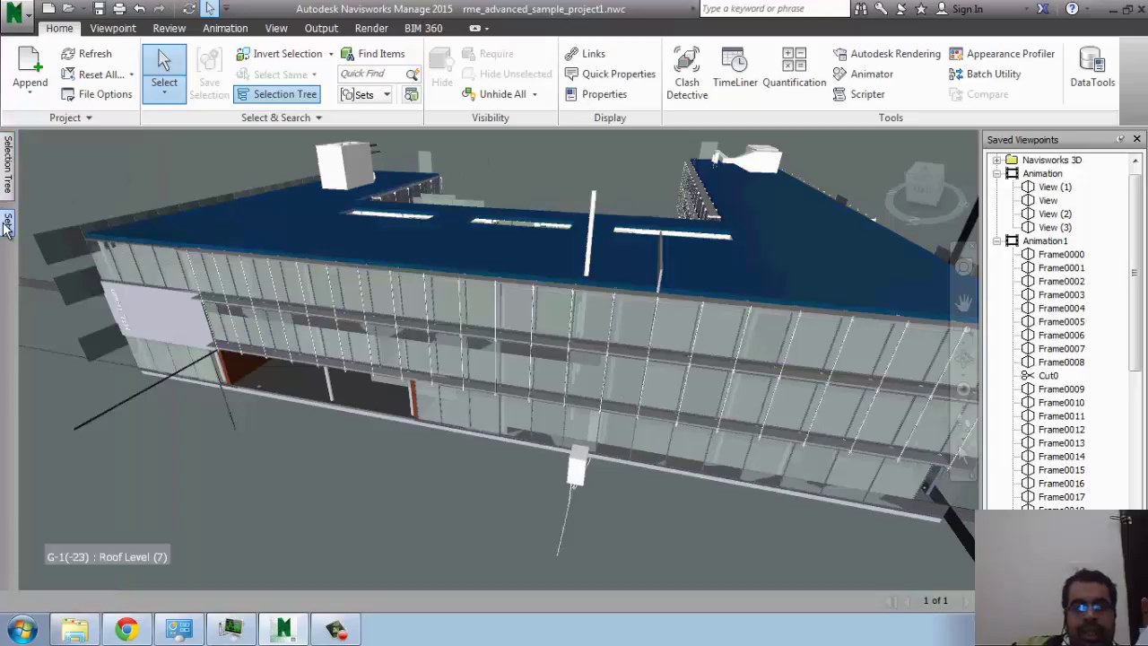
left_click(337, 171)
left_click(9, 232)
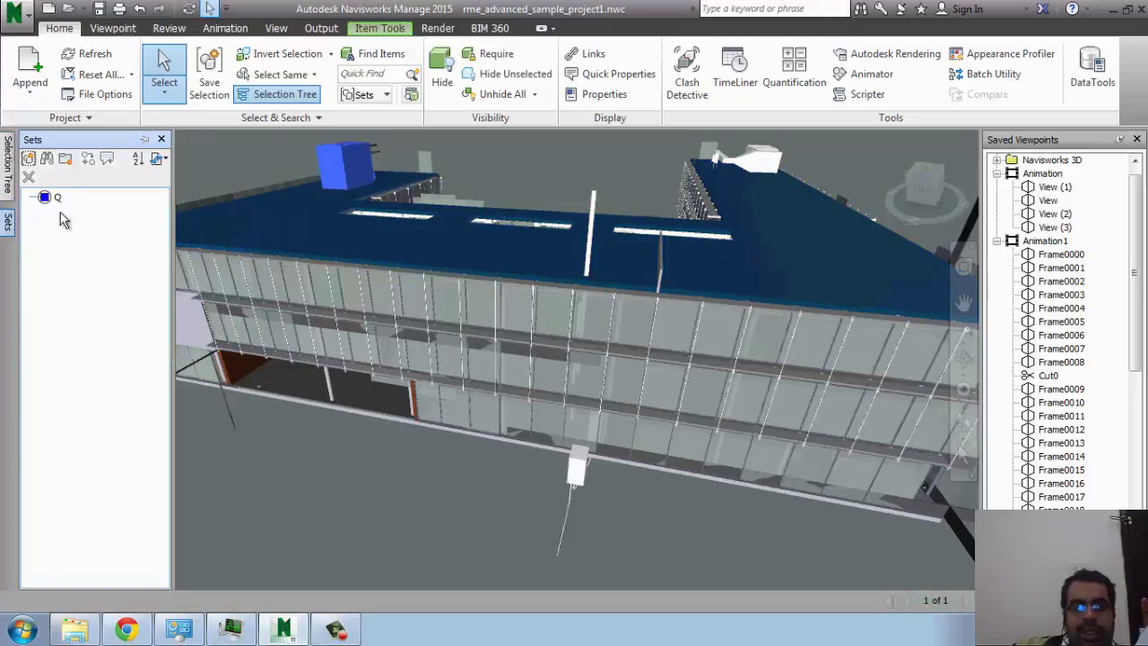
left_click(48, 205)
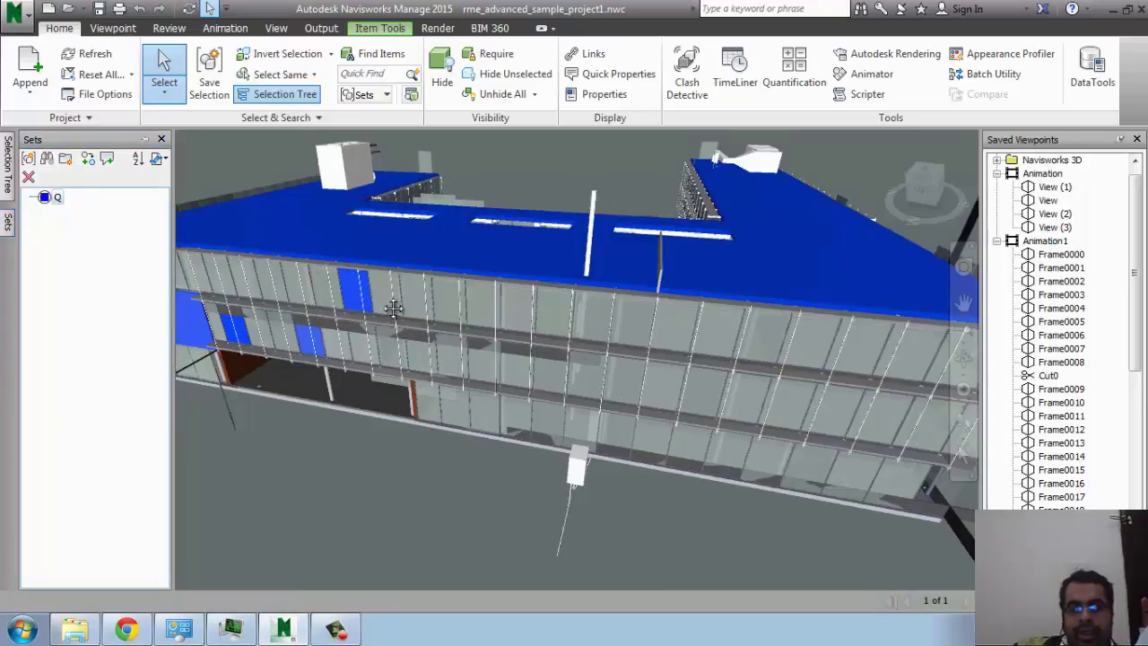
middle_click_drag(398, 307, 437, 339)
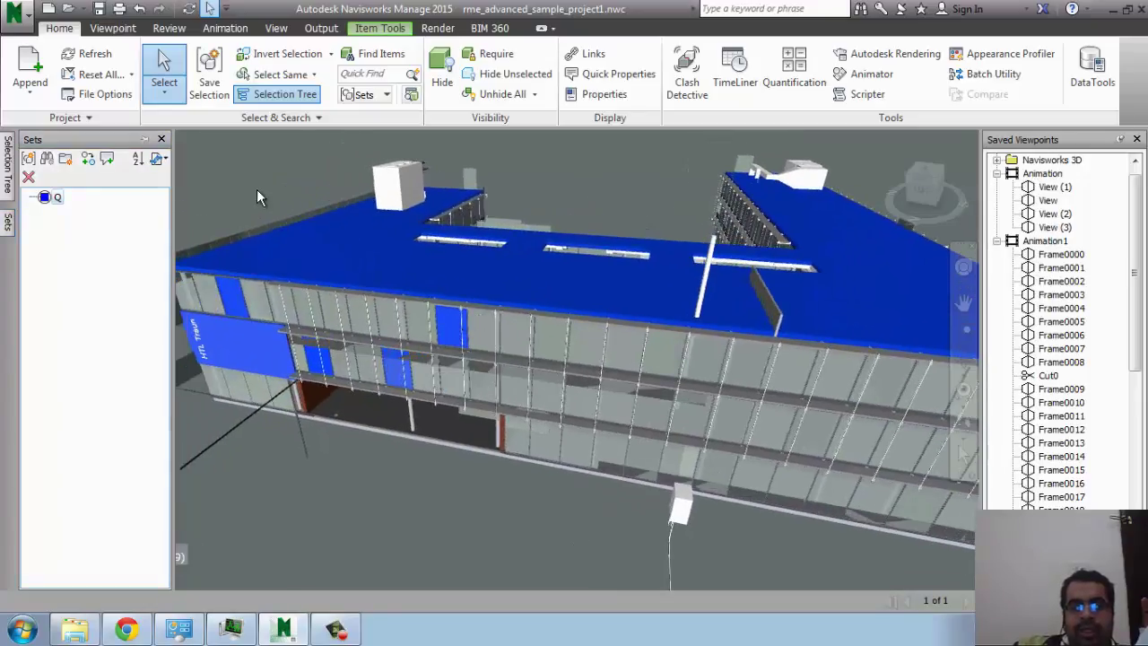
Open Find Items docked on the left, show Properties, and close Saved Viewpoints.
left_click(381, 54)
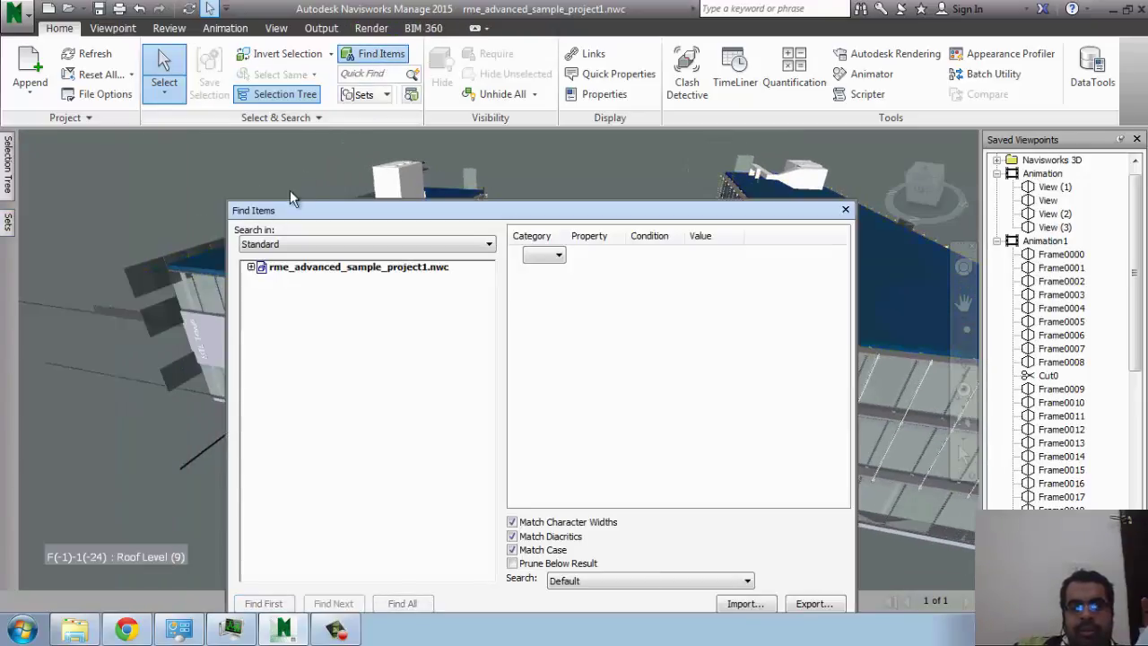
left_click(558, 258)
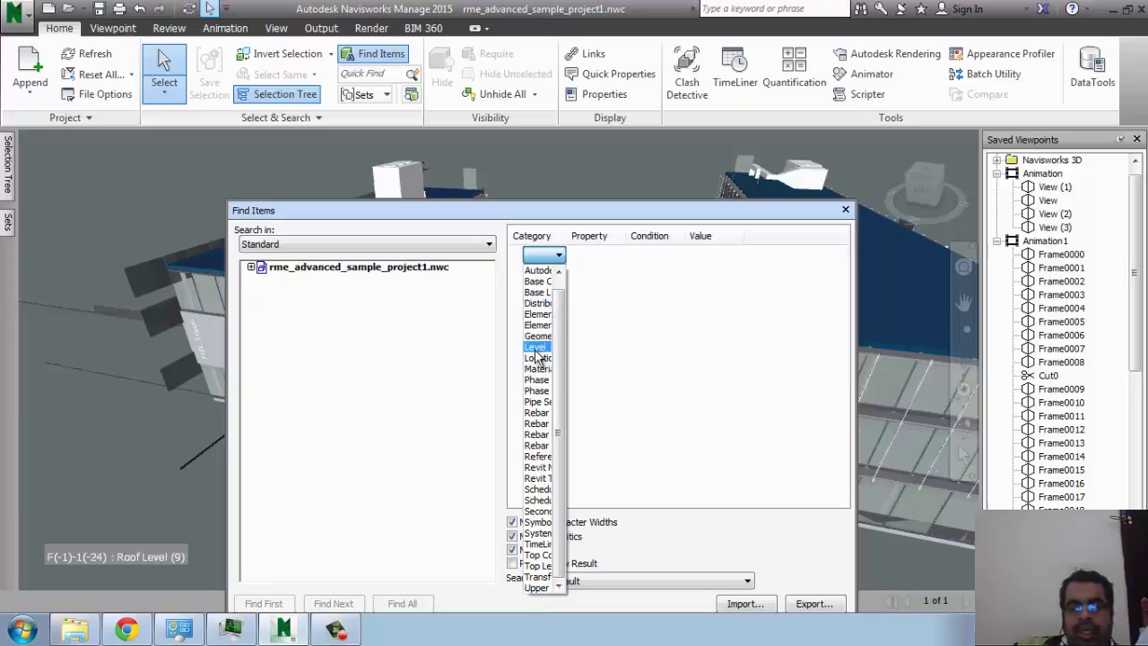
left_click(529, 213)
mouse_move(529, 213)
left_mouse_down()
mouse_move(323, 160)
mouse_move(295, 205)
left_mouse_up()
left_click(731, 297)
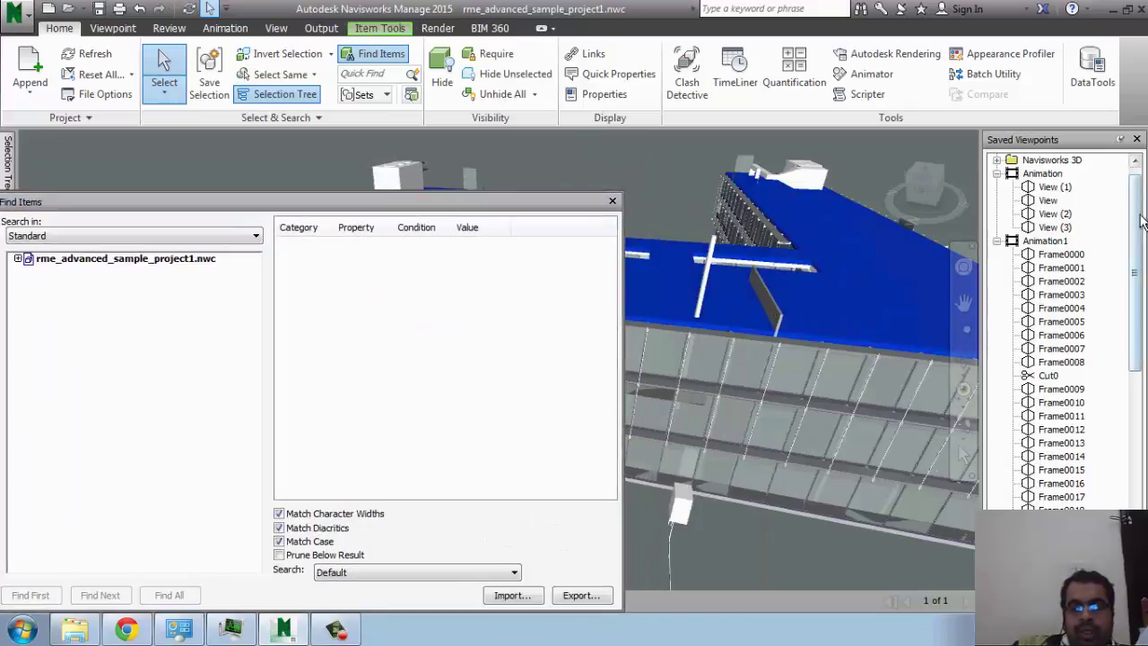
double_click(1145, 150)
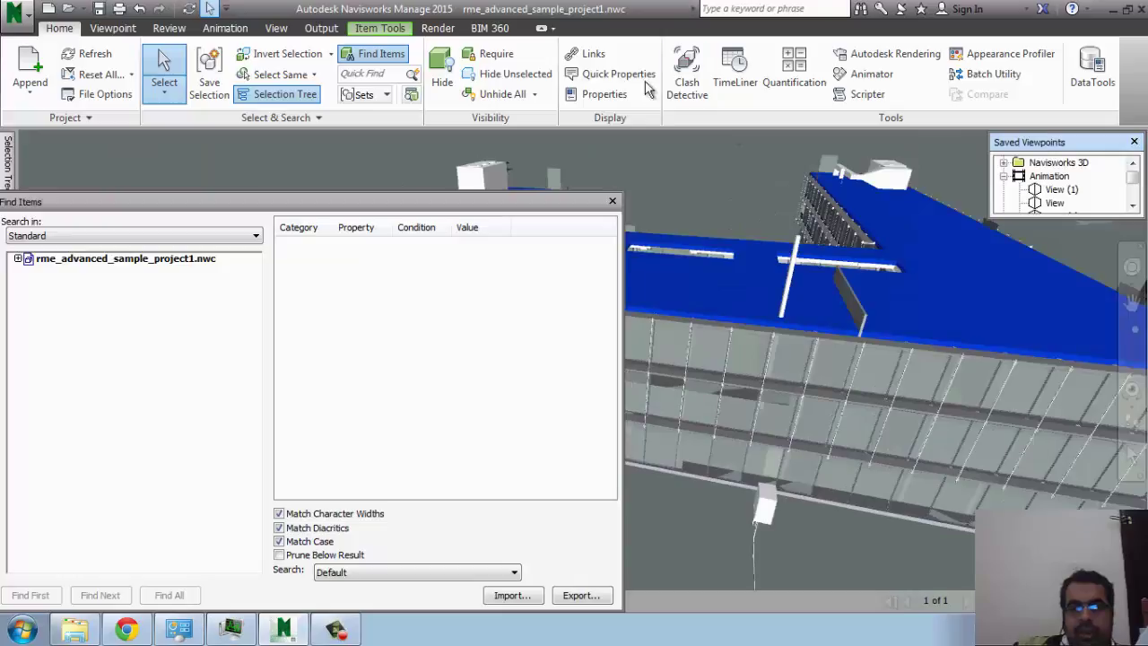
left_click(603, 93)
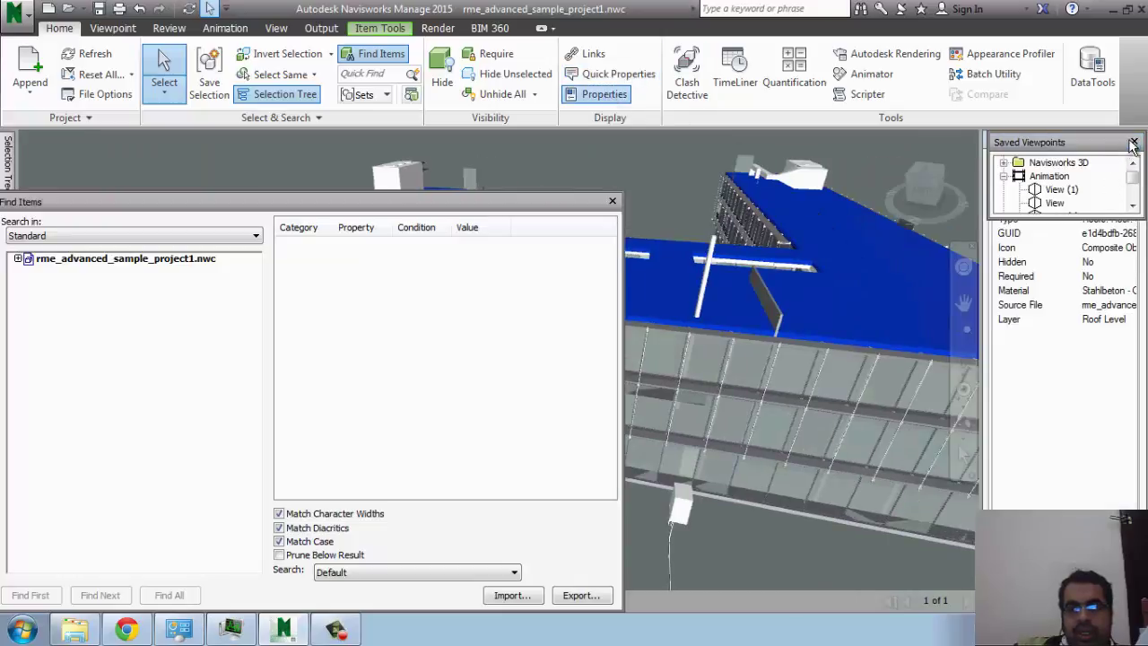
left_click(1133, 144)
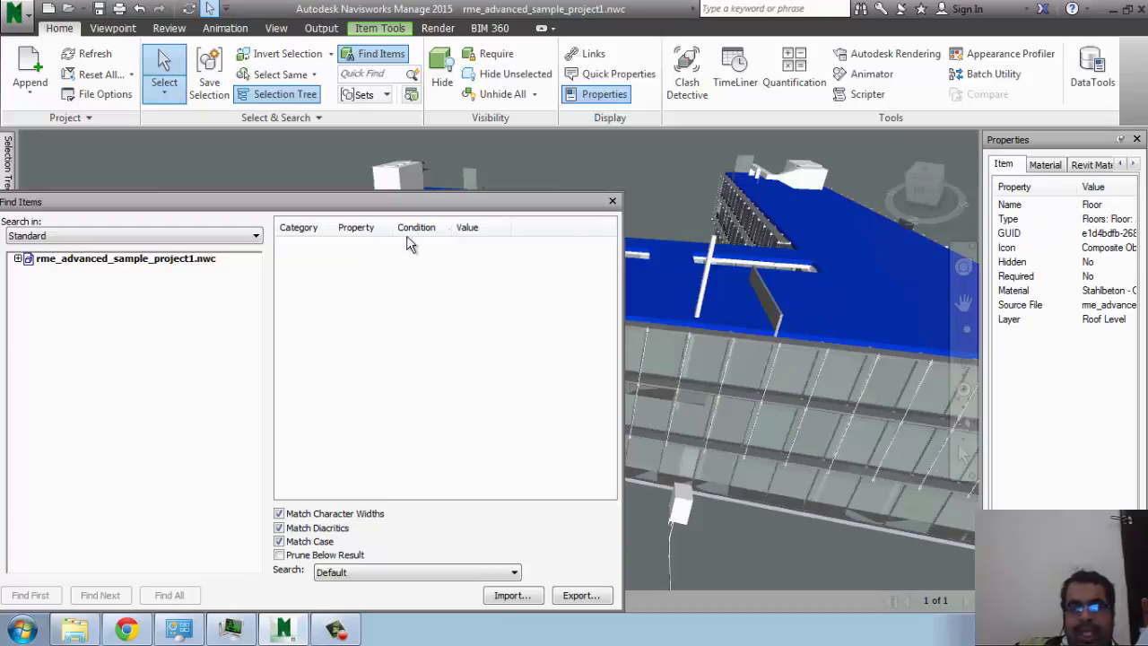
Start a search condition with Category Item and Property Name, opening the Condition list.
left_click(300, 247)
left_click(313, 249)
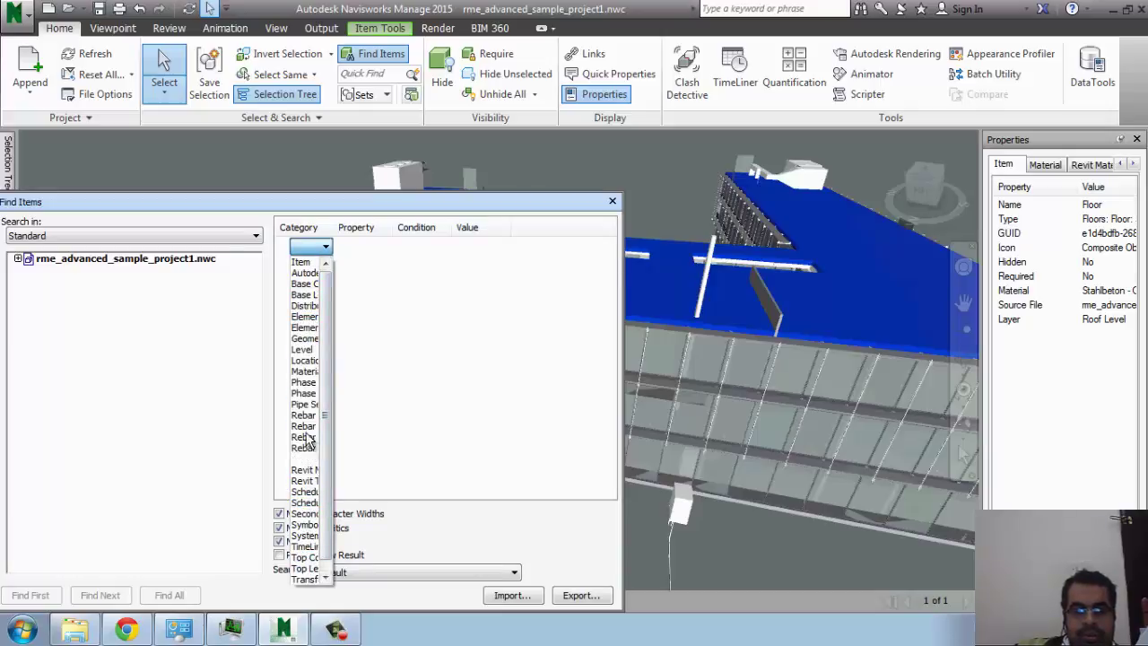
left_click(300, 262)
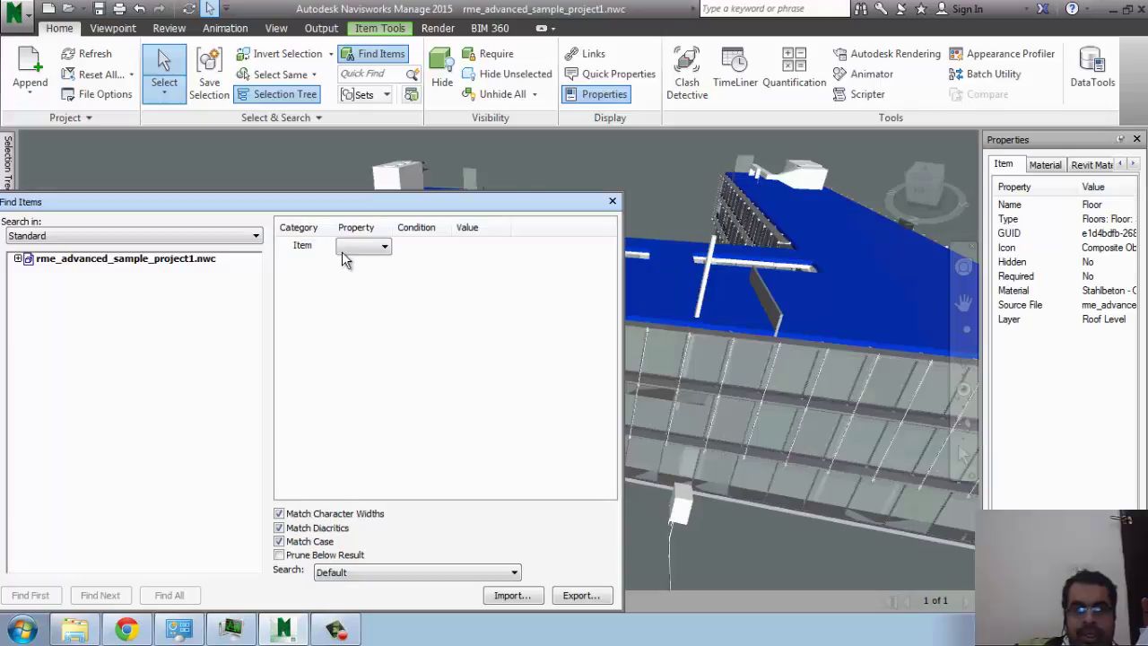
left_click(357, 246)
left_click(357, 273)
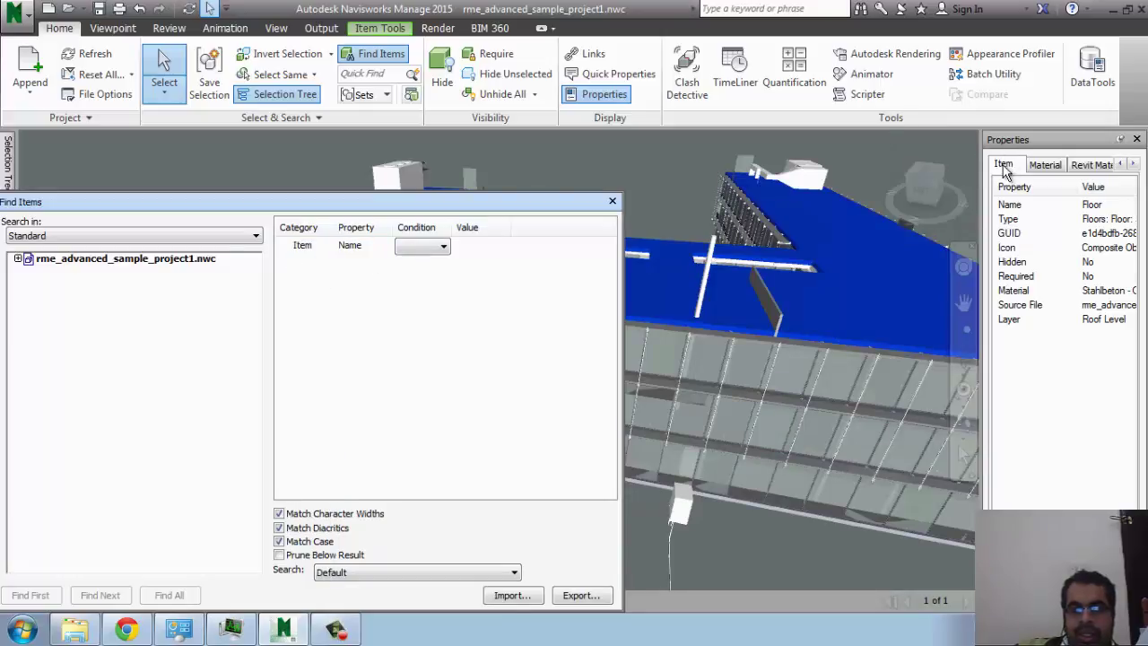
left_click(435, 255)
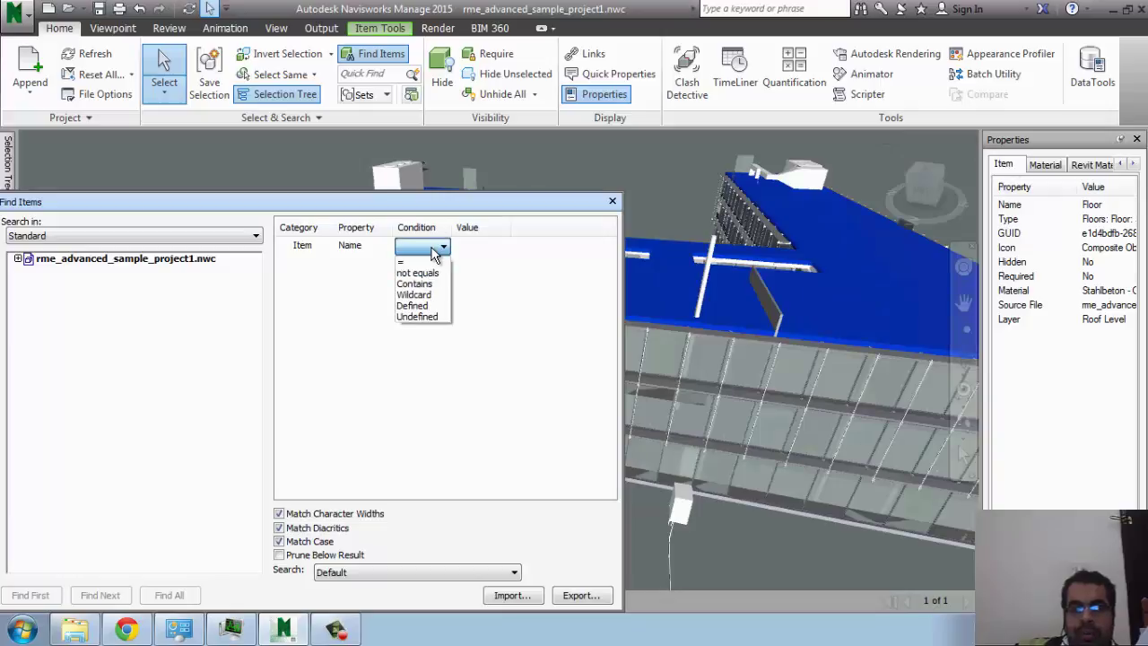
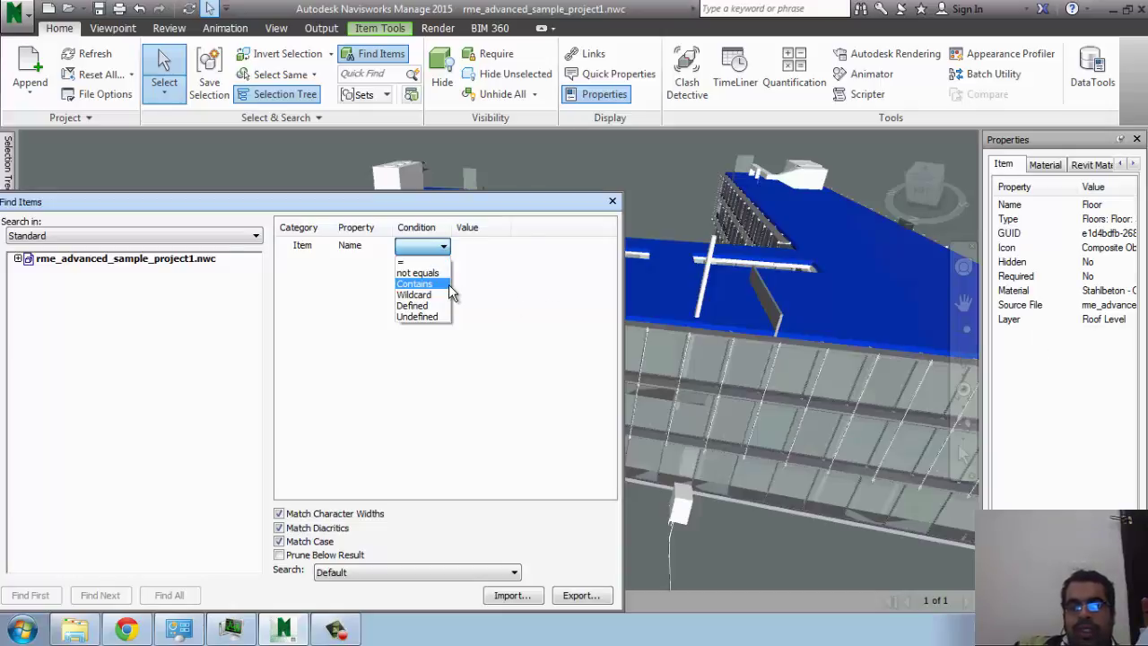
Find all items where Item Name = Floor, selecting the 25 floor items.
left_click(439, 261)
left_click(503, 247)
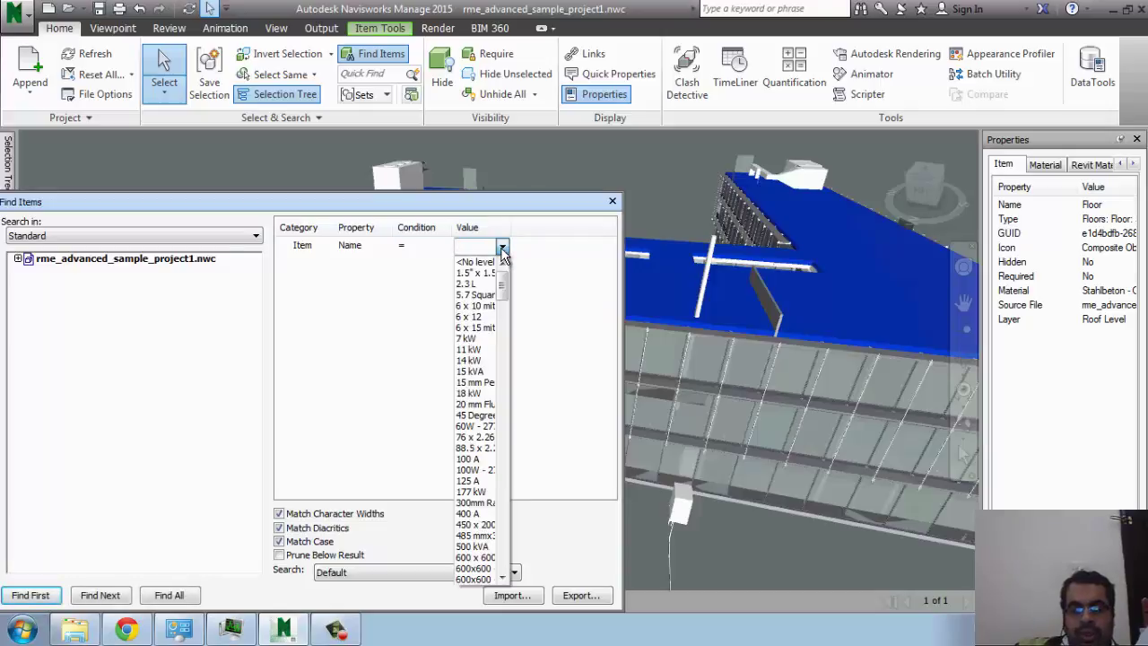
type("FL")
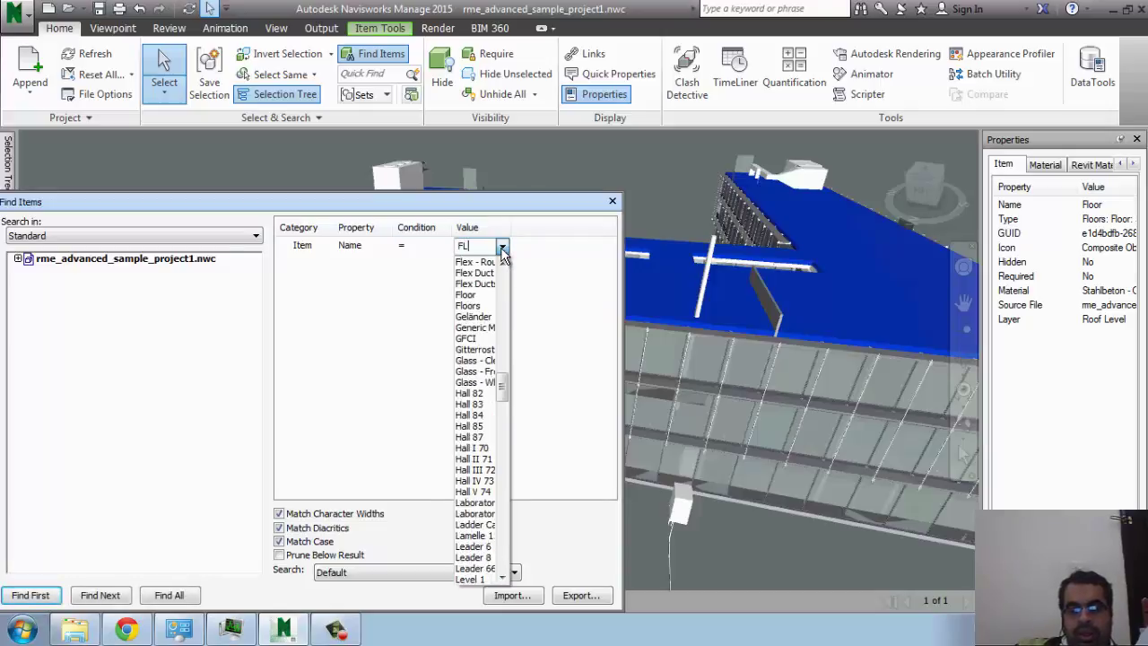
type("O")
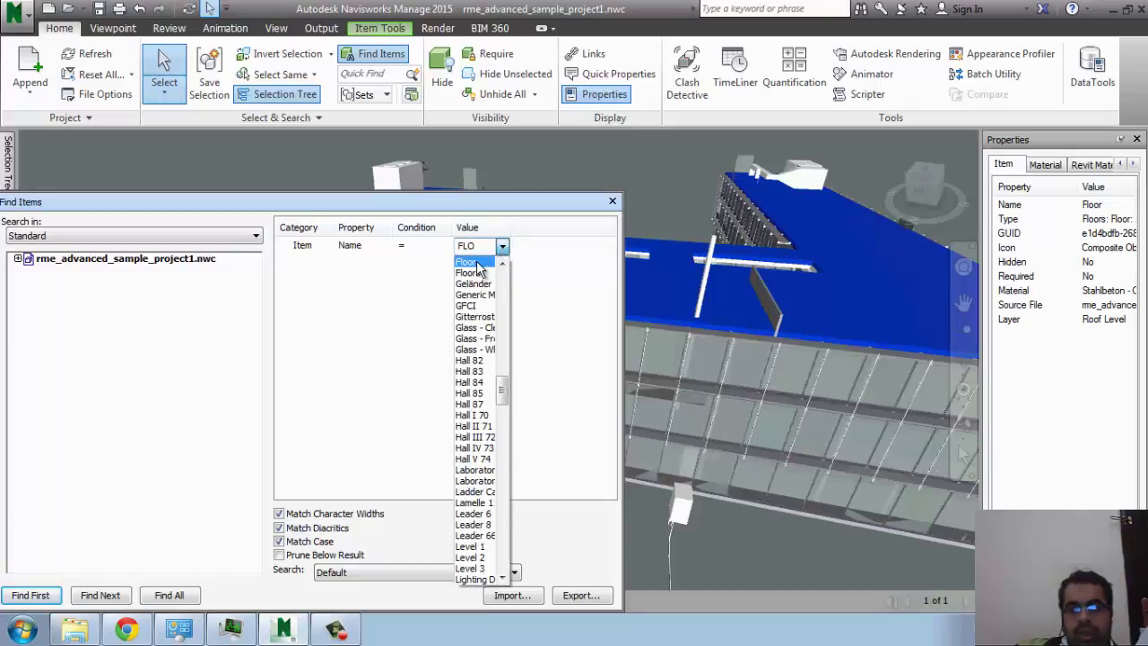
left_click(477, 261)
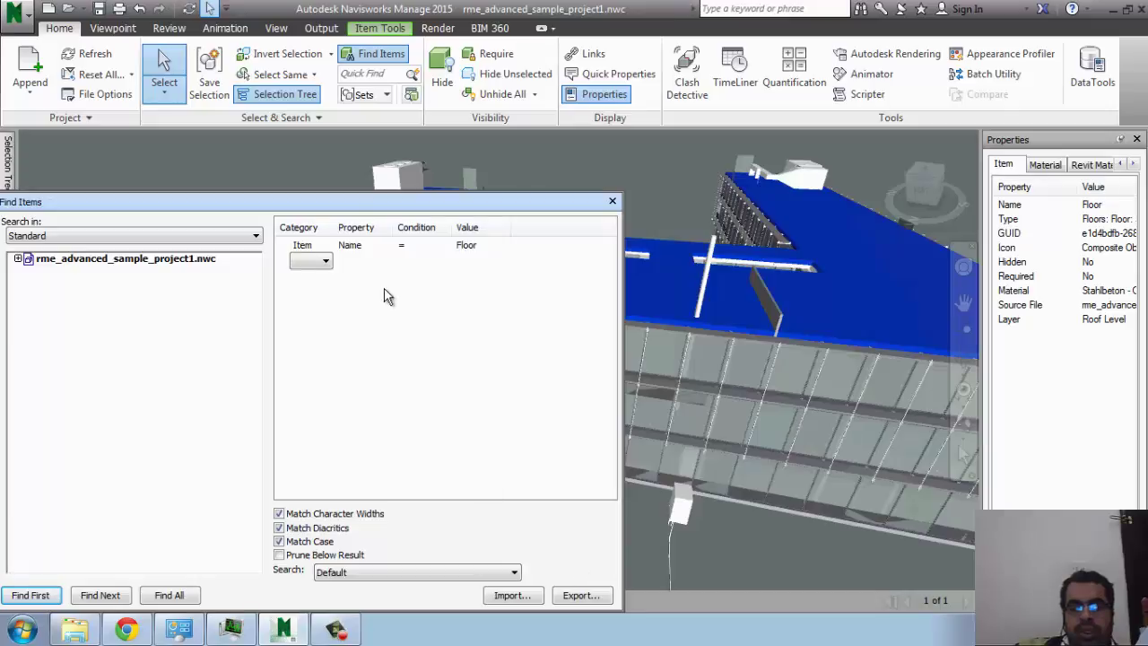
left_click(166, 600)
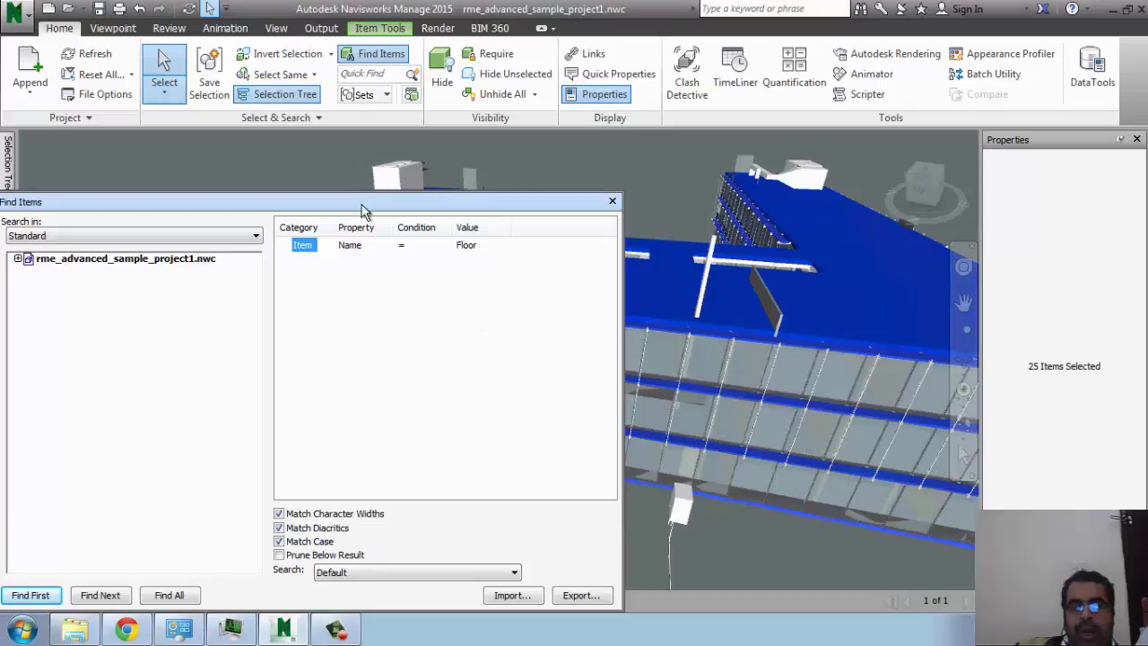
Float the Find Items window and save the current selection as a set named FLOOR.
left_click_drag(353, 205, 503, 163)
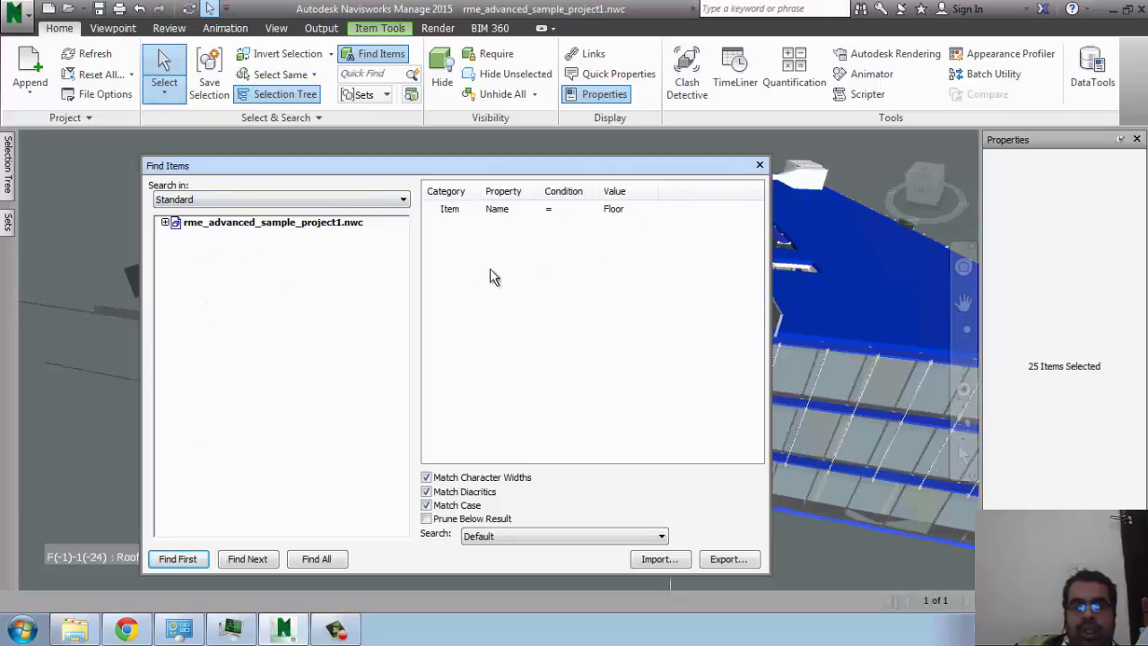
left_click(7, 222)
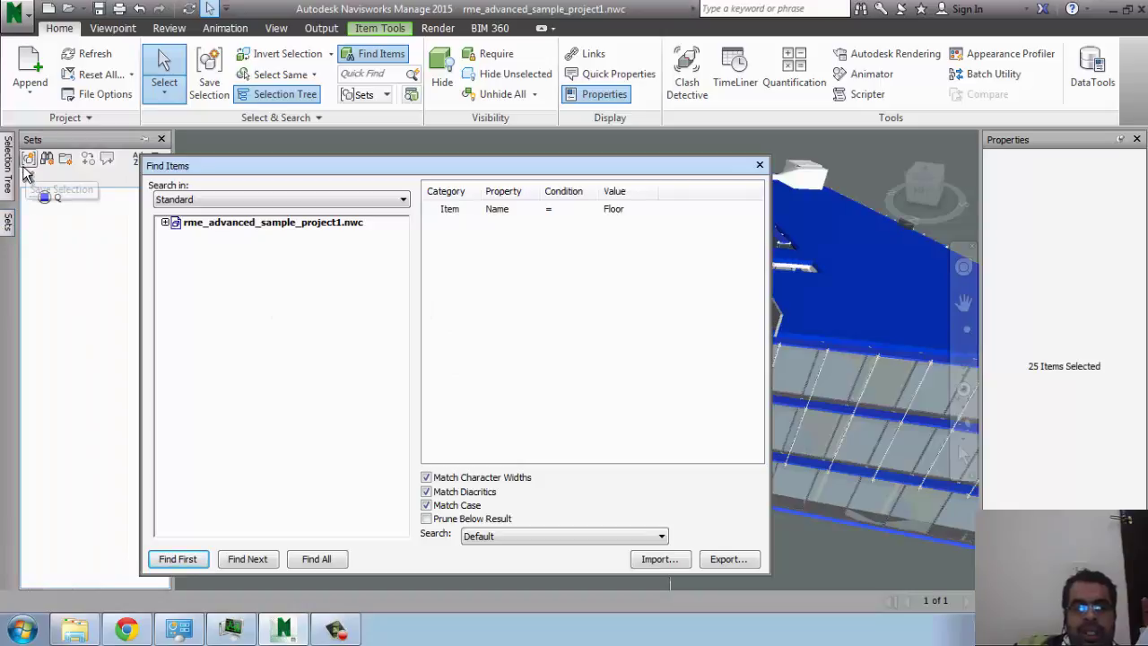
left_click(28, 158)
type("FLOOR")
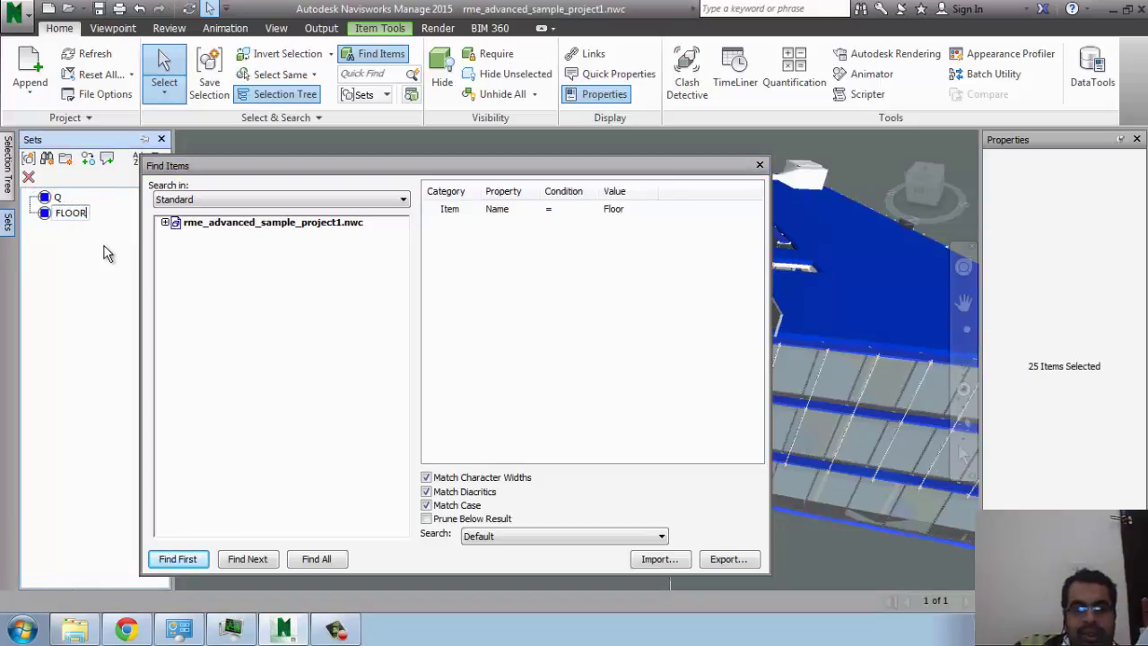
key("Return")
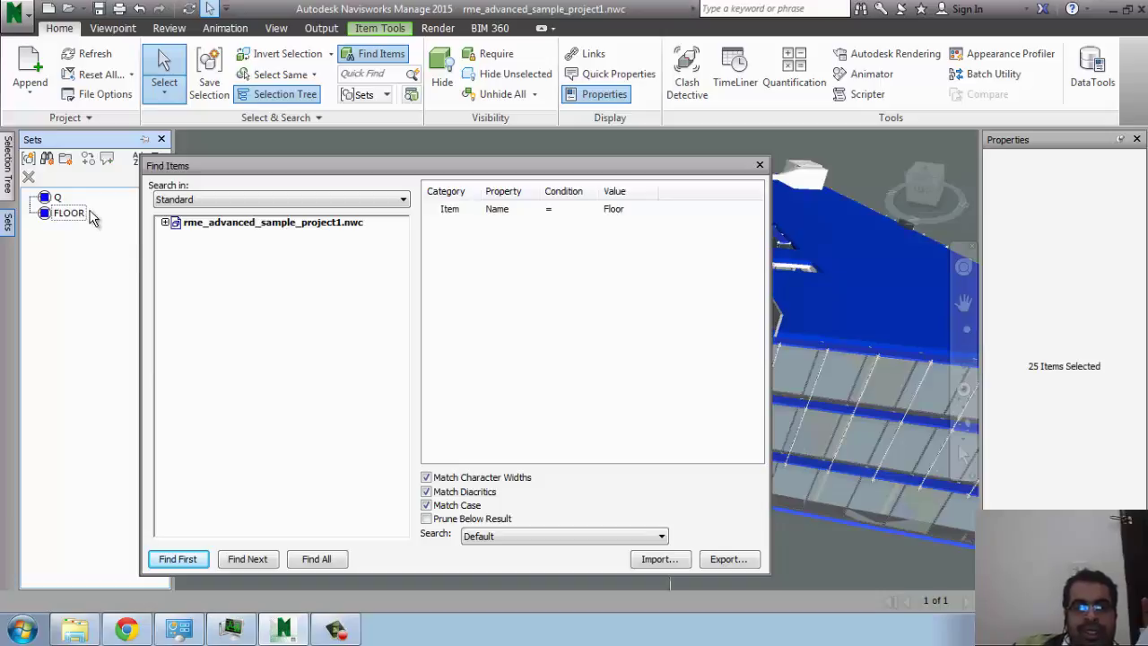
Add a second Find Items condition with category Item and property Material.
right_click(687, 237)
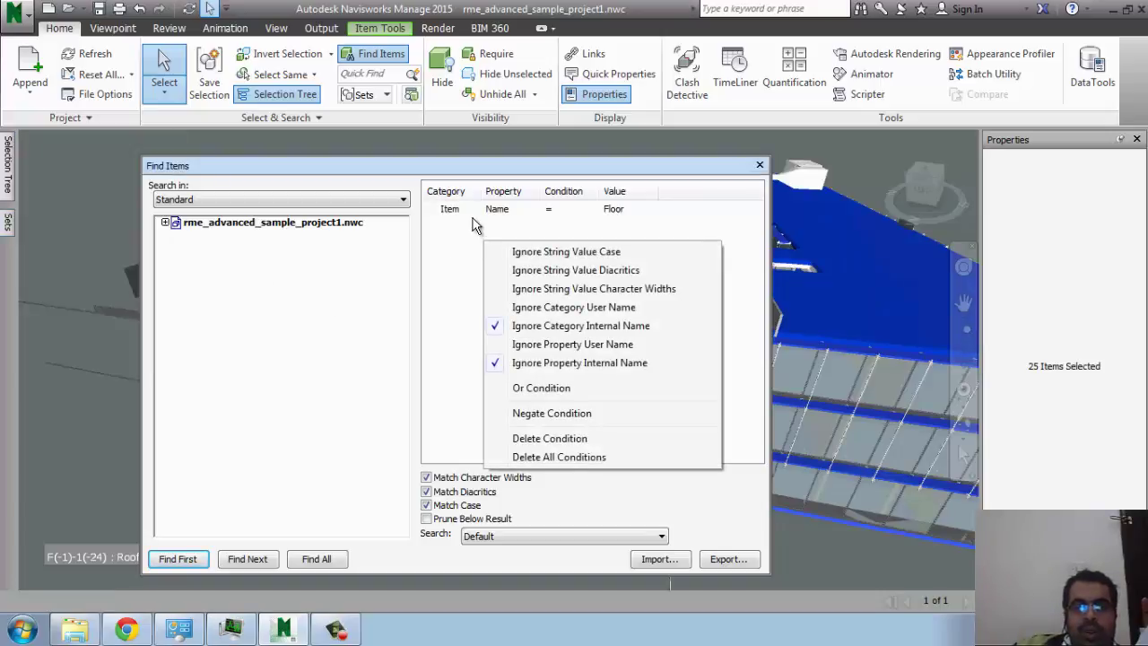
left_click(474, 224)
left_click(456, 228)
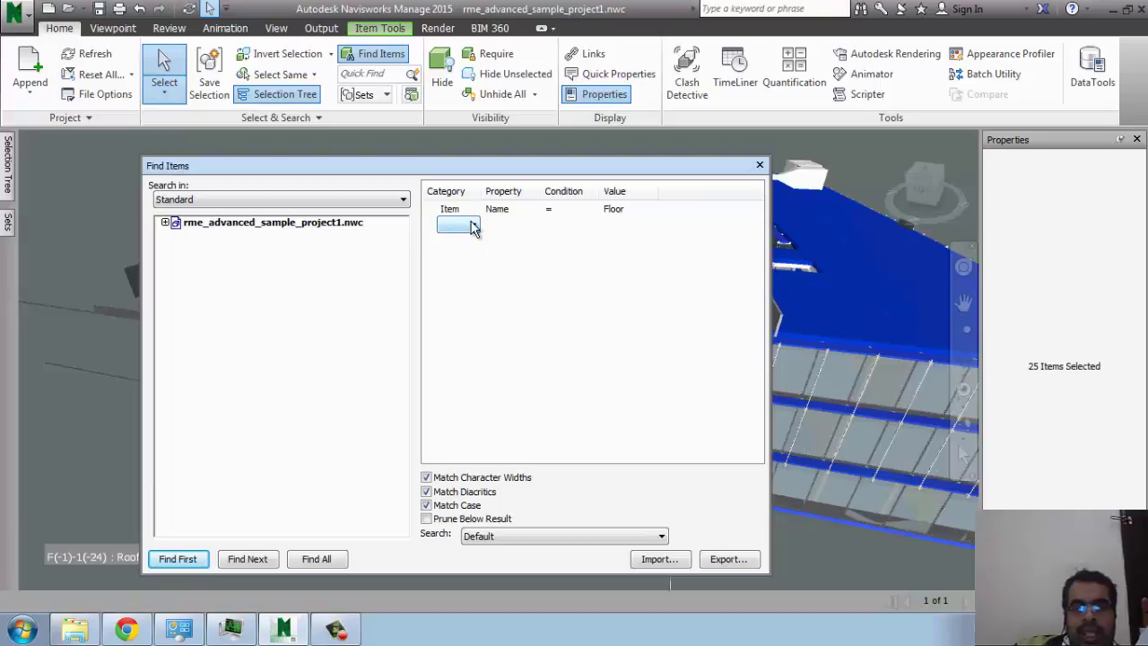
left_click(472, 225)
left_click(456, 241)
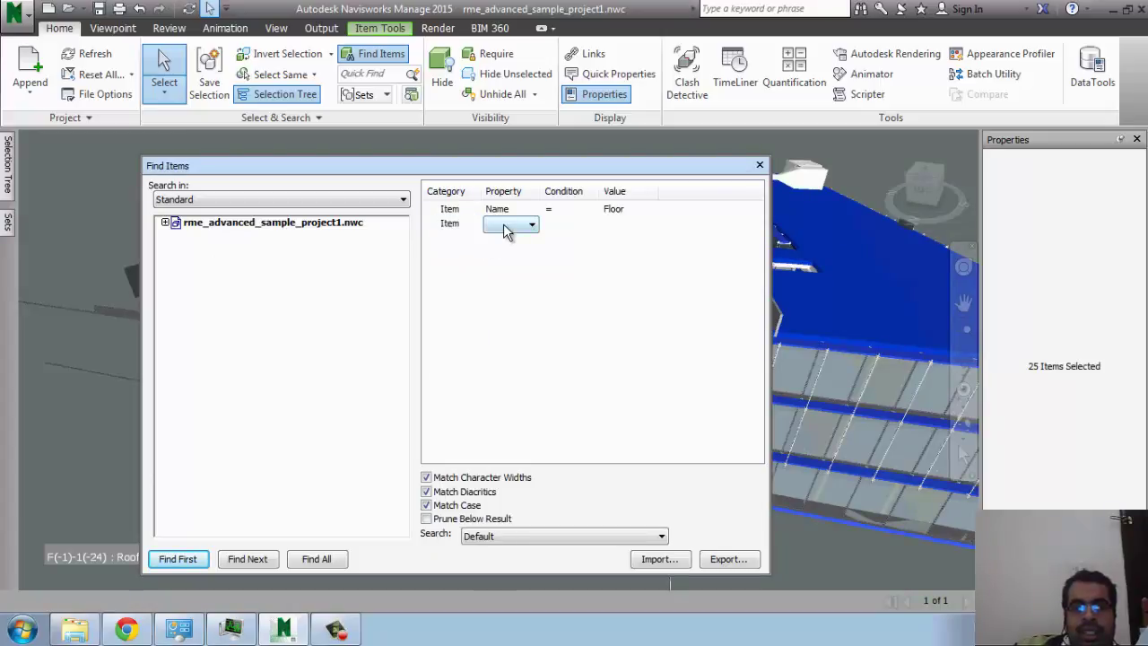
left_click(512, 224)
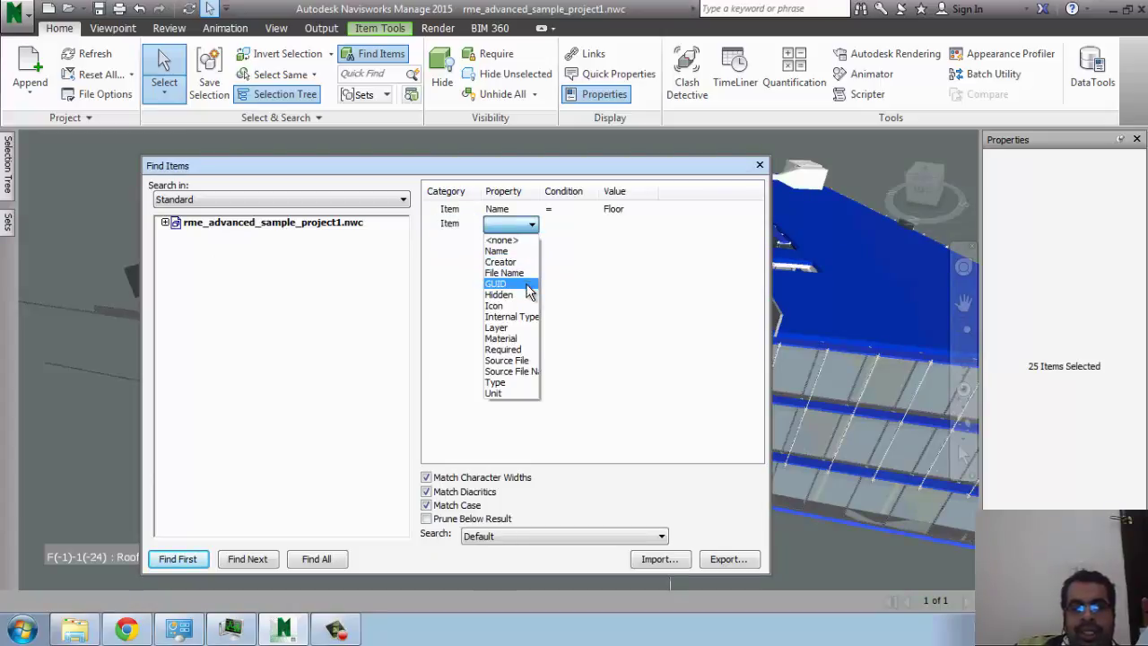
left_click(518, 339)
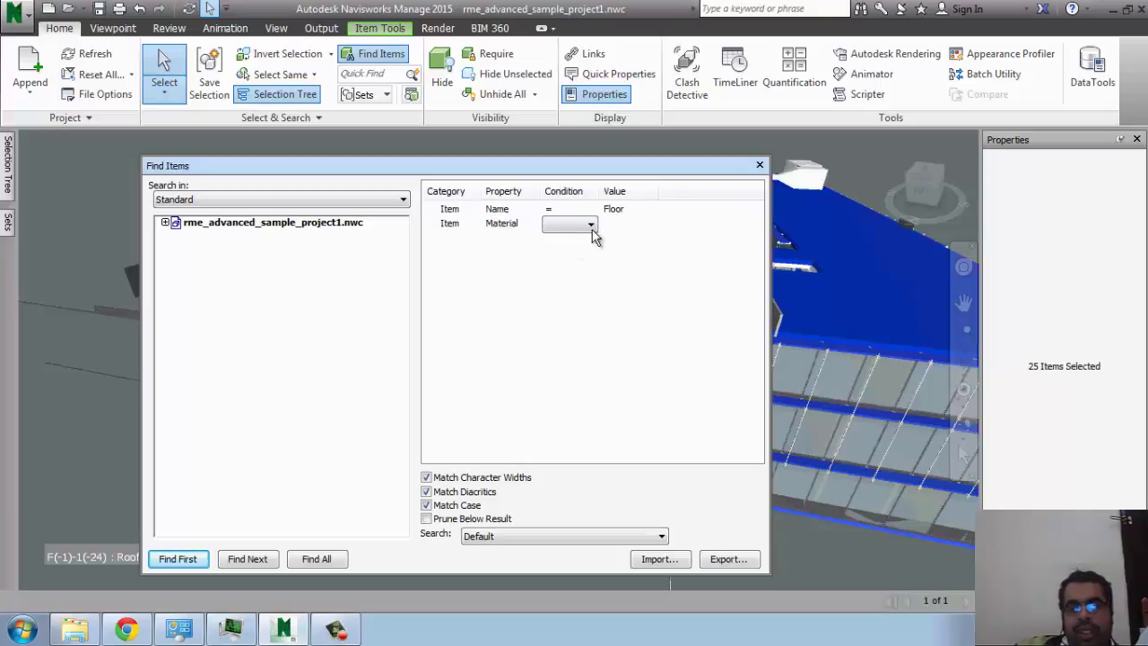
left_click(461, 226)
Review the condition's right-click options, close Find Items and clear the selection.
right_click(462, 226)
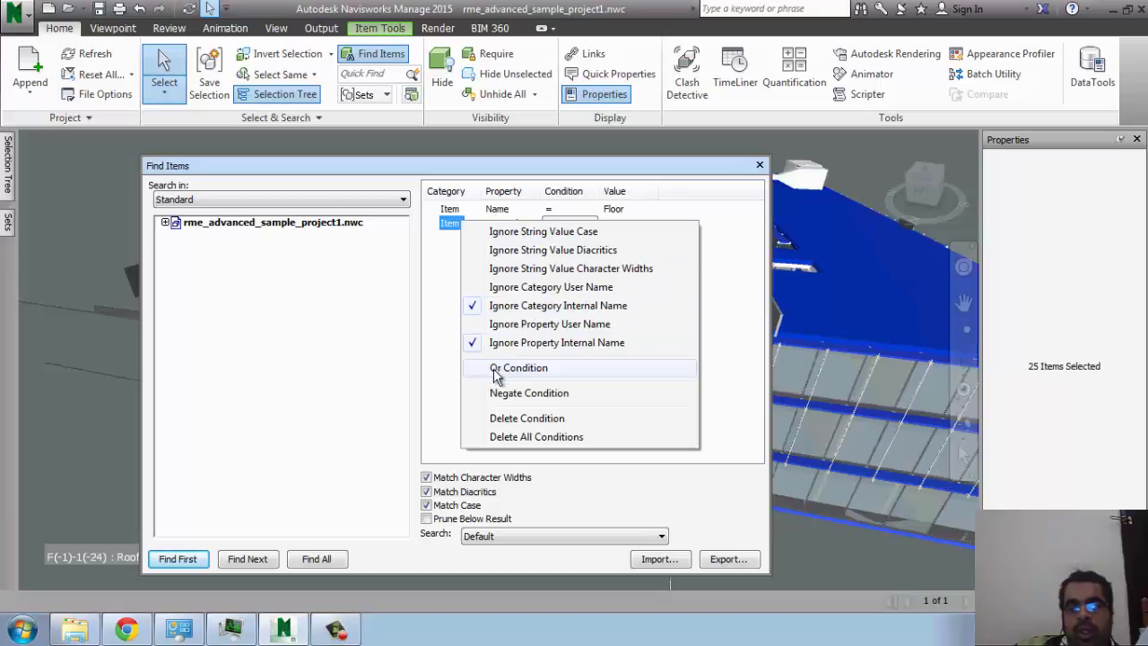
left_click(432, 387)
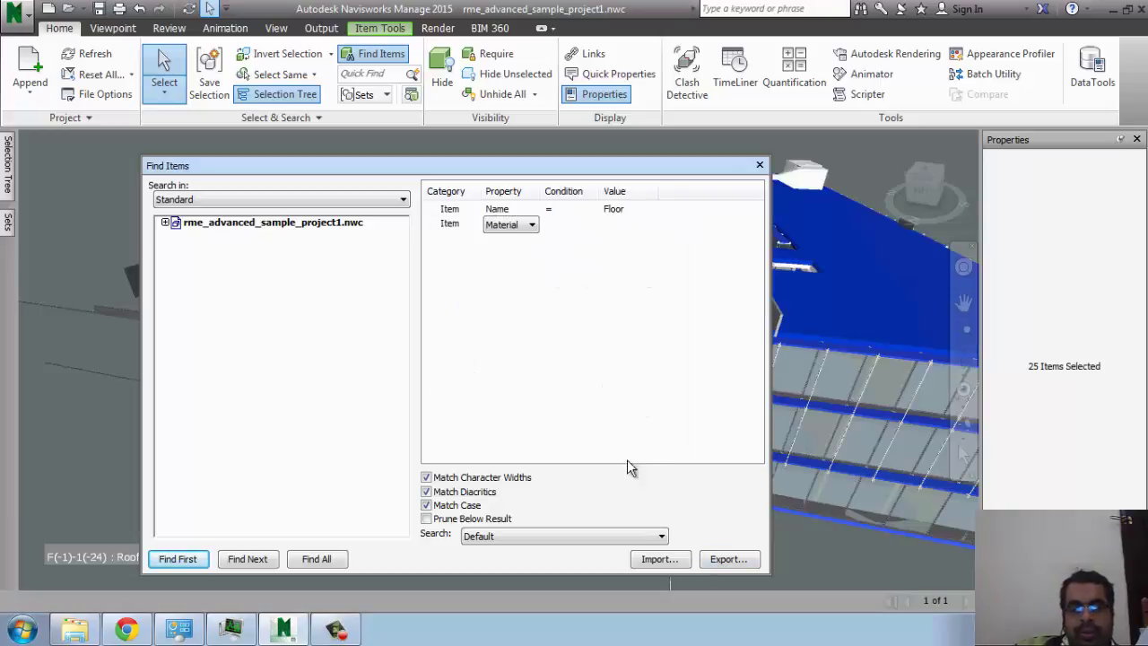
left_click(760, 165)
mouse_move(599, 250)
middle_mouse_down("shift")
mouse_move(185, 211)
mouse_move(503, 190)
middle_mouse_up("shift")
left_click(185, 211)
Select the rooftop cooling tower and override its transparency to fully transparent.
left_click(504, 190)
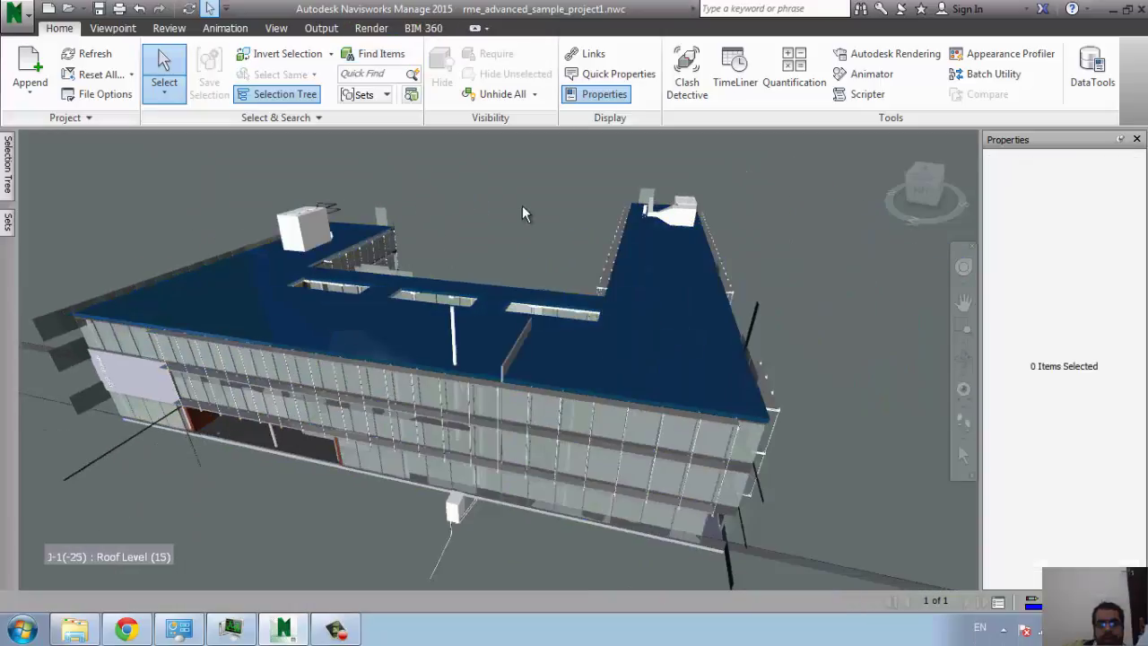
scroll(269, 243, "up", 3)
left_click(301, 215)
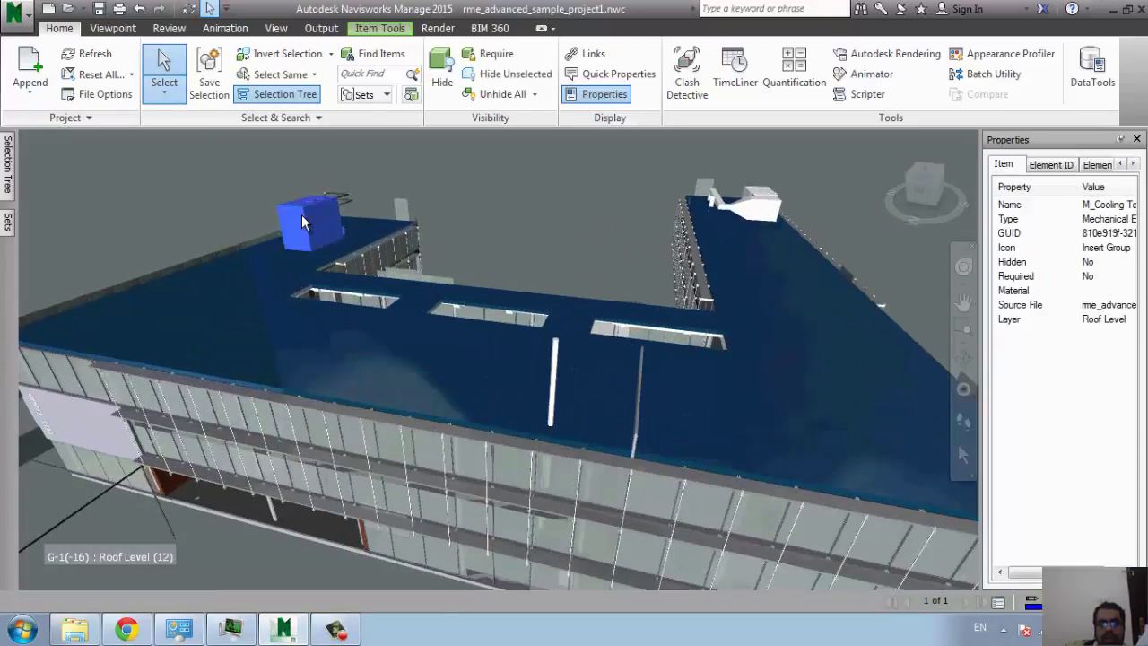
scroll(296, 205, "up", 3)
scroll(284, 190, "up", 2)
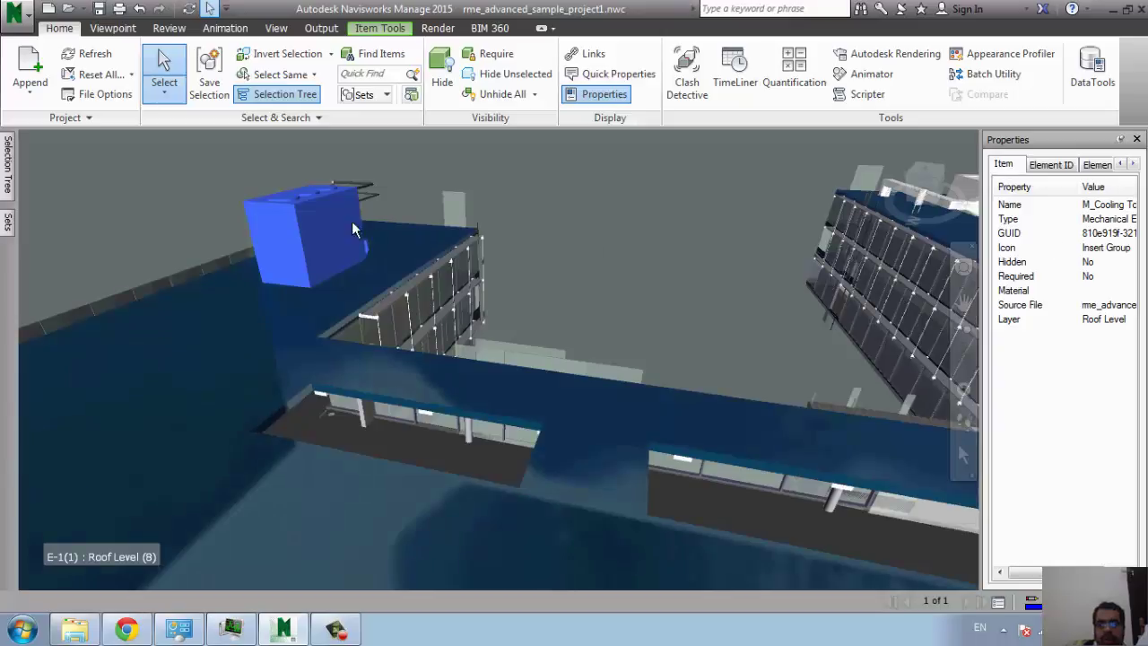
right_click(330, 215)
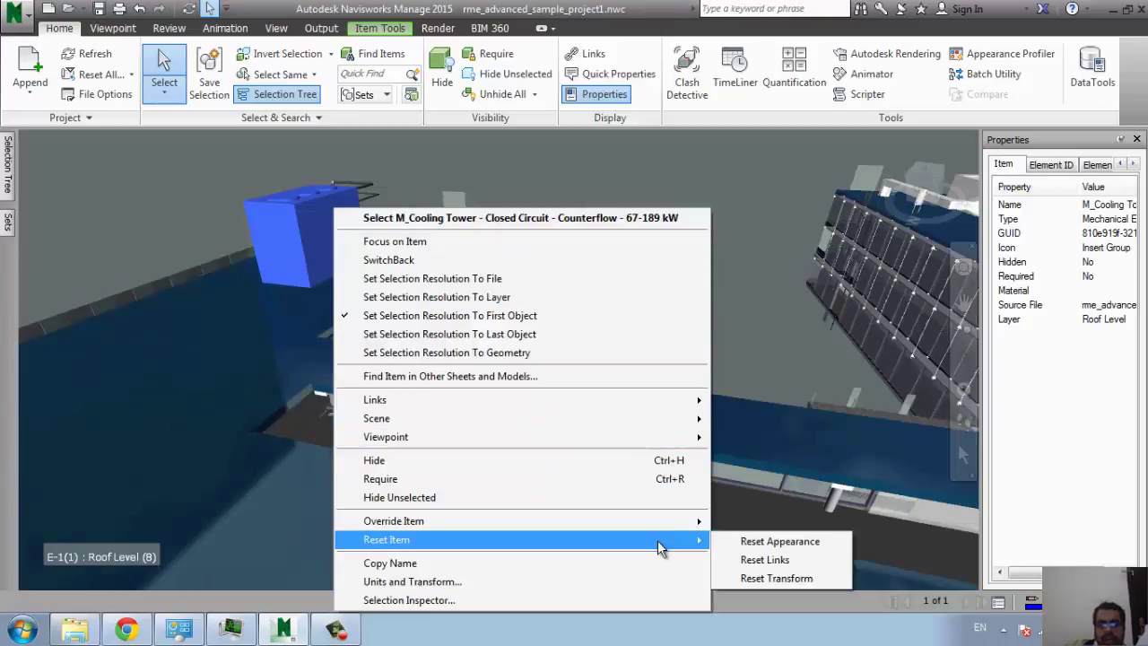
mouse_move(394, 522)
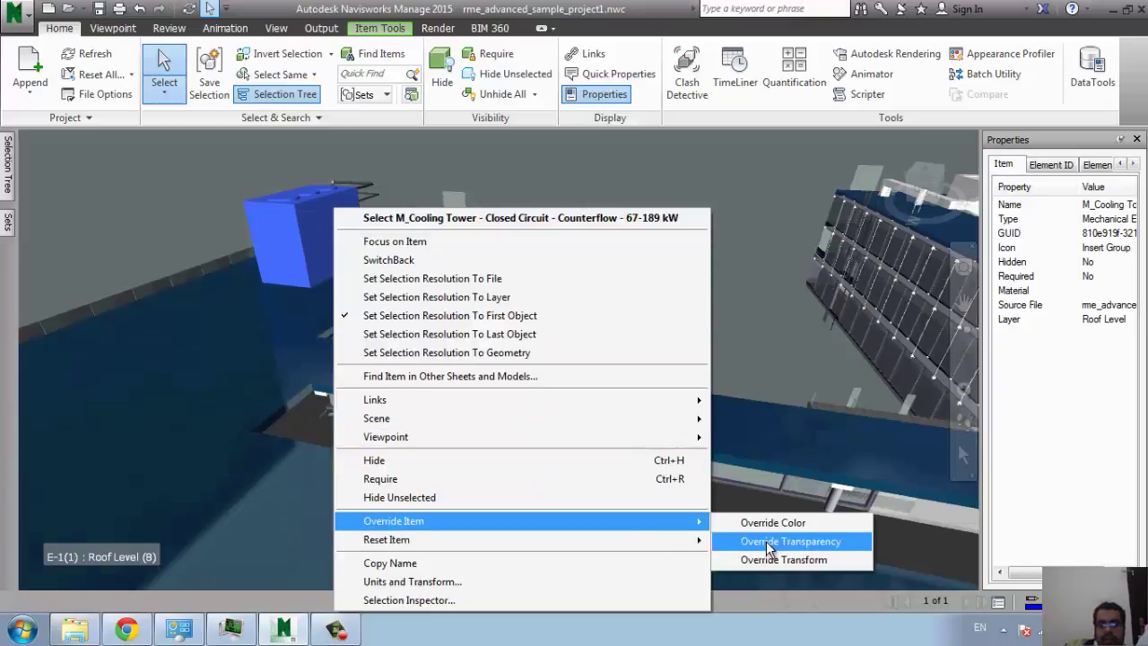
left_click(769, 545)
left_click_drag(475, 304, 667, 307)
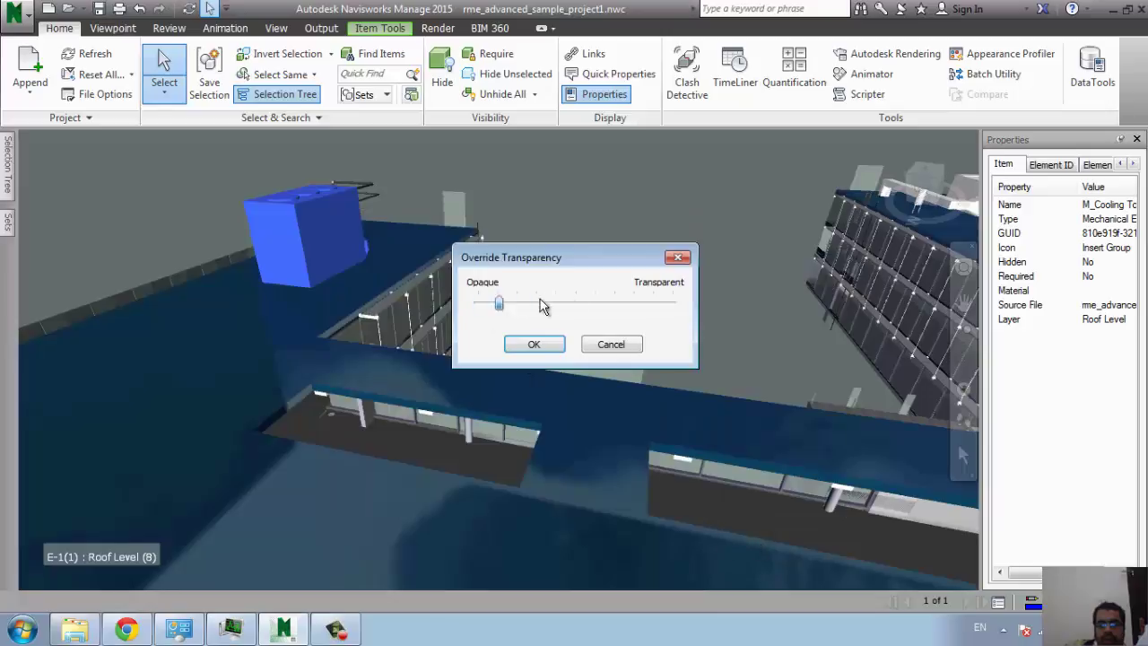
left_click(534, 344)
Deselect the cooling tower and zoom and pan around the roof to inspect it.
left_click(562, 232)
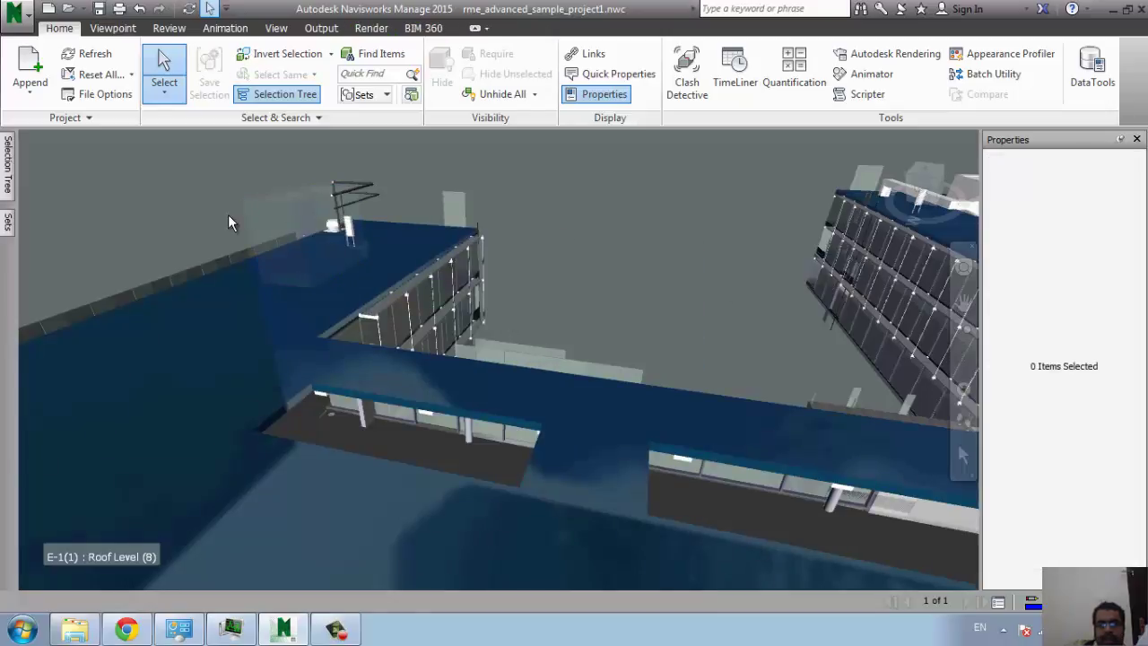
scroll(227, 215, "up", 5)
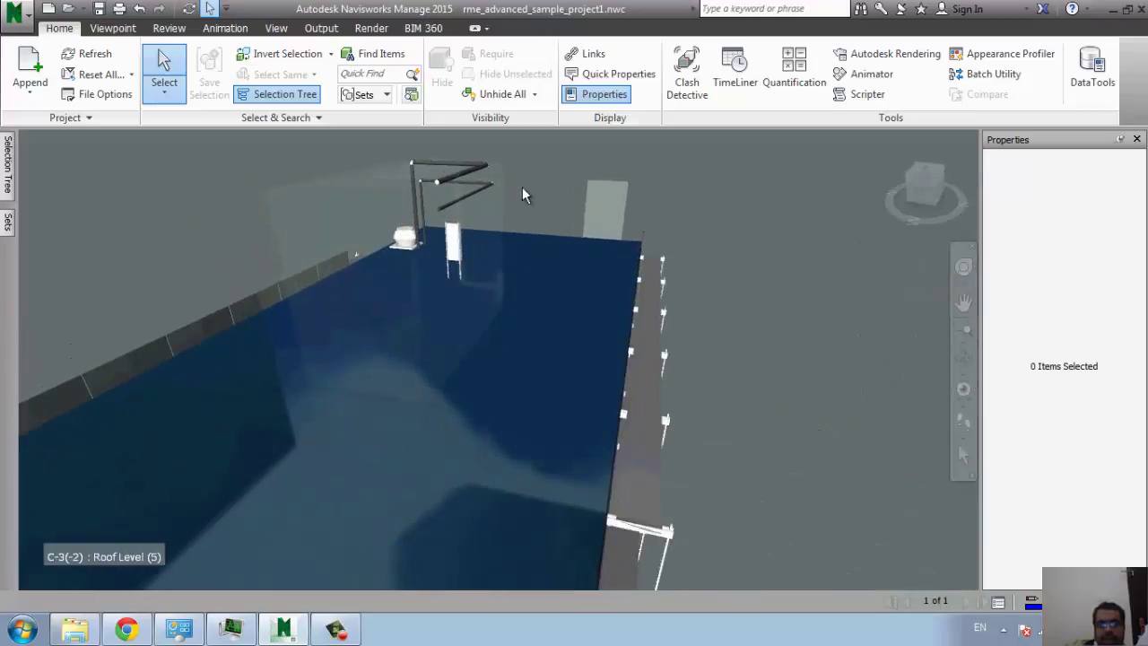
scroll(357, 286, "down", 2)
scroll(355, 260, "down", 3)
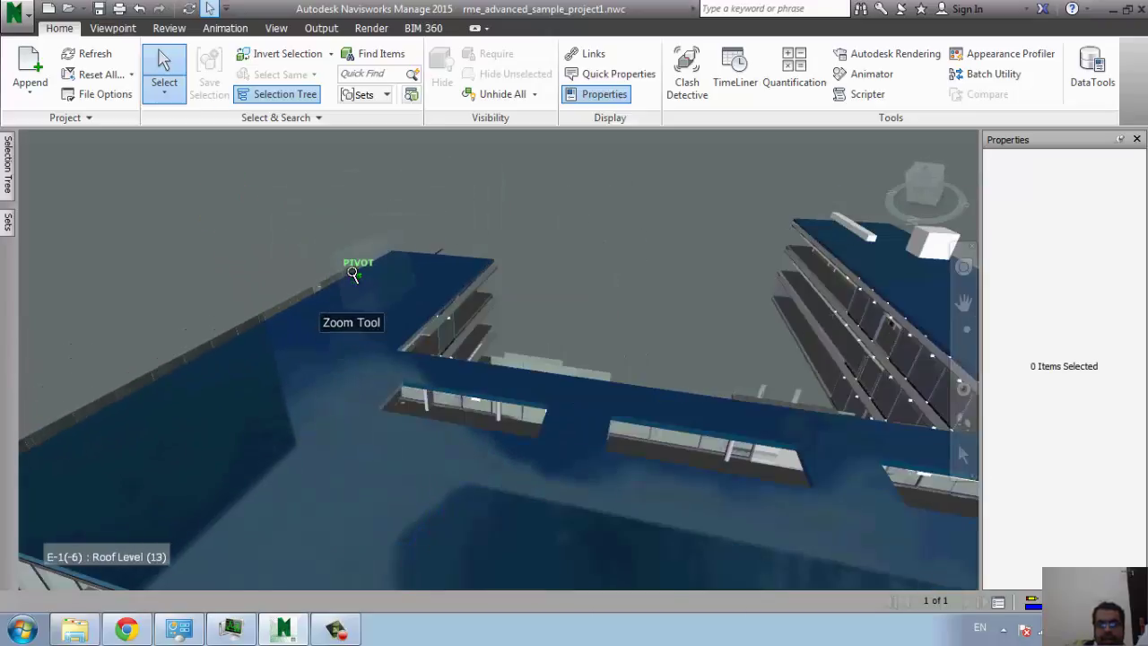
scroll(350, 256, "down", 3)
mouse_move(308, 208)
middle_mouse_down()
mouse_move(472, 350)
mouse_move(339, 288)
mouse_move(321, 305)
mouse_move(333, 320)
middle_mouse_up()
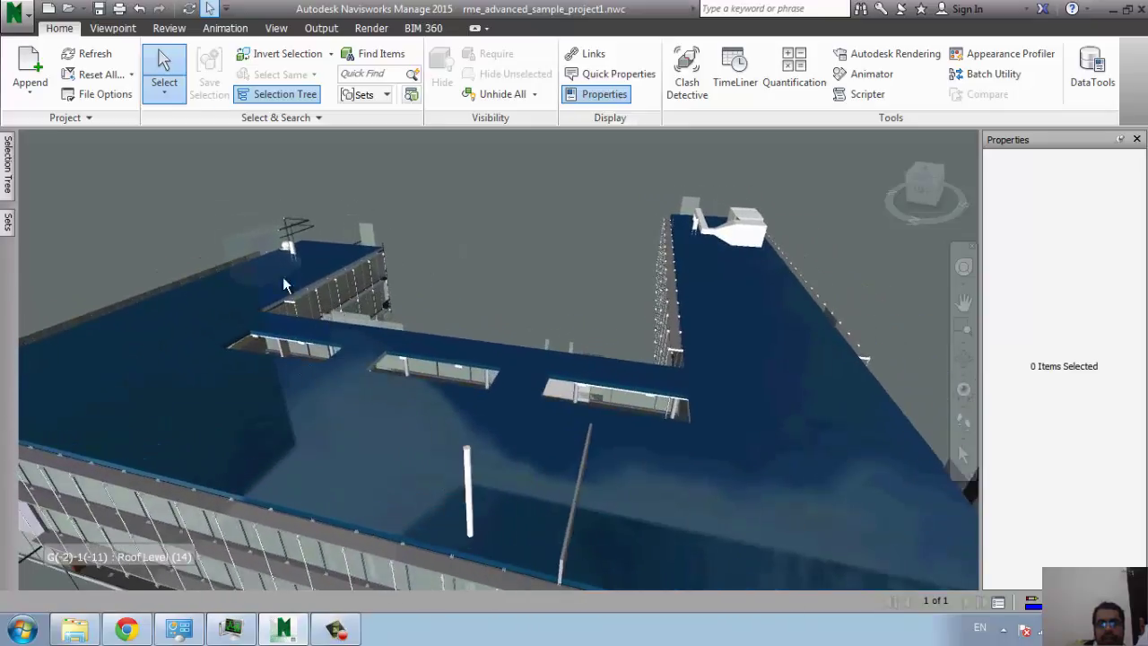
scroll(246, 218, "up", 3)
scroll(246, 218, "up", 2)
middle_click_drag(295, 246, 359, 277)
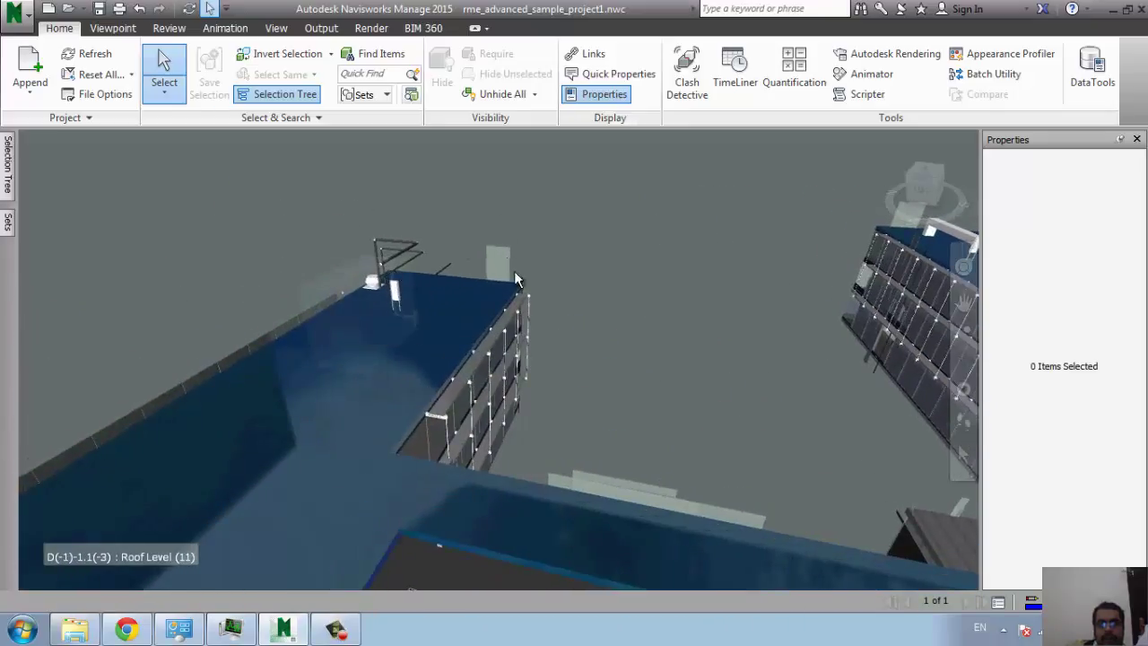
Browse the Viewpoint tab's camera projection and lighting choices without changing them.
left_click(116, 33)
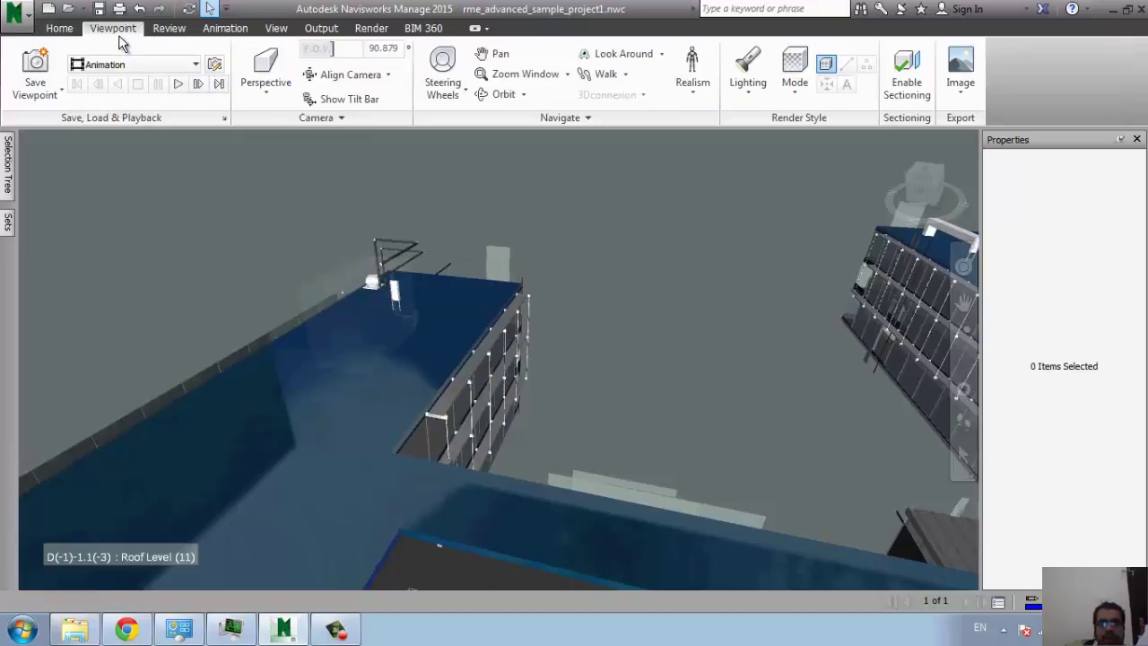
mouse_move(632, 290)
middle_mouse_down()
mouse_move(564, 300)
mouse_move(359, 182)
middle_mouse_up()
left_click(268, 89)
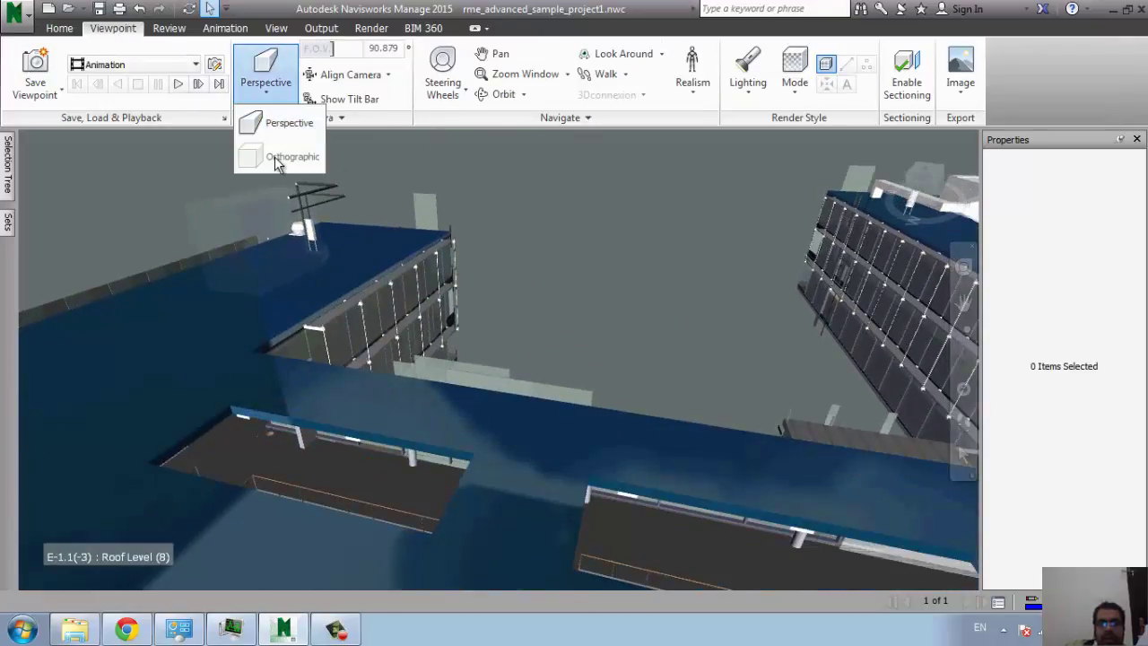
left_click(540, 233)
middle_click_drag(705, 223, 651, 225)
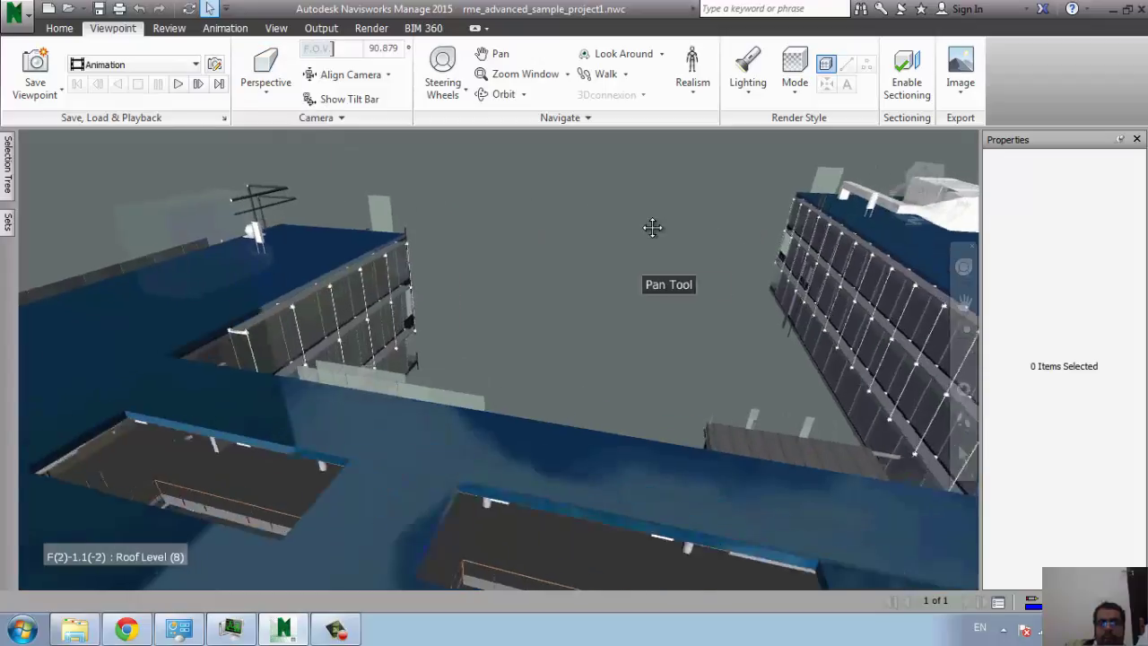
left_click(741, 101)
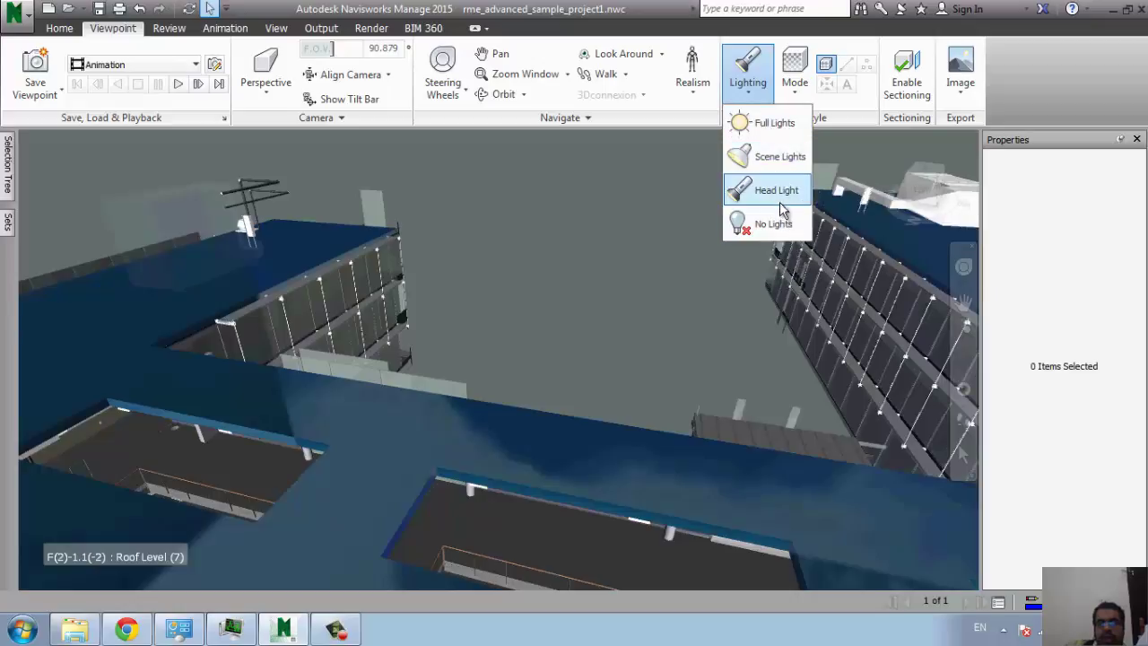
Switch the render mode to Shaded, then Wireframe, and briefly inspect a roof floor.
left_click(731, 235)
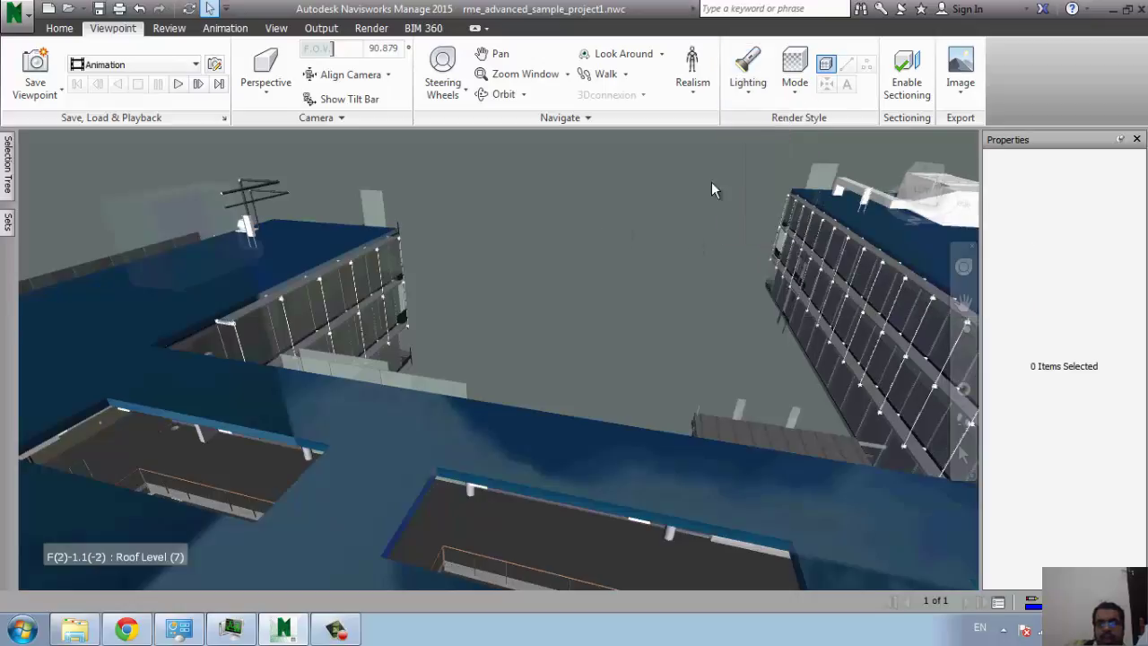
left_click(794, 72)
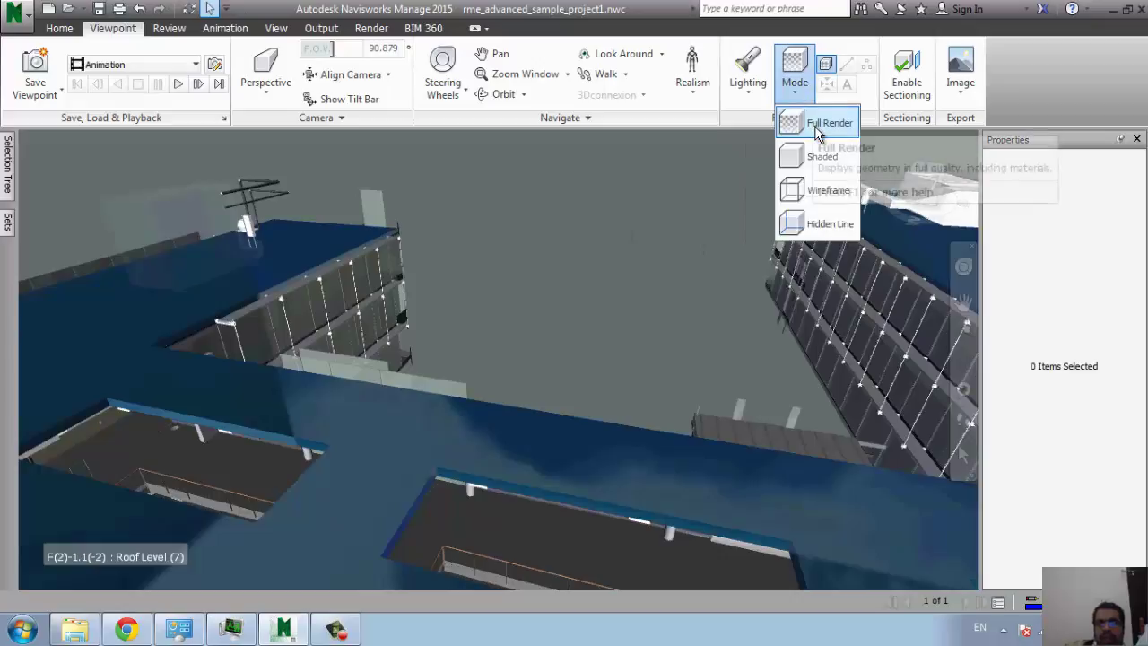
left_click(809, 176)
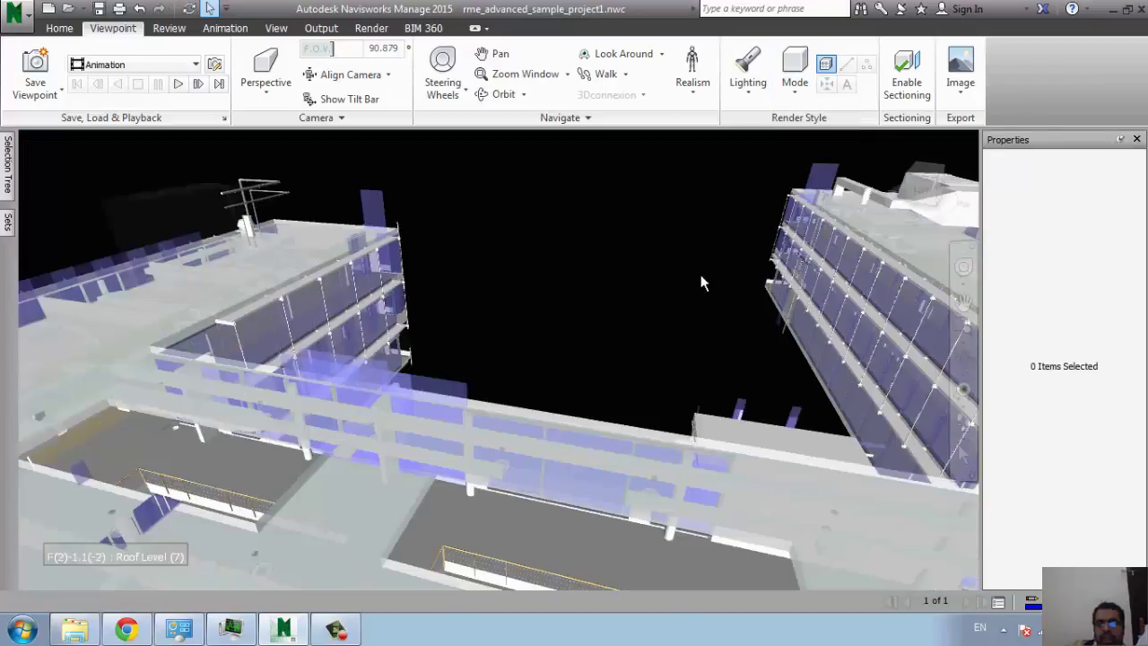
left_click(795, 71)
left_click(816, 193)
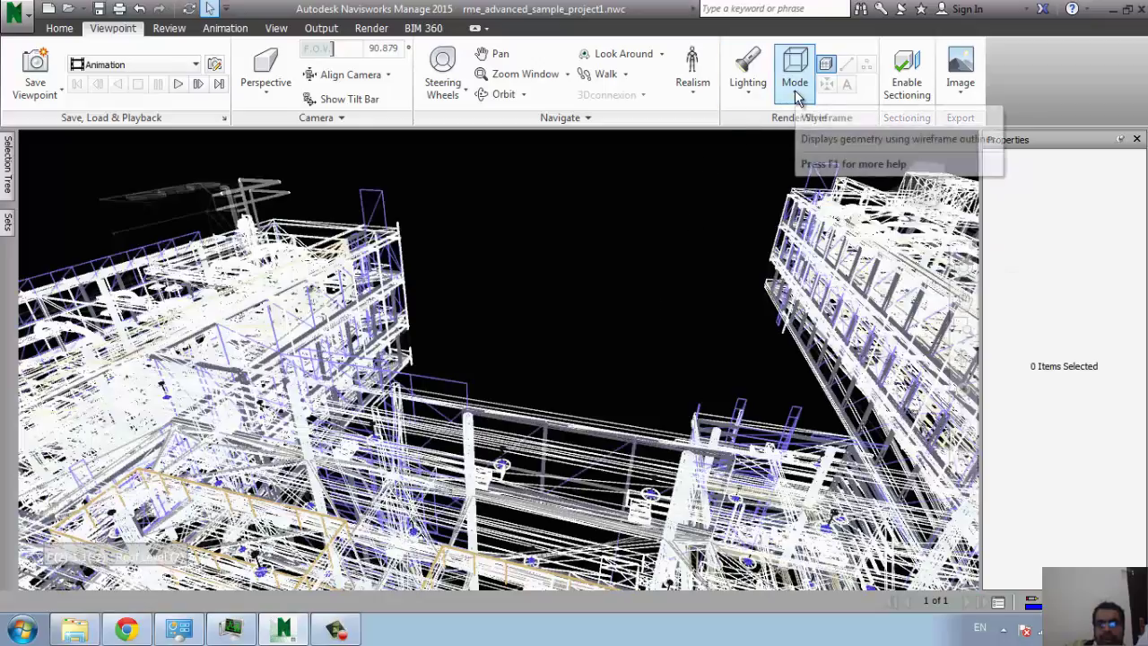
left_click(186, 368)
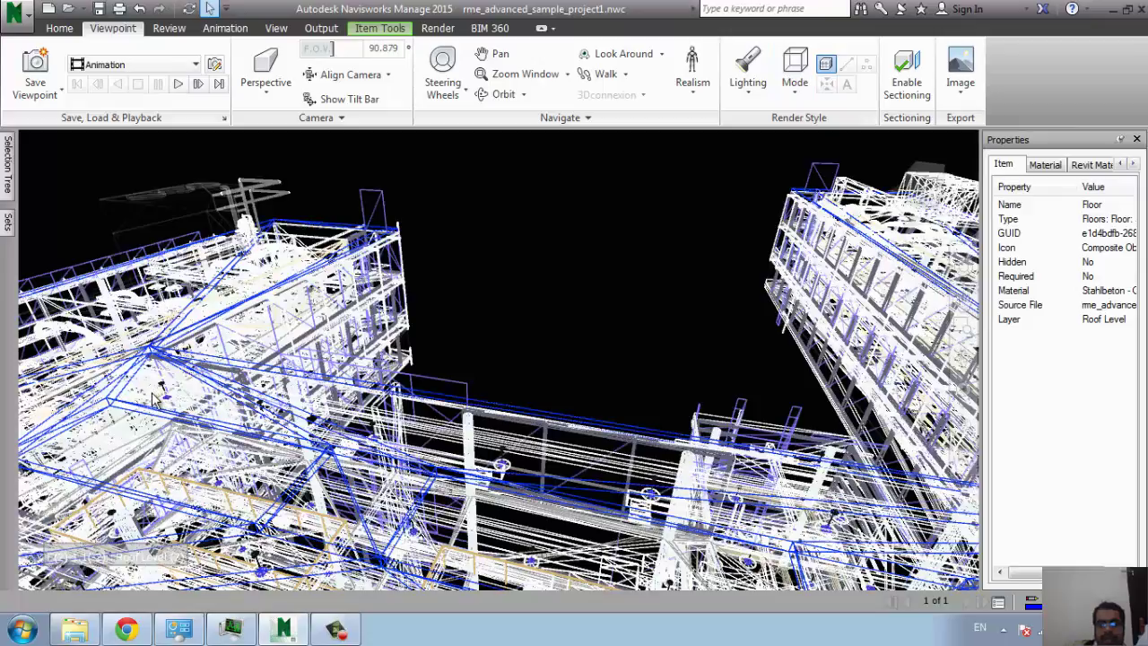
left_click(557, 270)
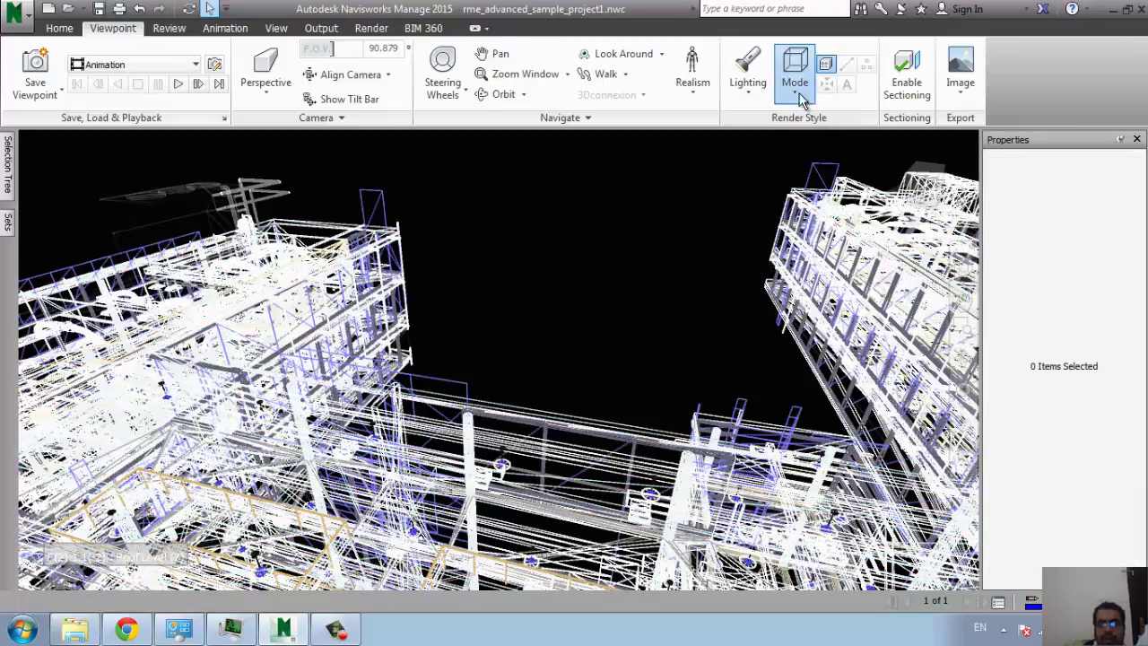
Show the model in Hidden Line, then return it to Full Render.
left_click(799, 95)
left_click(834, 223)
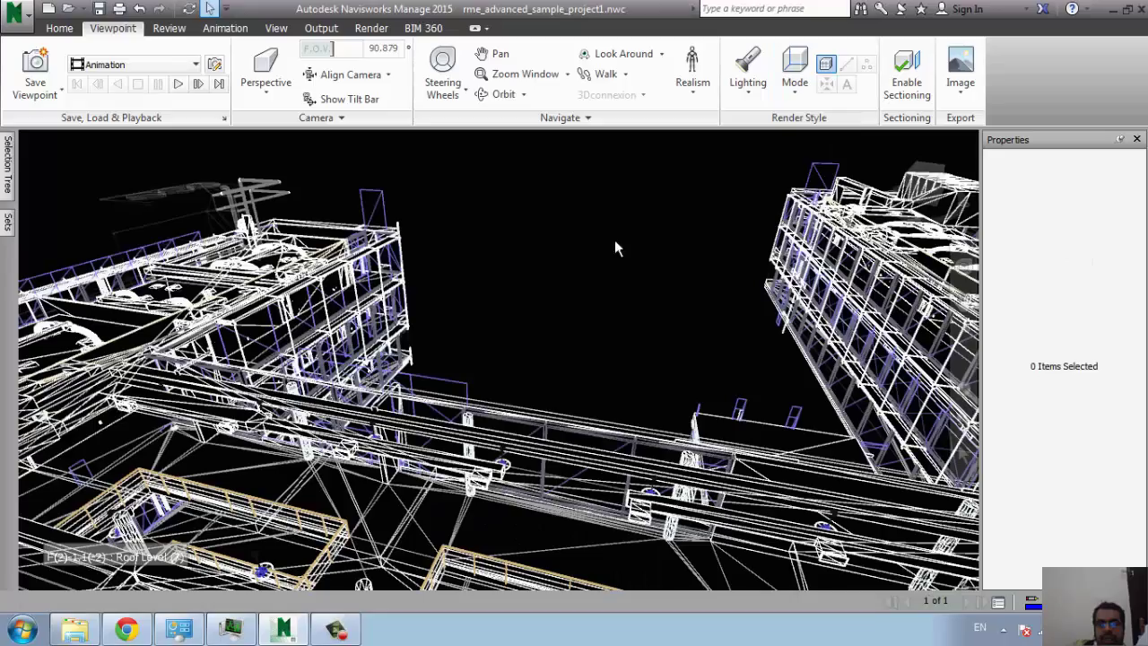
left_click(797, 90)
left_click(823, 124)
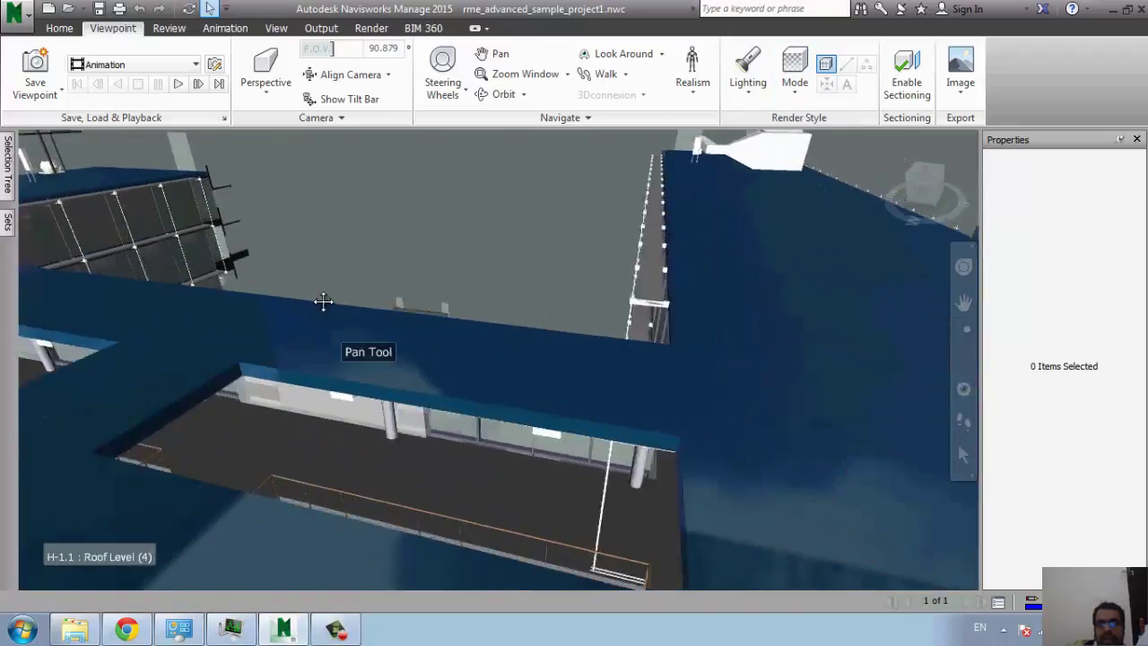
Pan across the roof and look through the Review, Animation and View tabs.
middle_click_drag(668, 395, 763, 194)
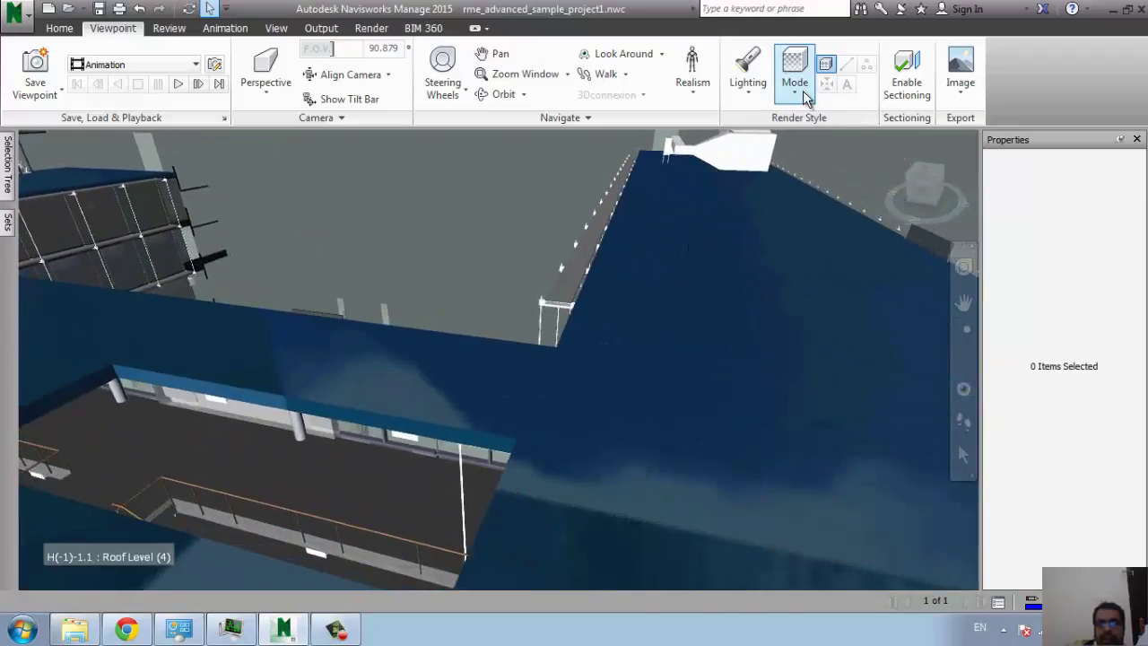
middle_click_drag(340, 364, 441, 377)
scroll(538, 384, "down", 2)
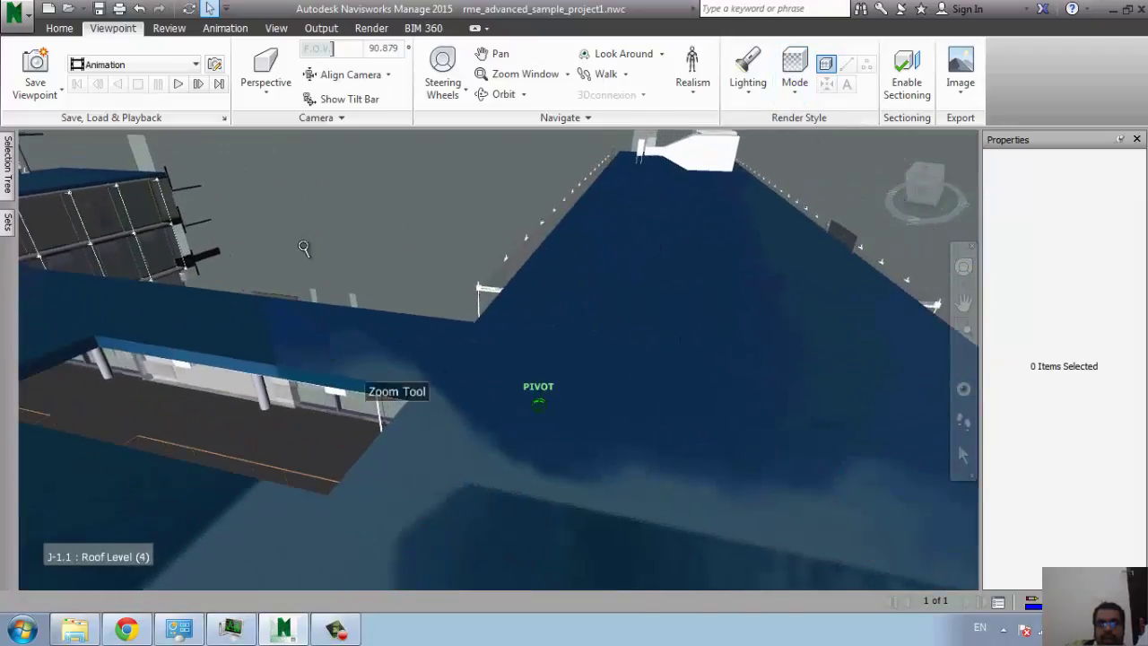
left_click(169, 28)
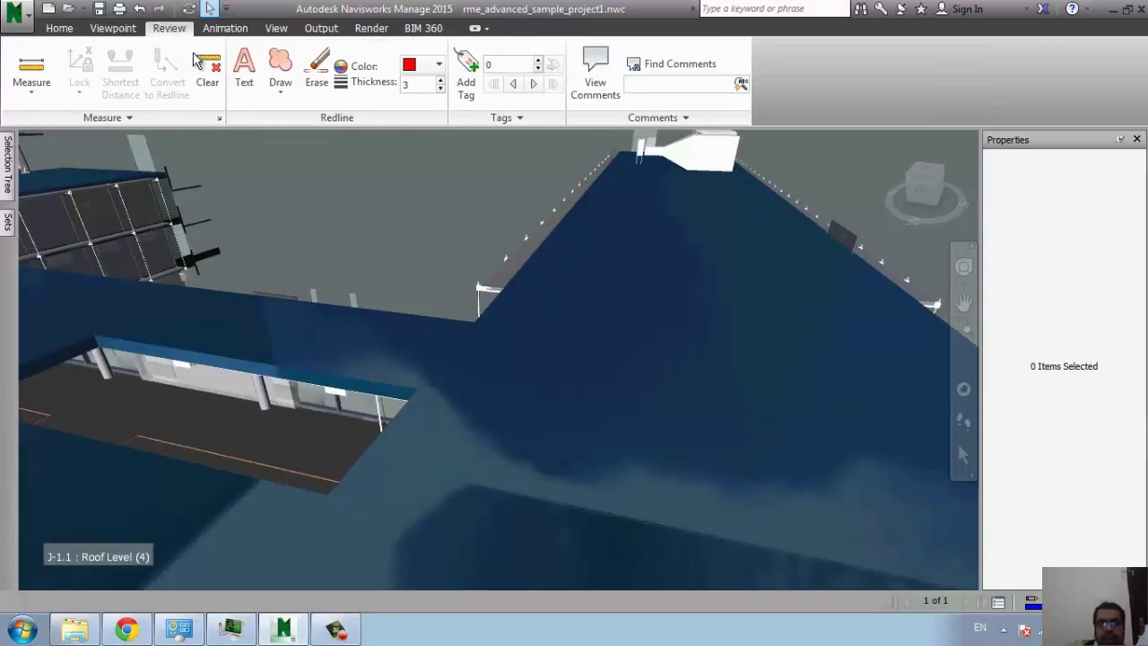
left_click(244, 30)
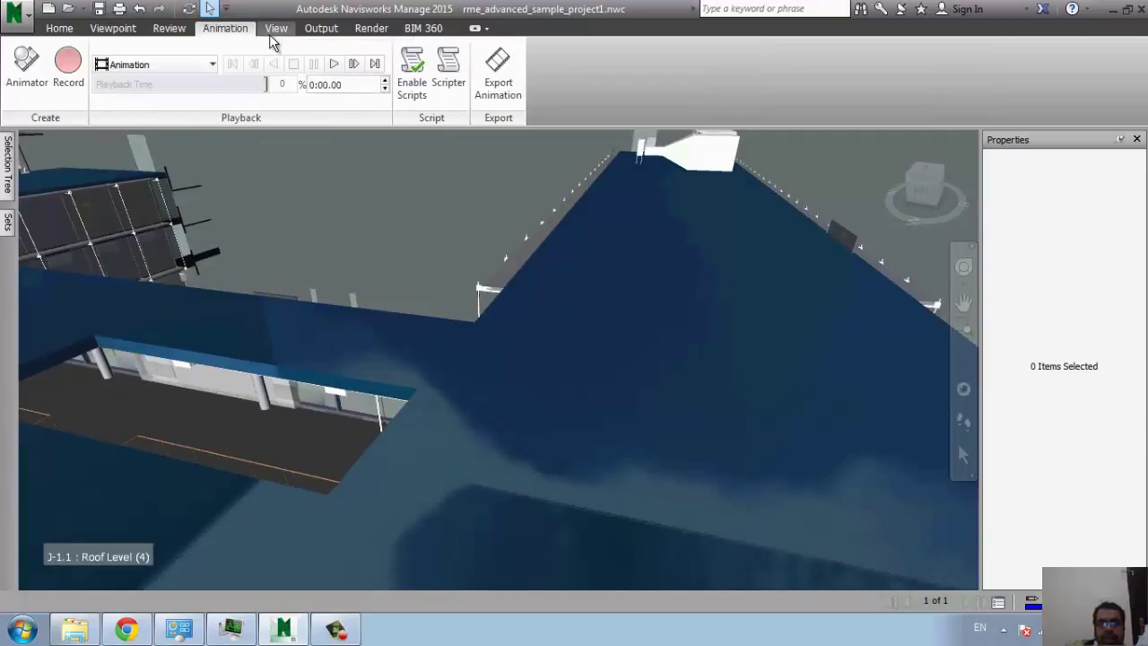
left_click(269, 33)
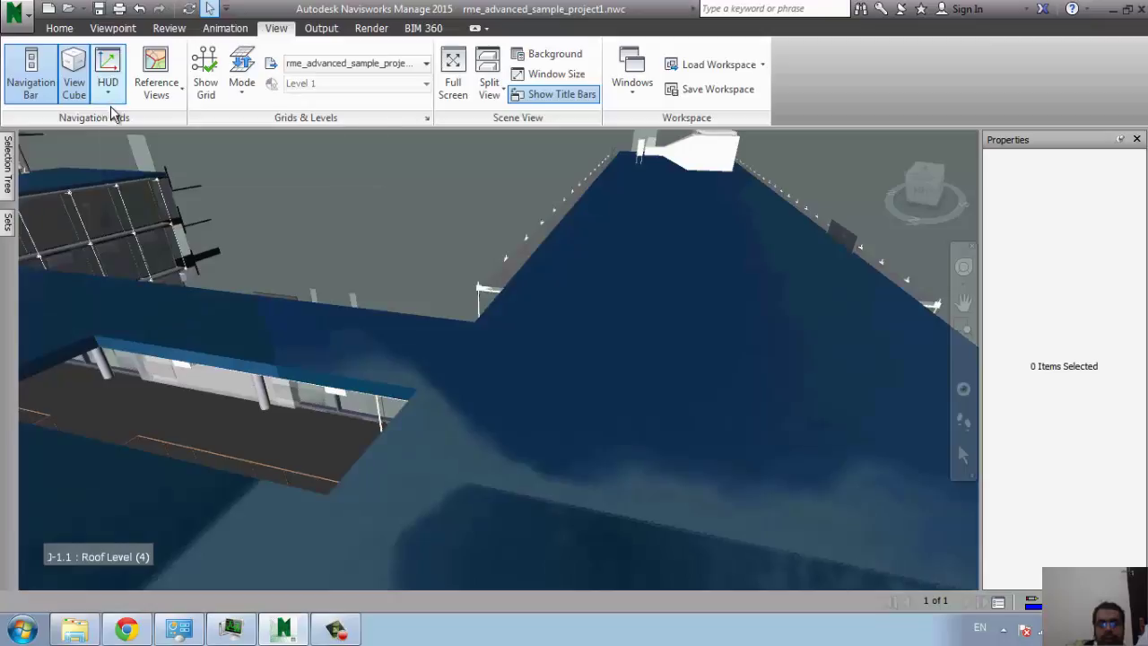
Turn on the XYZ Axes HUD overlay and pan along the glass facade.
mouse_move(563, 313)
middle_mouse_down()
mouse_move(700, 270)
mouse_move(436, 225)
middle_mouse_up()
scroll(436, 225, "down", 3)
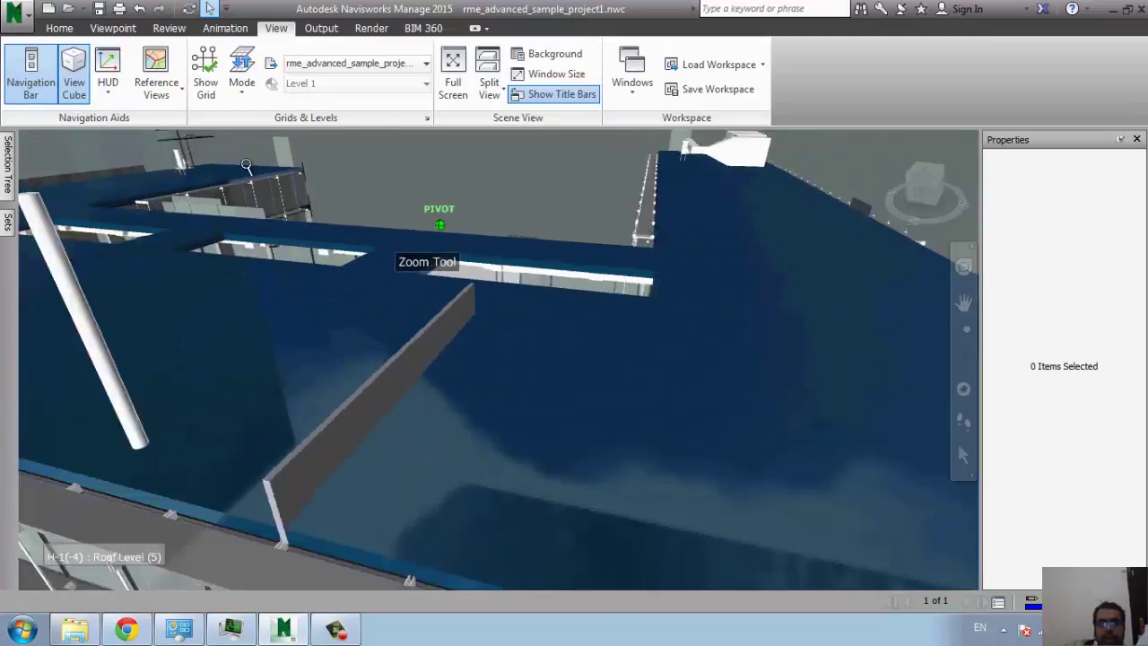
left_click(109, 96)
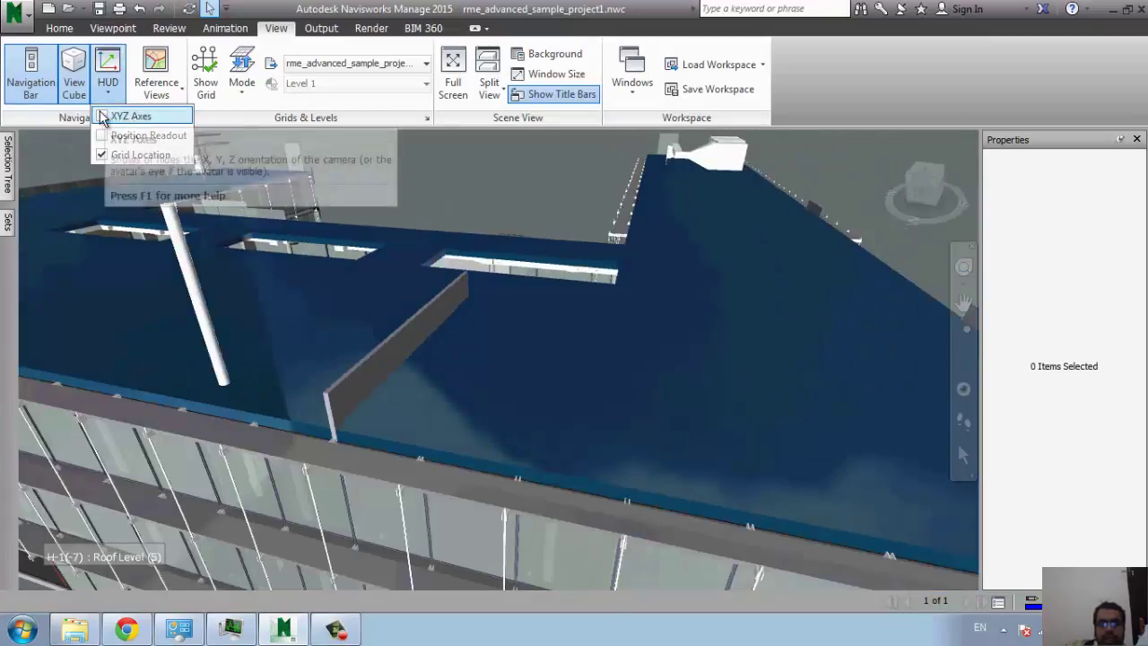
left_click(126, 116)
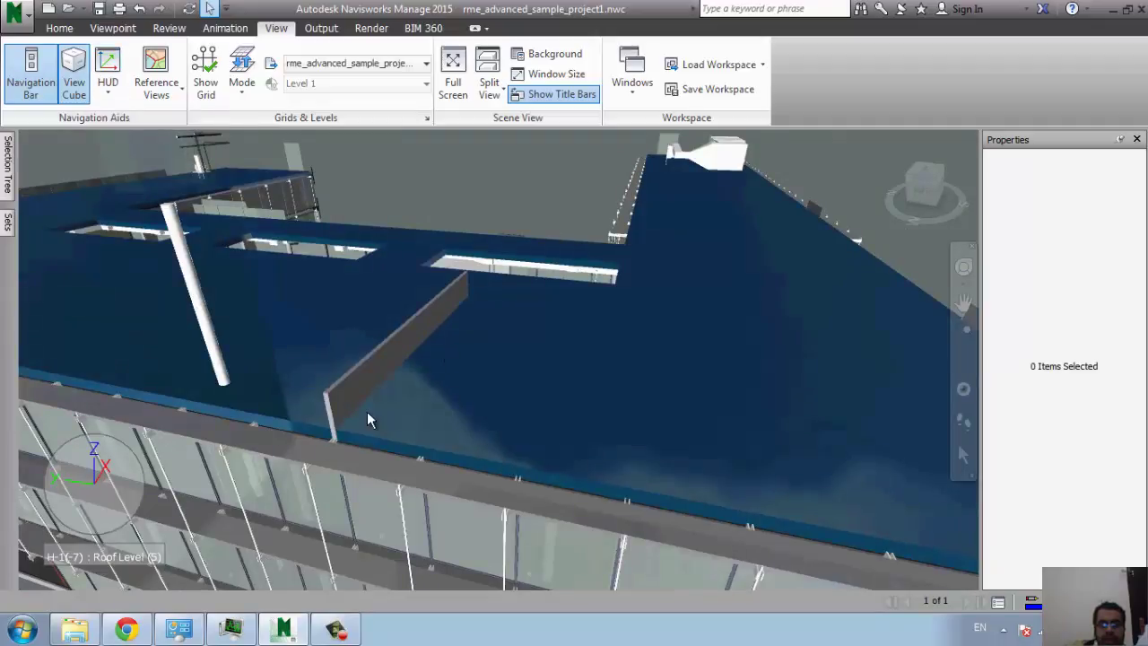
middle_click_drag(367, 418, 518, 257)
mouse_move(429, 377)
middle_mouse_down()
mouse_move(500, 179)
mouse_move(526, 526)
mouse_move(546, 526)
mouse_move(716, 197)
mouse_move(723, 219)
middle_mouse_up()
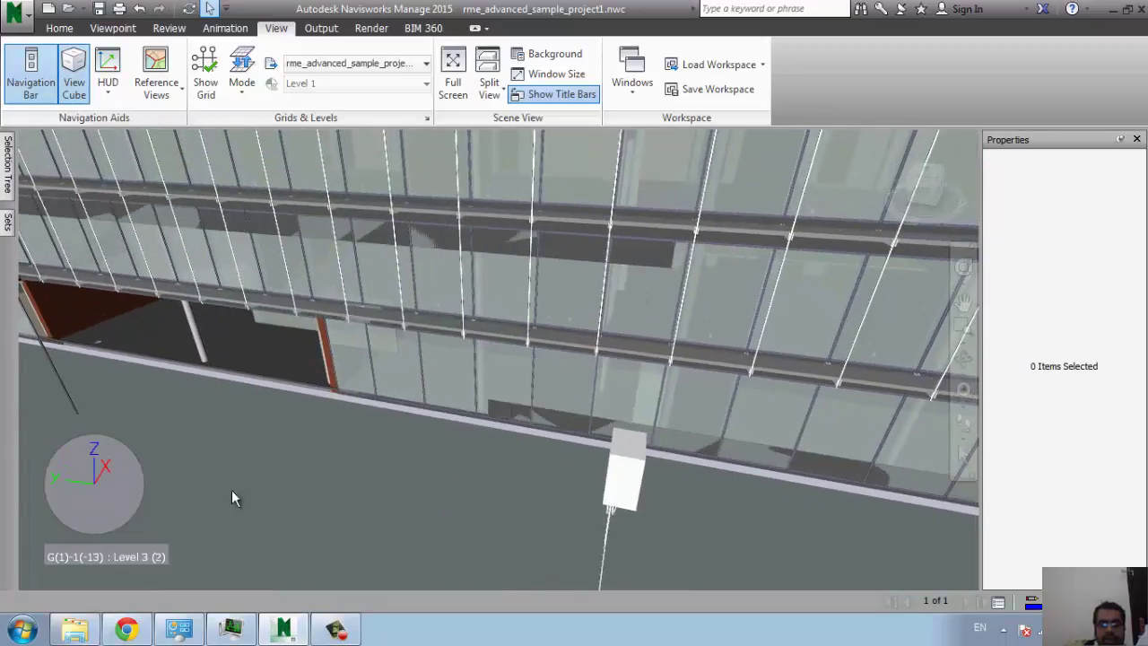
scroll(231, 498, "down", 5)
scroll(613, 485, "down", 3)
middle_click_drag(613, 484, 403, 469)
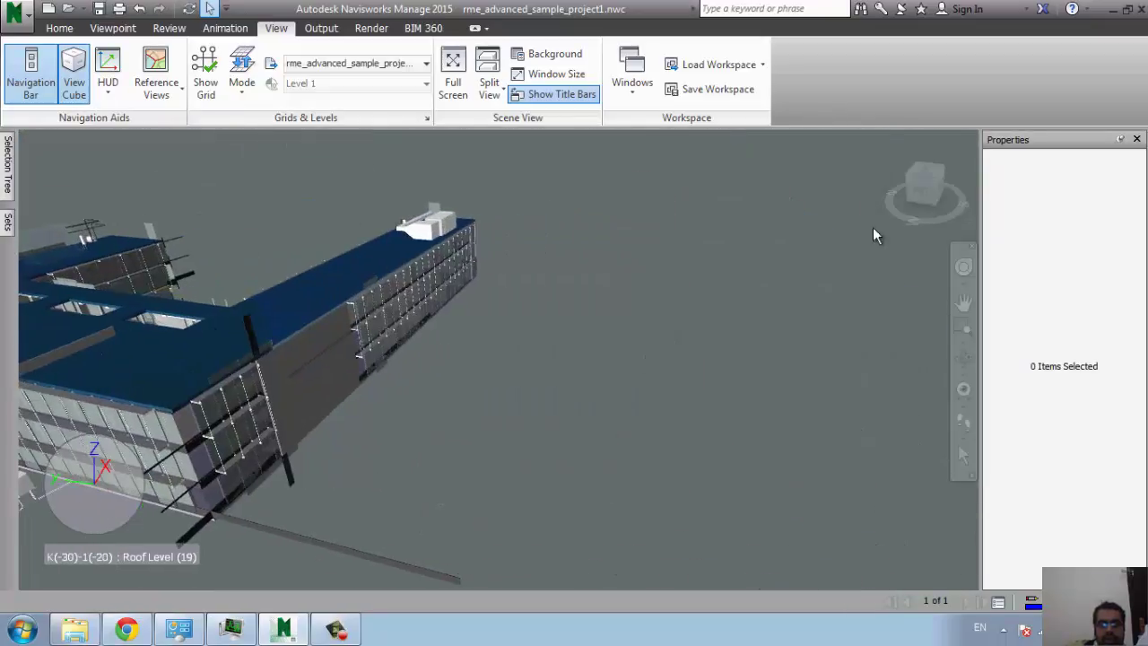
Turn the model to a corner view, show Position Readout, then hide both overlays.
left_click(942, 170)
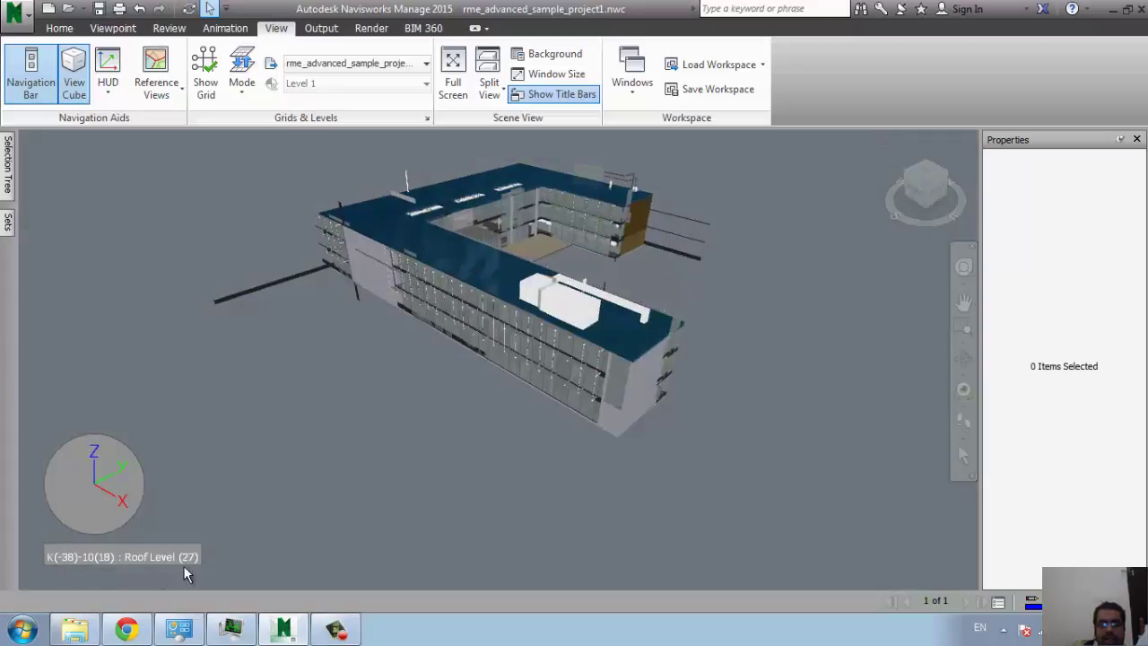
middle_click_drag(547, 429, 500, 565)
scroll(473, 359, "up", 3)
scroll(473, 359, "up", 5)
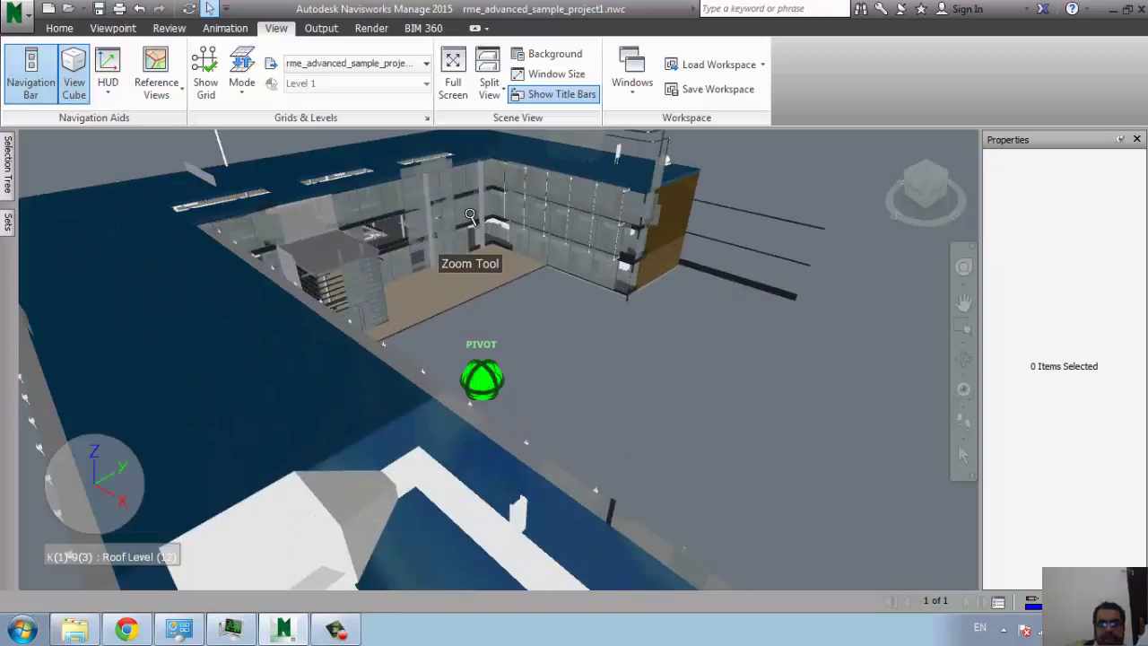
middle_click_drag(233, 235, 228, 176)
left_click(108, 86)
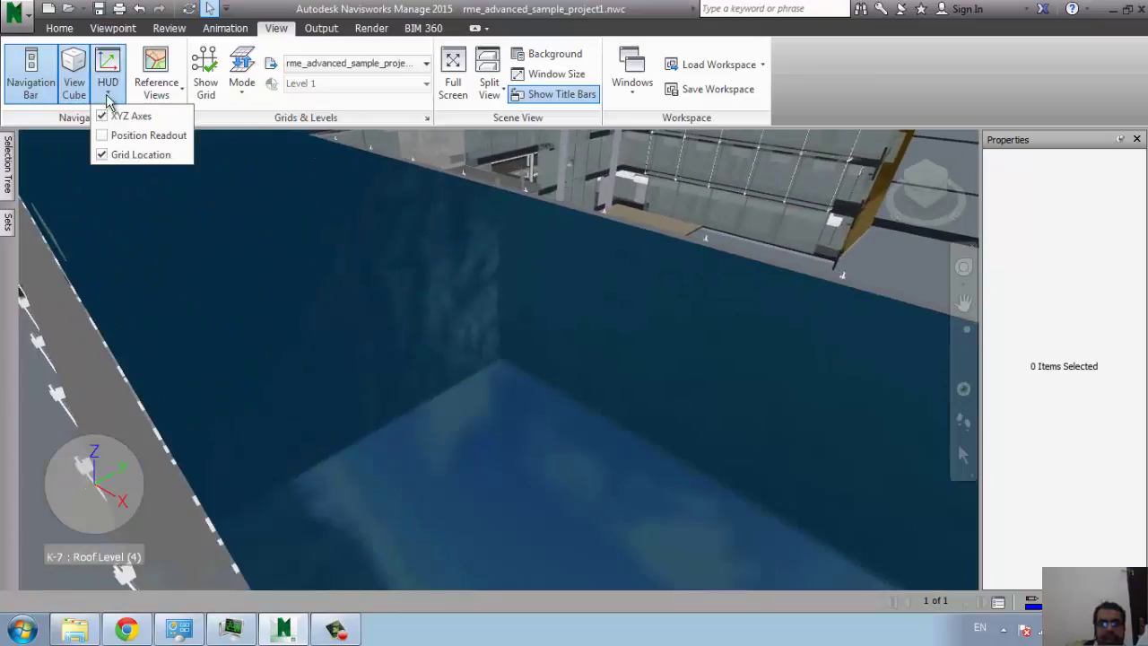
left_click(106, 135)
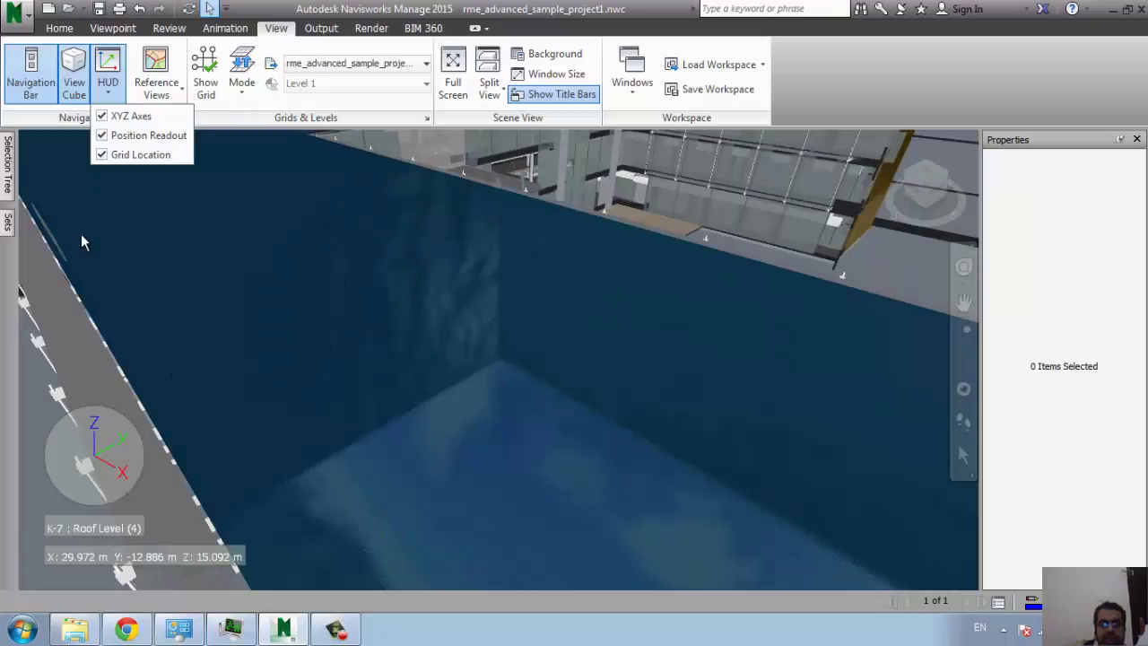
left_click(101, 116)
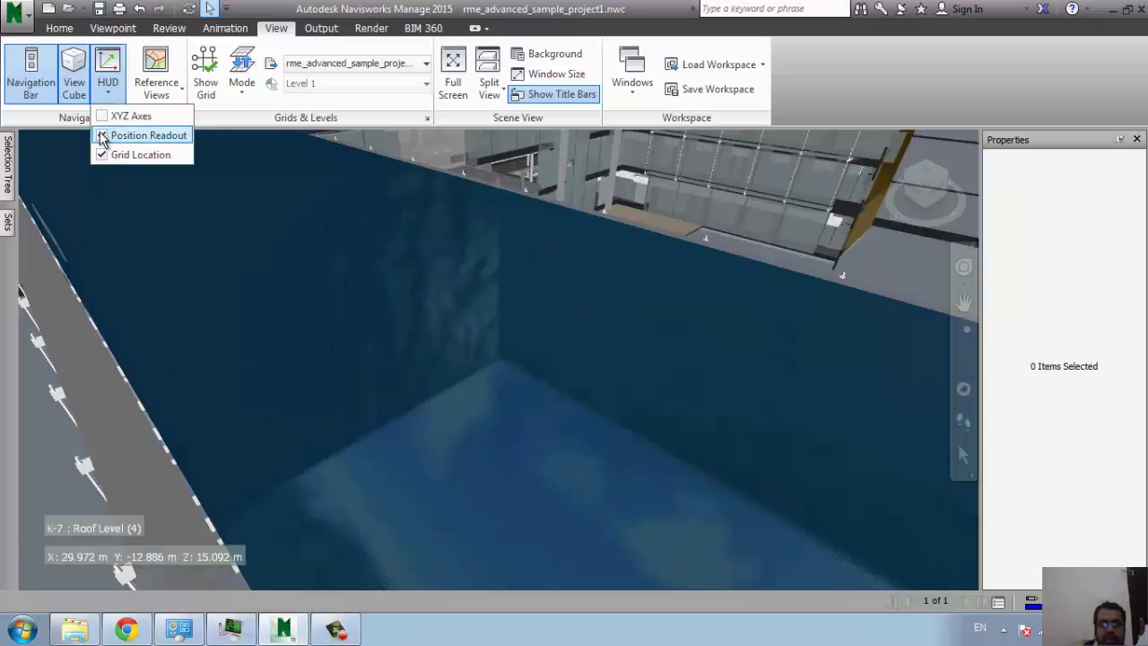
left_click(102, 135)
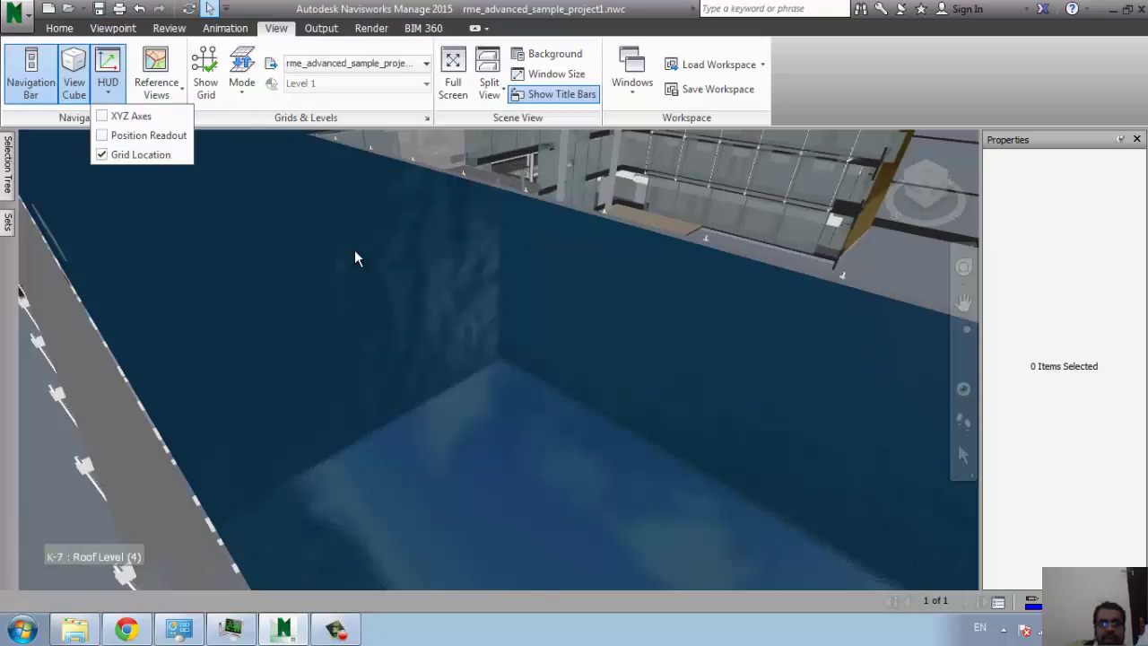
left_click(207, 101)
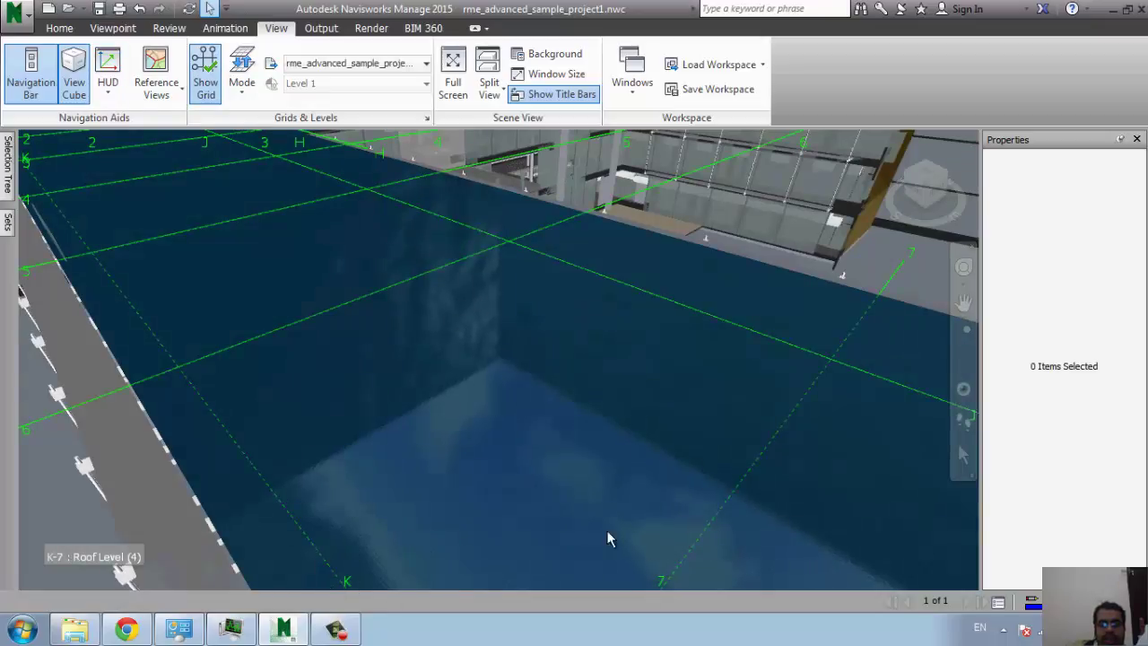
mouse_move(608, 538)
middle_mouse_down()
mouse_move(530, 264)
mouse_move(538, 223)
mouse_move(551, 274)
mouse_move(885, 412)
mouse_move(574, 359)
mouse_move(515, 556)
mouse_move(310, 485)
middle_mouse_up()
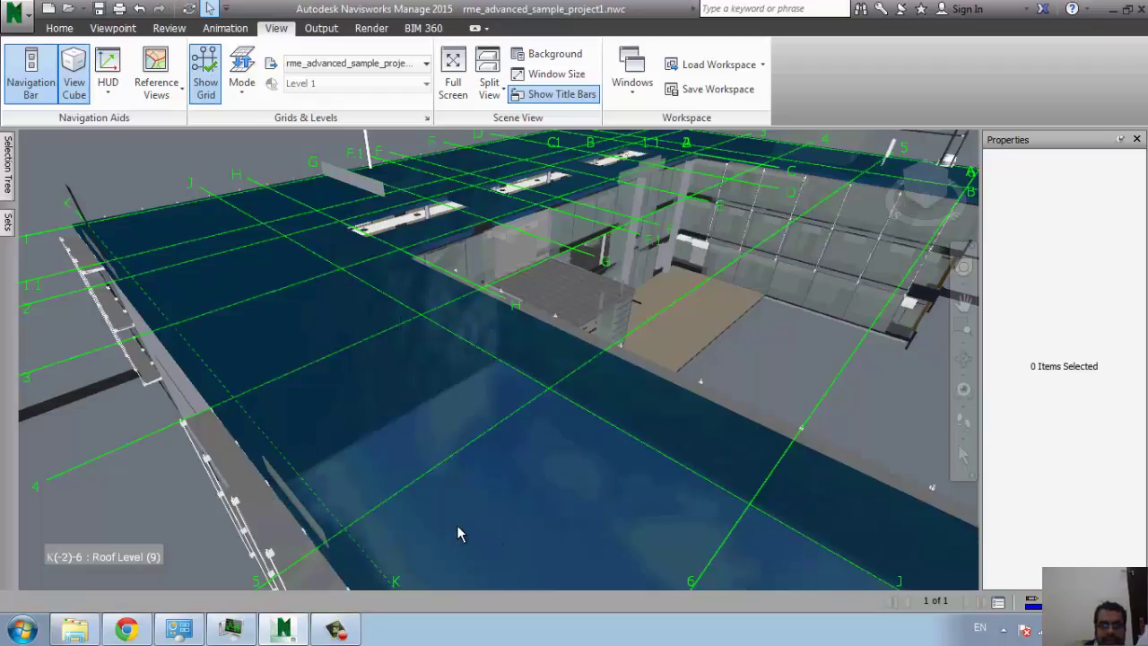
scroll(406, 526, "down", 3)
middle_click_drag(384, 502, 374, 487)
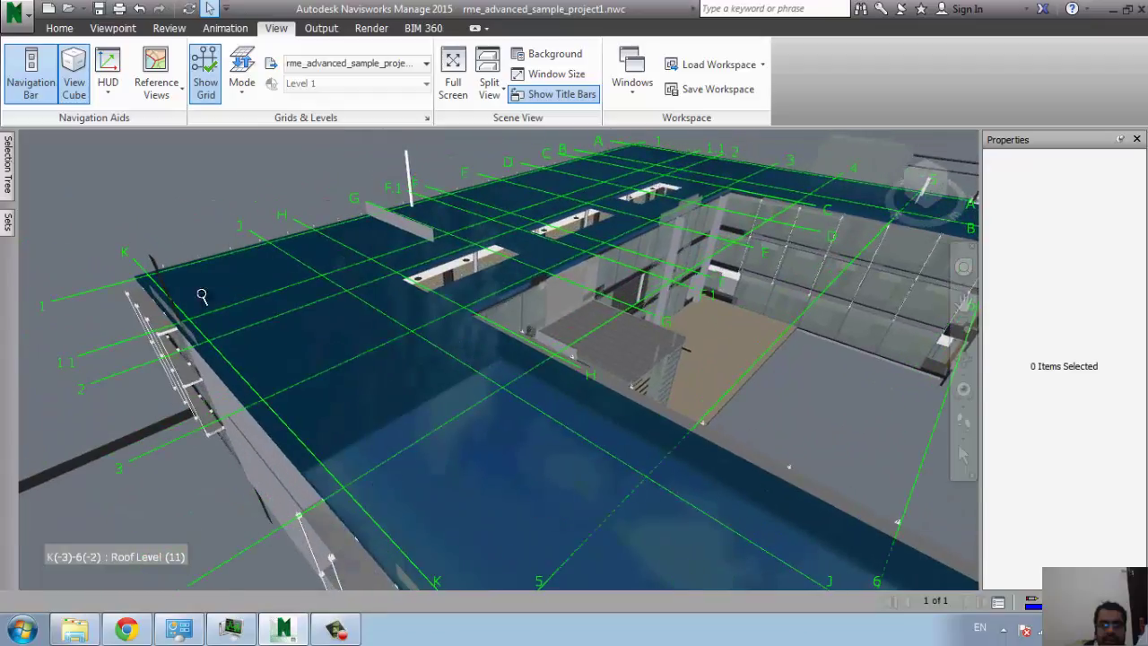
middle_click_drag(200, 295, 218, 536)
scroll(418, 359, "up", 3)
scroll(418, 359, "up", 2)
scroll(418, 359, "up", 2)
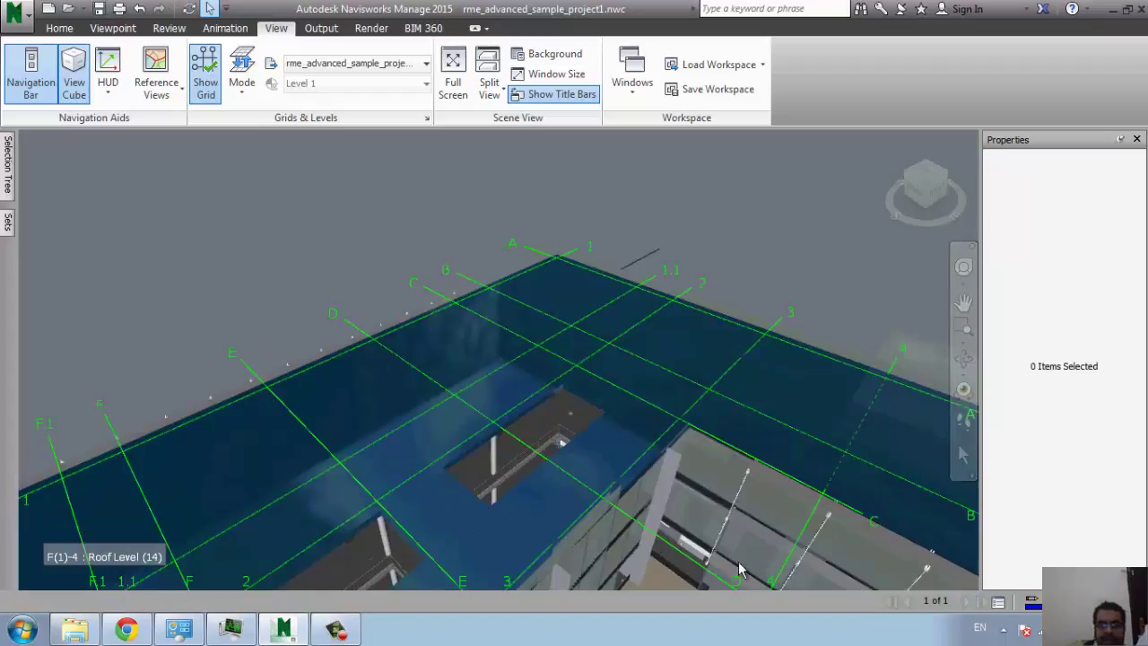
scroll(421, 425, "down", 2)
scroll(313, 443, "down", 2)
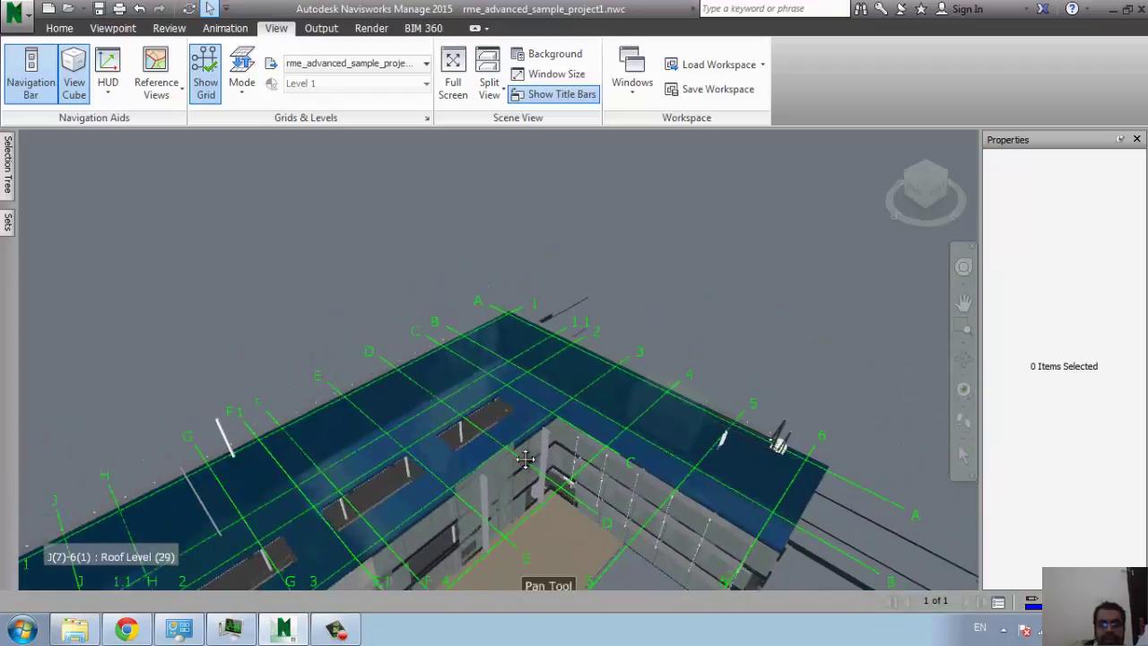
middle_click_drag(542, 592, 541, 503)
scroll(646, 278, "up", 2)
scroll(646, 278, "up", 2)
scroll(646, 278, "up", 2)
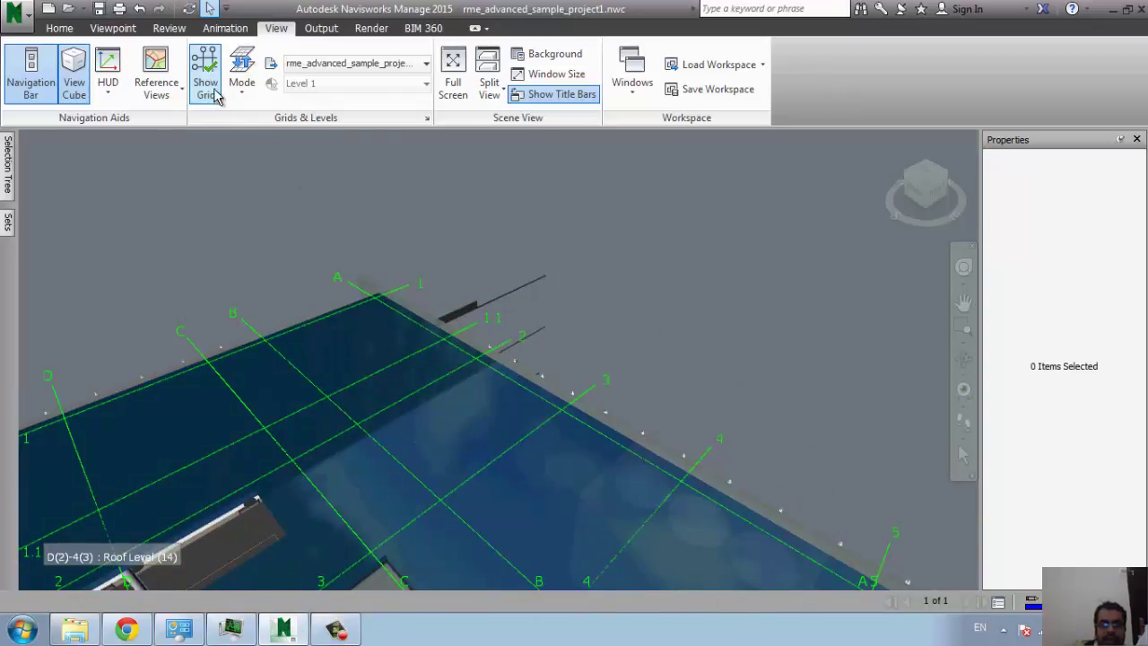
left_click(403, 68)
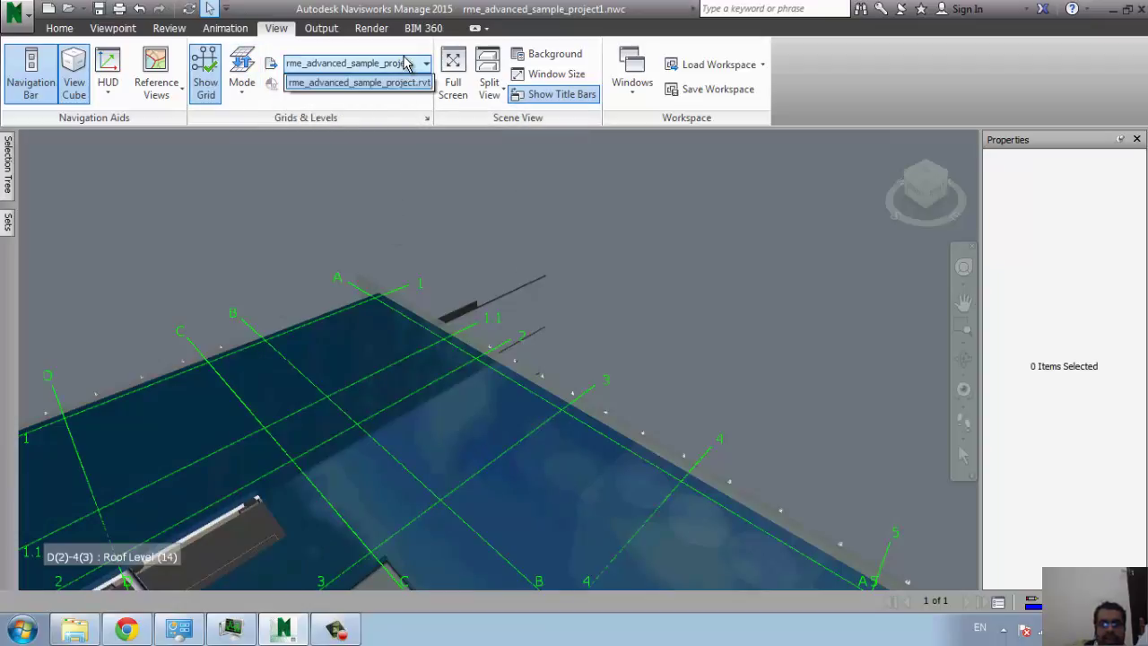
left_click(404, 64)
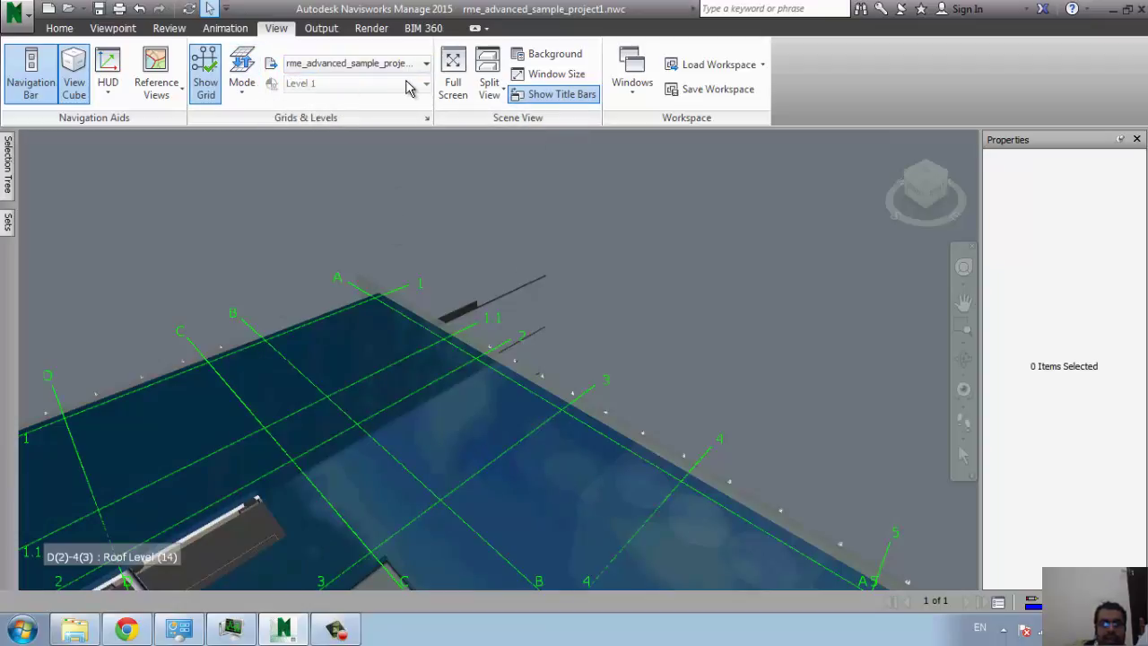
Try the Below and All grid display modes while viewing the building interior.
left_click(244, 94)
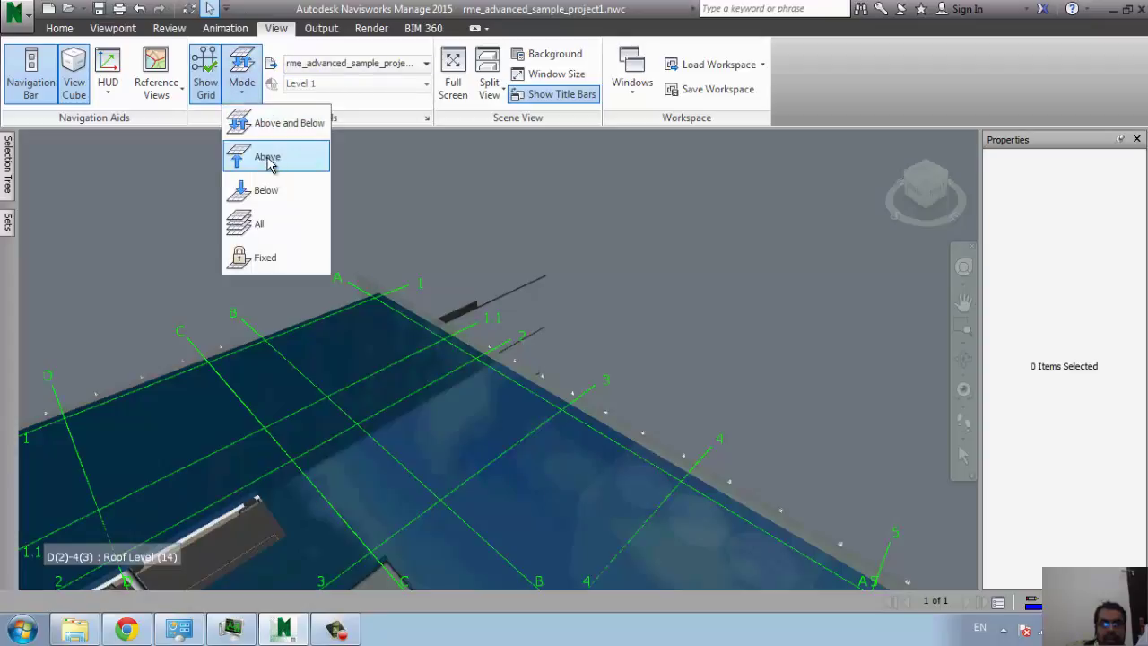
left_click(267, 189)
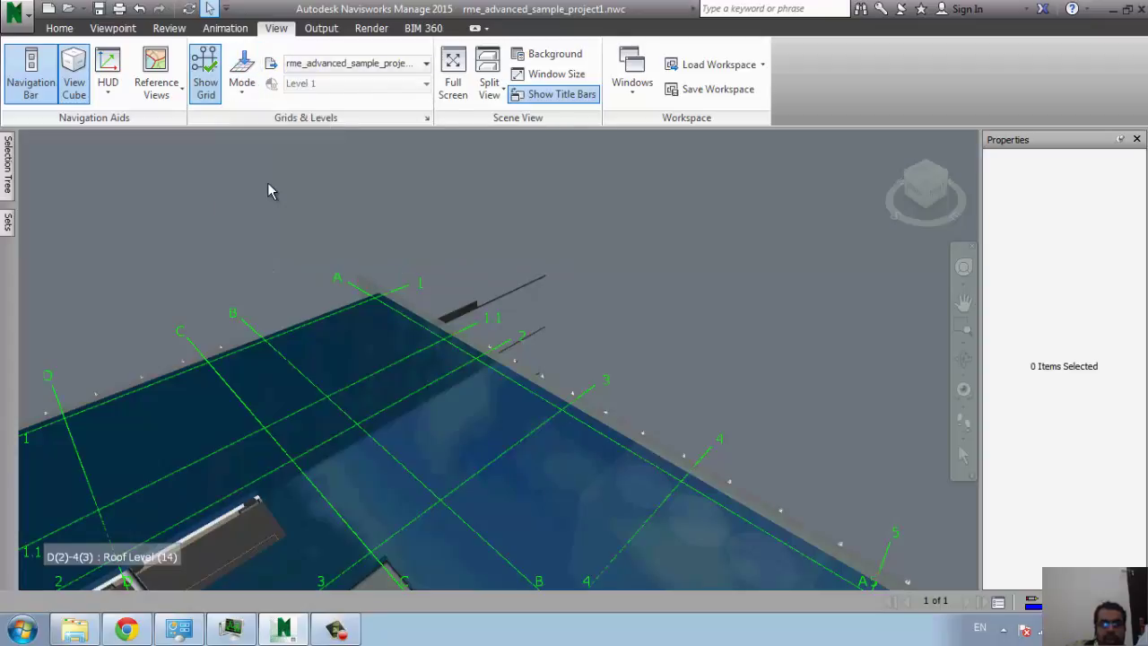
left_click(242, 99)
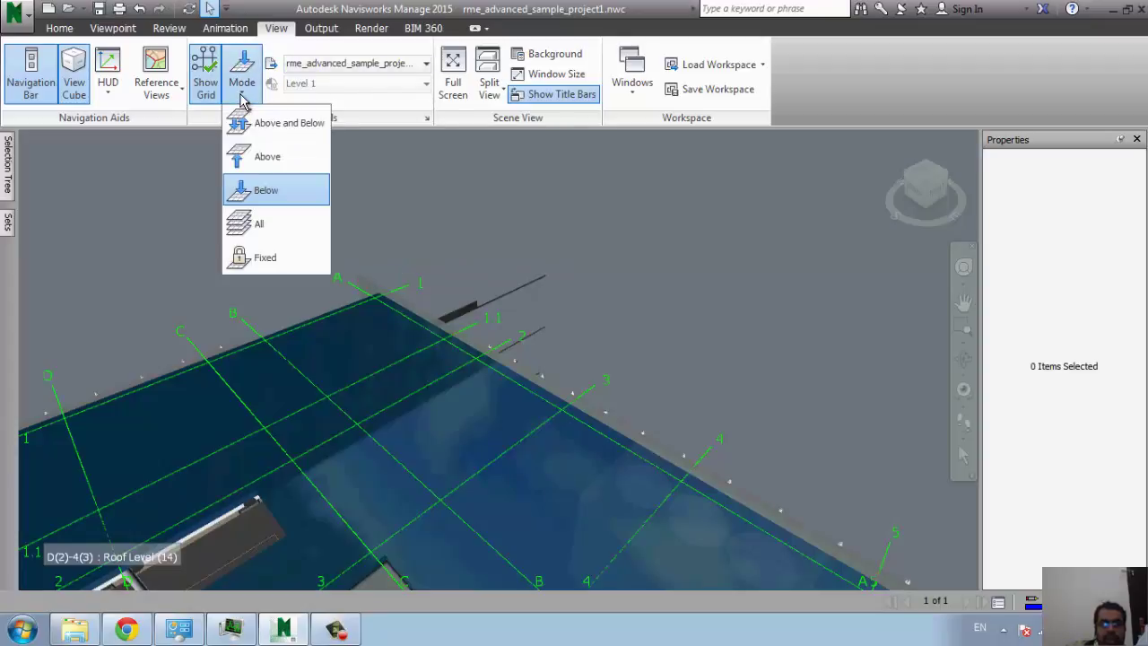
left_click(293, 230)
middle_click_drag(619, 429, 556, 414)
scroll(556, 414, "up", 3)
scroll(515, 224, "down", 2)
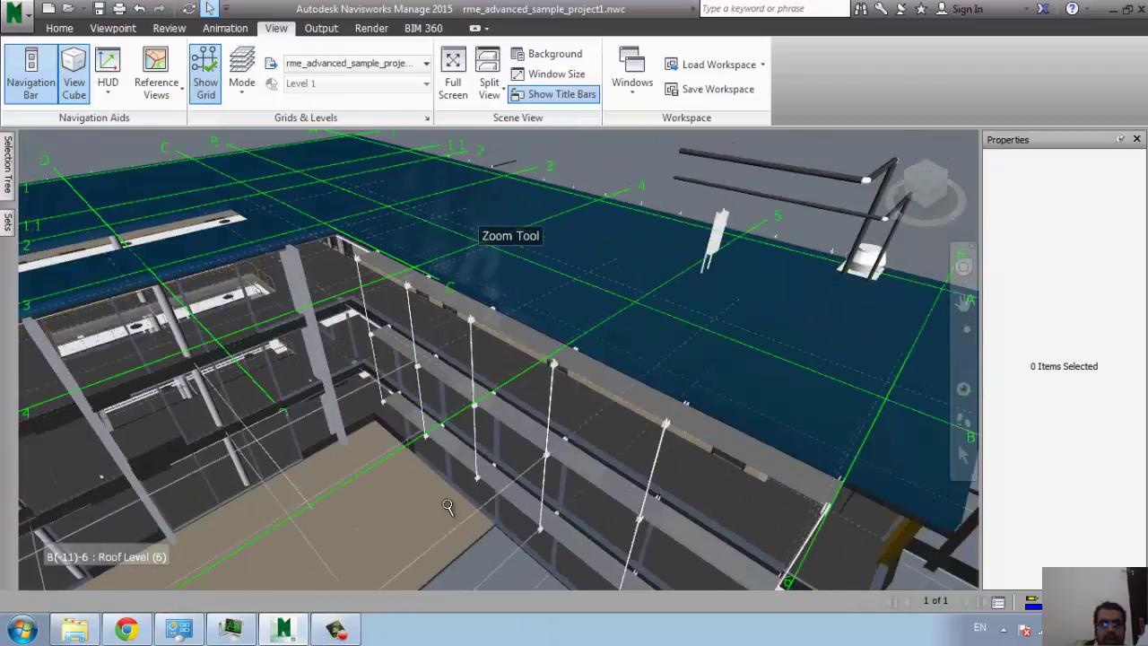
scroll(328, 326, "down", 2)
scroll(327, 326, "down", 2)
middle_click_drag(418, 282, 404, 276)
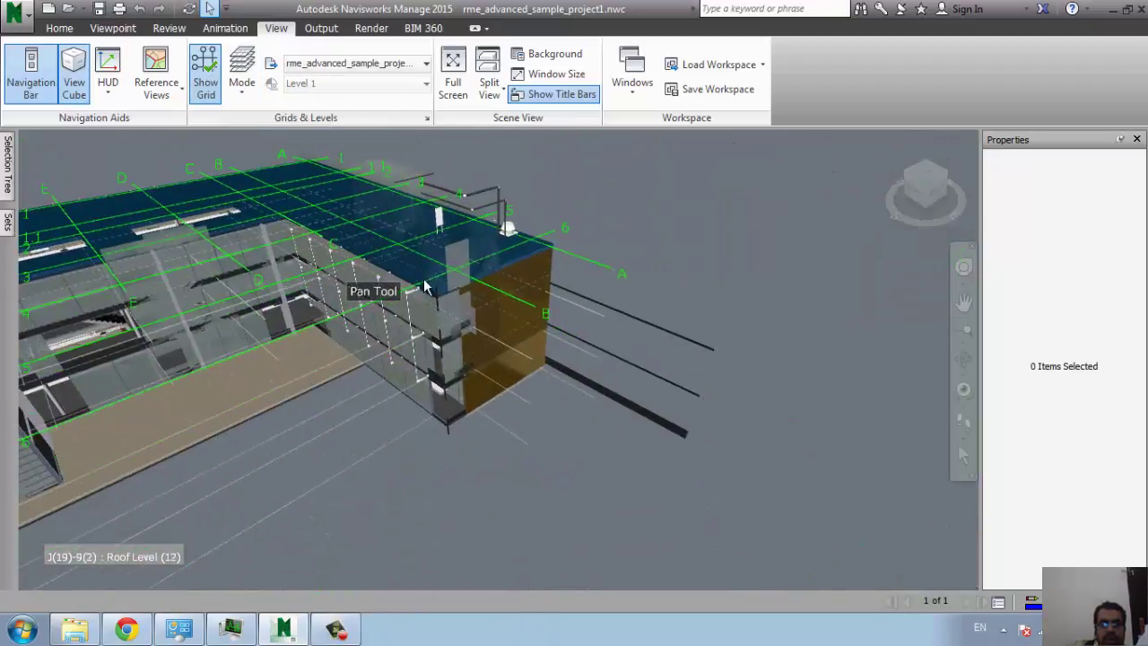
Use rme_advanced_sample_project.rvt as grid source, try Above and Below, then choose Fixed mode.
left_click(330, 64)
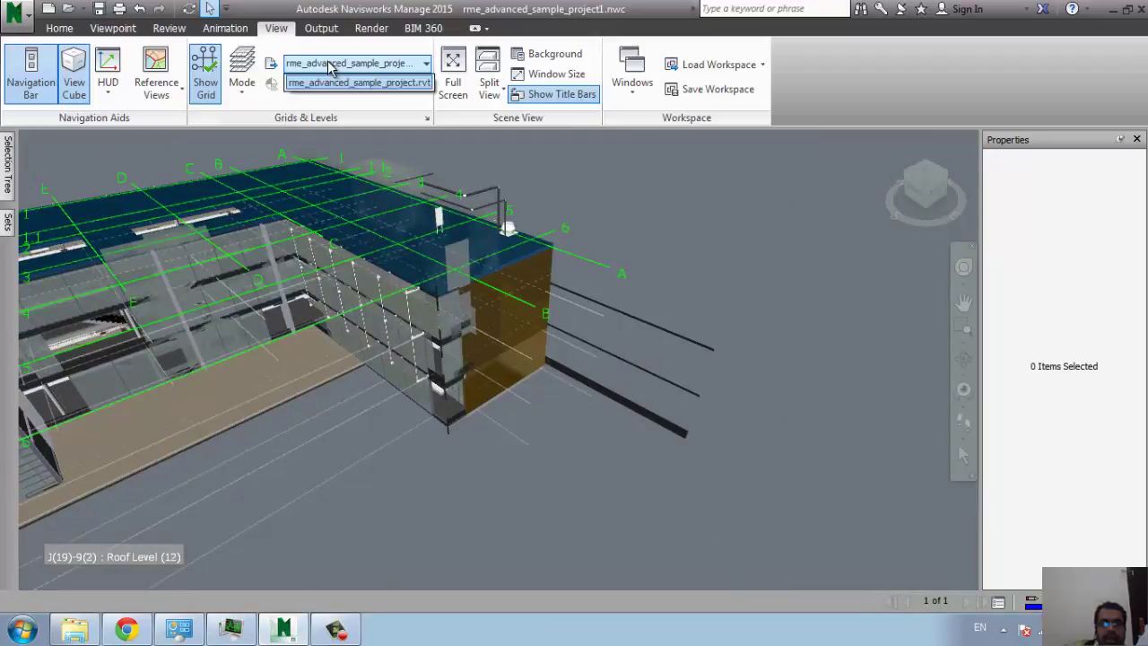
left_click(331, 65)
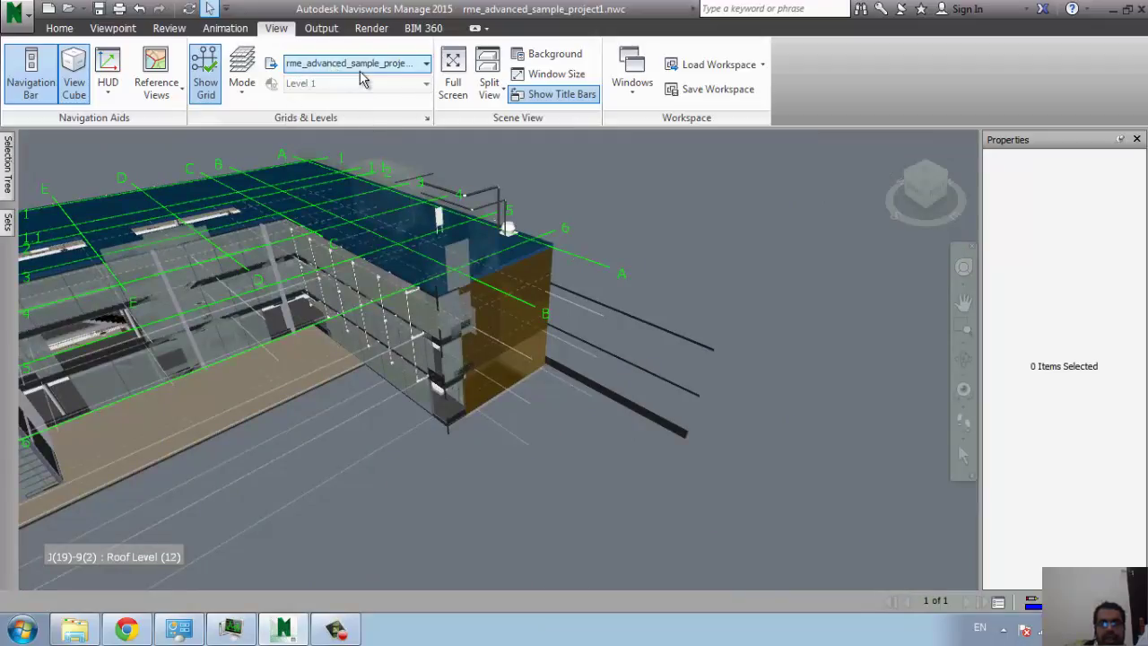
left_click(362, 65)
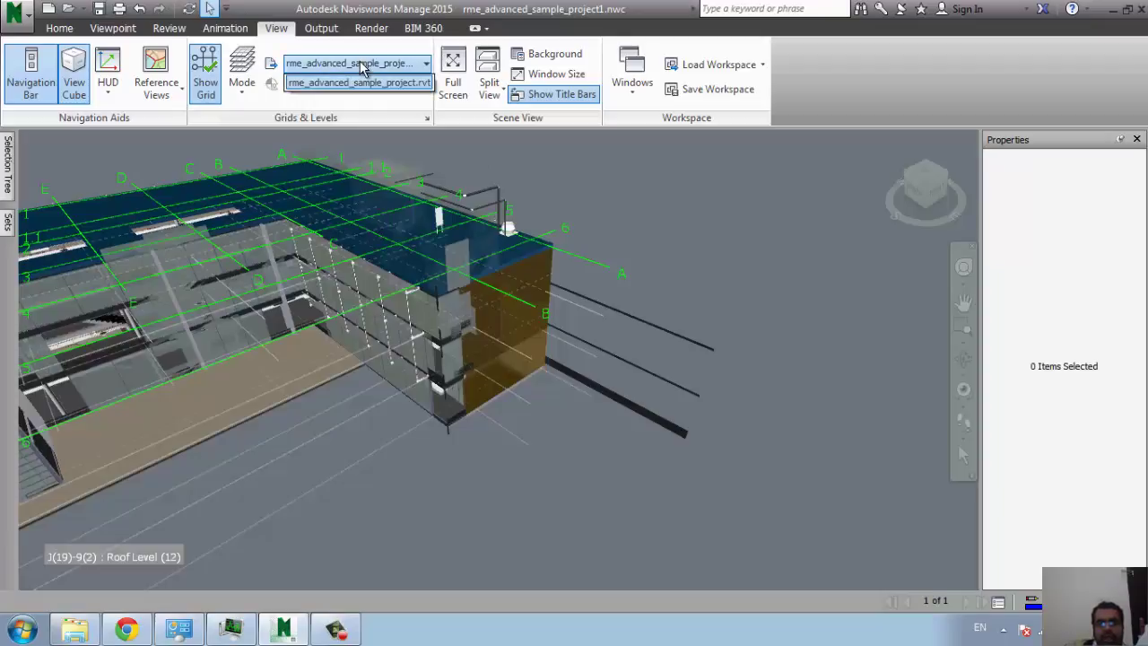
left_click(358, 83)
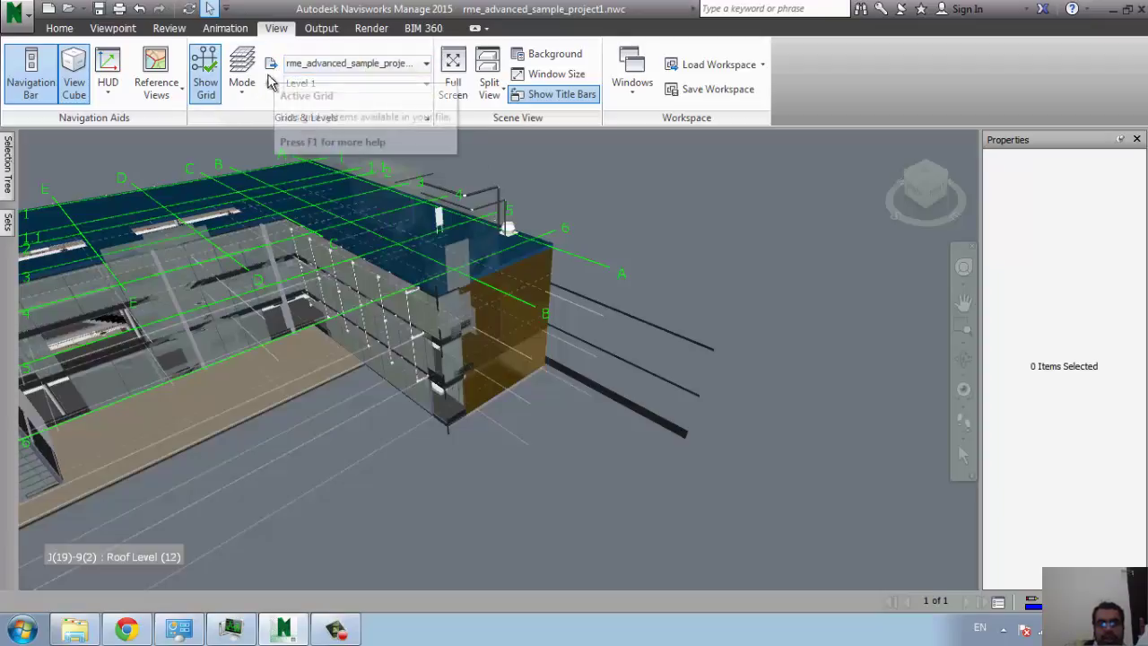
left_click(242, 81)
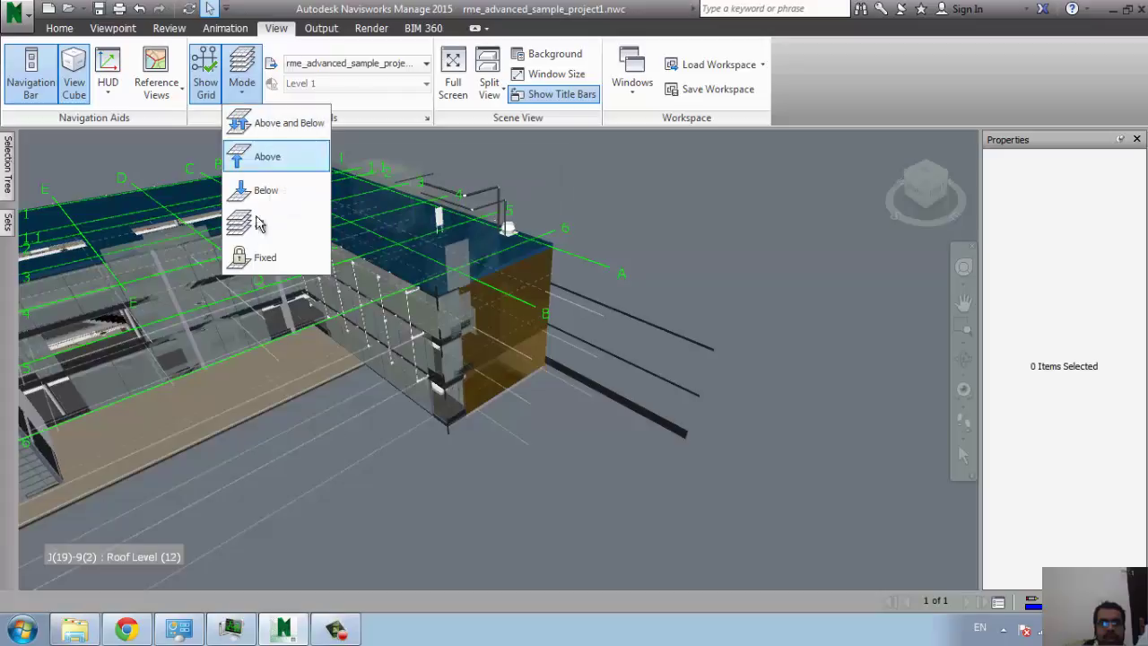
left_click(269, 123)
left_click(241, 90)
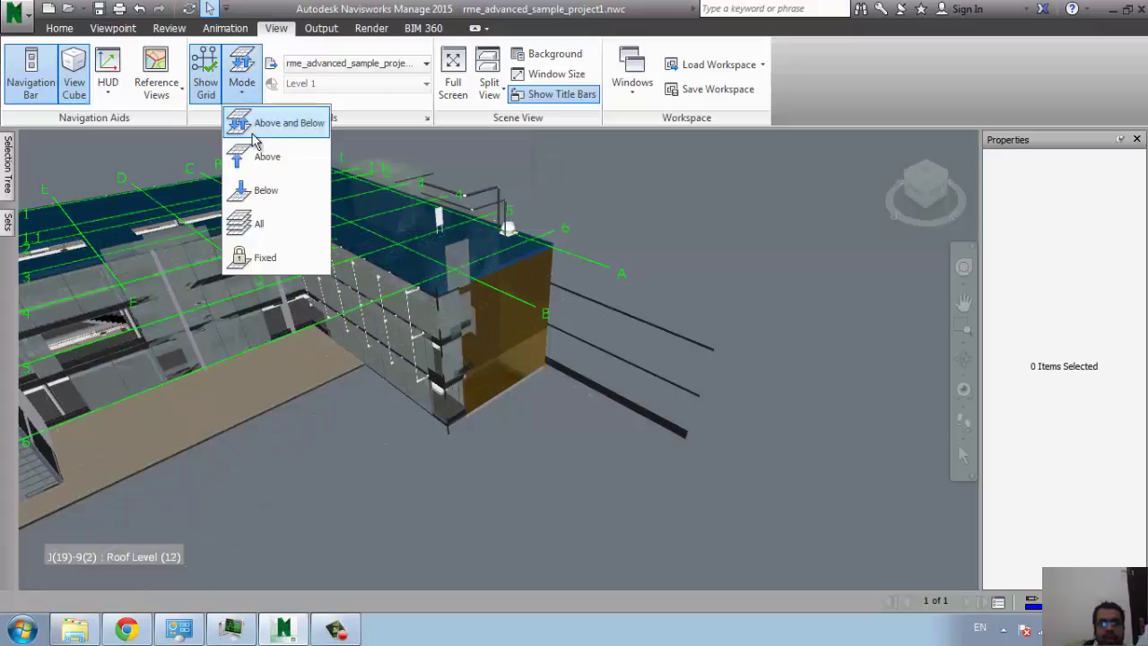
left_click(282, 255)
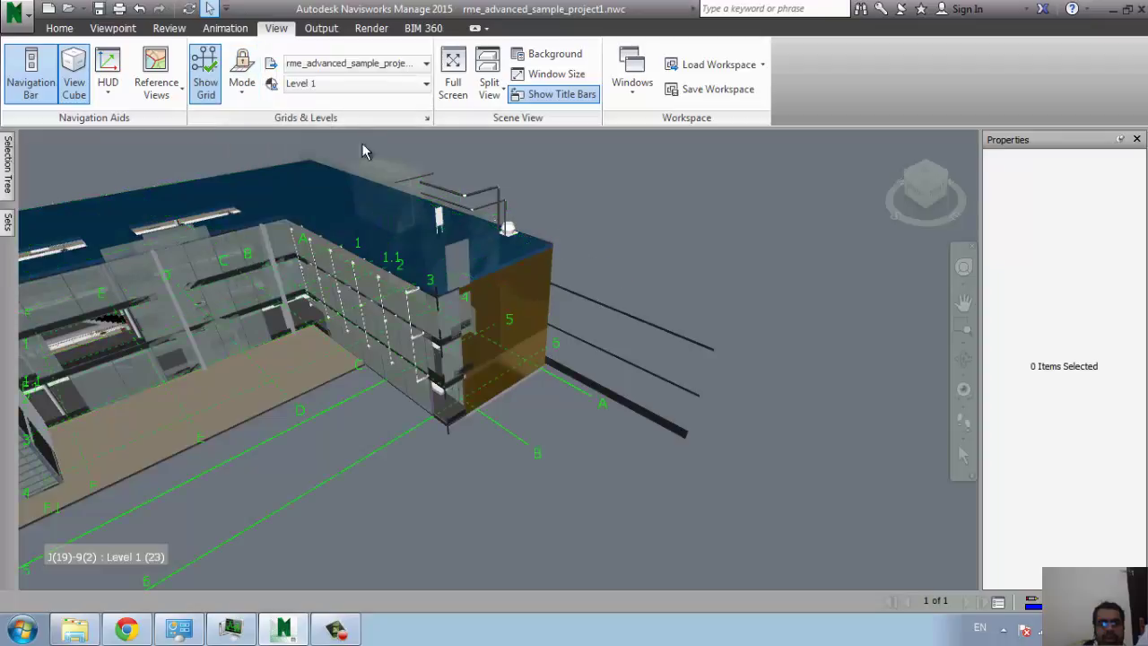
Step the fixed grid level through Level 3 and Roof Level to Level 1, then hide the grid.
left_click(340, 83)
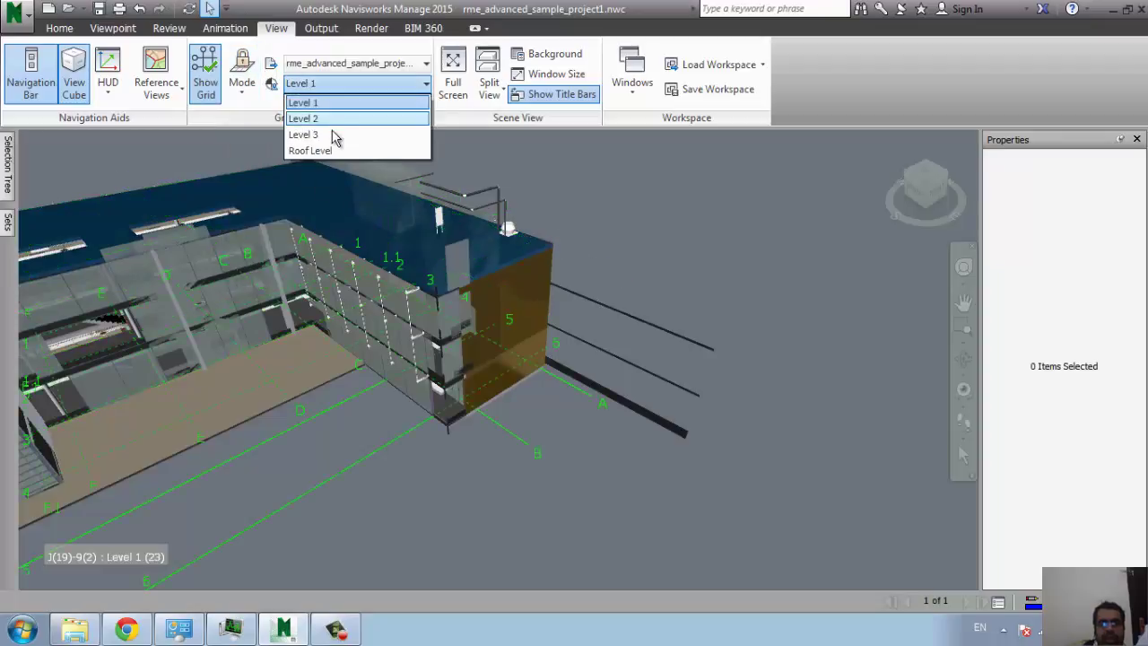
left_click(331, 134)
left_click(348, 85)
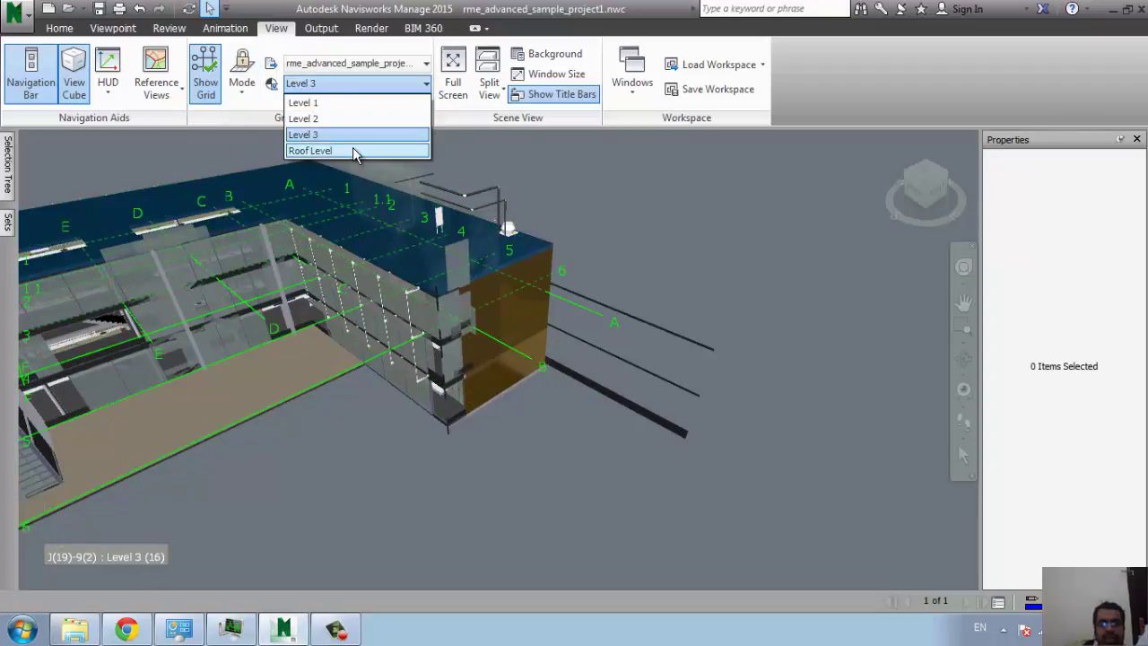
left_click(353, 150)
left_click(355, 83)
left_click(328, 154)
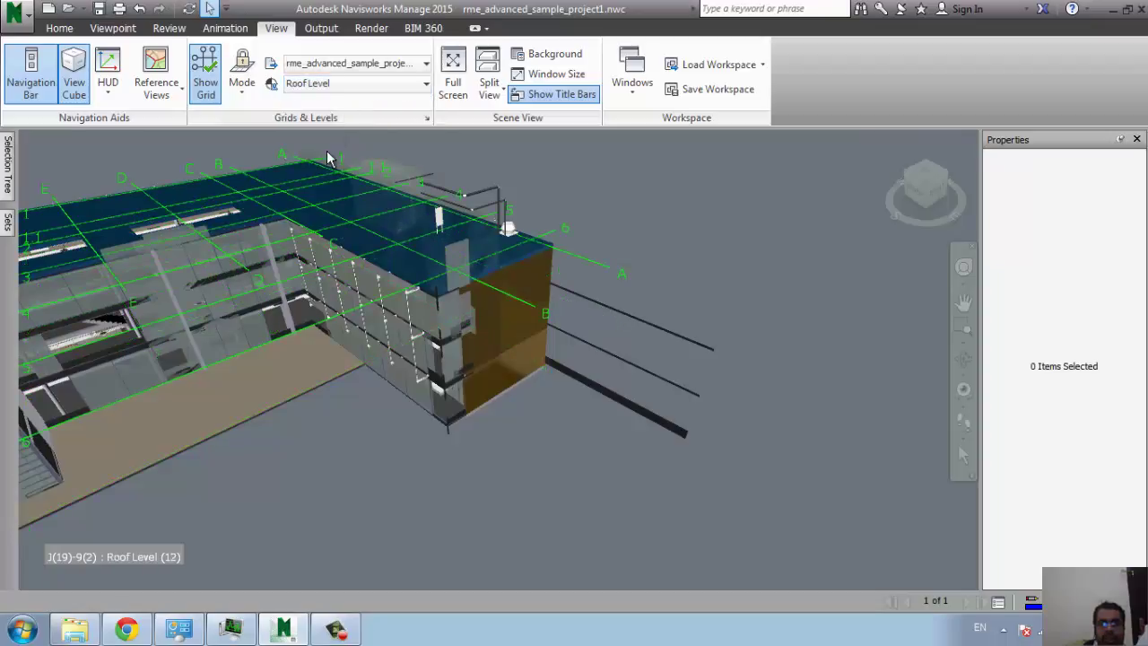
left_click(344, 89)
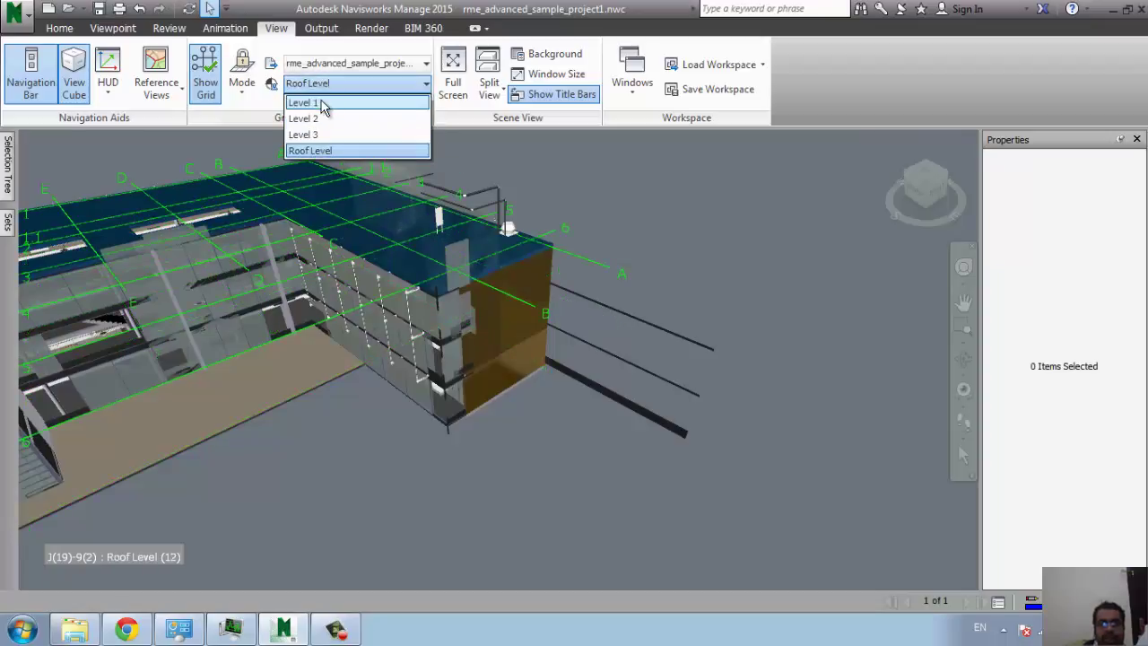
left_click(321, 103)
middle_click_drag(290, 348, 269, 257, "shift")
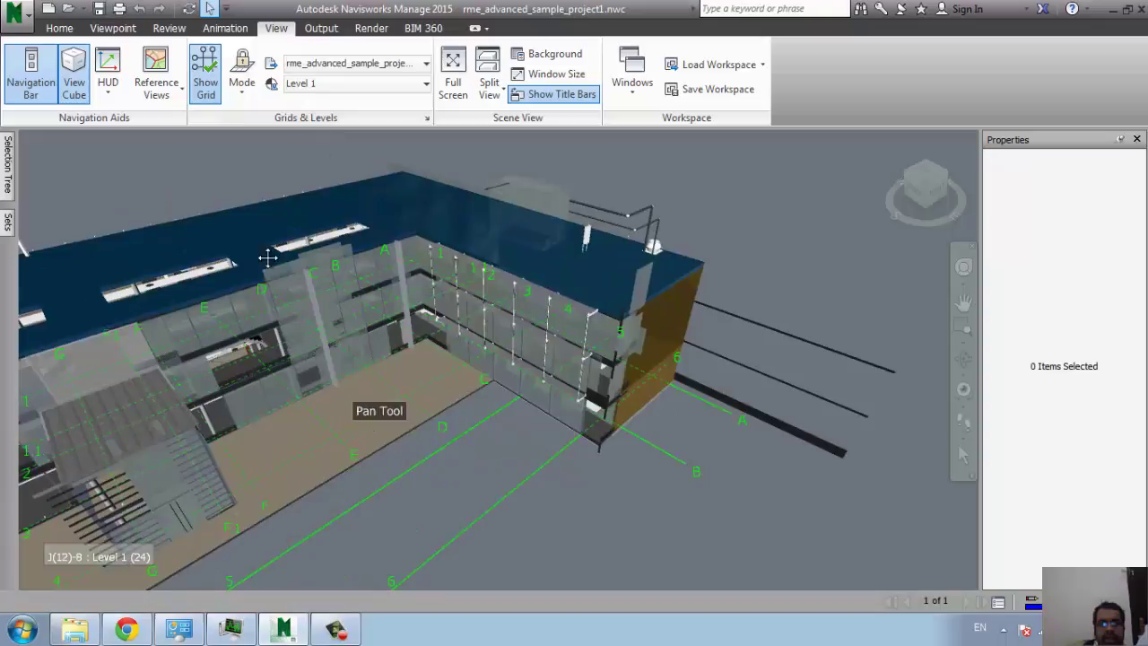
left_click(206, 82)
middle_click_drag(477, 339, 475, 385)
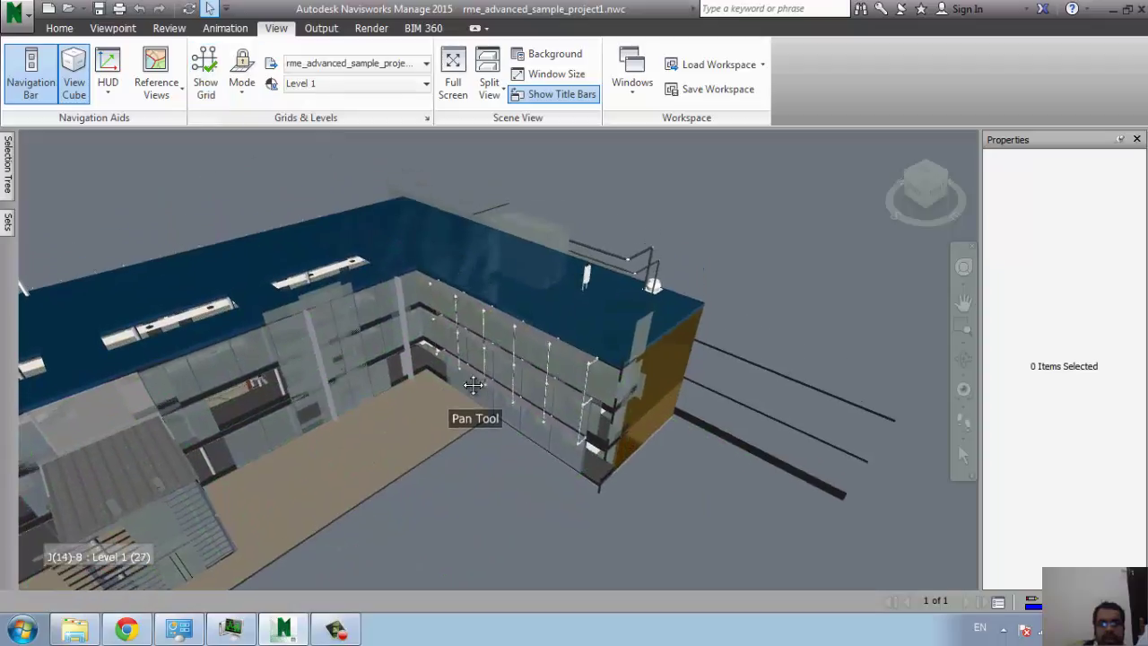
left_click(453, 72)
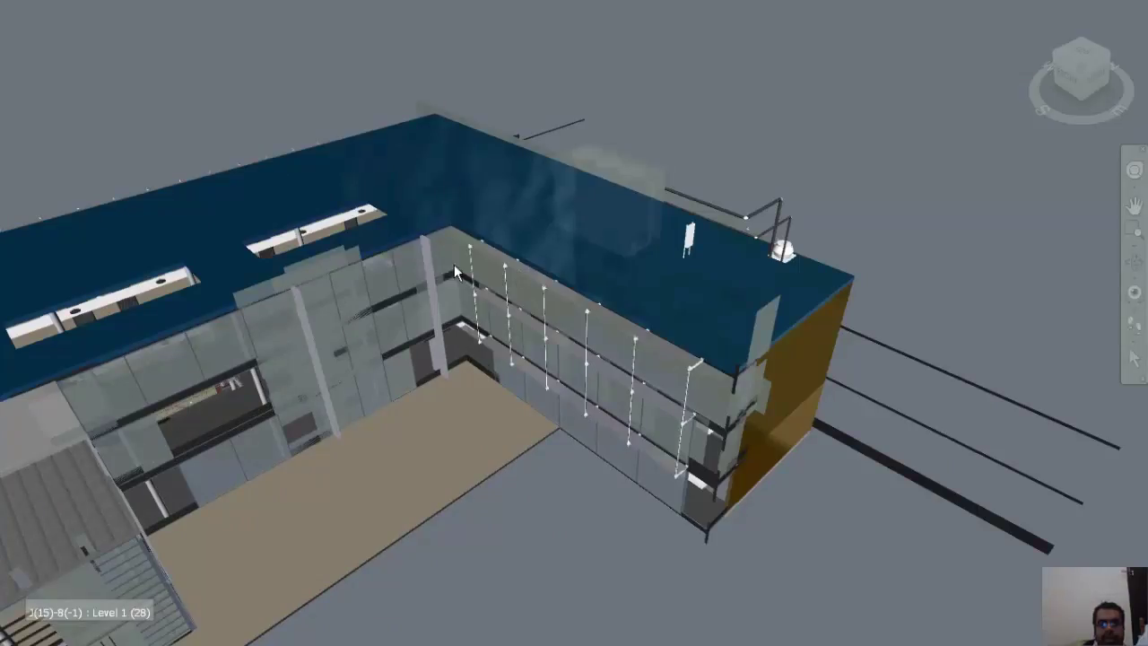
right_click(637, 81)
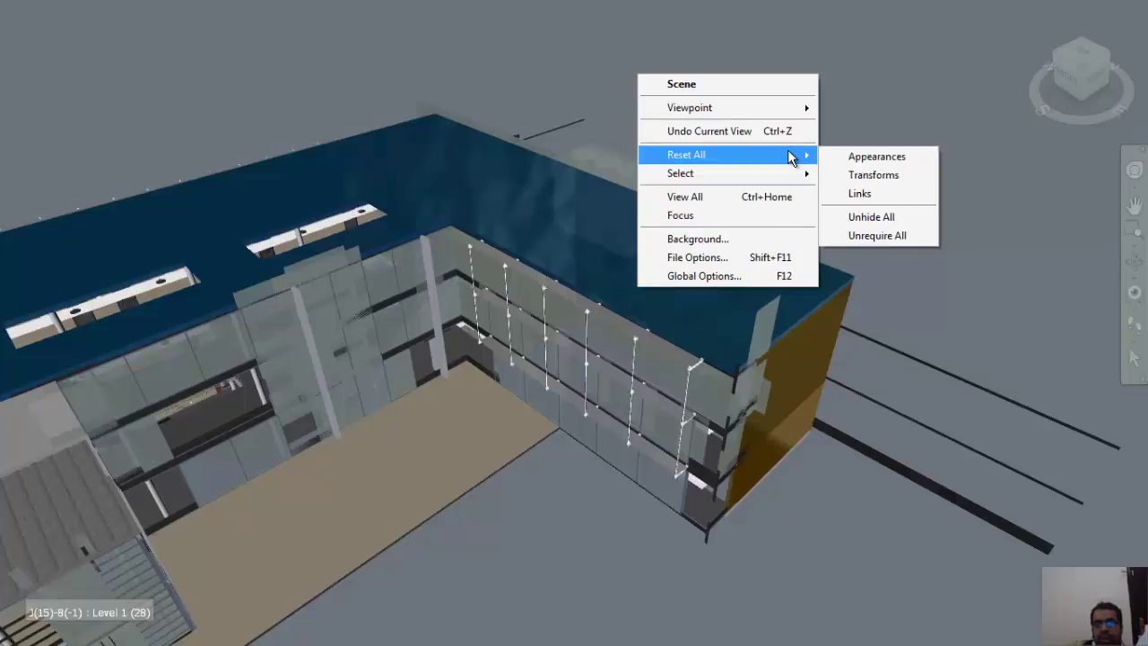
mouse_move(689, 107)
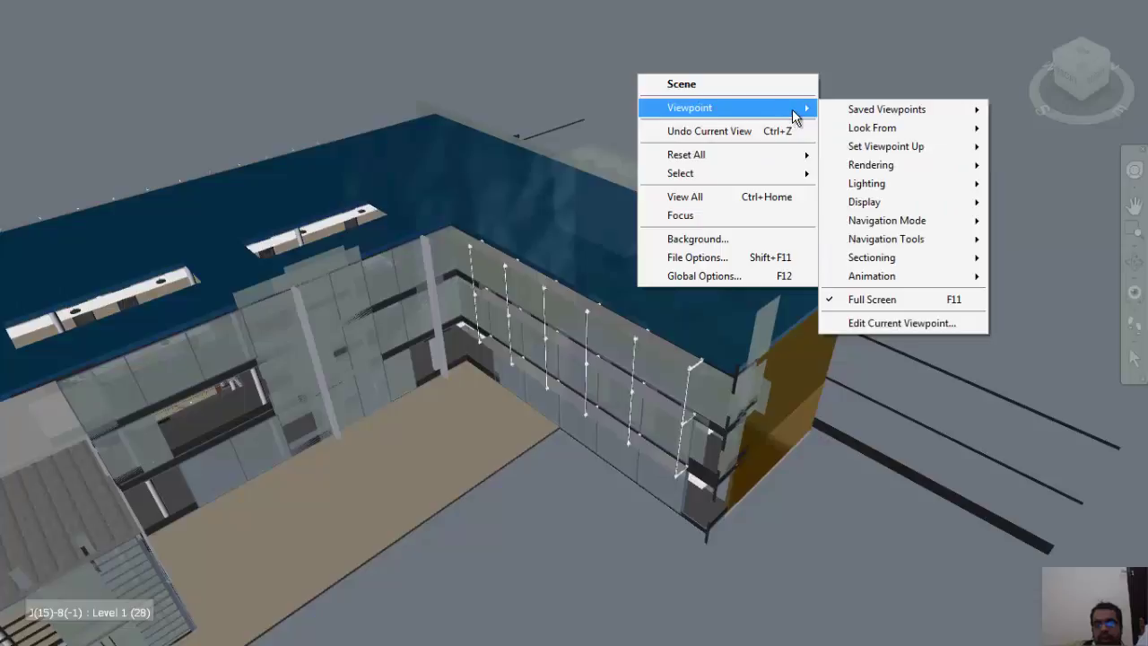
left_click(938, 299)
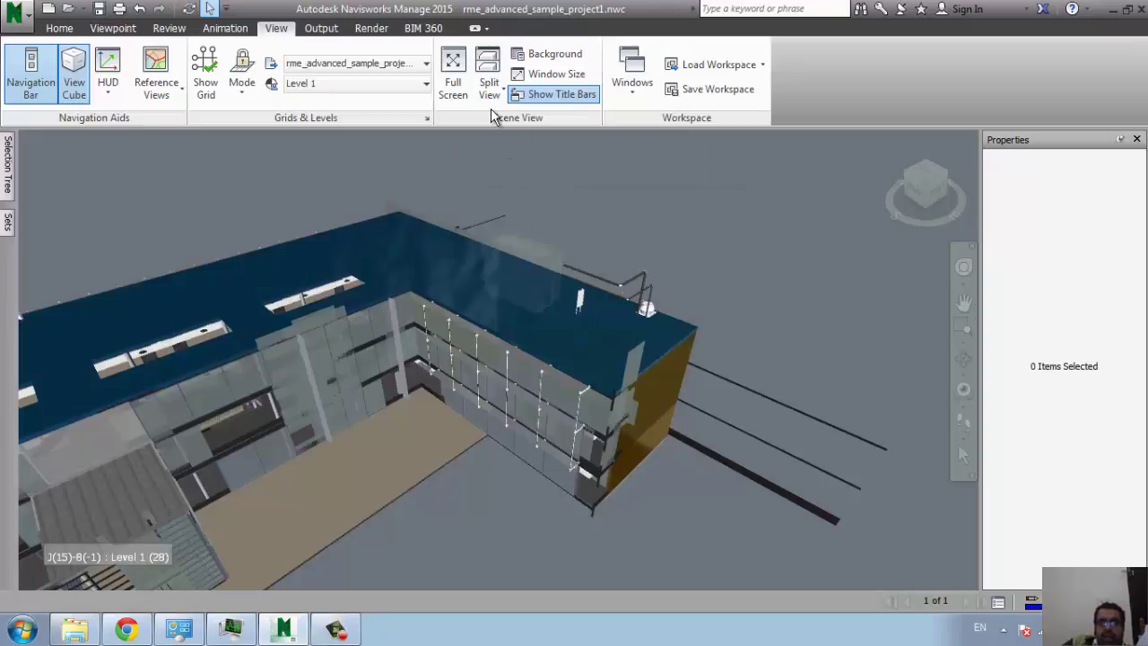
Split the scene into two stacked panes and zoom the lower pane's model.
left_click(492, 99)
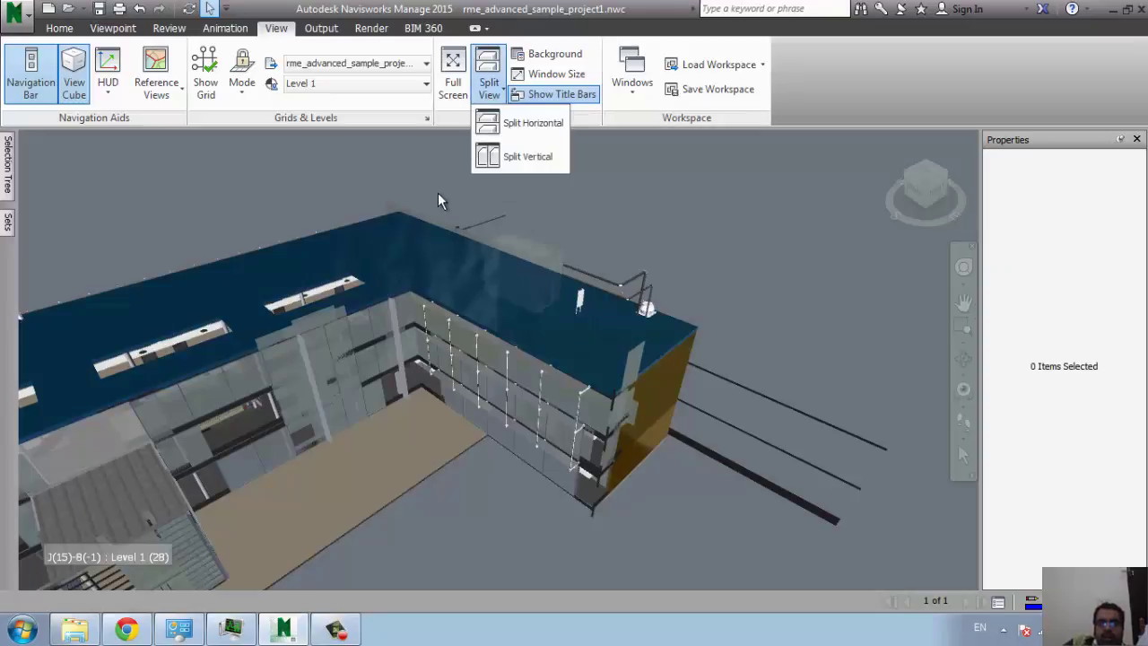
left_click(521, 123)
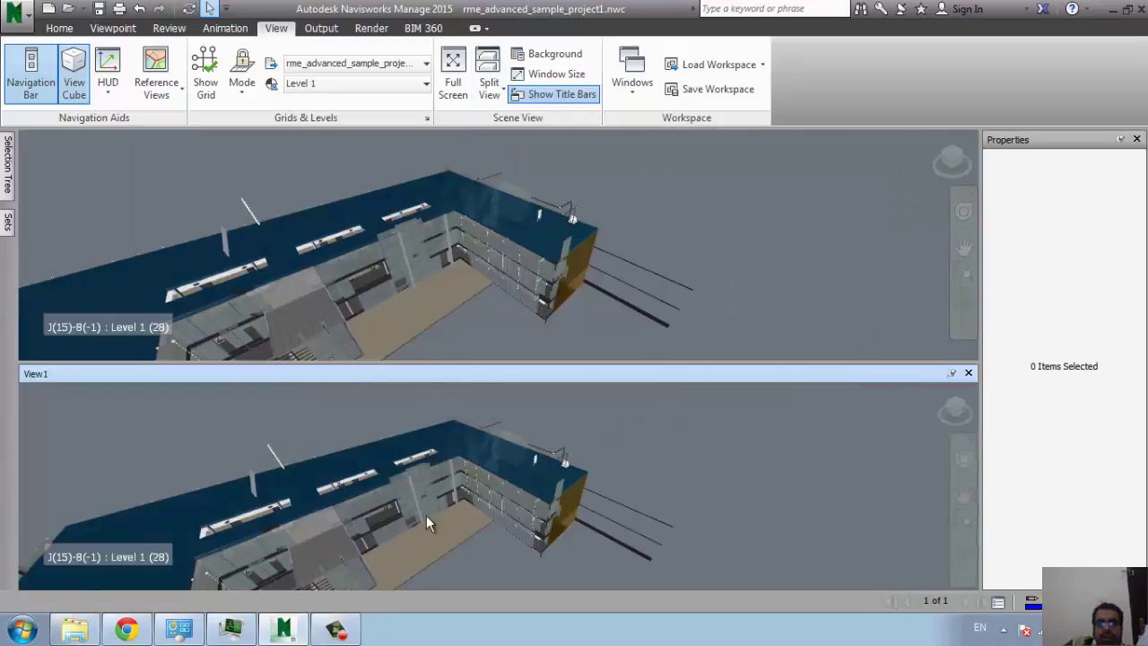
mouse_move(426, 520)
middle_mouse_down()
mouse_move(541, 467)
mouse_move(415, 395)
mouse_move(475, 397)
middle_mouse_up()
scroll(490, 470, "up", 3)
scroll(494, 484, "up", 2)
mouse_move(341, 246)
middle_mouse_down()
mouse_move(404, 224)
mouse_move(453, 166)
mouse_move(474, 220)
mouse_move(456, 203)
mouse_move(484, 242)
middle_mouse_up()
scroll(453, 166, "up", 2)
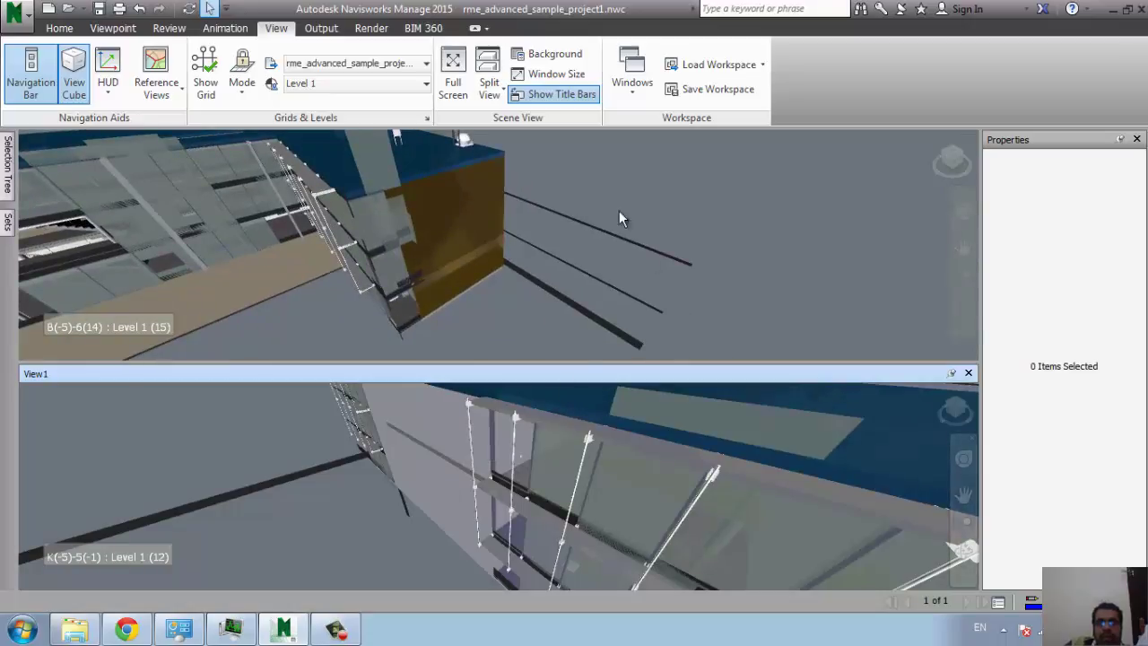
Hide pane title bars and add further horizontal and side-by-side splits.
left_click(549, 95)
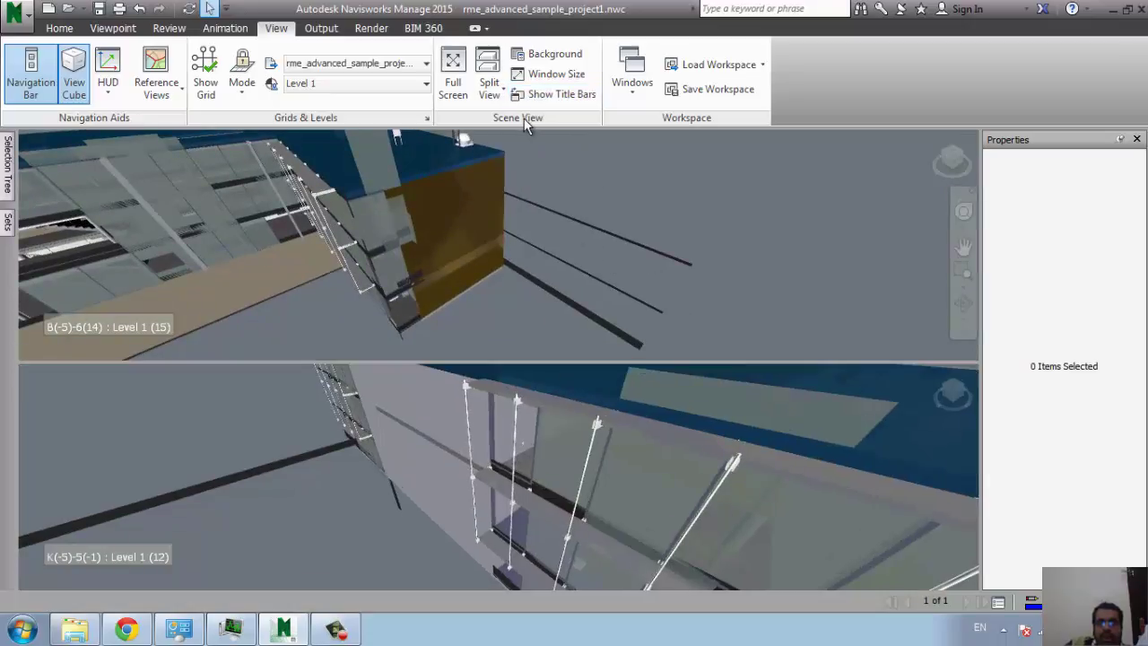
left_click(489, 82)
left_click(496, 97)
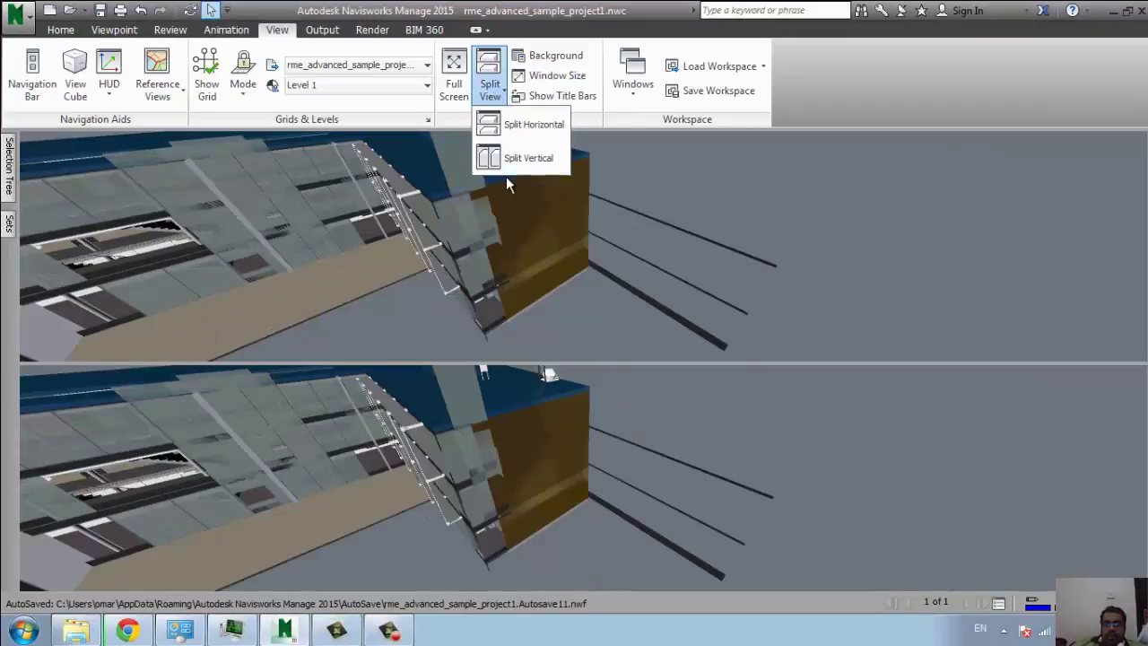
left_click(518, 125)
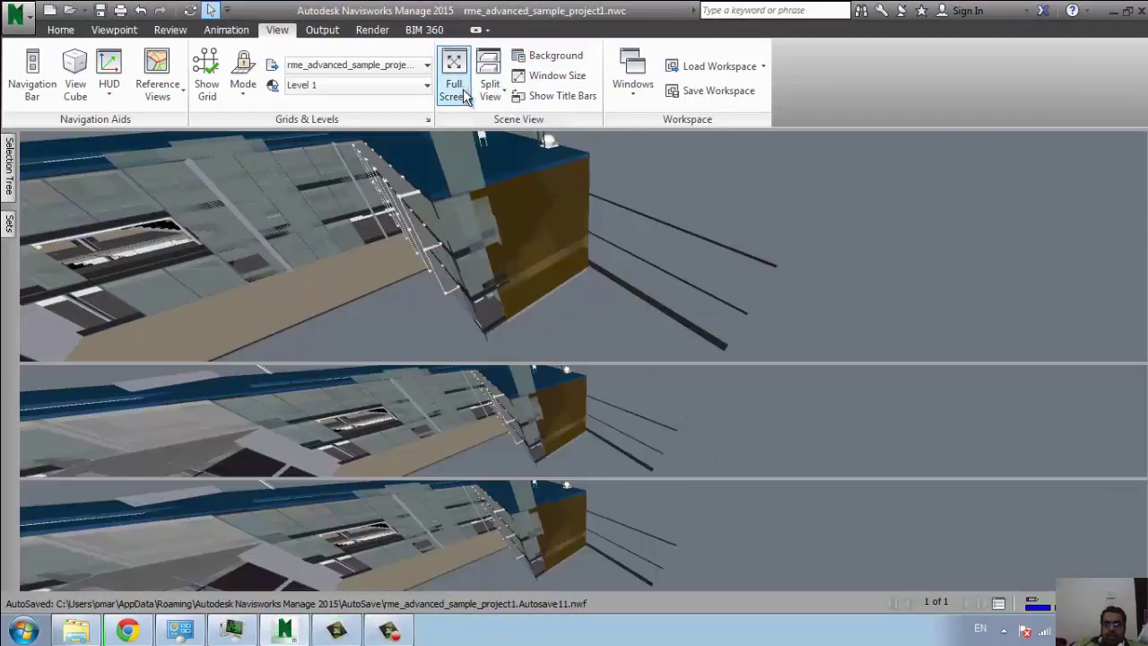
left_click(489, 92)
left_click(518, 125)
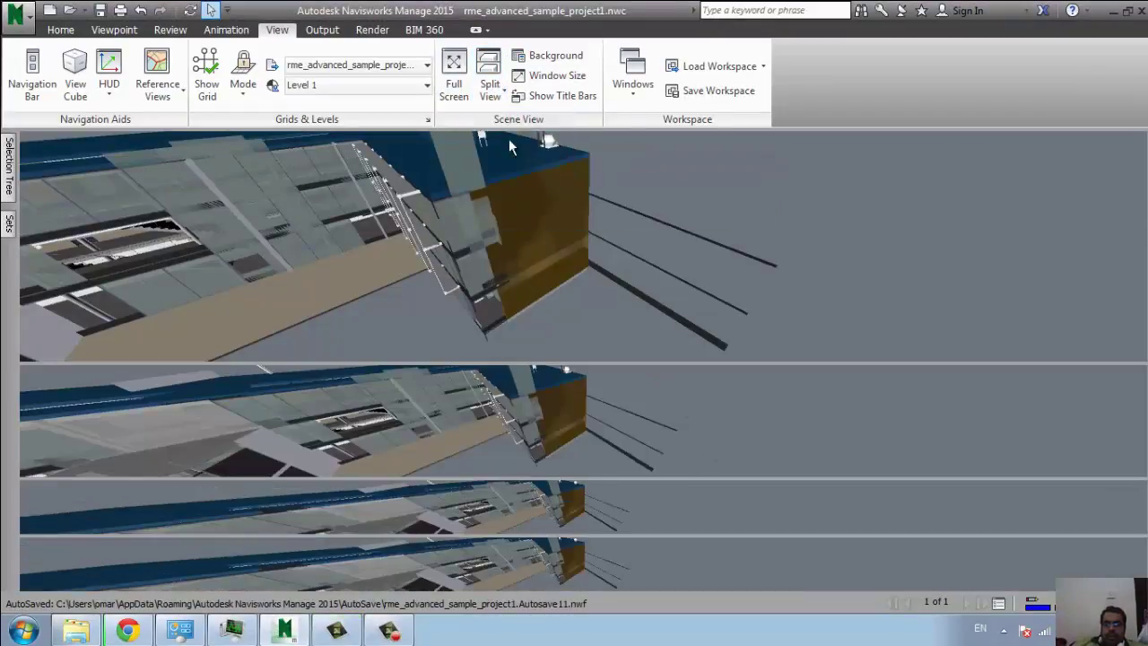
left_click(490, 92)
left_click(516, 157)
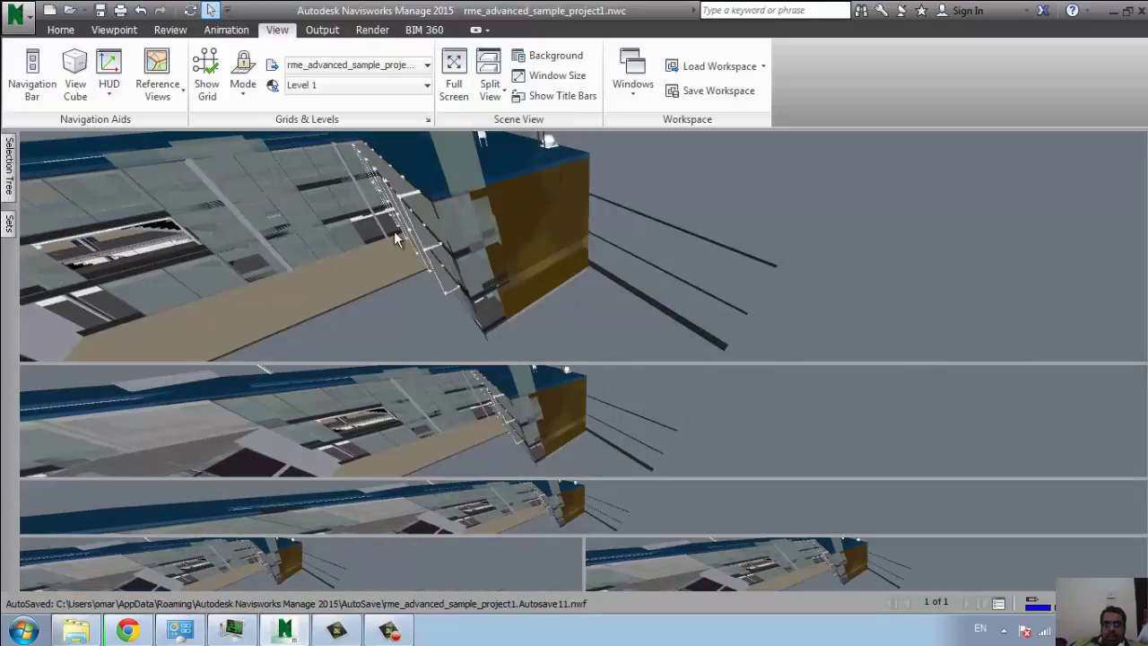
Pan the top and middle views, show title bars, then close View3, View4 and View2.
mouse_move(394, 231)
left_mouse_down()
mouse_move(512, 210)
mouse_move(724, 215)
mouse_move(841, 187)
left_mouse_up()
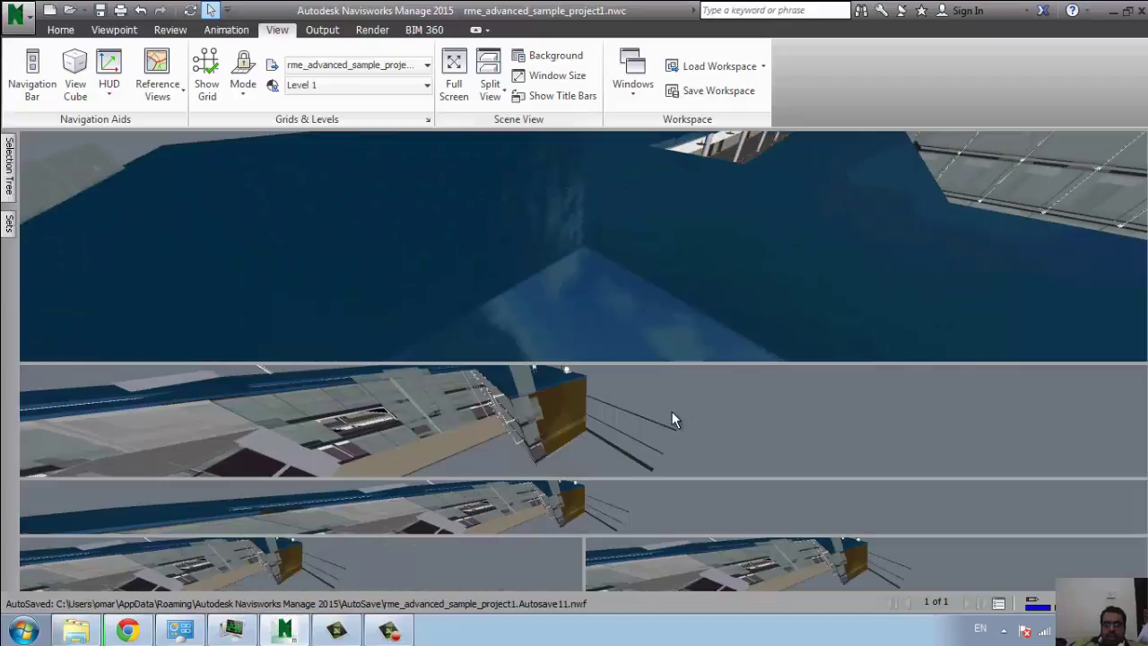
scroll(538, 413, "up", 2)
scroll(556, 408, "up", 1)
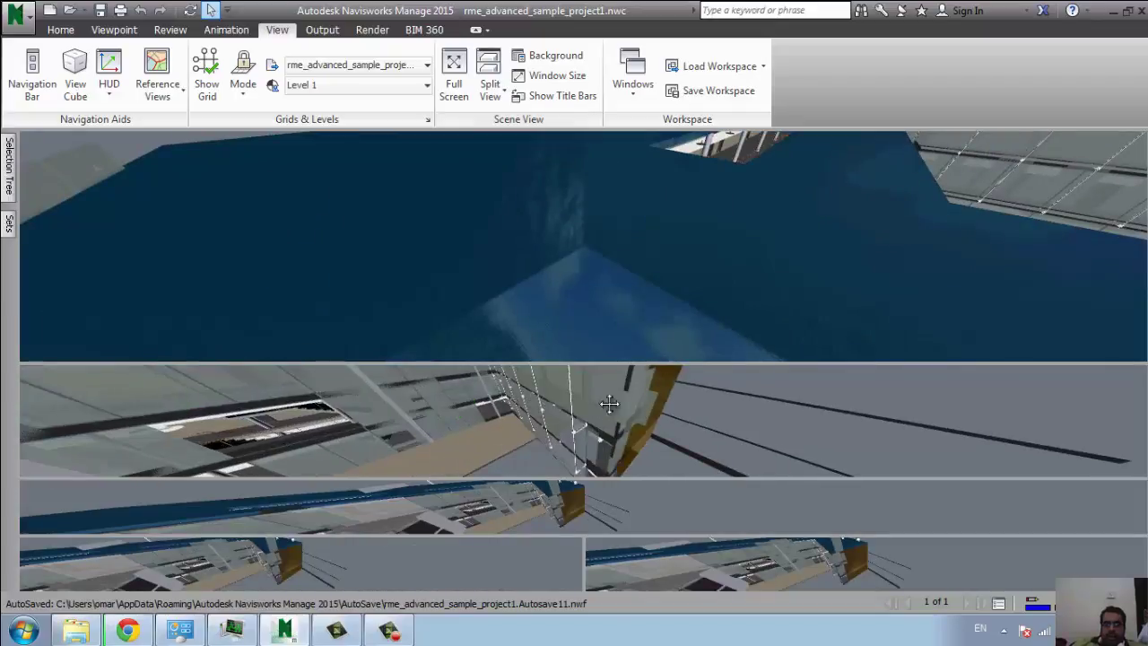
middle_click_drag(609, 405, 565, 435)
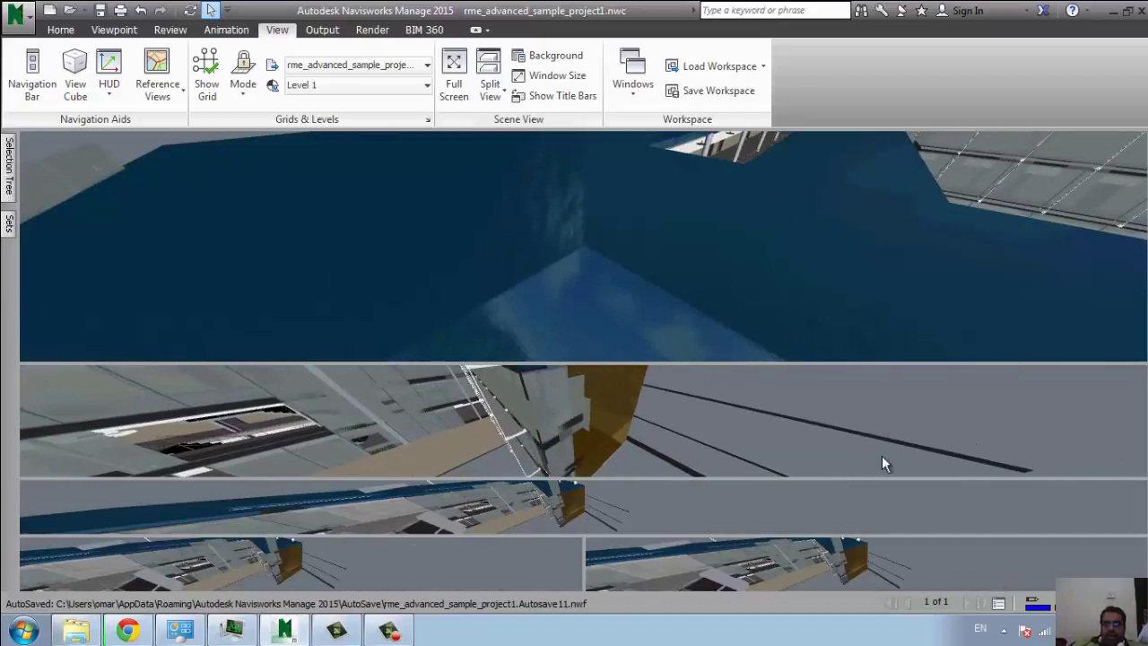
left_click(564, 102)
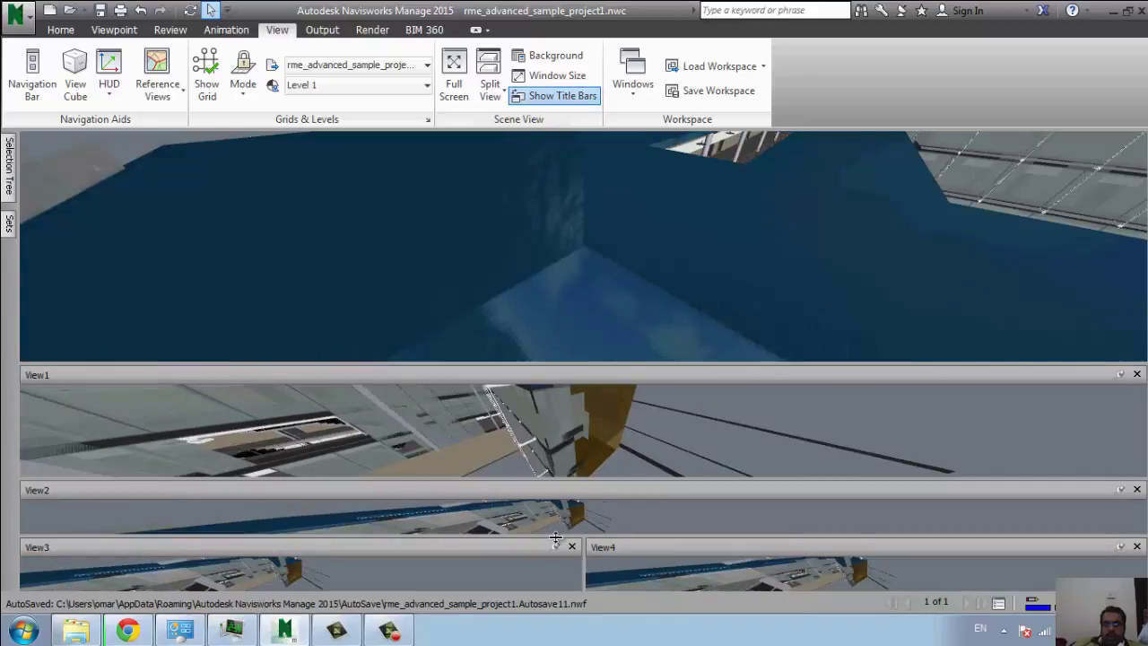
left_click(572, 548)
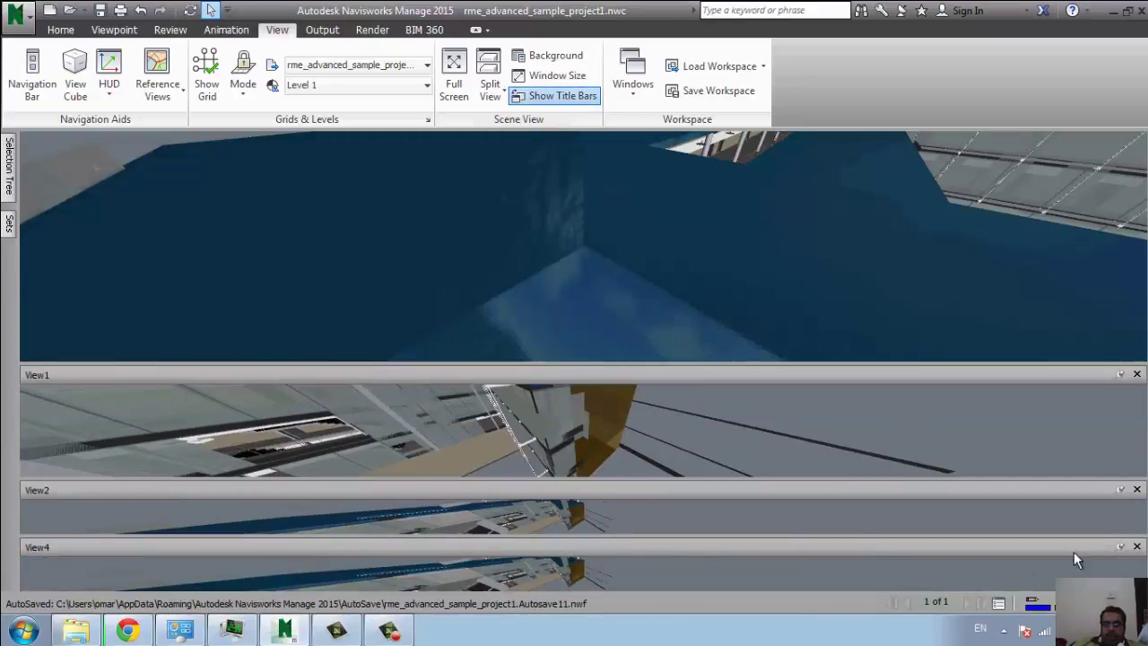
left_click(1137, 548)
left_click(1136, 488)
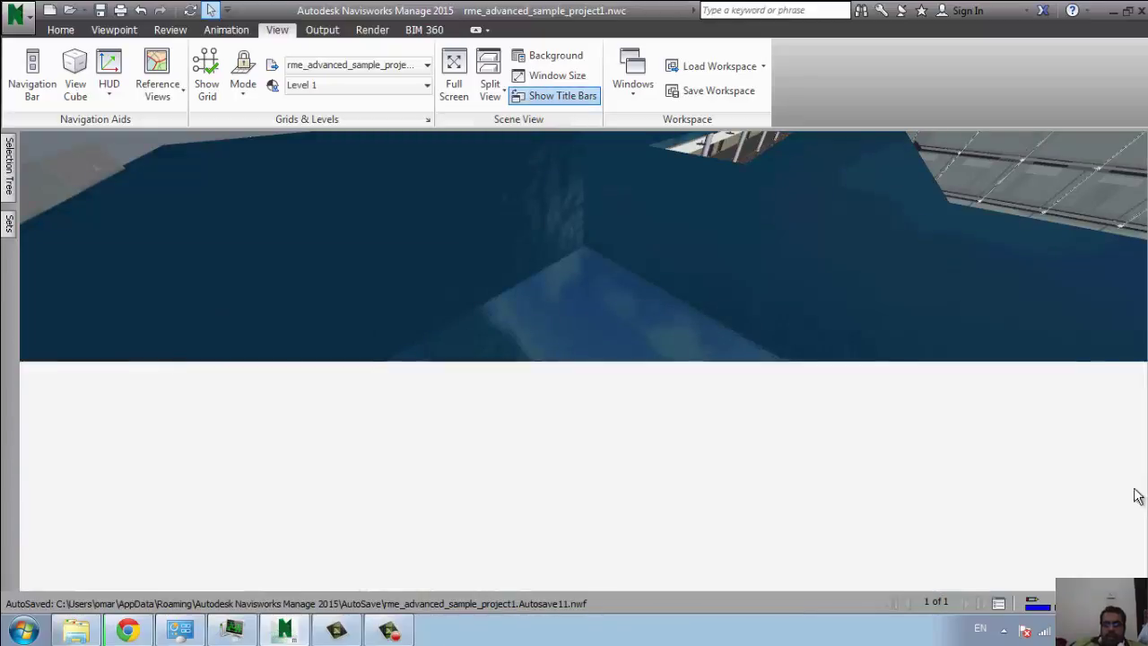
Close View1, then zoom out and pan until the whole building is in view.
left_click(1137, 374)
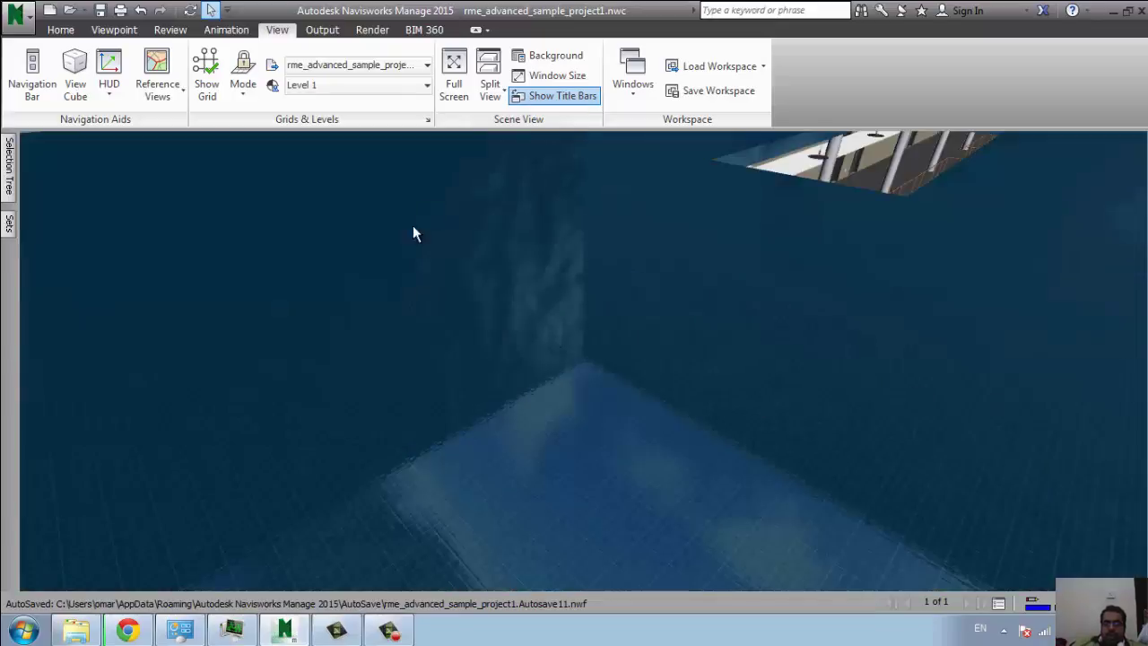
scroll(548, 386, "down", 2)
scroll(545, 379, "down", 2)
scroll(544, 379, "down", 2)
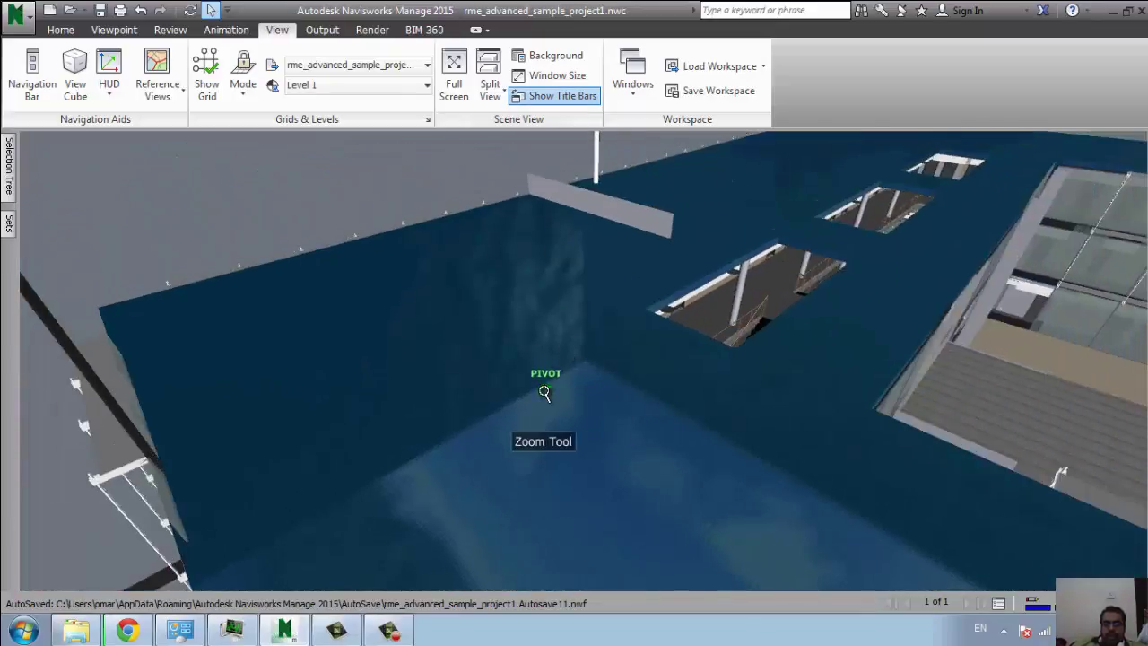
scroll(545, 379, "down", 2)
mouse_move(774, 412)
middle_mouse_down()
mouse_move(508, 257)
mouse_move(408, 258)
middle_mouse_up()
scroll(408, 257, "down", 2)
scroll(577, 321, "down", 2)
mouse_move(577, 321)
middle_mouse_down()
mouse_move(525, 385)
mouse_move(504, 192)
middle_mouse_up()
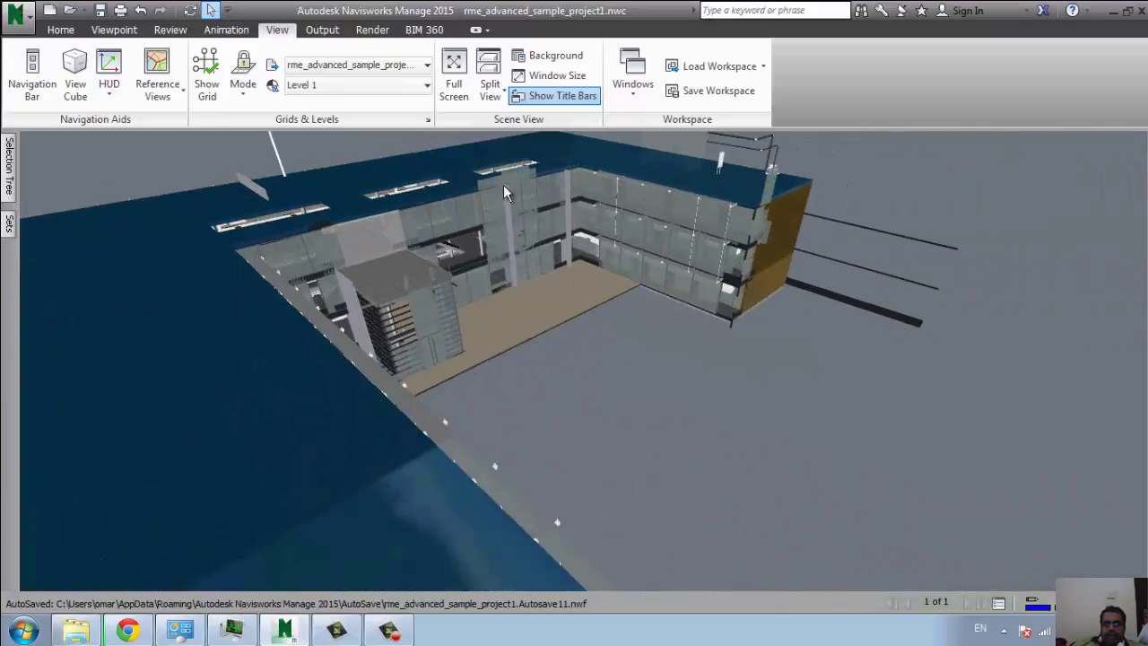
Set the window size type to Explicit with a fixed 500×500 render area.
left_click(547, 77)
left_click(545, 270)
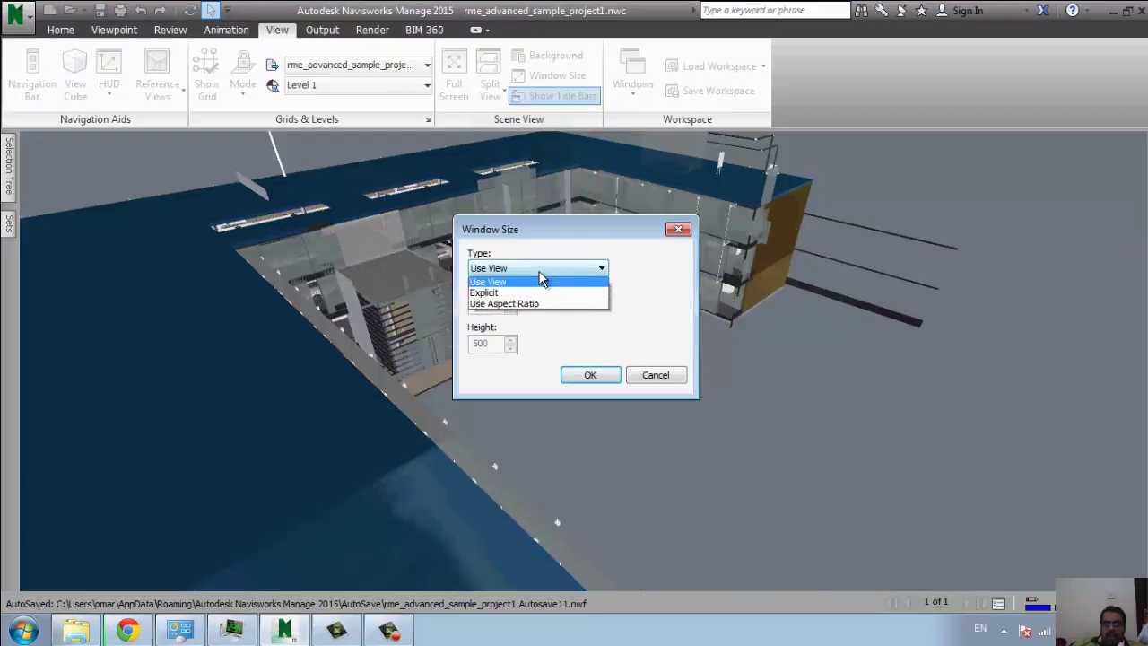
left_click(531, 295)
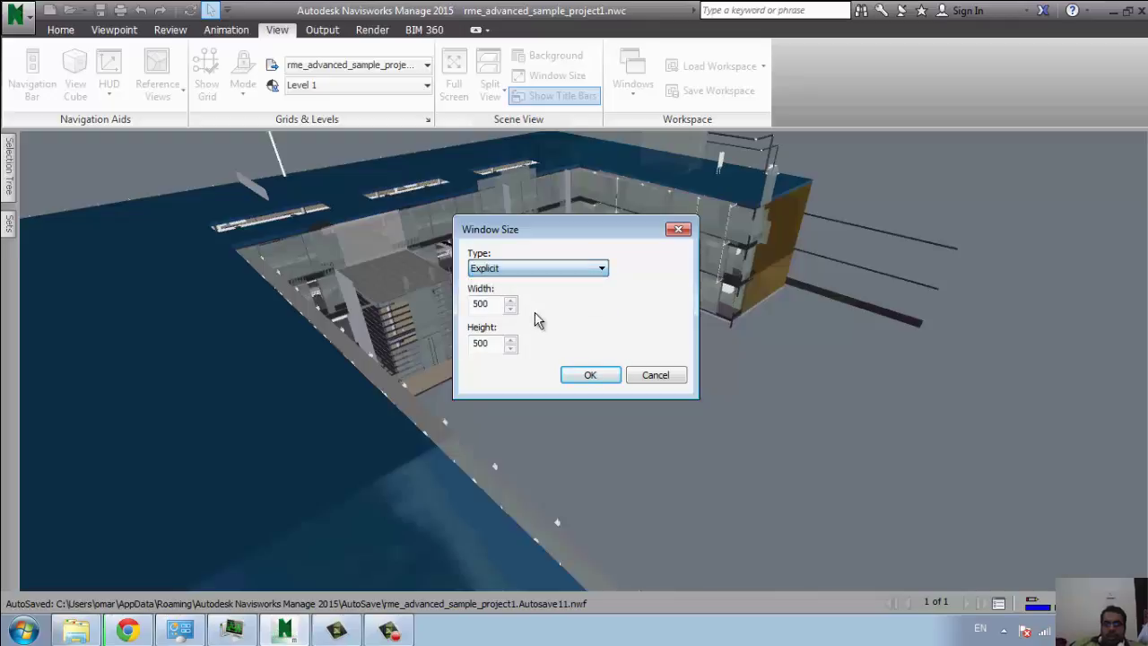
left_click(597, 380)
left_click(597, 379)
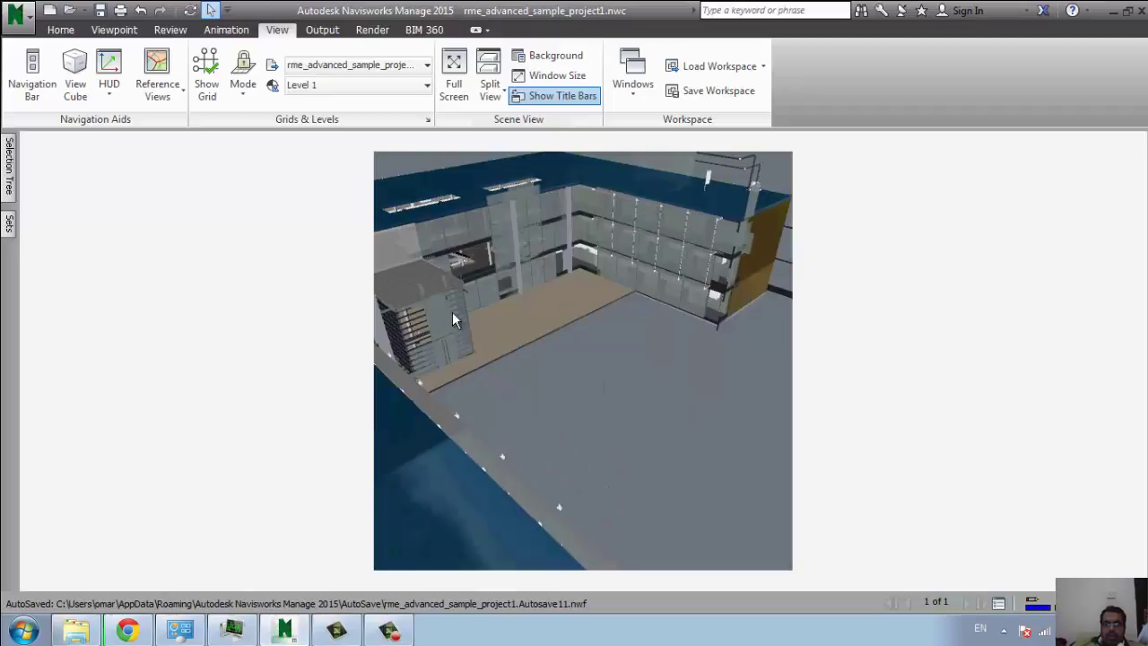
Try Use Aspect Ratio, then set the window size type back to Use View.
left_click(551, 75)
left_click(525, 271)
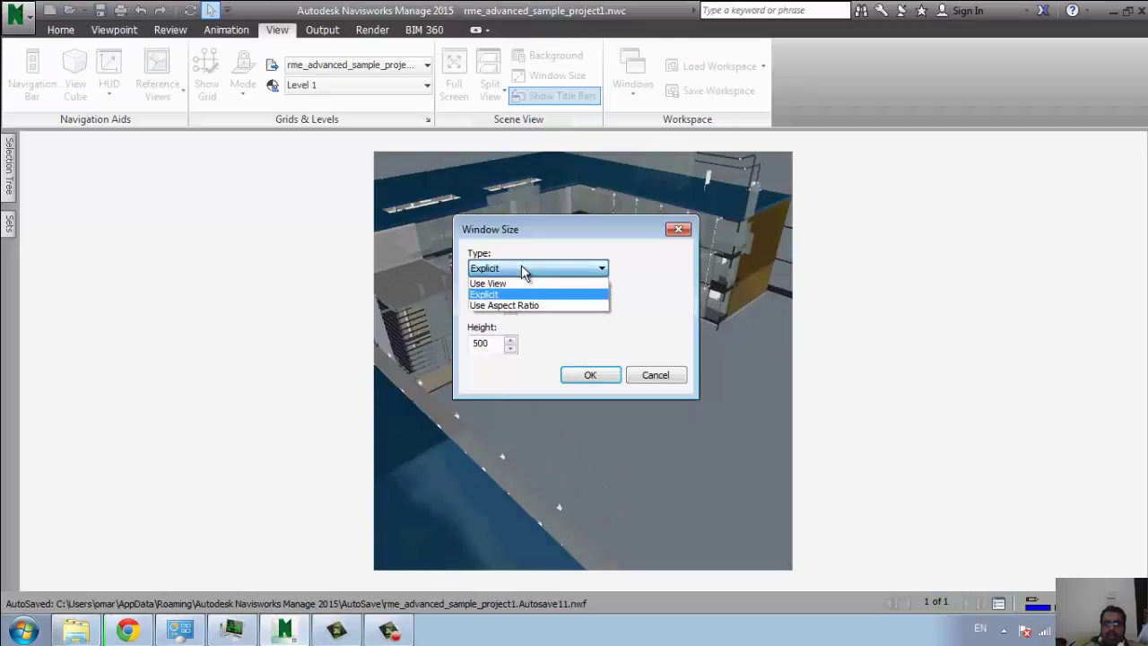
left_click(537, 308)
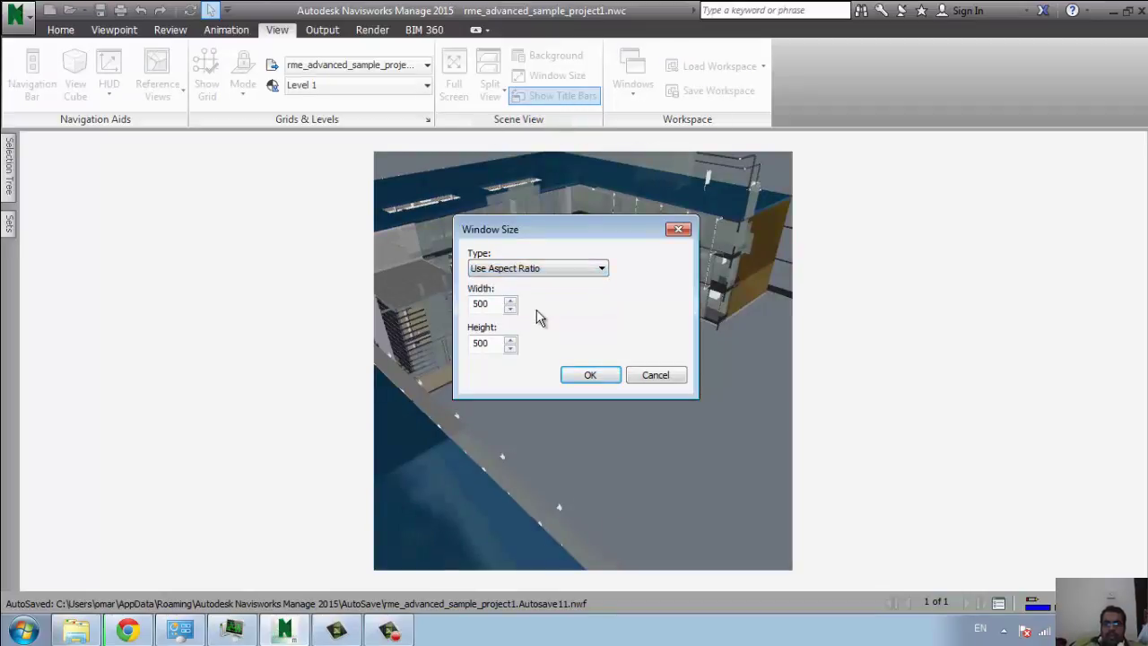
left_click(526, 273)
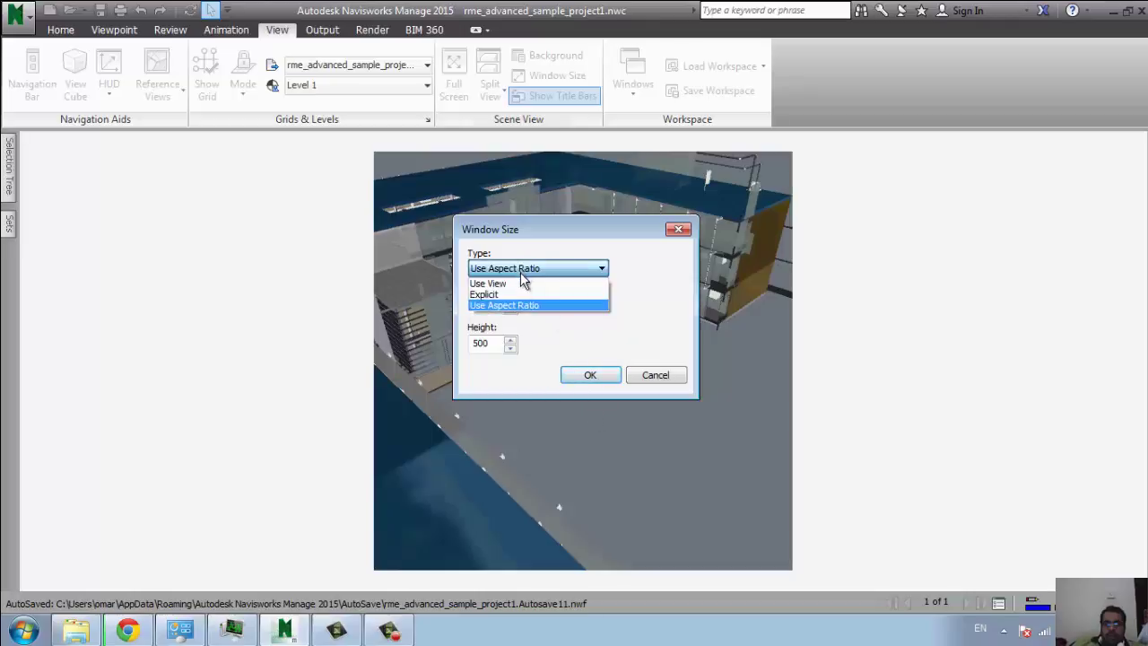
left_click(521, 281)
left_click(581, 374)
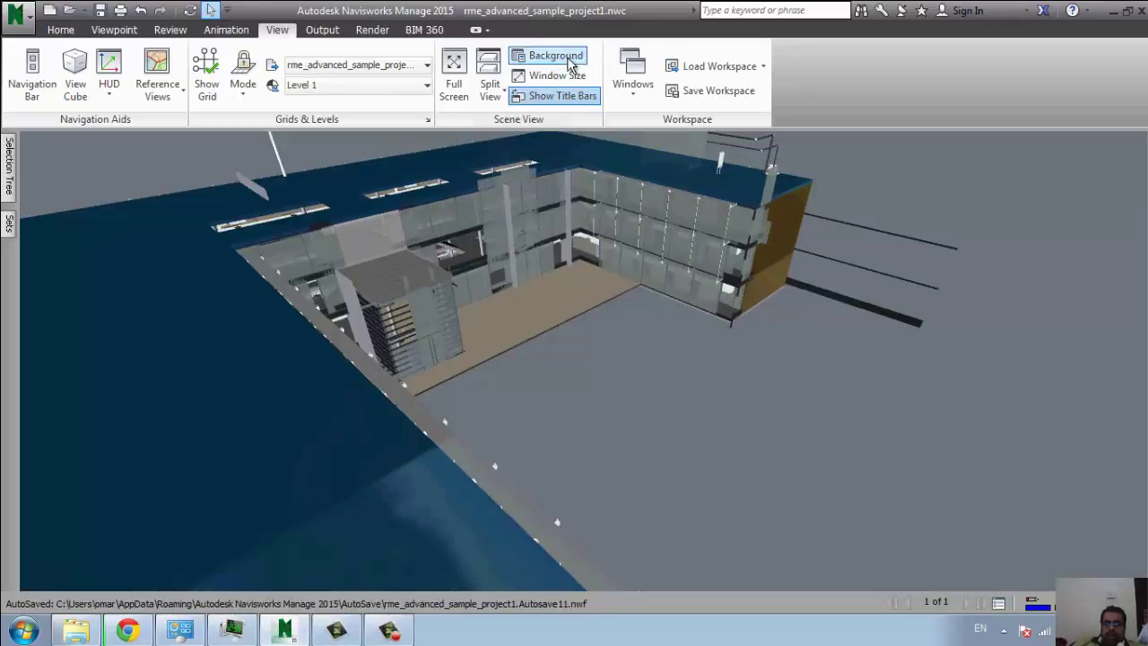
Give the scene a Plain background in Aqua.
middle_click_drag(693, 183, 658, 347)
scroll(584, 410, "down", 3)
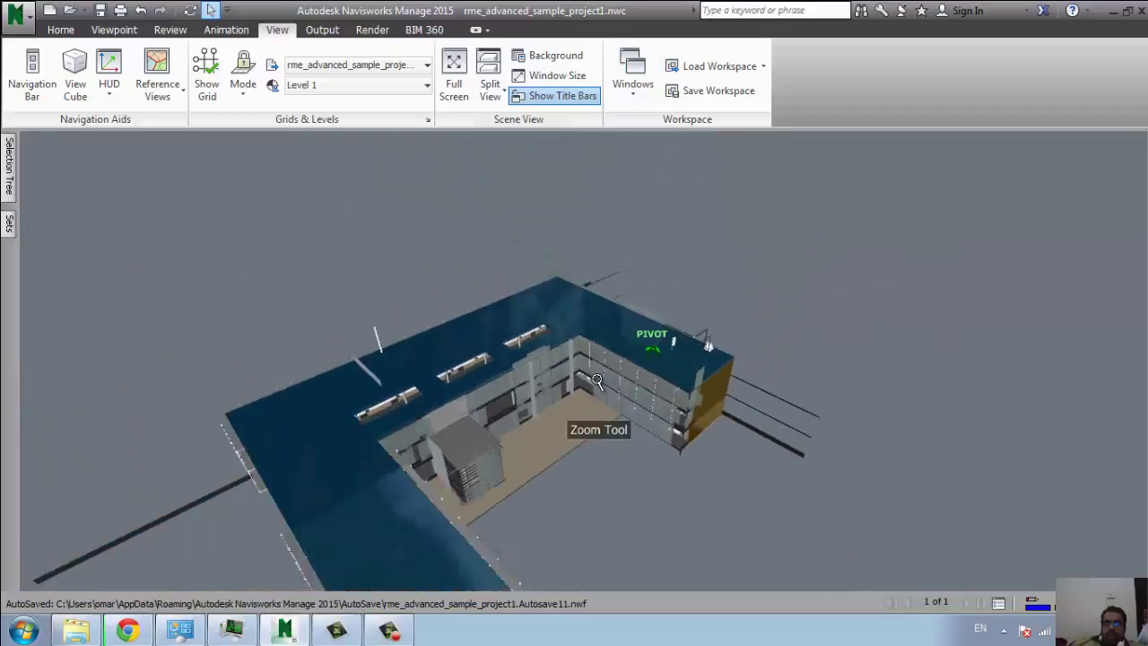
scroll(529, 431, "down", 2)
left_click(551, 56)
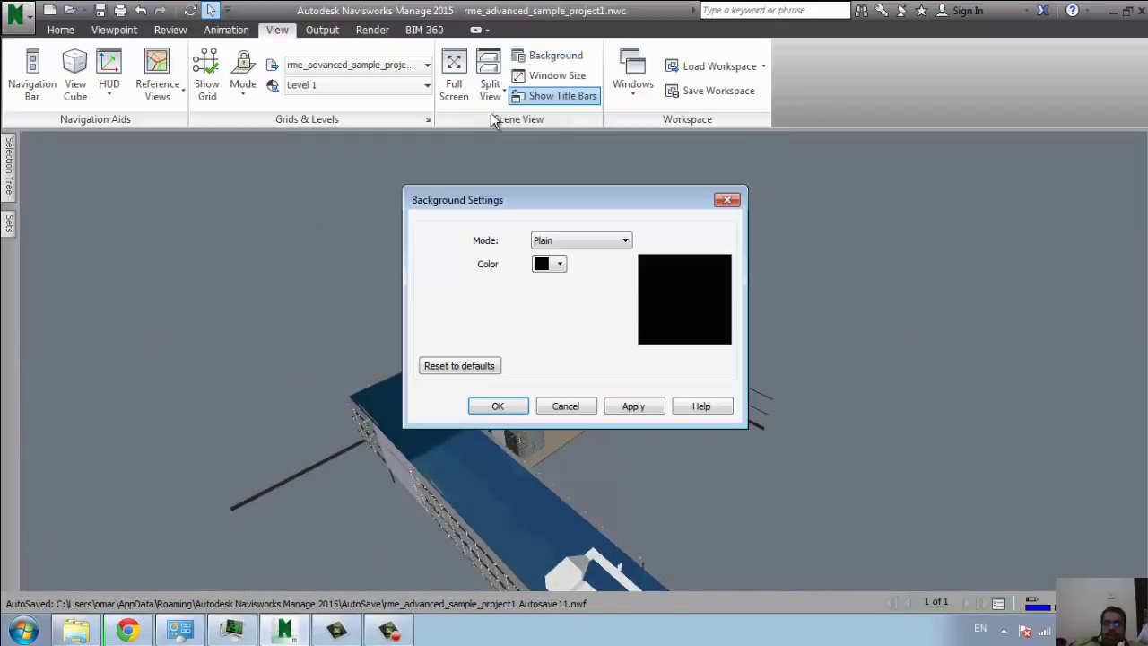
left_click(556, 269)
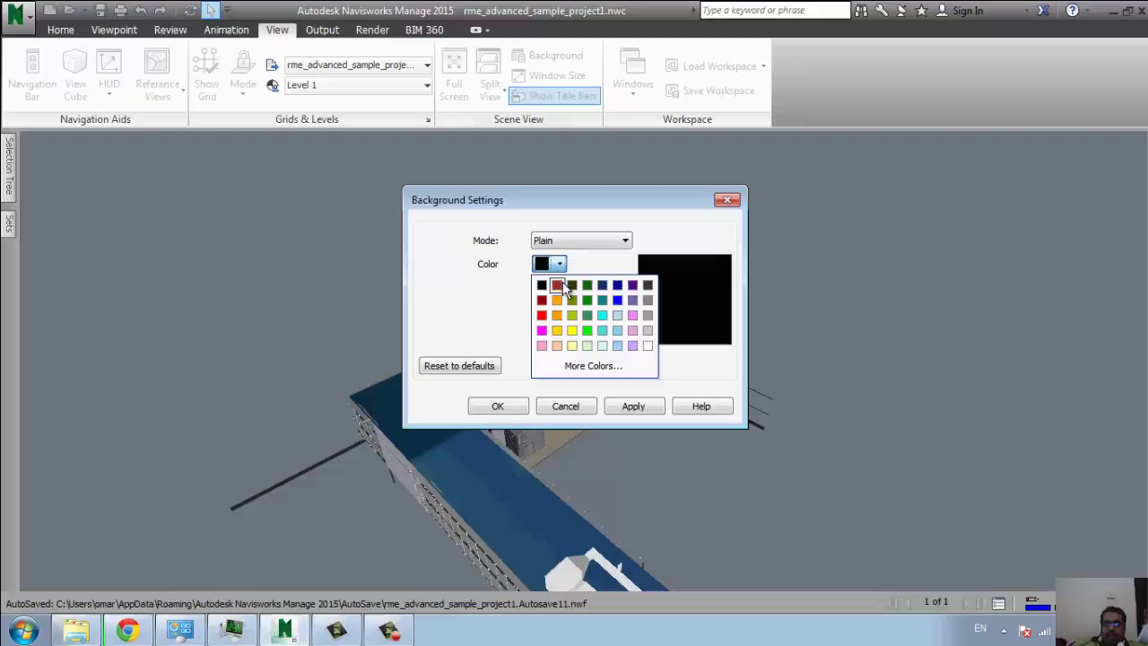
left_click(602, 317)
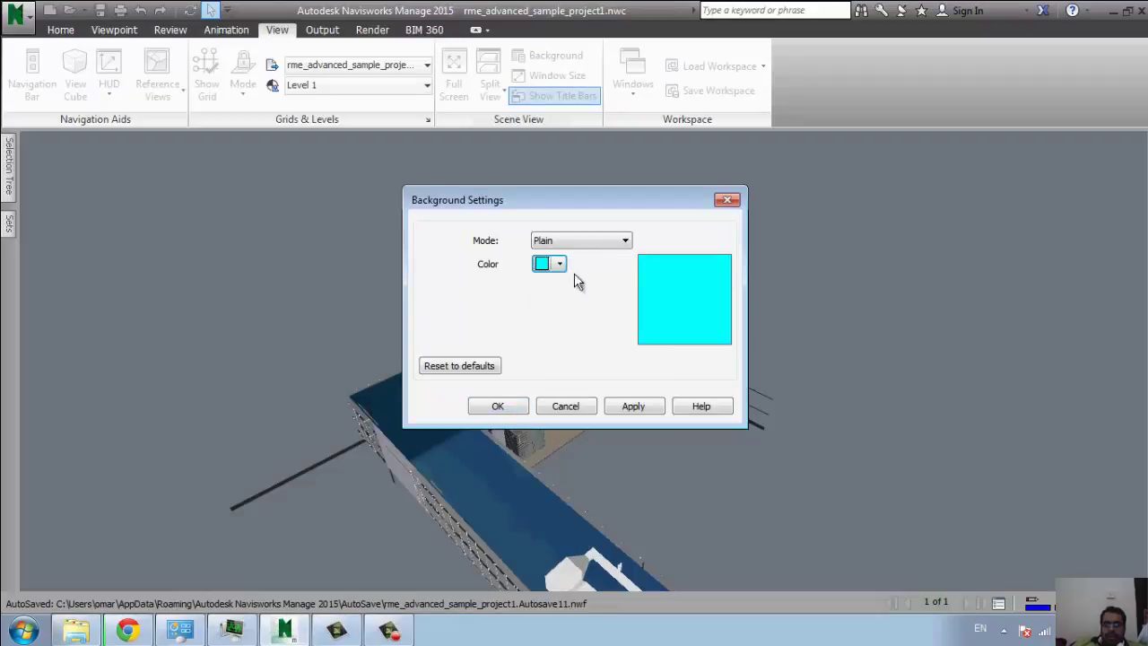
left_click(592, 249)
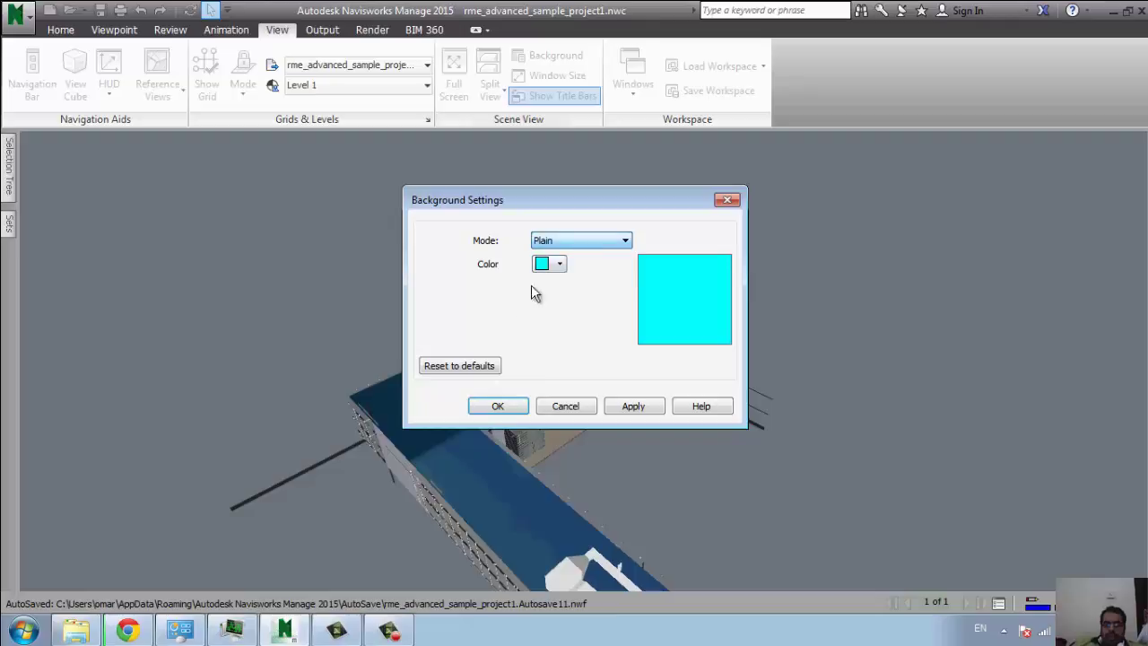
left_click(498, 406)
Switch the background mode to Graduated.
left_click_drag(490, 423, 505, 470)
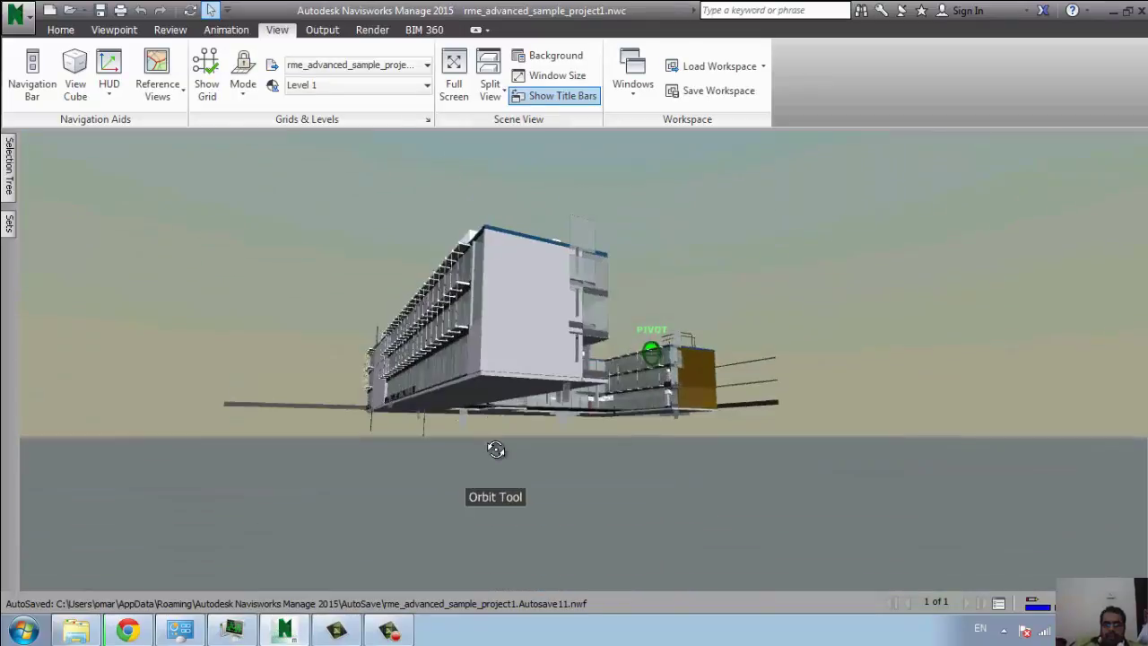
left_click(551, 54)
left_click(574, 242)
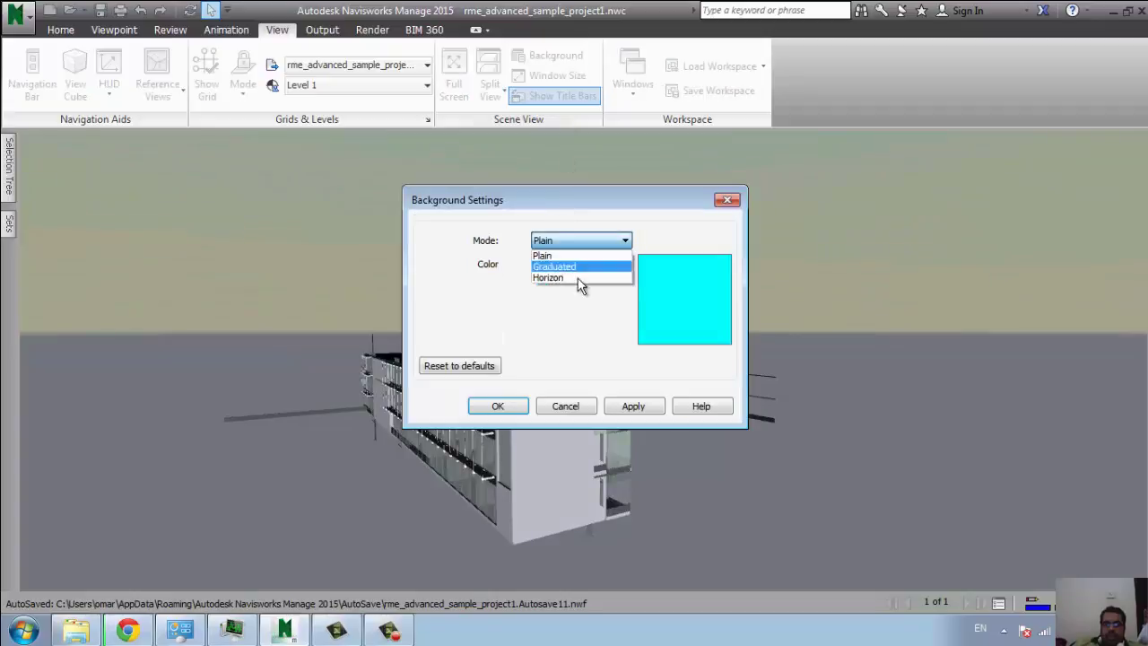
left_click(582, 266)
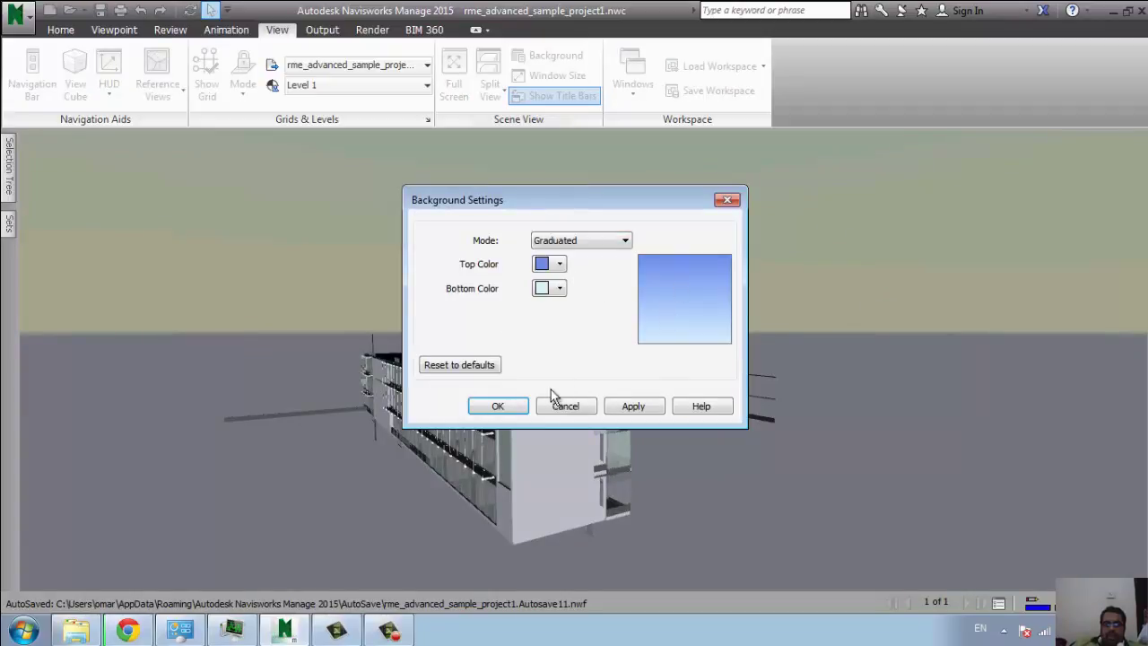
left_click(634, 416)
left_click(516, 411)
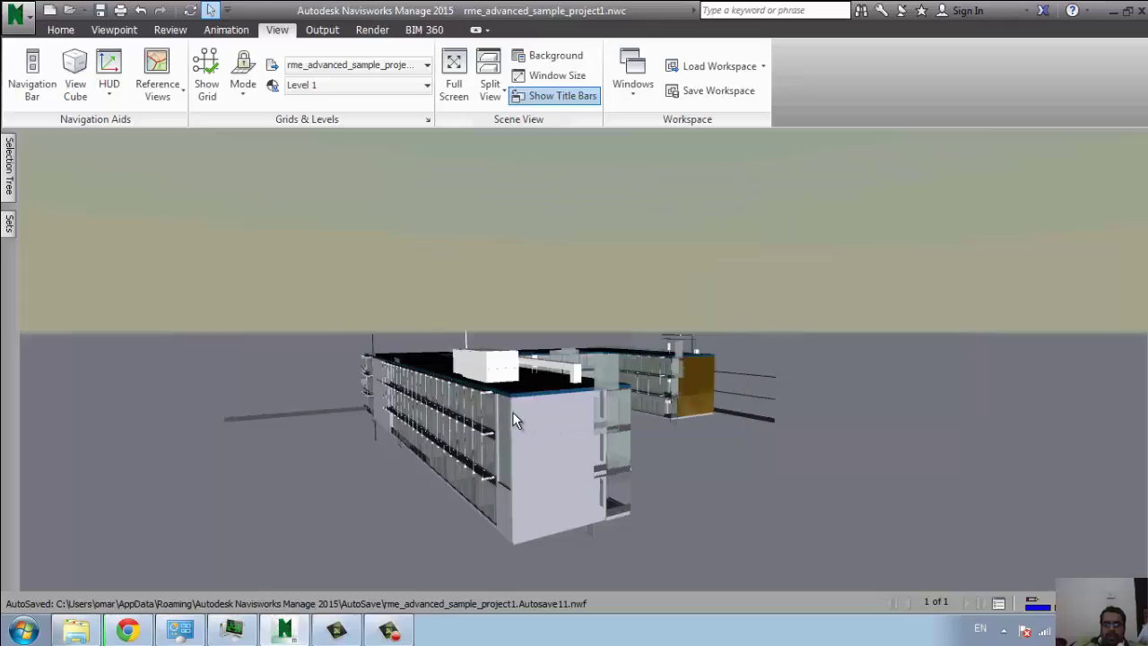
Switch the background mode to Horizon with sky and ground colours, then pan the building.
left_click(549, 58)
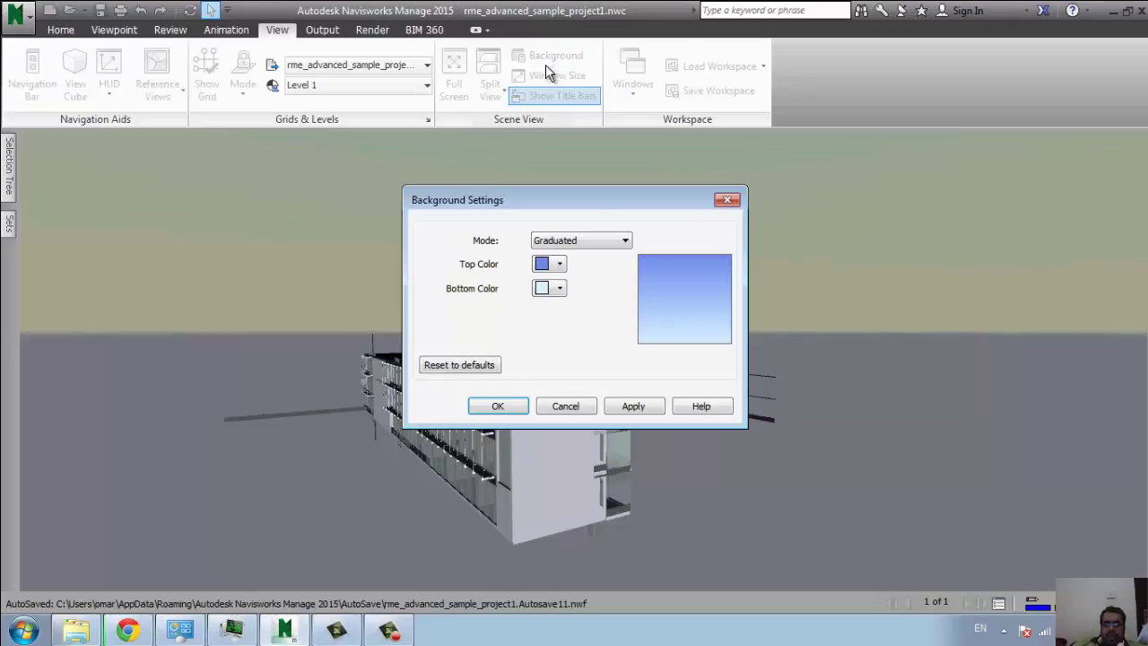
left_click(581, 241)
left_click(578, 279)
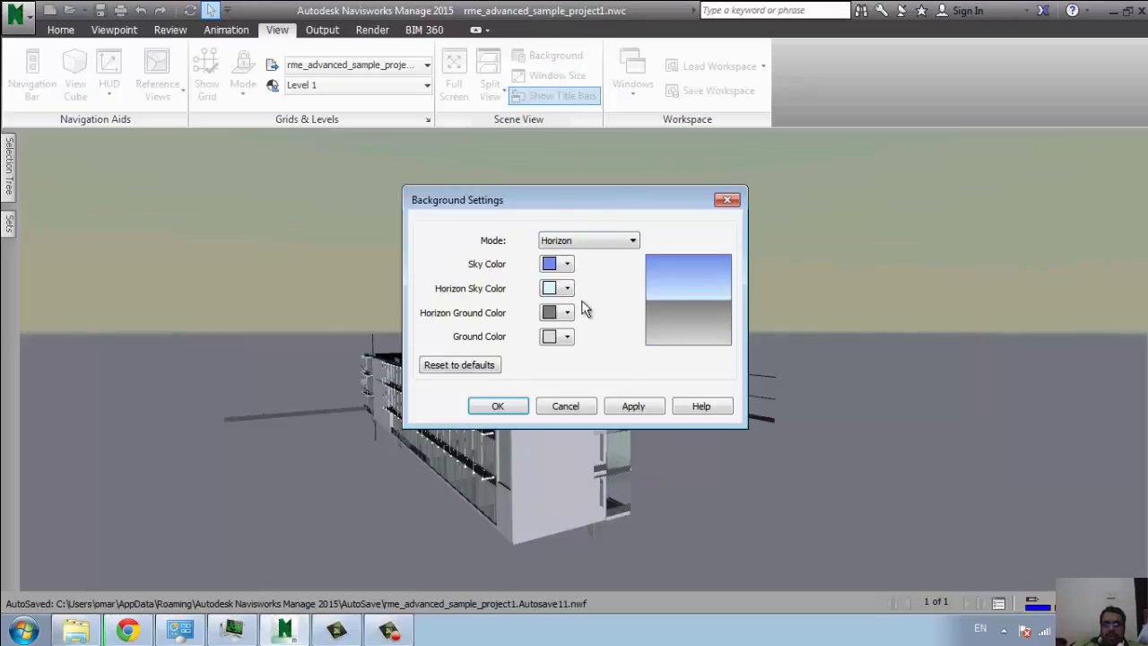
left_click(633, 406)
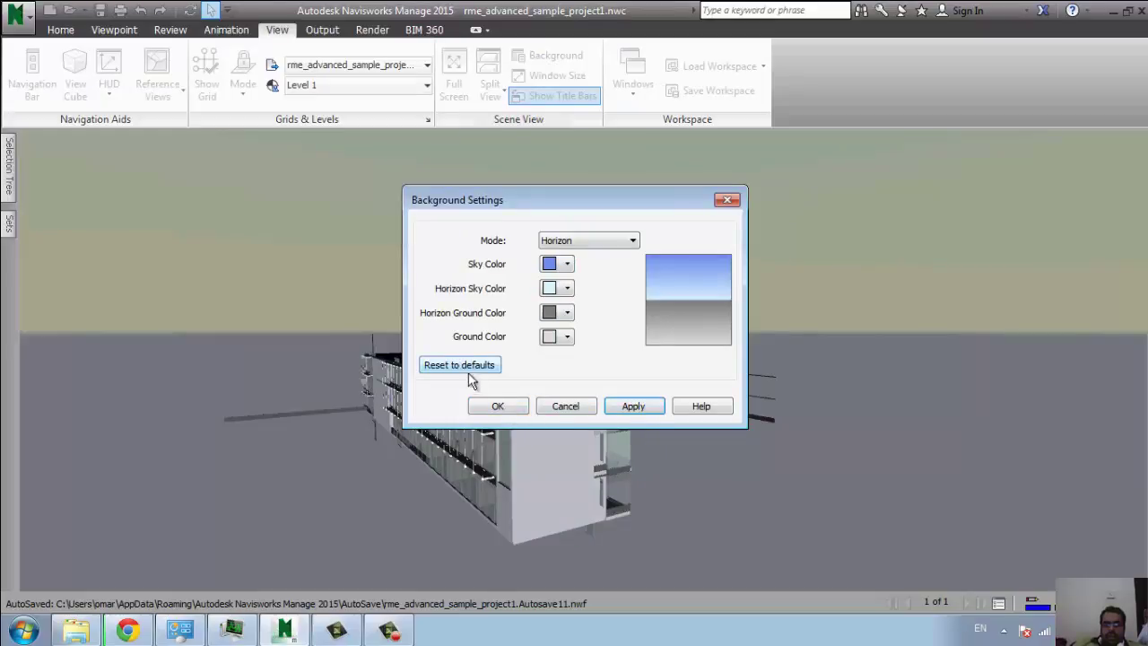
left_click(493, 409)
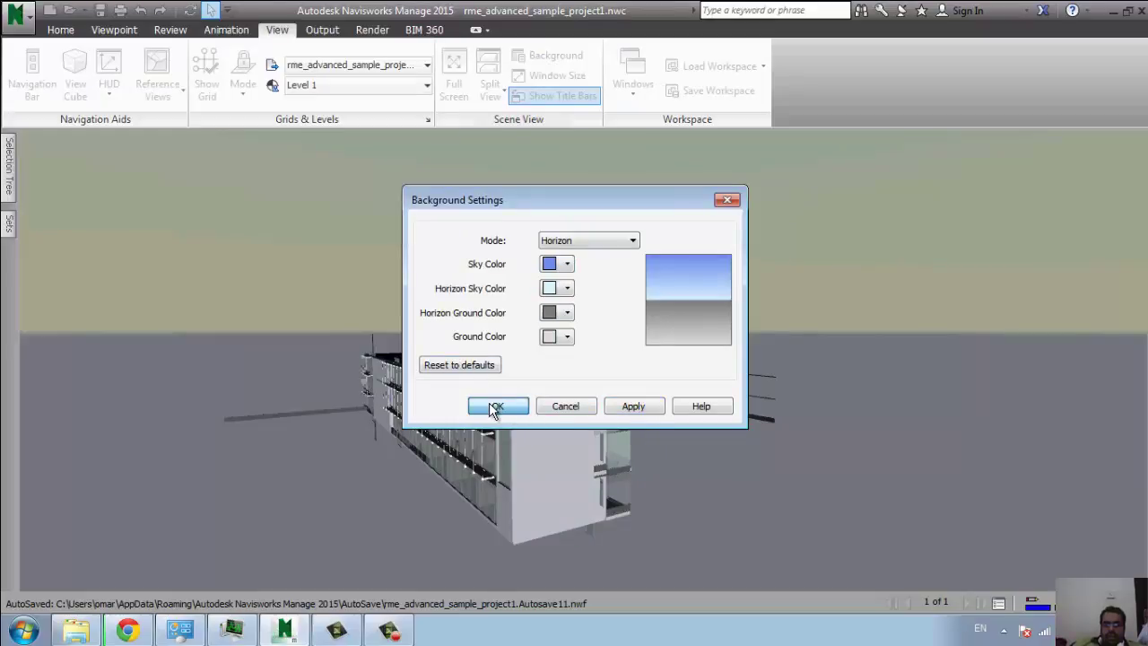
mouse_move(715, 286)
middle_mouse_down()
mouse_move(403, 347)
mouse_move(488, 312)
middle_mouse_up()
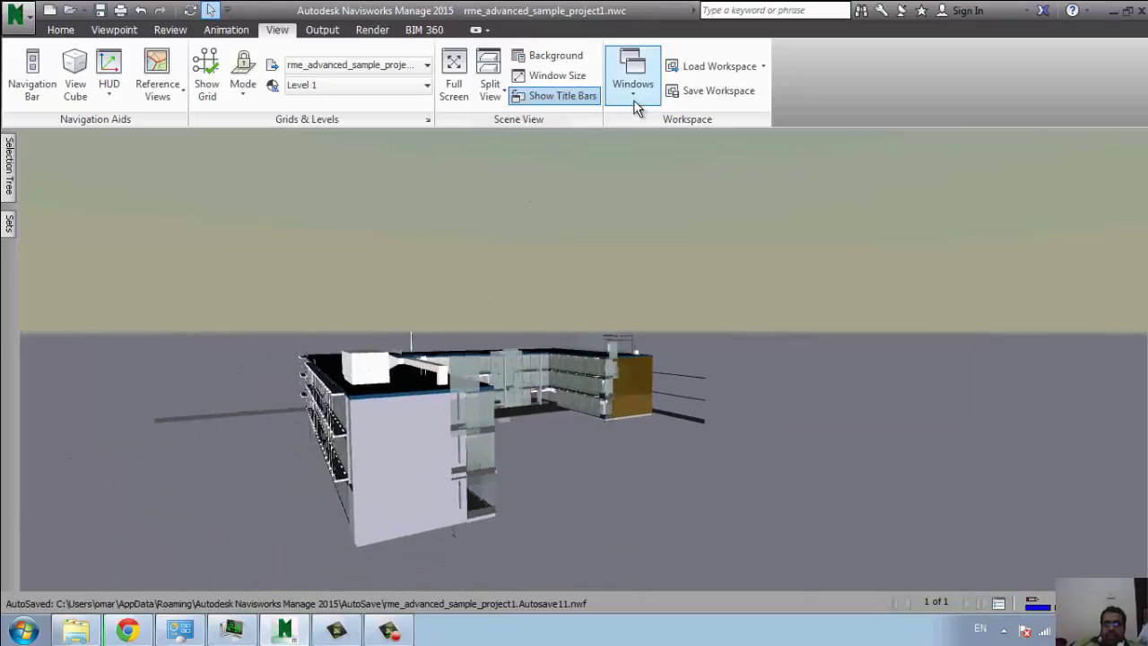
left_click(634, 100)
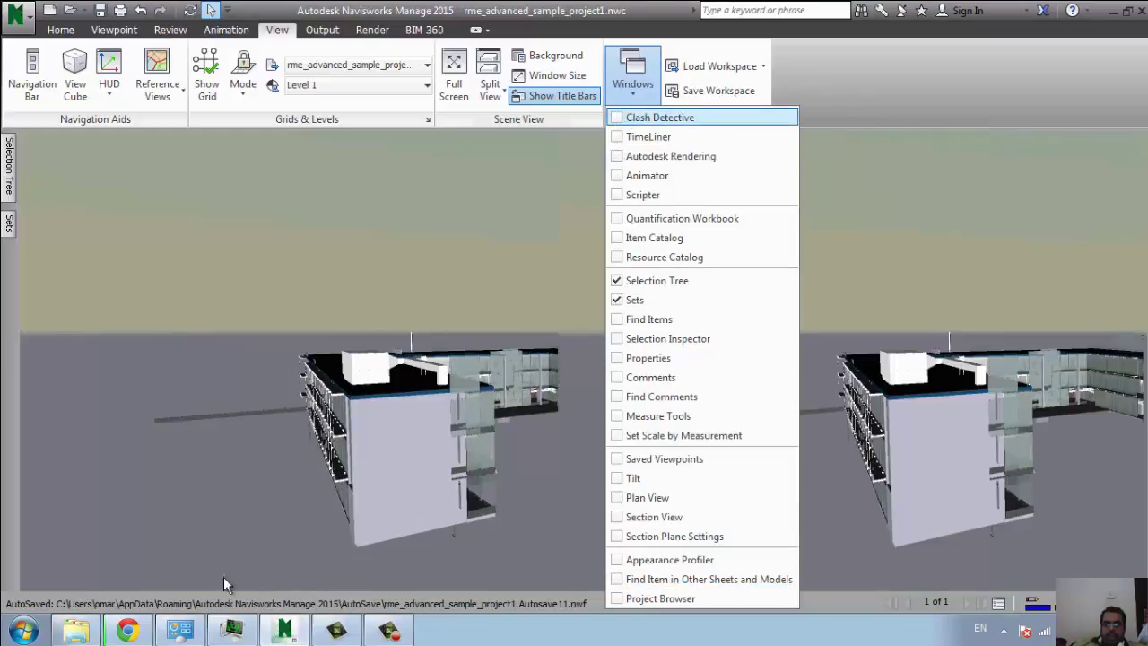
left_click(615, 119)
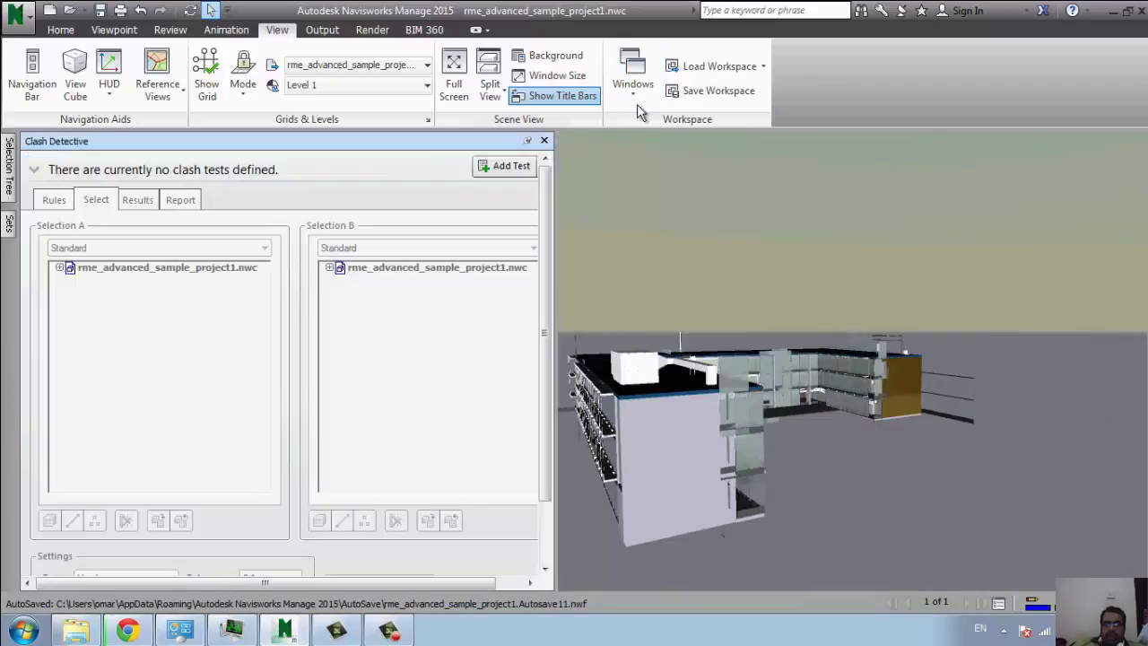
left_click(641, 96)
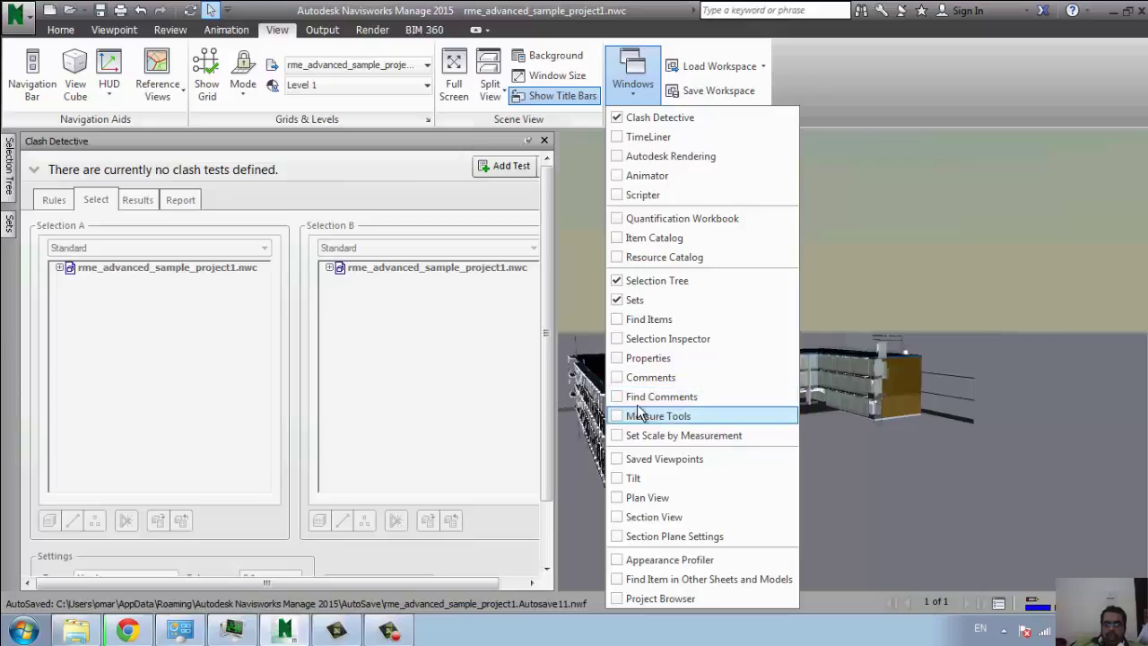
left_click(625, 378)
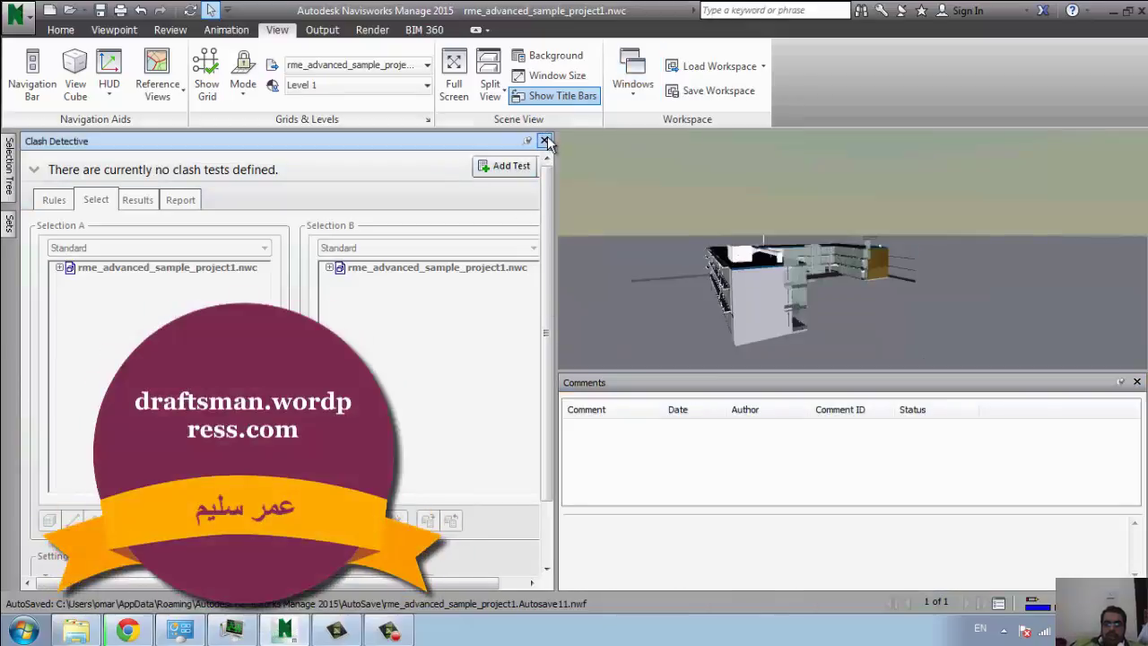
left_click(545, 141)
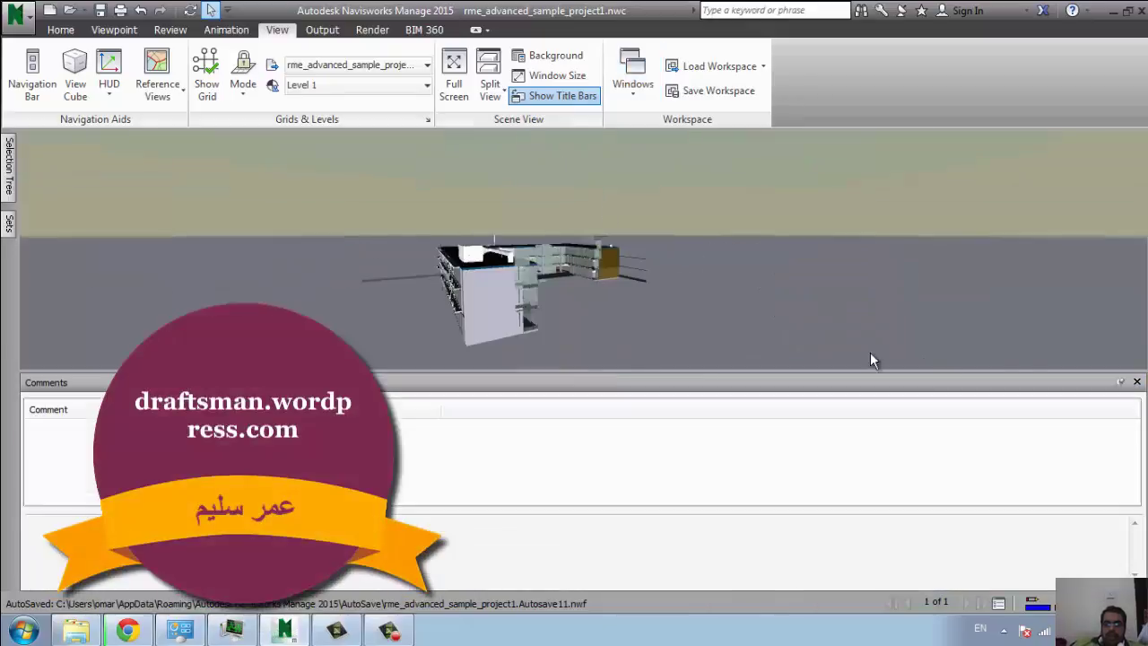
left_click(1136, 381)
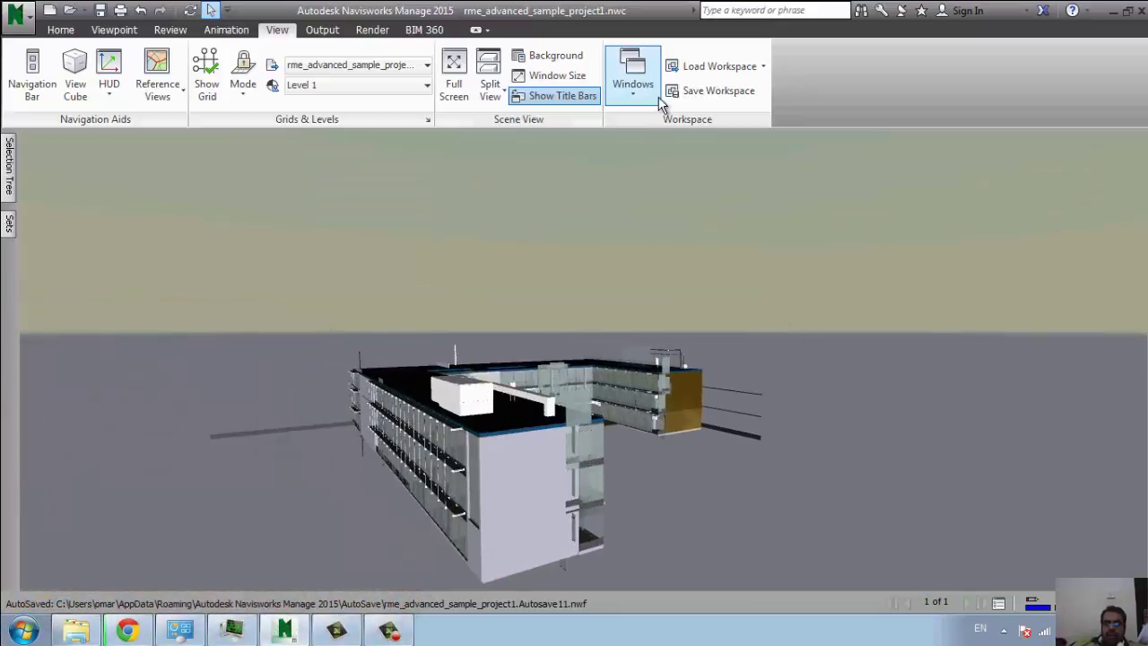
Load a Navisworks preset workspace that docks Selection Tree, Plan View, Properties and Saved Viewpoints panels.
left_click(706, 69)
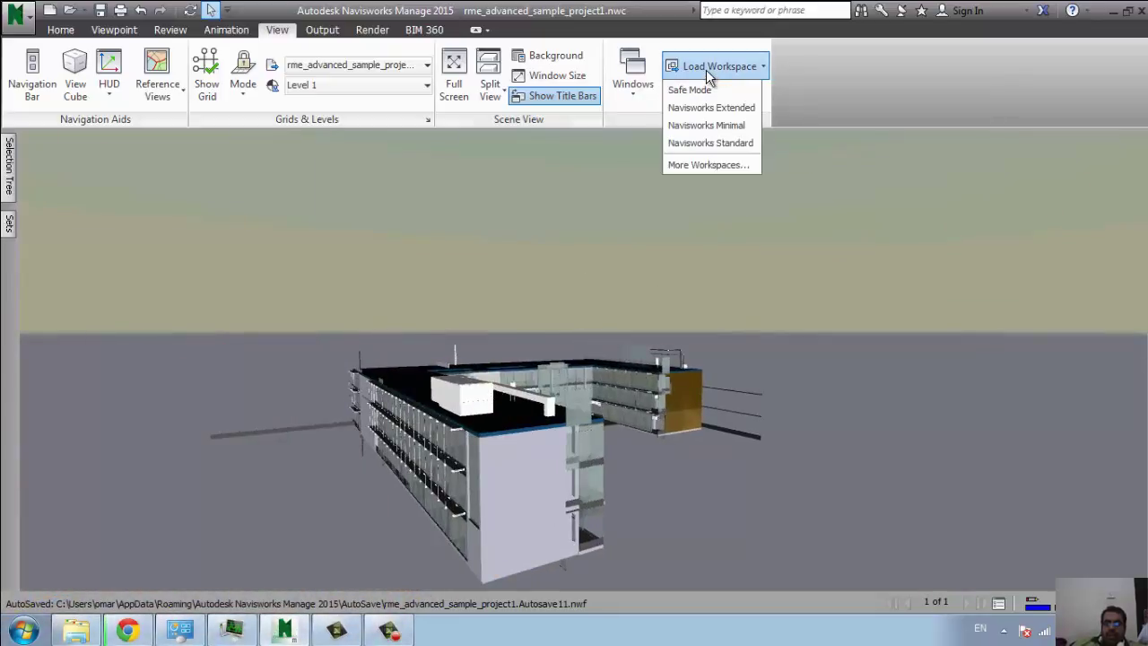
left_click(801, 64)
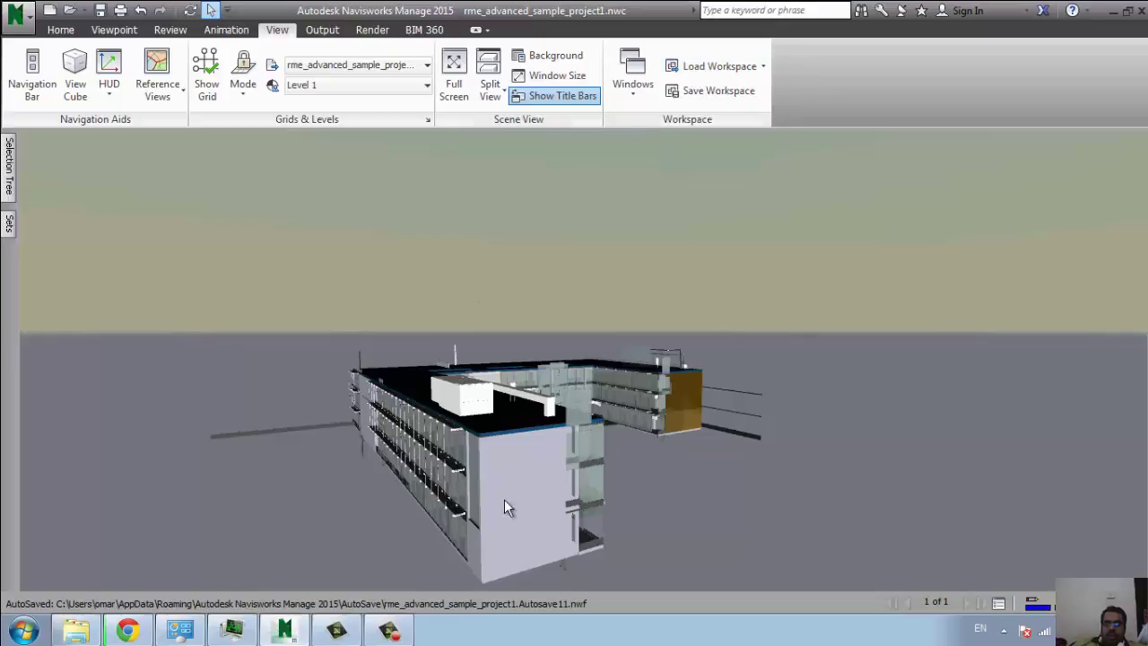
left_click(759, 65)
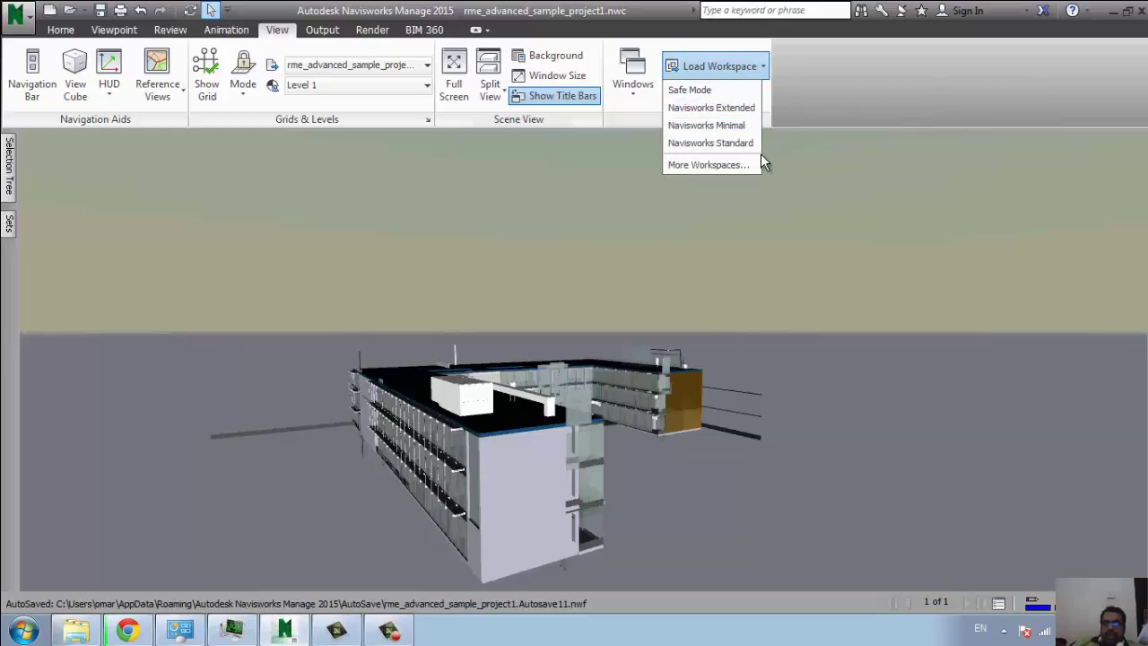
left_click(708, 108)
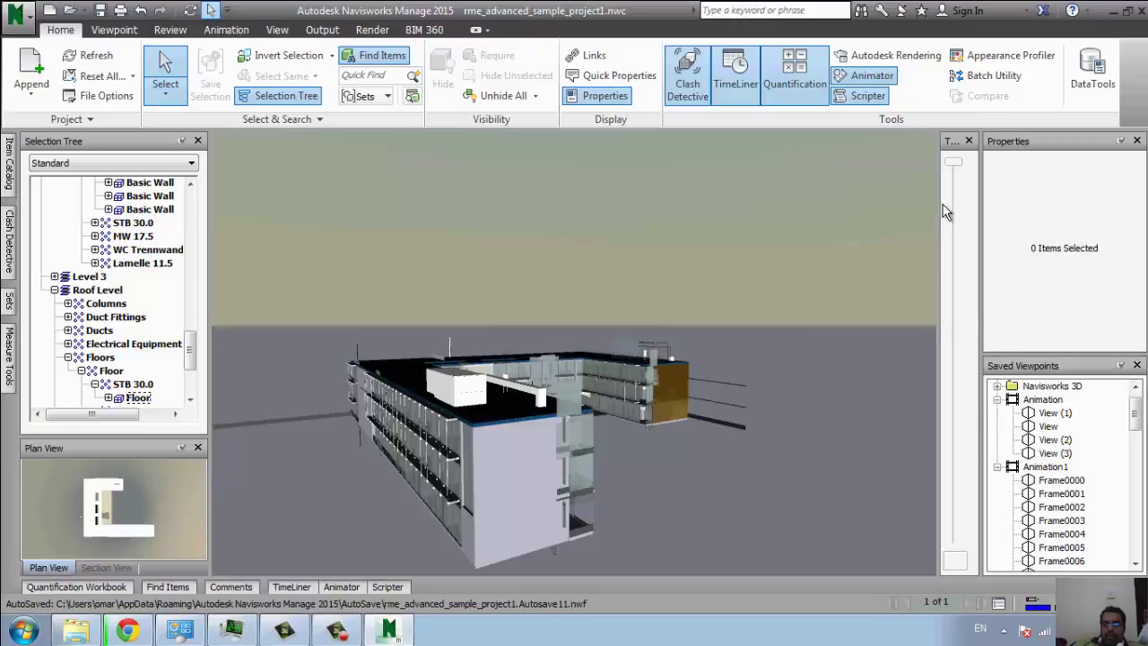
Widen the Tilt panel and toggle the Plan View between section elevation and plan.
left_click_drag(937, 203, 845, 199)
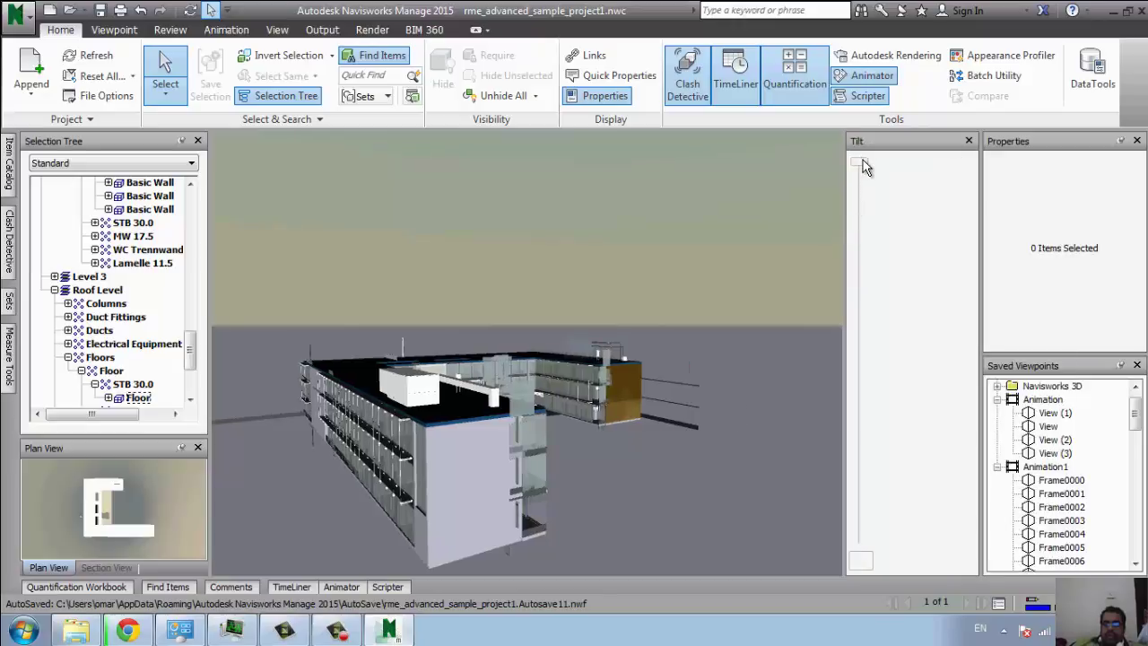
left_click(863, 160)
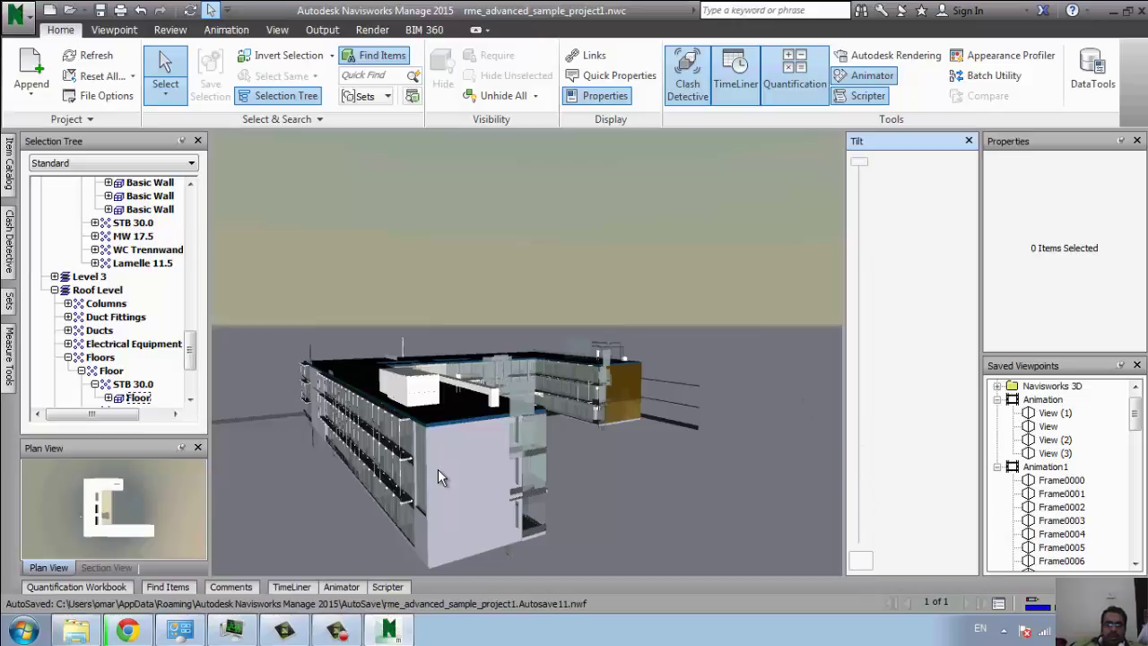
left_click(128, 529)
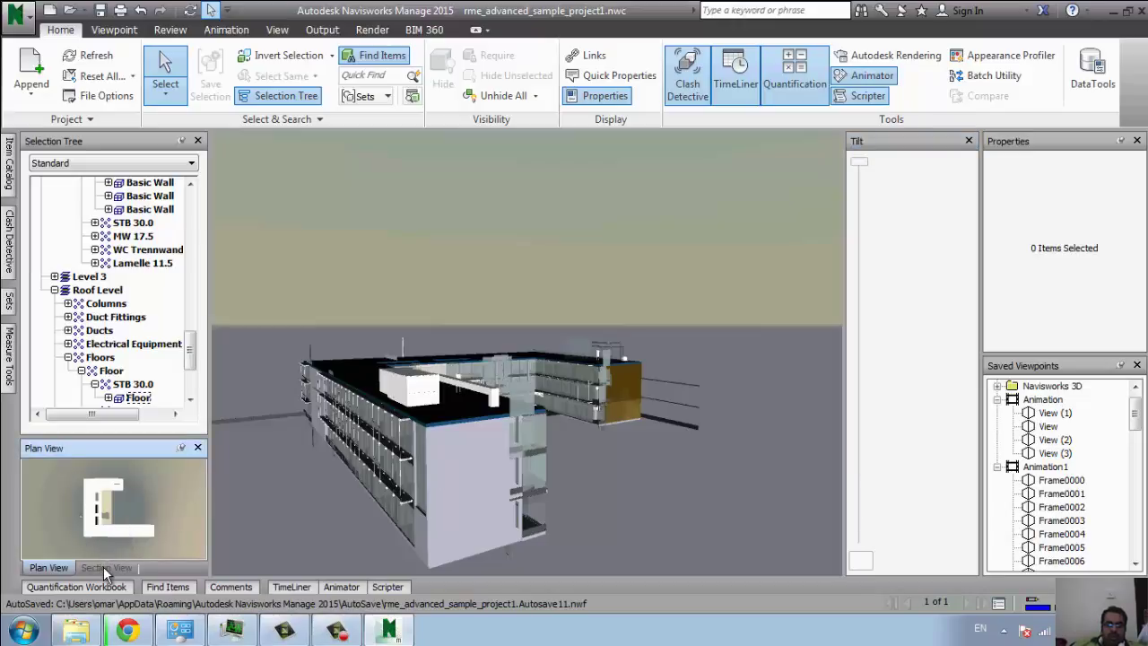
left_click(106, 567)
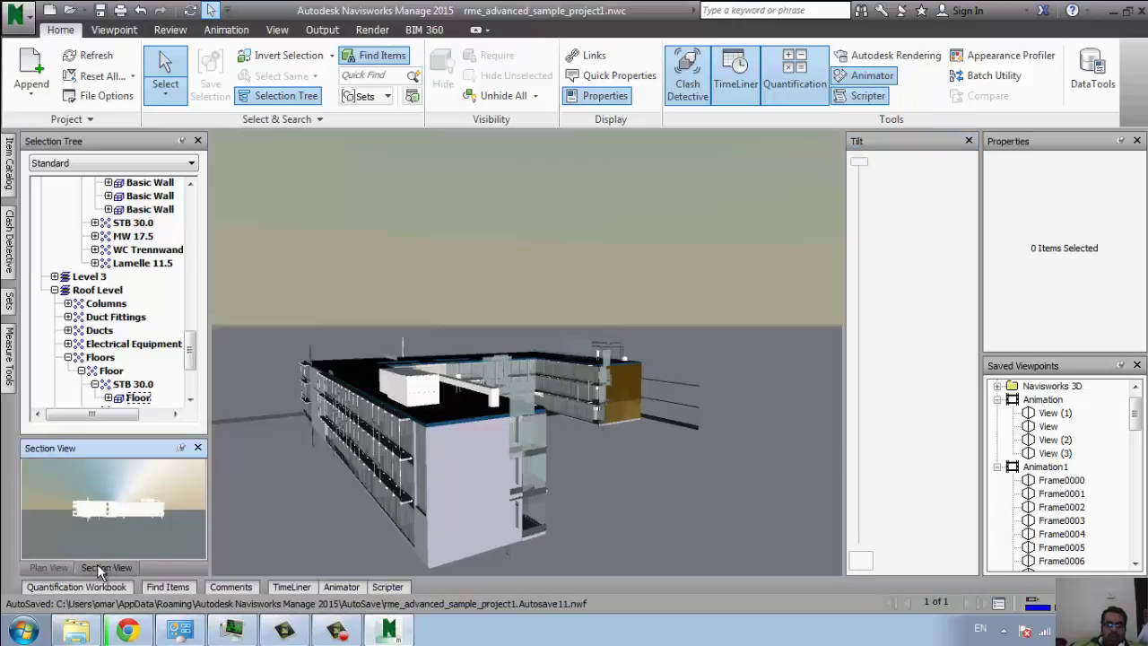
left_click(50, 567)
Show the section elevation, zoom in on the glass facade, then pan back to the whole building.
middle_click_drag(413, 491, 539, 466)
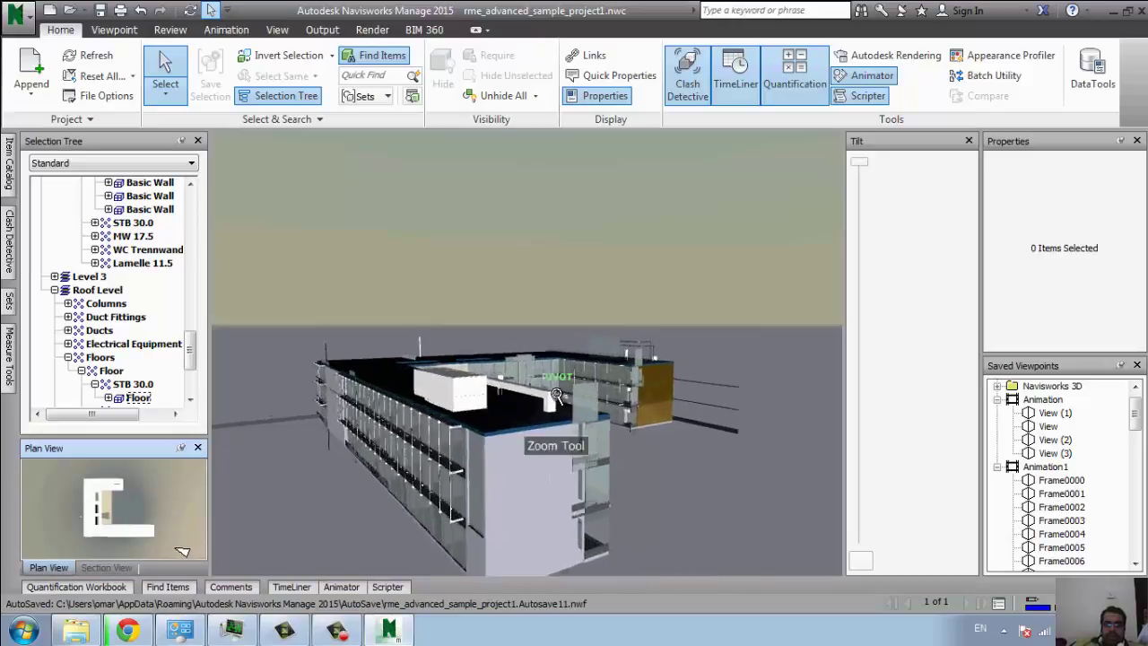
scroll(551, 422, "up", 5)
scroll(753, 538, "up", 3)
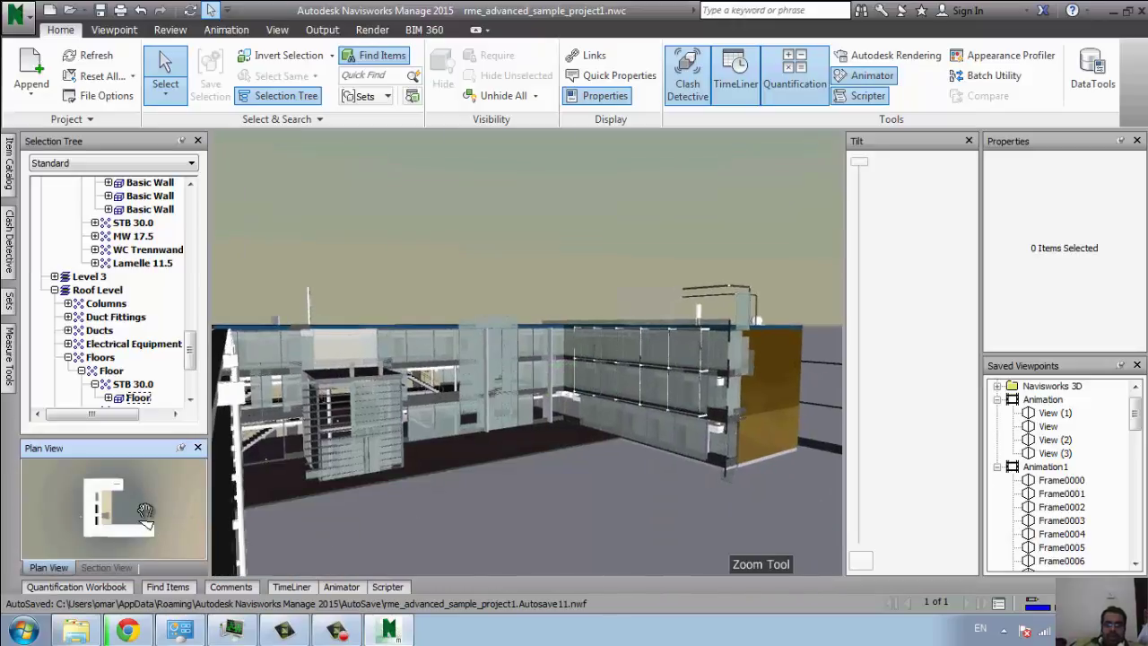
mouse_move(485, 538)
middle_mouse_down()
mouse_move(648, 435)
mouse_move(568, 394)
middle_mouse_up()
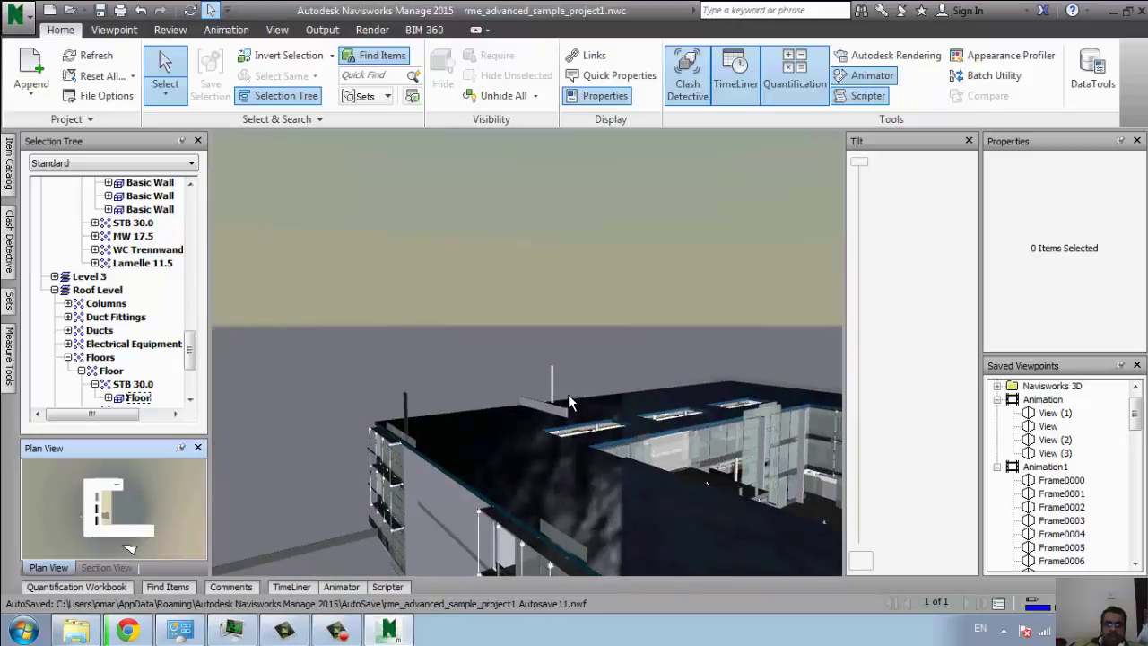
scroll(568, 393, "up", 2)
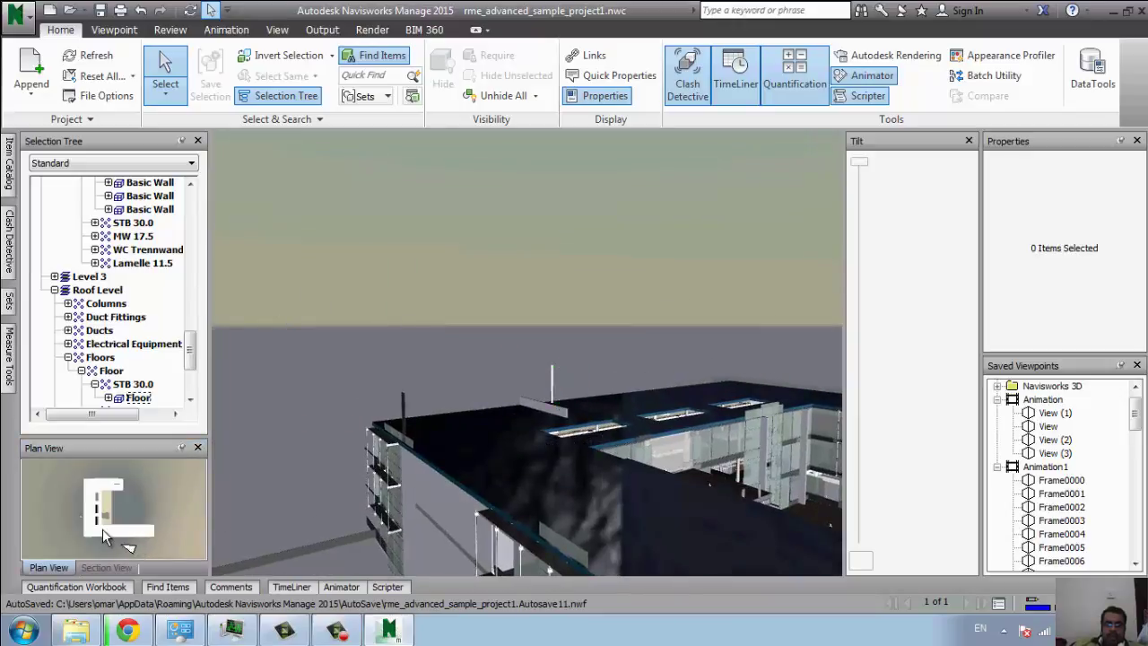
left_click(116, 568)
mouse_move(575, 485)
middle_mouse_down()
mouse_move(471, 507)
mouse_move(471, 354)
mouse_move(403, 281)
middle_mouse_up()
scroll(402, 281, "down", 5)
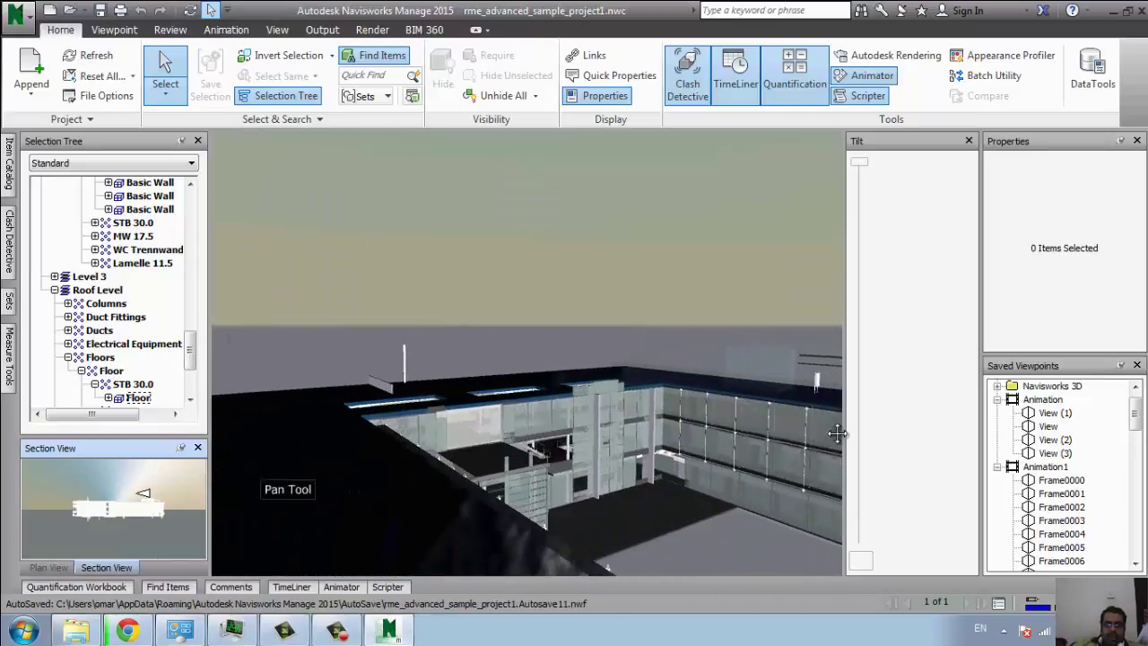
middle_click_drag(260, 475, 756, 461)
scroll(659, 524, "up", 2)
scroll(659, 525, "up", 1)
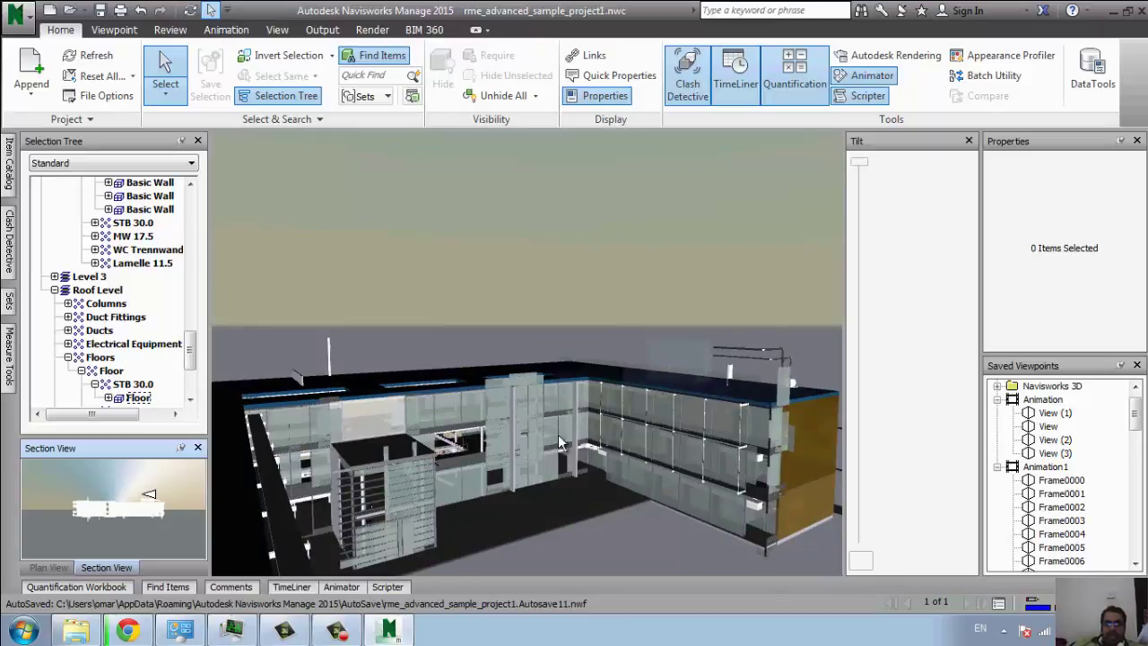
Close the Tilt, Saved Viewpoints, Properties, Selection Tree, Section View and Plan View panels.
left_click(968, 141)
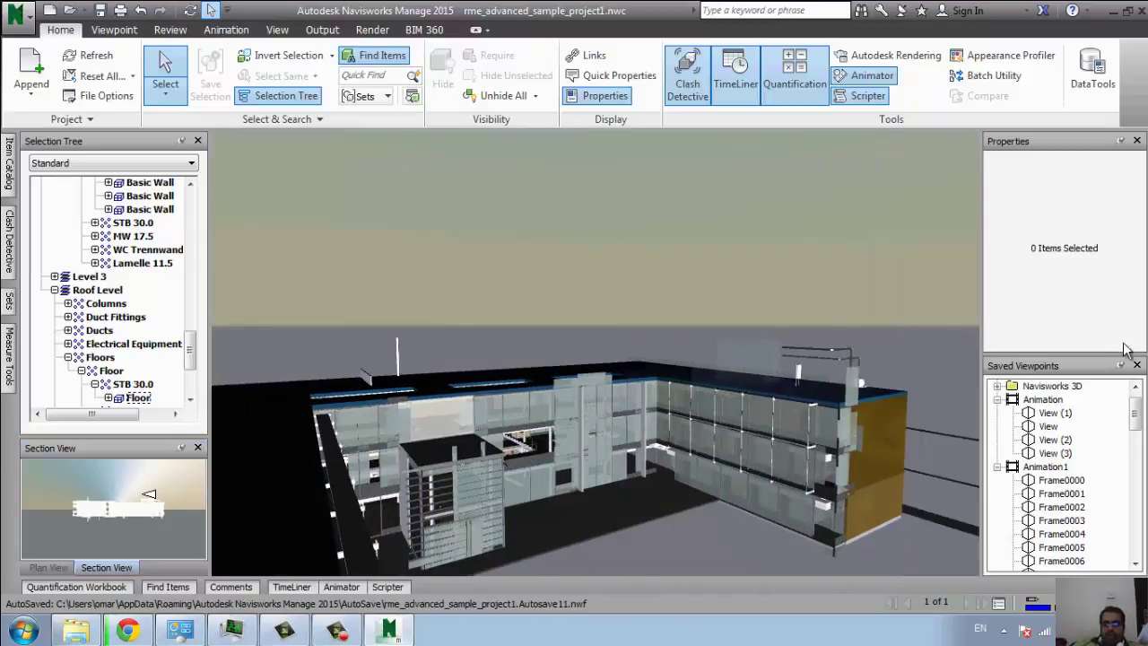
left_click(1137, 365)
left_click(1138, 141)
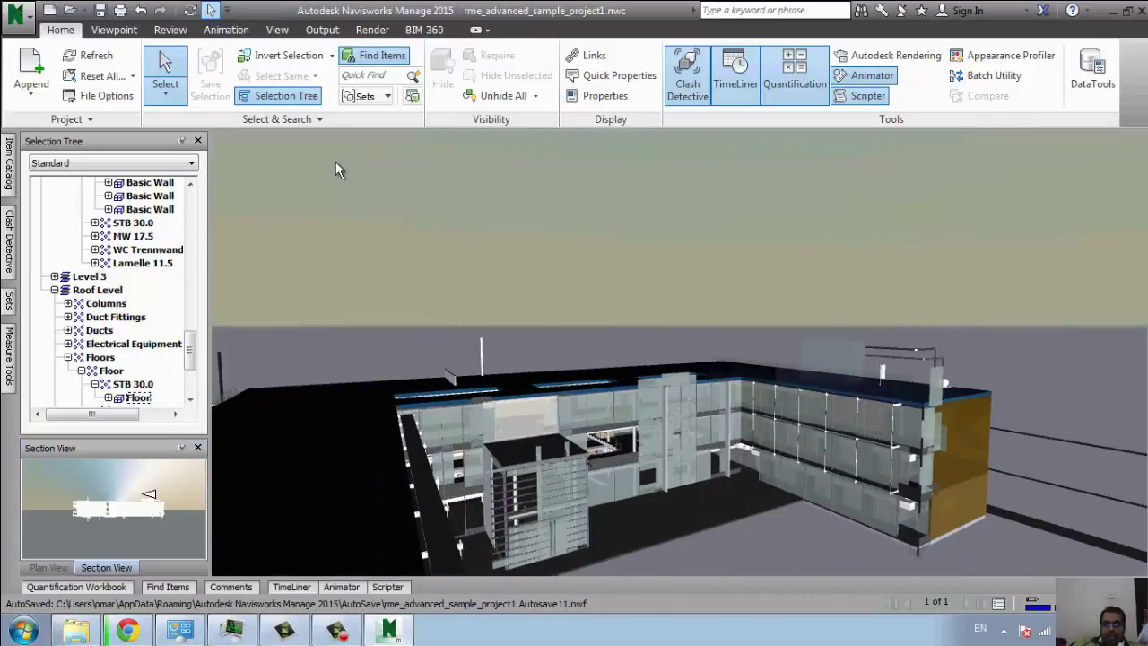
left_click(197, 141)
left_click(197, 140)
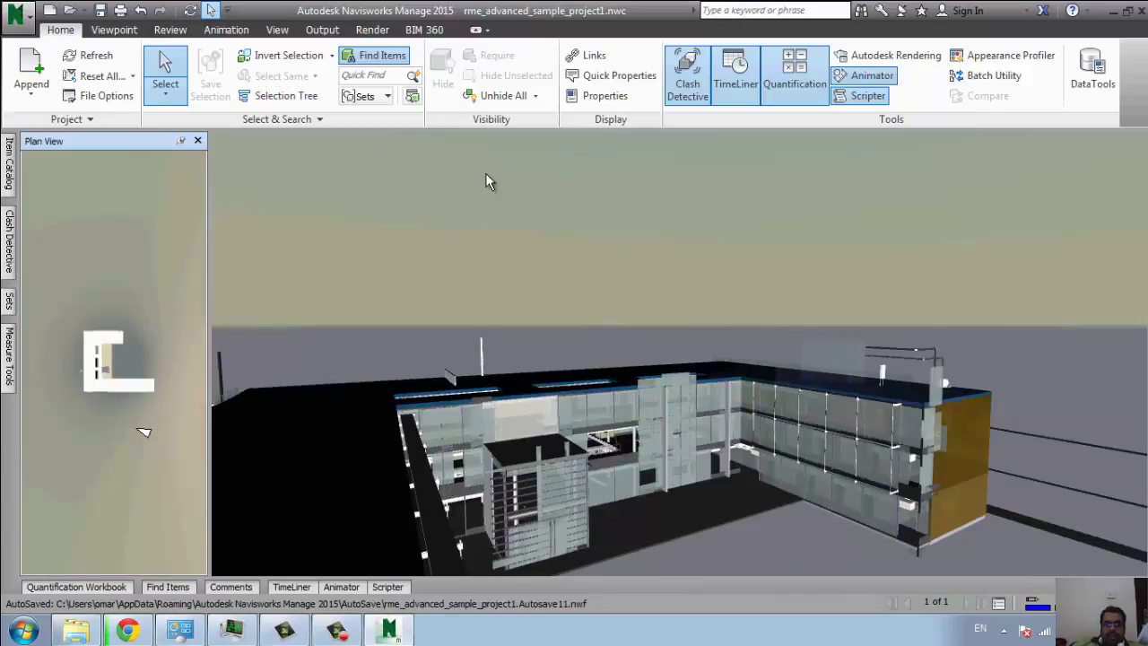
left_click(198, 141)
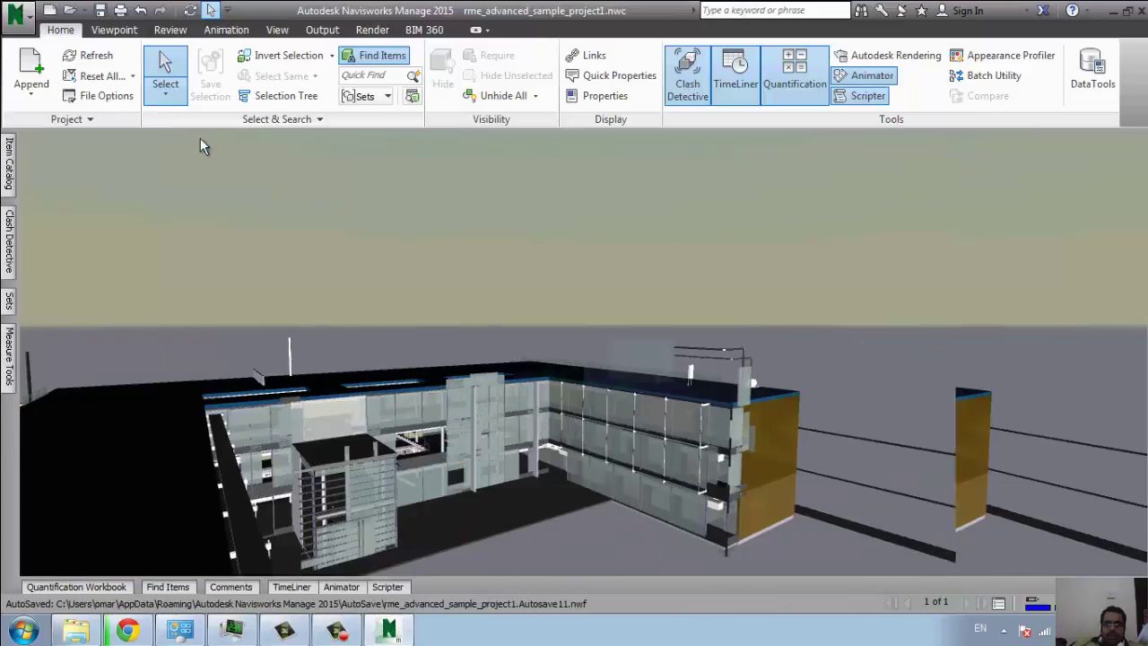
middle_click_drag(734, 456, 581, 368)
scroll(679, 403, "up", 5)
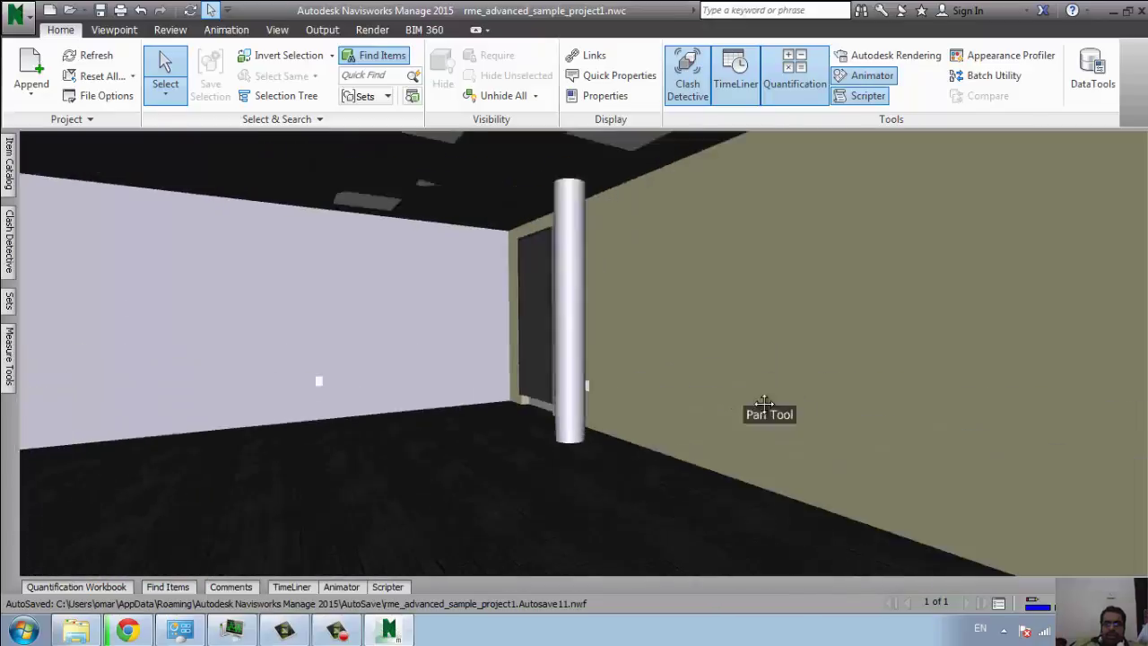
scroll(769, 410, "down", 8)
left_click(277, 31)
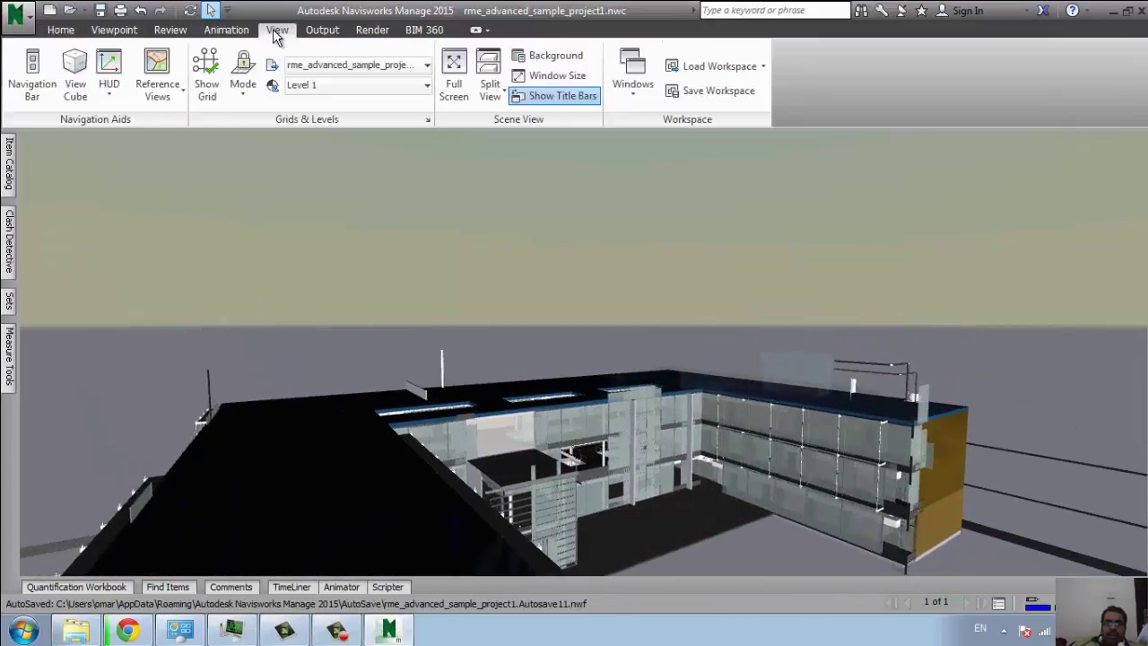
Keep PDFCreator as the printer and check the current view in Print Preview.
left_click(322, 30)
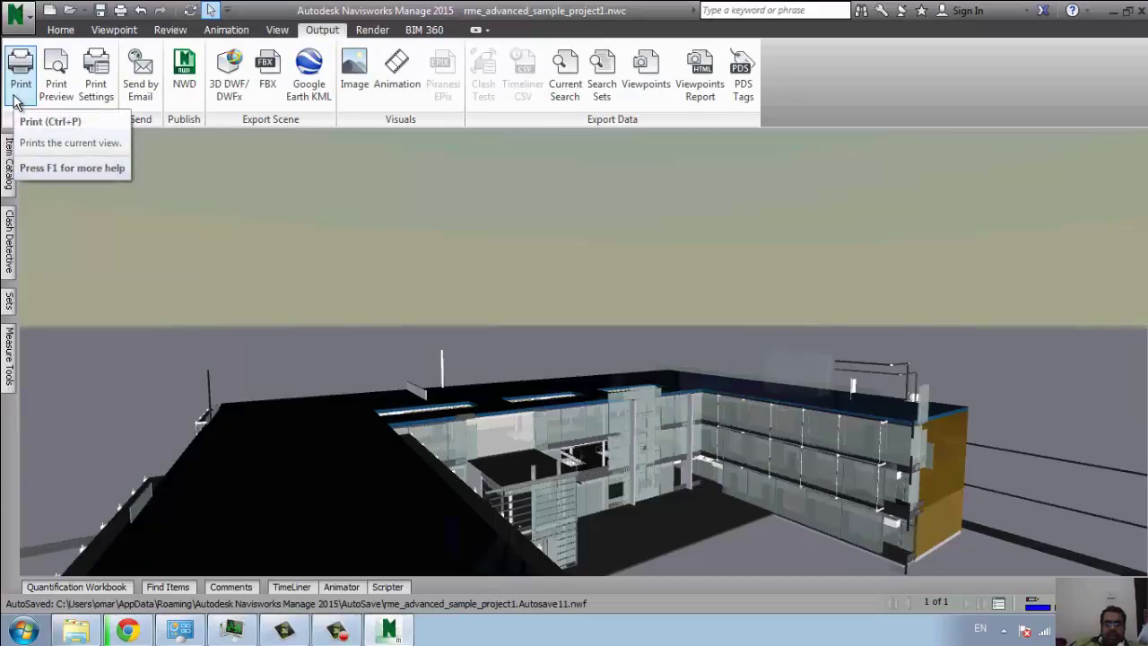
left_click(191, 97)
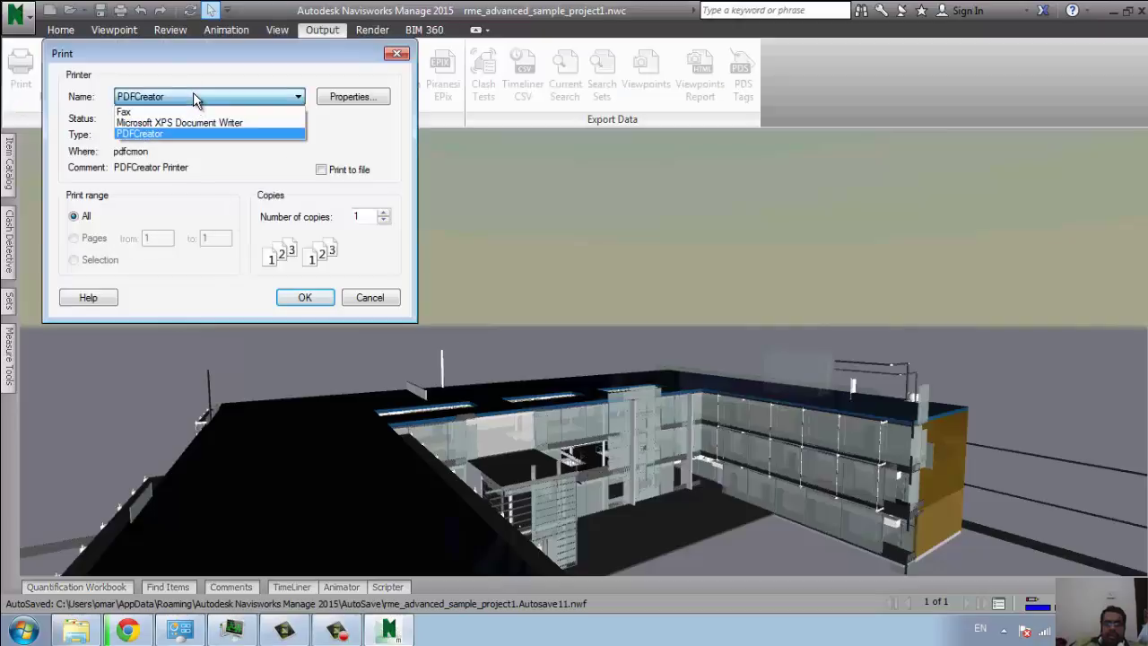
left_click(267, 97)
left_click(395, 55)
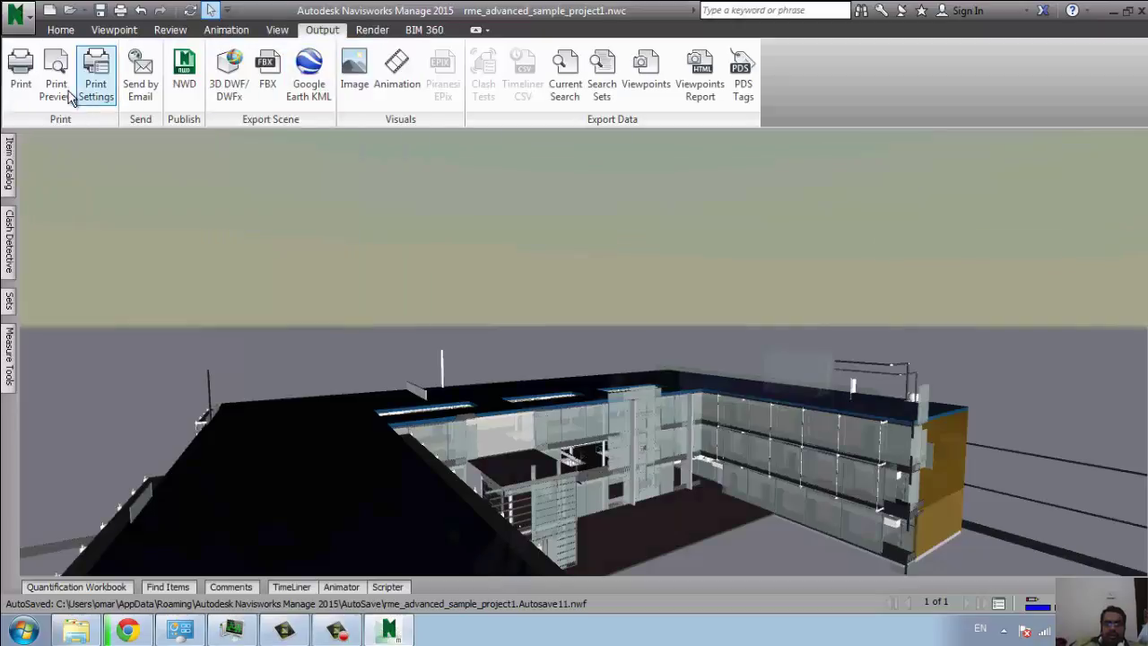
left_click(55, 70)
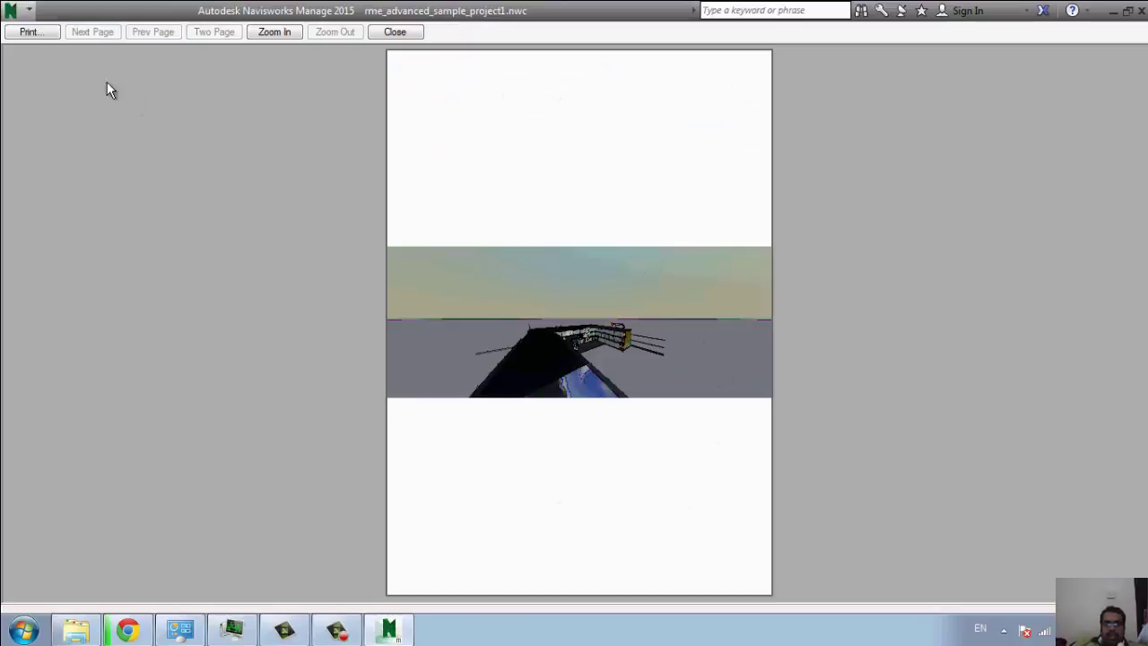
left_click(48, 34)
key("Escape")
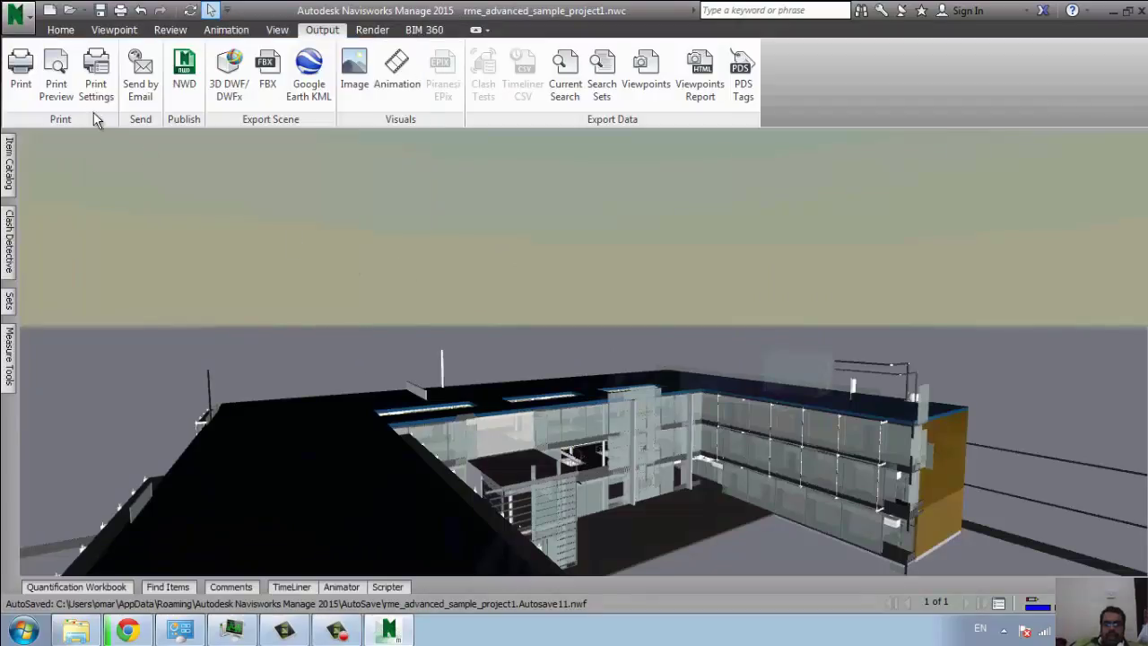
Set the page orientation to A4 Landscape and preview the print again.
left_click(95, 79)
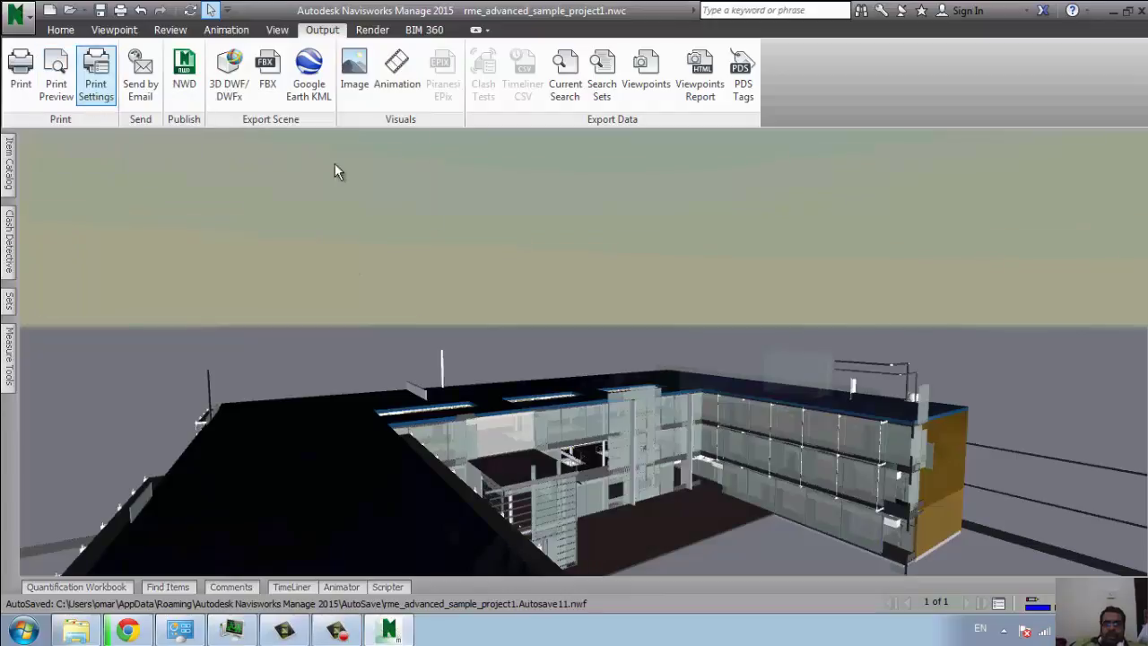
left_click(350, 248)
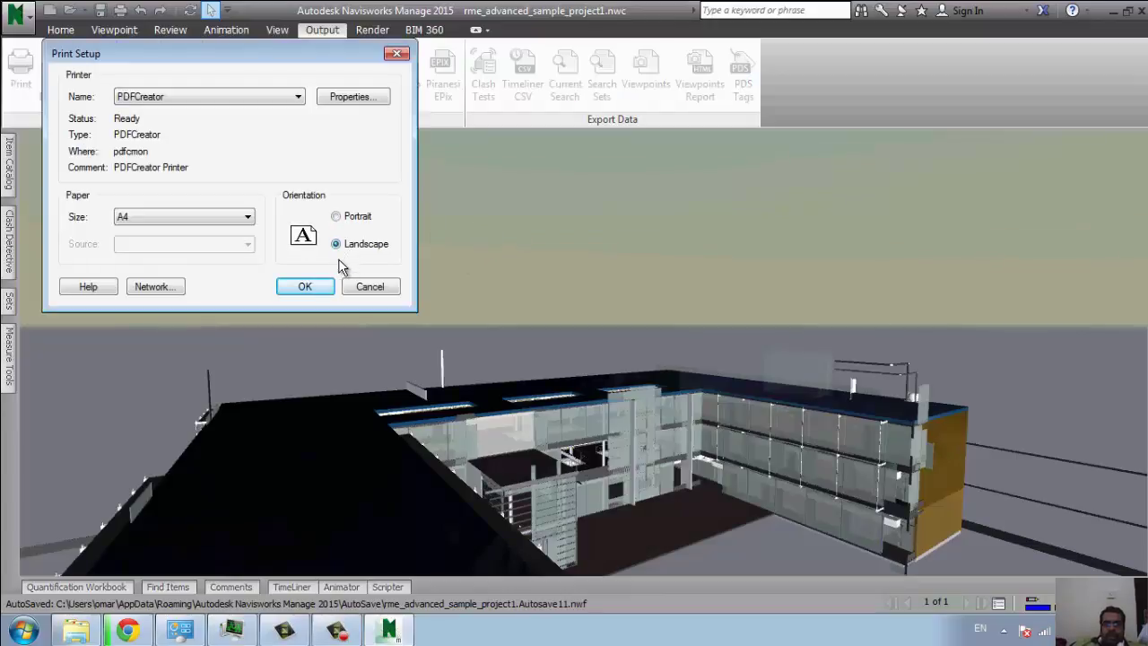
left_click(308, 287)
left_click(54, 81)
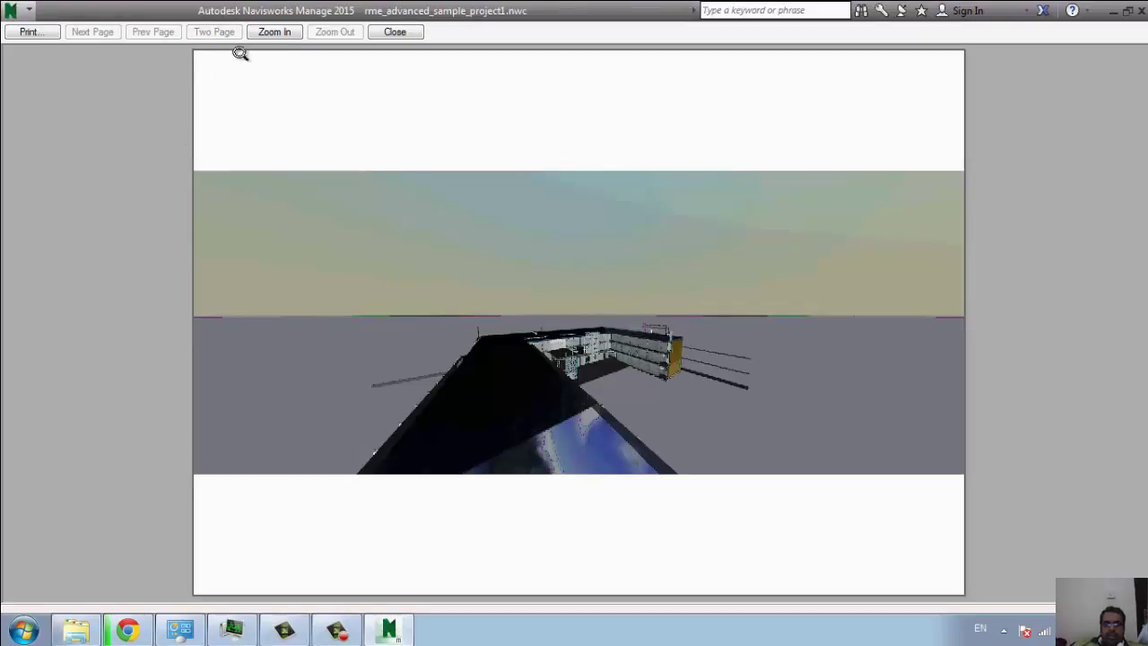
left_click(395, 31)
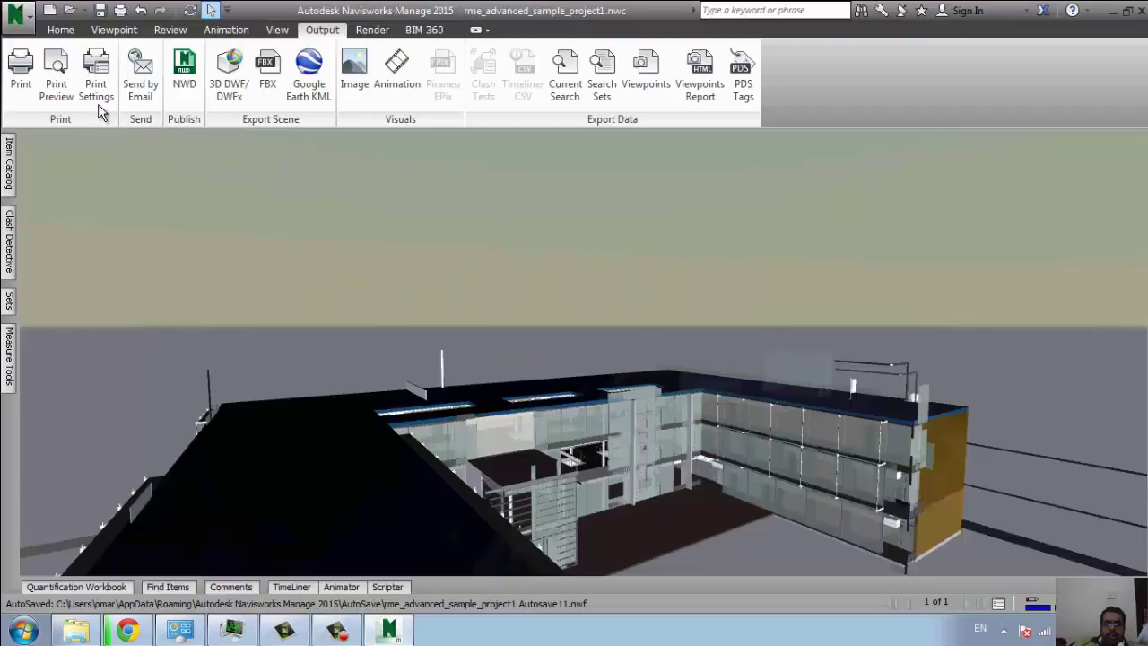
Save the project as rme_advanced_sample_project1.nwd using the Navisworks (*.nwd) file type.
left_click(140, 95)
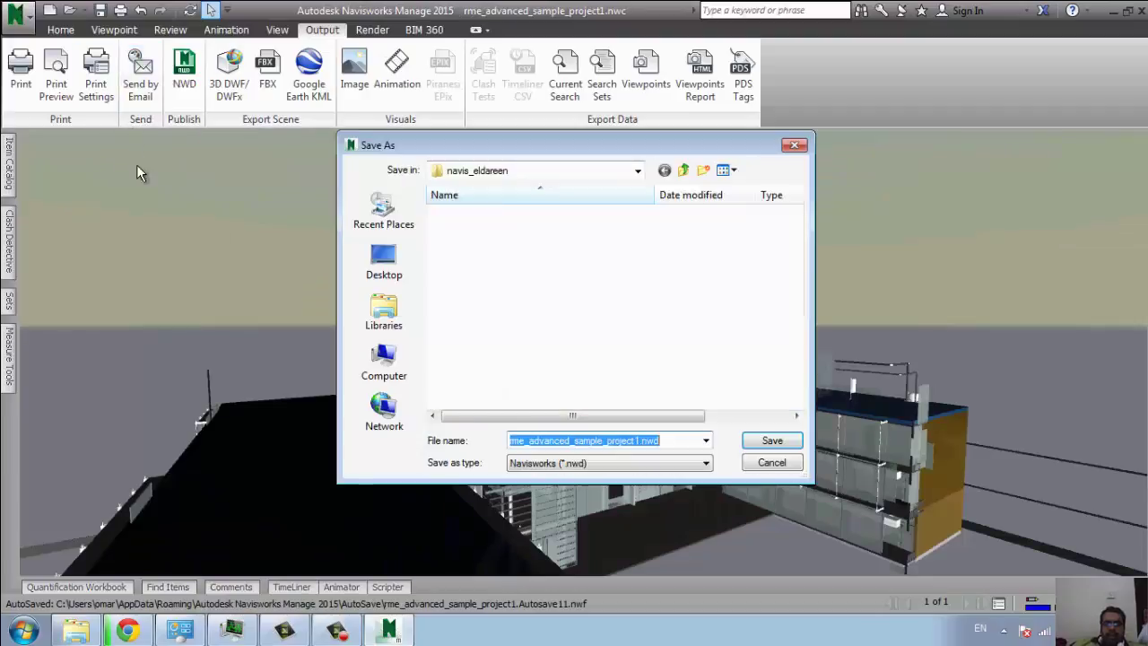
left_click(697, 470)
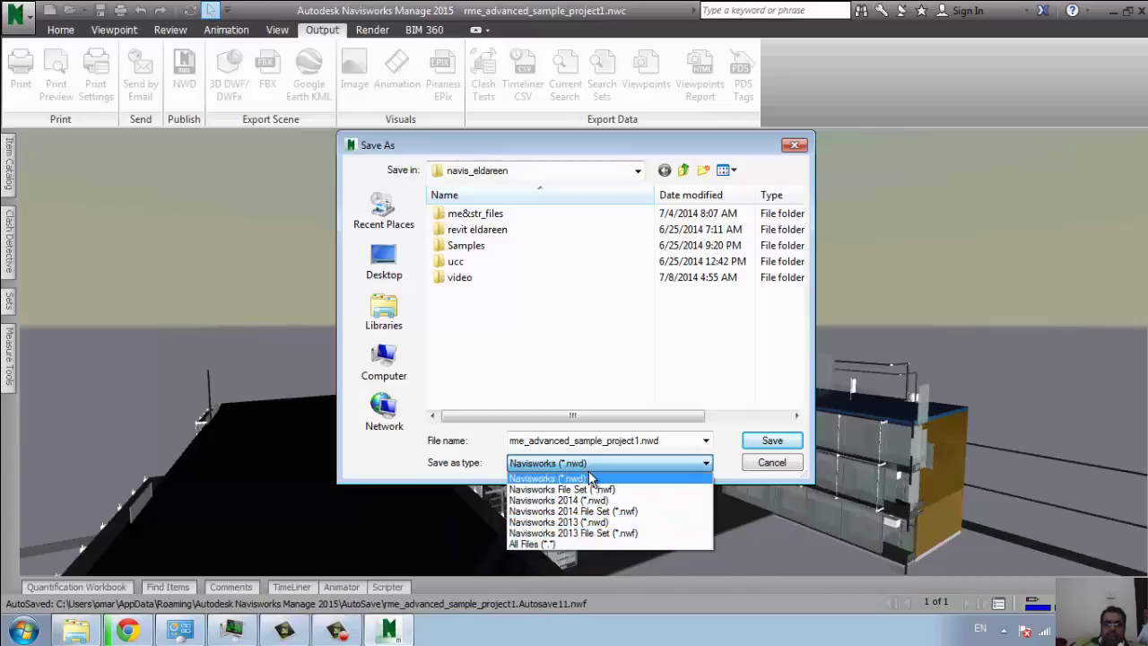
left_click(494, 463)
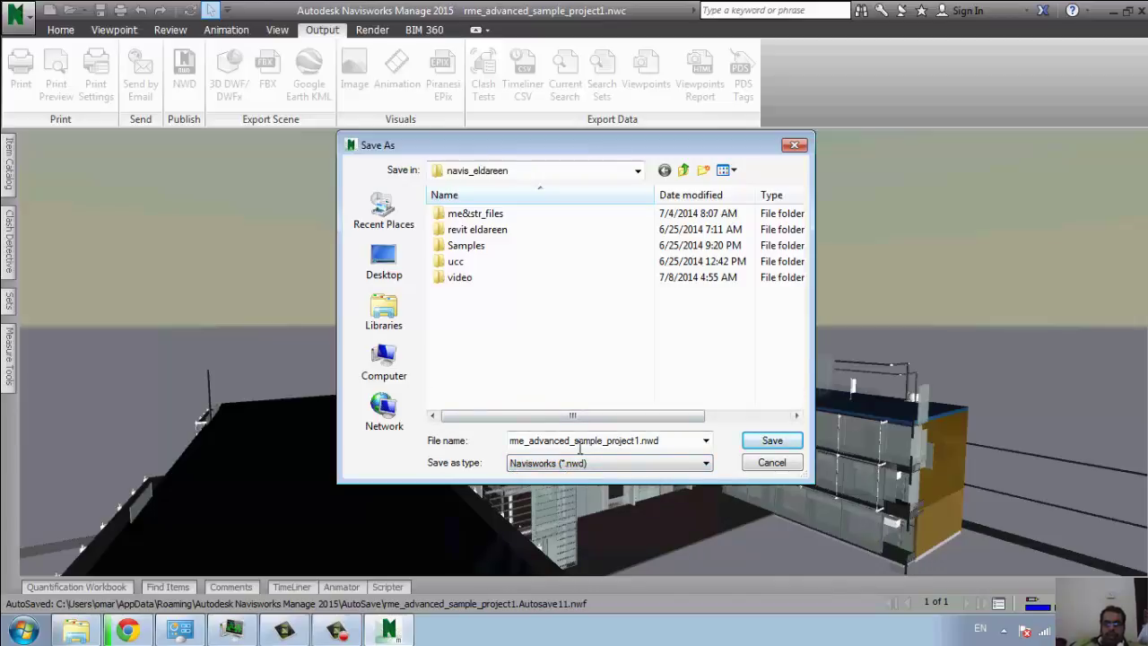
key("Return")
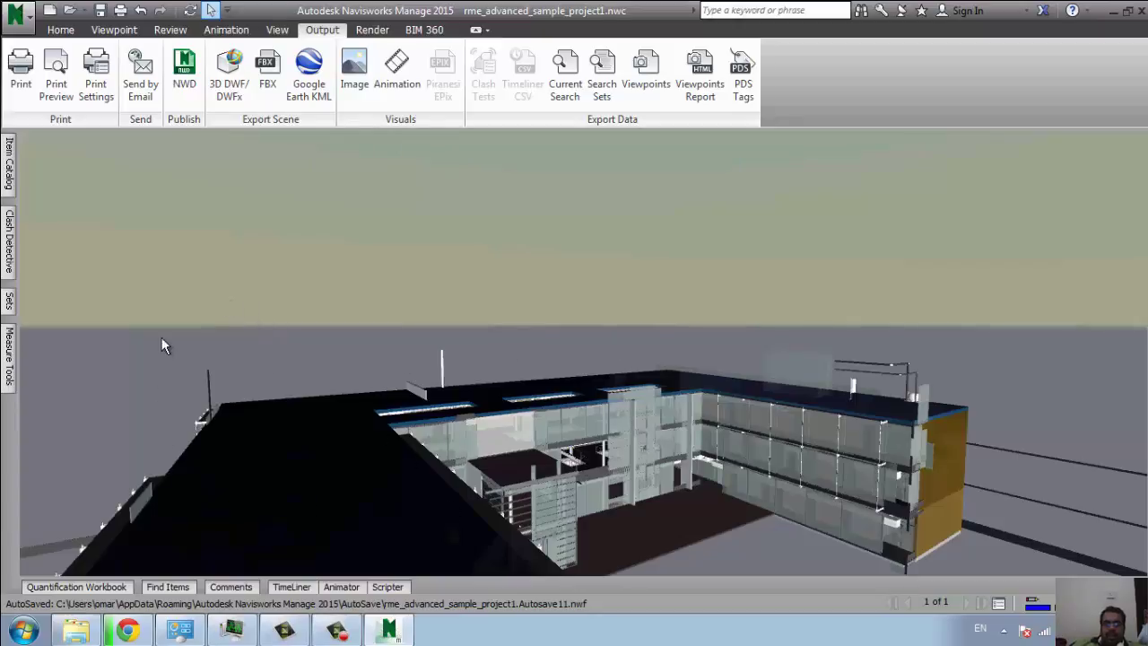
left_click(316, 95)
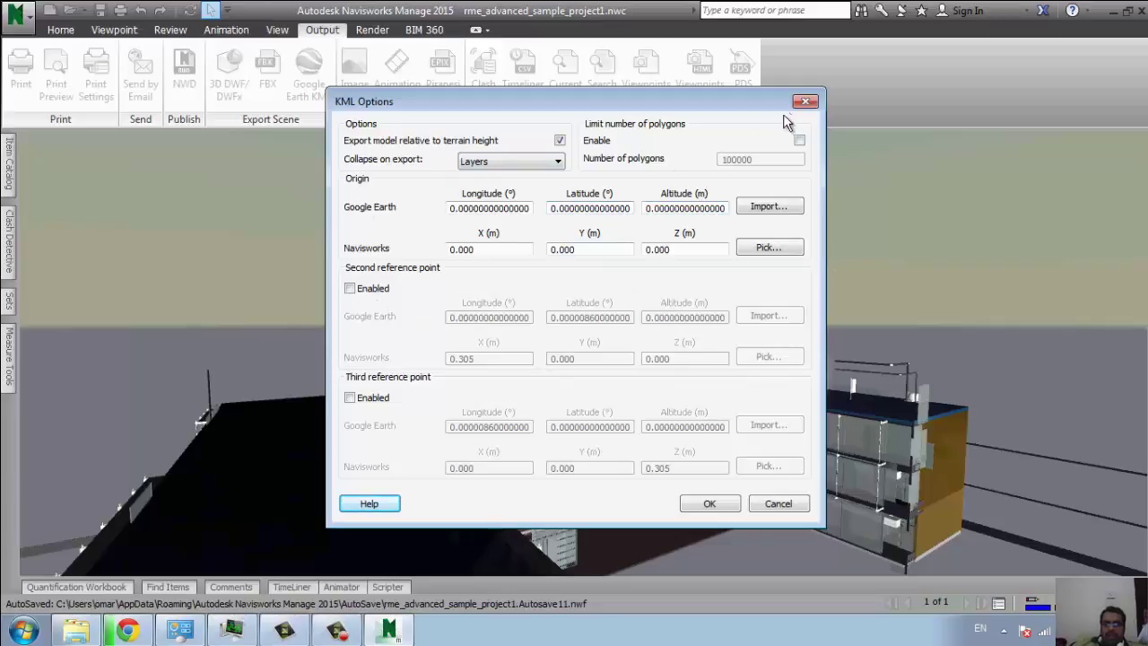
left_click(809, 105)
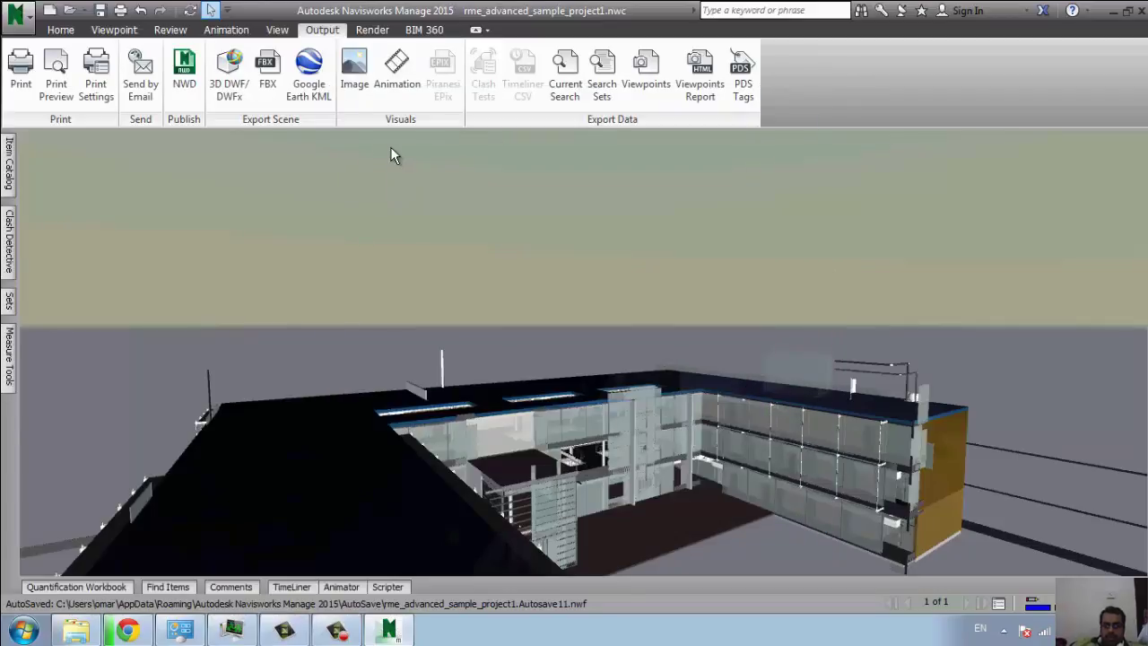
left_click(356, 90)
left_click(600, 220)
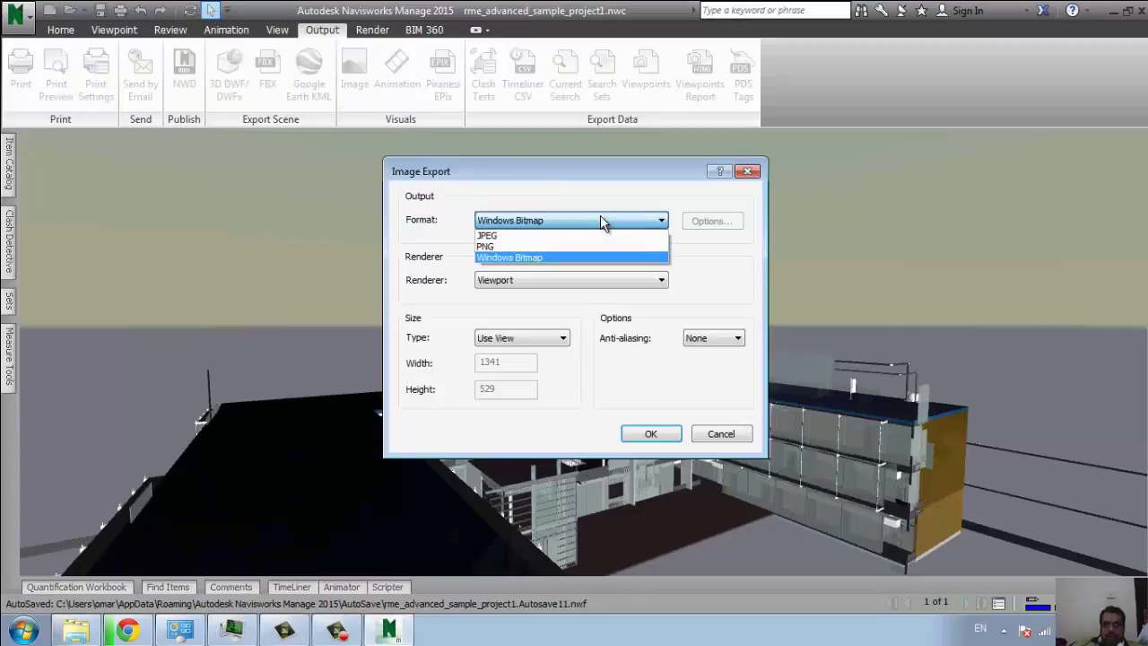
left_click(580, 258)
left_click(561, 279)
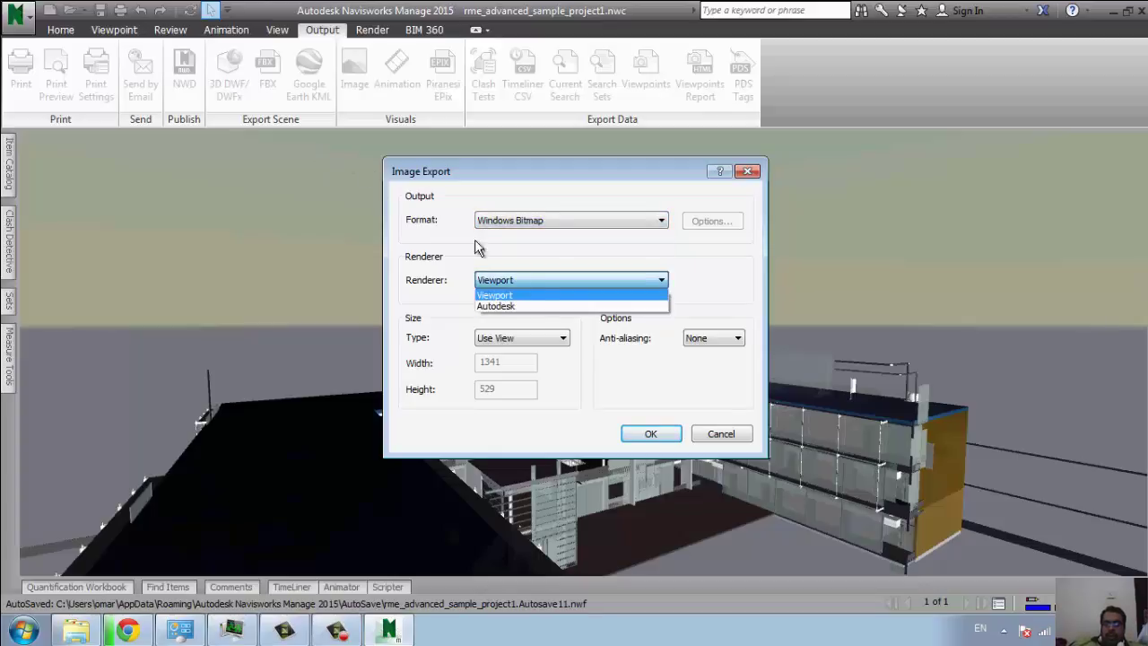
left_click(642, 264)
left_click(538, 337)
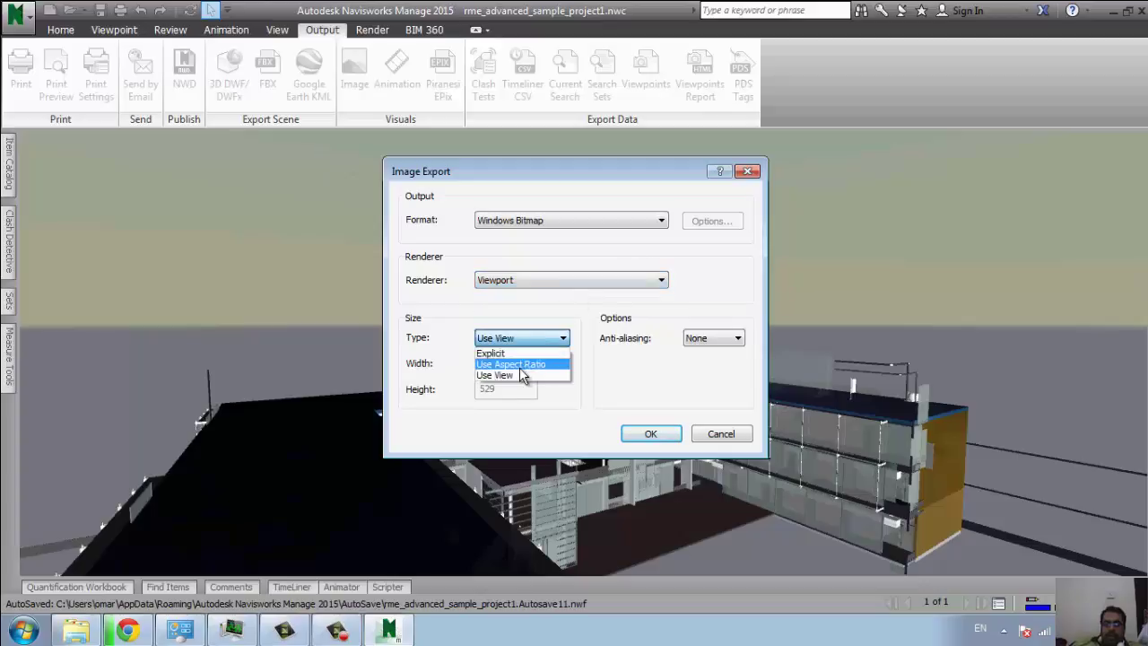
left_click(516, 354)
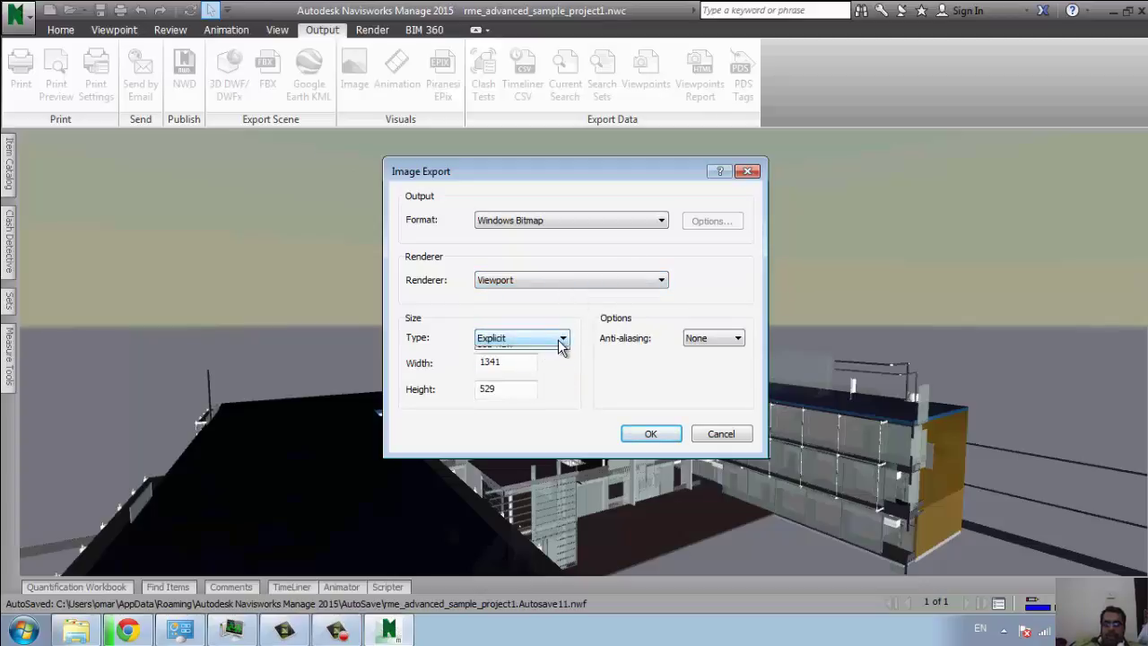
left_click(558, 337)
left_click(531, 365)
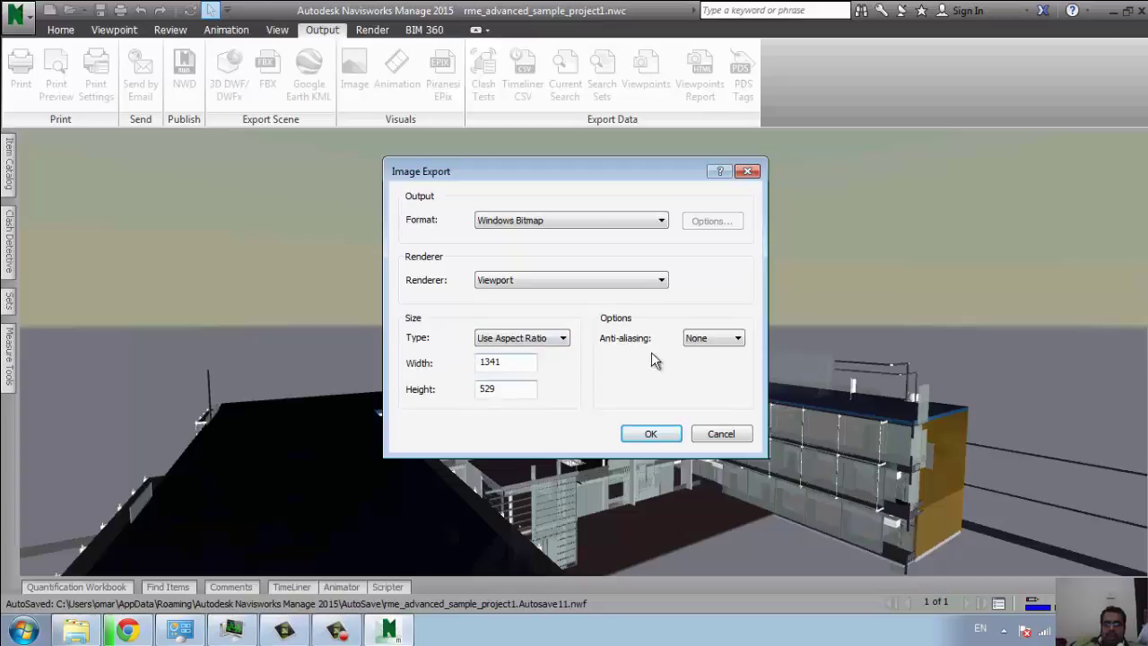
left_click(726, 345)
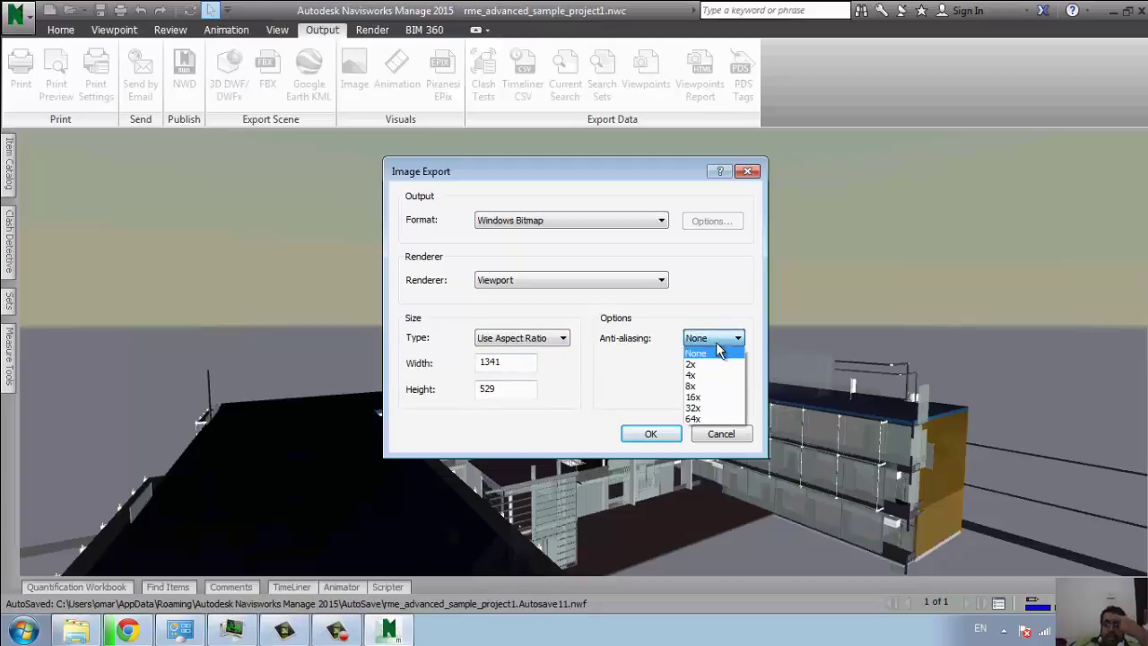
left_click(706, 277)
left_click(747, 170)
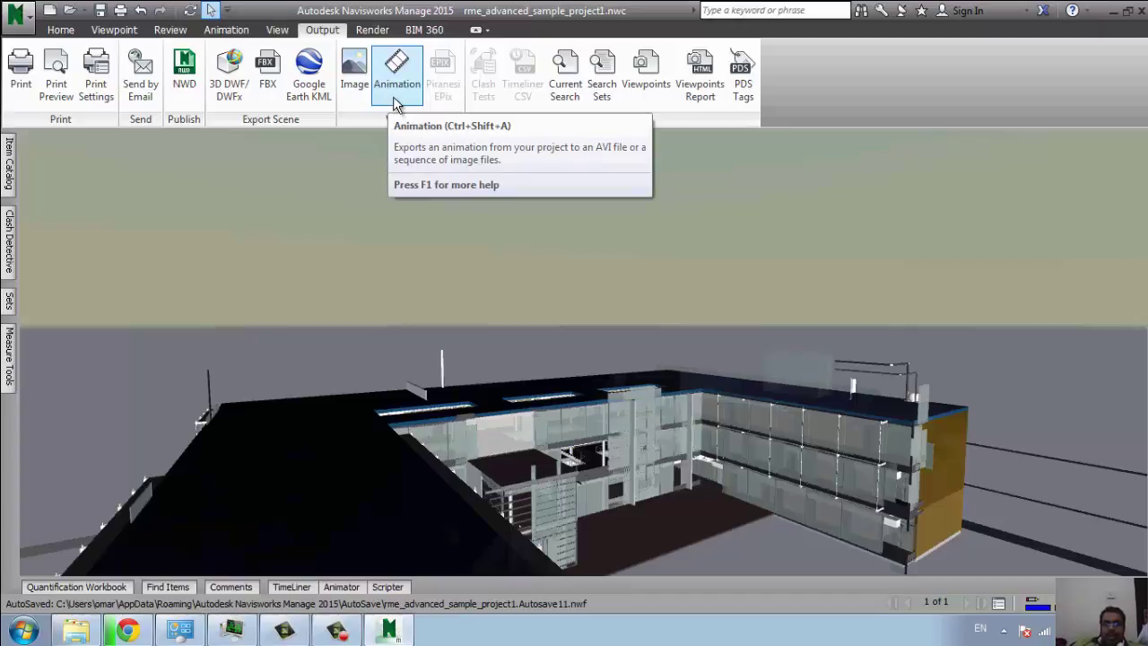
left_click(395, 99)
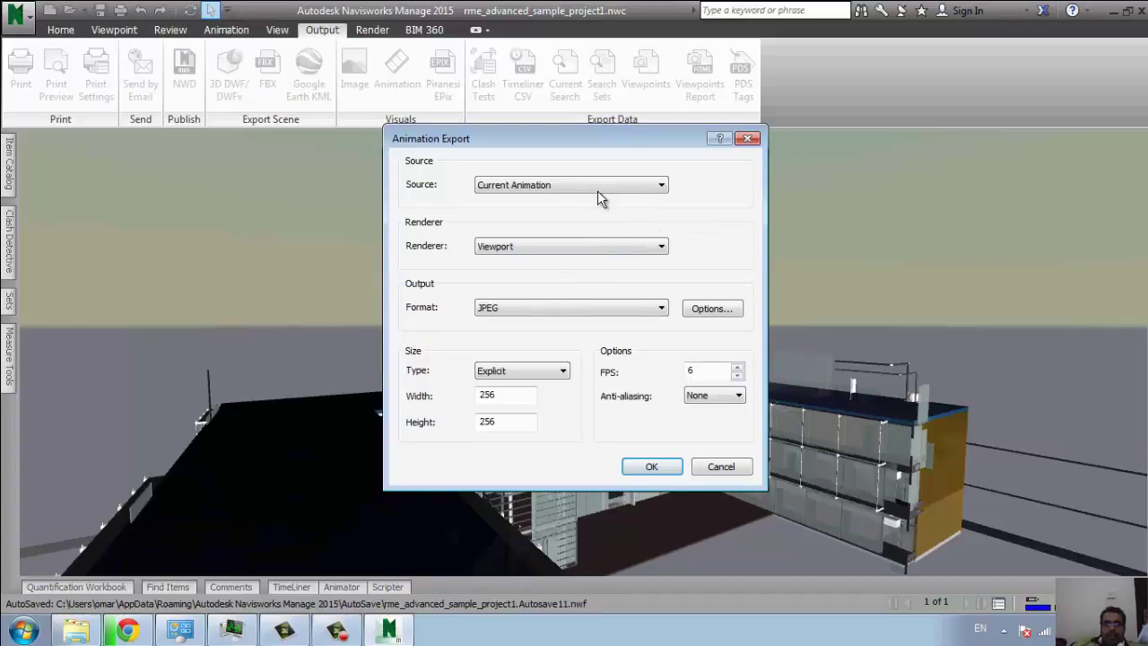
left_click(575, 184)
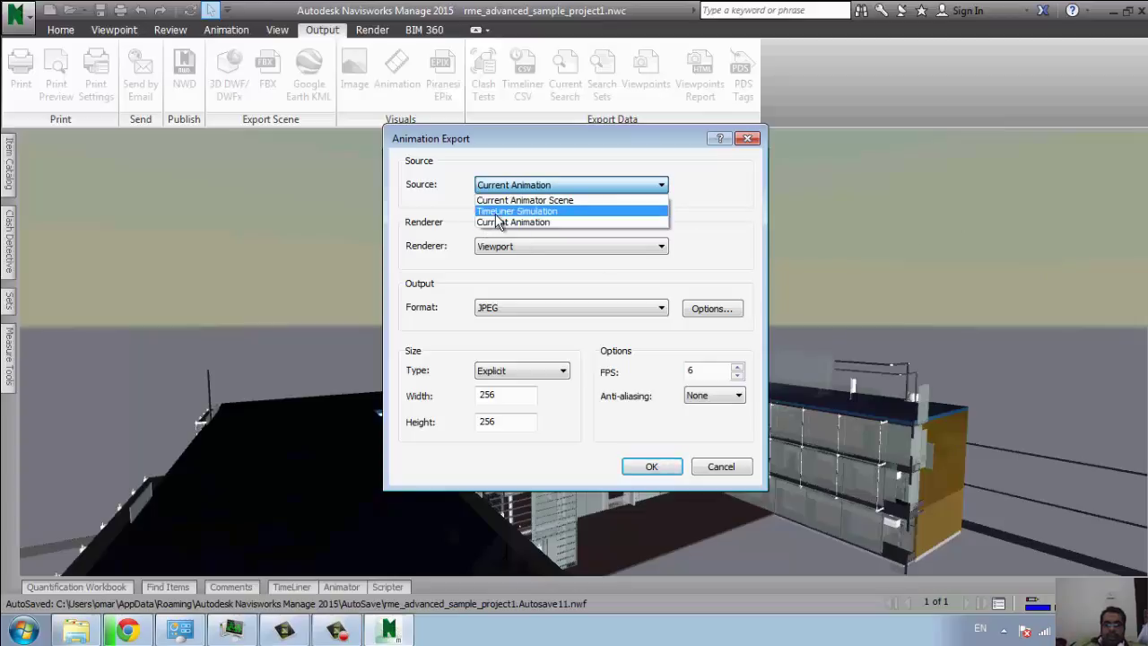
left_click(521, 264)
left_click(547, 247)
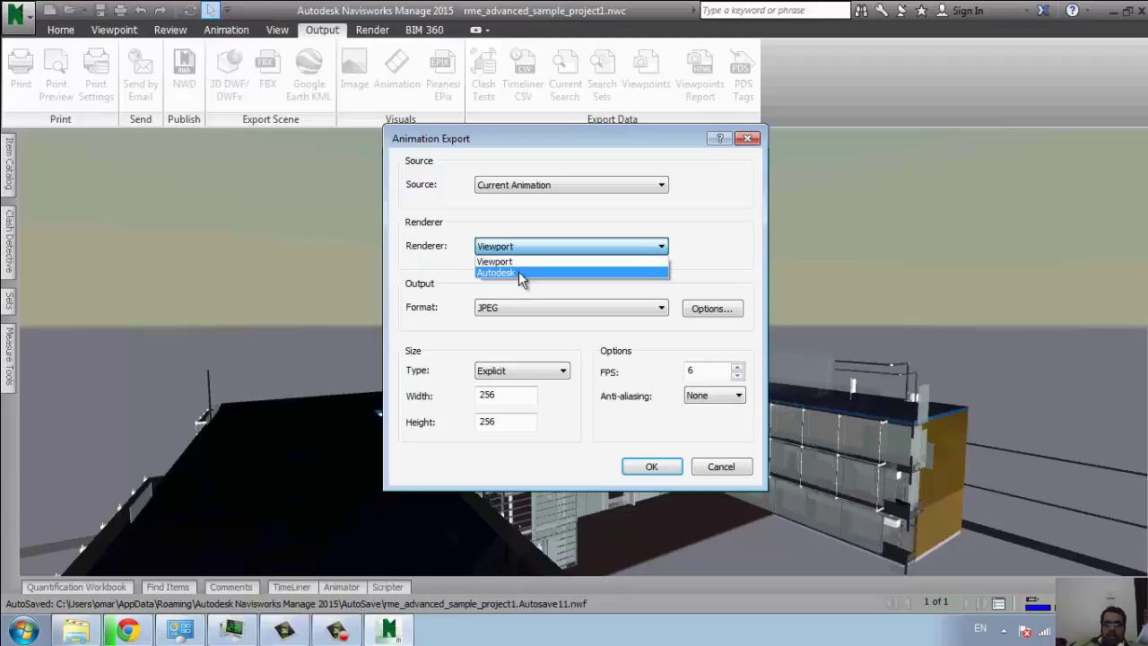
left_click(498, 310)
left_click(502, 310)
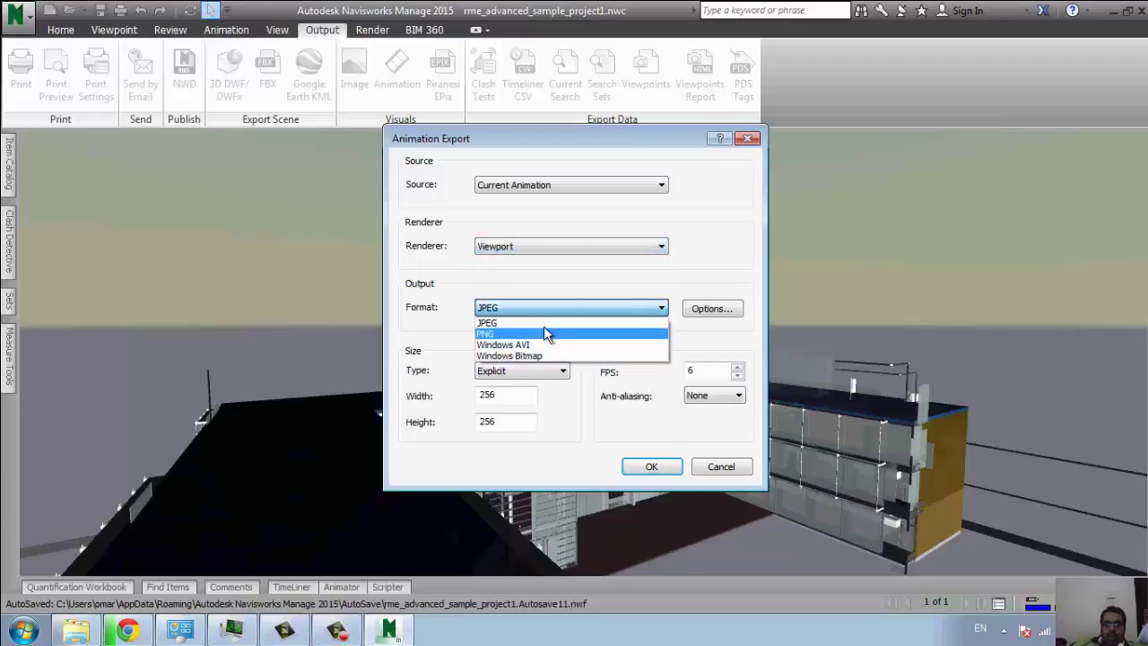
left_click(544, 323)
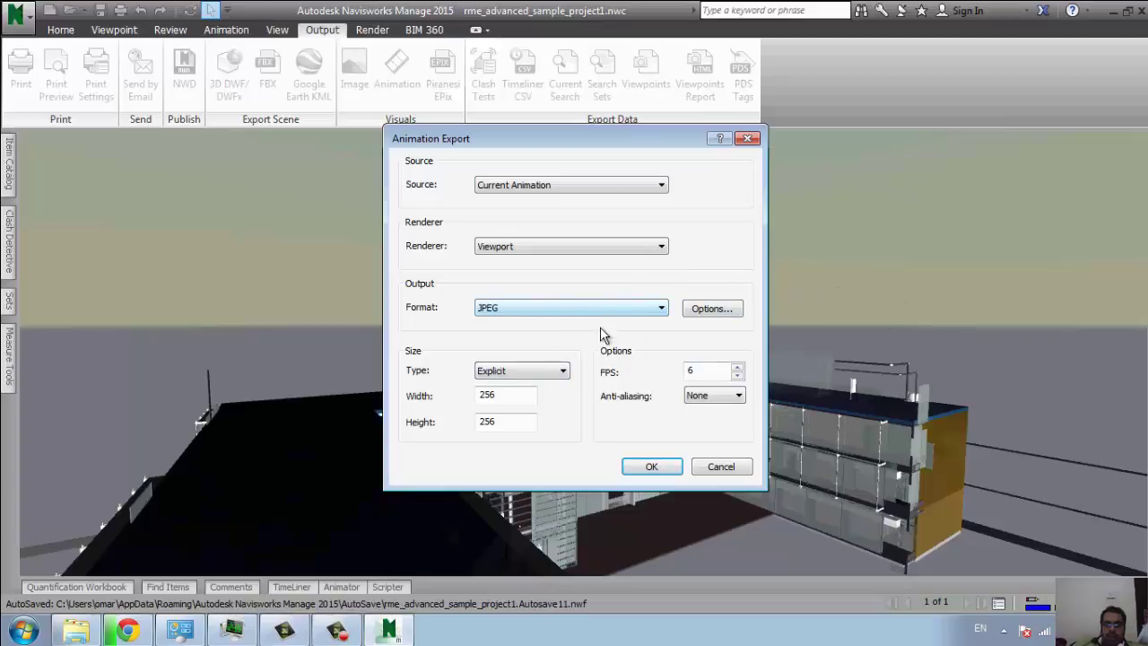
left_click(547, 372)
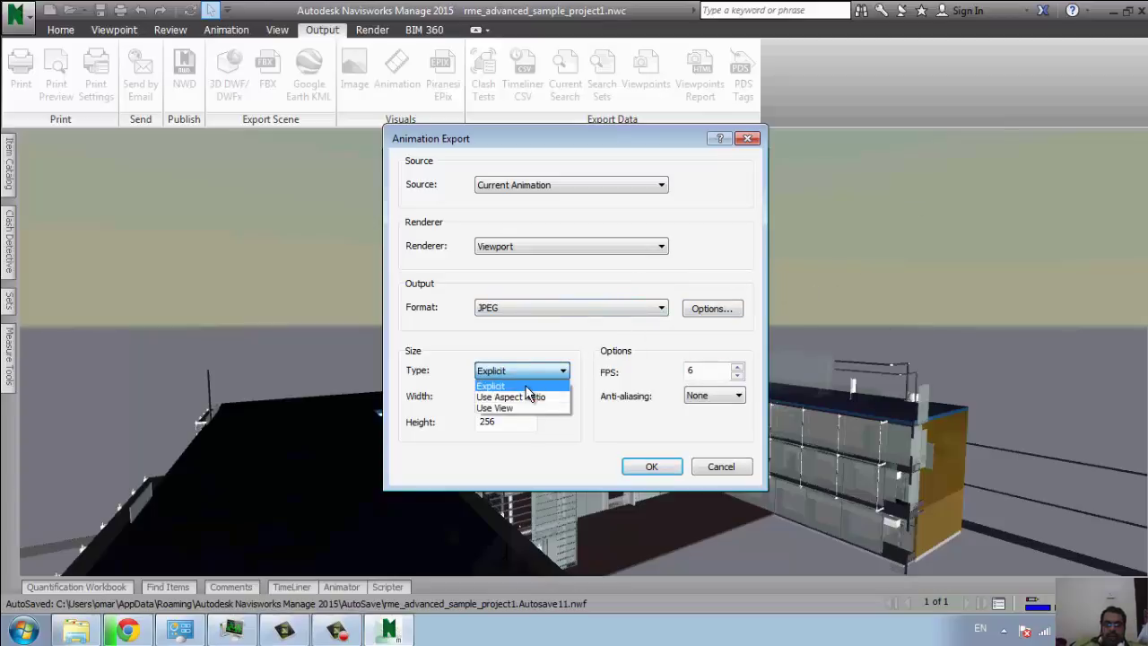
left_click(529, 385)
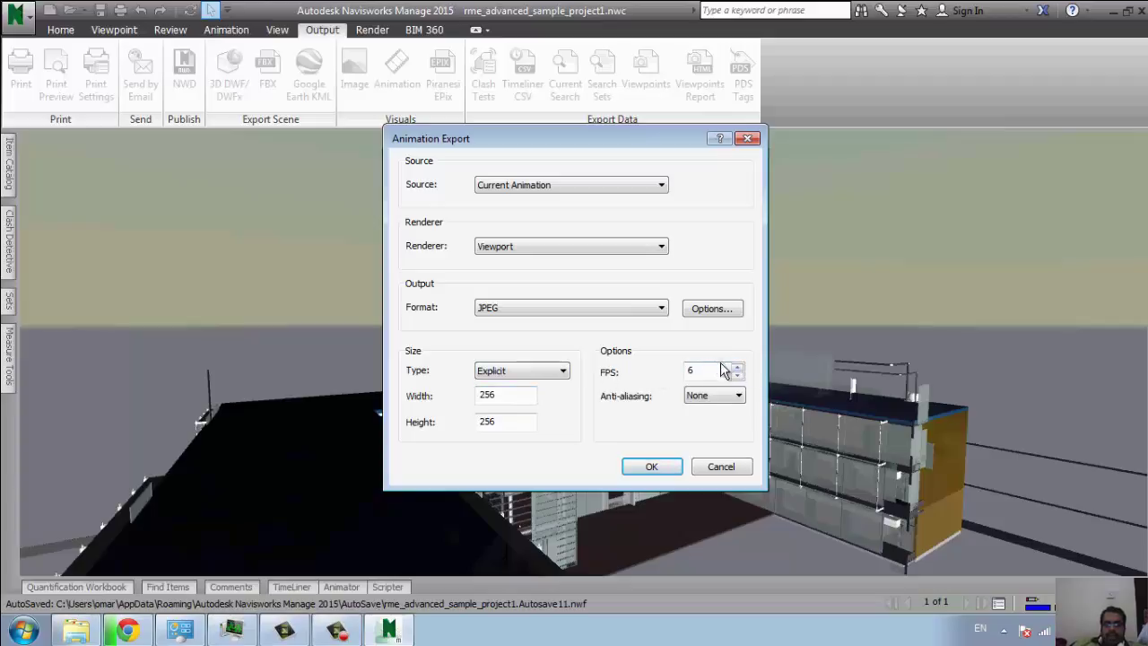
key("Escape")
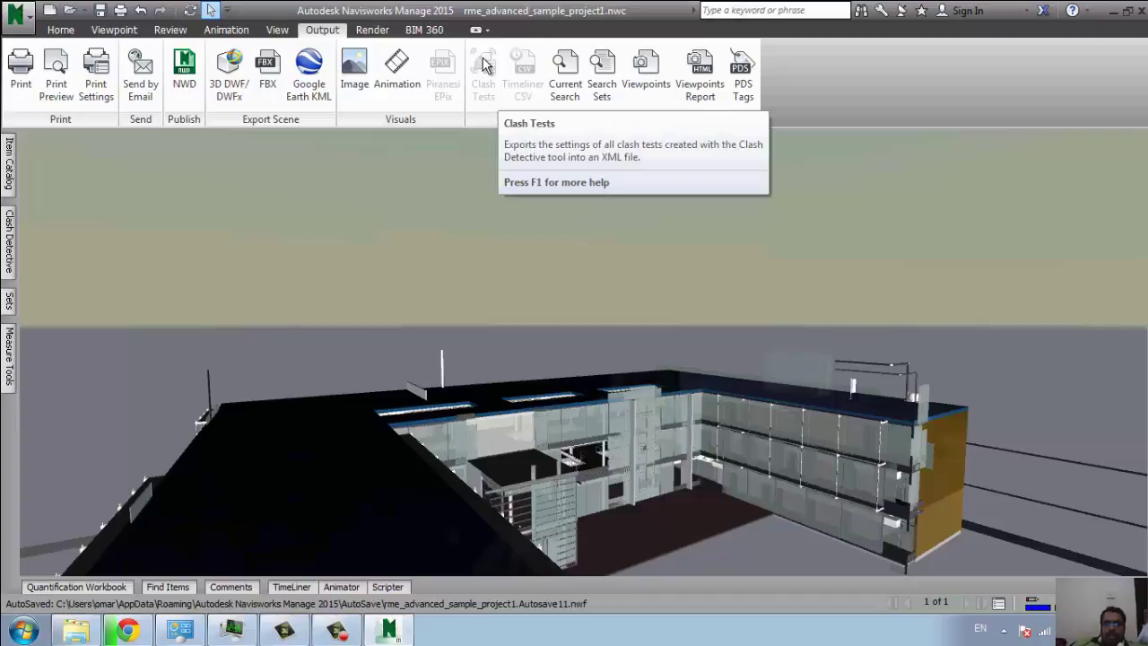
left_click(565, 81)
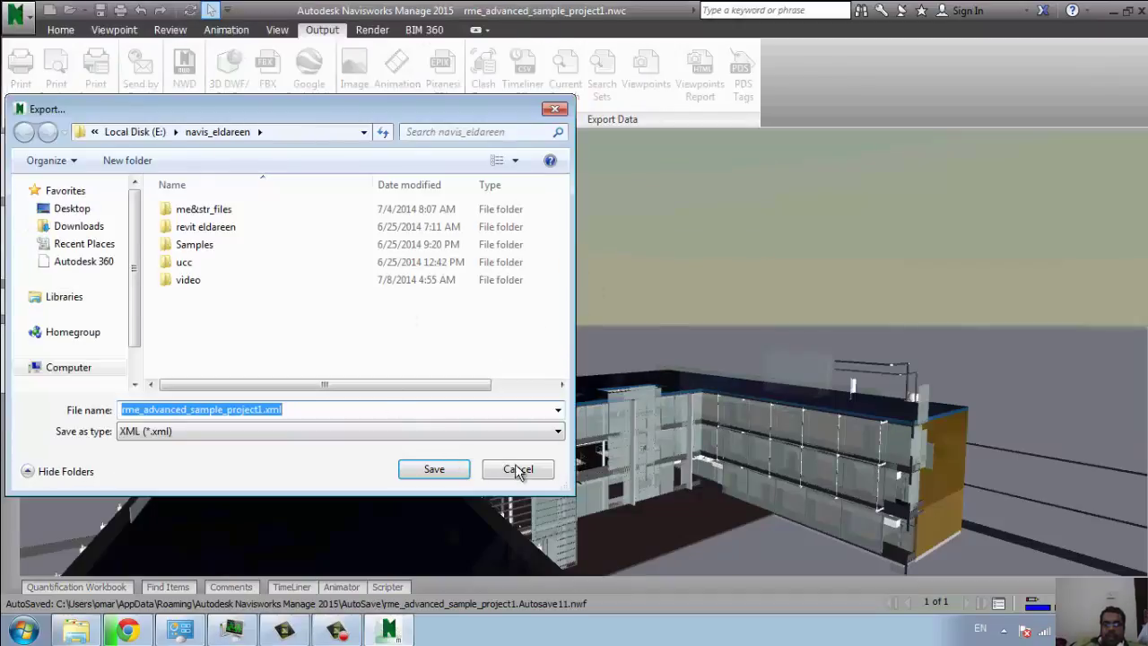
left_click(516, 469)
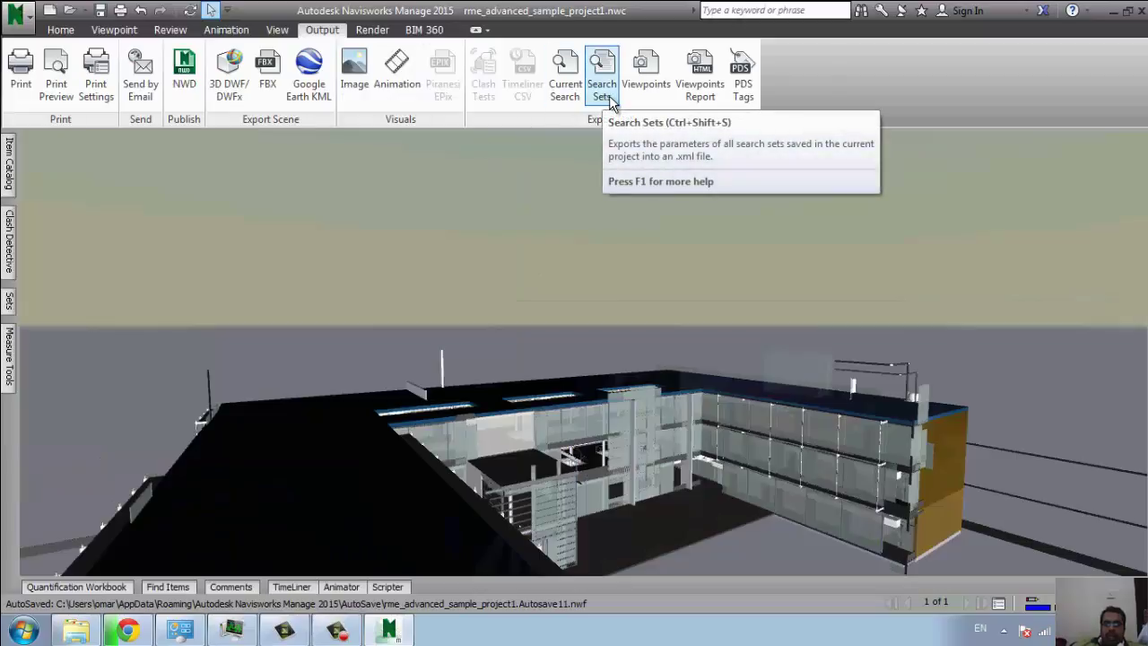
left_click(9, 301)
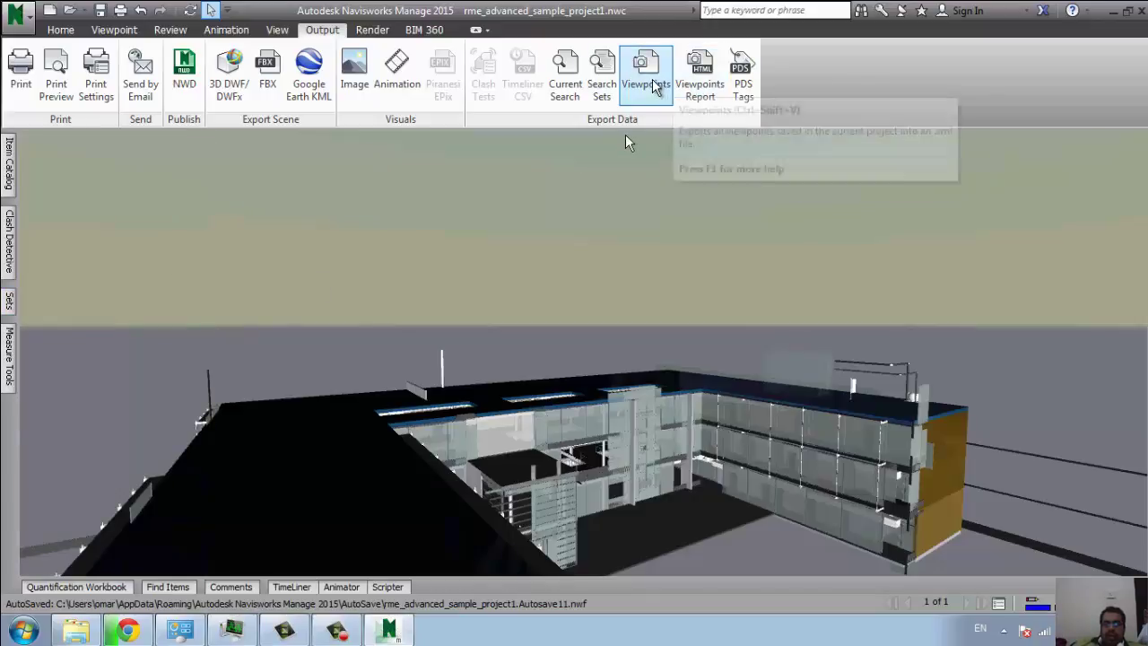
left_click(646, 76)
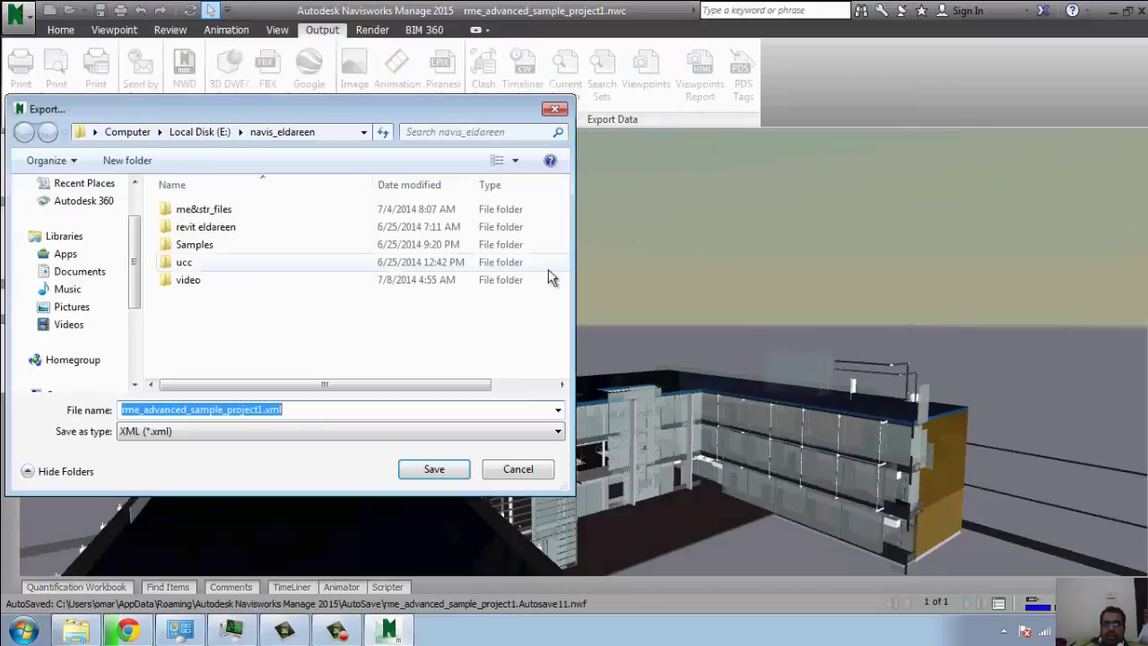
left_click(509, 477)
left_click(700, 72)
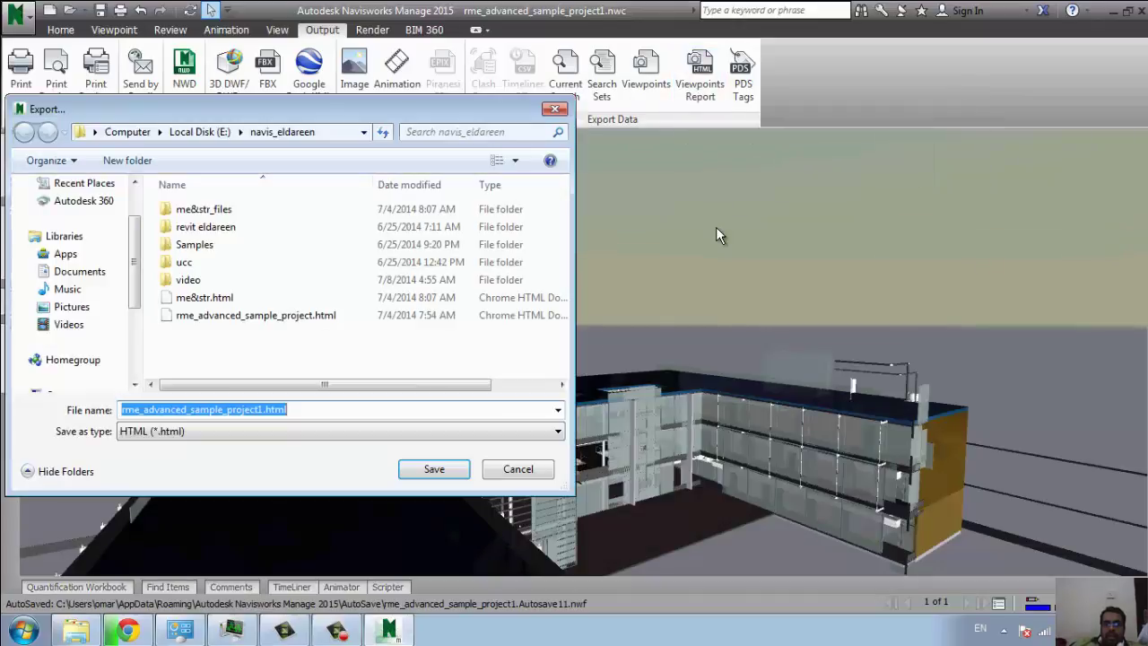
key("Escape")
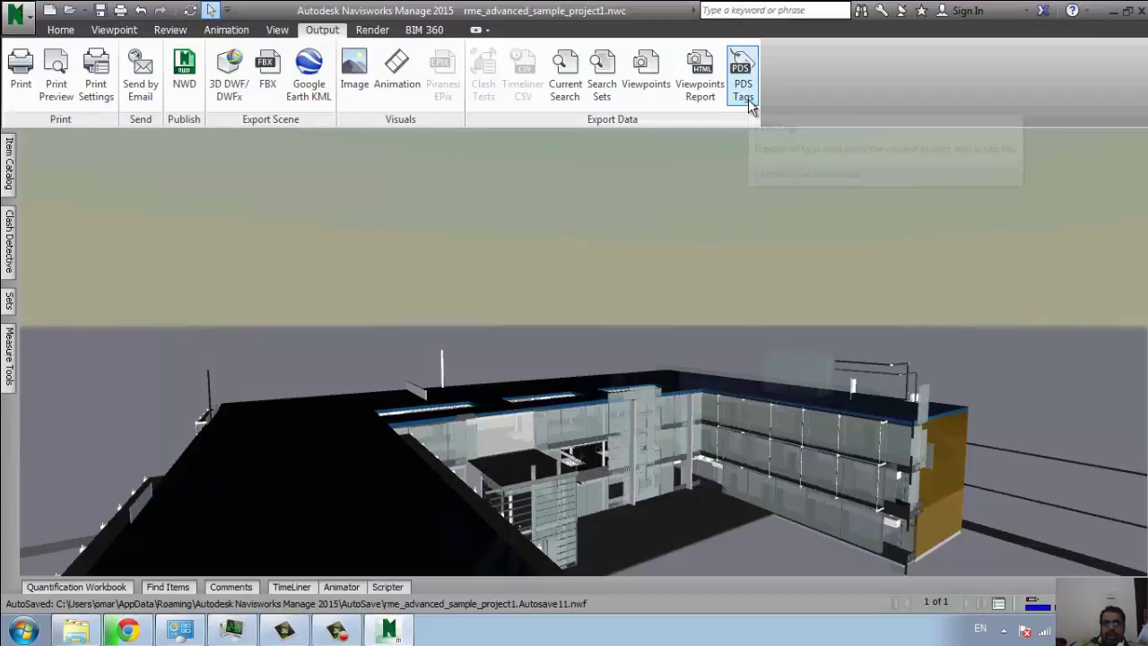
Open the Autodesk Rendering panel and try the Low Quality and High Quality ray trace presets.
left_click(372, 29)
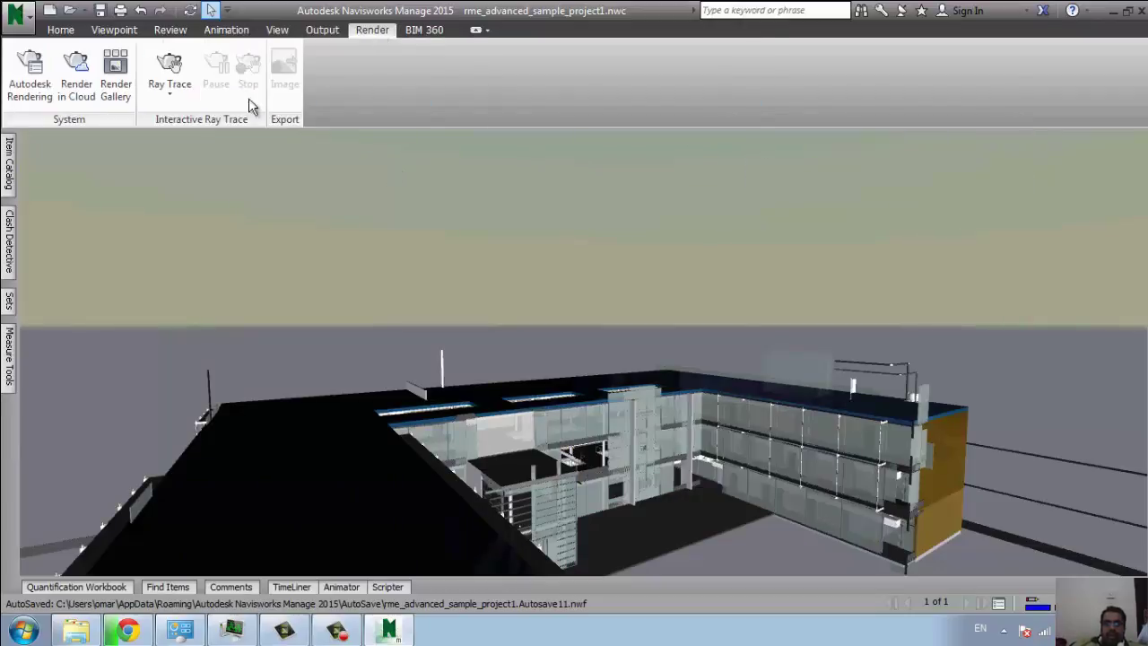
left_click(32, 95)
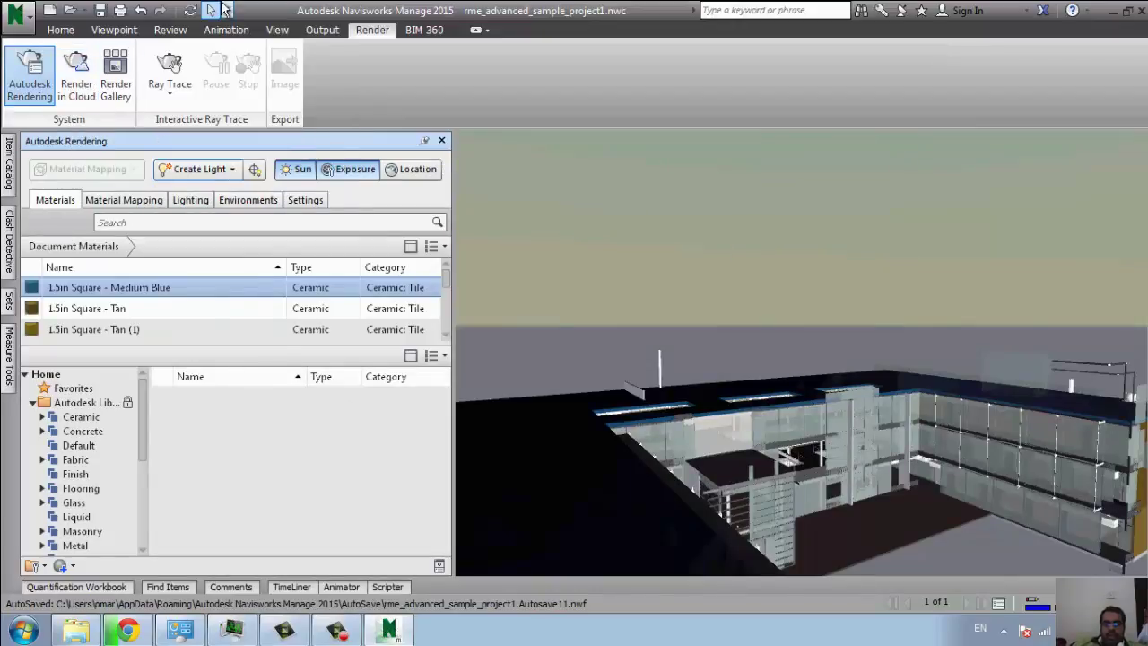
middle_click_drag(724, 455, 538, 345, "shift")
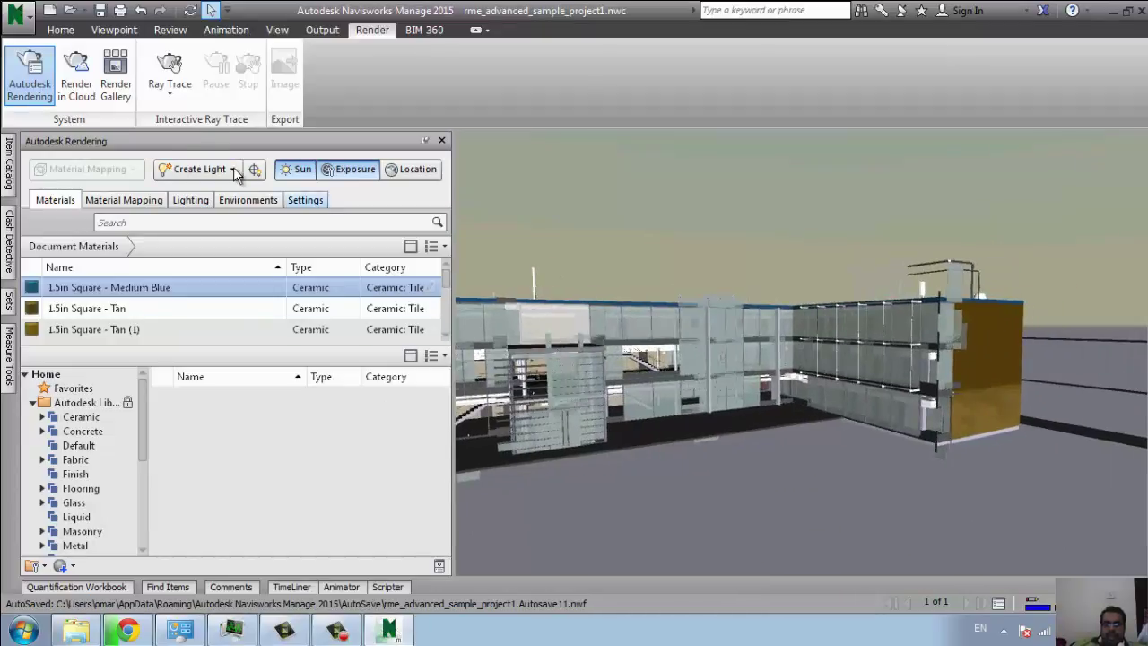
left_click(172, 95)
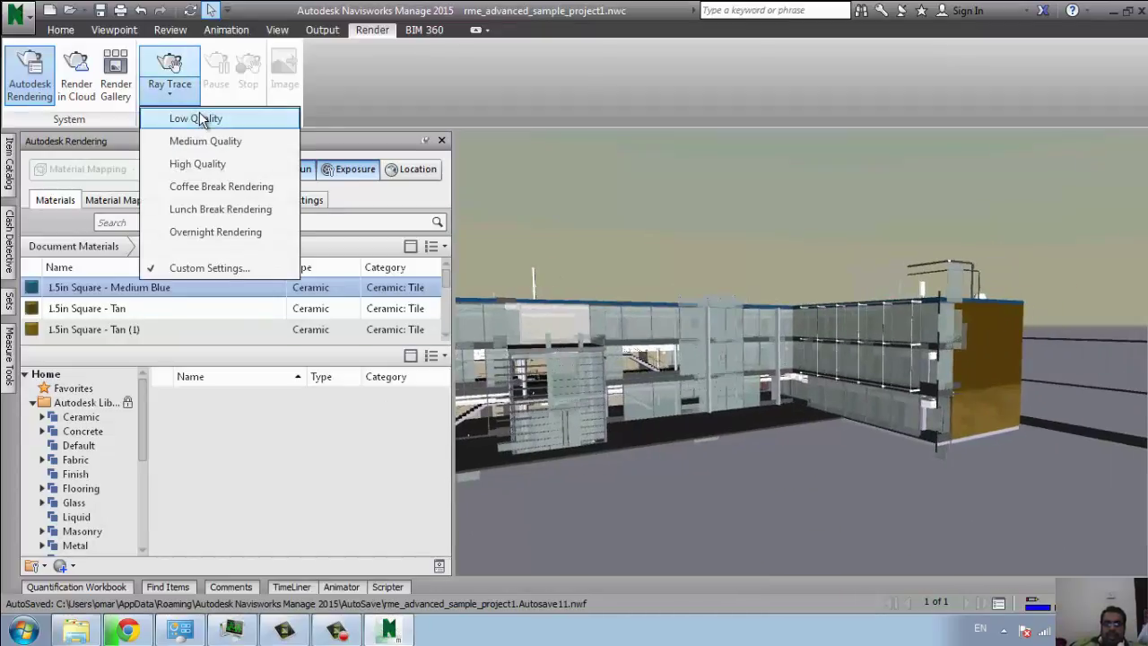
left_click(202, 119)
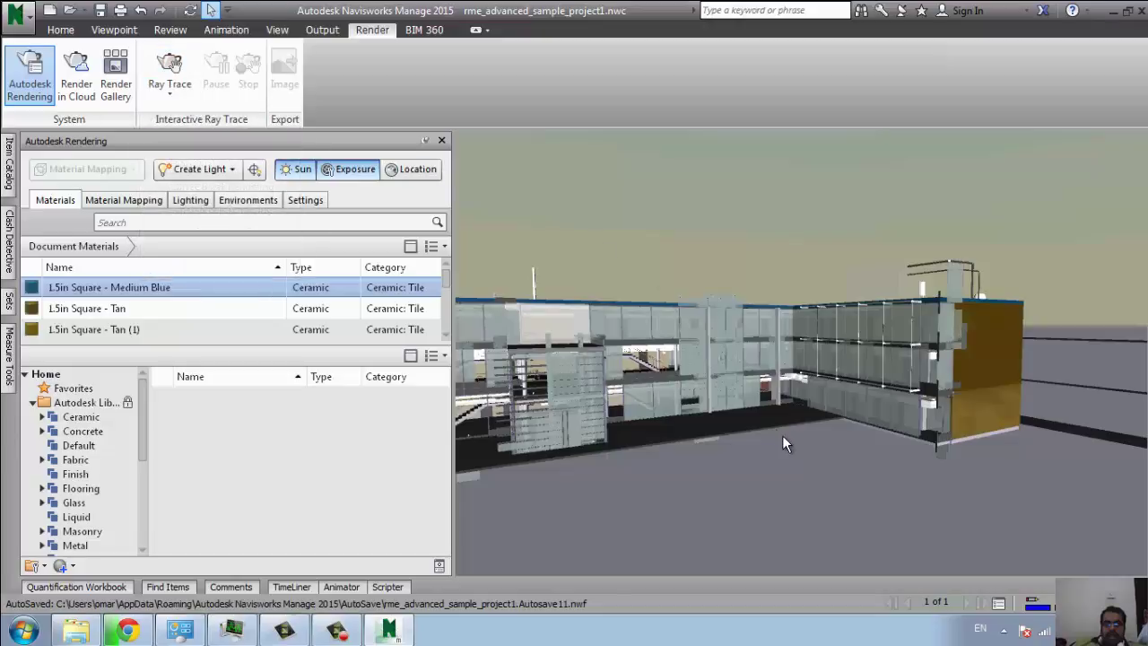
left_click(170, 95)
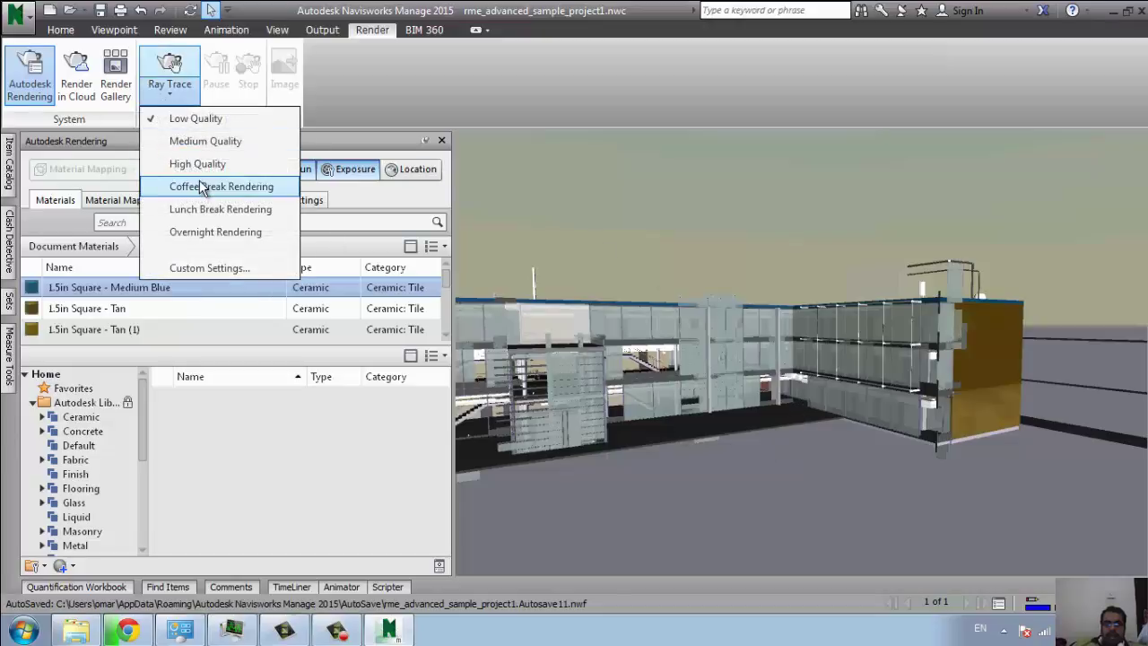
left_click(202, 165)
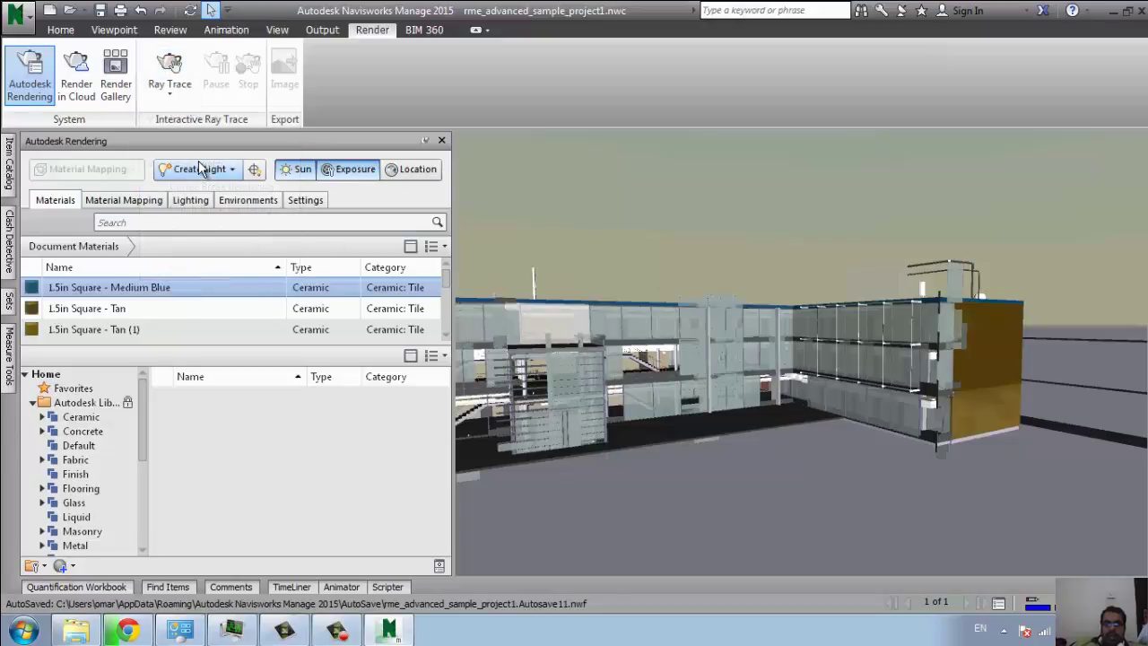
left_click(180, 97)
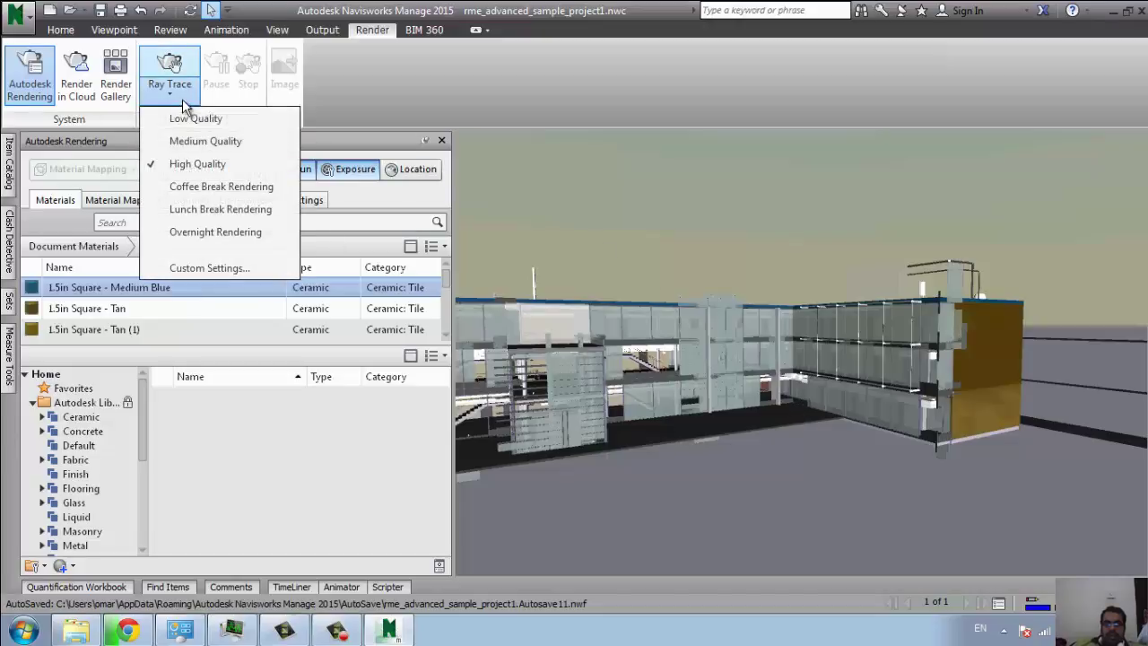
left_click(193, 190)
Zoom in on the glass facade, try Render Gallery, then close the sign-in and rendering windows.
middle_click_drag(674, 365, 682, 506)
scroll(661, 467, "up", 3)
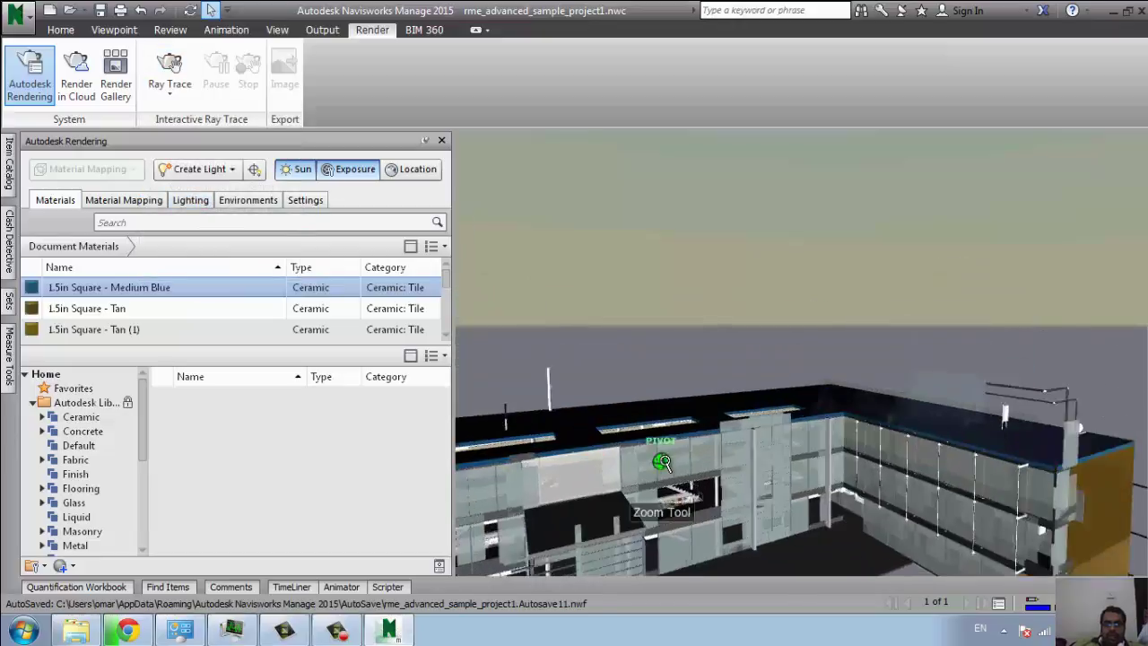
scroll(661, 467, "up", 2)
mouse_move(661, 466)
middle_mouse_down()
mouse_move(665, 338)
mouse_move(565, 277)
middle_mouse_up()
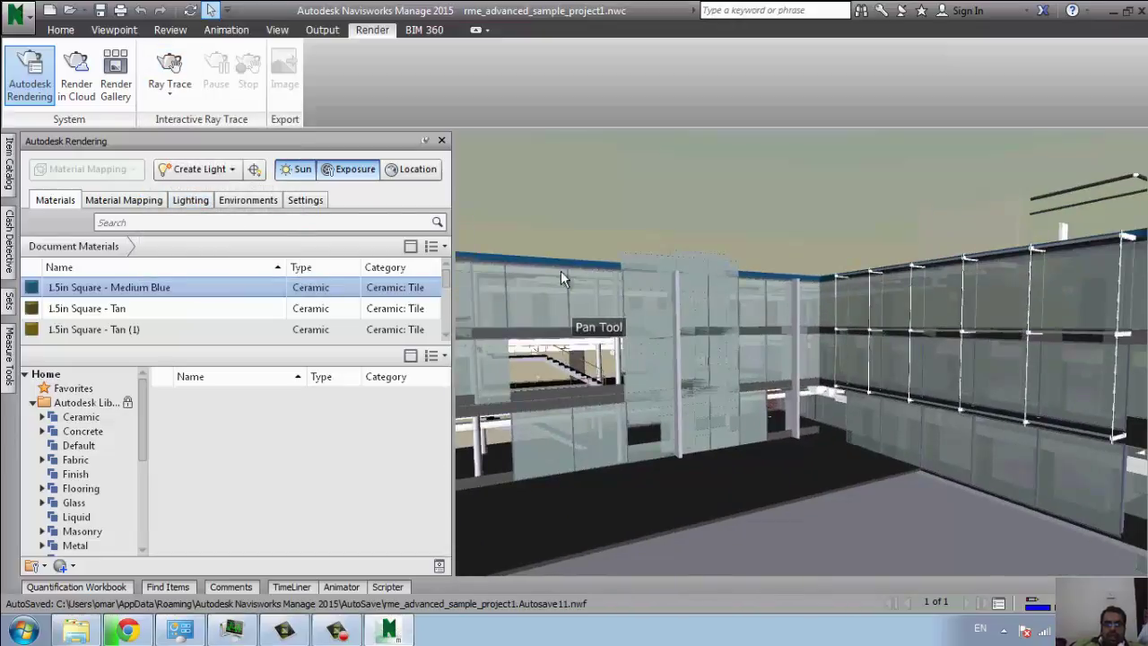
left_click(114, 90)
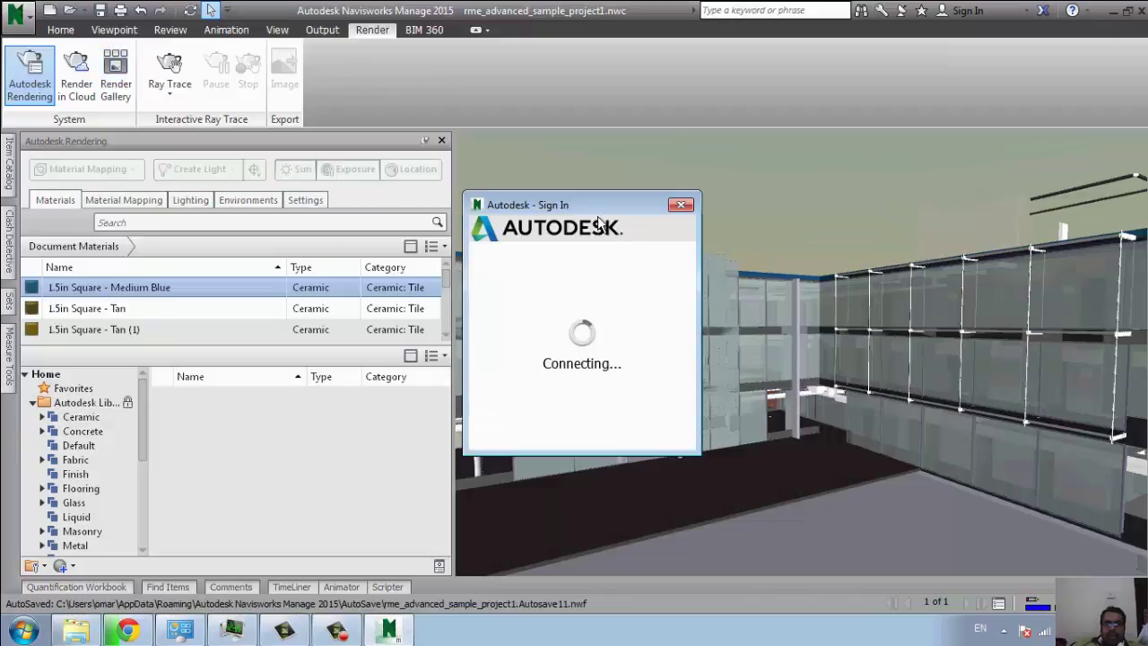
left_click(688, 206)
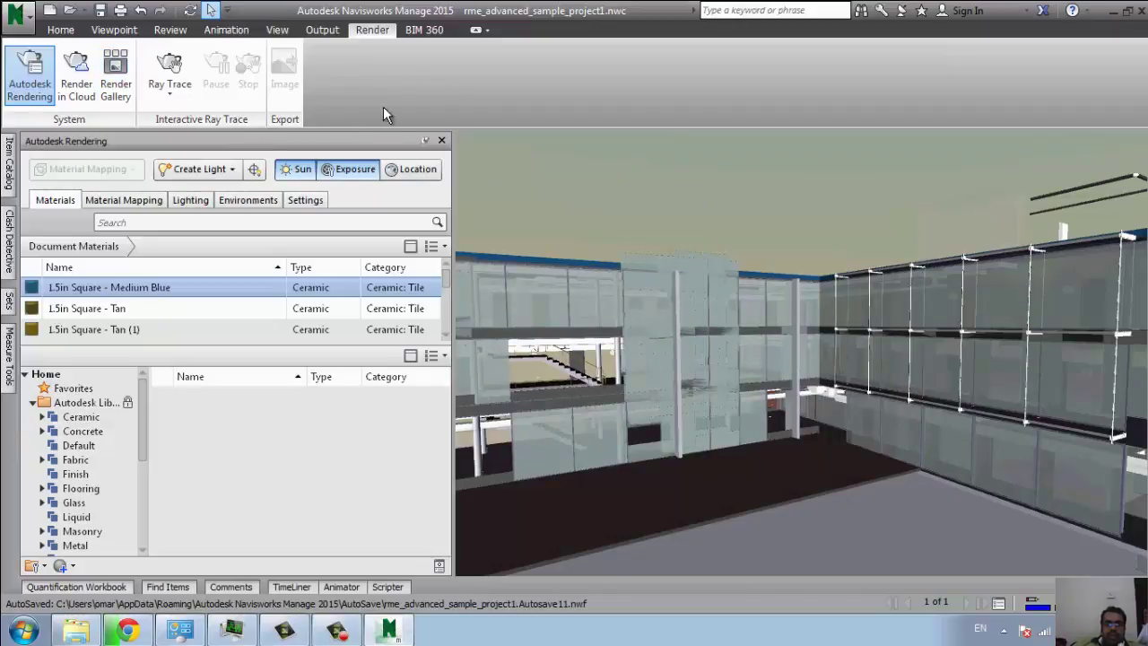
left_click(443, 139)
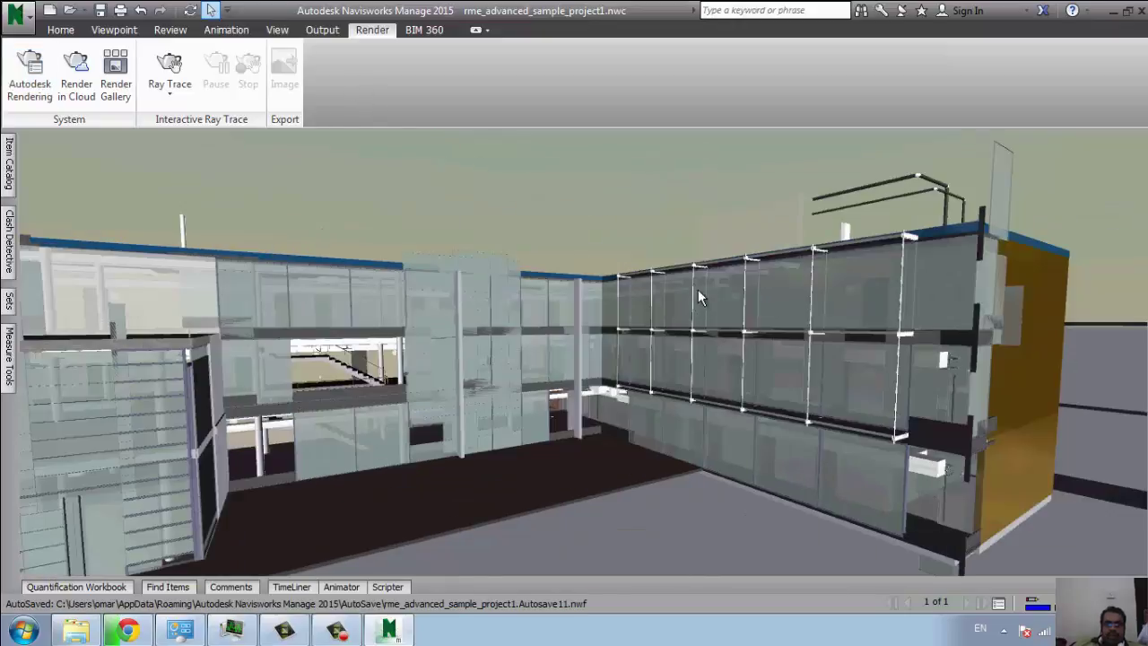
Pan and zoom across the facade, then bring up the Animation tools.
mouse_move(698, 298)
middle_mouse_down()
mouse_move(564, 374)
mouse_move(815, 328)
mouse_move(459, 356)
middle_mouse_up()
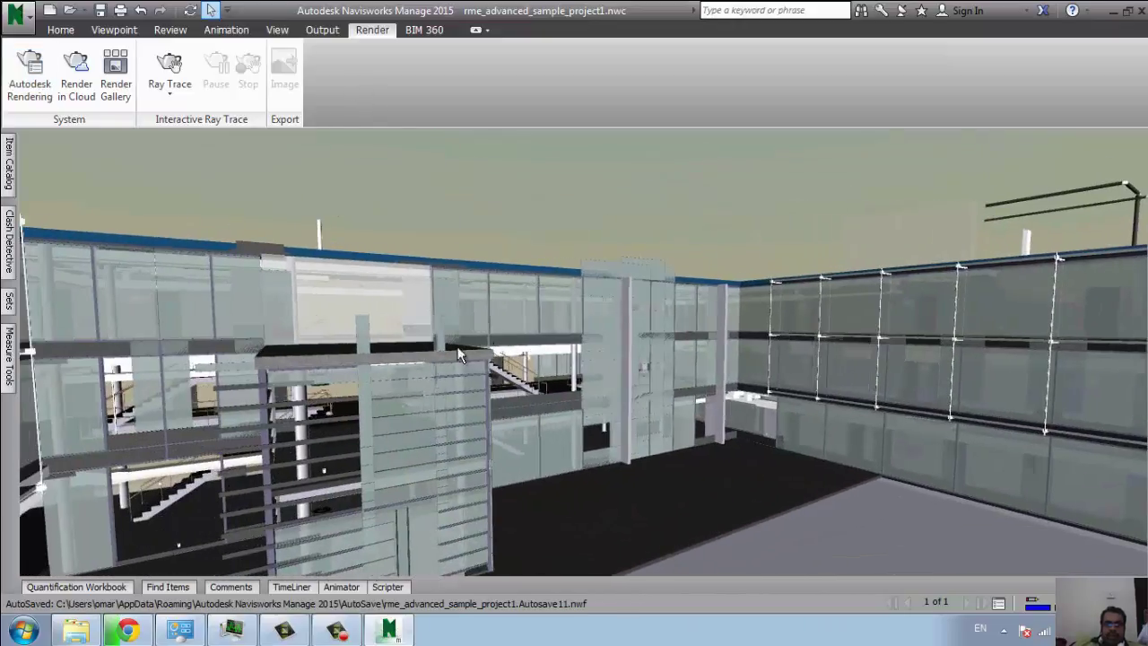
scroll(460, 357, "down", 3)
left_click(224, 30)
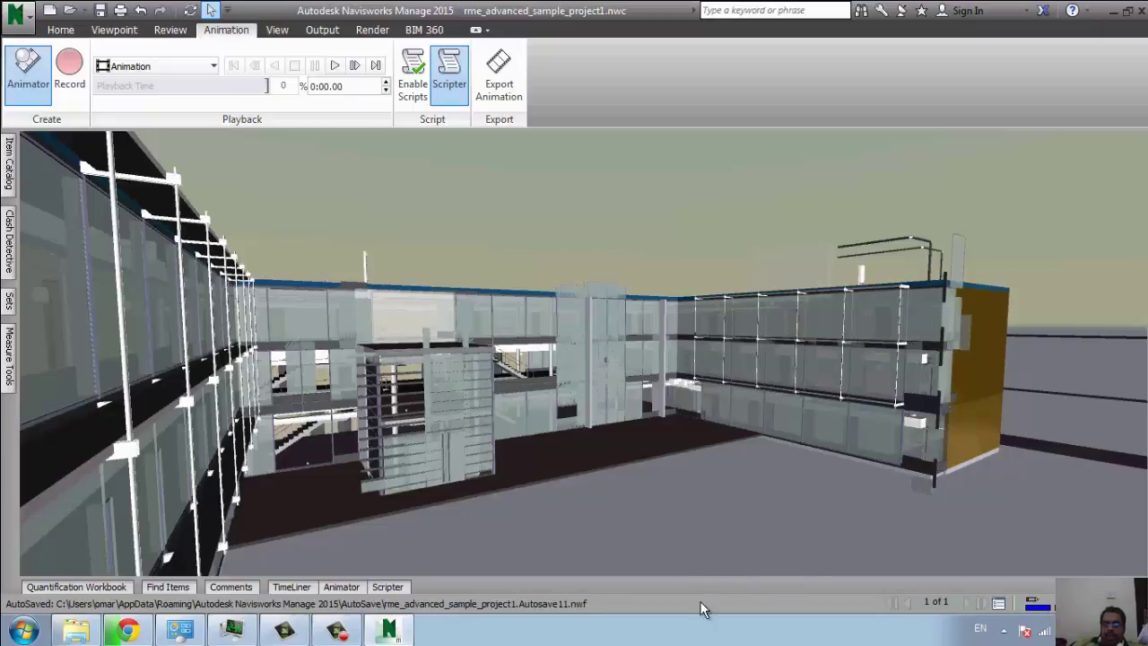
Start Task Manager from the taskbar and show the Processes list.
right_click(803, 630)
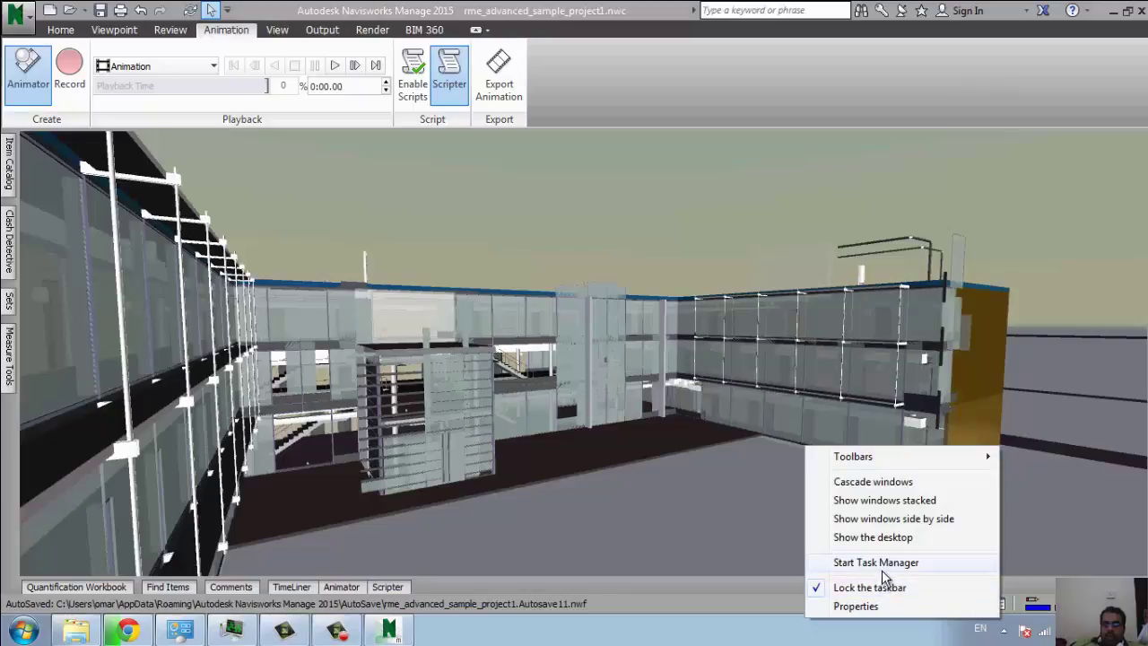
left_click(883, 565)
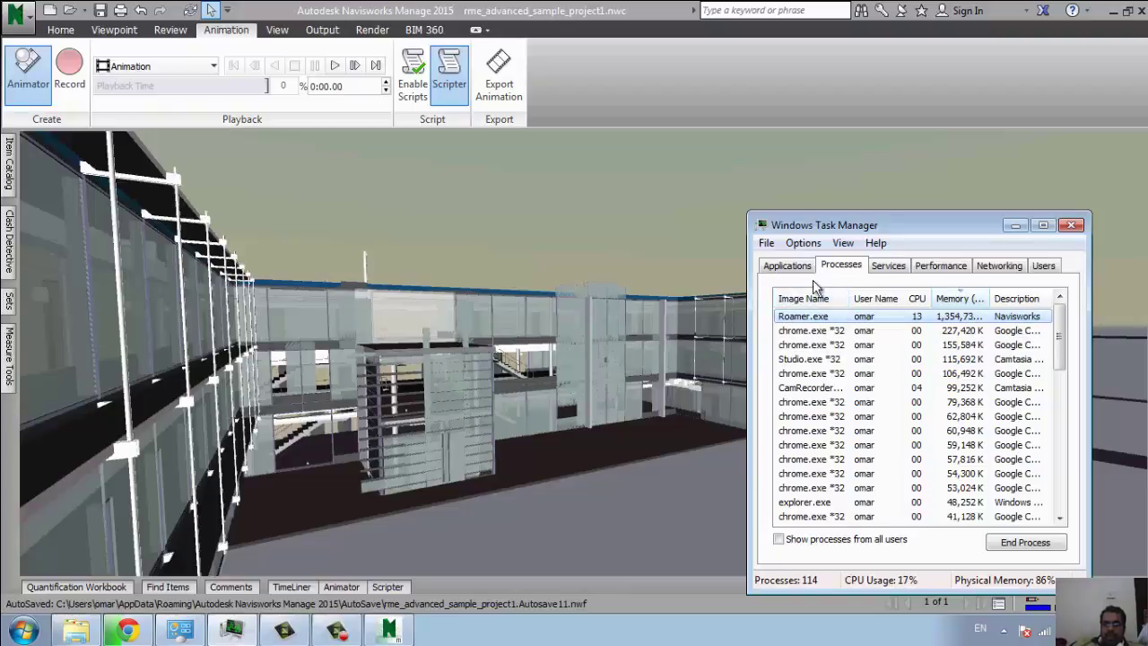
left_click(789, 265)
left_click(839, 267)
left_click(789, 267)
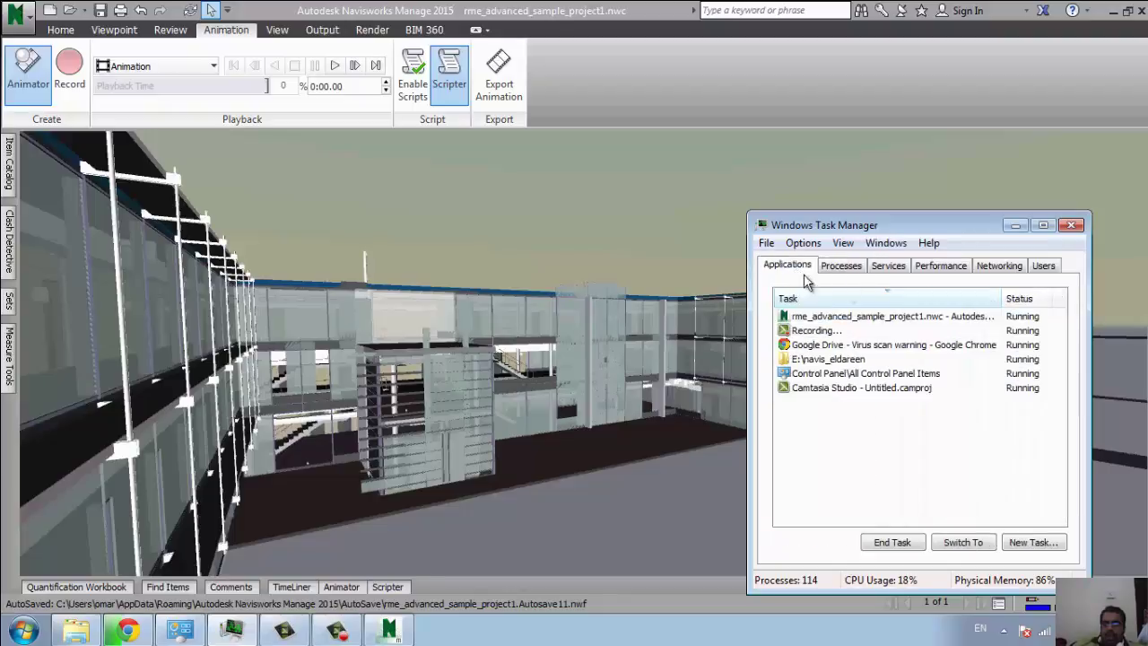
left_click(827, 269)
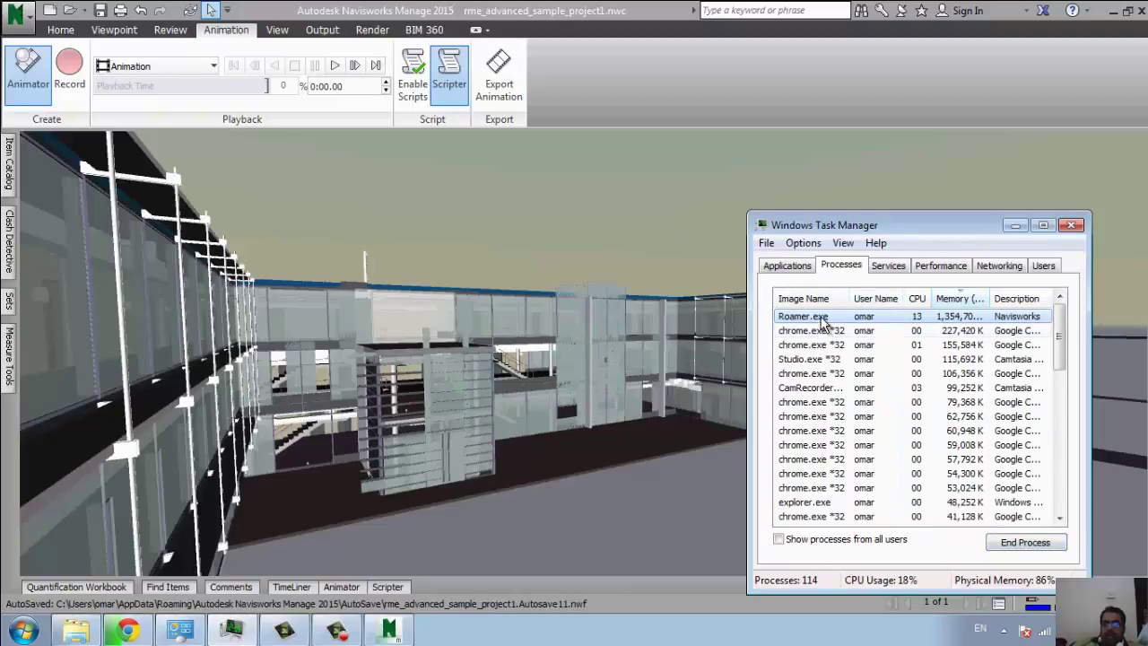
Set Roamer.exe affinity to exclude CPUs 5, 6 and 7, leaving CPUs 0–4.
right_click(814, 314)
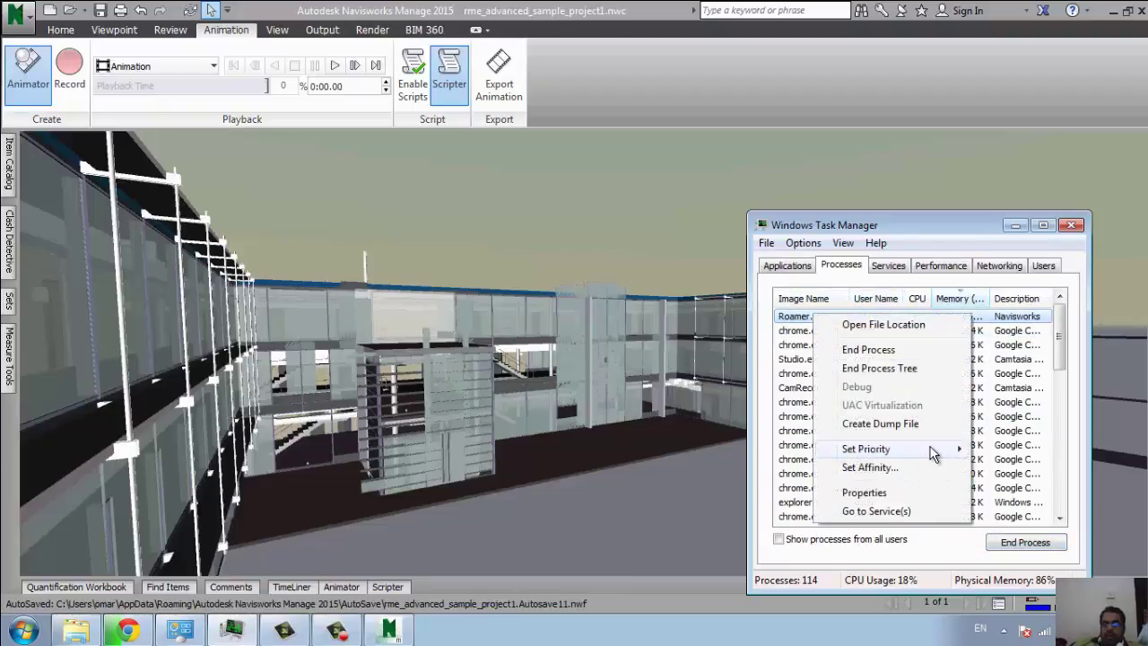
left_click(894, 476)
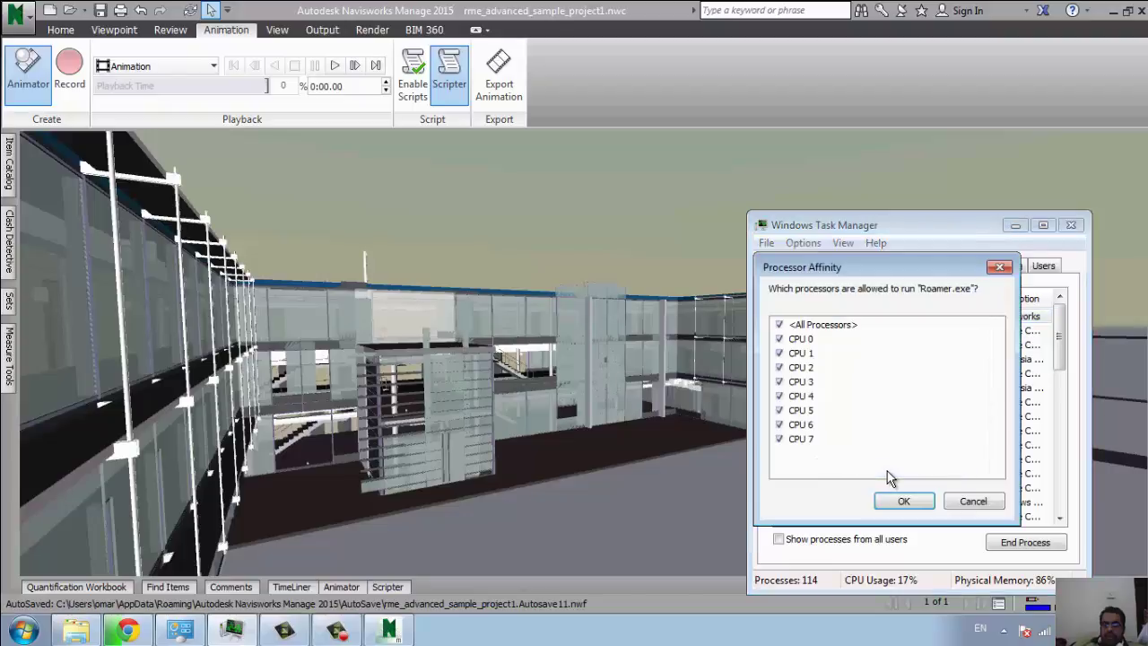
left_click(779, 439)
left_click(779, 425)
left_click(779, 410)
left_click(903, 501)
Open the chrome.exe *32 affinity settings and cancel without changing them.
left_click(828, 332)
right_click(825, 334)
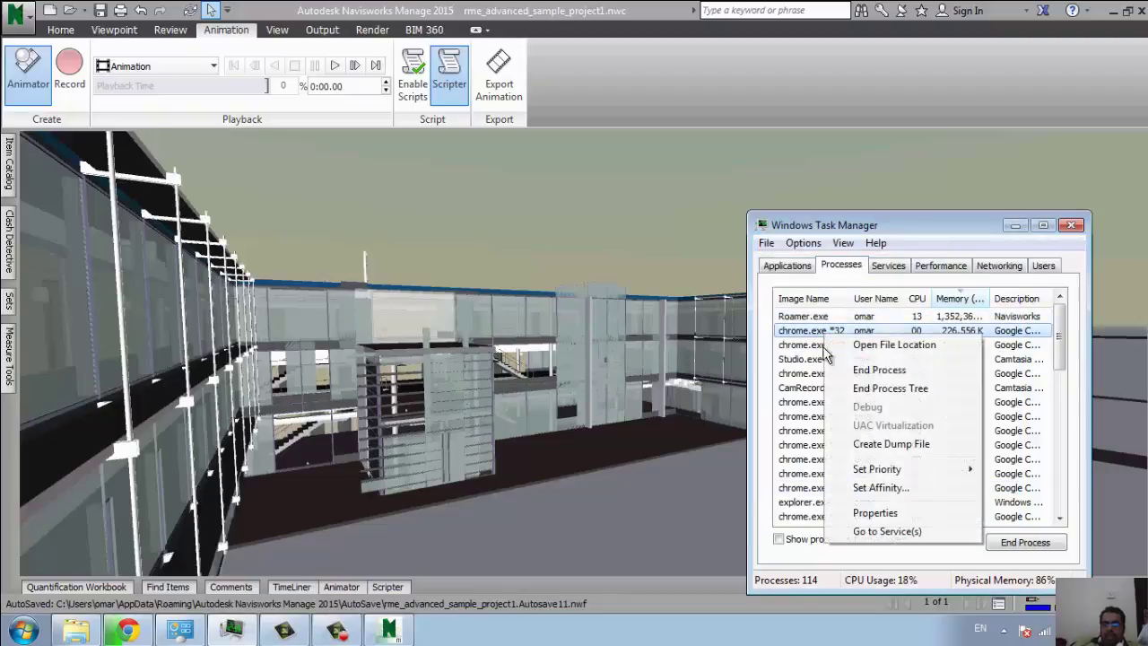
left_click(888, 487)
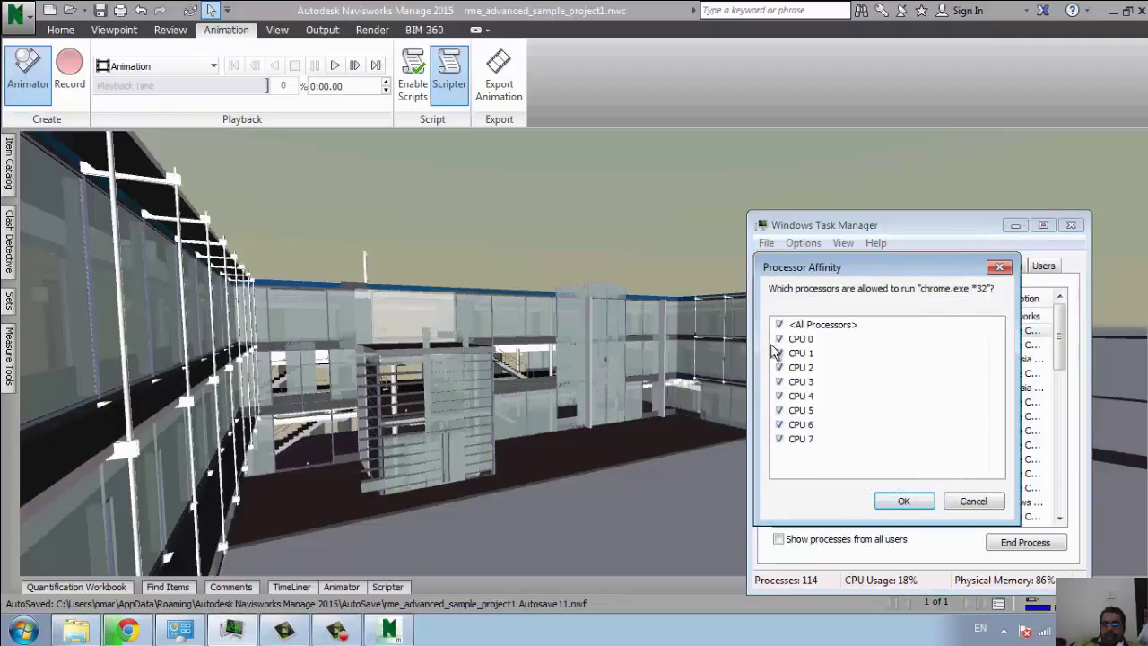
left_click(780, 367)
left_click(786, 384)
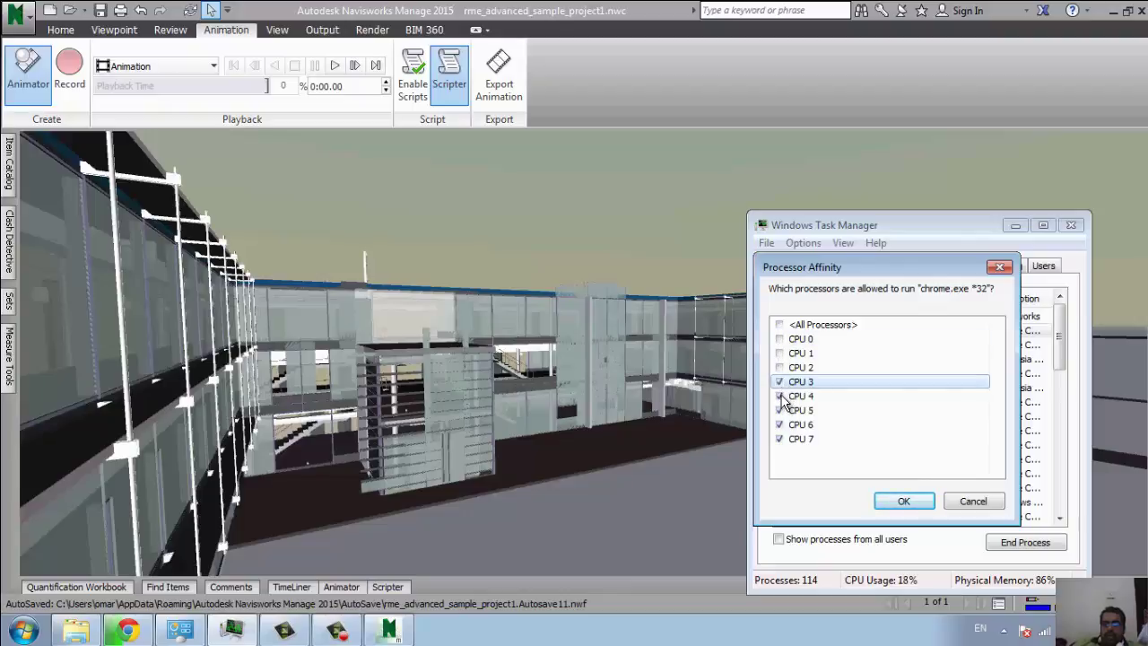
left_click(965, 501)
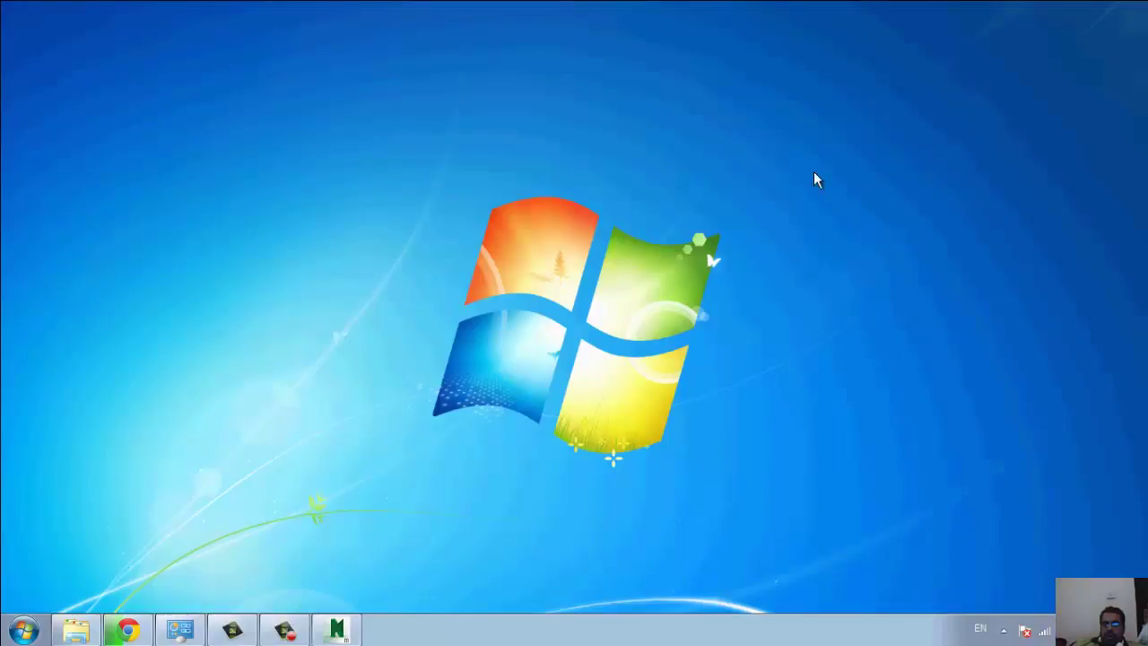
Add a CPU Meter gadget to the desktop from the gadget gallery.
right_click(1019, 108)
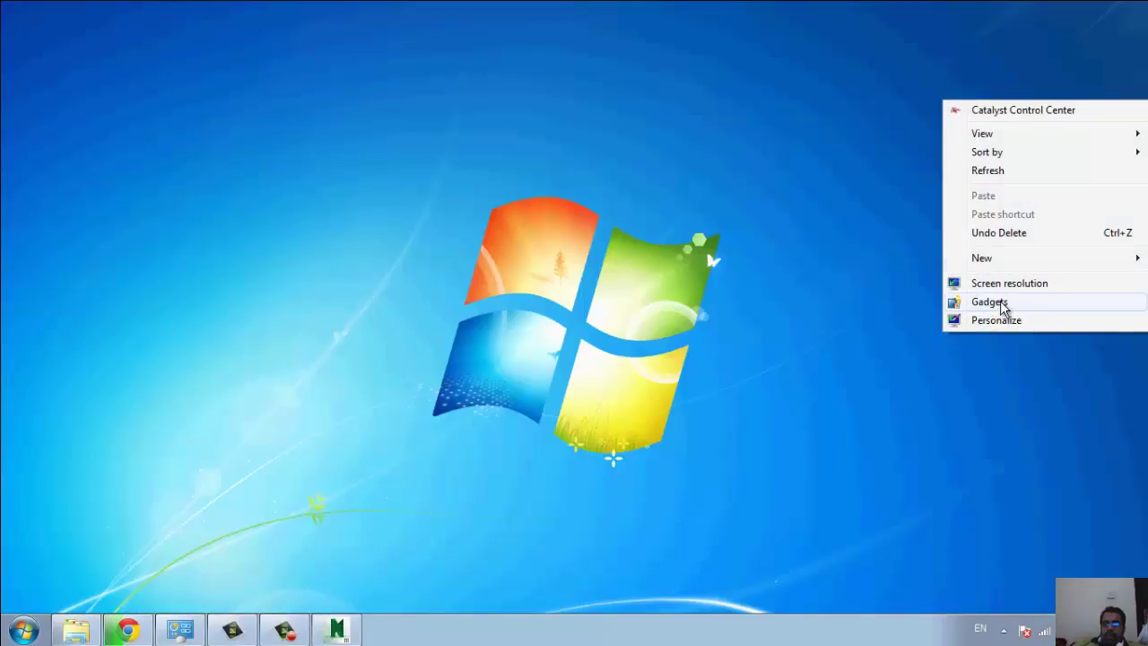
left_click(995, 302)
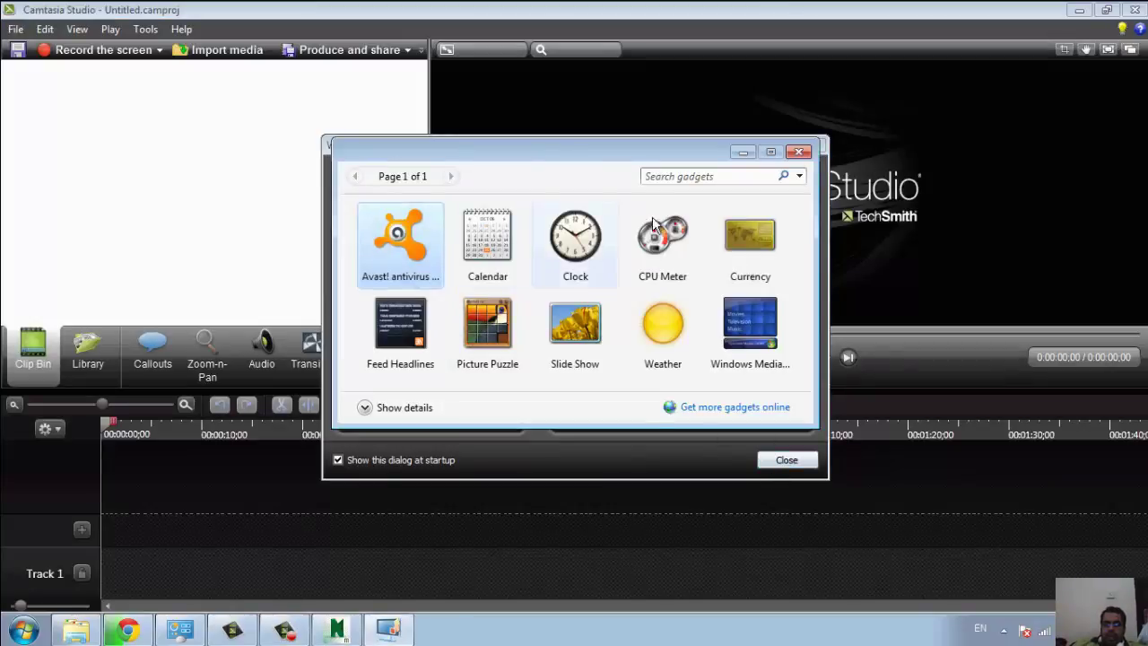
left_click(667, 228)
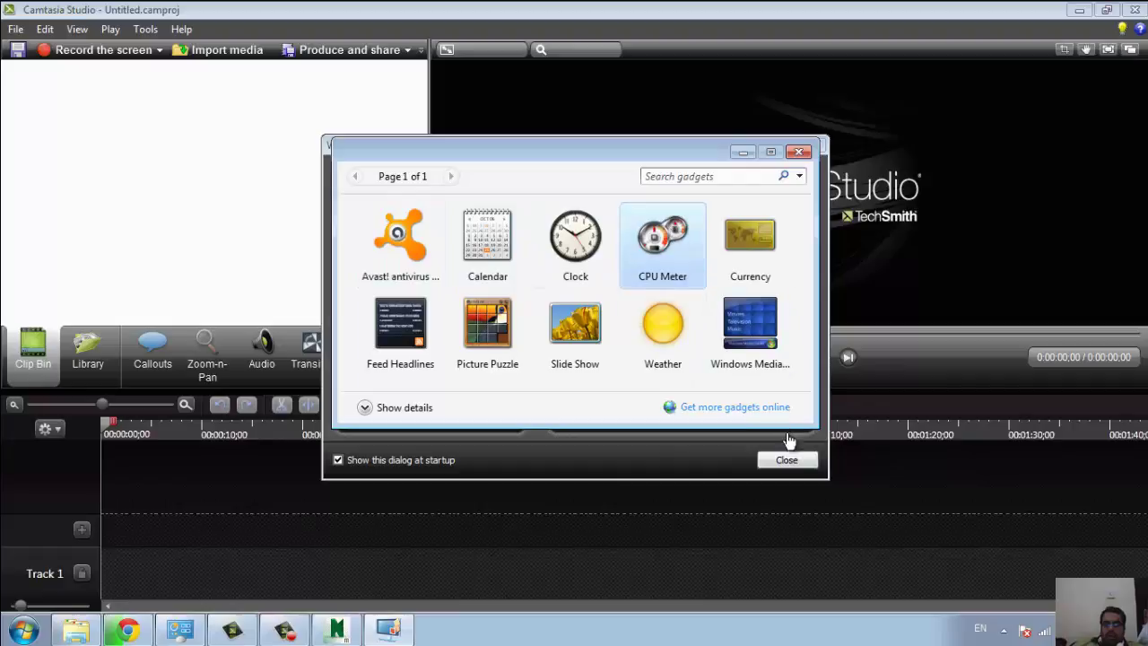
double_click(665, 242)
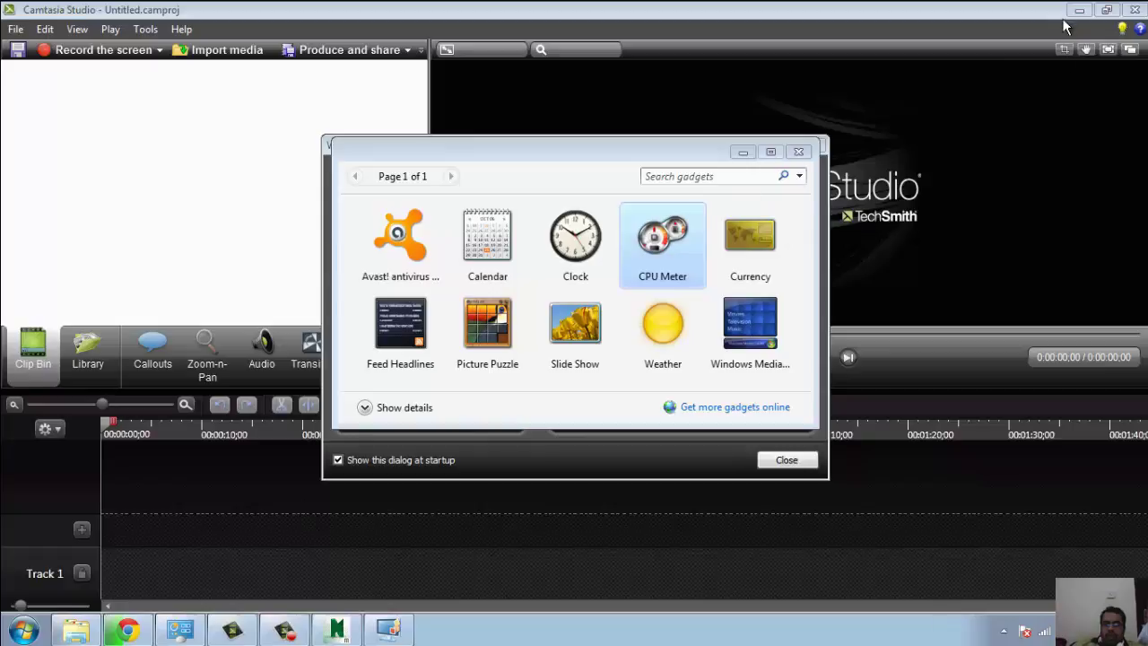
left_click(779, 463)
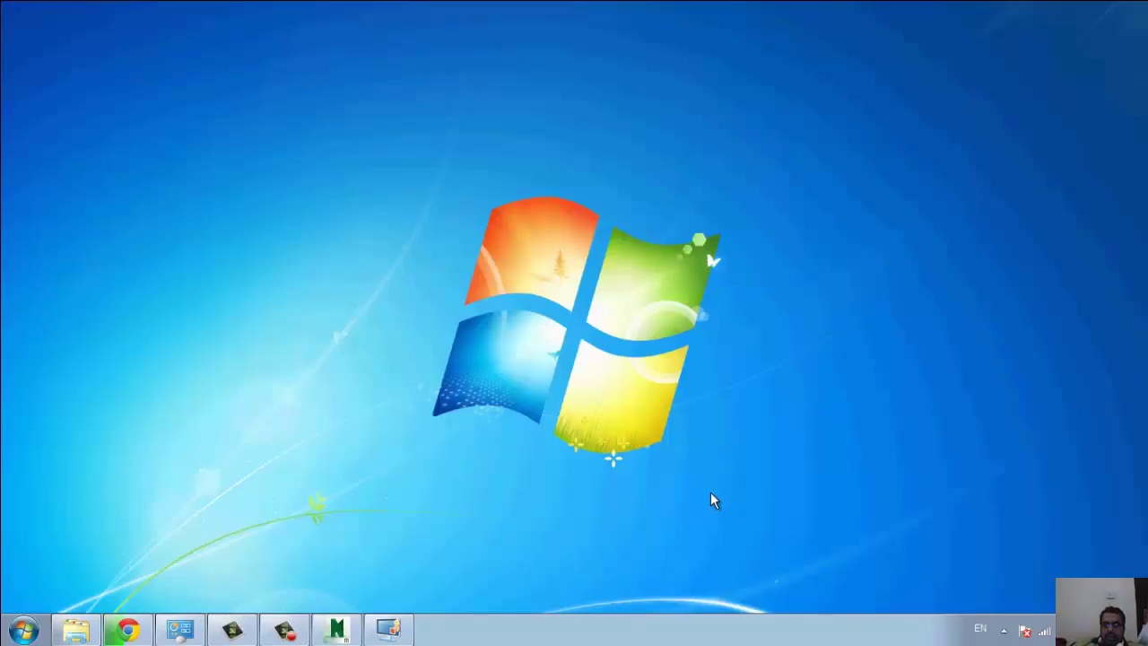
Add another CPU Meter, remove the extra meters so one remains, and close the gallery.
right_click(930, 248)
left_click(1023, 456)
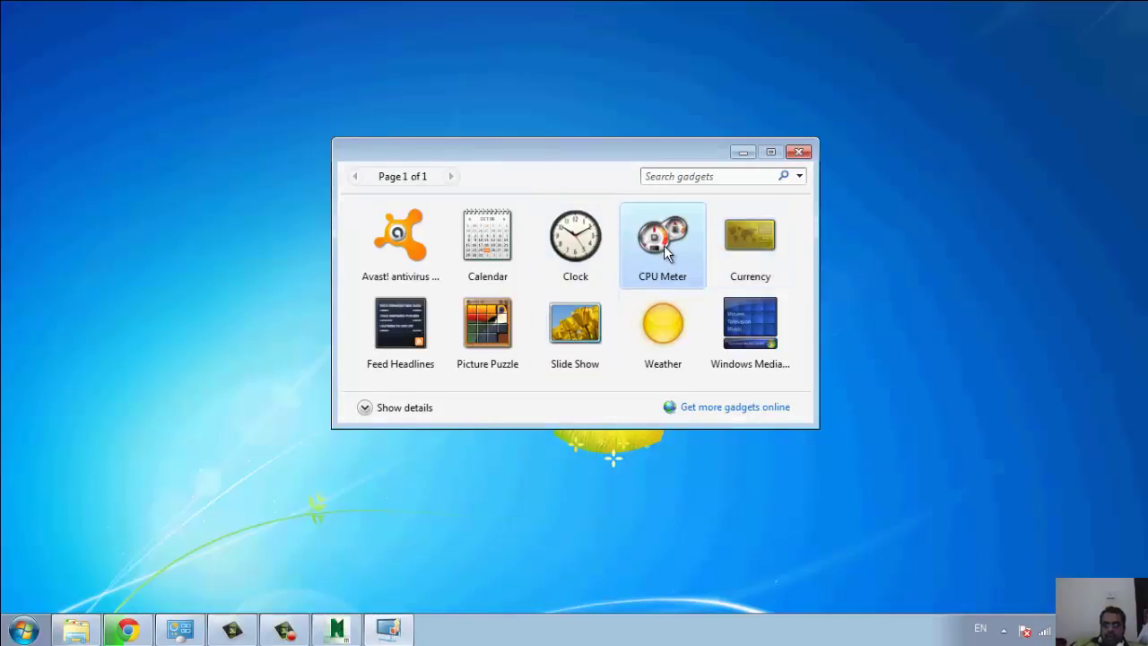
right_click(662, 243)
left_click(679, 251)
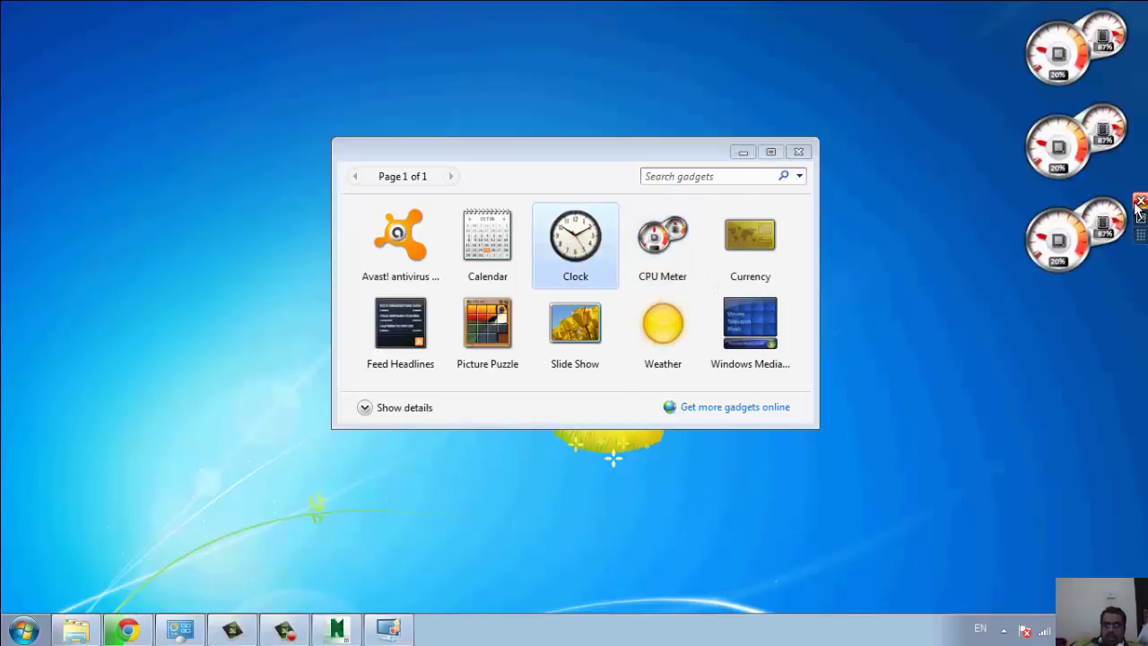
left_click(1138, 208)
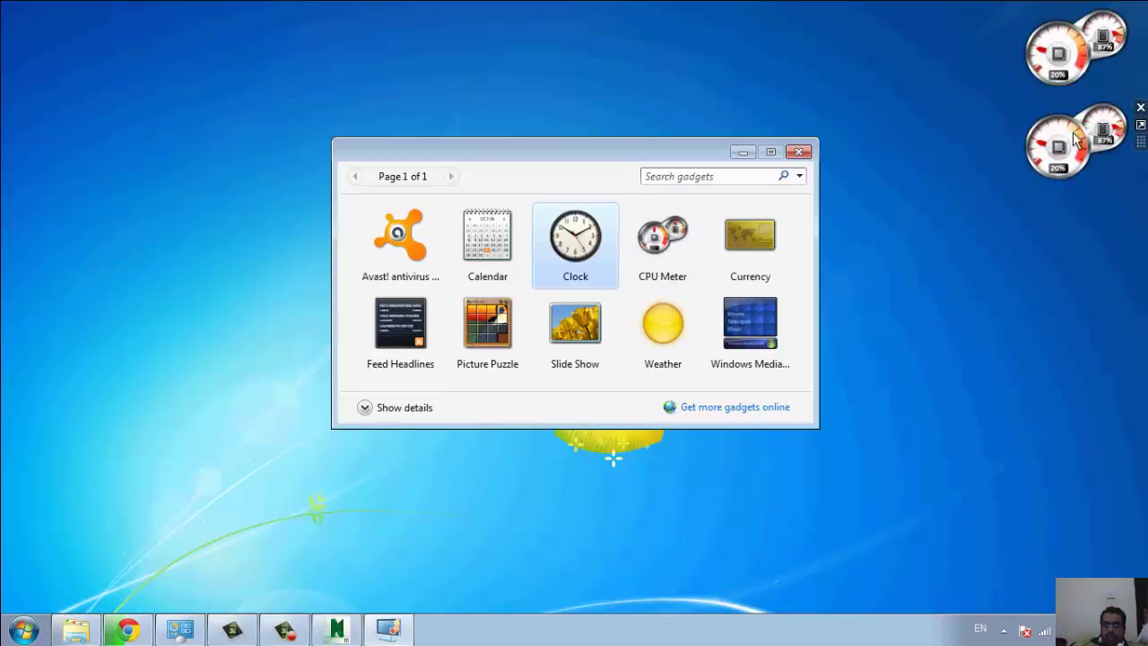
left_click(1139, 117)
left_click(1139, 109)
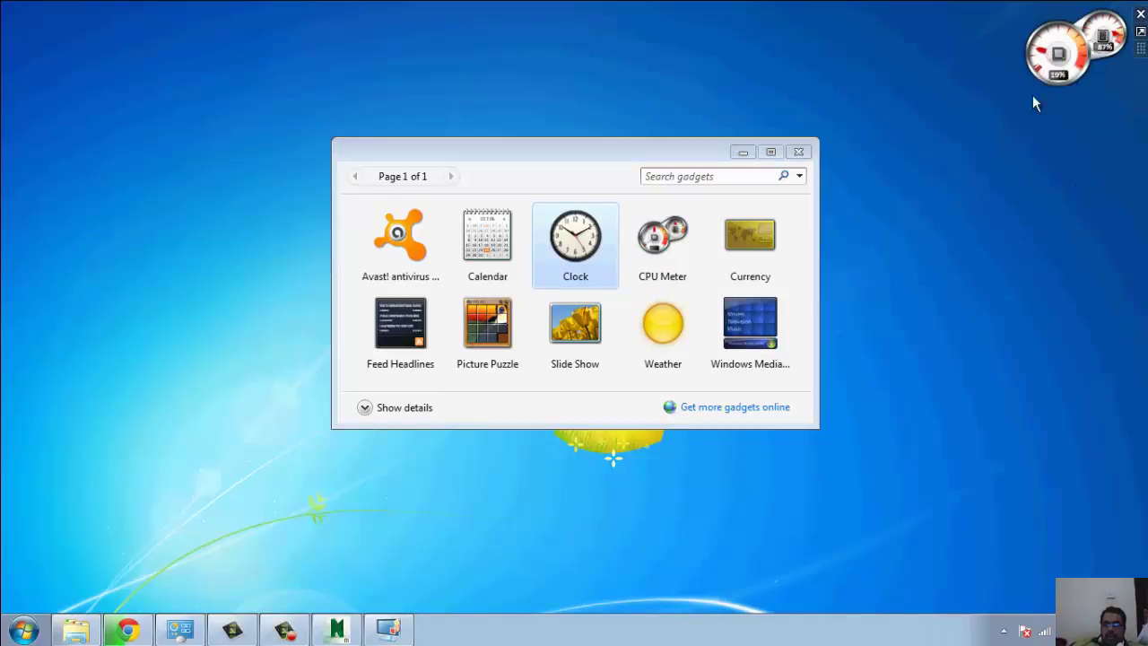
left_click(798, 152)
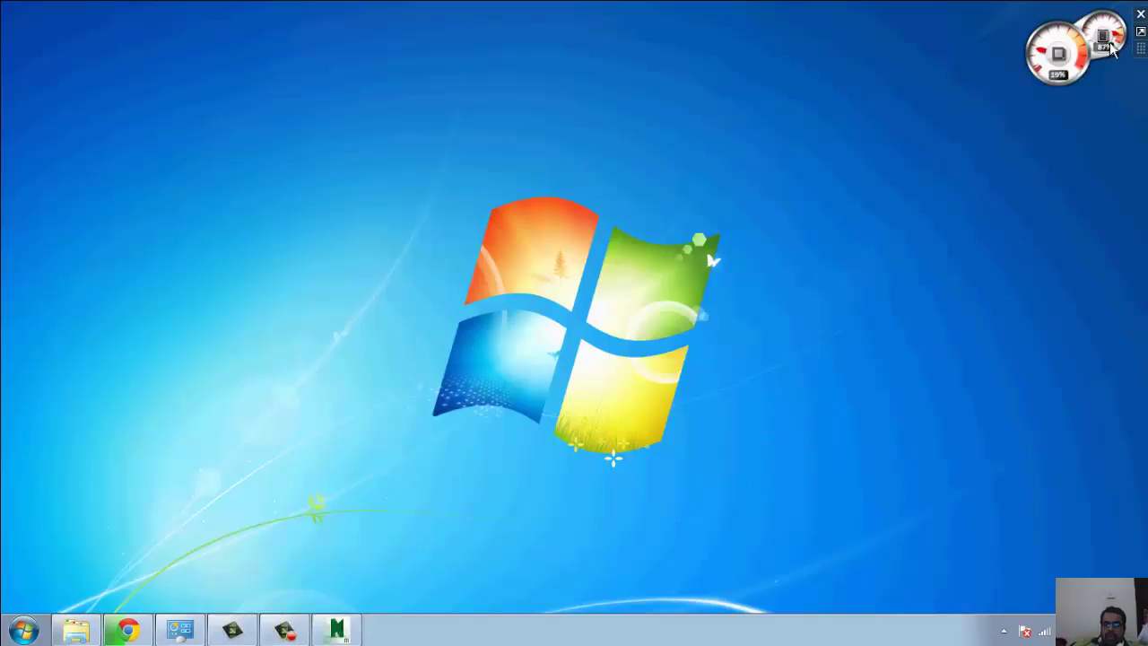
Restore Navisworks, open Global Options from the scene's right-click menu and expand General.
left_click(338, 629)
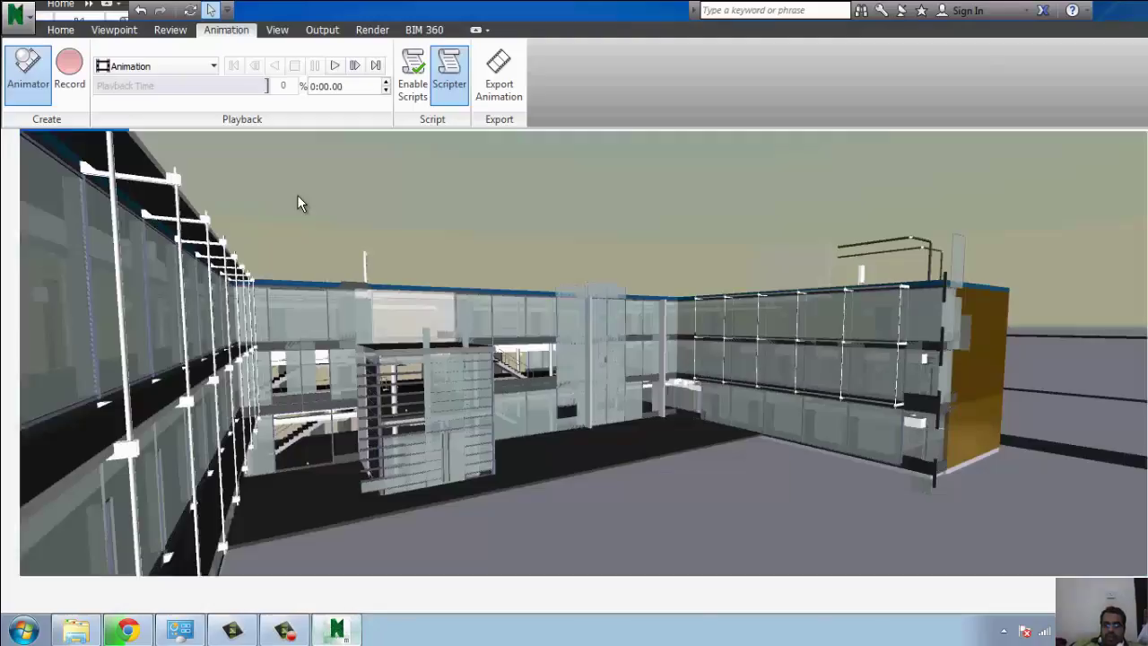
right_click(468, 165)
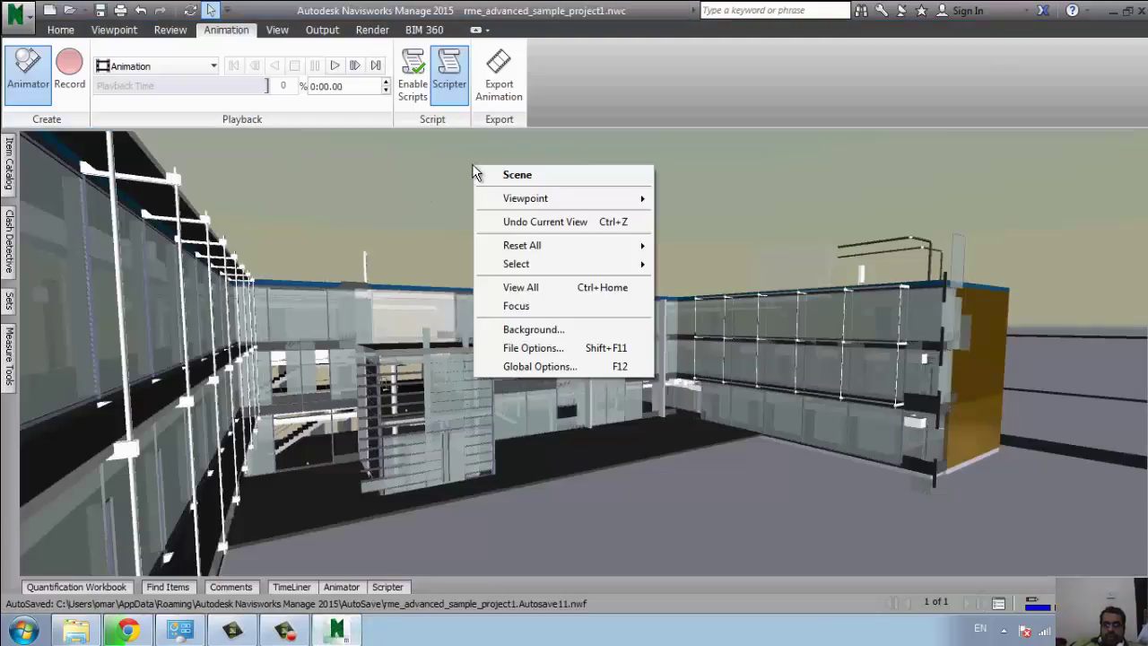
left_click(378, 181)
right_click(543, 215)
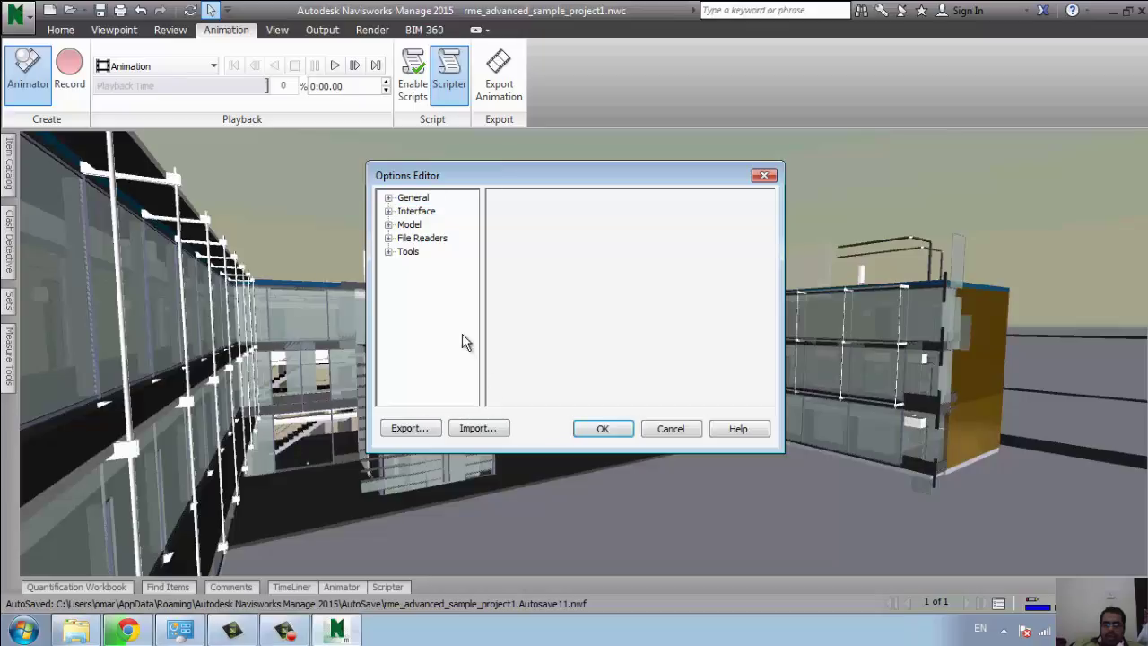
left_click(388, 198)
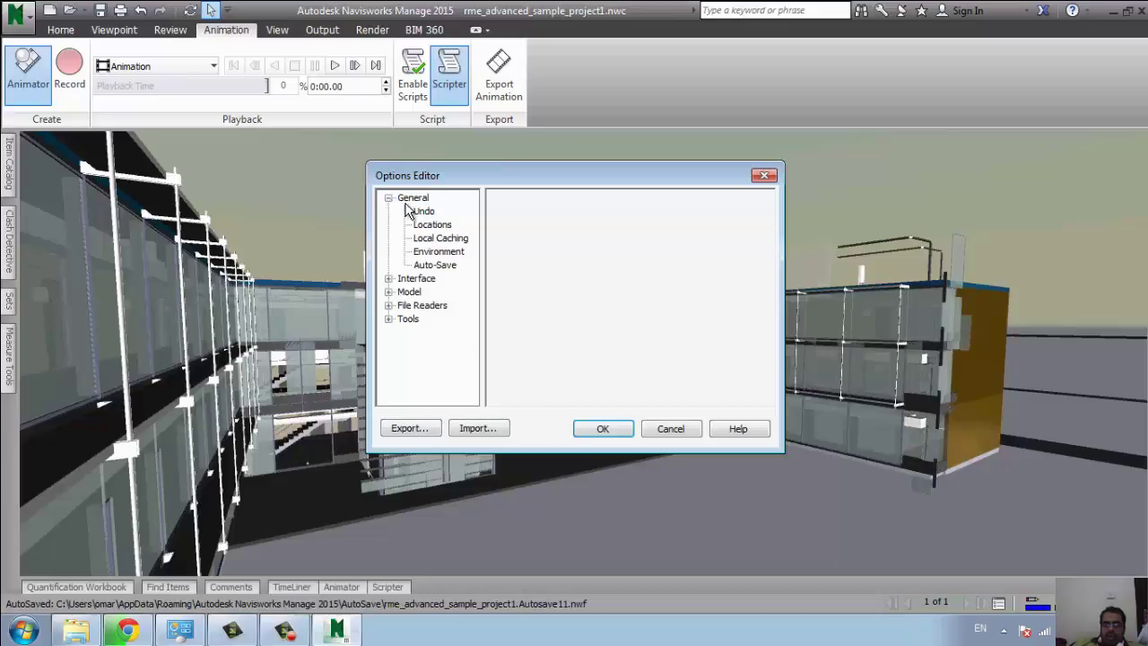
left_click(413, 198)
Review the Undo and Locations pages, cancelling the project directory folder browser.
left_click(422, 211)
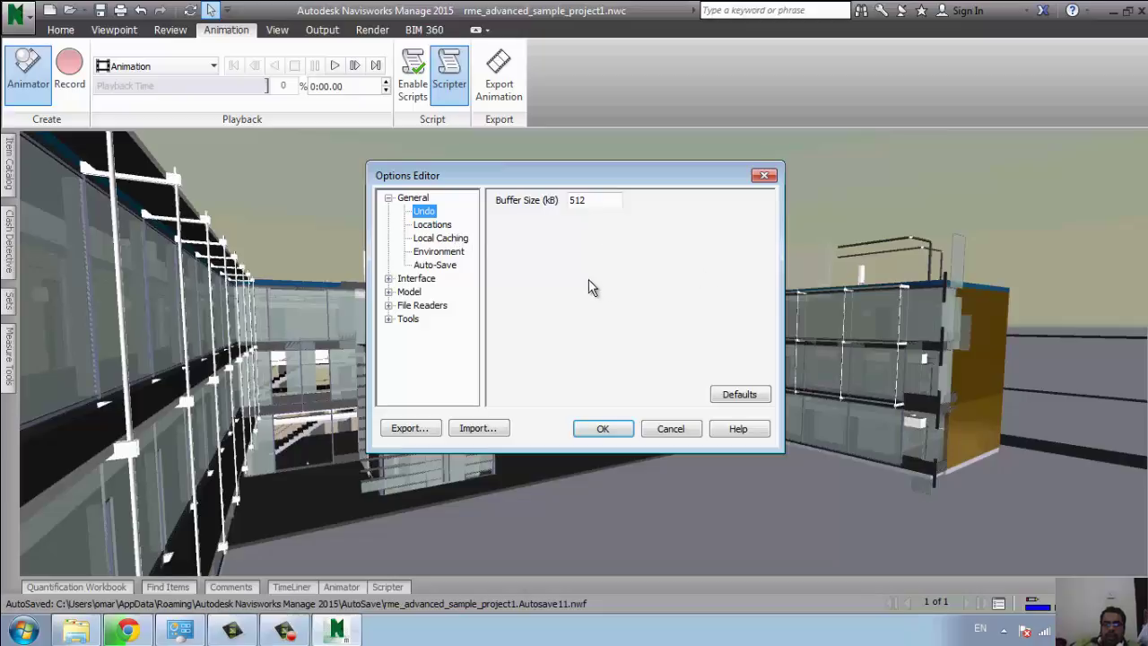
key("Down")
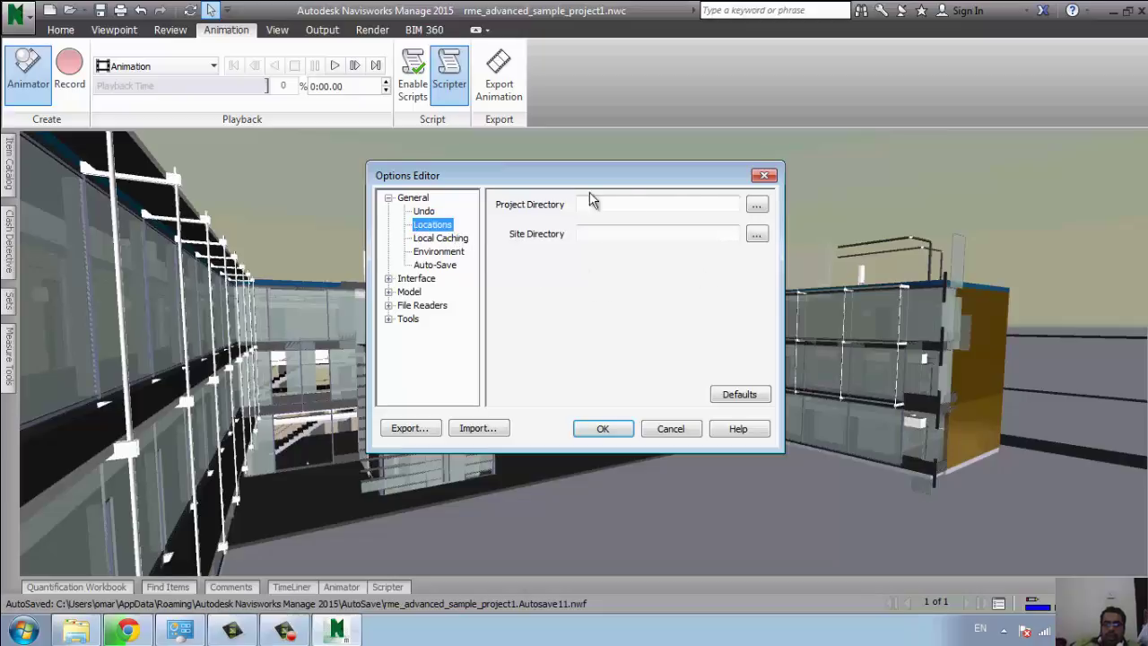
left_click(758, 205)
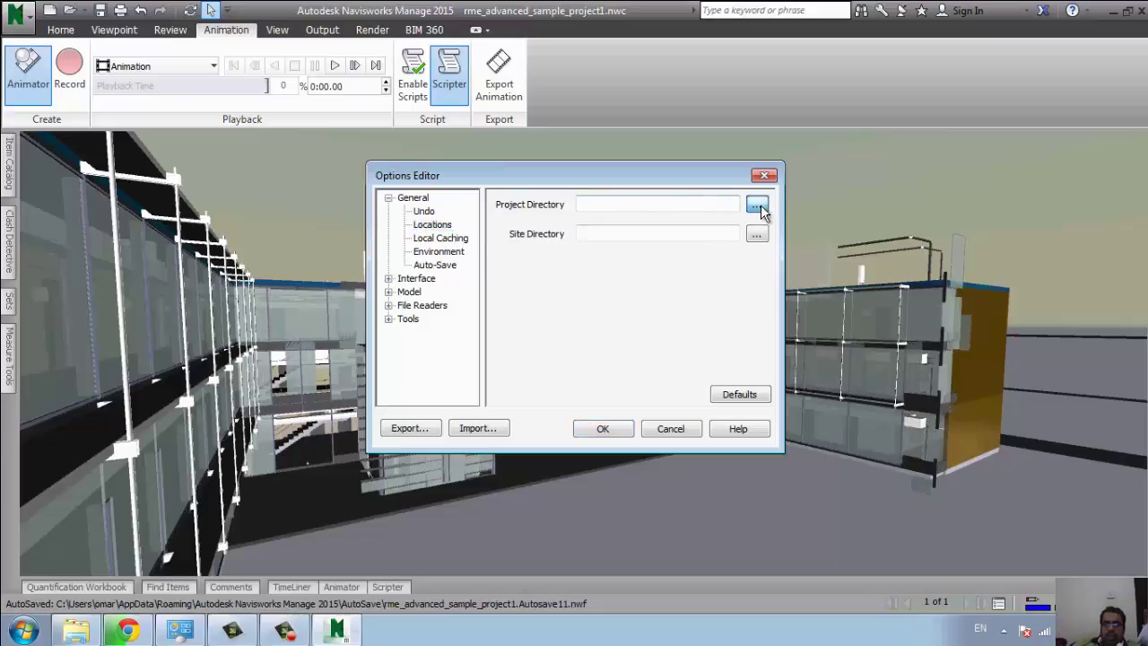
left_click(642, 415)
Review the Local Caching, Environment and Auto-Save pages, revealing the full auto-save folder path.
left_click(430, 239)
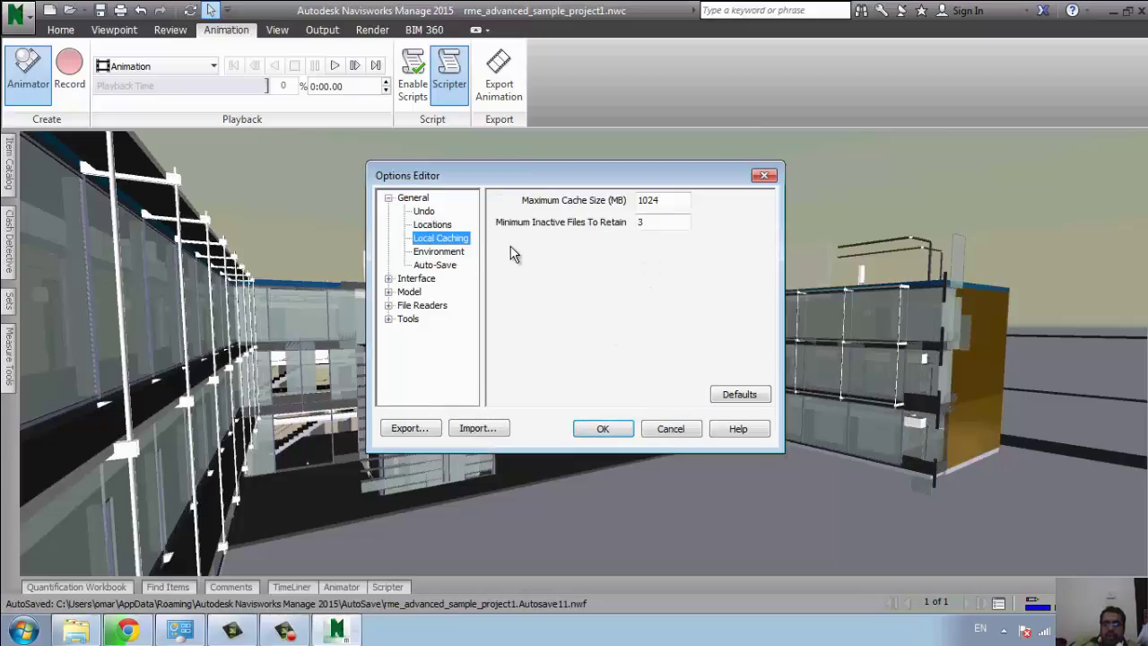
left_click(439, 252)
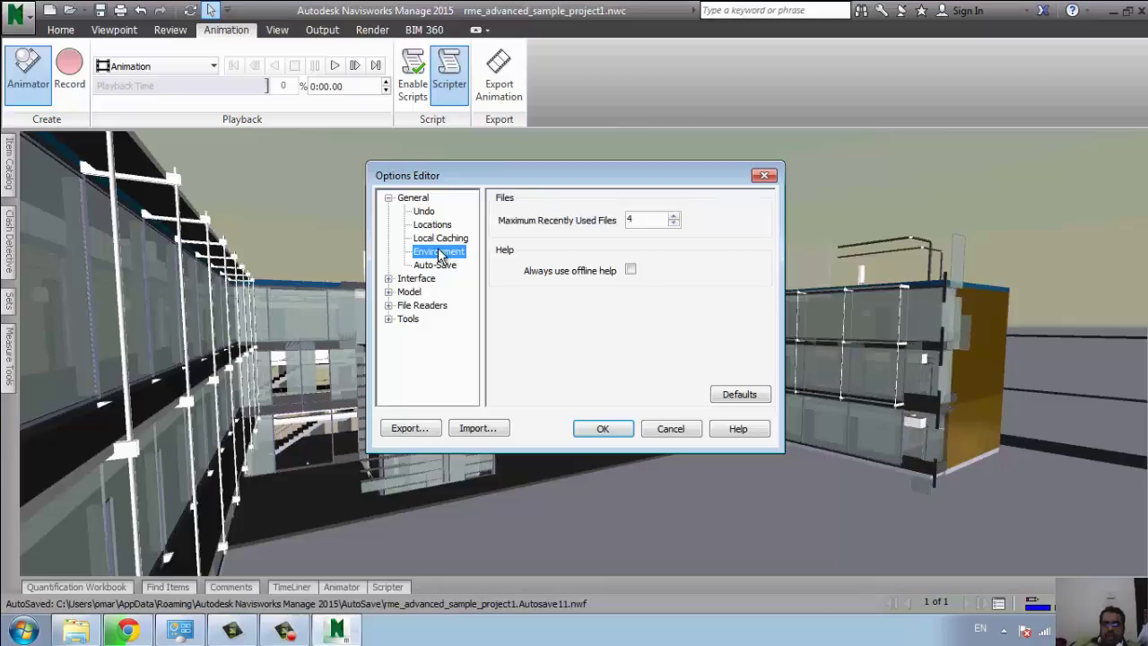
left_click(435, 266)
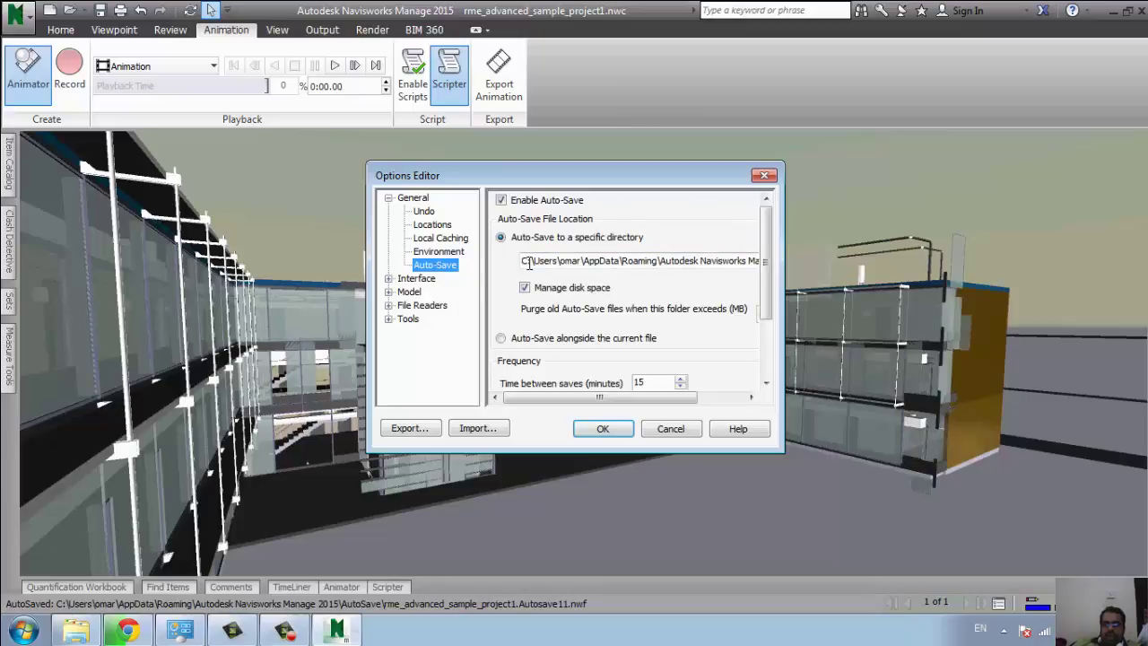
left_click_drag(523, 260, 452, 257)
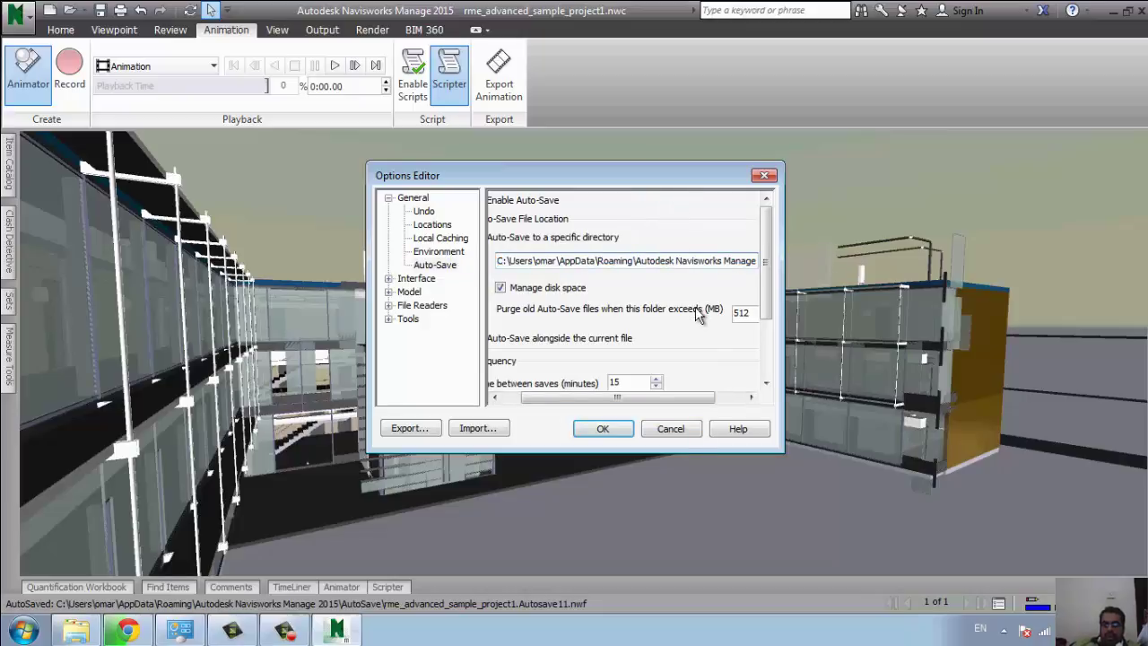
left_click(765, 382)
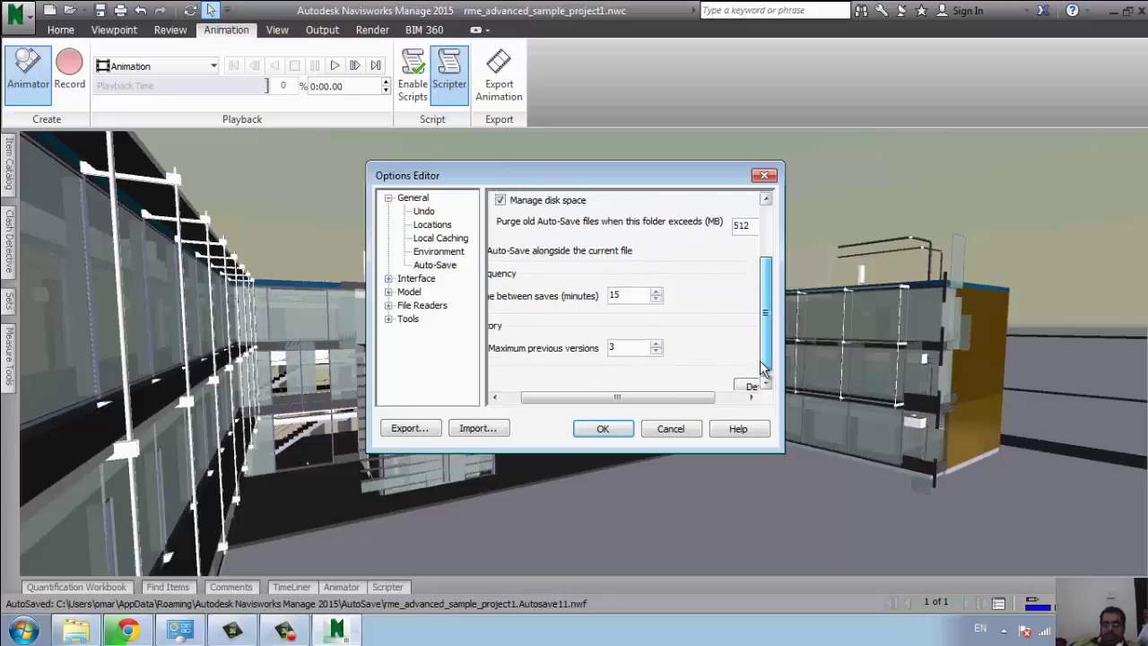
scroll(759, 379, "up", 2)
left_click_drag(529, 396, 514, 395)
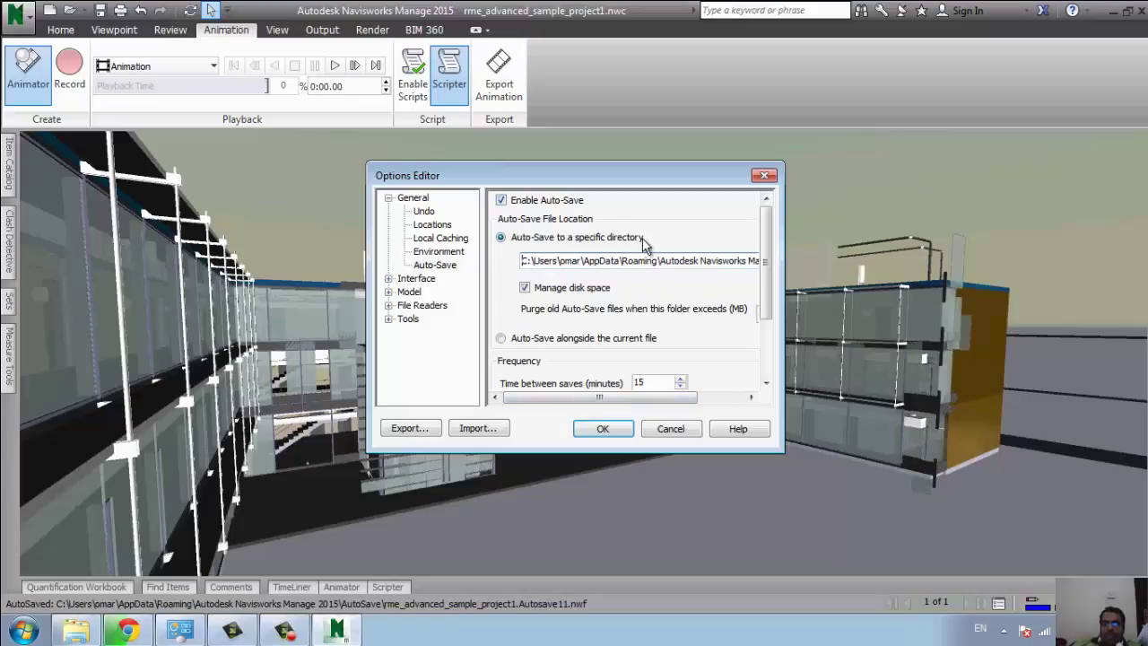
left_click(413, 279)
Step through Interface's Display Units, Selection, Measure, Snapping and Viewpoint Defaults pages, then open Links.
left_click(388, 279)
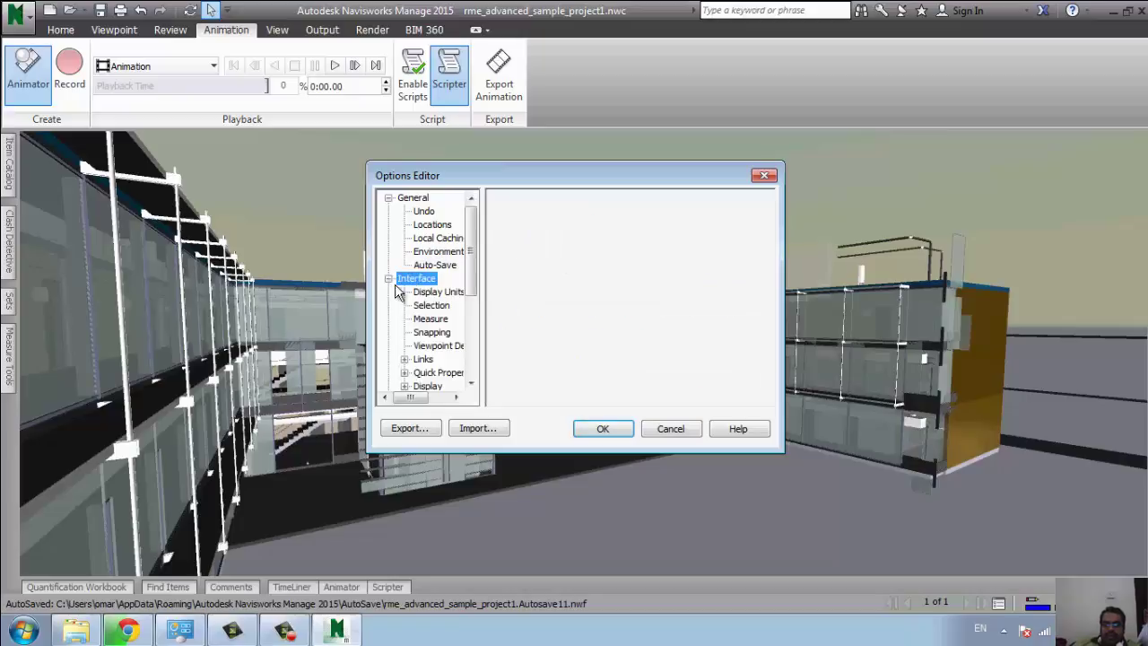
left_click(442, 293)
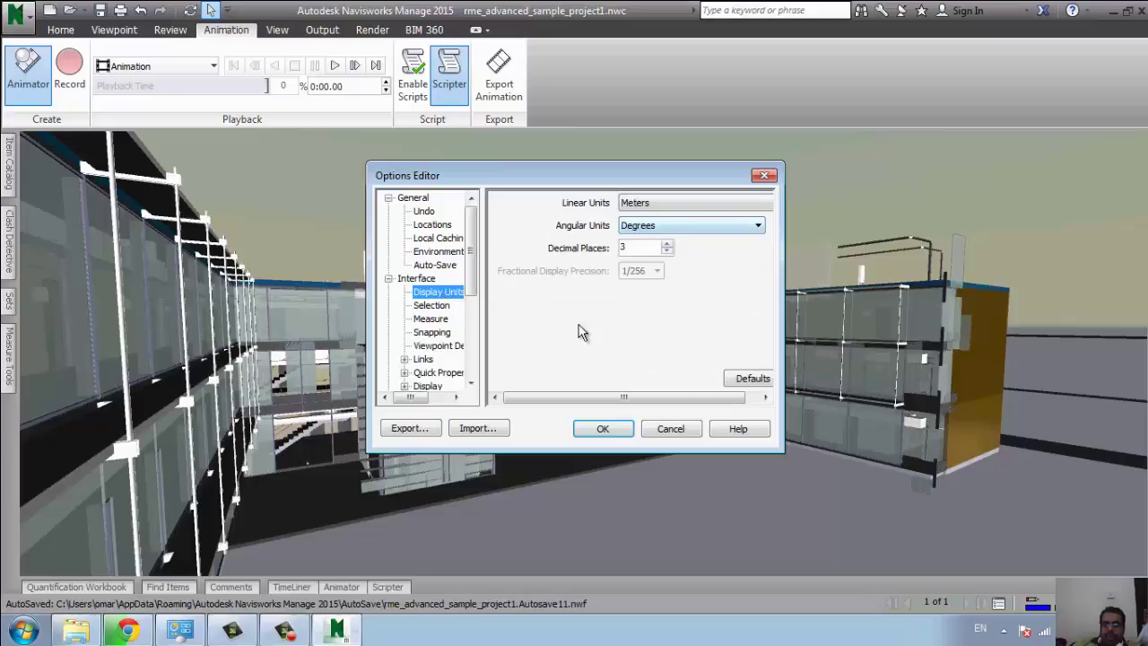
key("Down")
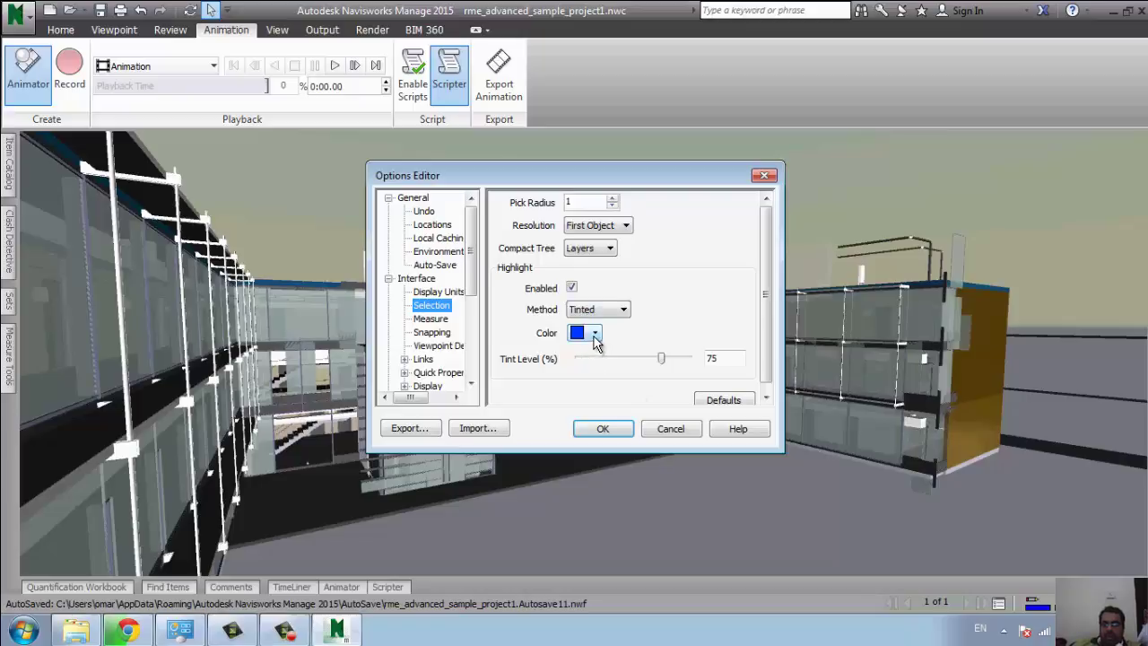
key("Down")
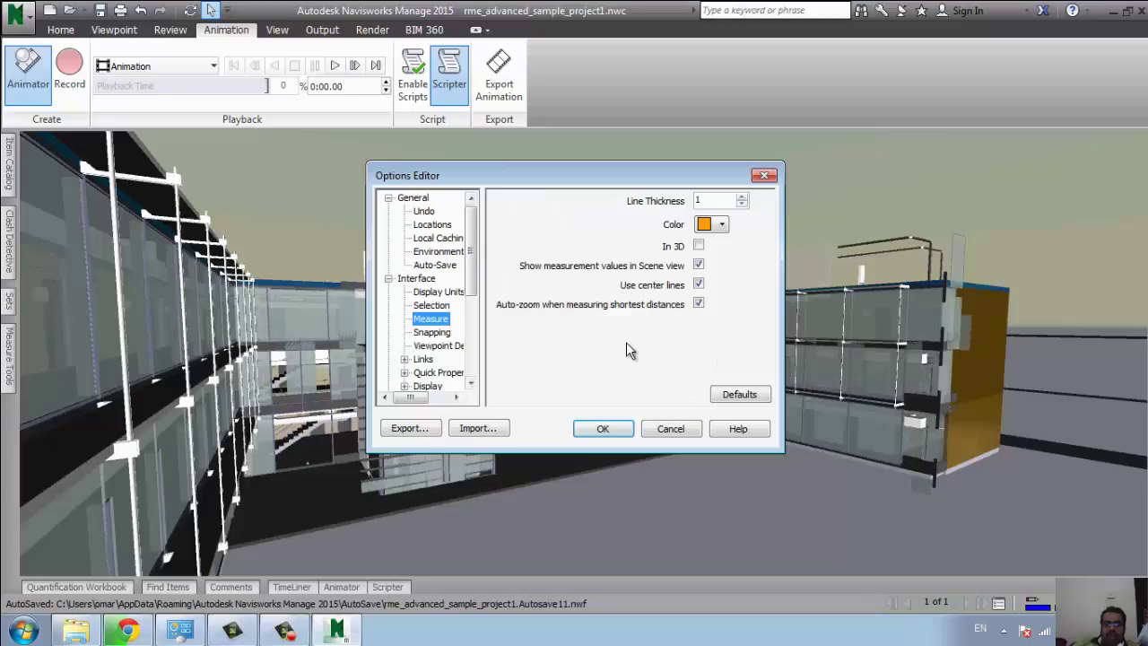
scroll(468, 282, "down", 1)
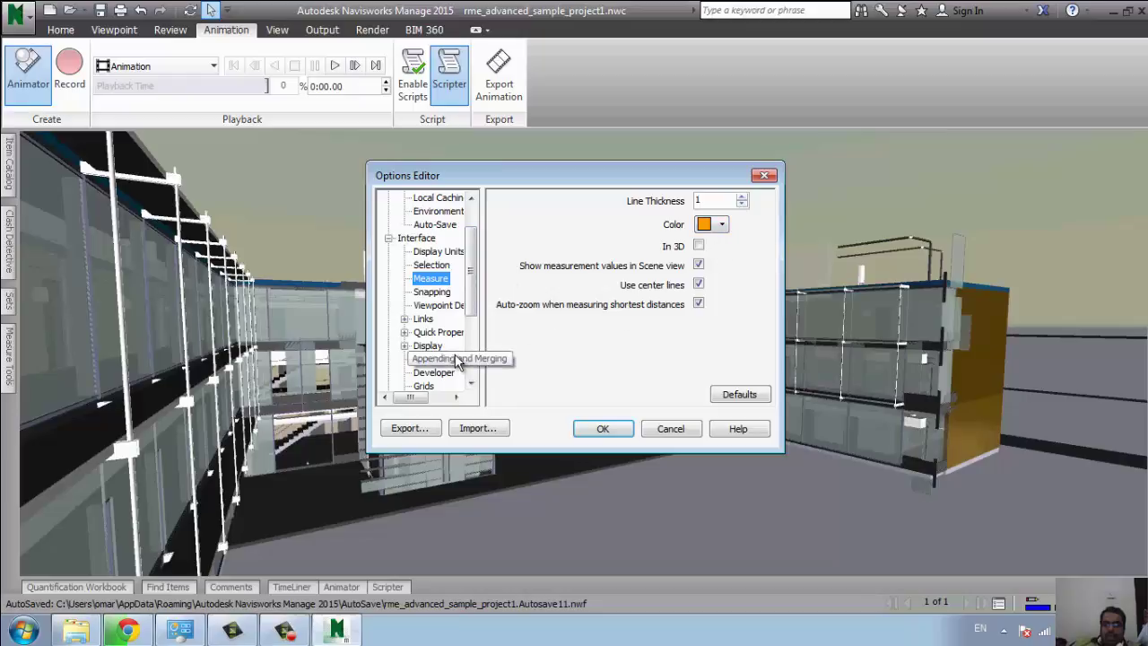
left_click(436, 293)
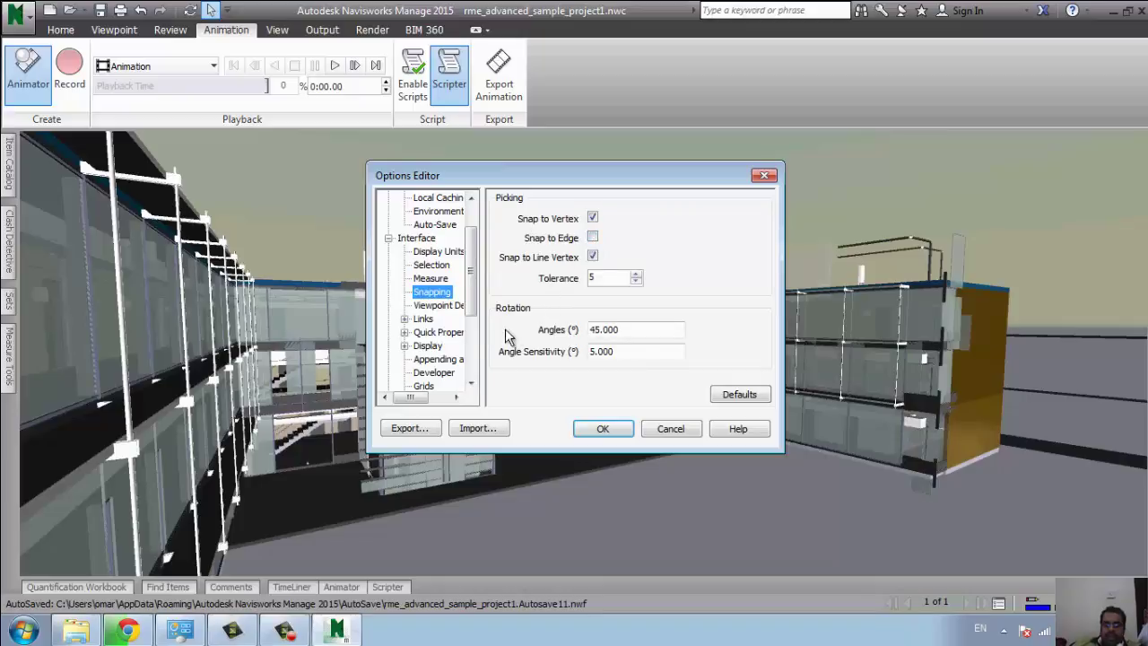
left_click(437, 305)
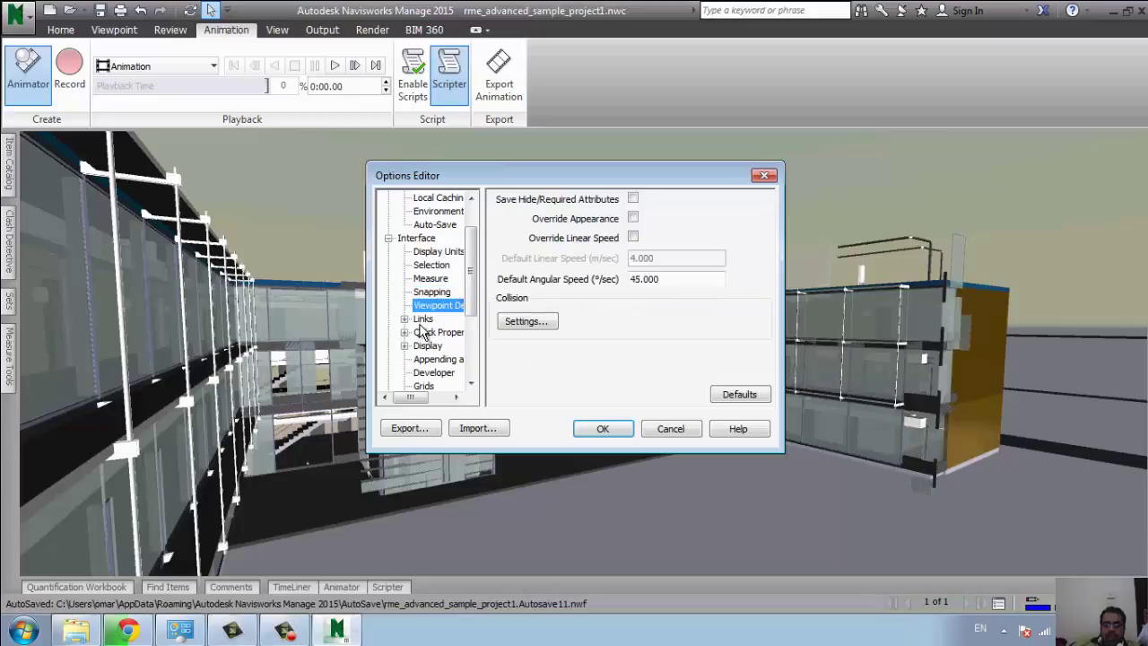
scroll(418, 334, "down", 3)
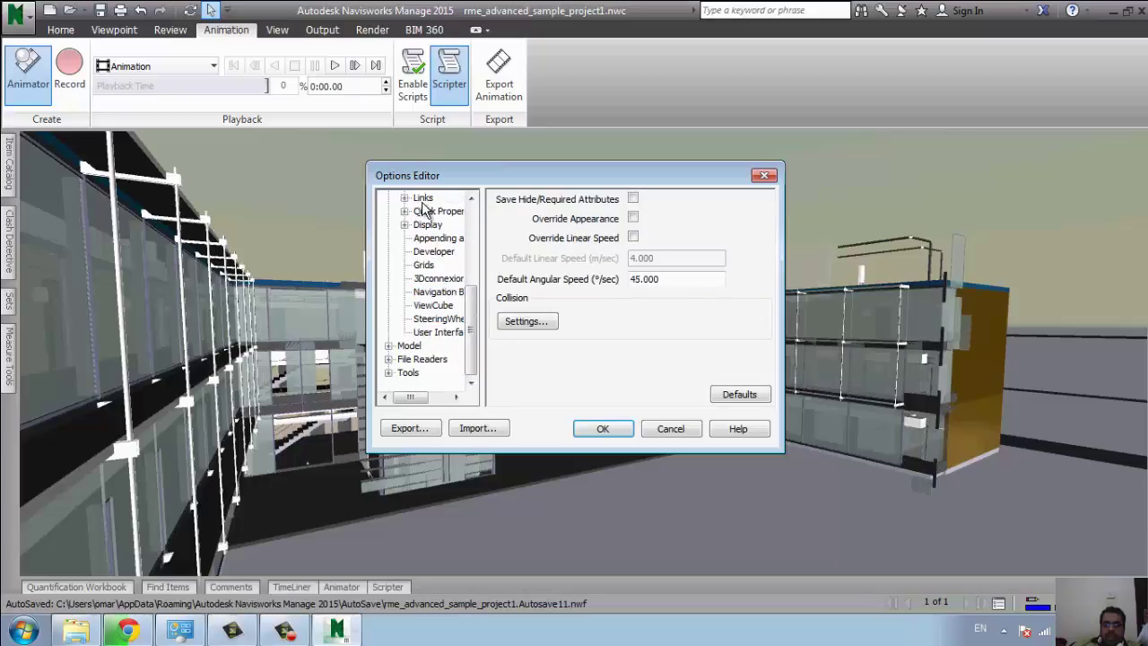
double_click(423, 199)
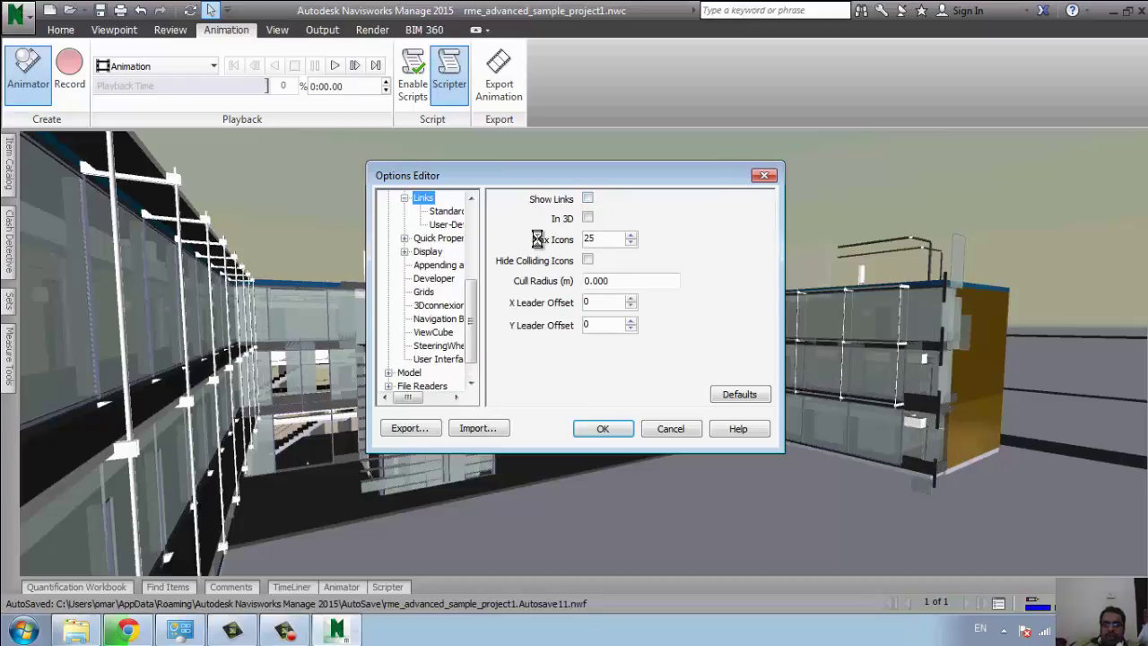
Add a new Quick Properties definition row and set its Category to Level.
left_click(446, 210)
left_click(439, 239)
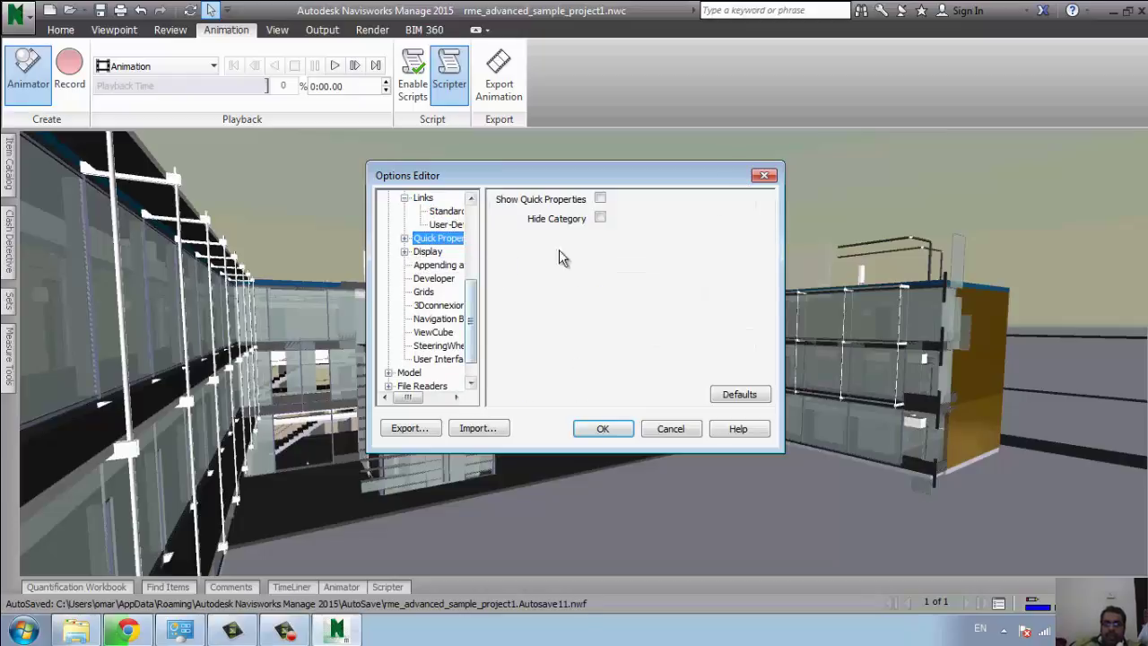
left_click(405, 238)
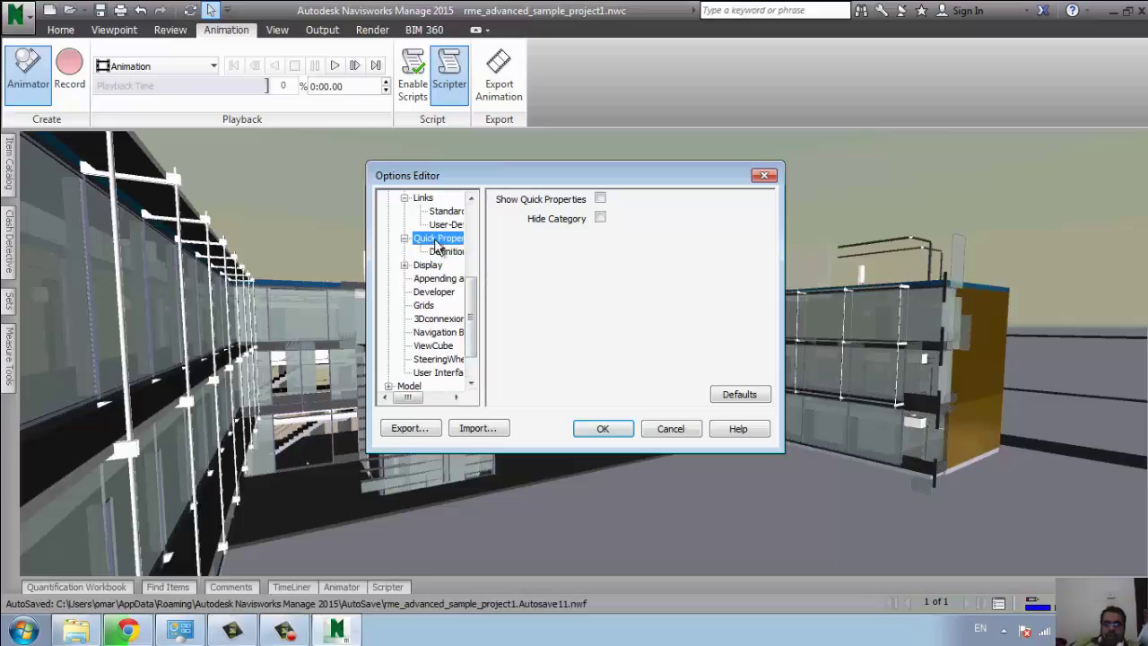
left_click(445, 251)
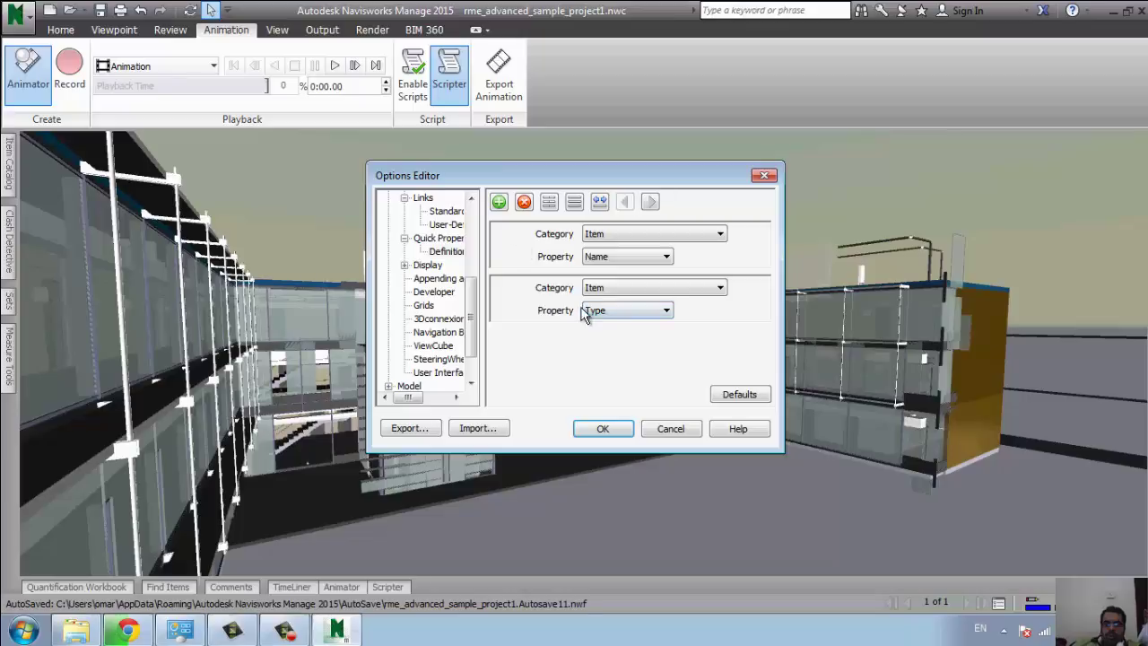
left_click(499, 202)
left_click(626, 334)
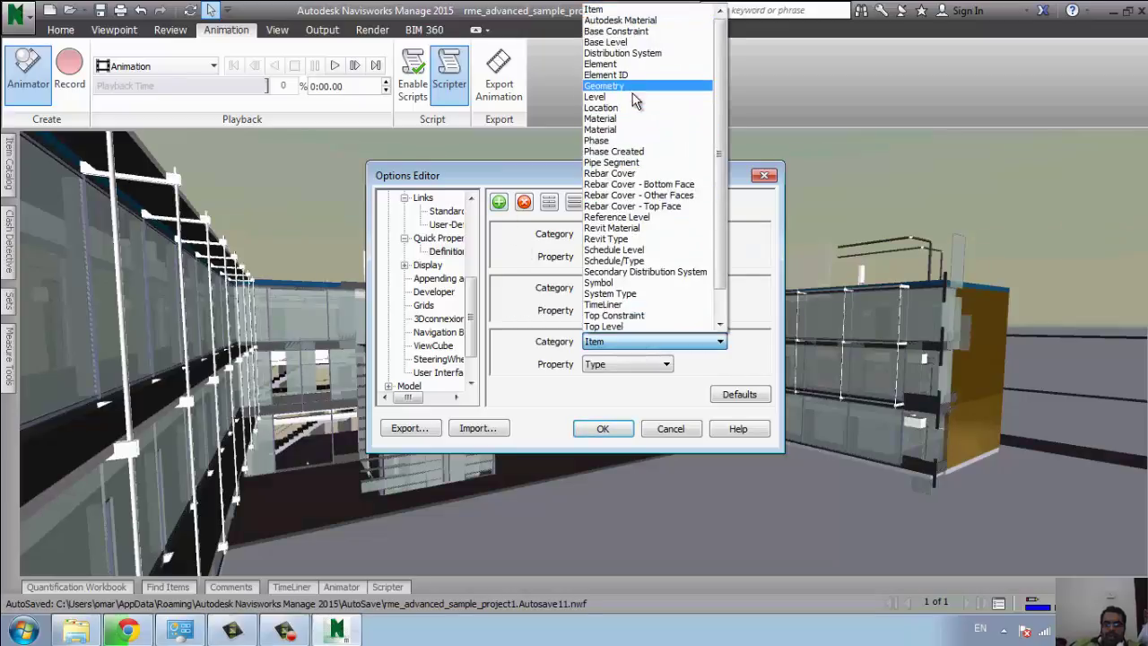
left_click(632, 96)
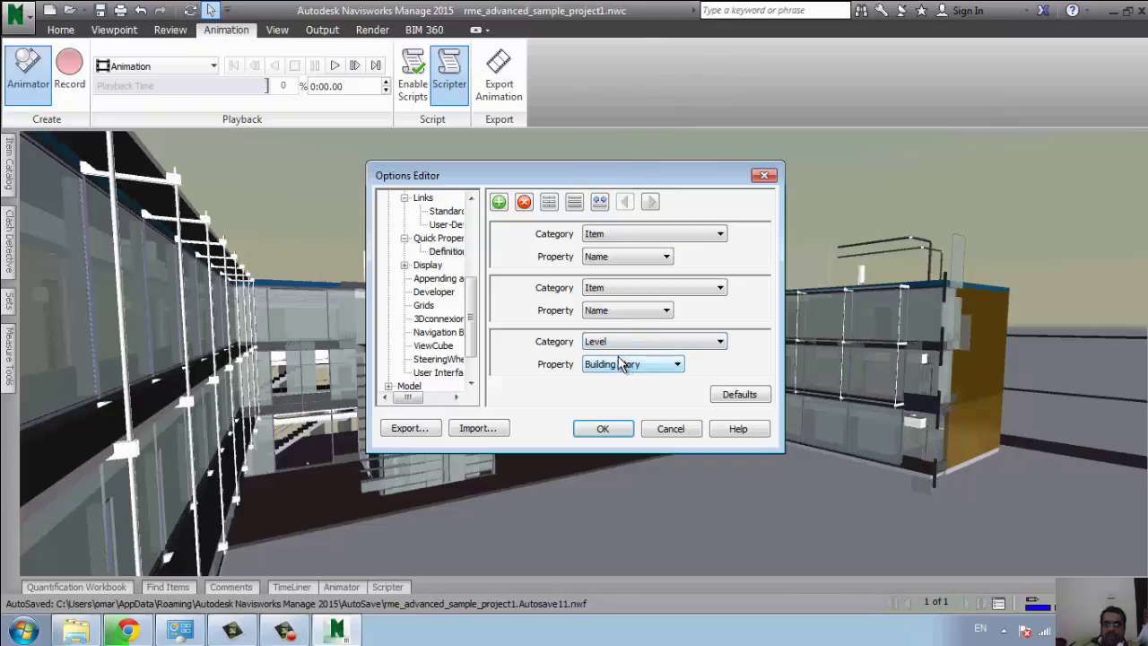
Look through the Grids, 3Dconnexion, Navigation Bar, ViewCube and SteeringWheels pages, then expand Model.
left_click(423, 306)
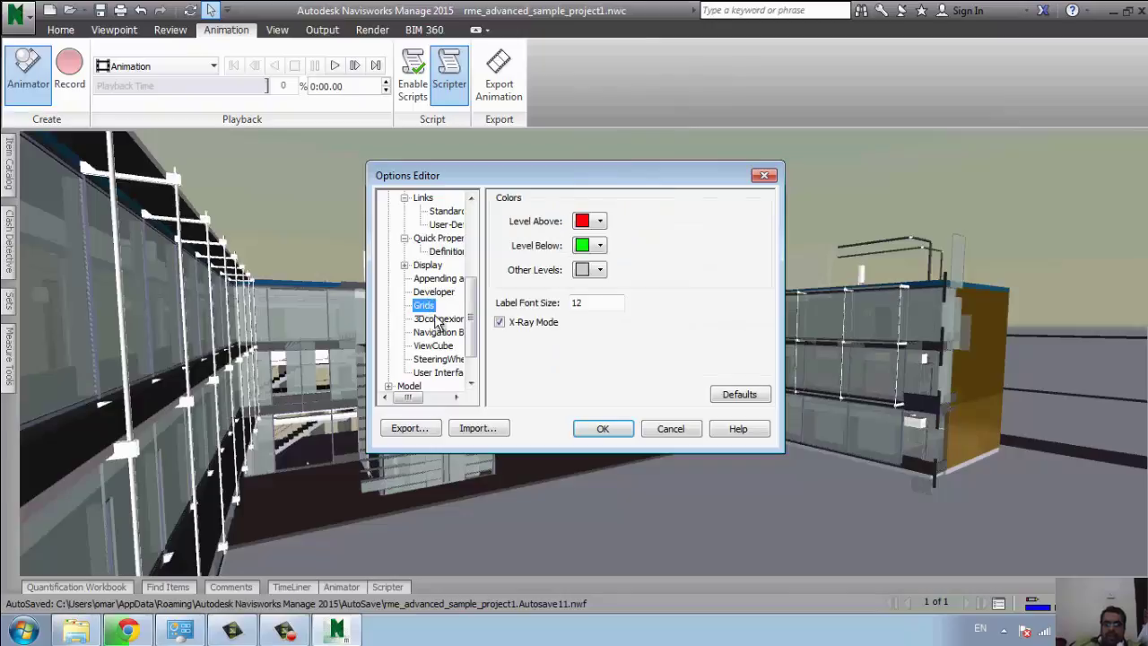
left_click(438, 319)
key("Down")
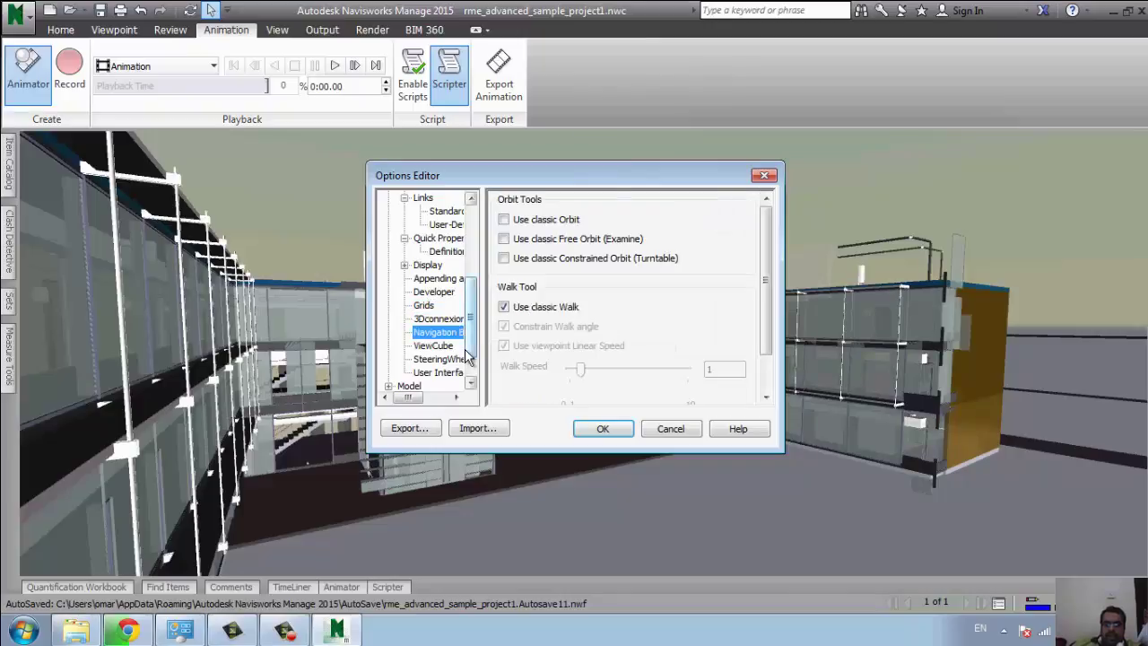
key("Down")
key("Up")
key("Up")
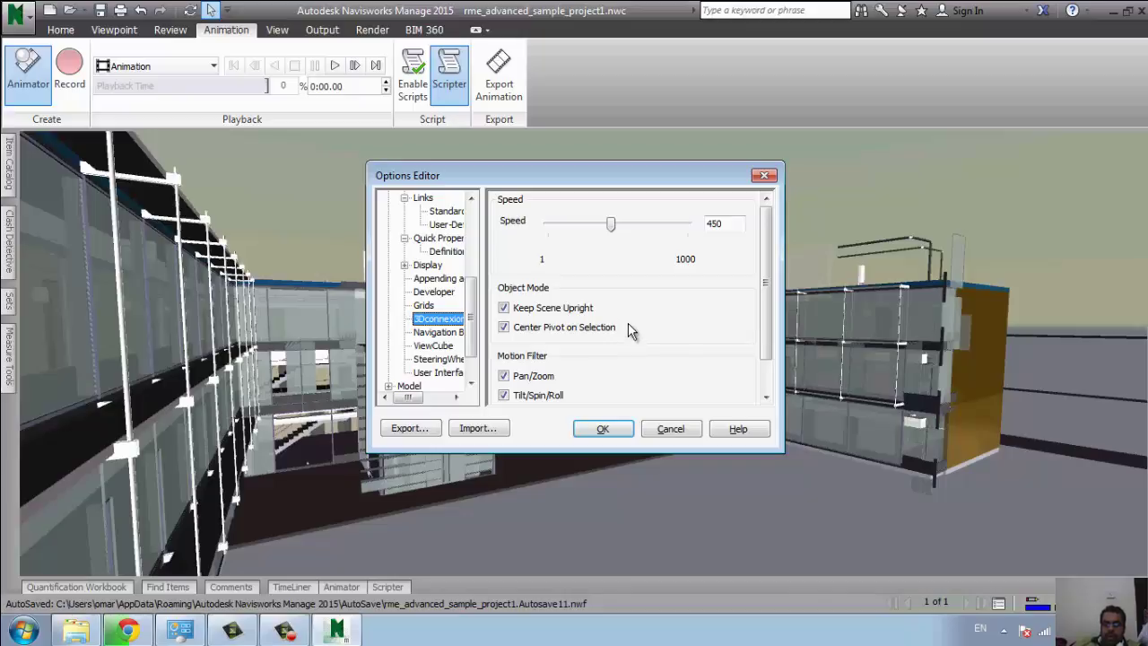
left_click(440, 346)
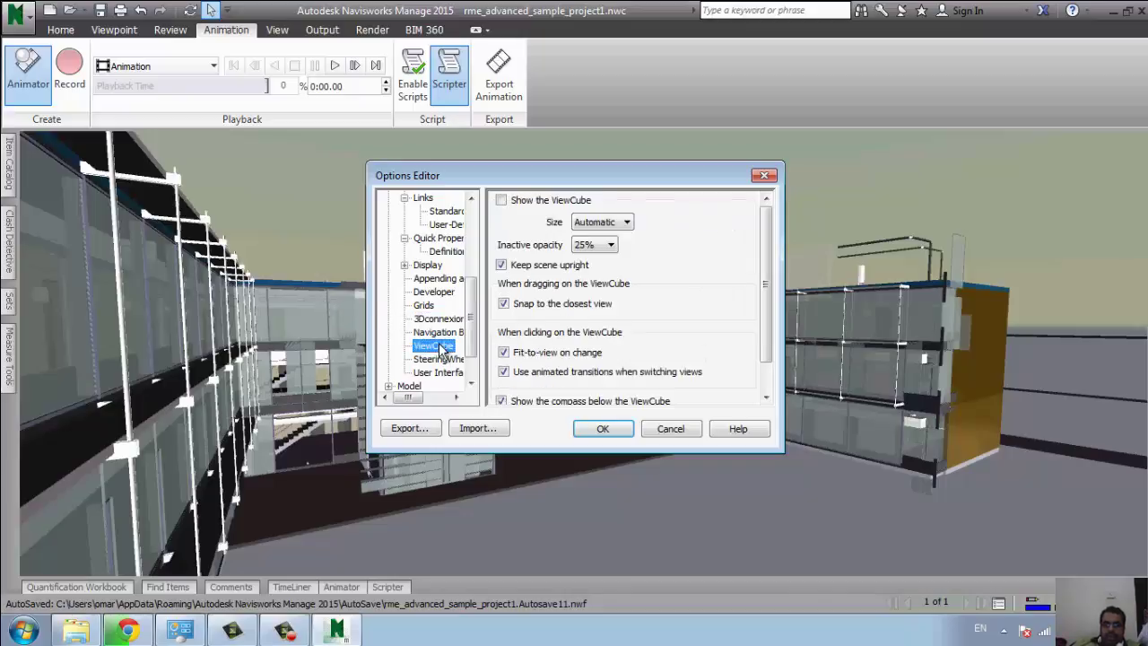
scroll(437, 350, "down", 1)
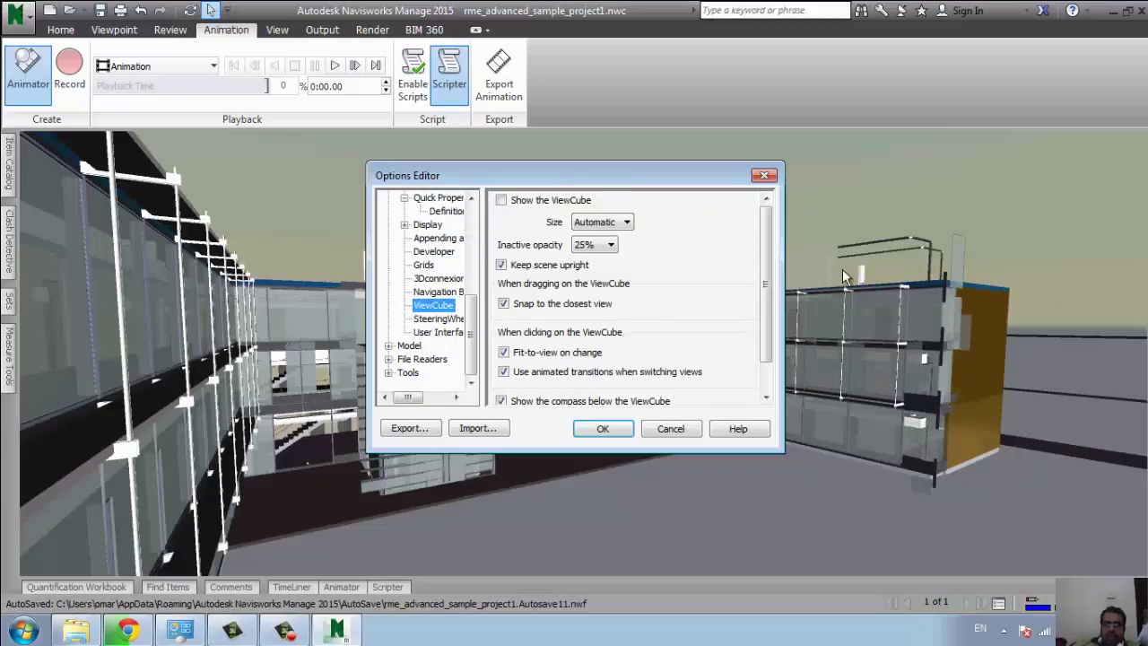
left_click(437, 321)
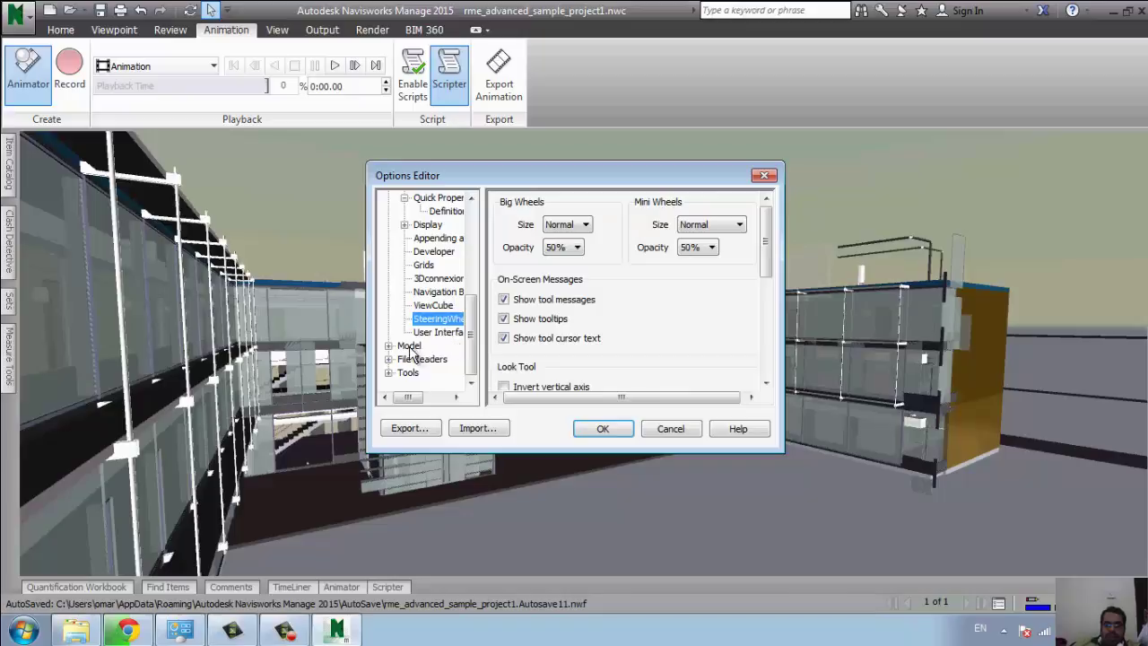
left_click(409, 346)
double_click(409, 346)
Check the Model Performance, NWD and NWC pages, then expand the File Readers group.
scroll(433, 336, "down", 1)
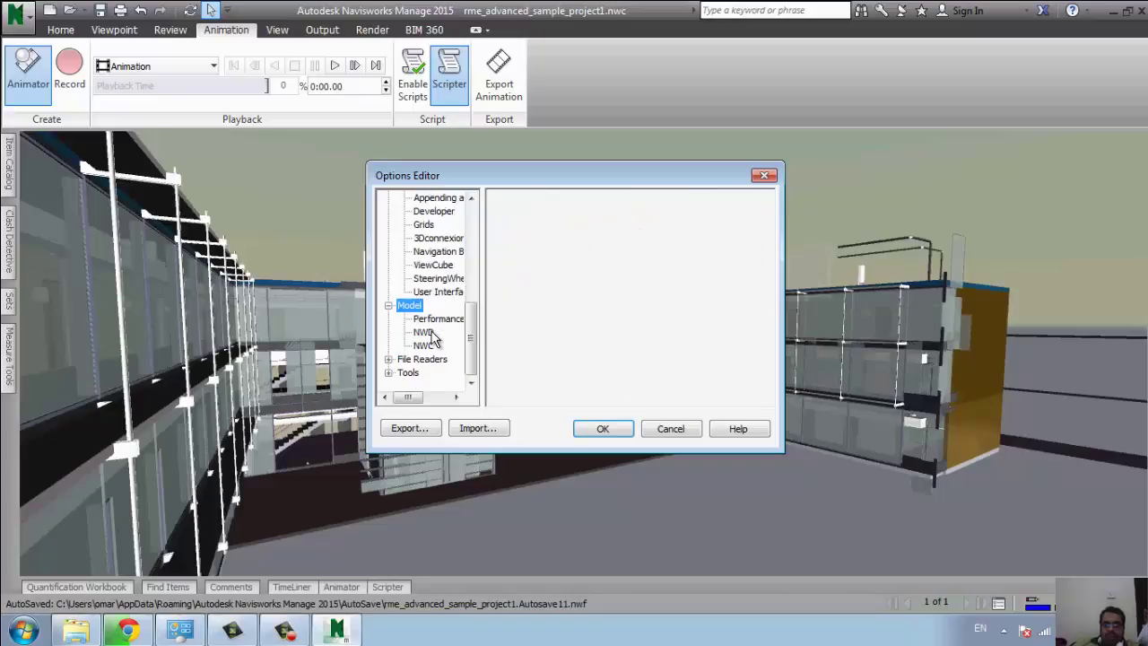
left_click(435, 320)
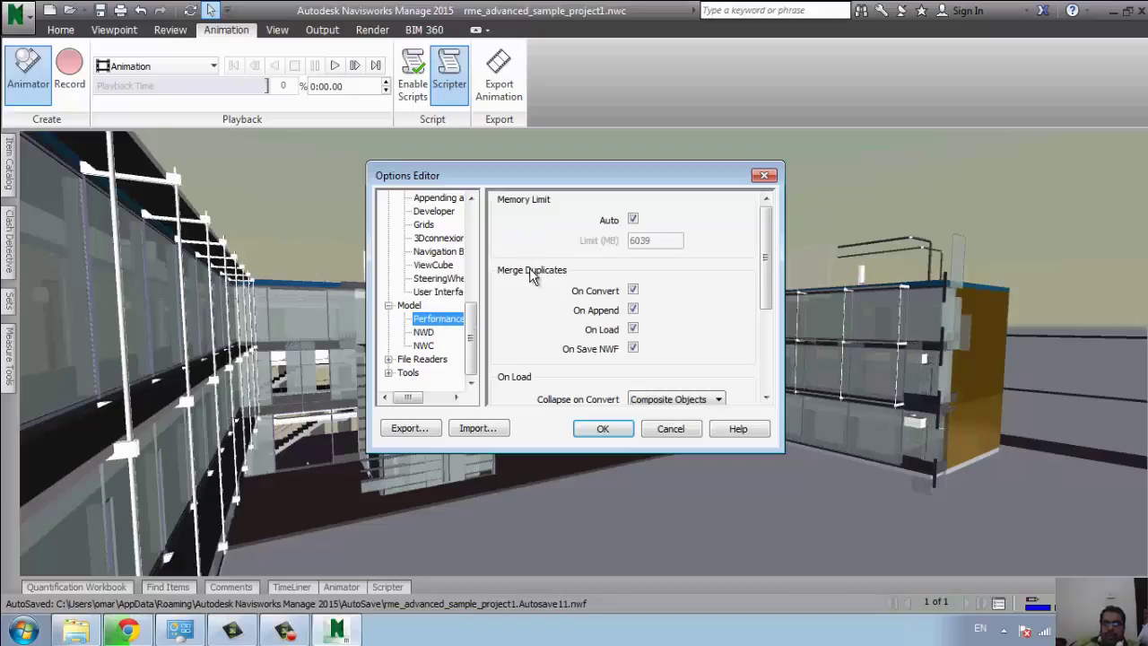
left_click(764, 331)
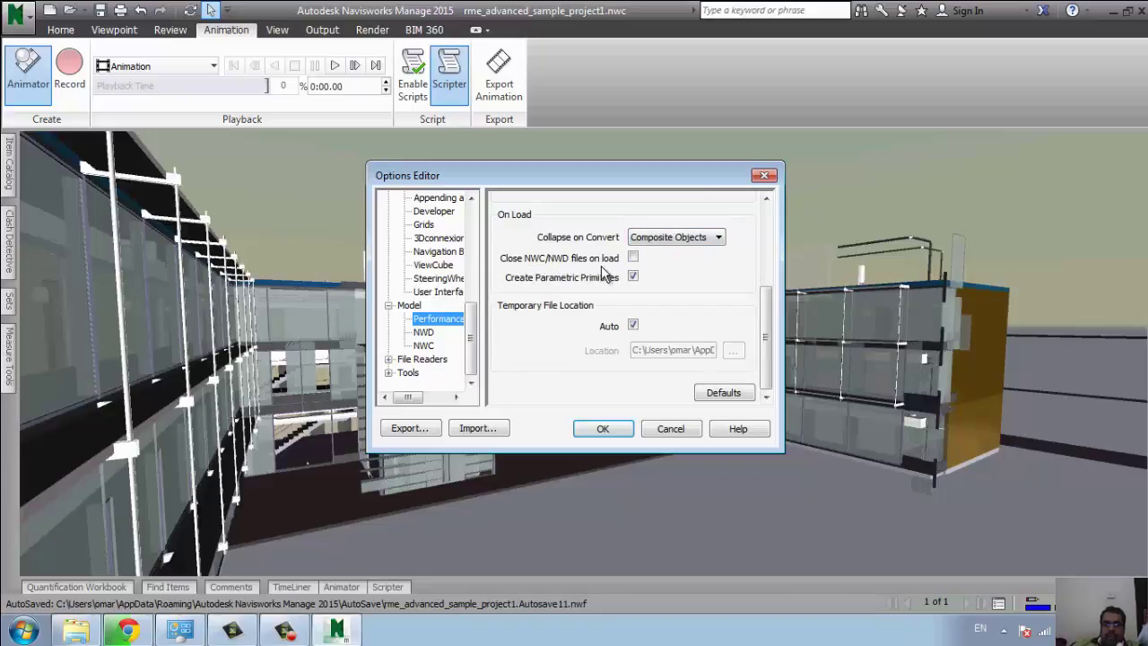
left_click(423, 331)
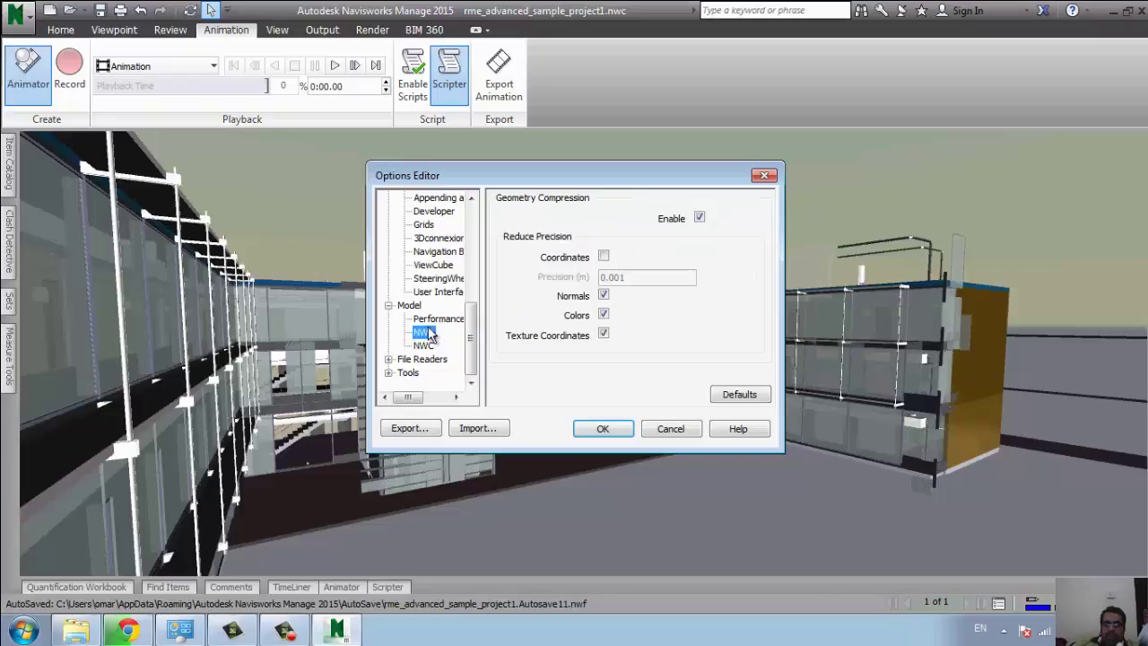
left_click(424, 345)
double_click(422, 359)
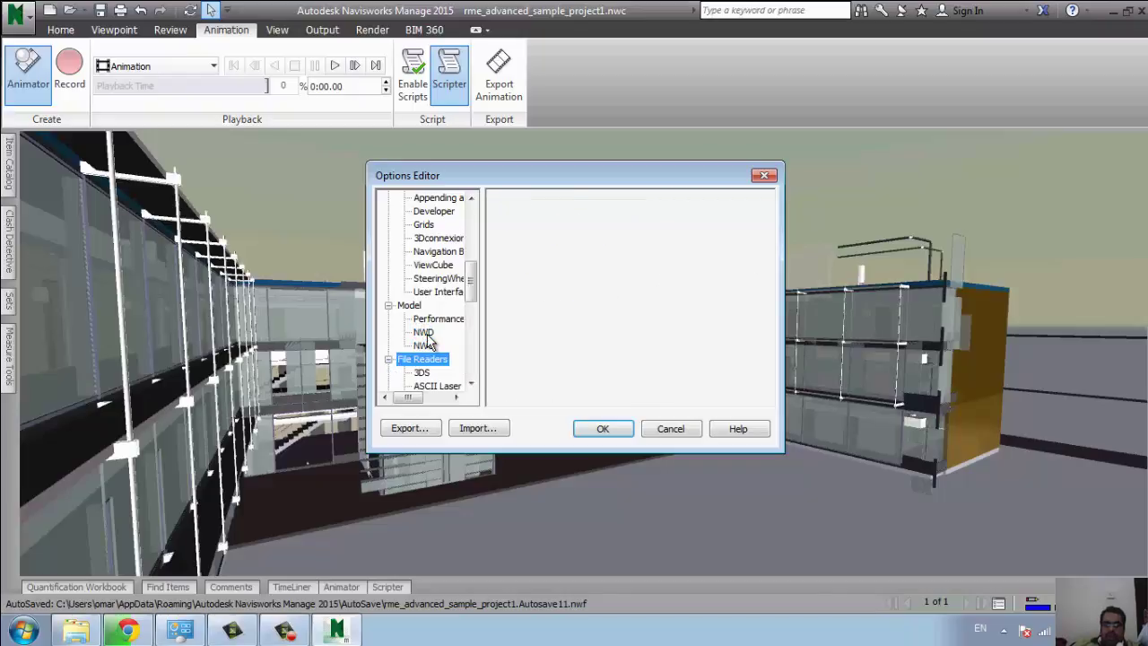
Review the IFC and Inventor reader pages and enable Merge Faces for SKP files.
scroll(429, 350, "down", 2)
scroll(428, 339, "down", 4)
scroll(426, 334, "up", 2)
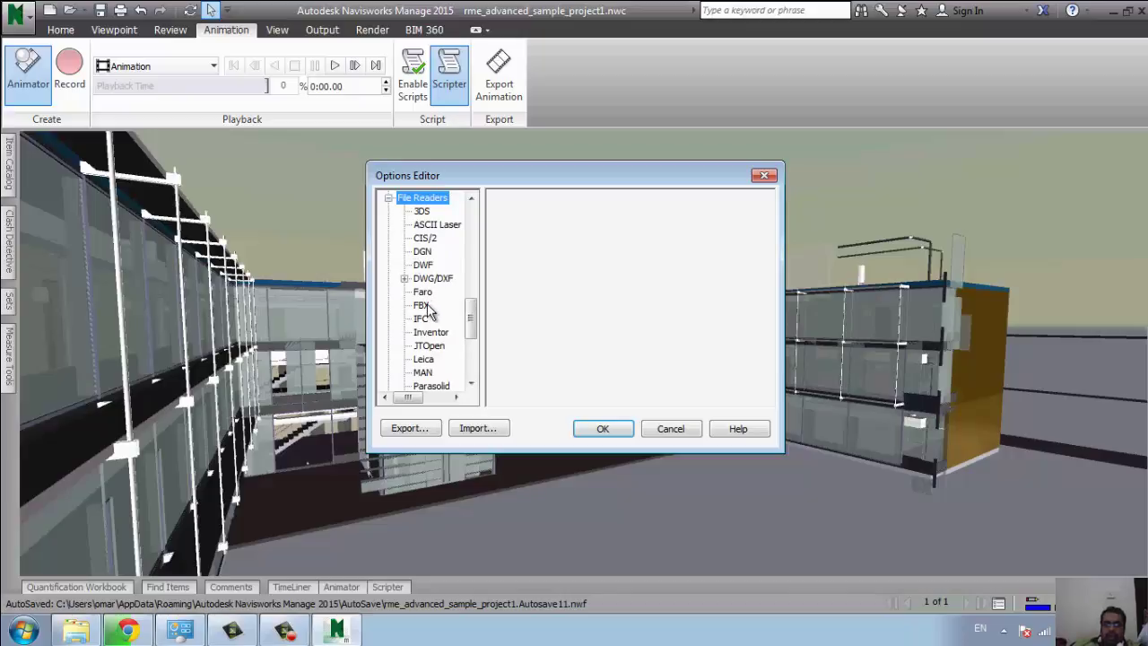
left_click(420, 320)
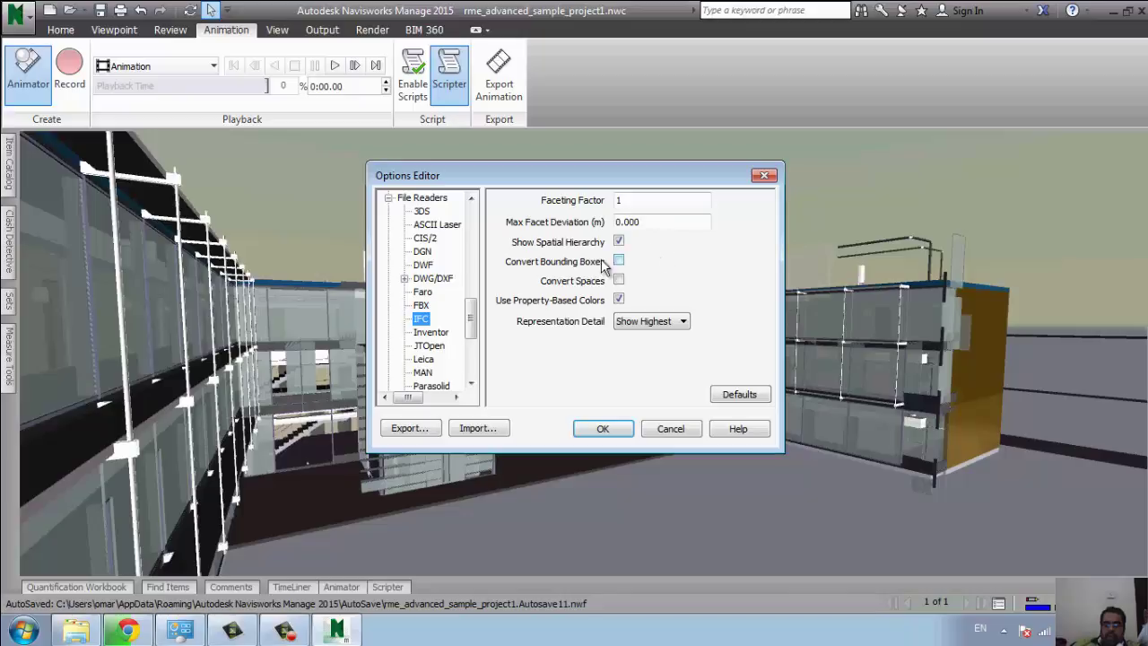
left_click(440, 332)
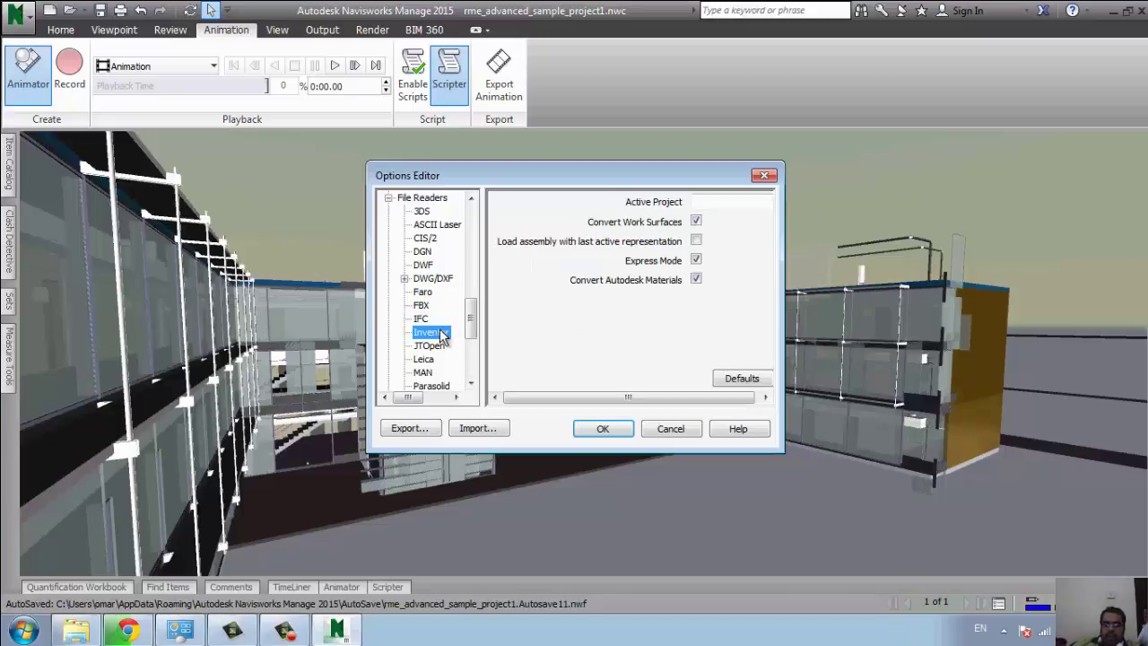
scroll(462, 349, "down", 2)
scroll(463, 349, "down", 1)
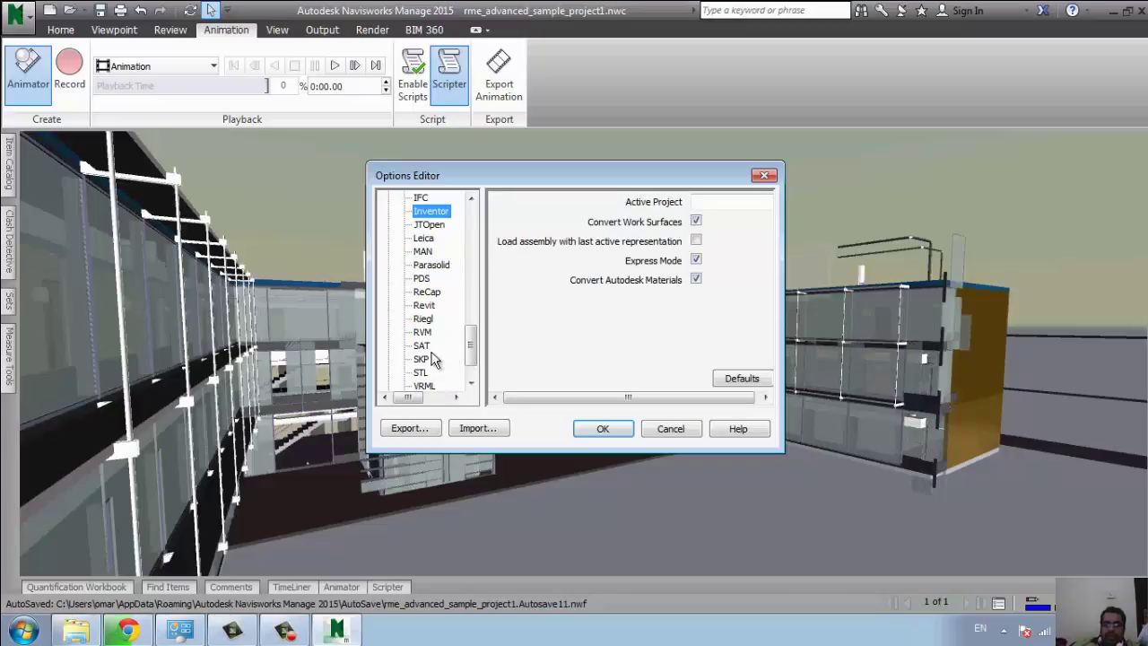
left_click(421, 359)
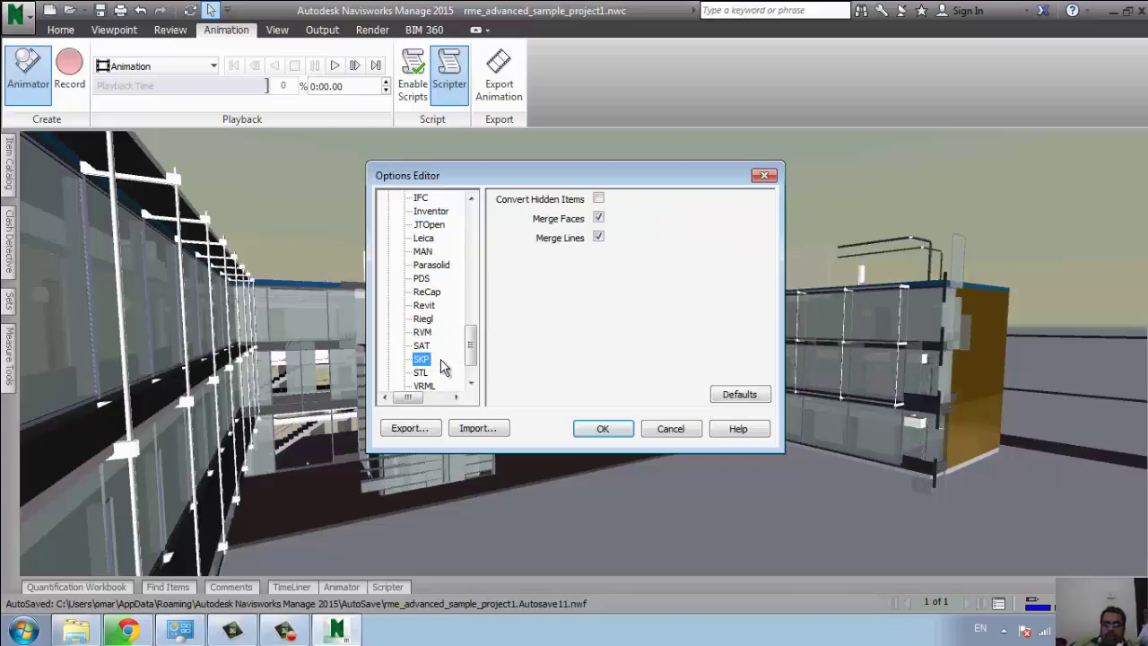
left_click(598, 218)
Review the DWF and DWG/DXF reader options, then expand the Tools group.
scroll(422, 346, "down", 1)
scroll(429, 343, "up", 5)
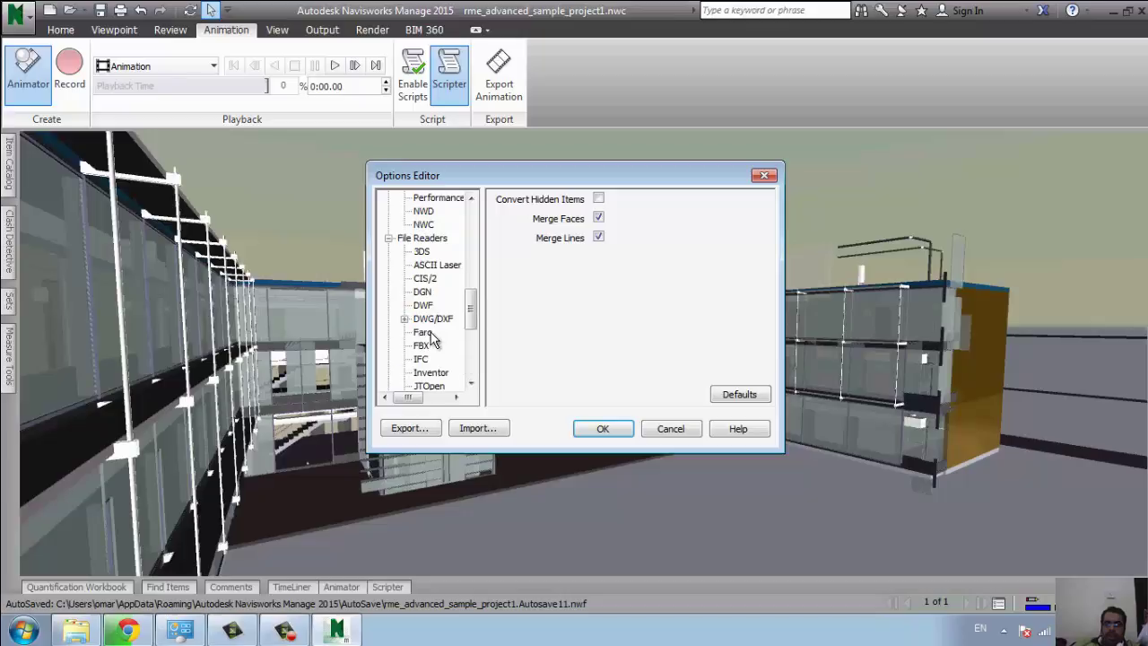
scroll(434, 344, "up", 1)
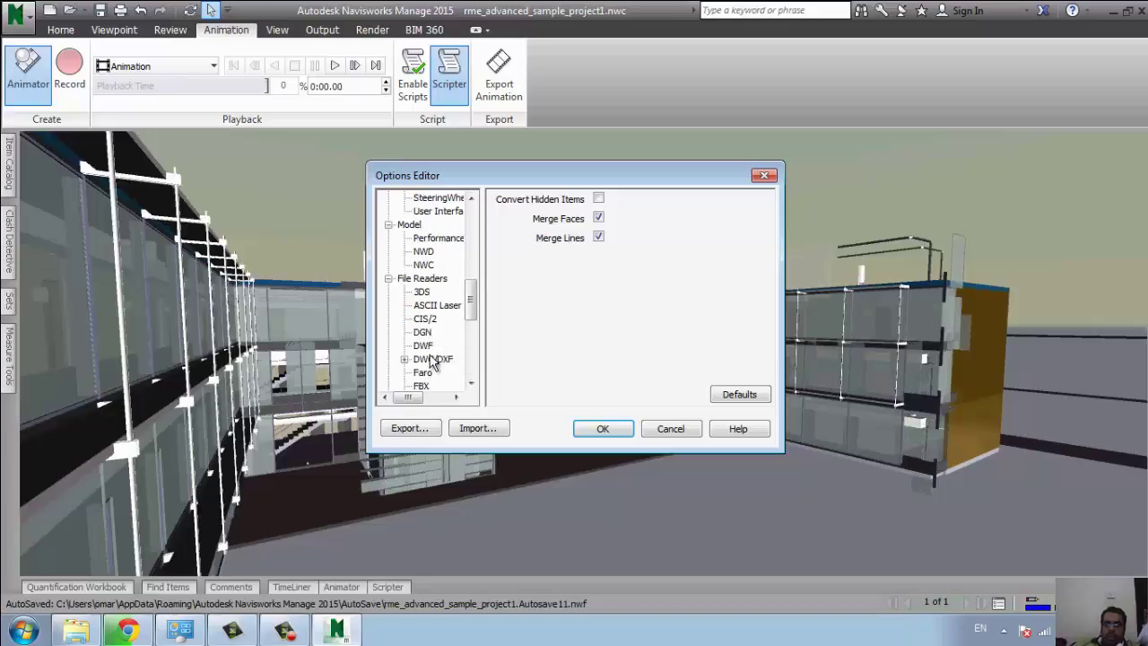
left_click(427, 346)
left_click(435, 359)
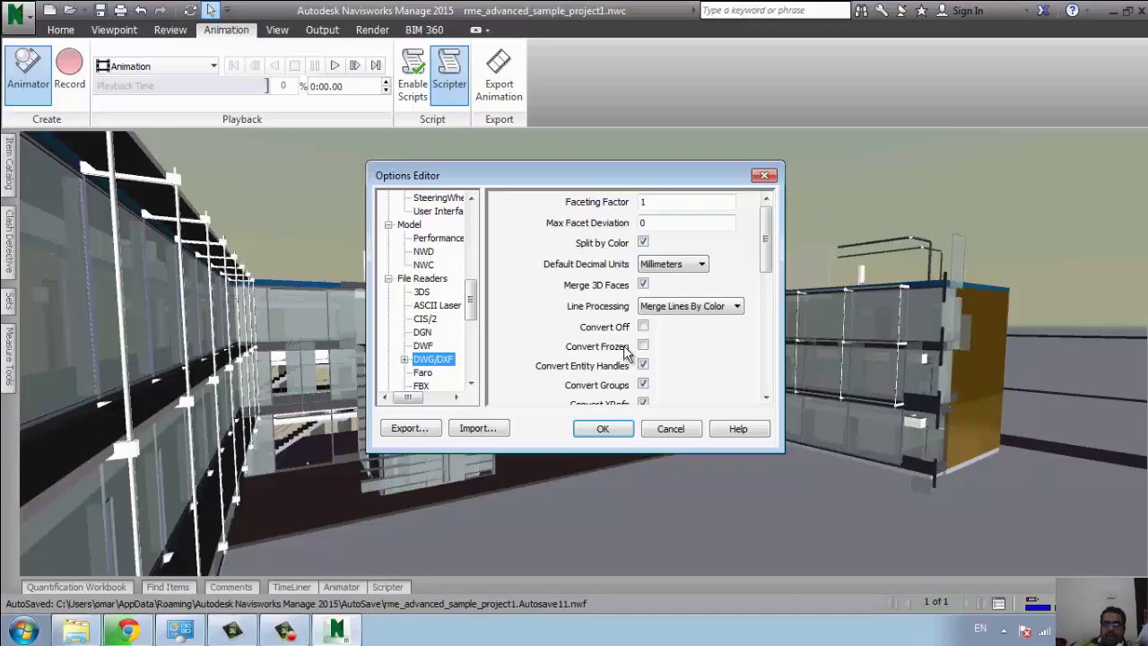
scroll(633, 352, "down", 3)
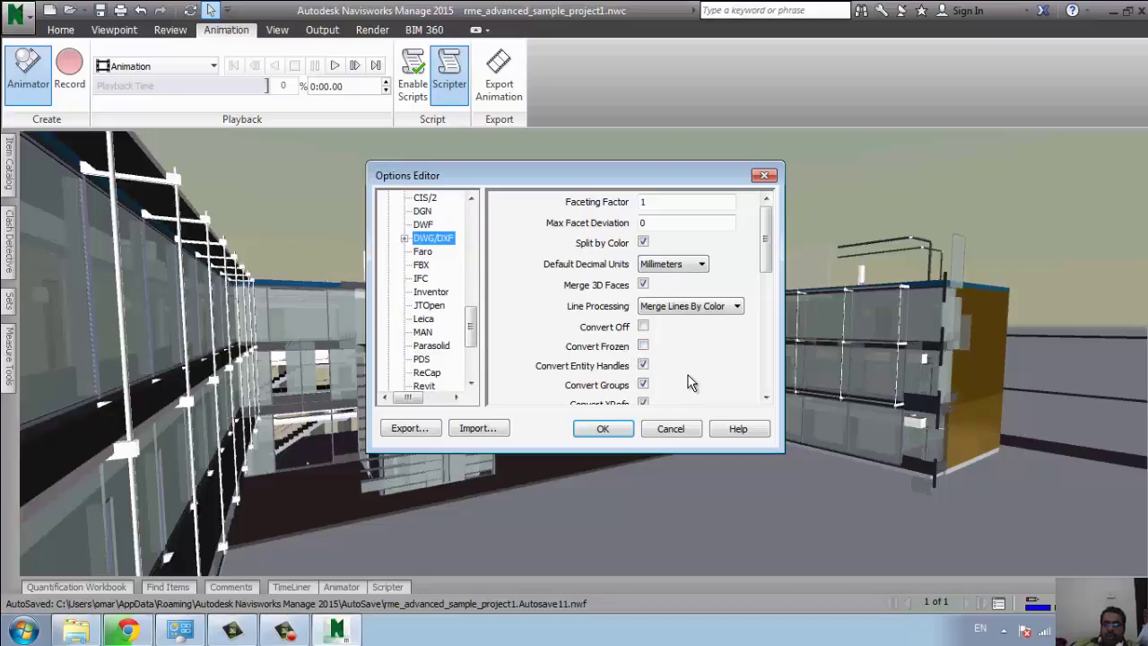
scroll(690, 383, "down", 3)
left_click(769, 305)
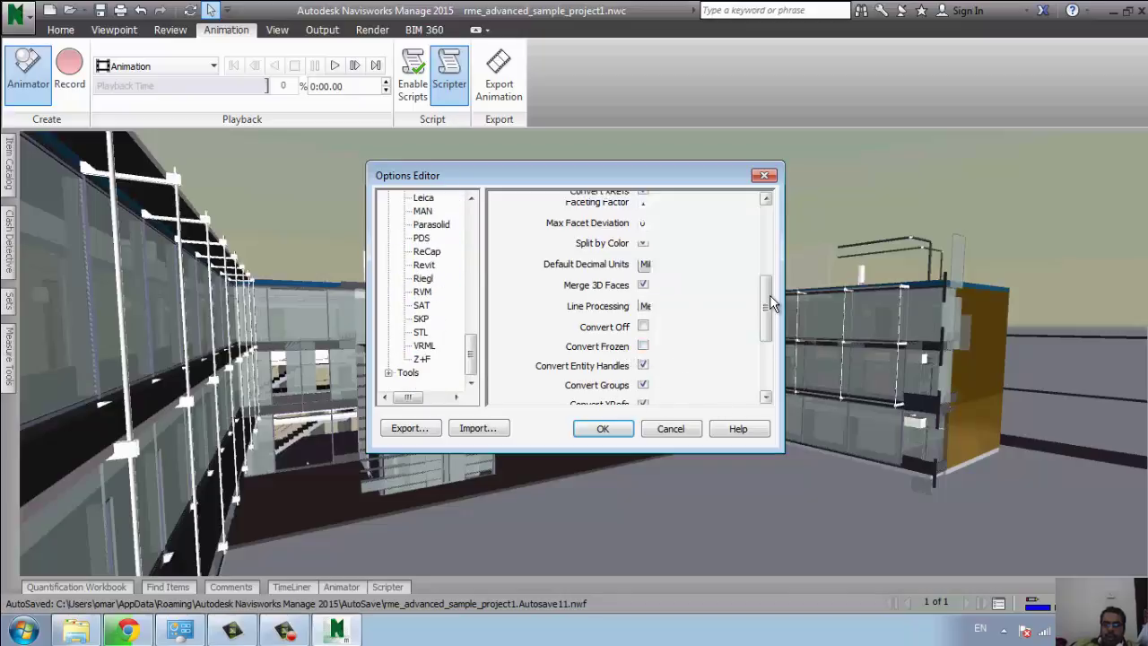
left_click_drag(770, 305, 753, 375)
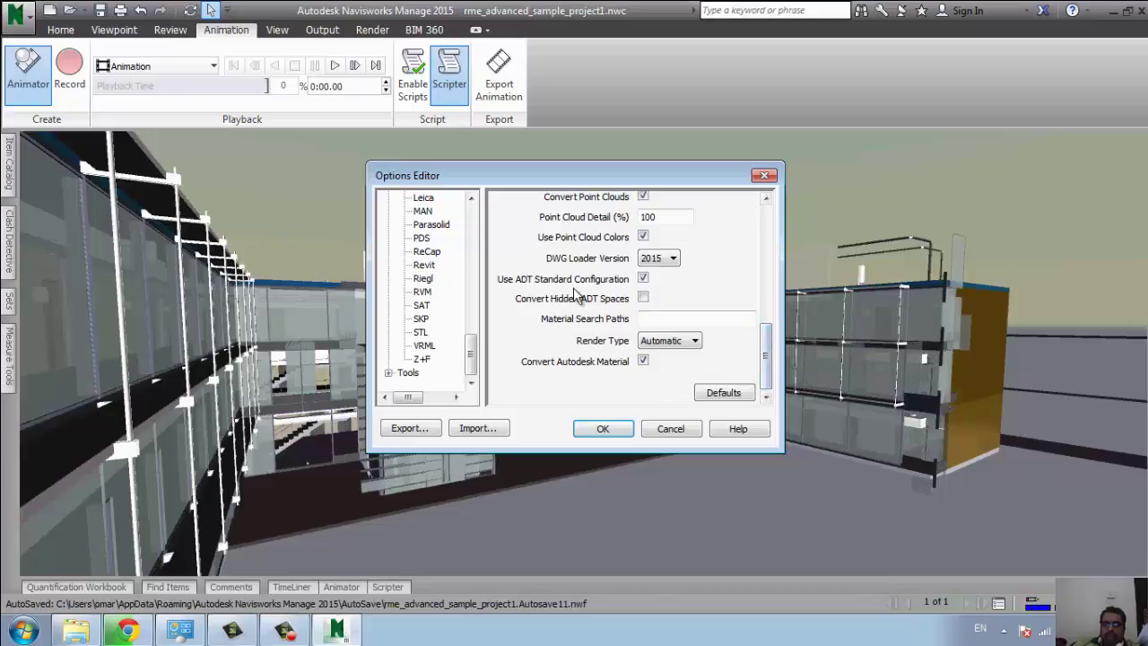
left_click(409, 370)
double_click(410, 371)
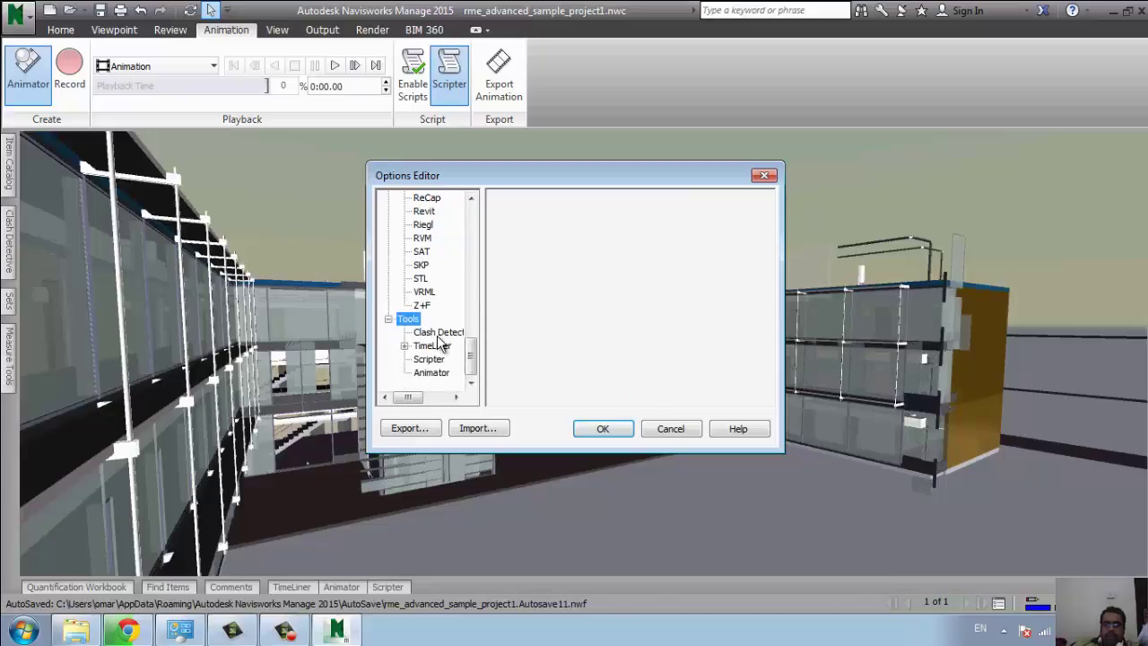
View the Clash Detective, TimeLiner and Animator pages, then cancel the Options Editor.
left_click(437, 332)
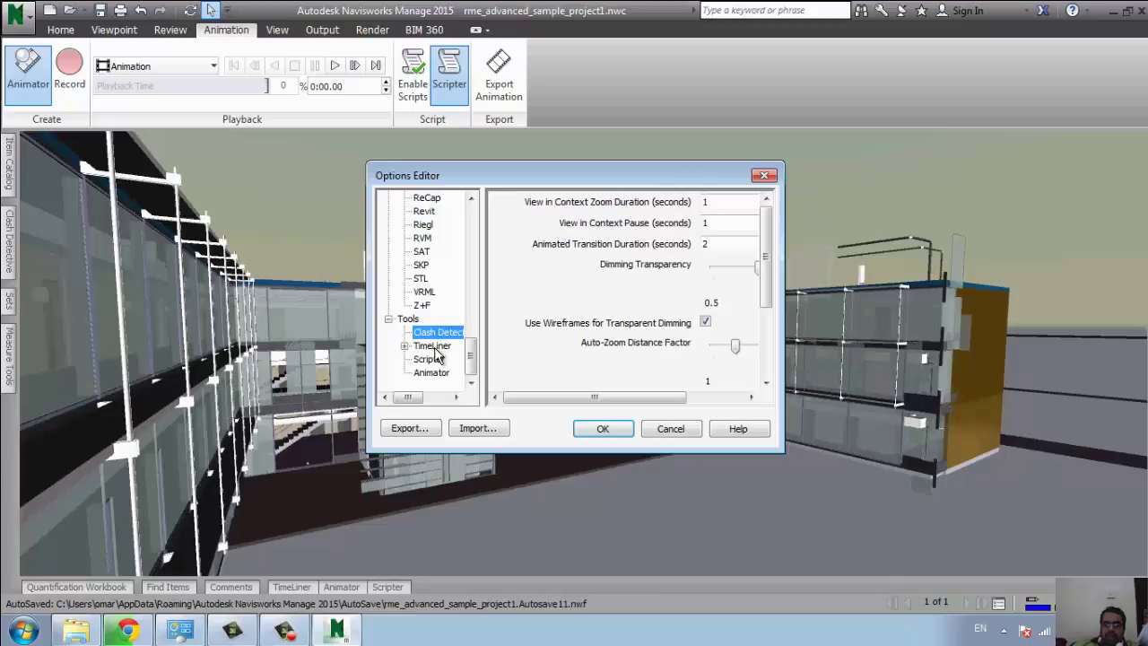
left_click(434, 347)
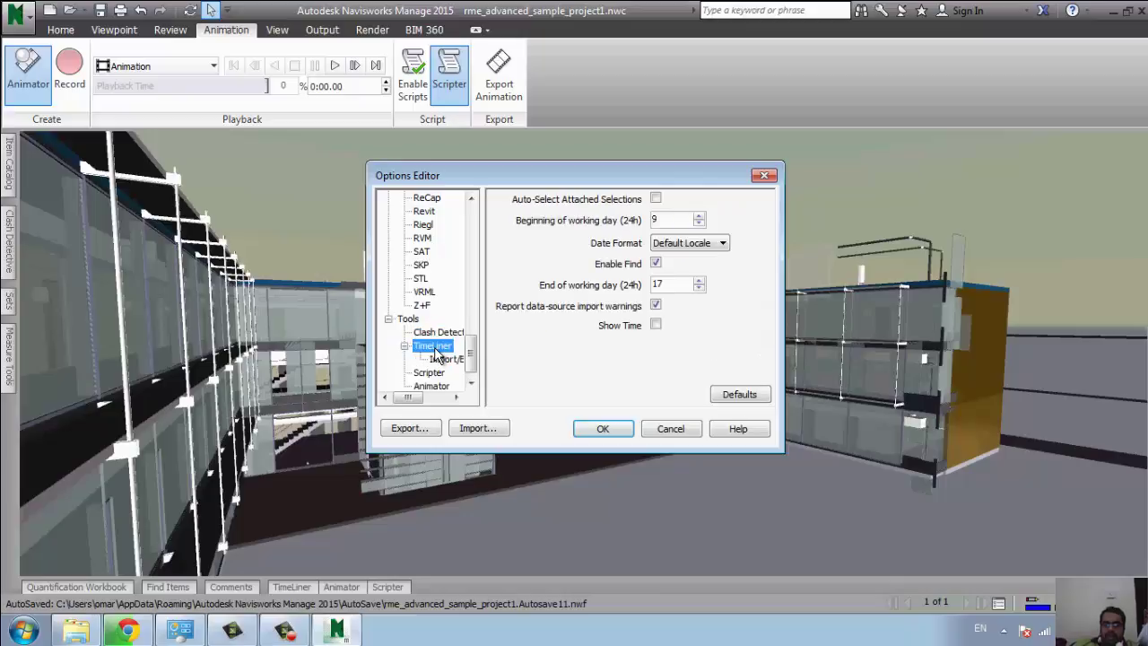
double_click(436, 350)
left_click(433, 373)
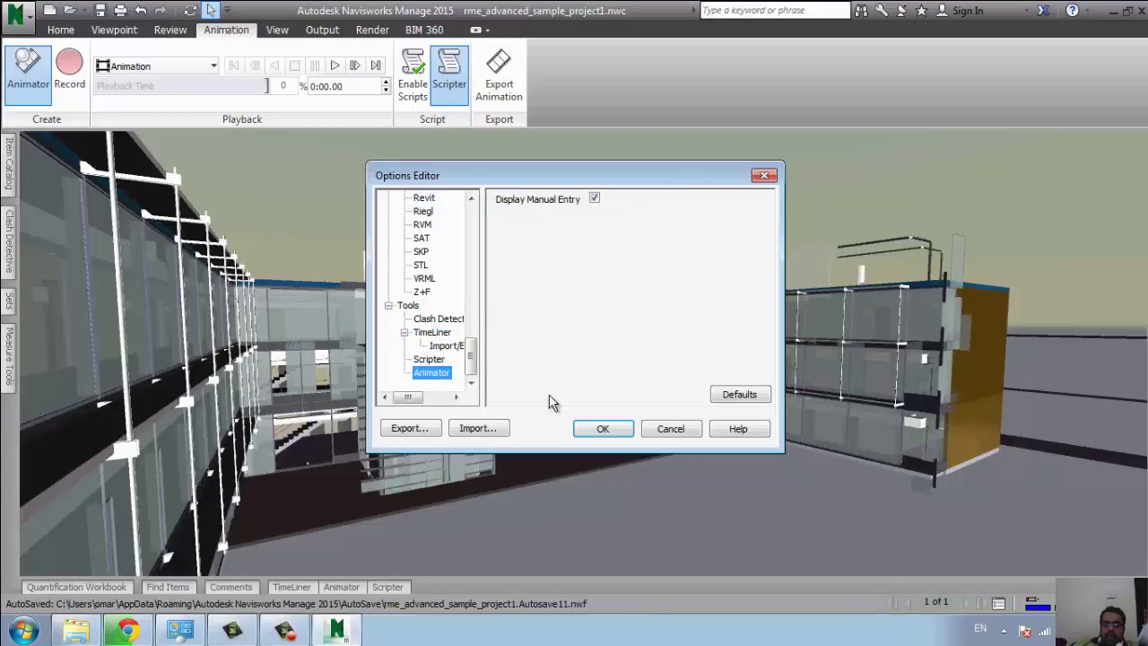
left_click(651, 435)
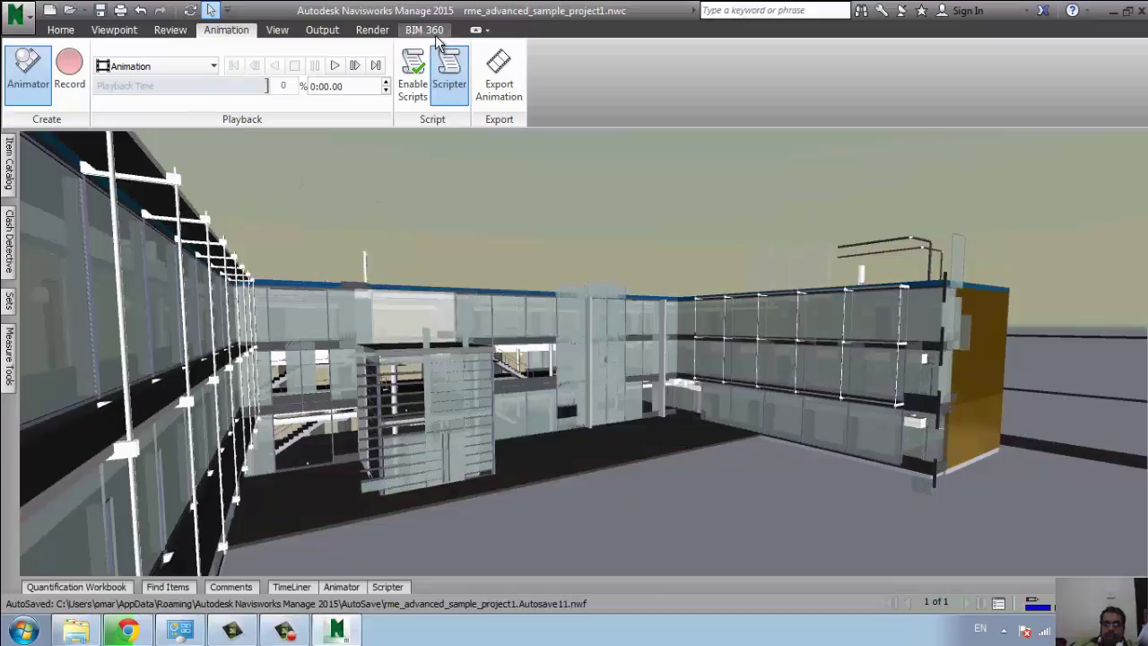
Select the right wing's glass panel so Item Tools shows its 75% transparency.
left_click(315, 33)
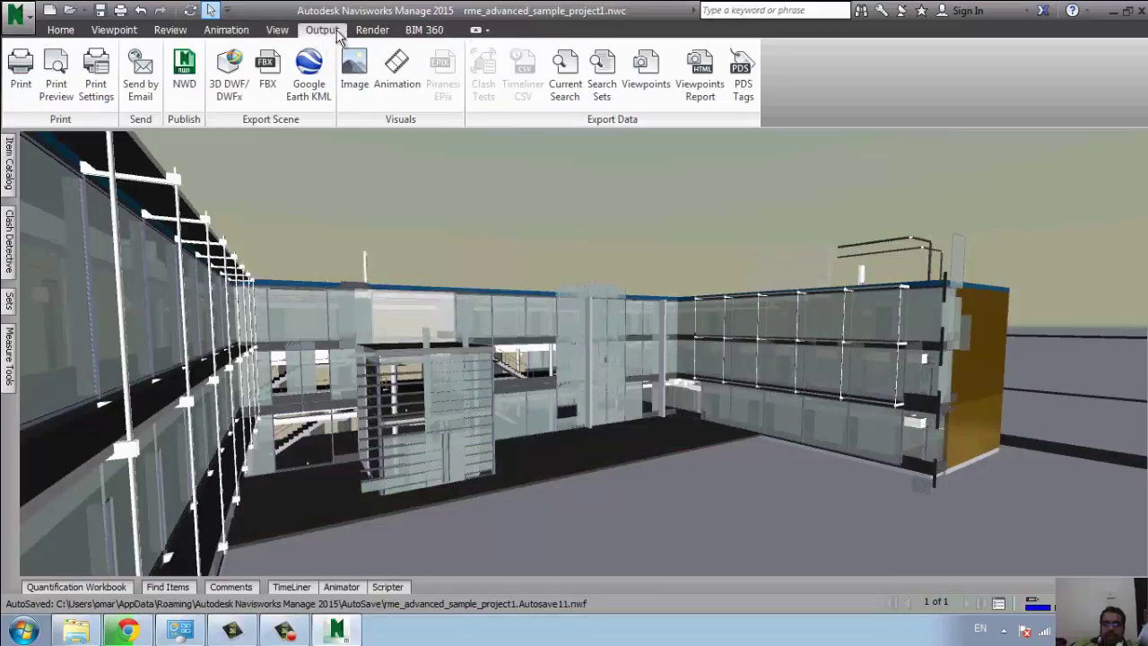
left_click(371, 29)
left_click(781, 344)
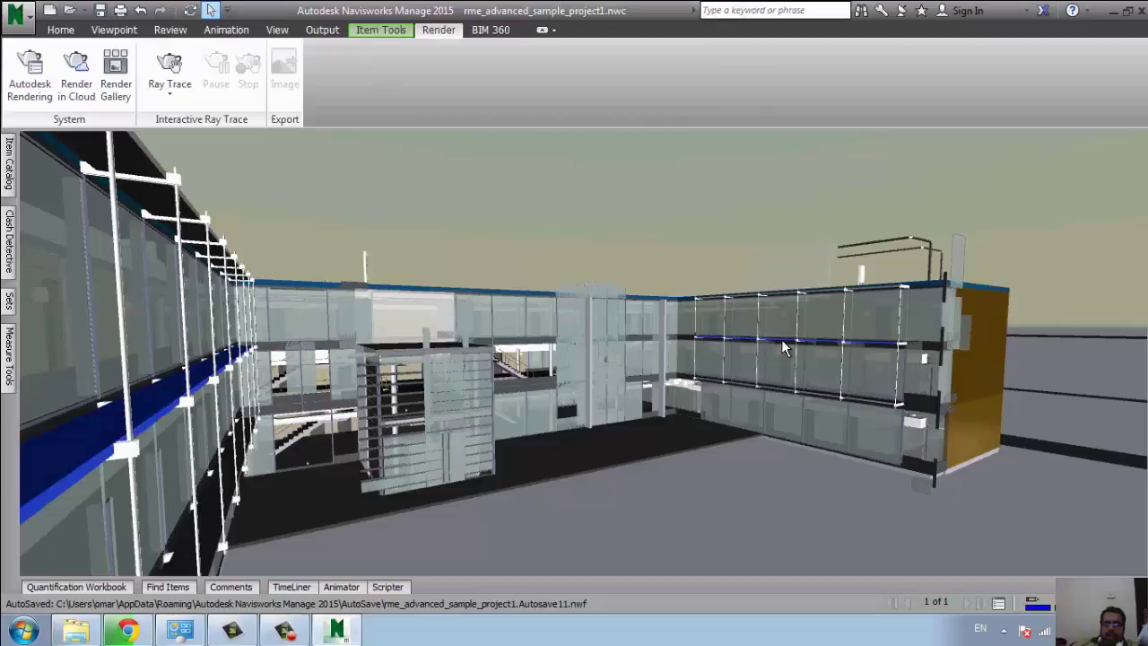
left_click(400, 34)
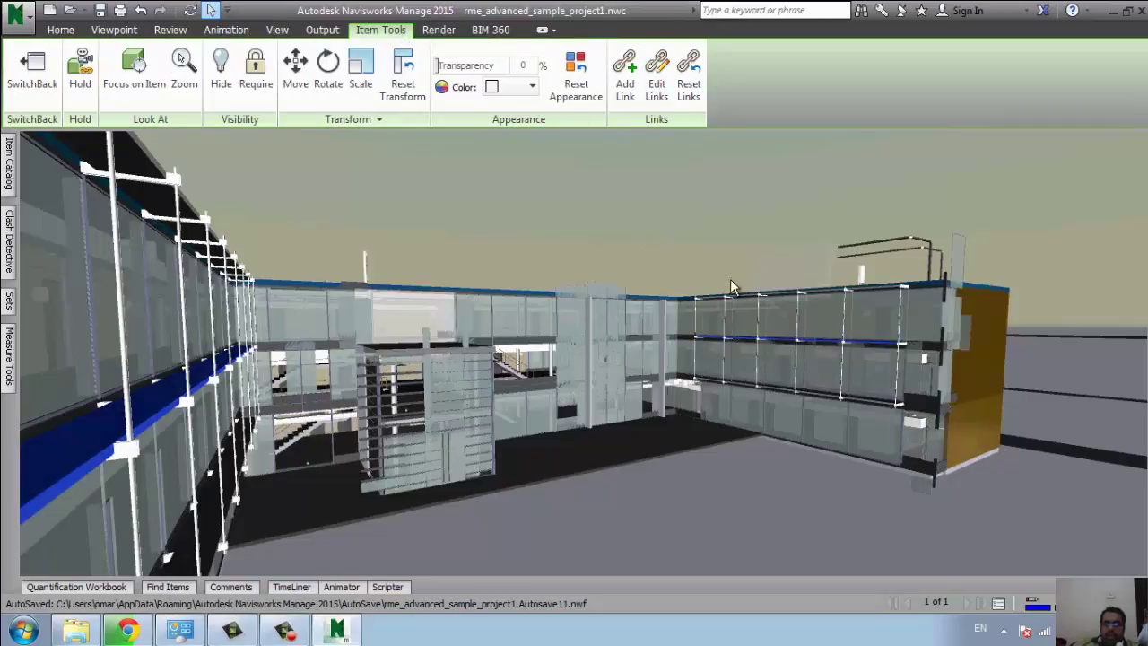
left_click(826, 375)
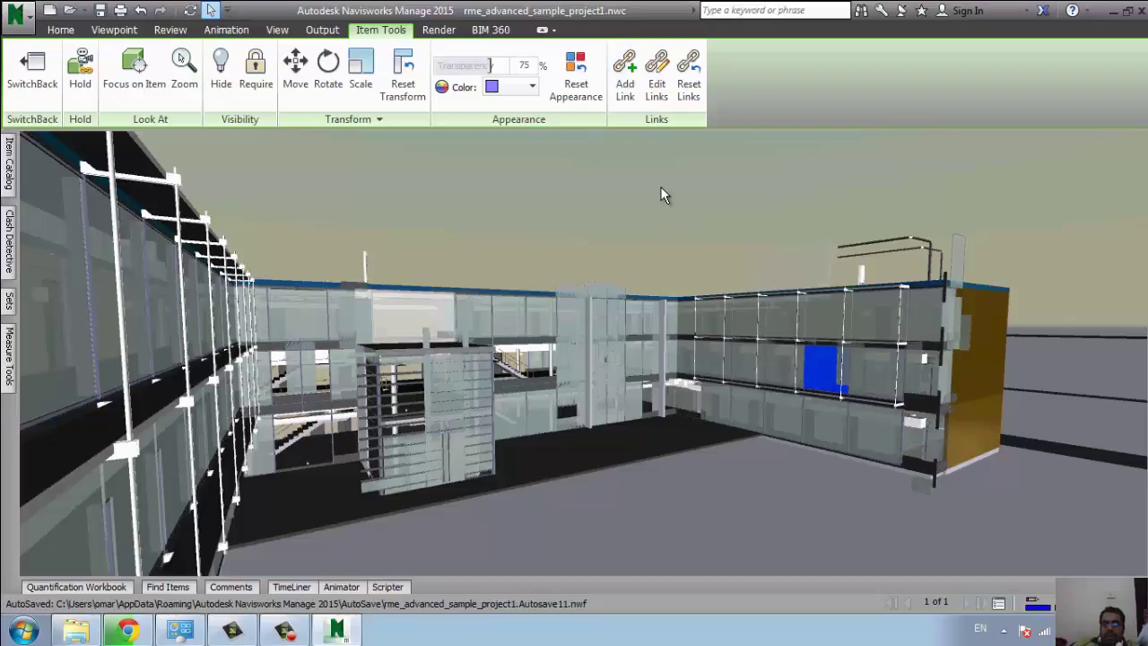
Add a link to the panel targeting the HTML file rme_advanced_sample_project.html.
left_click(619, 82)
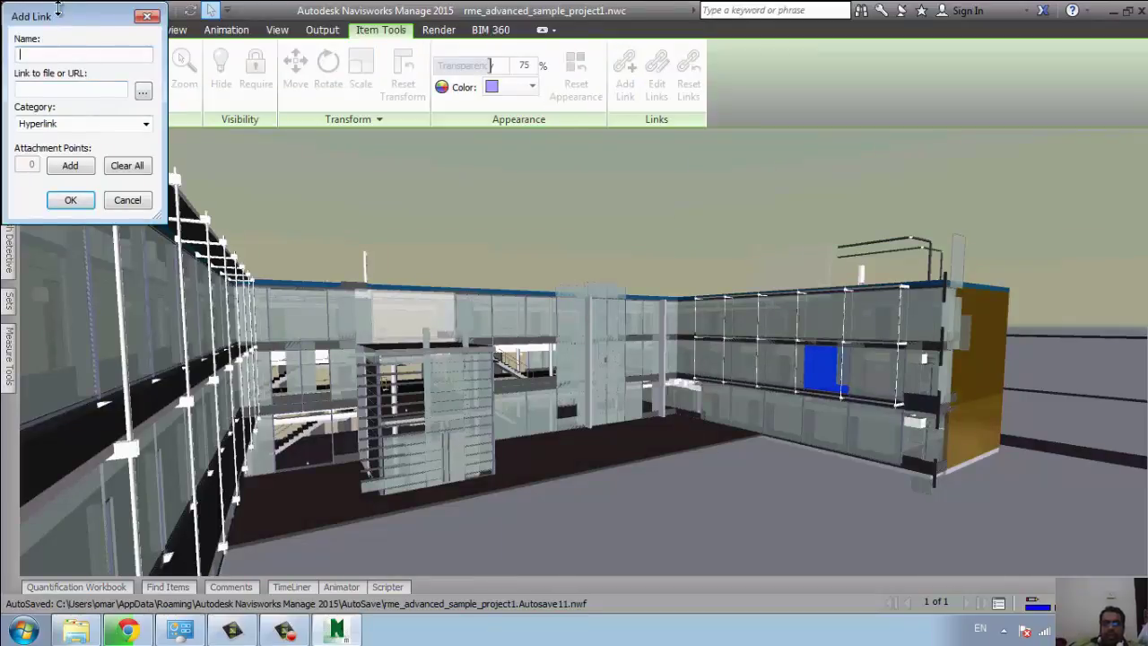
left_click_drag(108, 27, 311, 132)
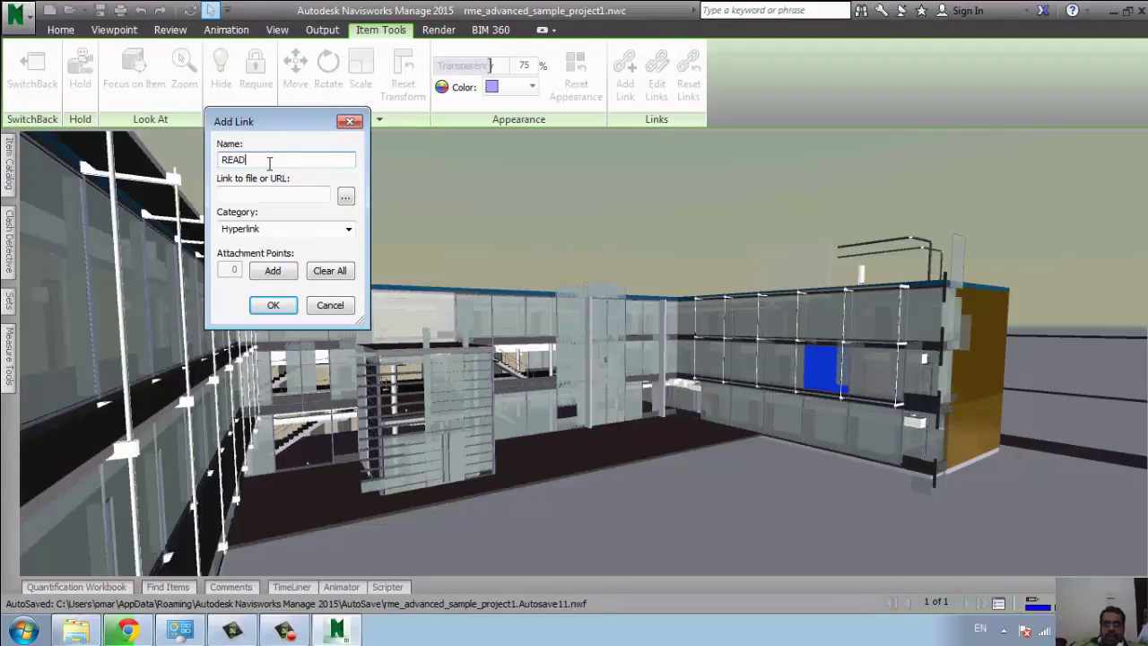
left_click(345, 196)
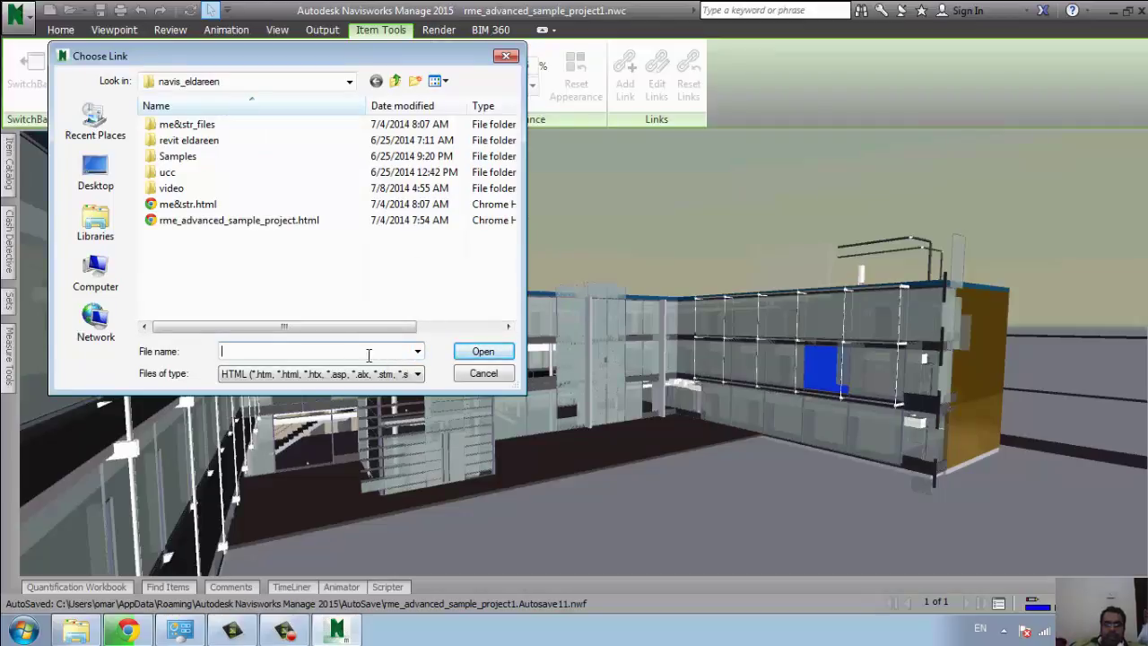
left_click(388, 377)
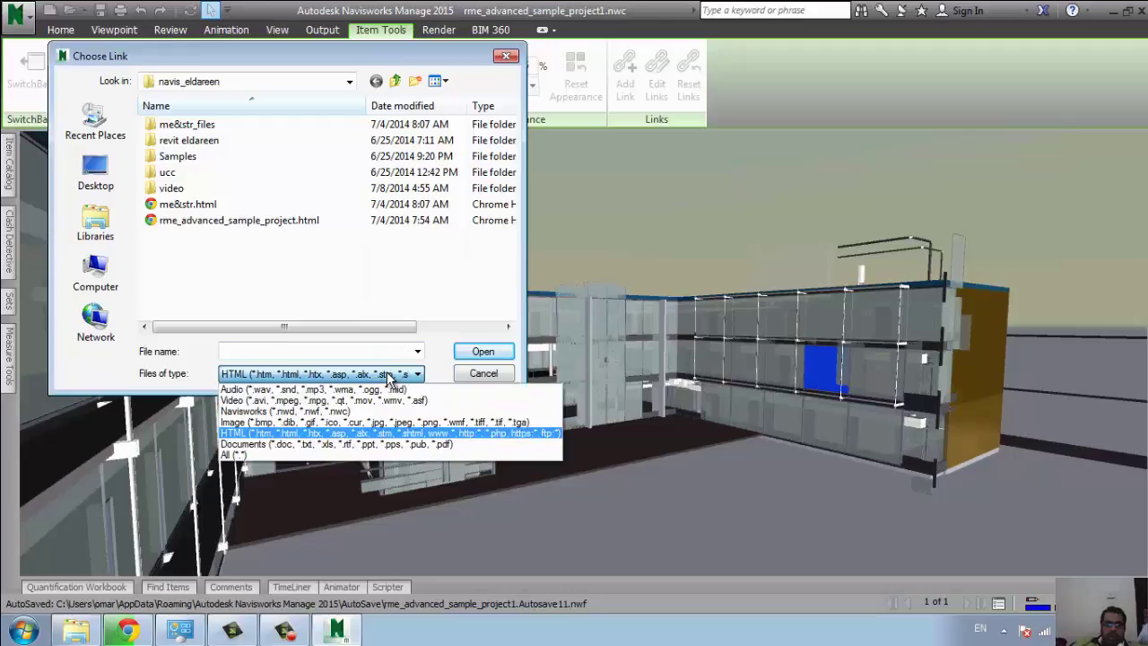
left_click(390, 378)
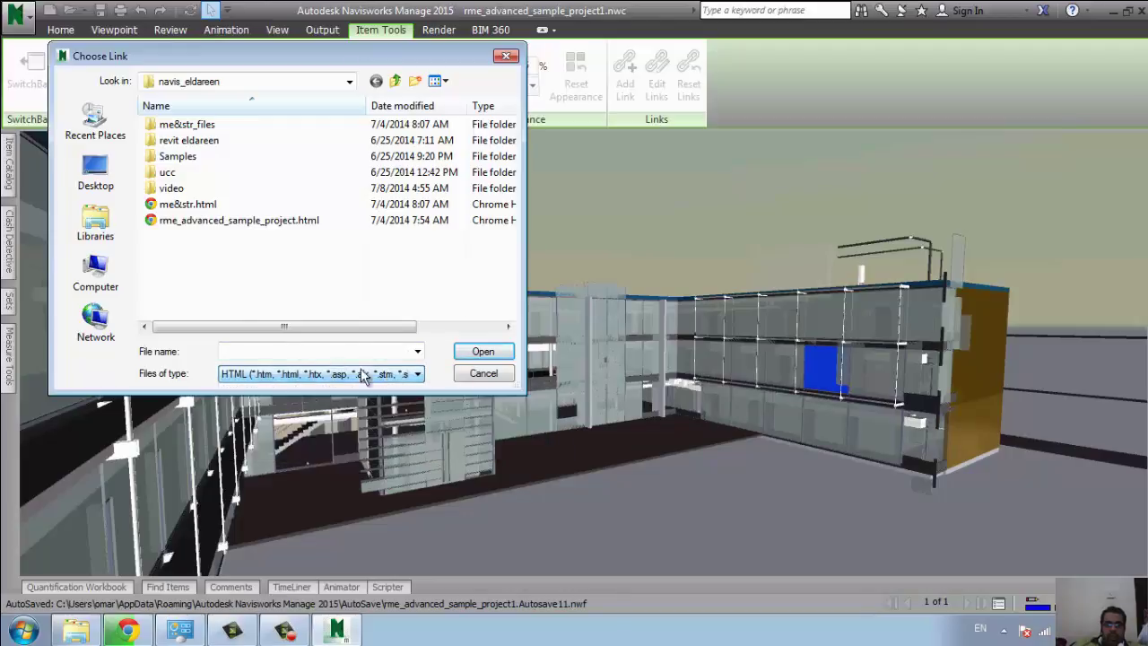
left_click(185, 222)
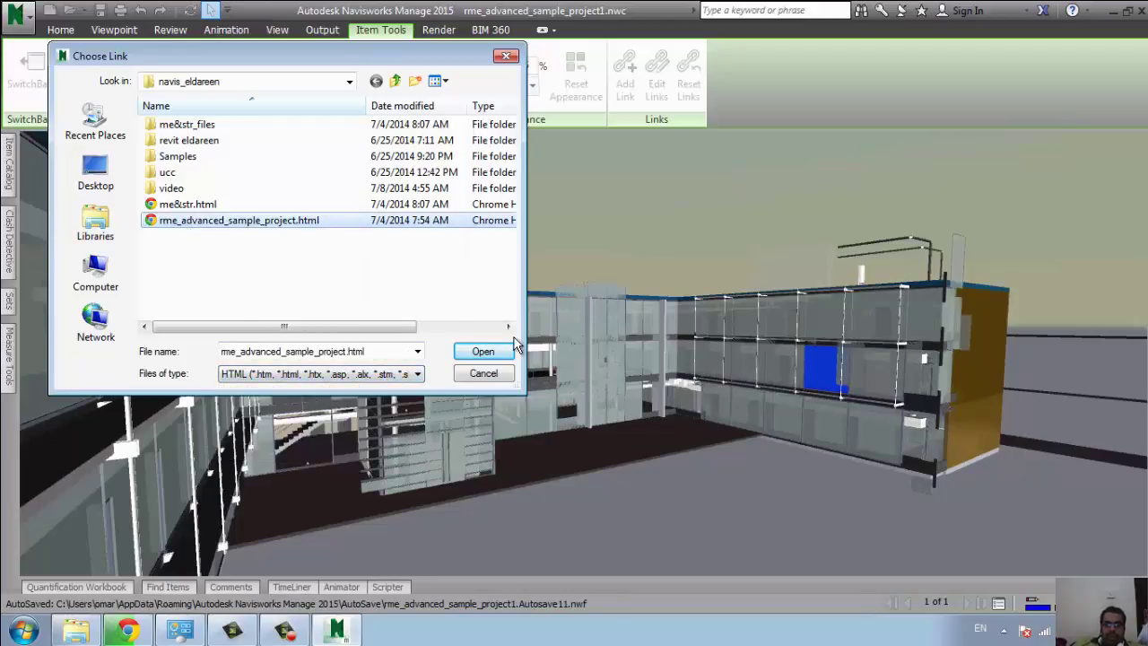
left_click(485, 352)
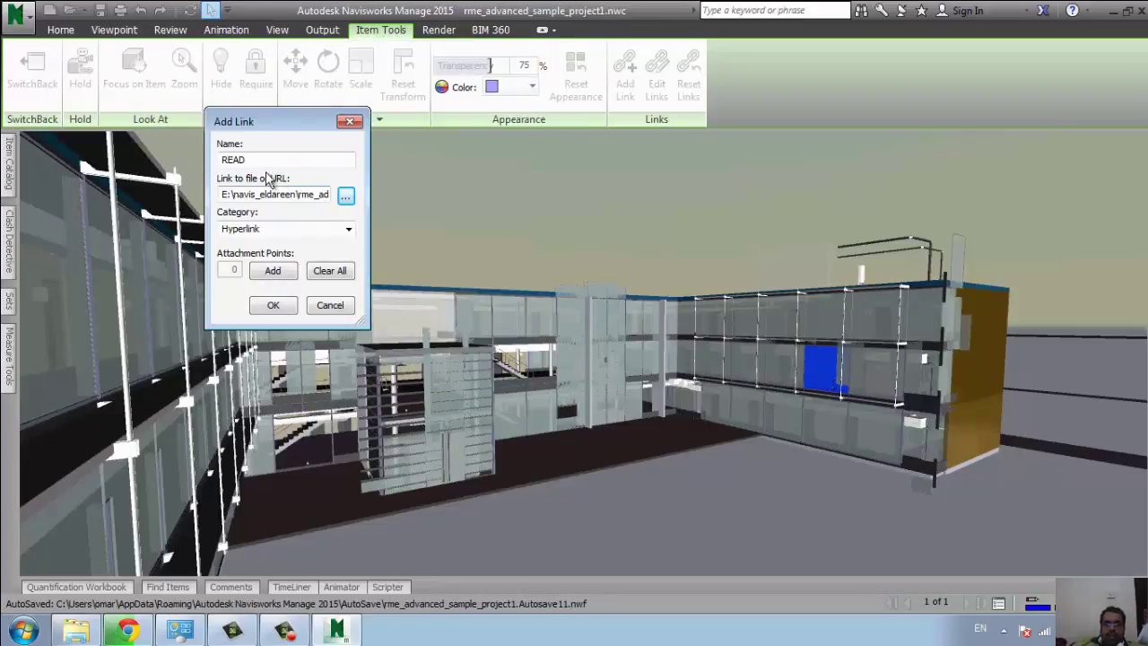
Keep the Hyperlink category and create the READ link.
left_click(348, 228)
left_click(349, 235)
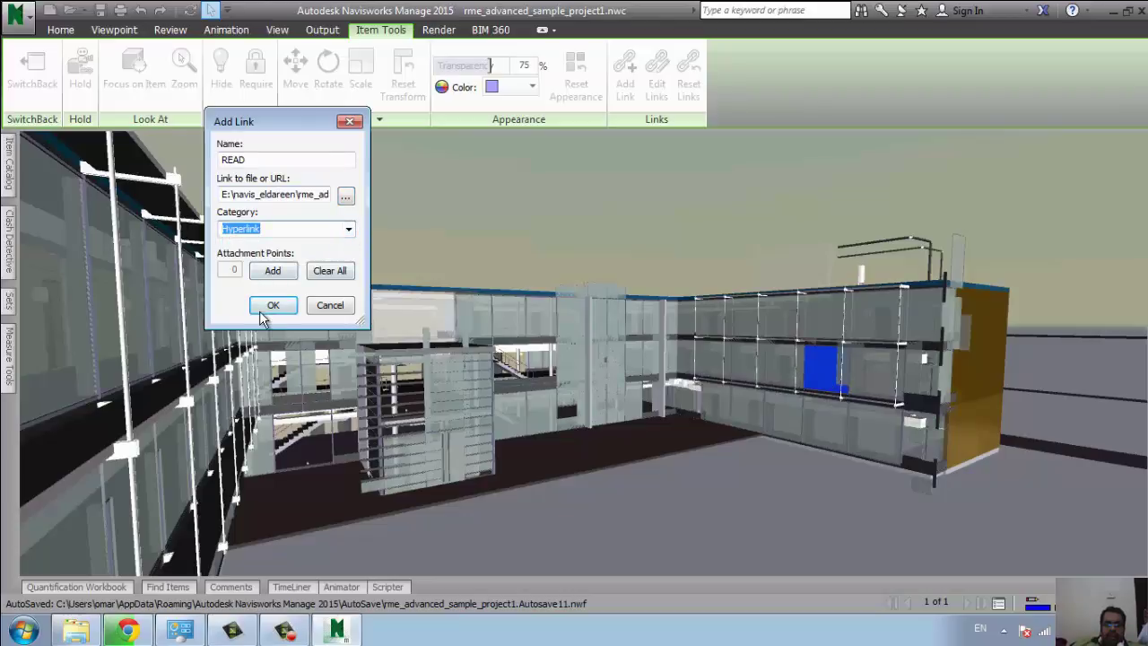
left_click(278, 307)
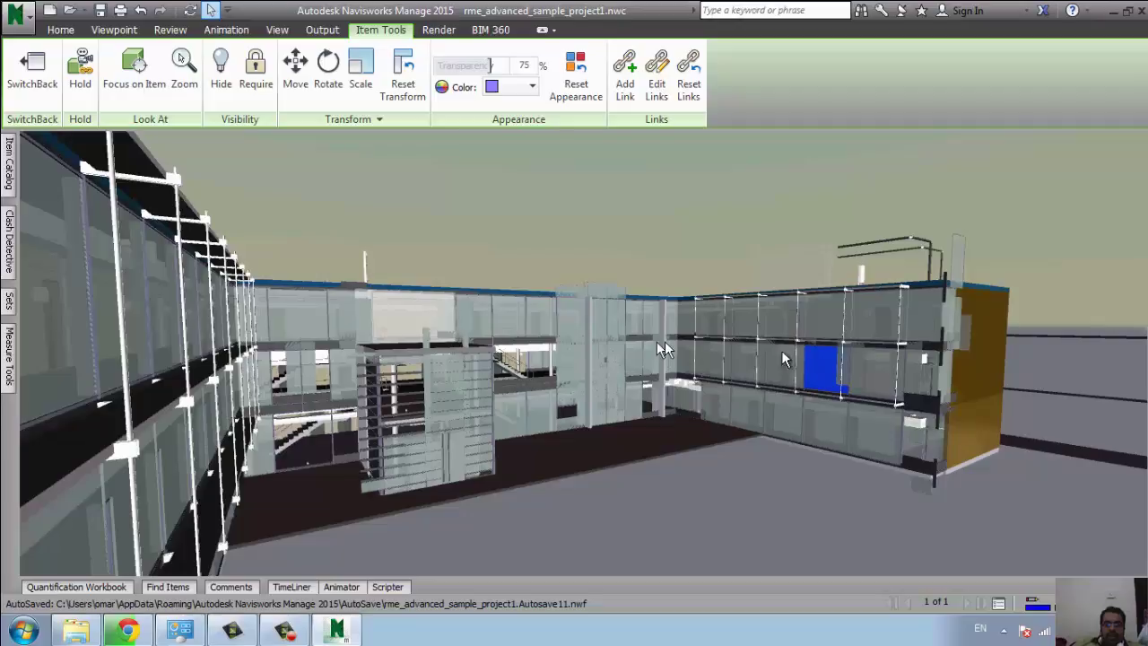
Turn on Links display from the Home tab, then close the opened report page and minimize the browser.
left_click(63, 30)
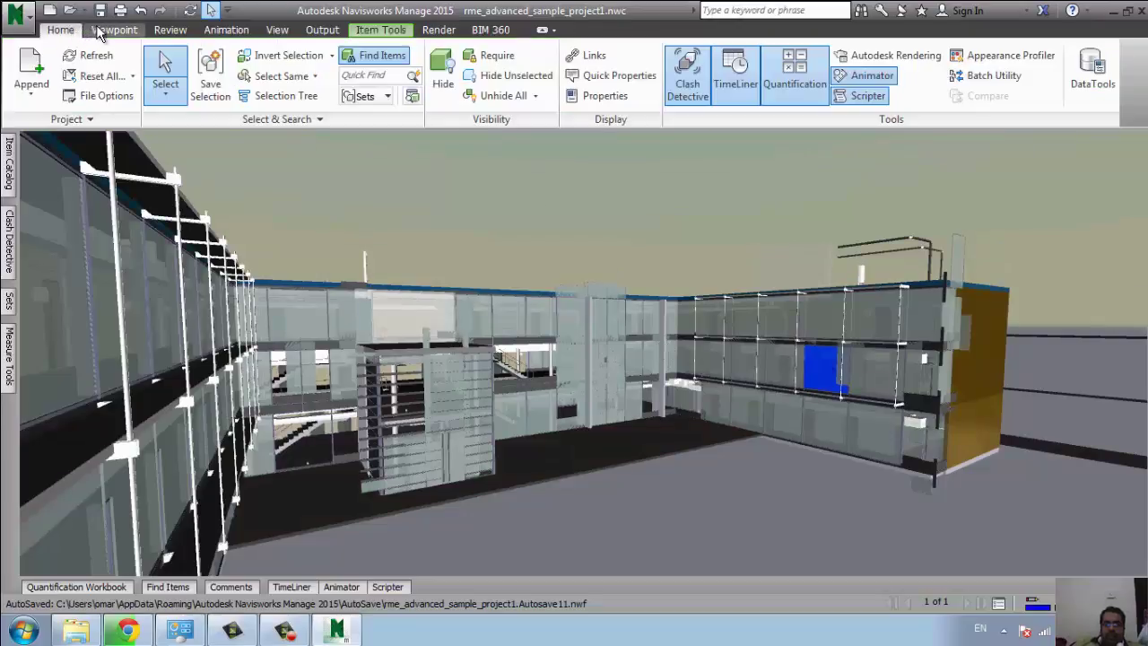
left_click(588, 56)
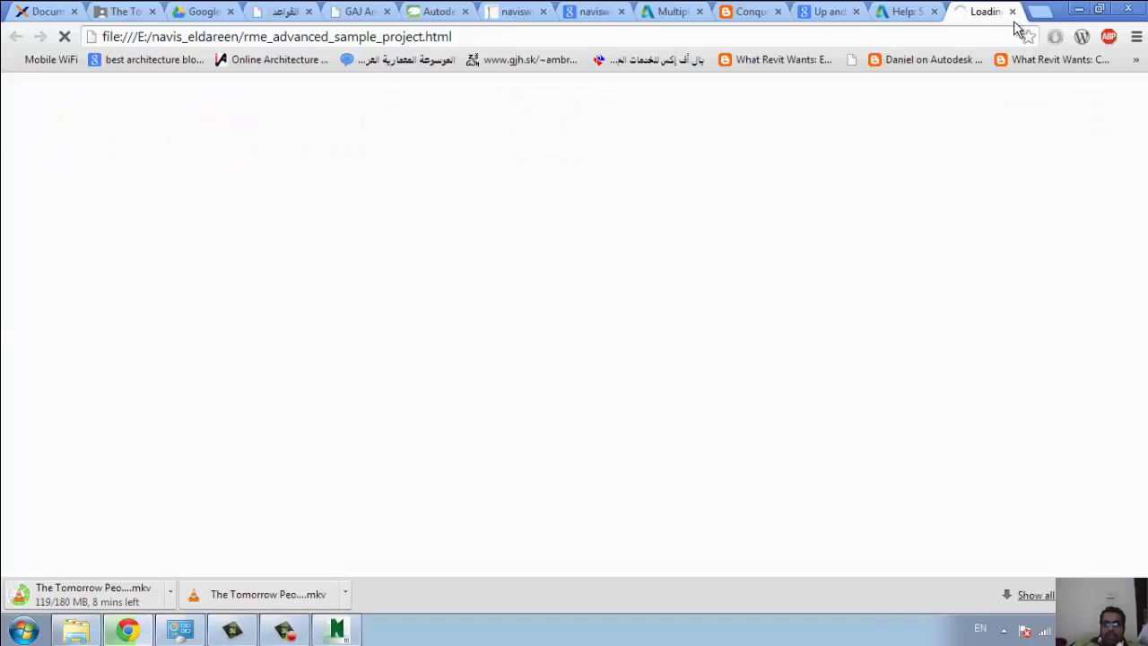
left_click(1013, 11)
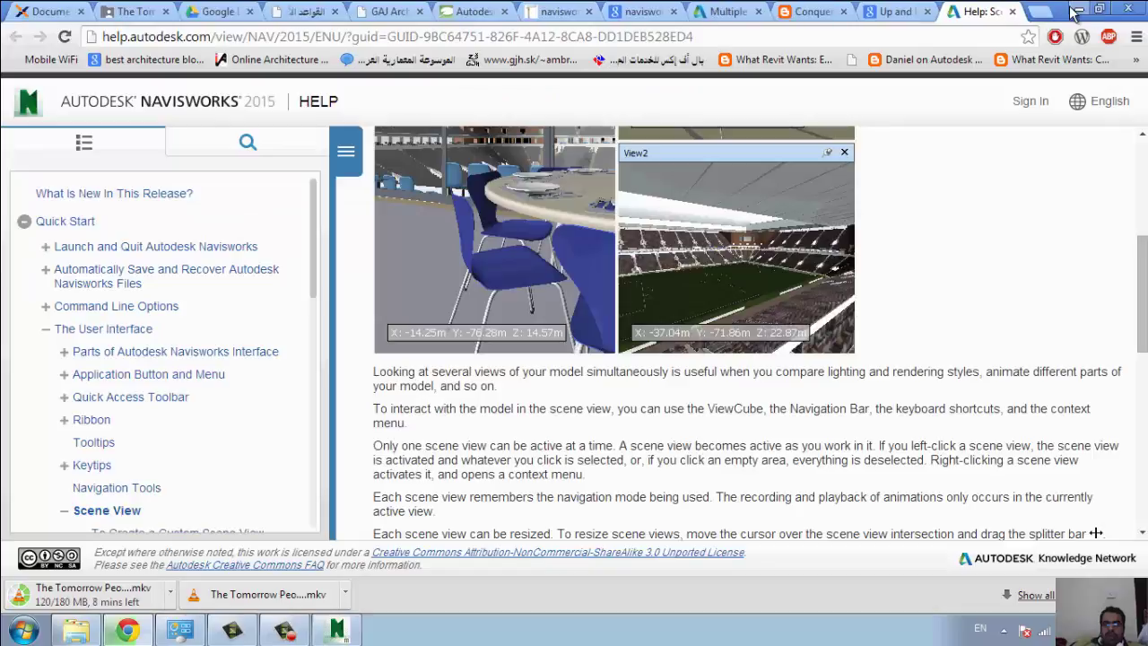
left_click(1075, 9)
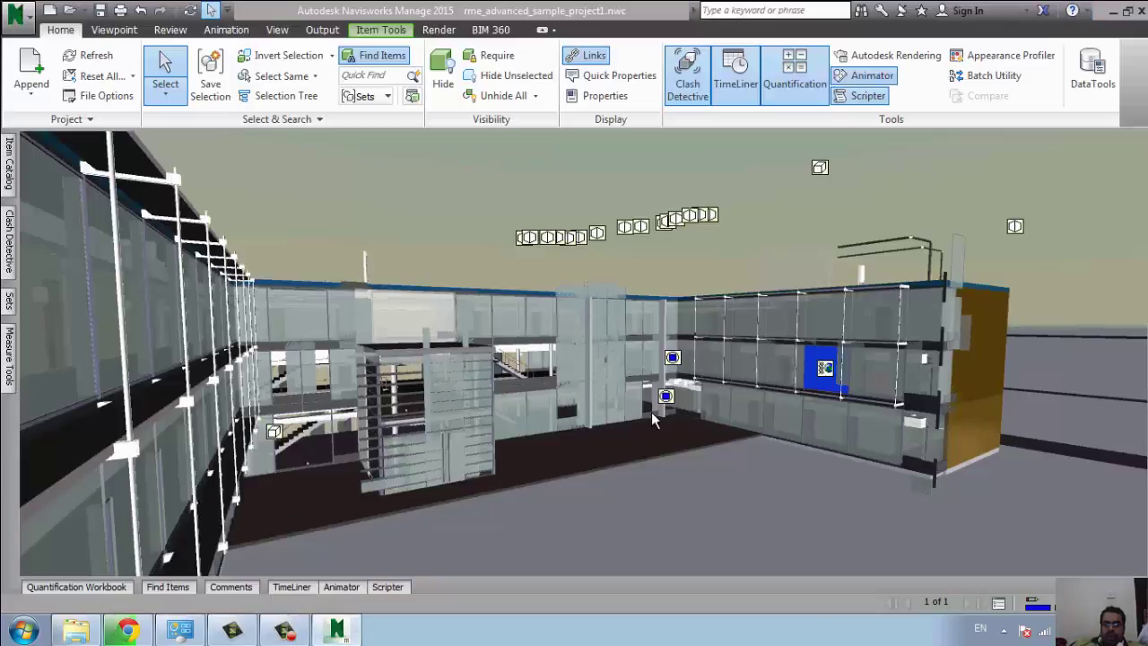
Zoom in and pan to centre the blue glass panel and its READ link icon.
scroll(628, 413, "up", 2)
scroll(700, 408, "up", 2)
scroll(607, 449, "up", 2)
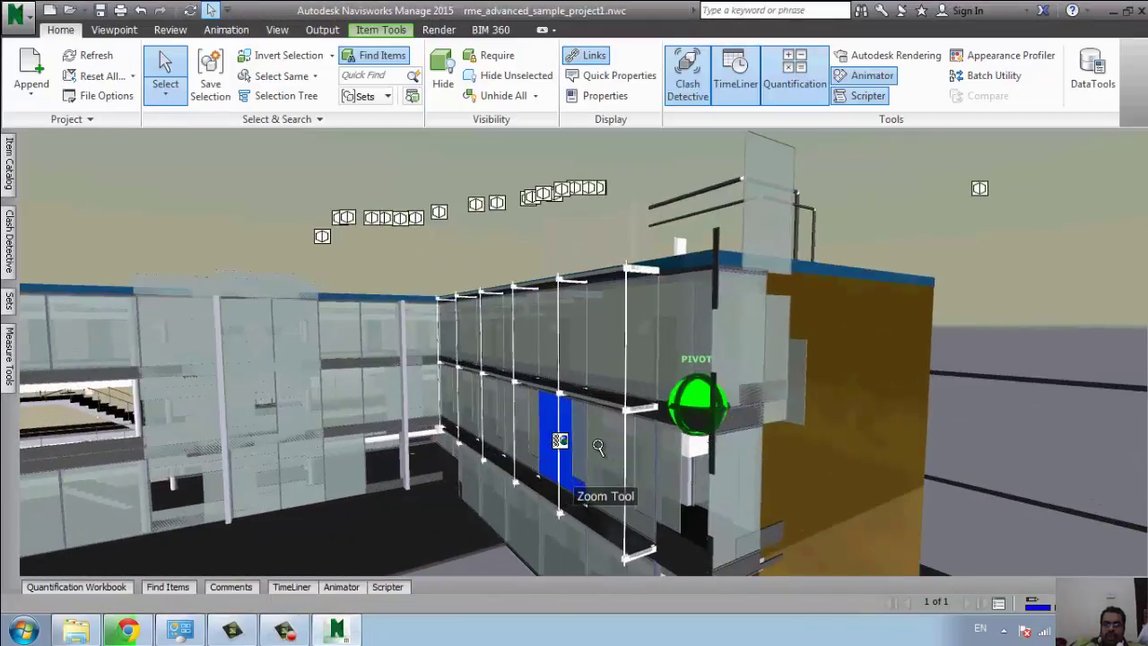
scroll(507, 446, "up", 2)
scroll(508, 446, "up", 2)
middle_click_drag(523, 437, 729, 448)
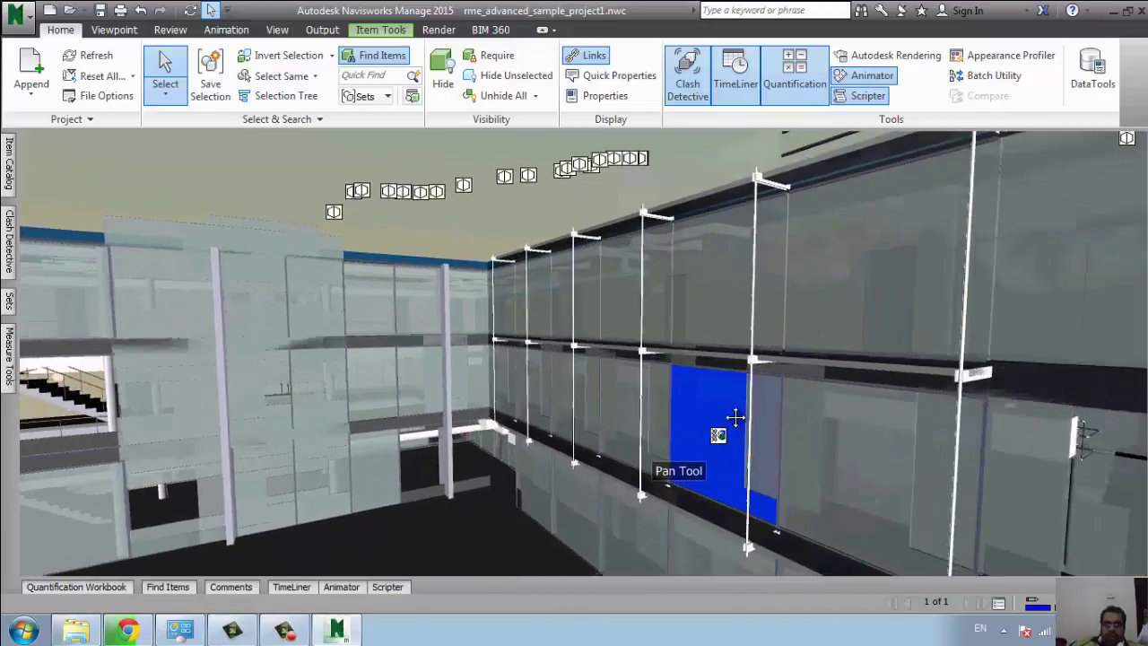
scroll(729, 452, "up", 1)
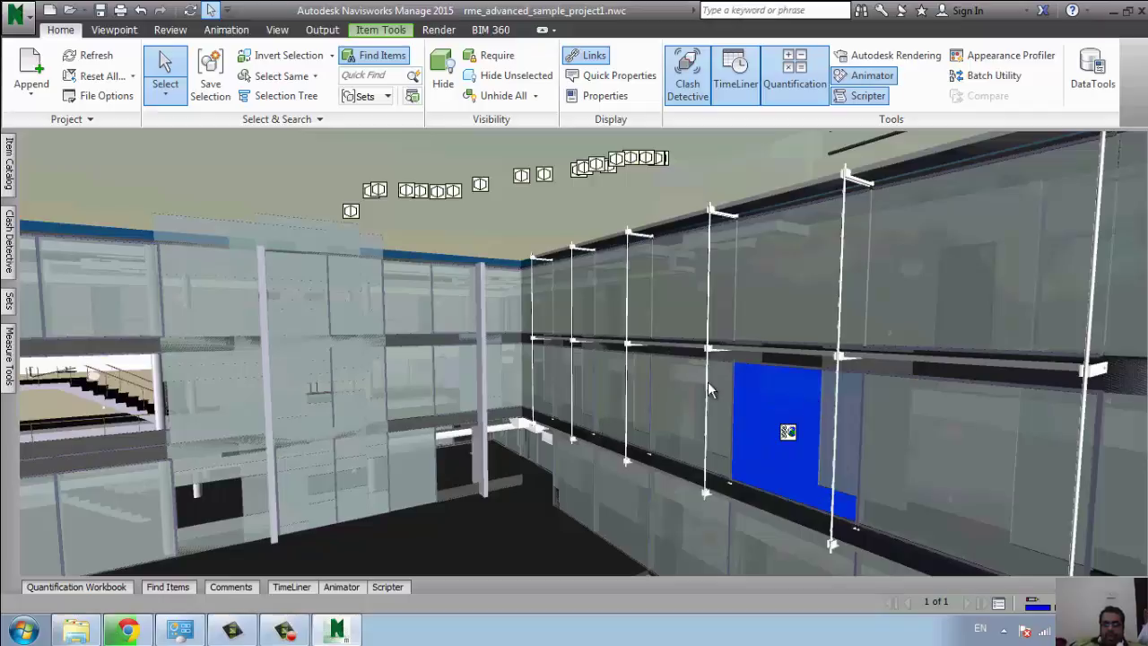
Drag the blue panel left and down out of the glazed wall with the Item Tools Move gizmo.
middle_click_drag(708, 381, 623, 387)
left_click(368, 31)
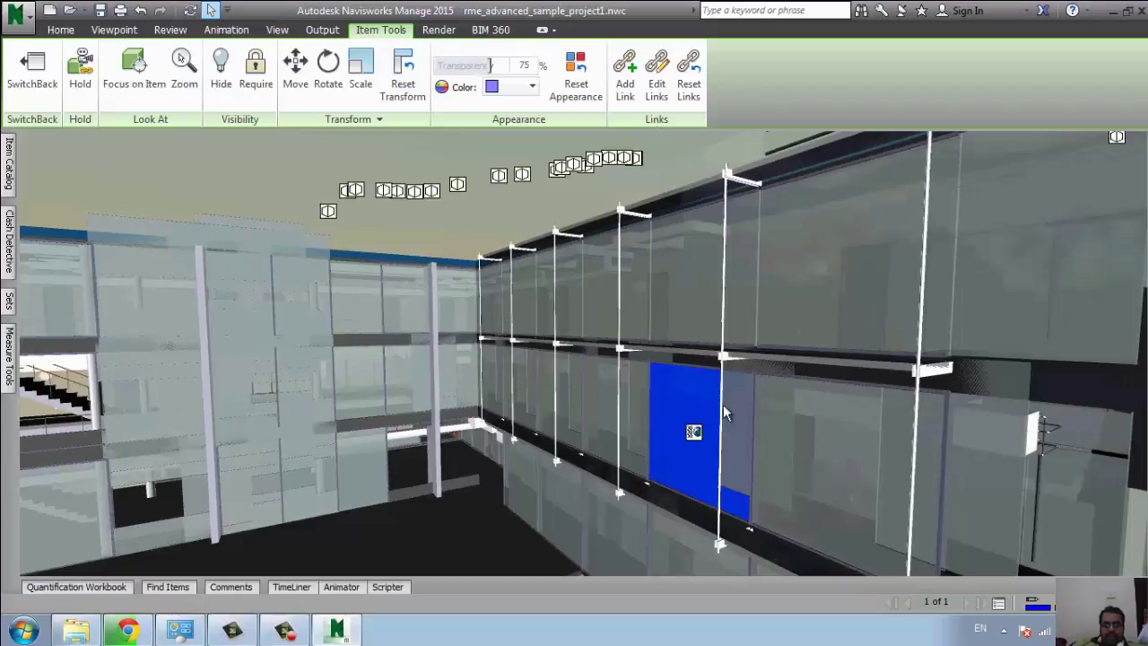
middle_click_drag(725, 412, 807, 408)
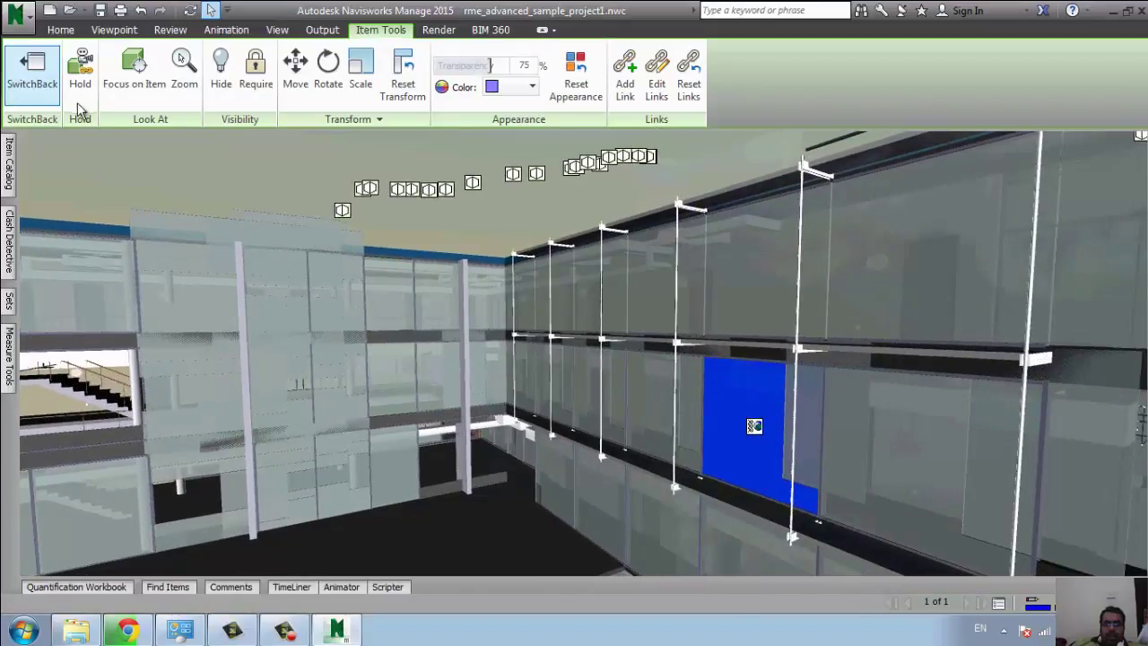
middle_click_drag(698, 467, 669, 455)
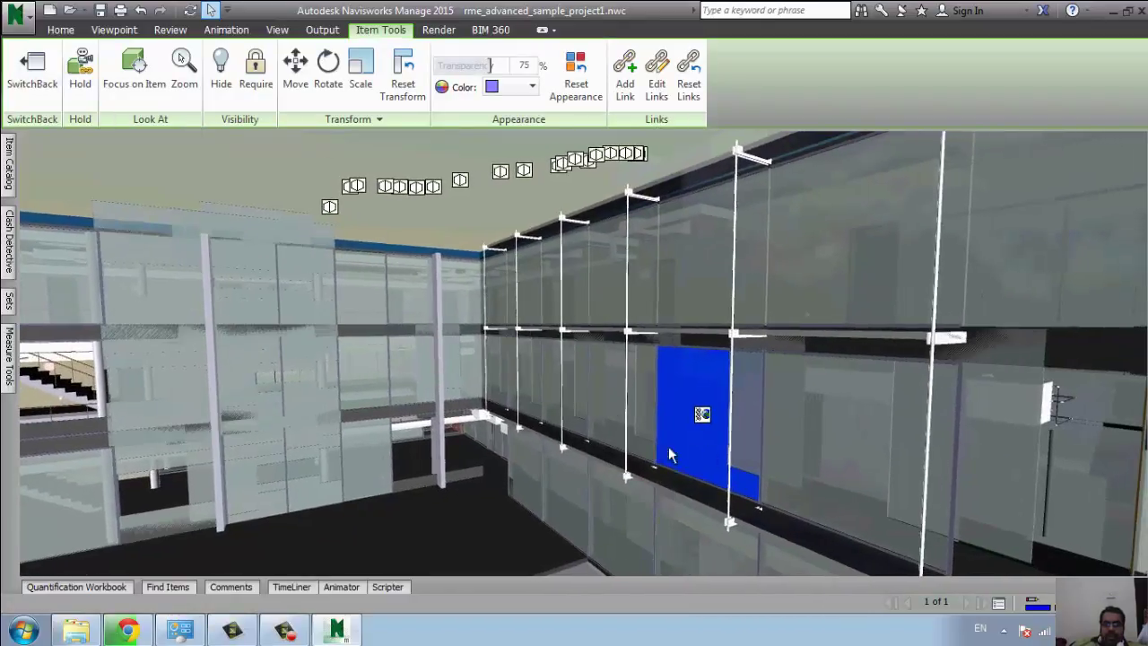
left_click(295, 72)
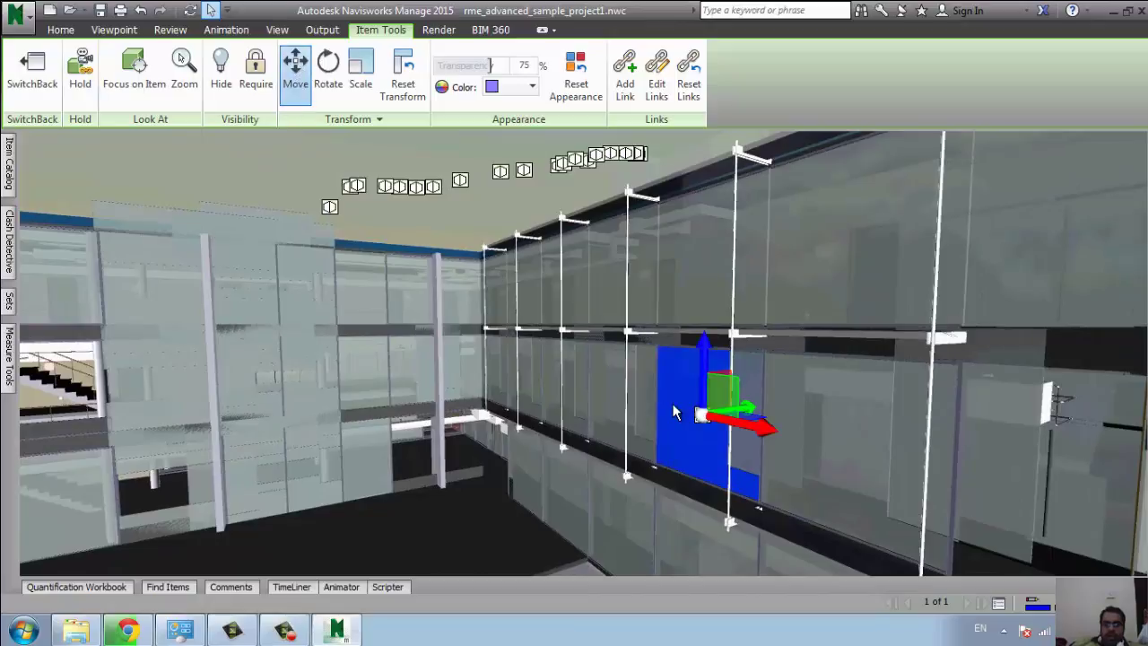
mouse_move(723, 405)
left_mouse_down()
mouse_move(628, 454)
mouse_move(586, 454)
left_mouse_up()
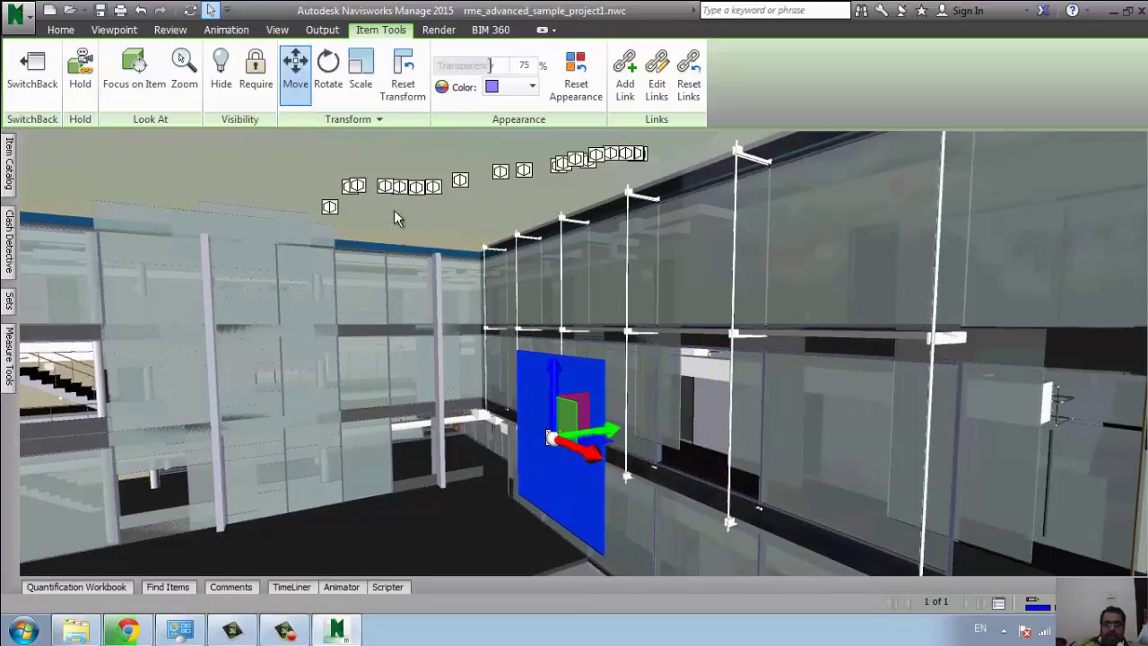
Enter the blue panel's Transform Position offsets as X 5, Y -5 and Z 1 m.
left_click(364, 119)
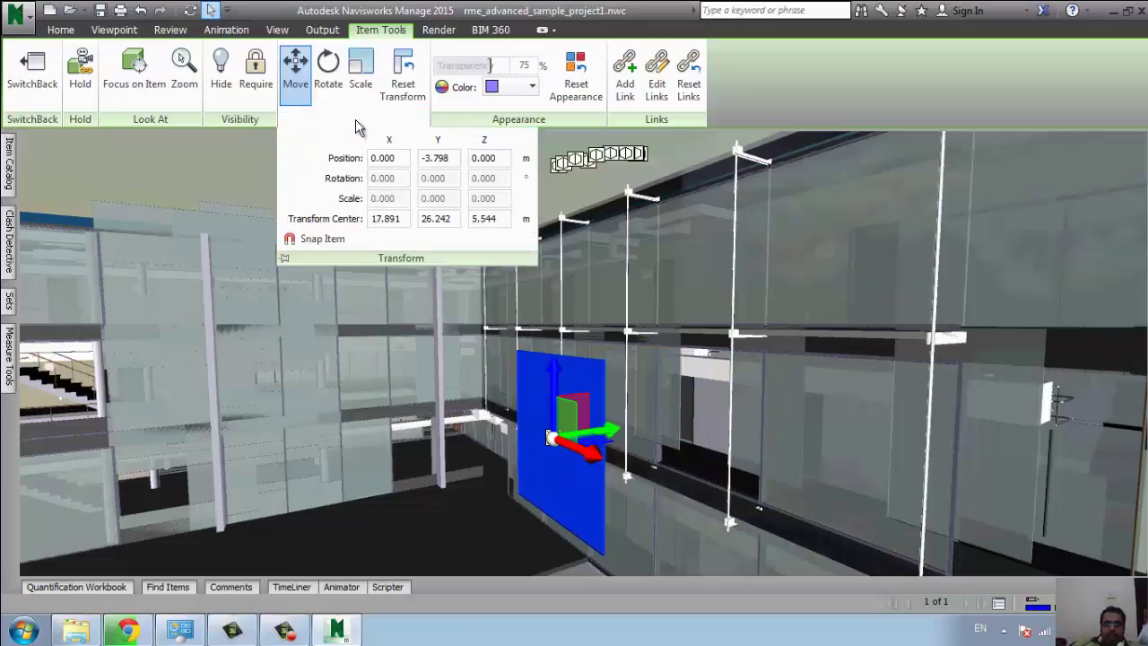
left_click(392, 161)
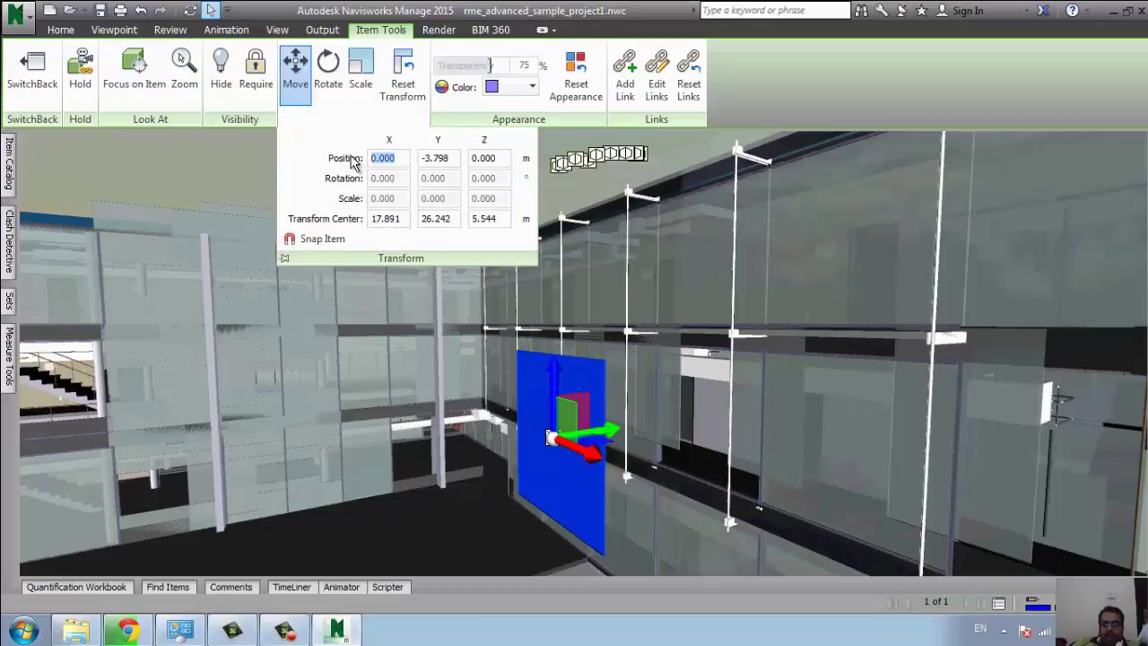
type("5")
key("Return")
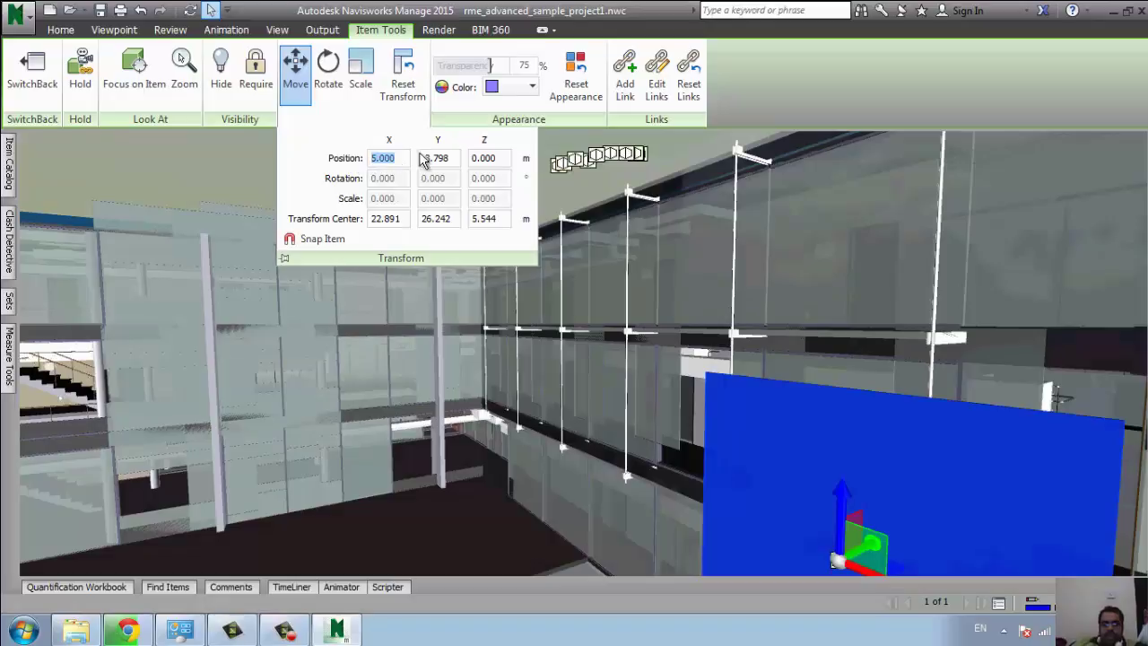
left_click(422, 159)
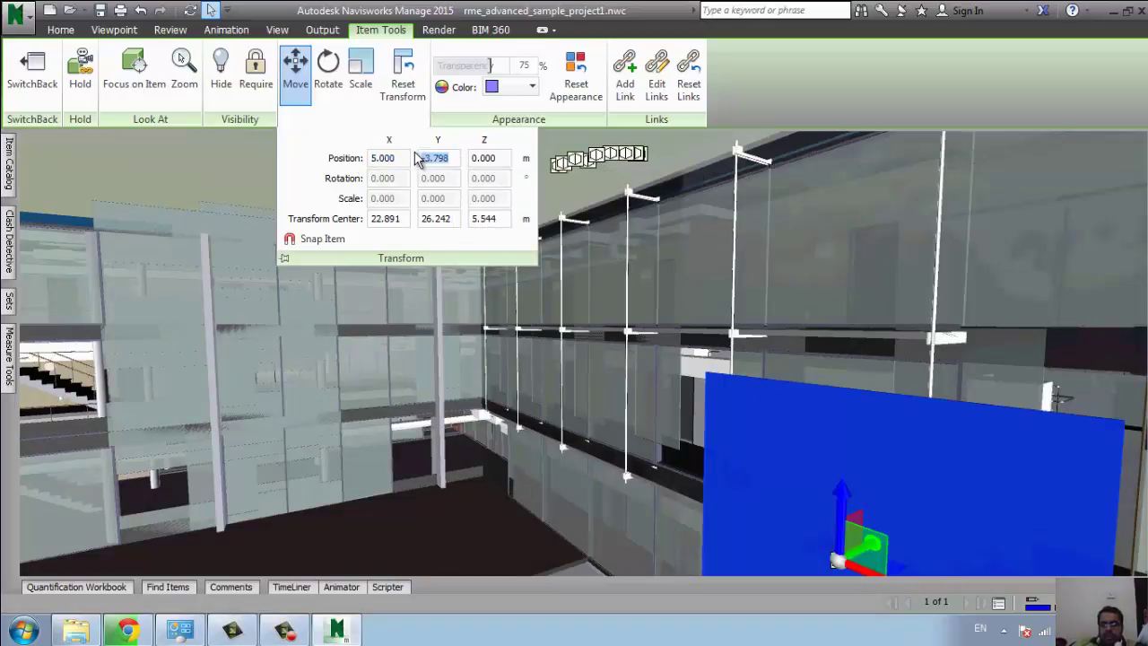
type("5")
key("Return")
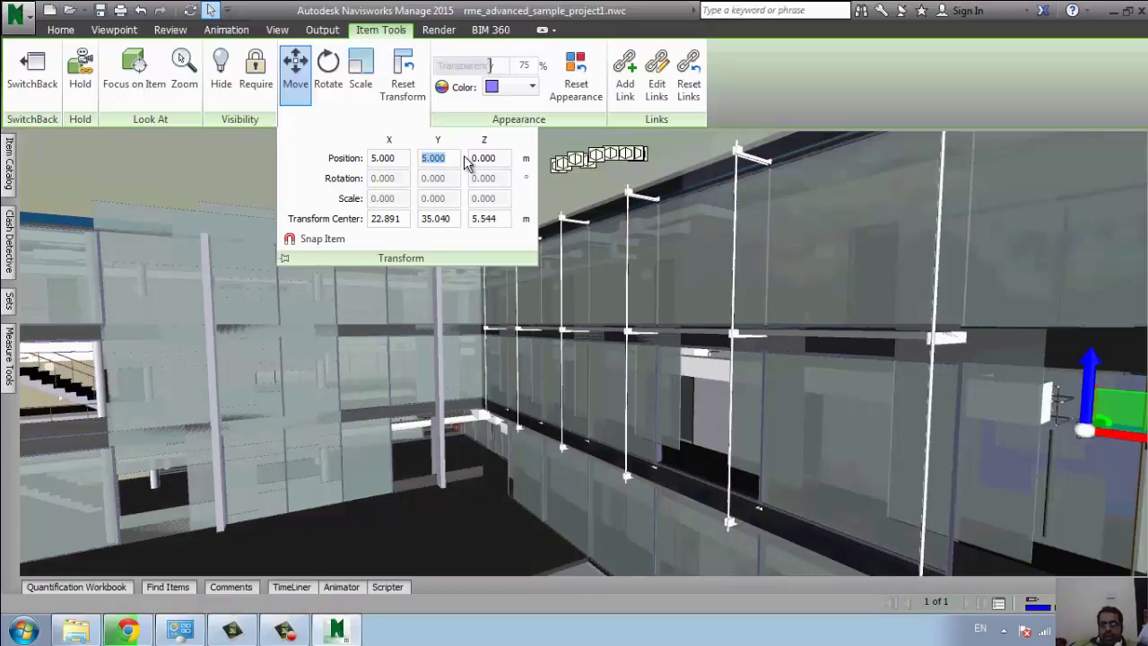
type("-5")
key("Return")
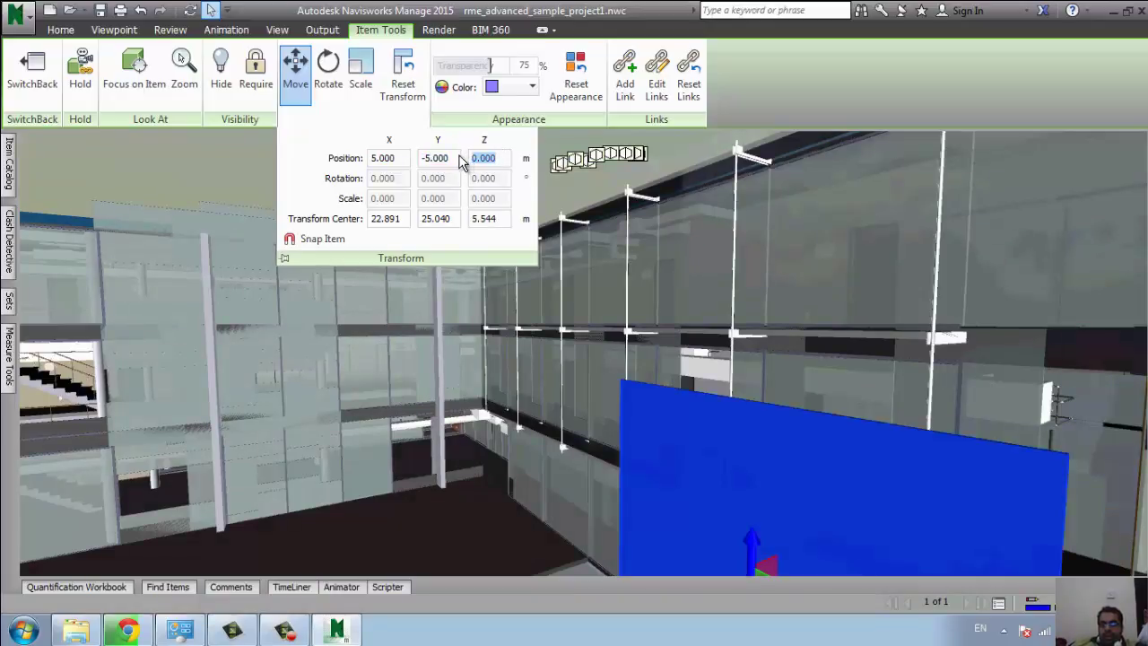
type("1")
key("Return")
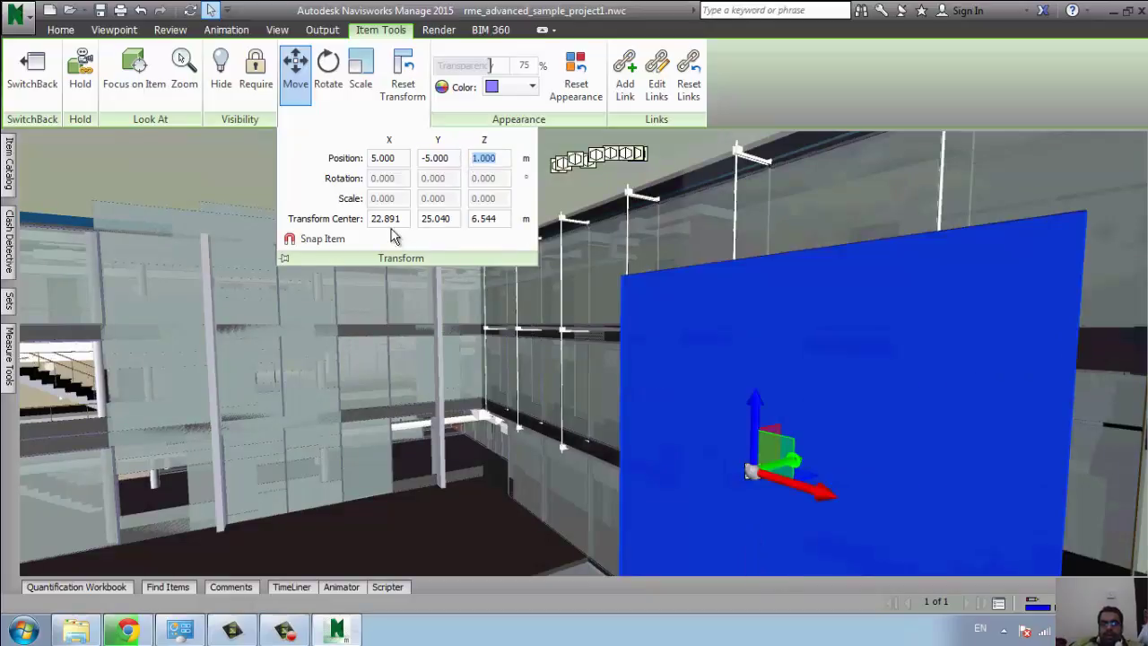
Rotate the blue panel -73.462° about Y and scale it to 0.678, 2.603, 0.678.
left_click(329, 89)
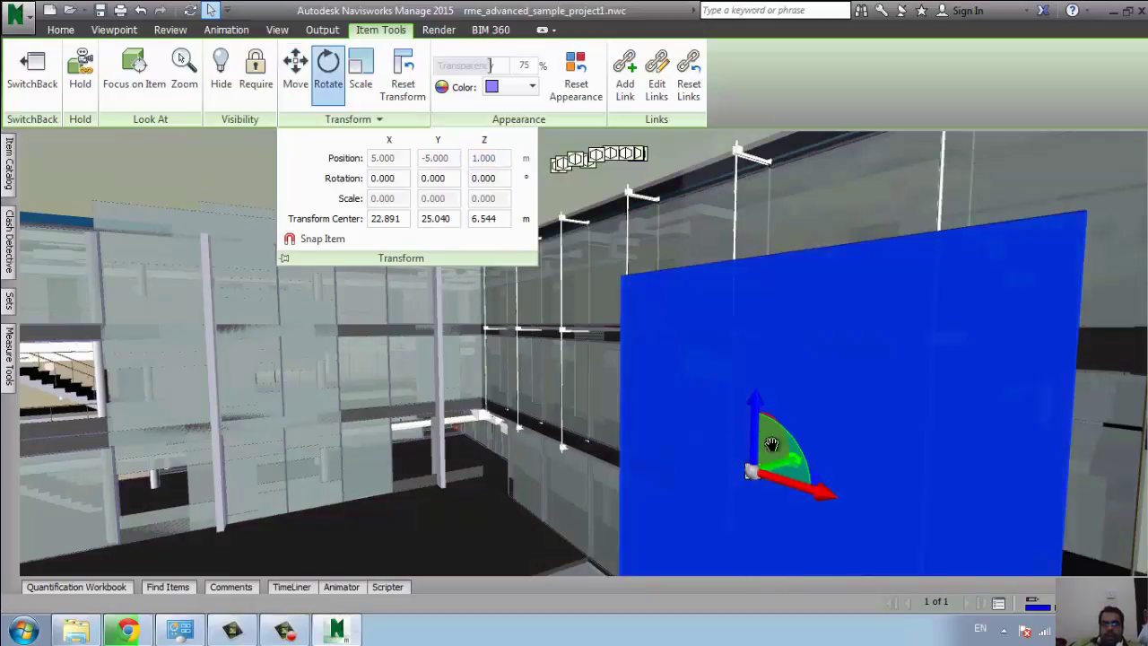
left_click_drag(785, 447, 752, 461)
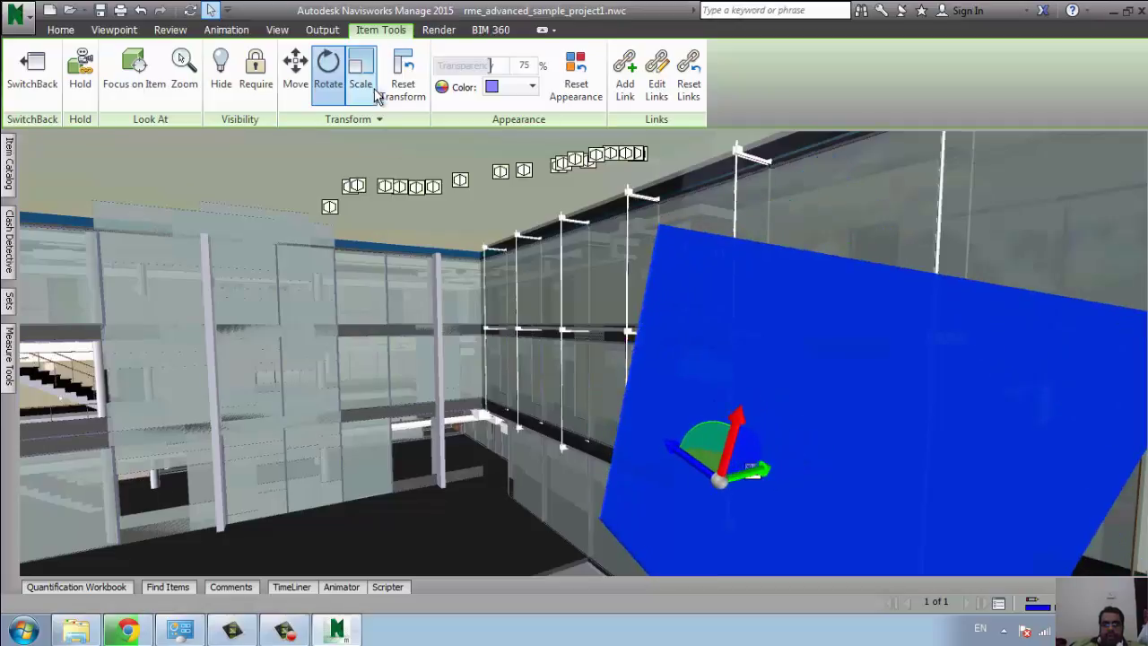
left_click(360, 76)
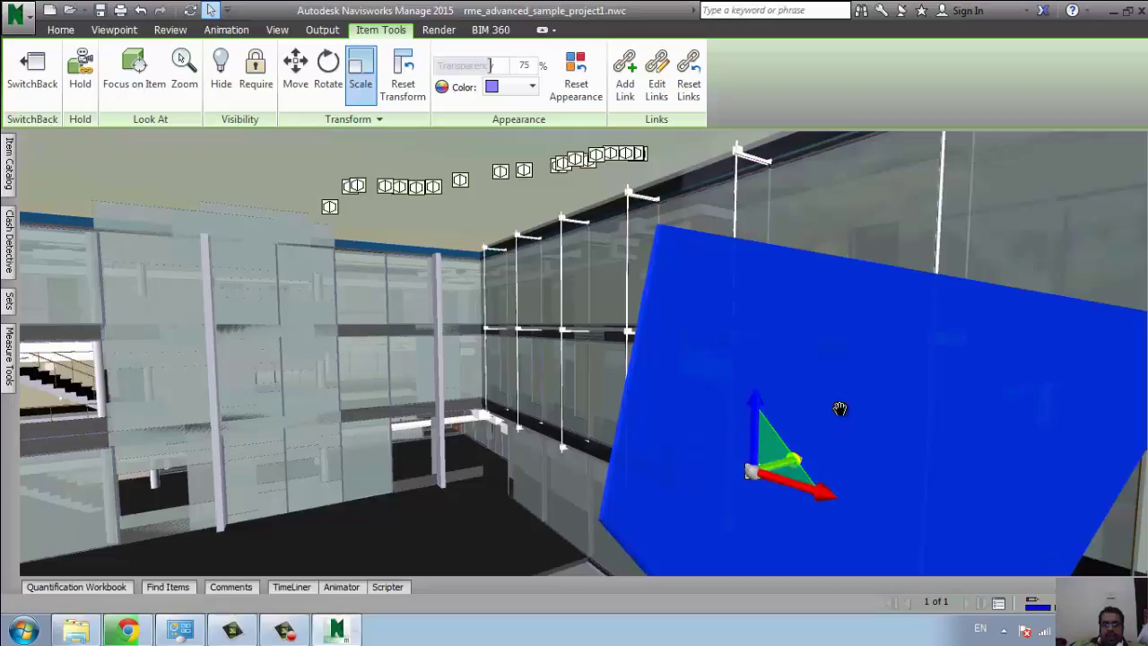
mouse_move(783, 453)
left_mouse_down()
mouse_move(815, 423)
mouse_move(763, 466)
left_mouse_up()
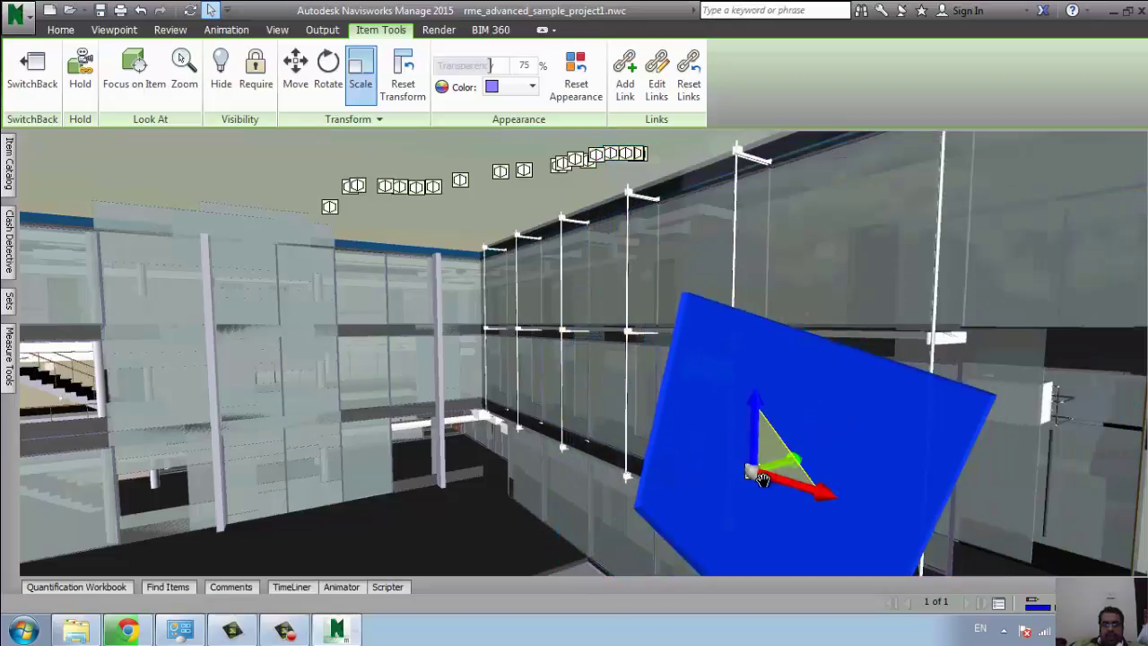
left_click(383, 119)
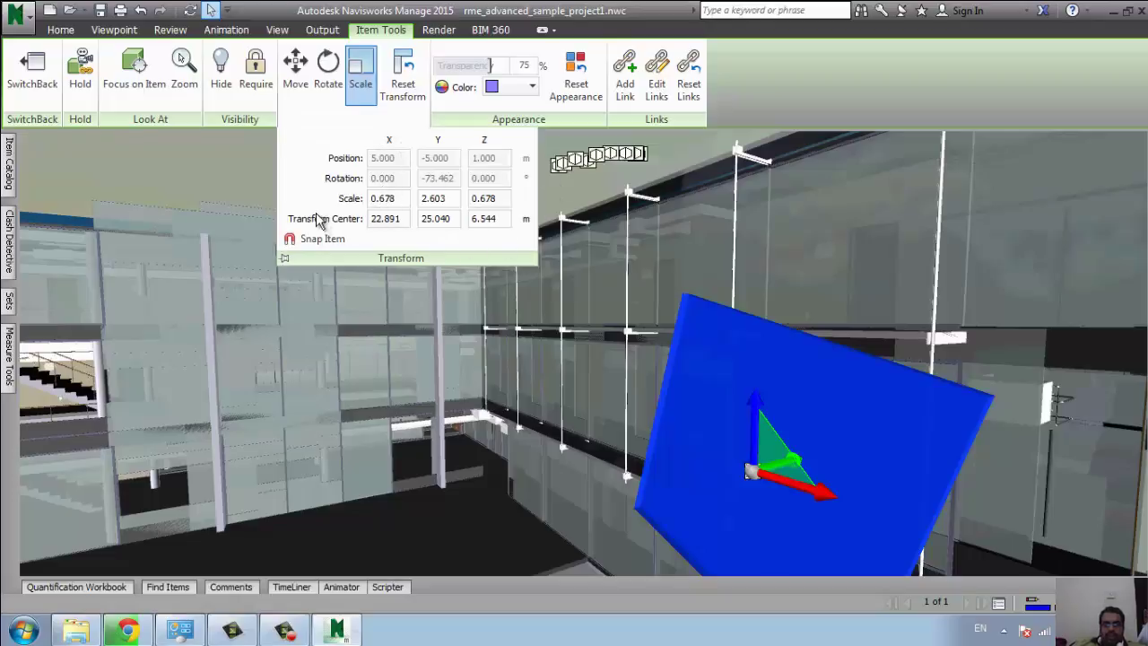
Apply a transparency override to the blue panel and try a colour from the Color palette.
right_click(677, 453)
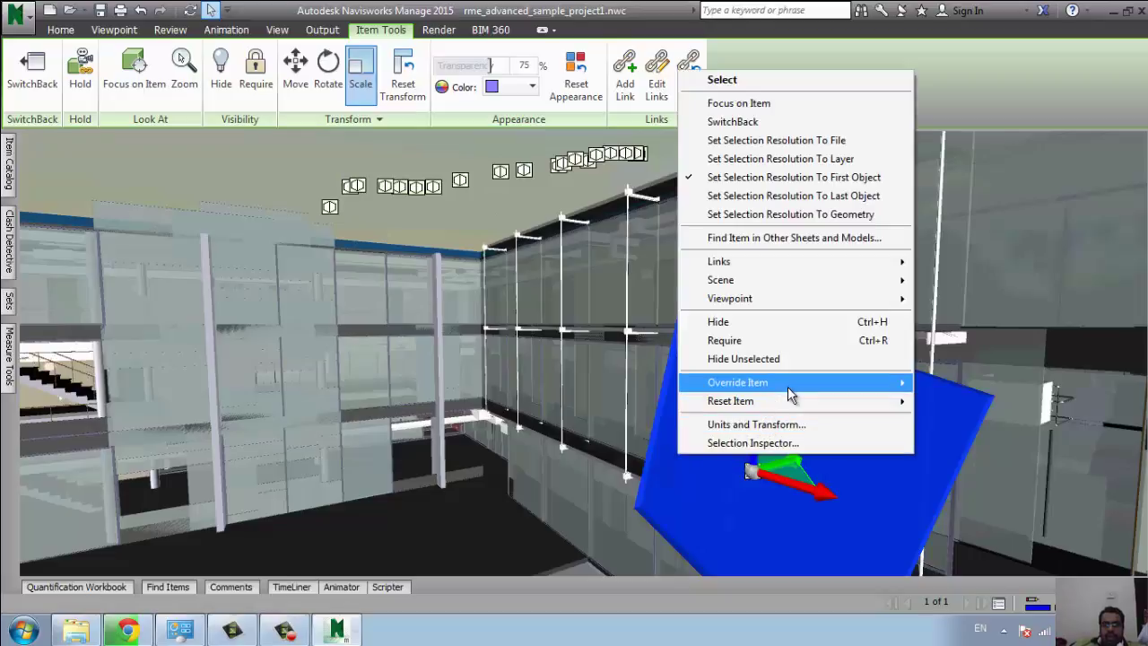
mouse_move(737, 382)
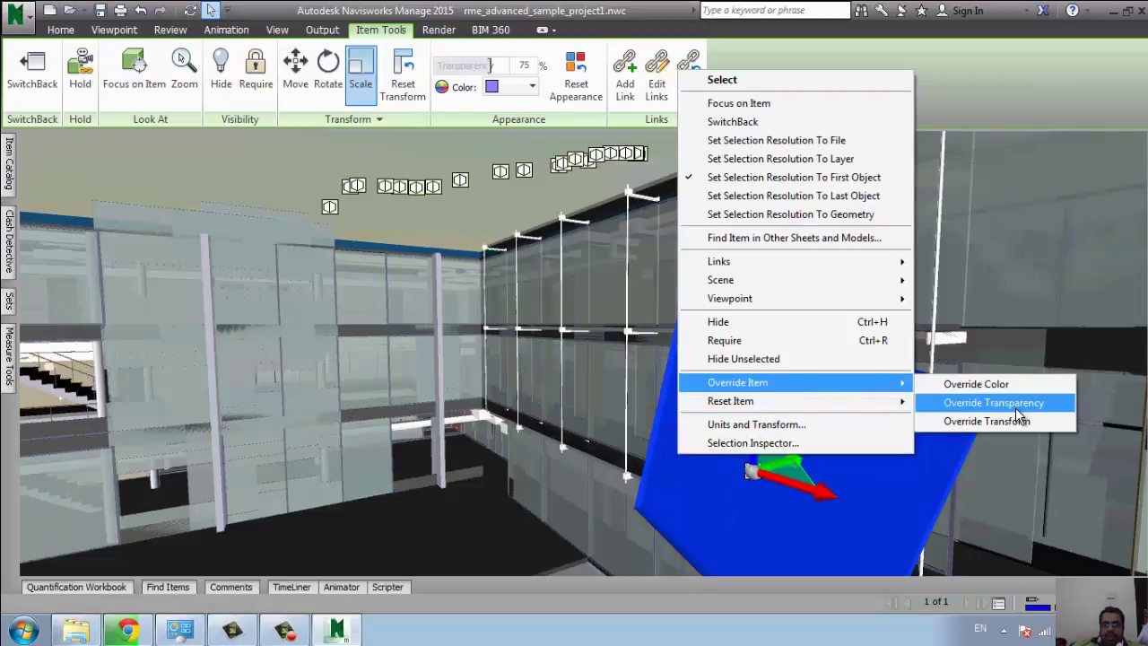
left_click(1016, 408)
mouse_move(622, 305)
left_mouse_down()
mouse_move(530, 303)
mouse_move(675, 307)
left_mouse_up()
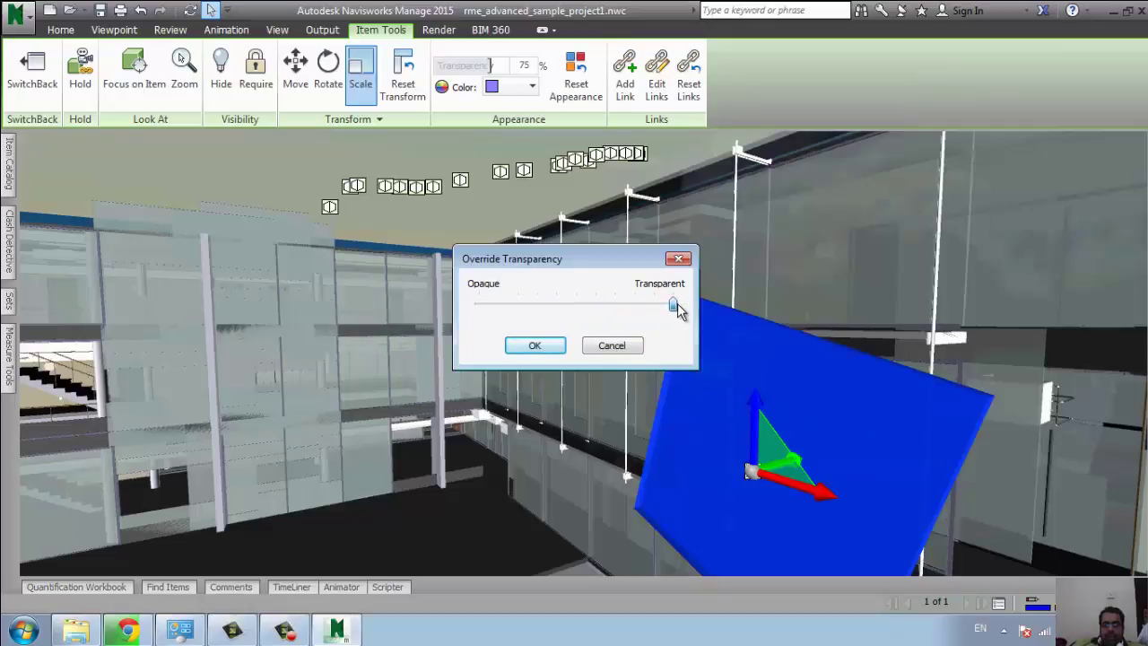
left_click(536, 347)
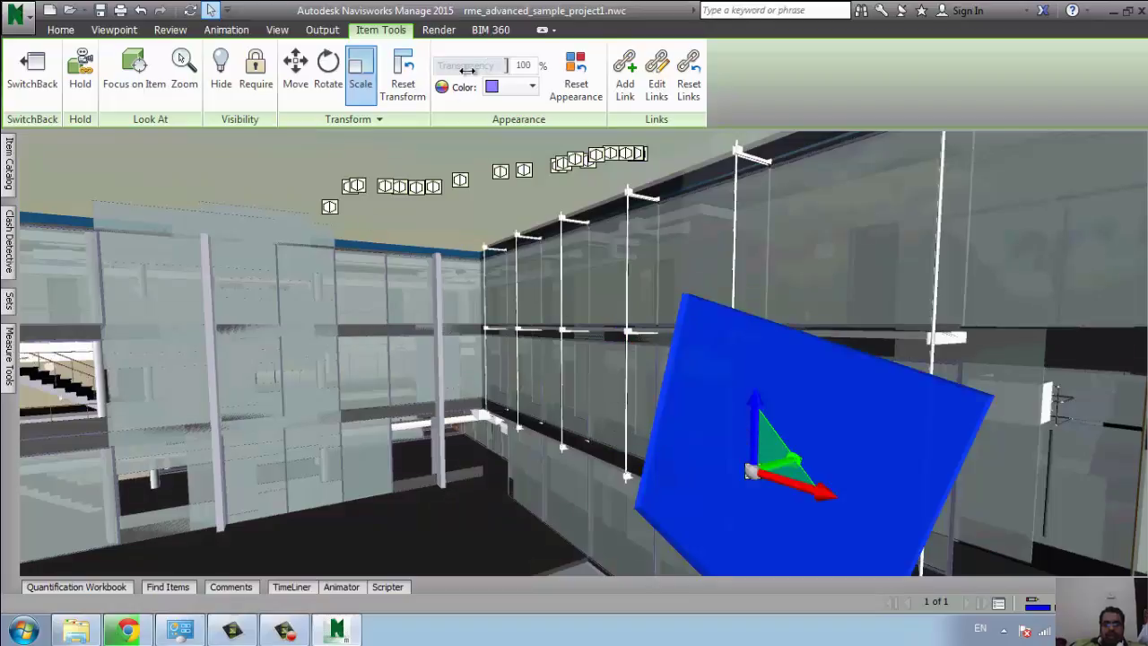
left_click(531, 86)
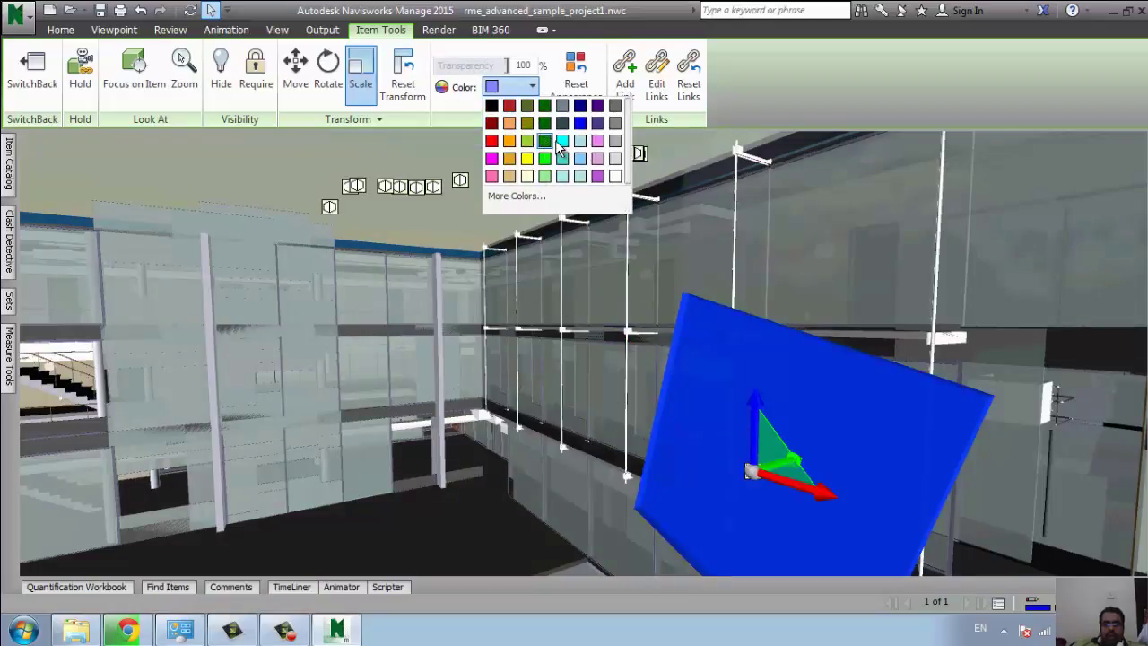
left_click(560, 141)
Reselect the blue panel and reset its transform to the original position and size.
key("Escape")
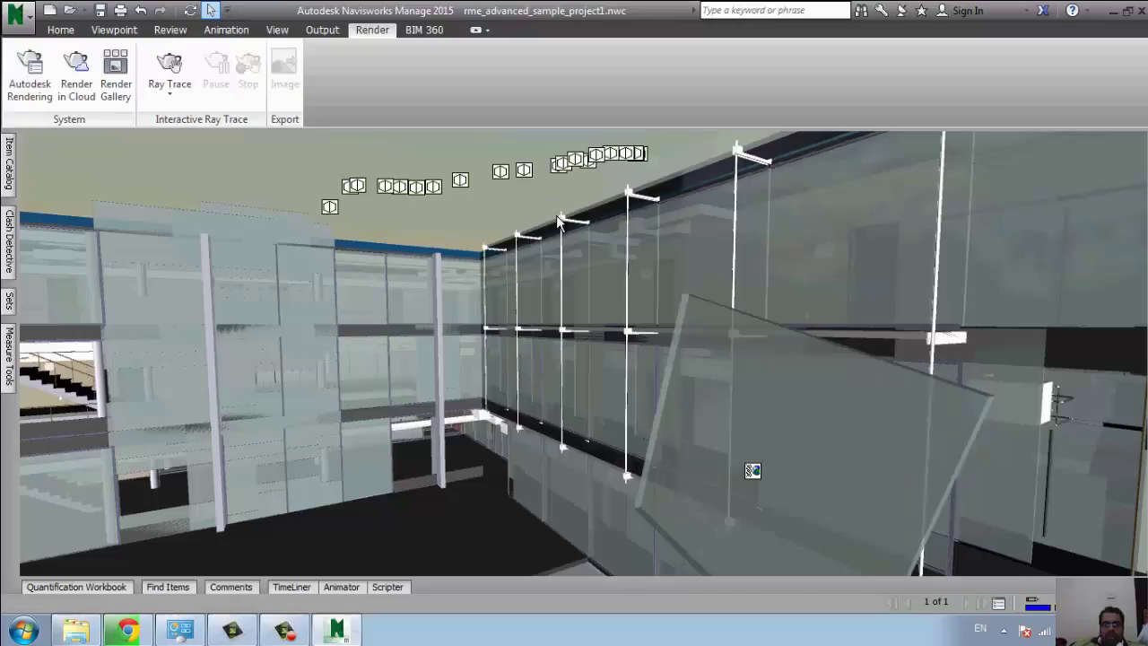
left_click(754, 394)
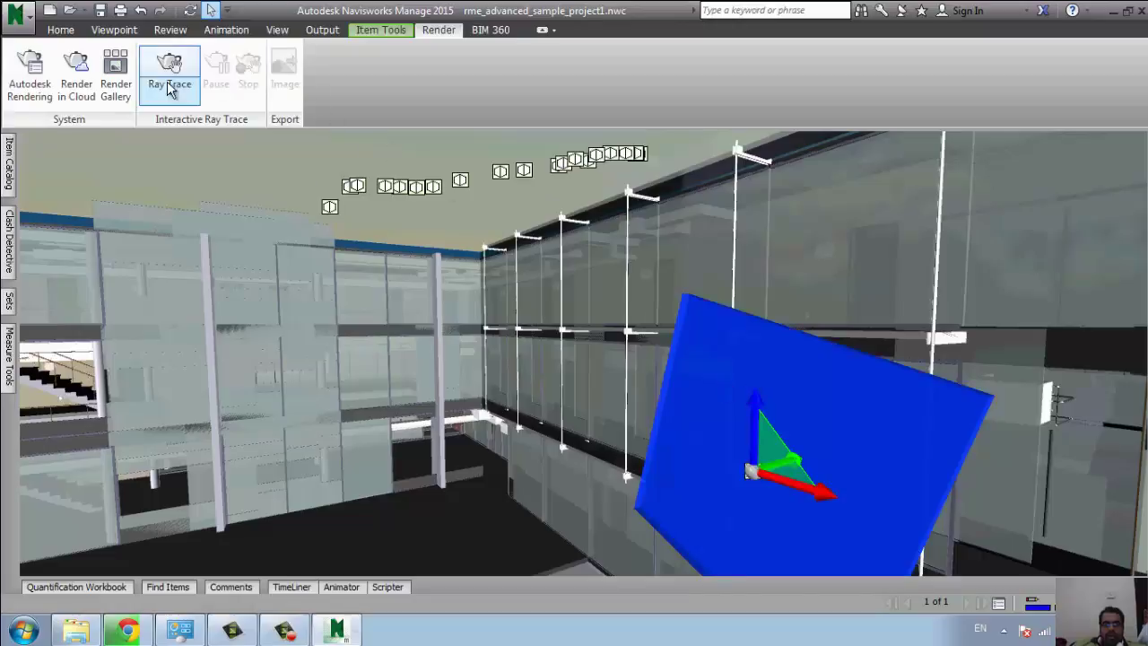
left_click(380, 30)
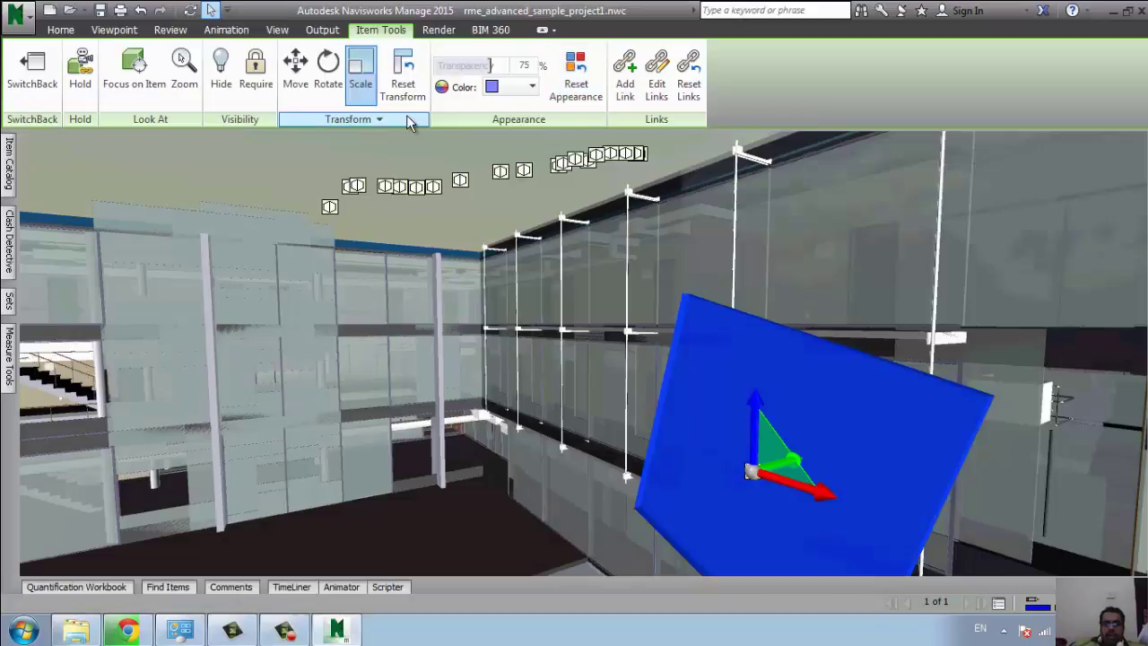
left_click(378, 119)
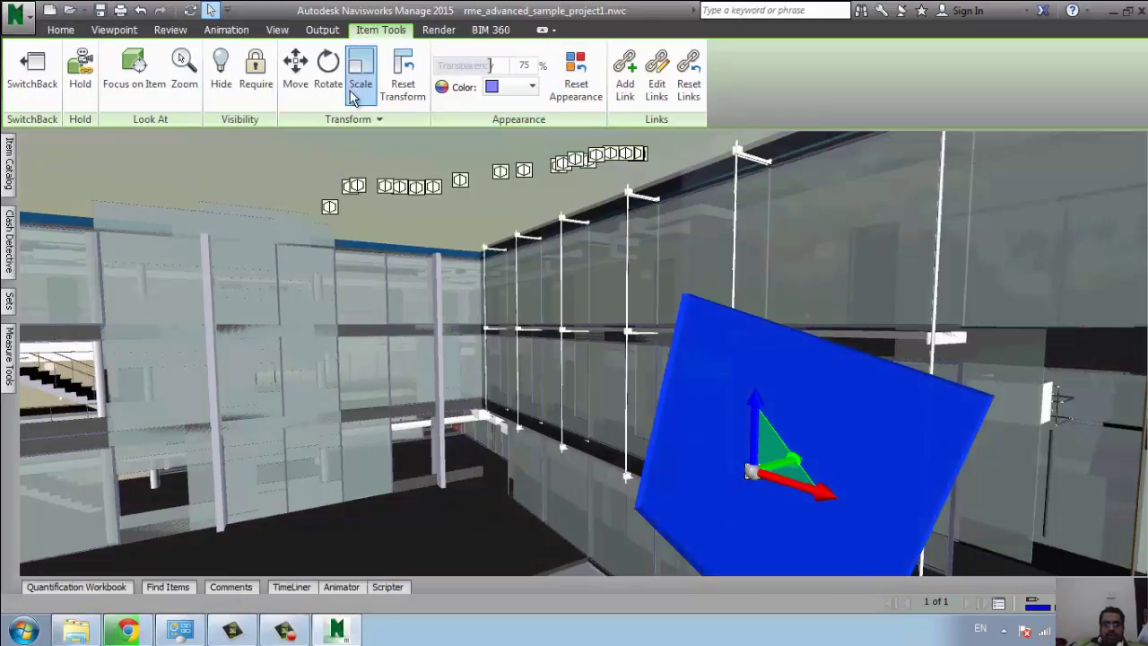
left_click(391, 95)
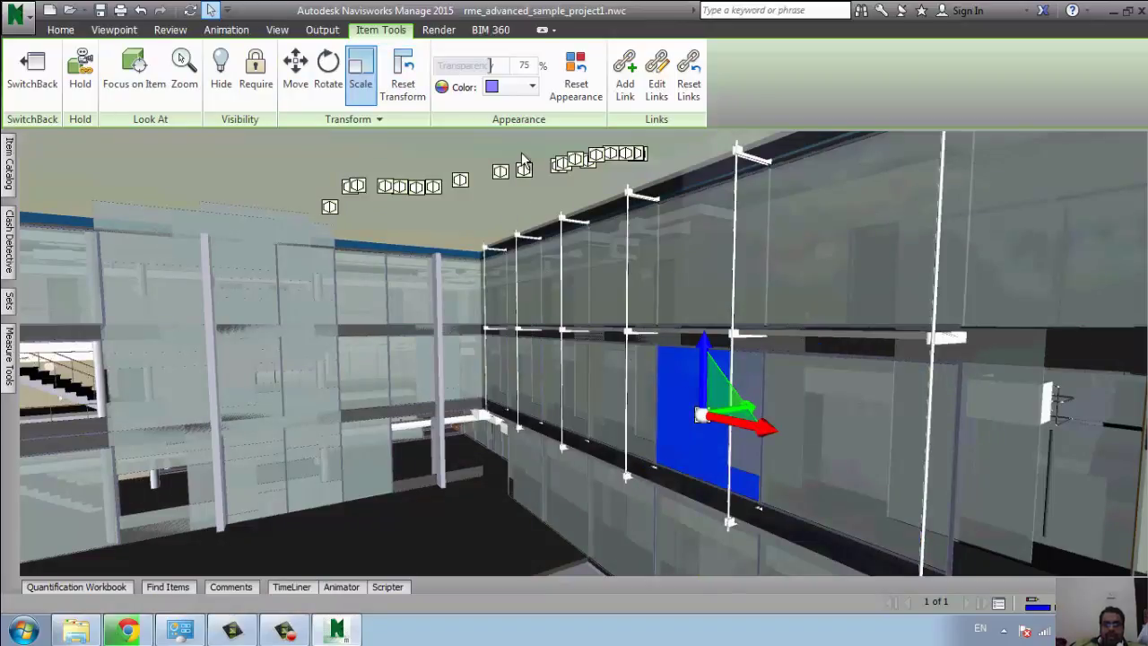
left_click(658, 89)
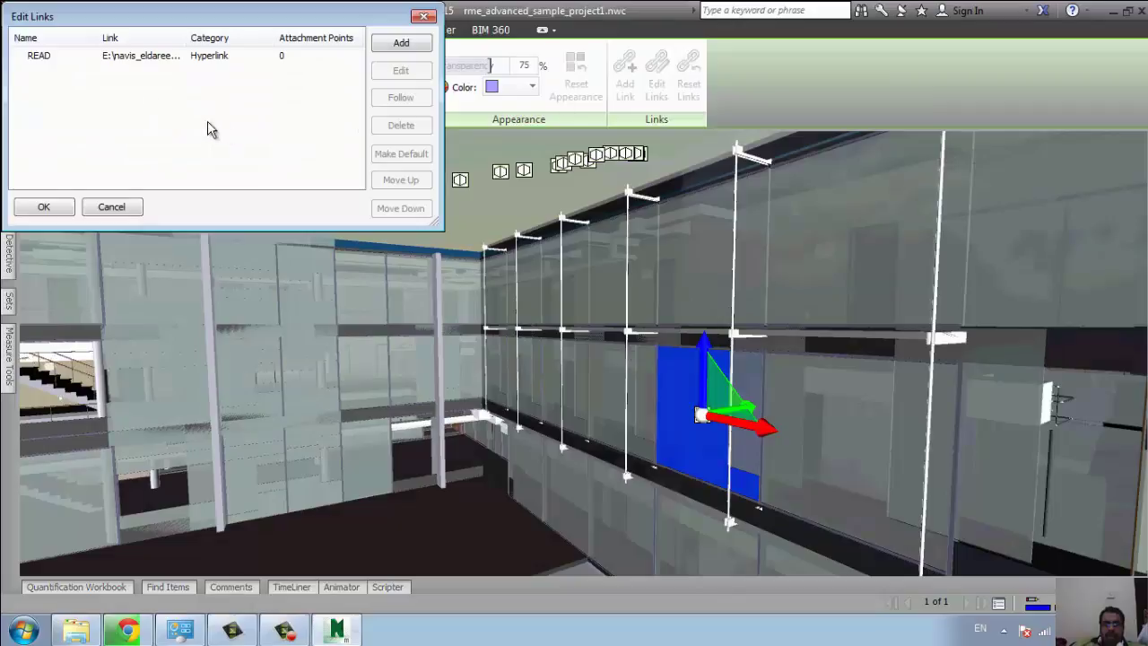
left_click(39, 57)
left_click(400, 74)
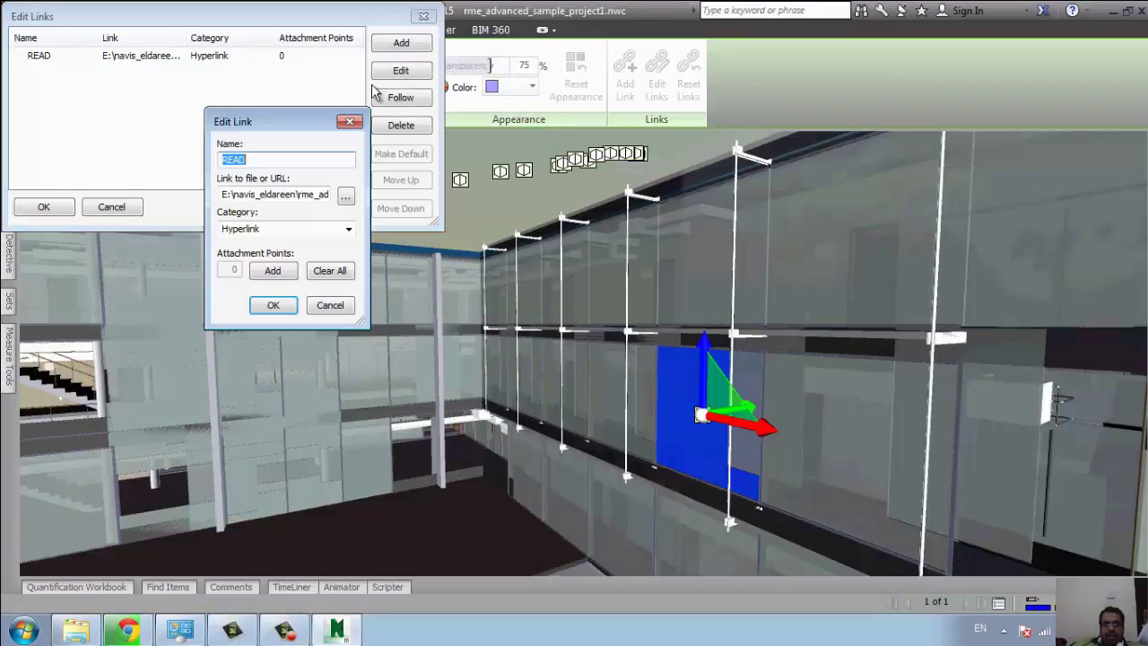
left_click(325, 306)
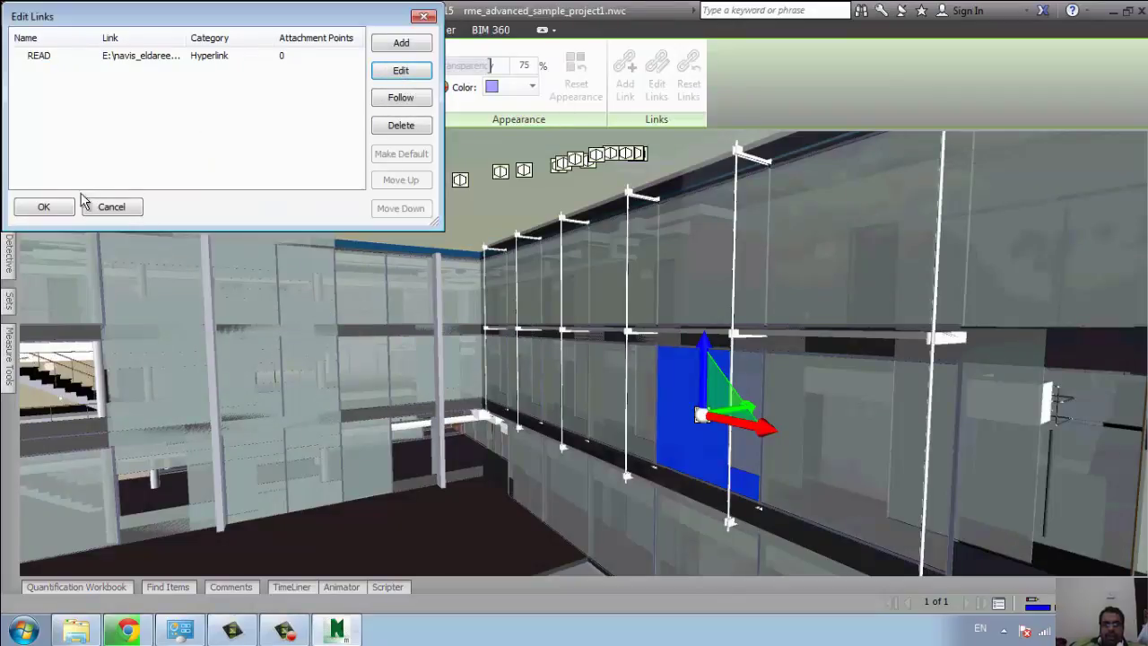
left_click(111, 208)
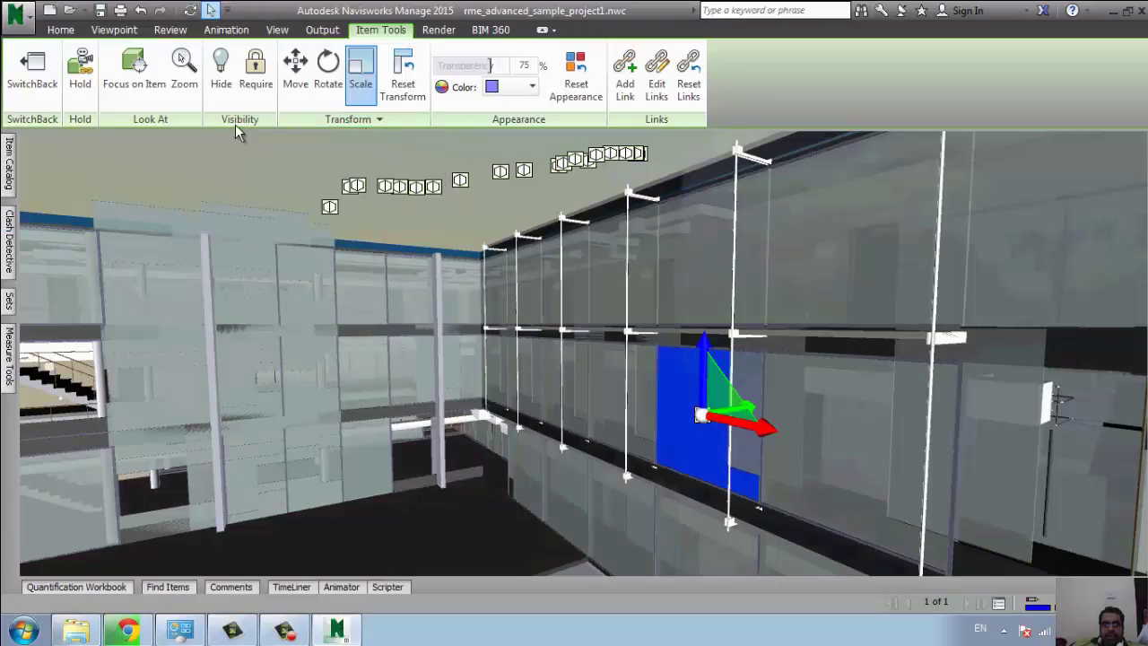
Deselect the panel, then pan and zoom out to frame the entire building from above.
key("Escape")
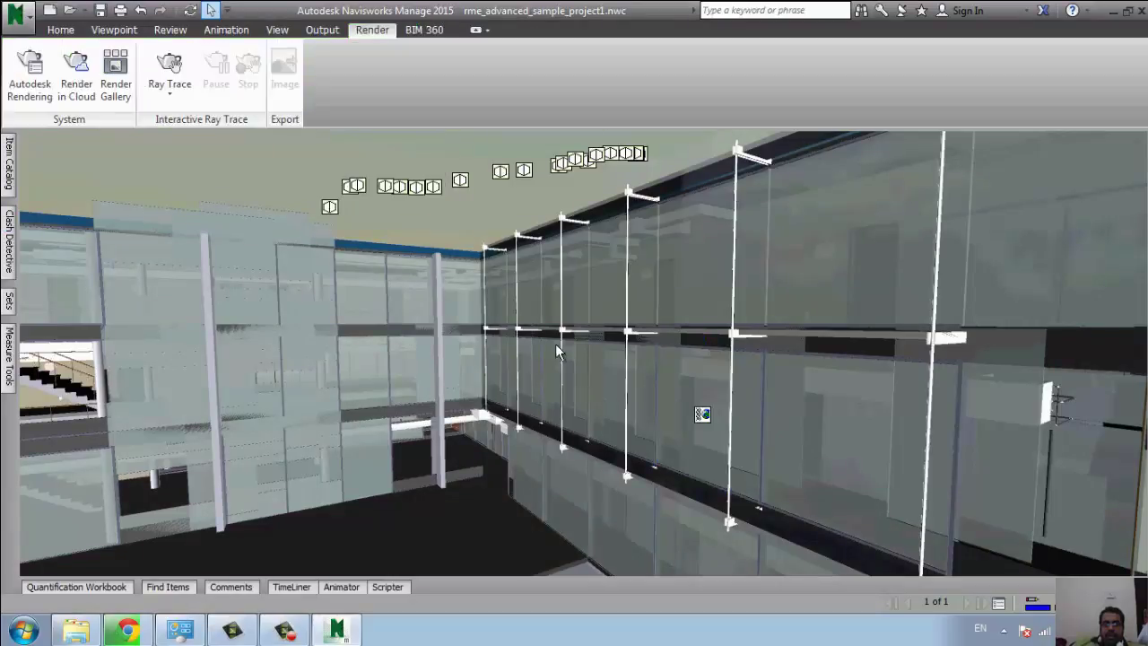
middle_click_drag(476, 330, 565, 355)
scroll(568, 357, "down", 2)
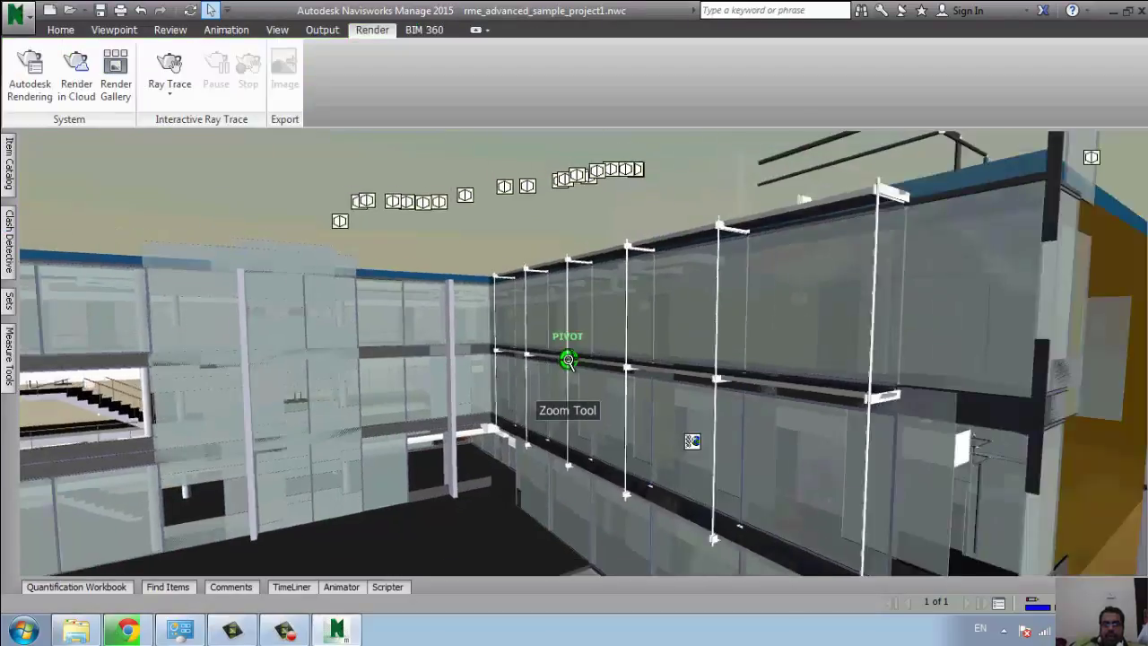
scroll(597, 344, "down", 3)
scroll(578, 384, "down", 2)
scroll(574, 386, "down", 2)
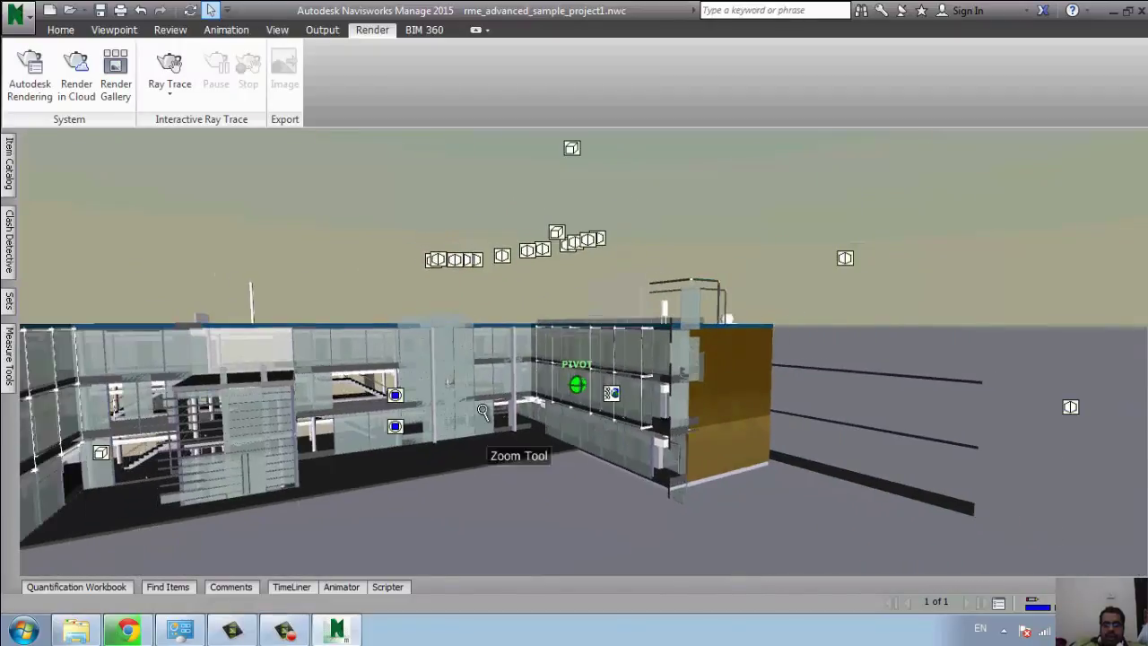
mouse_move(549, 395)
middle_mouse_down()
mouse_move(761, 397)
mouse_move(780, 422)
mouse_move(564, 440)
mouse_move(603, 310)
mouse_move(555, 258)
middle_mouse_up()
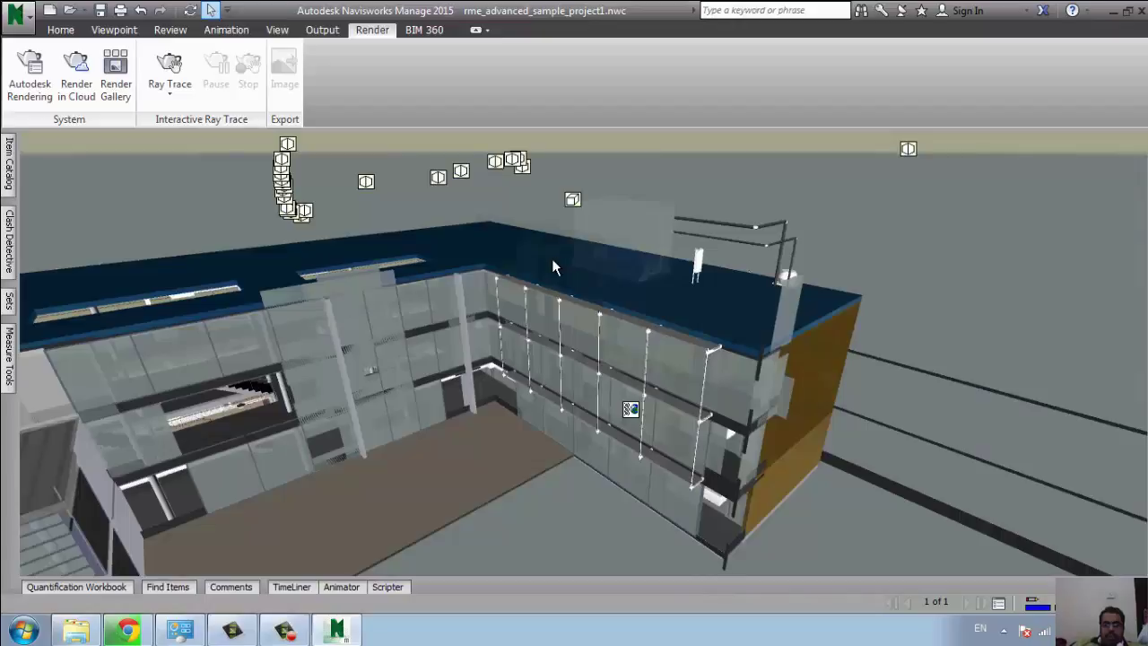